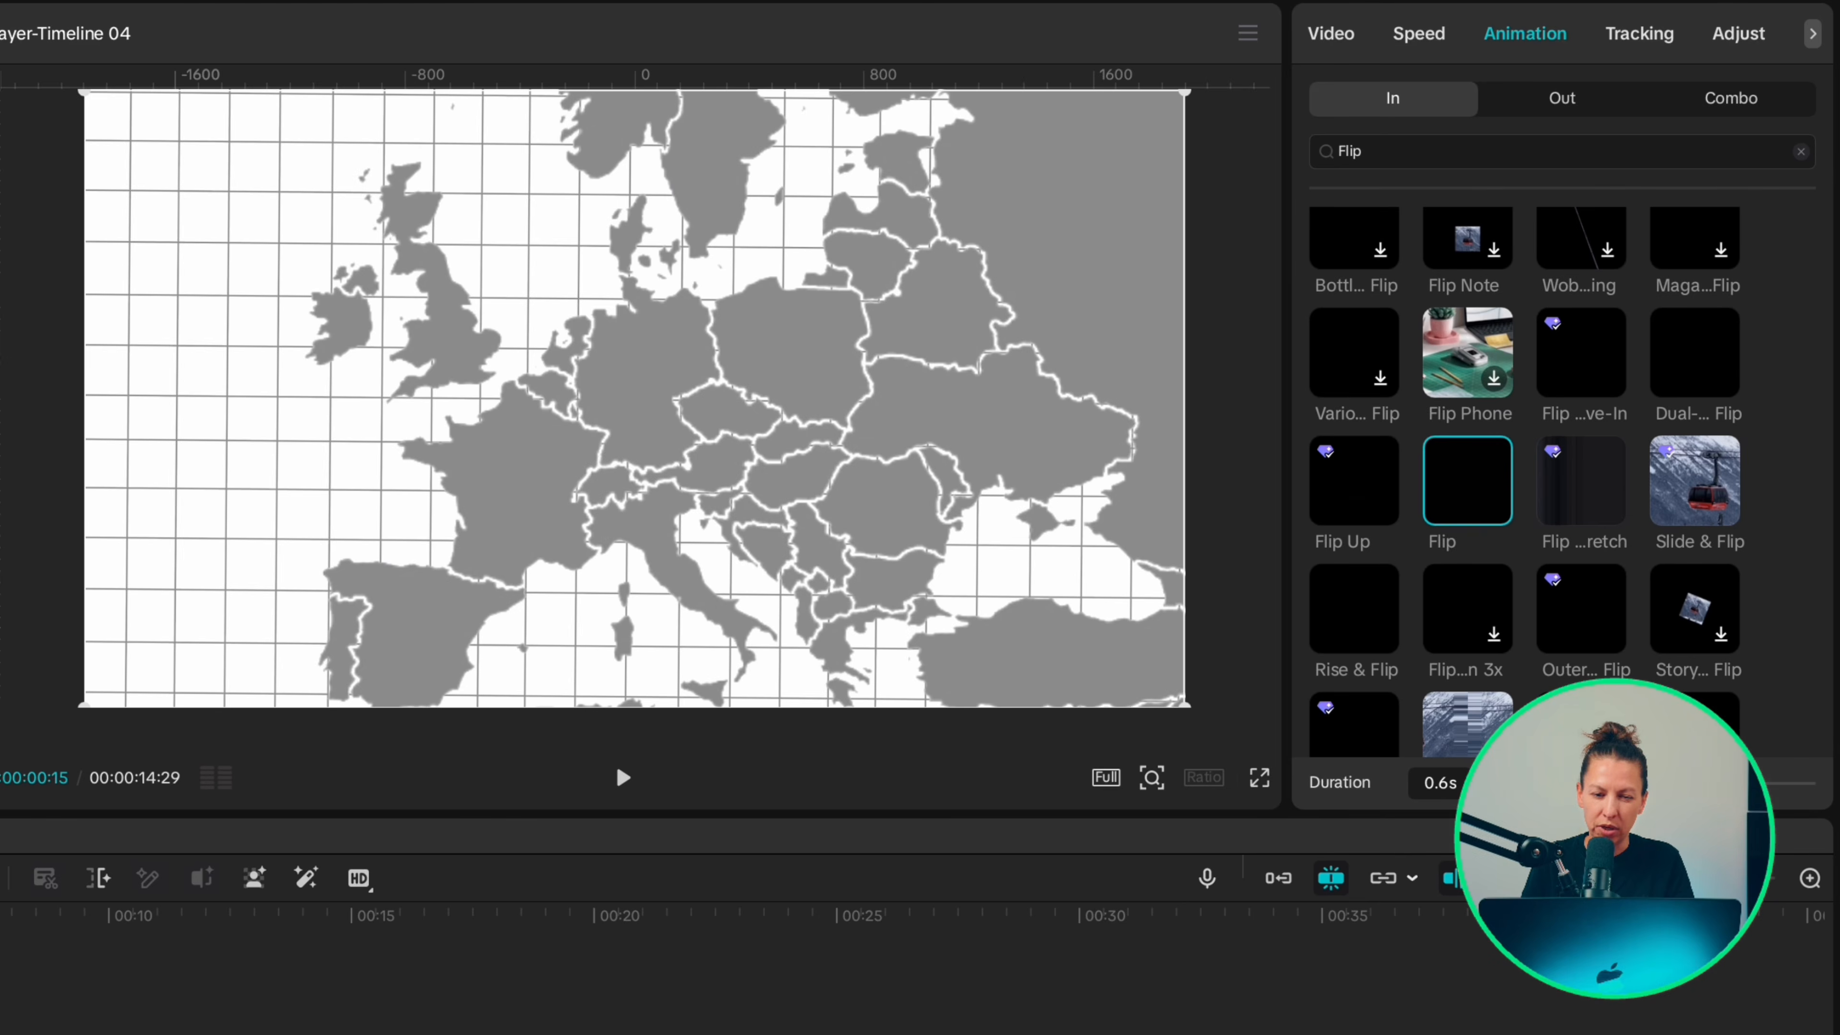
Step: Set the map's Flip in-animation duration to 1.0 s and add scale and position keyframes to the map and background clips where it ends
left_click_drag(1514, 783, 1523, 783)
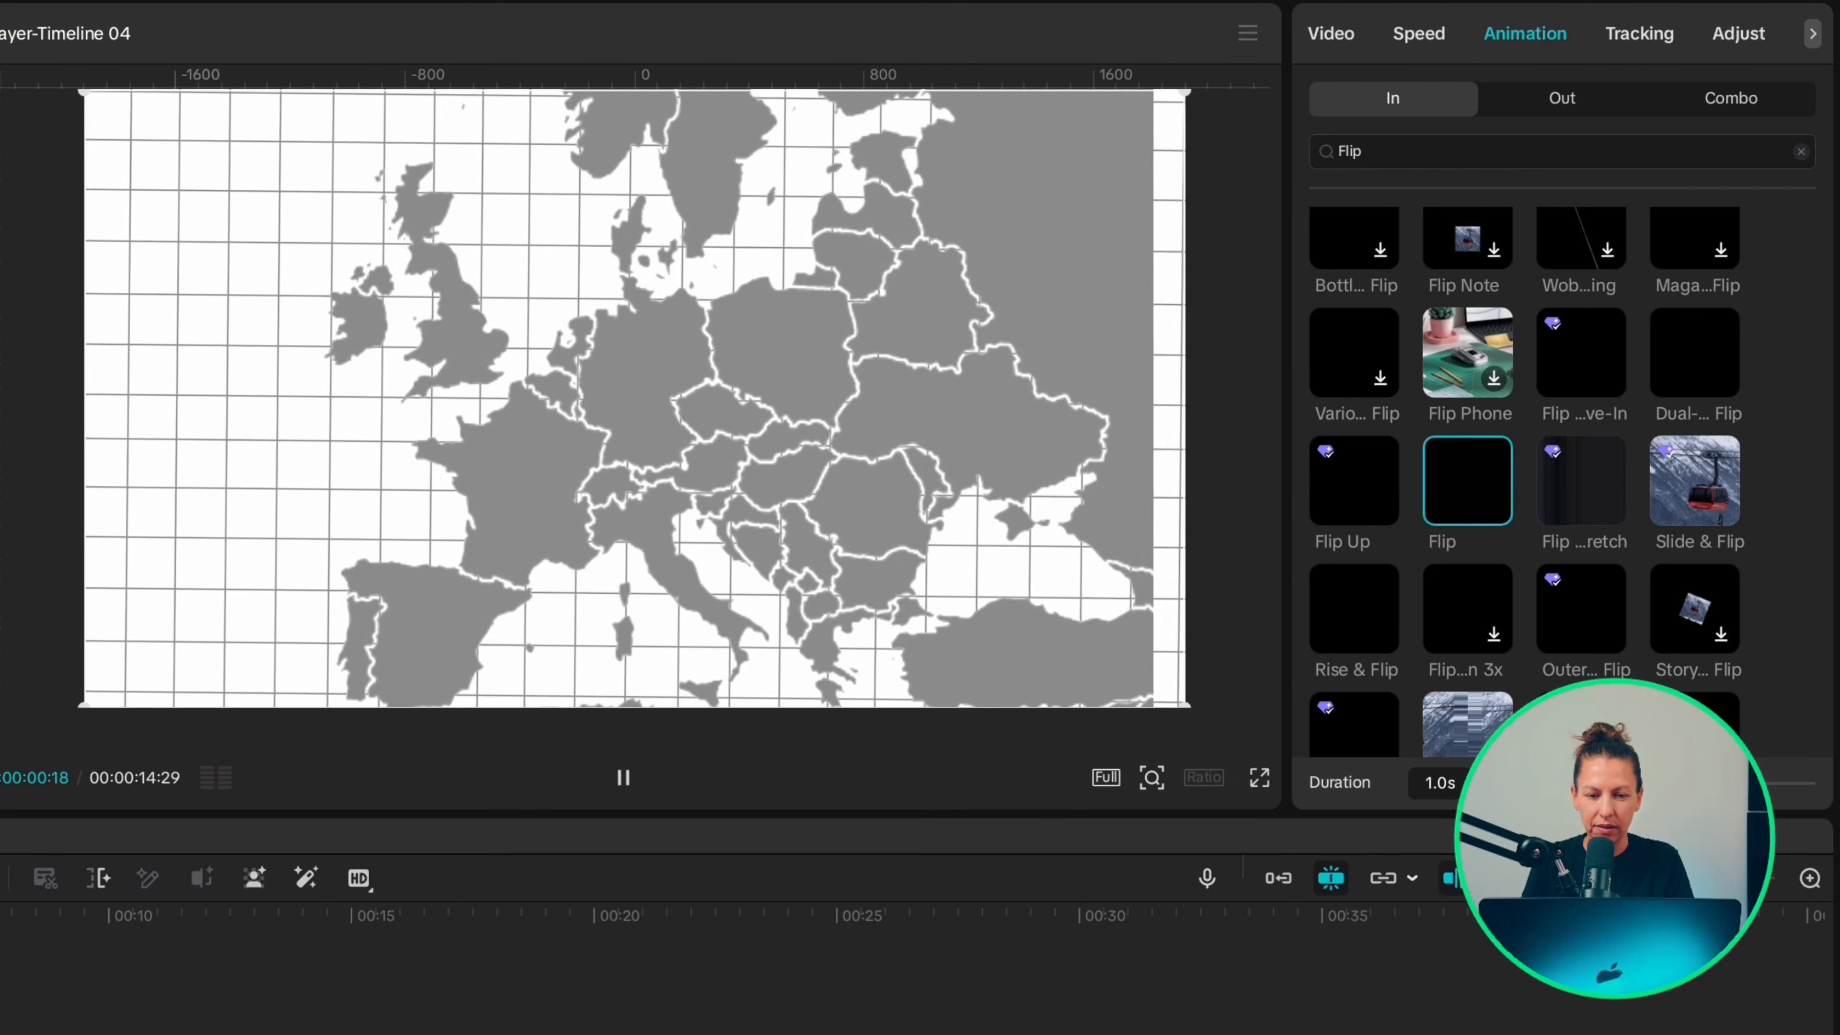
key("space")
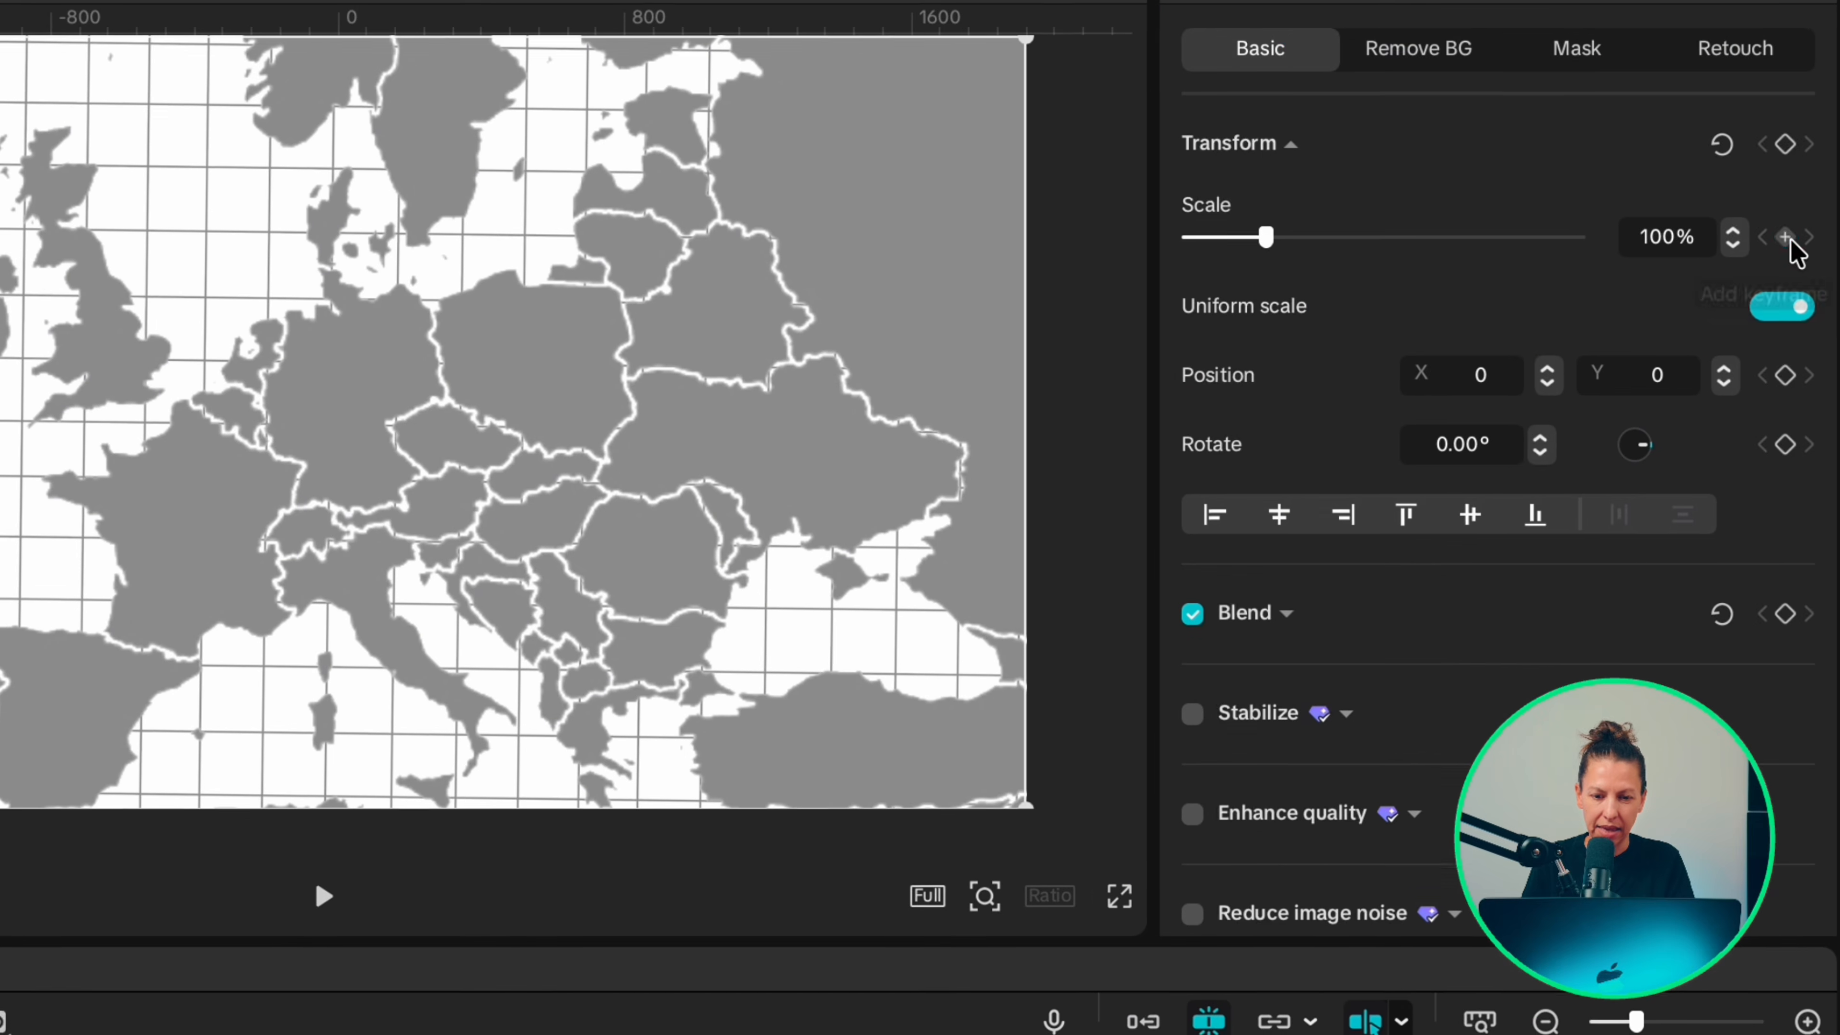
left_click(1780, 240)
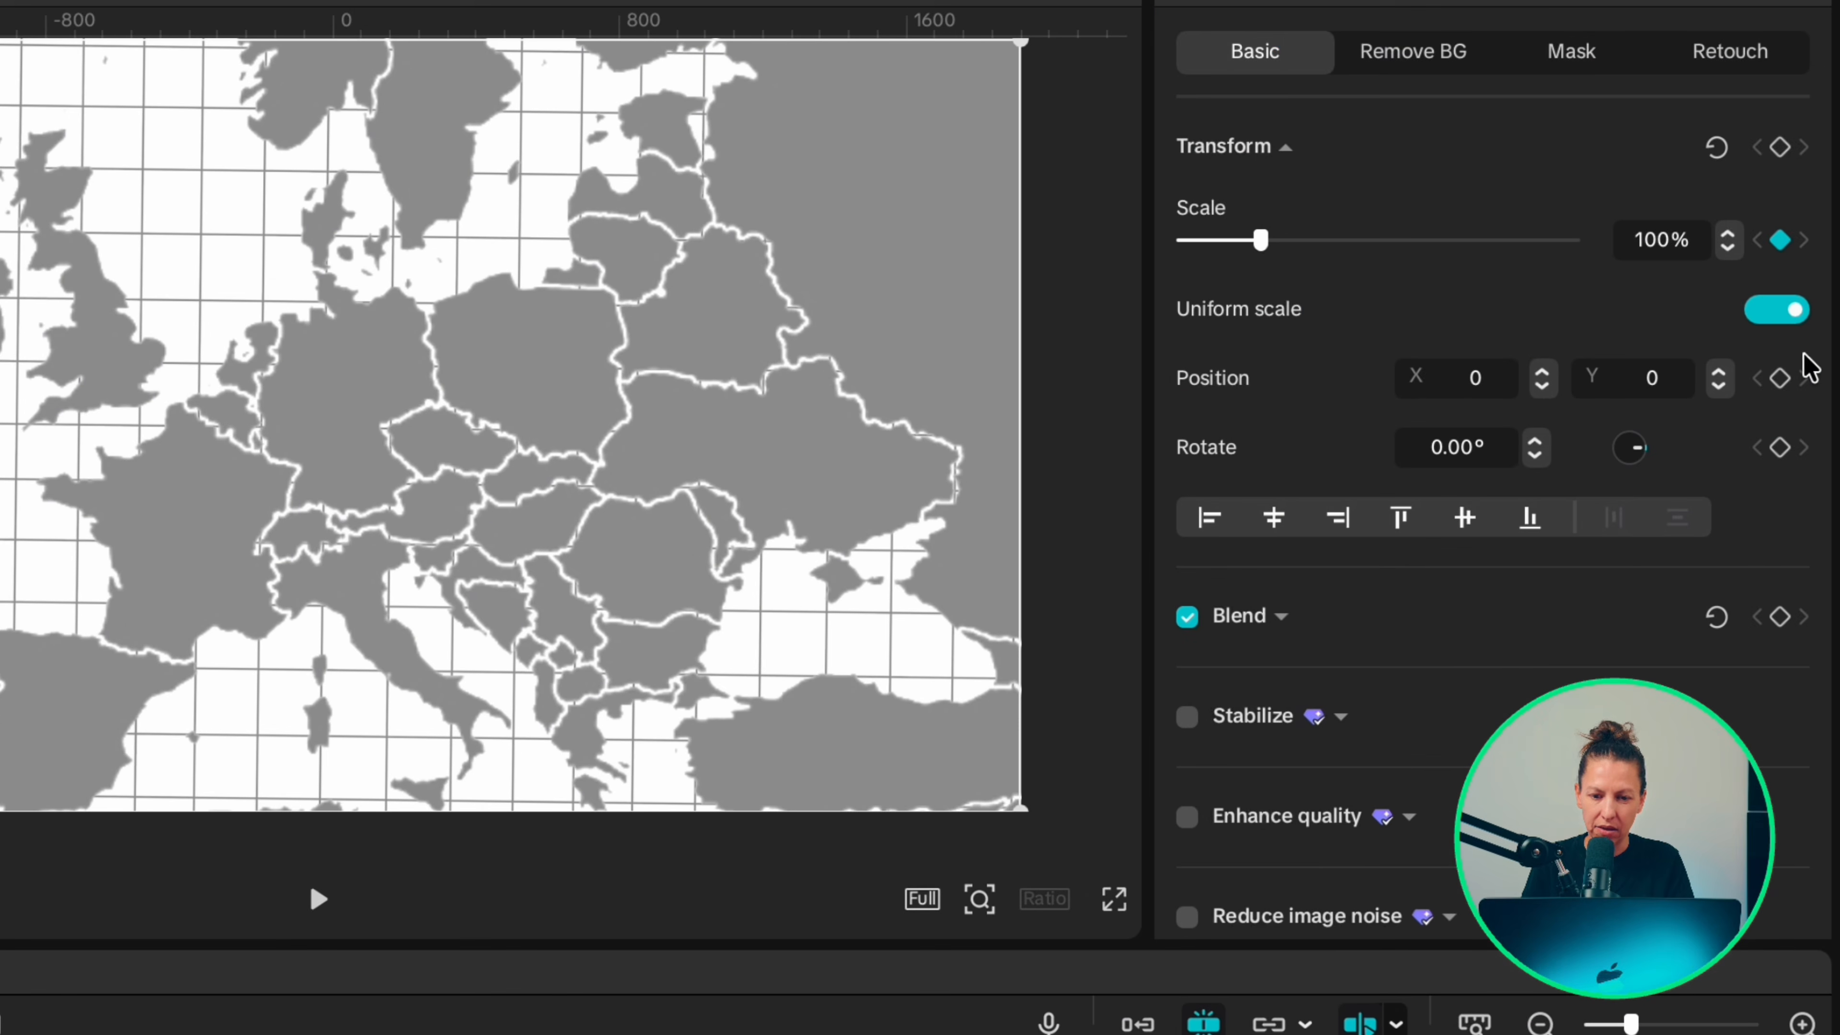
left_click(1782, 379)
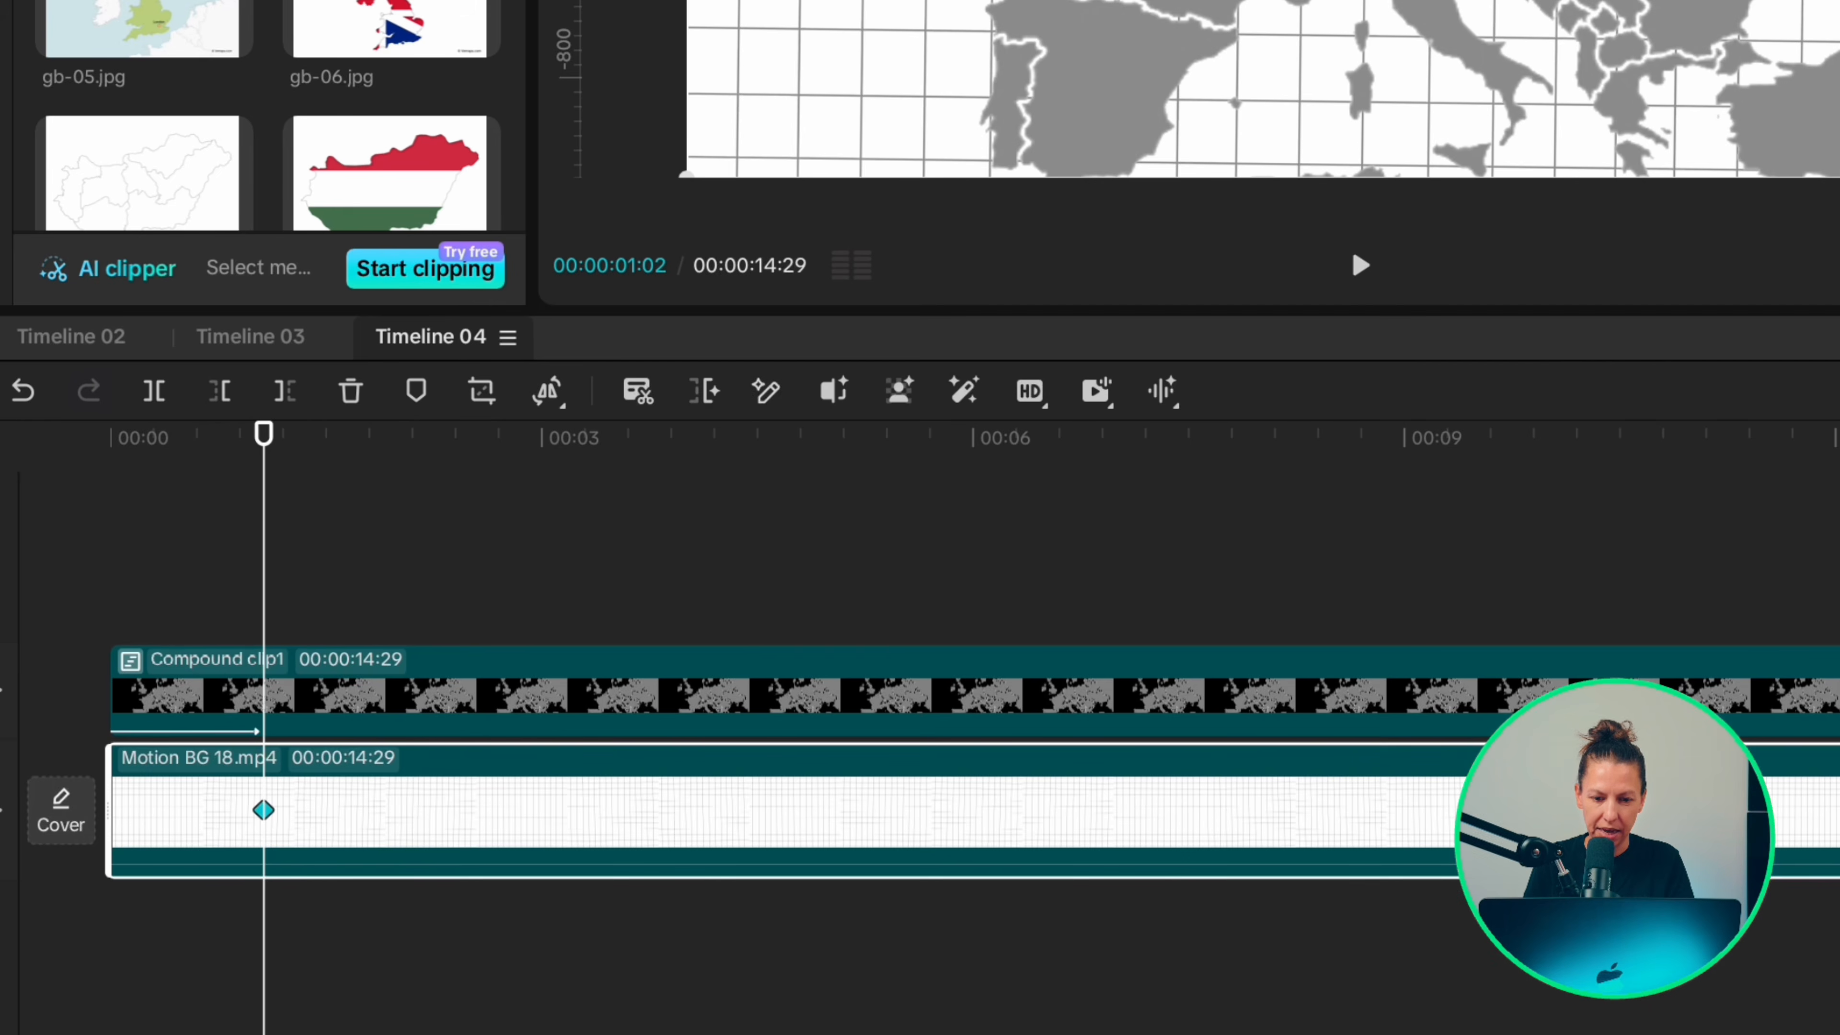
Step: At 00:00:02:02, scale the map clip to 160% and reposition it to about X 1026, Y -488 to frame the United Kingdom
key("Right")
key("Right")
key("Right")
key("Right")
key("Right")
key("Right")
key("Right")
key("Right")
key("Right")
key("Right")
key("Right")
key("Right")
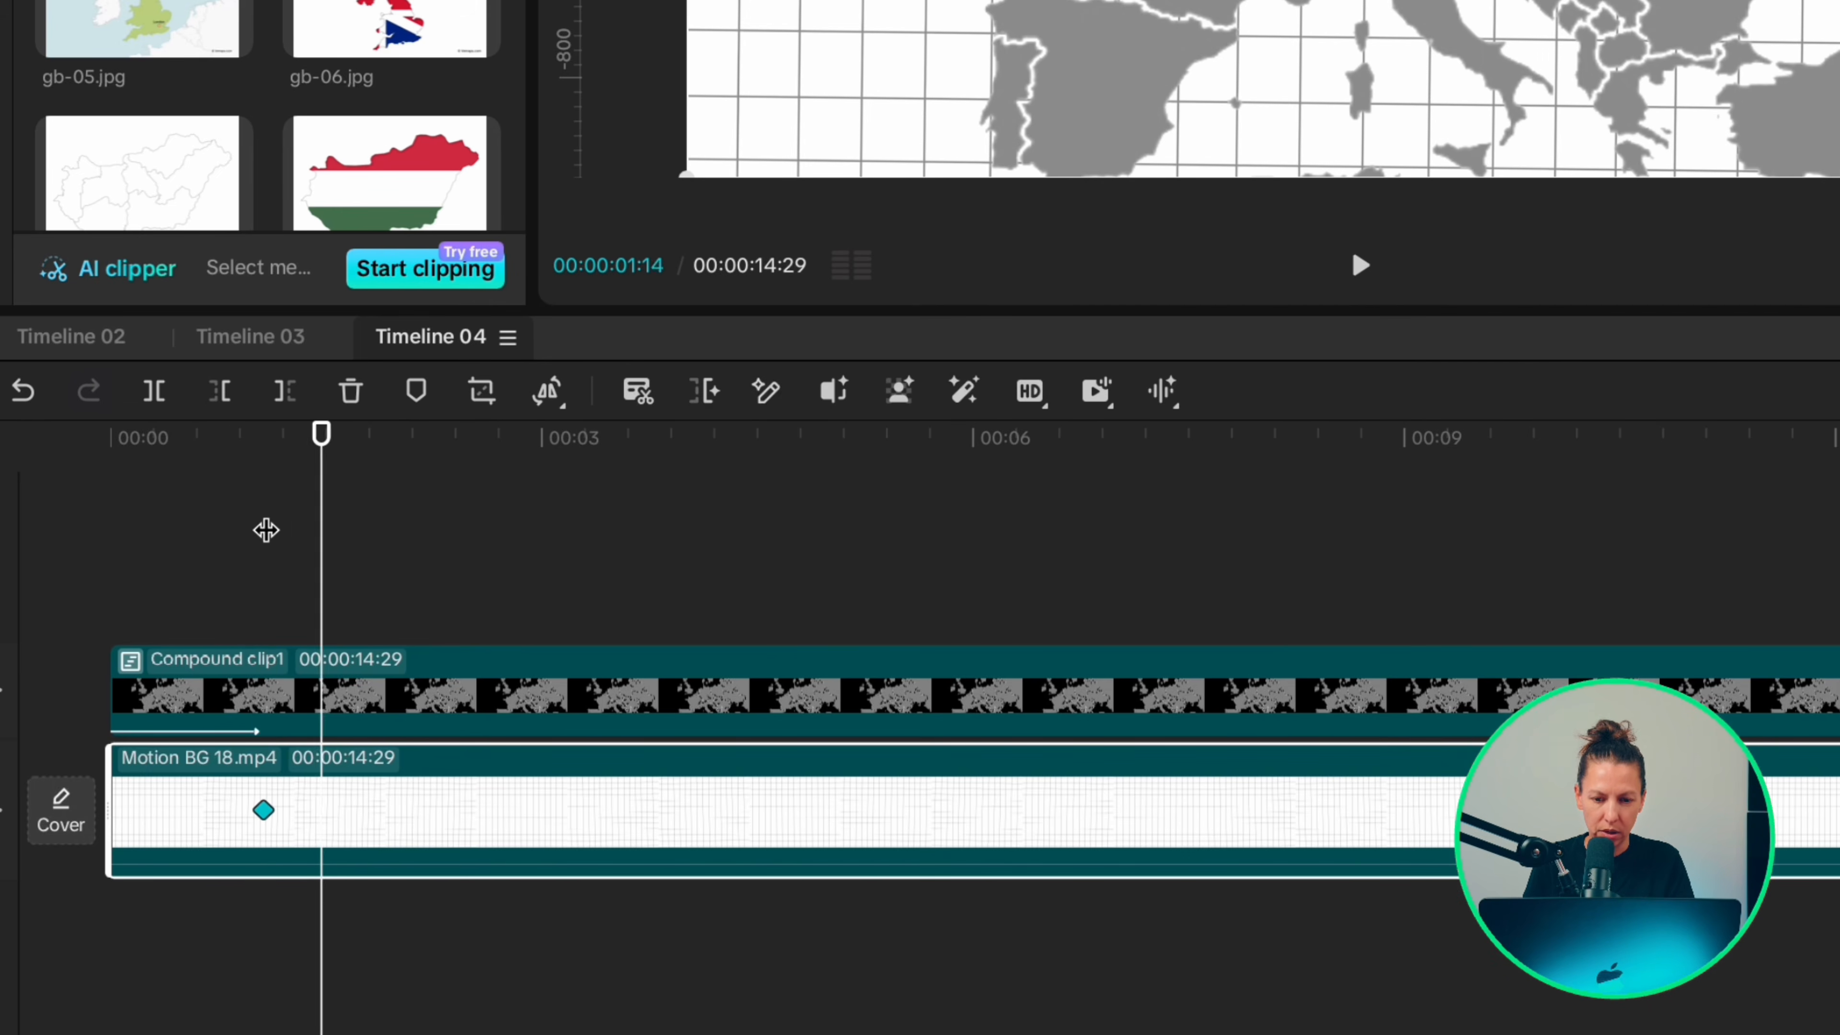
key("Right")
key("Right")
key("Right")
key("Right")
key("Right")
key("Right")
key("Right")
key("Right")
key("Right")
key("Right")
key("Right")
key("Right")
key("Right")
key("Right")
key("Right")
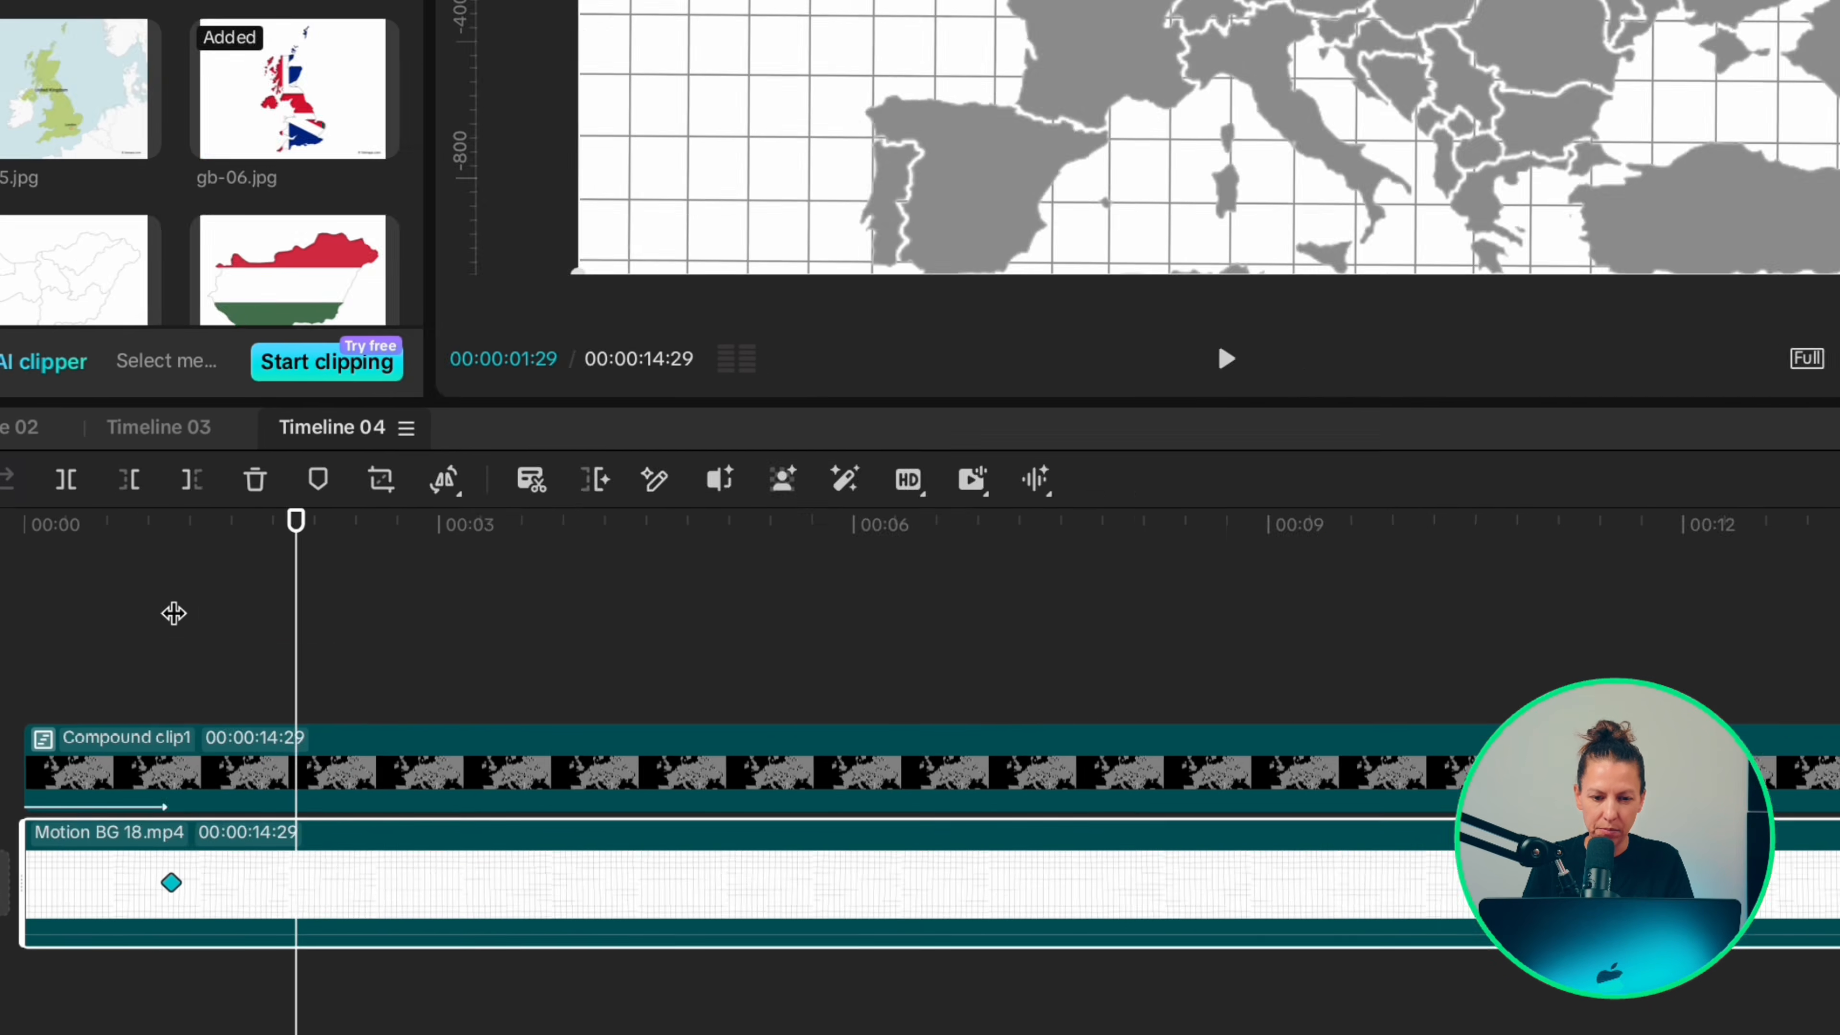
left_click(1832, 190)
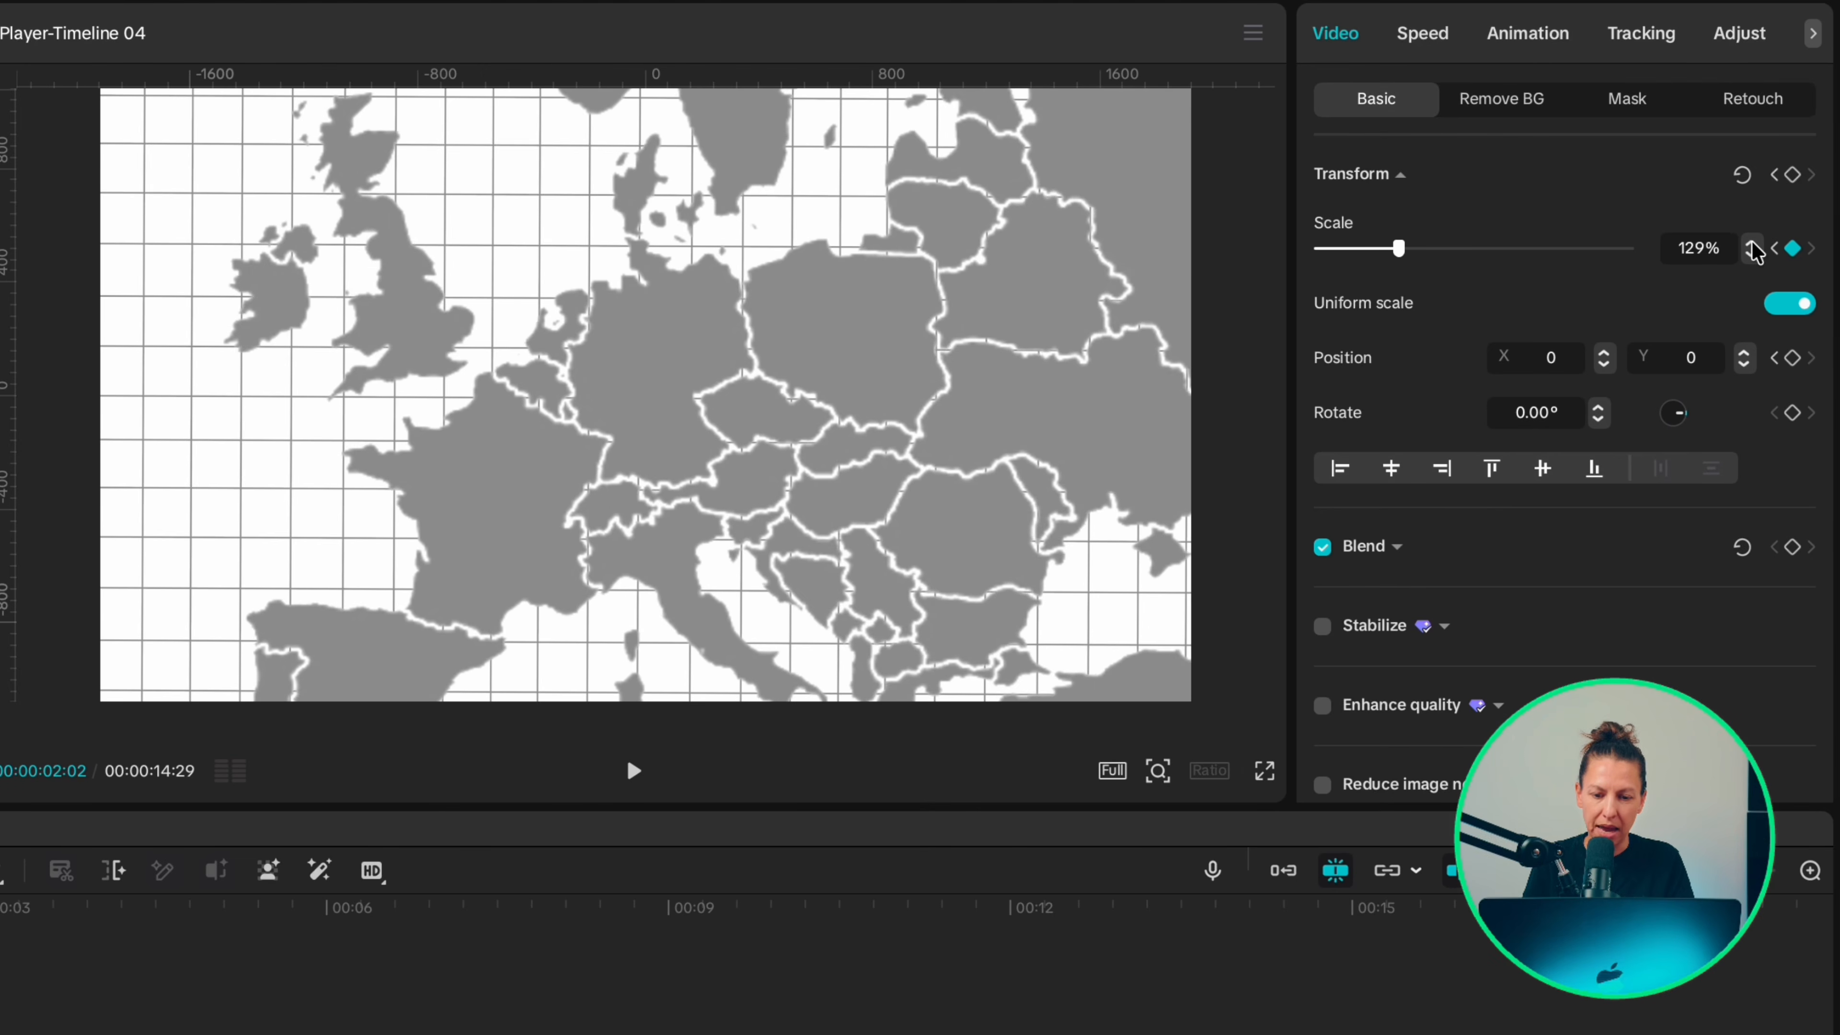
left_click(1753, 243)
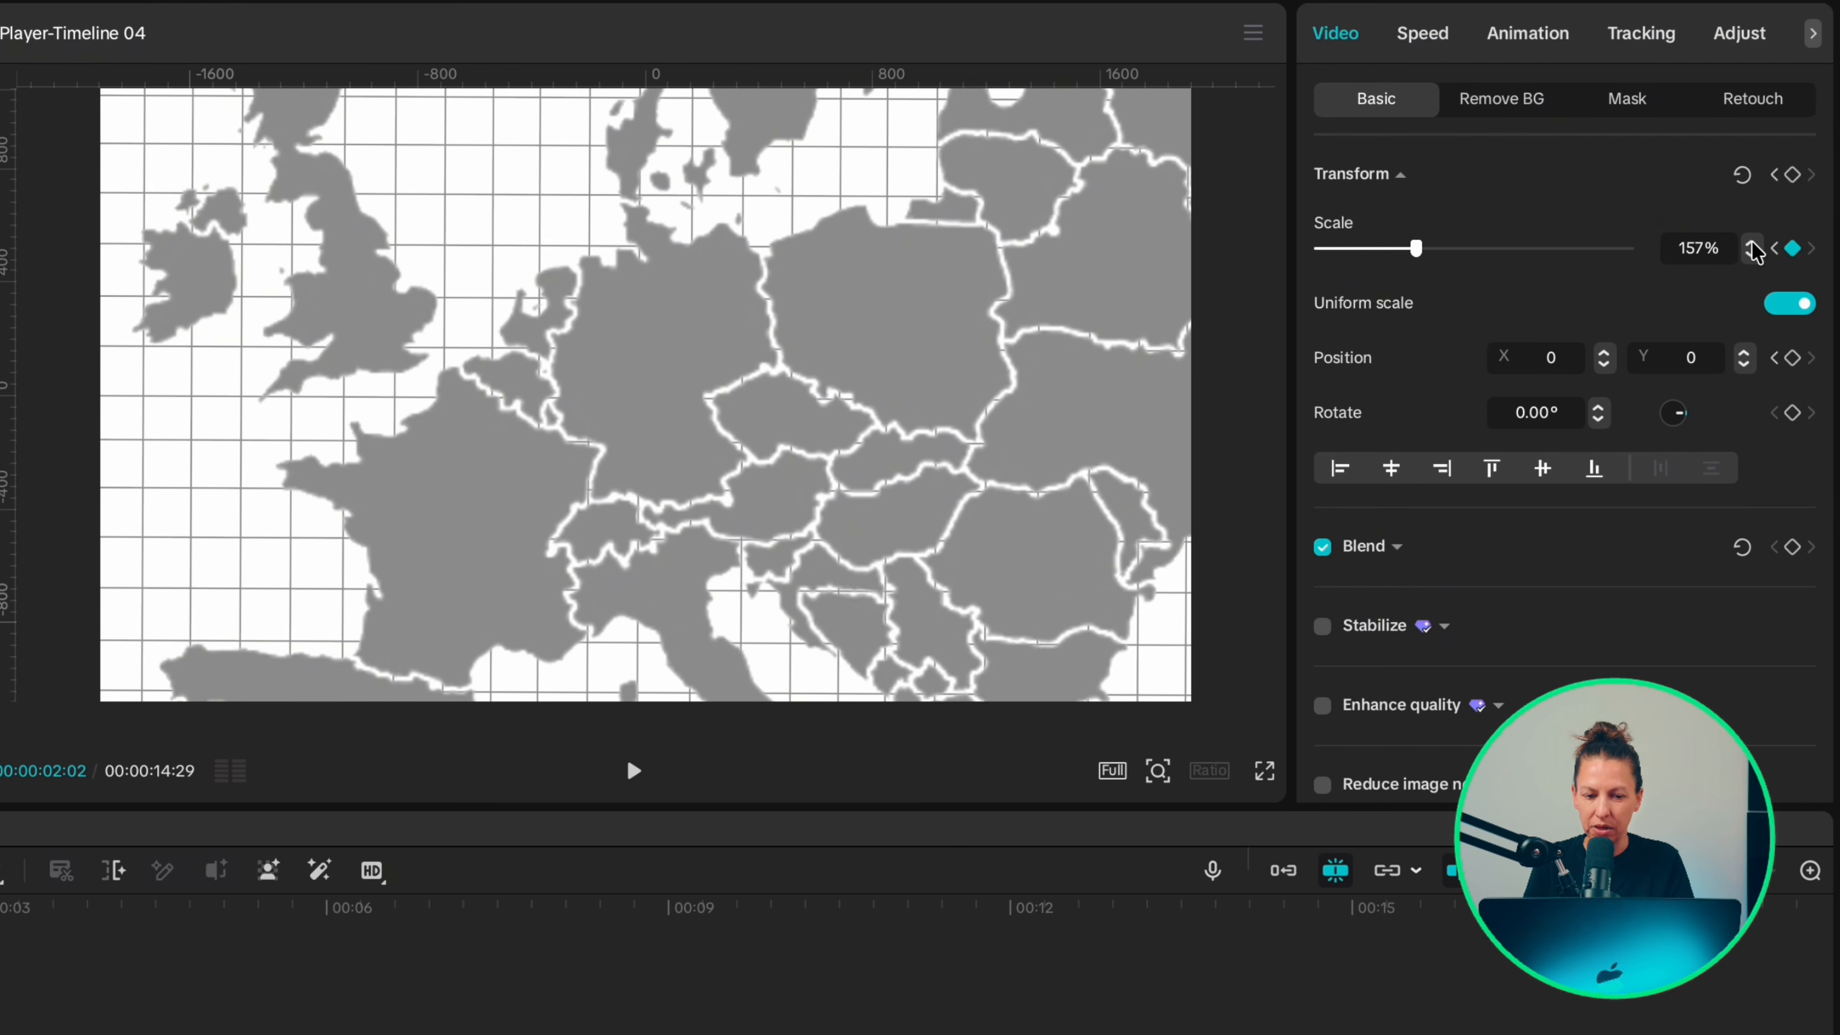
left_click(1753, 243)
left_click(1753, 243)
left_click(1752, 243)
left_click_drag(612, 370, 862, 511)
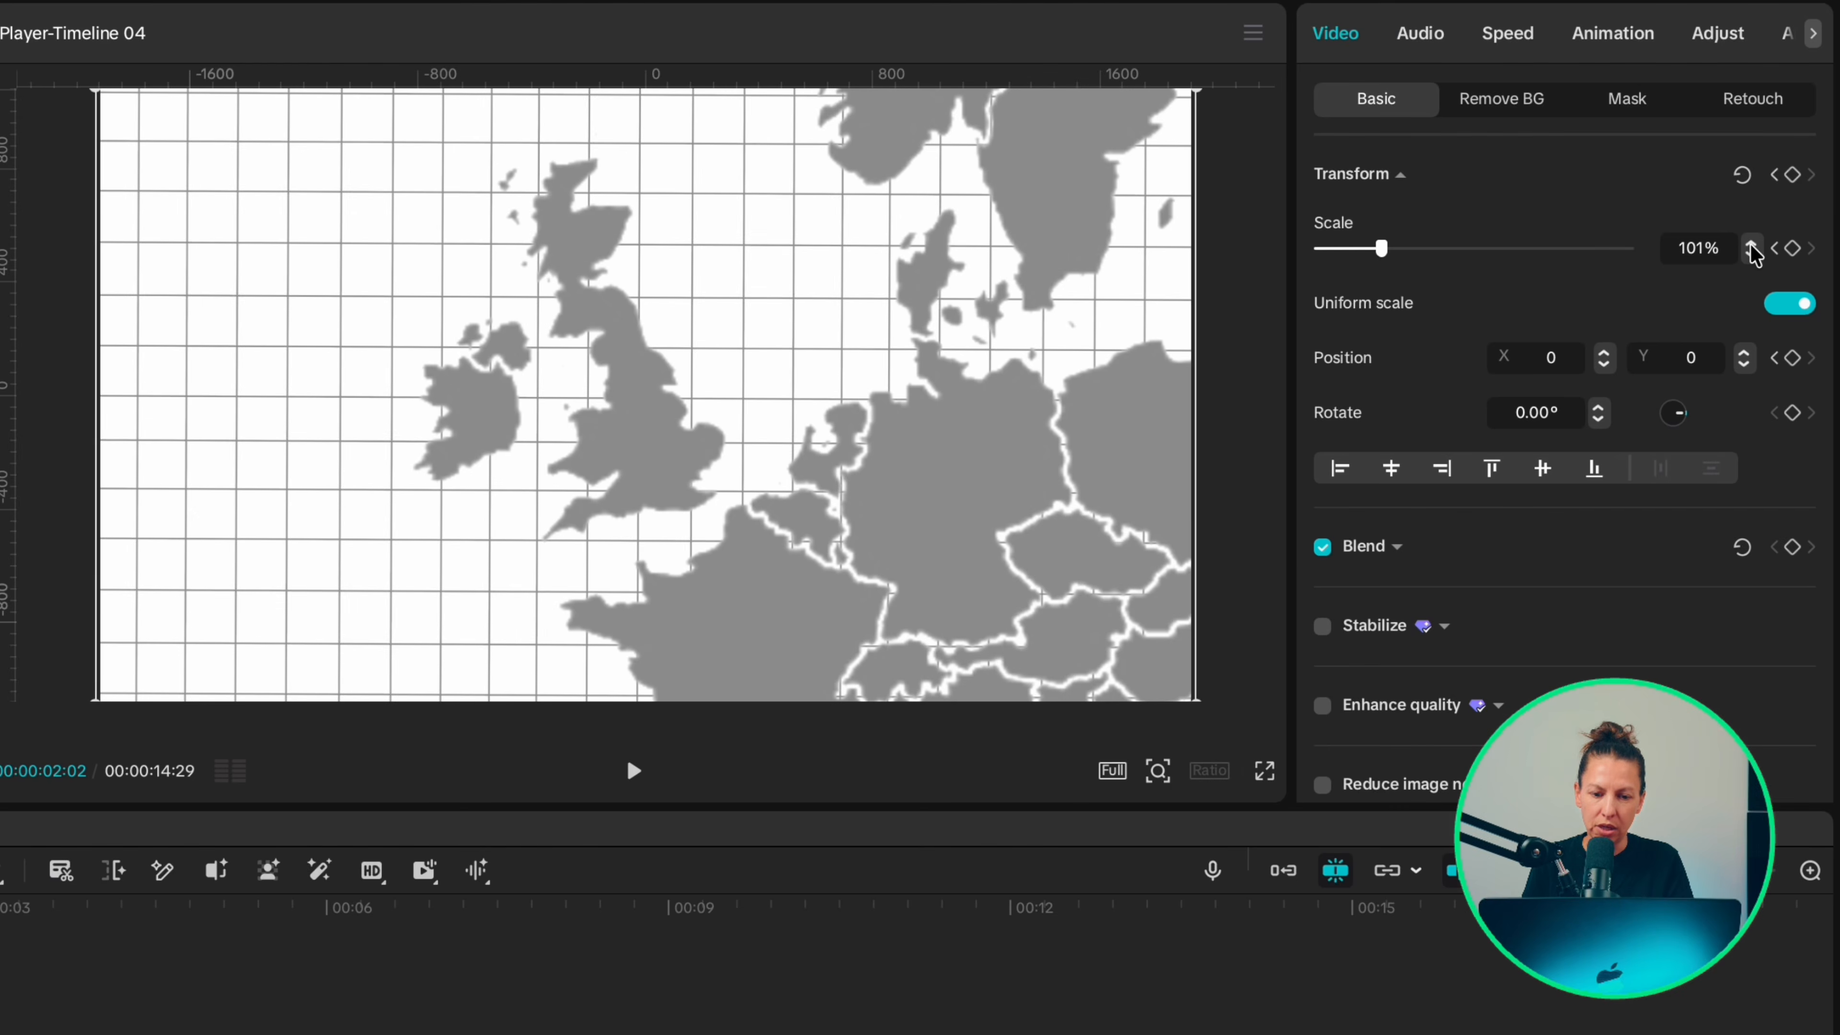
Step: Scale the Motion BG 18.mp4 grid background to 160% at 00:00:02:02
left_click(1753, 244)
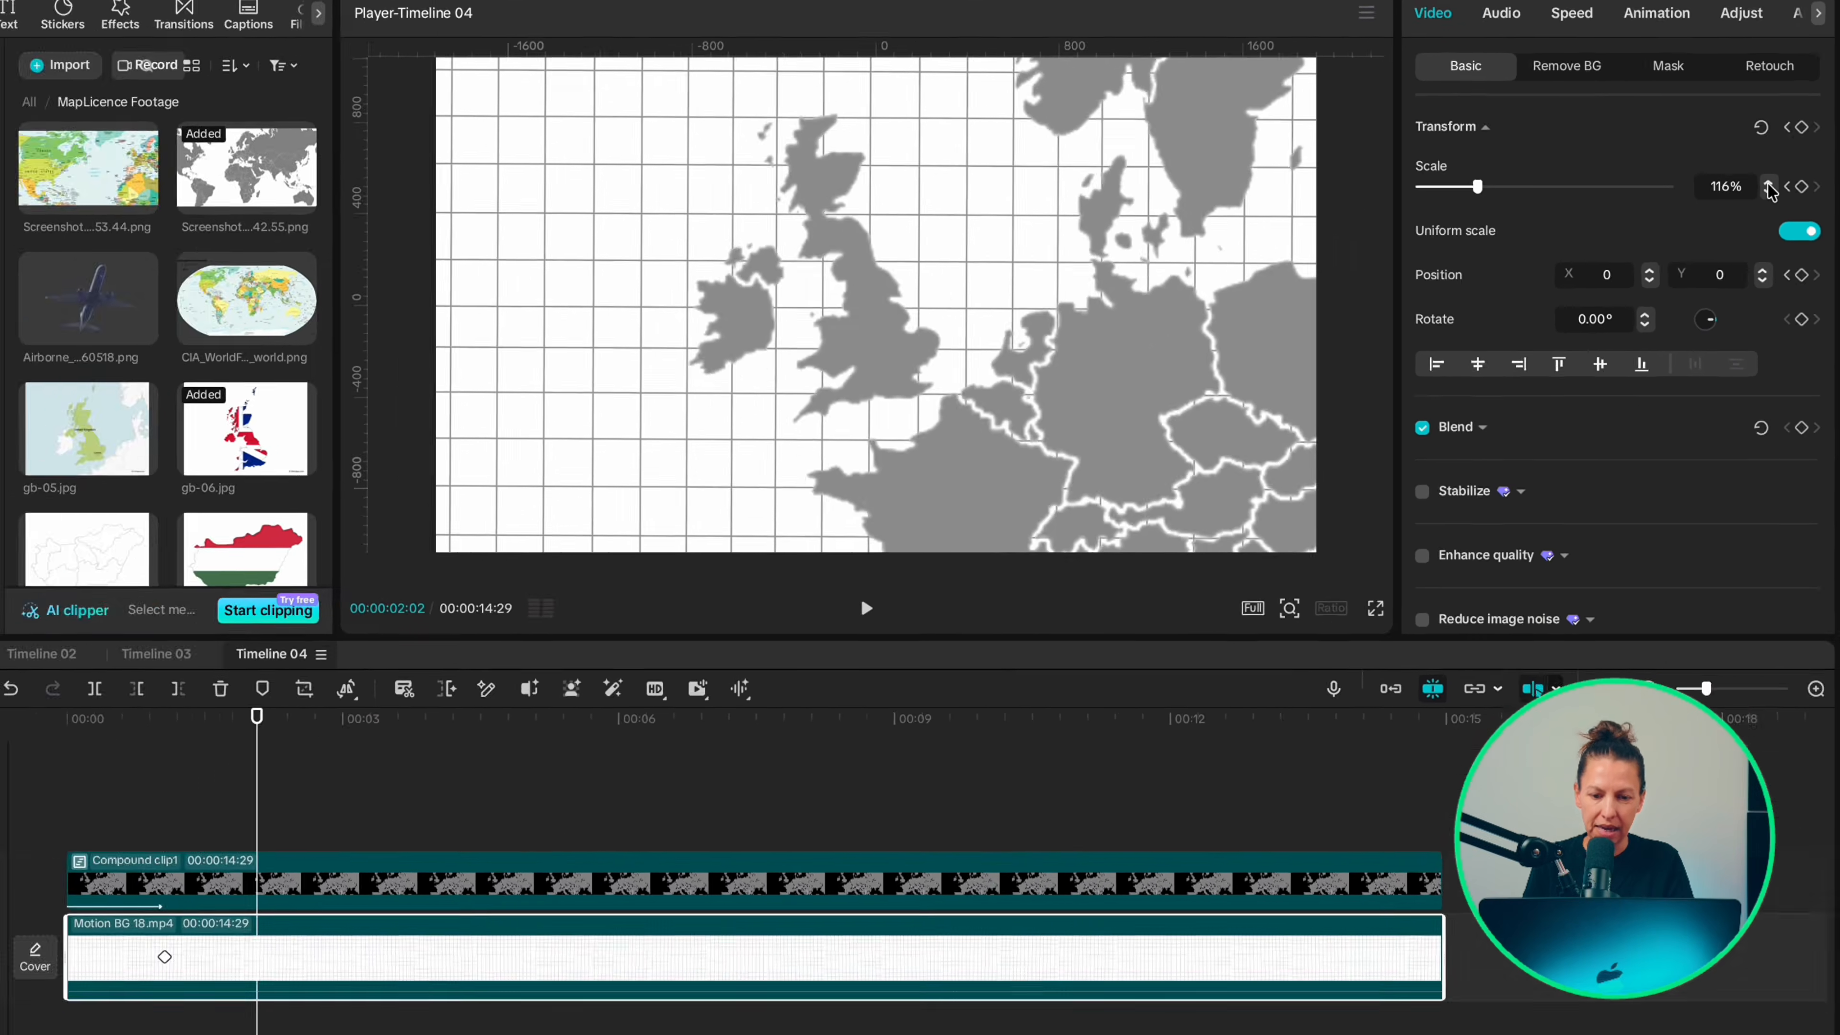
left_click(1768, 184)
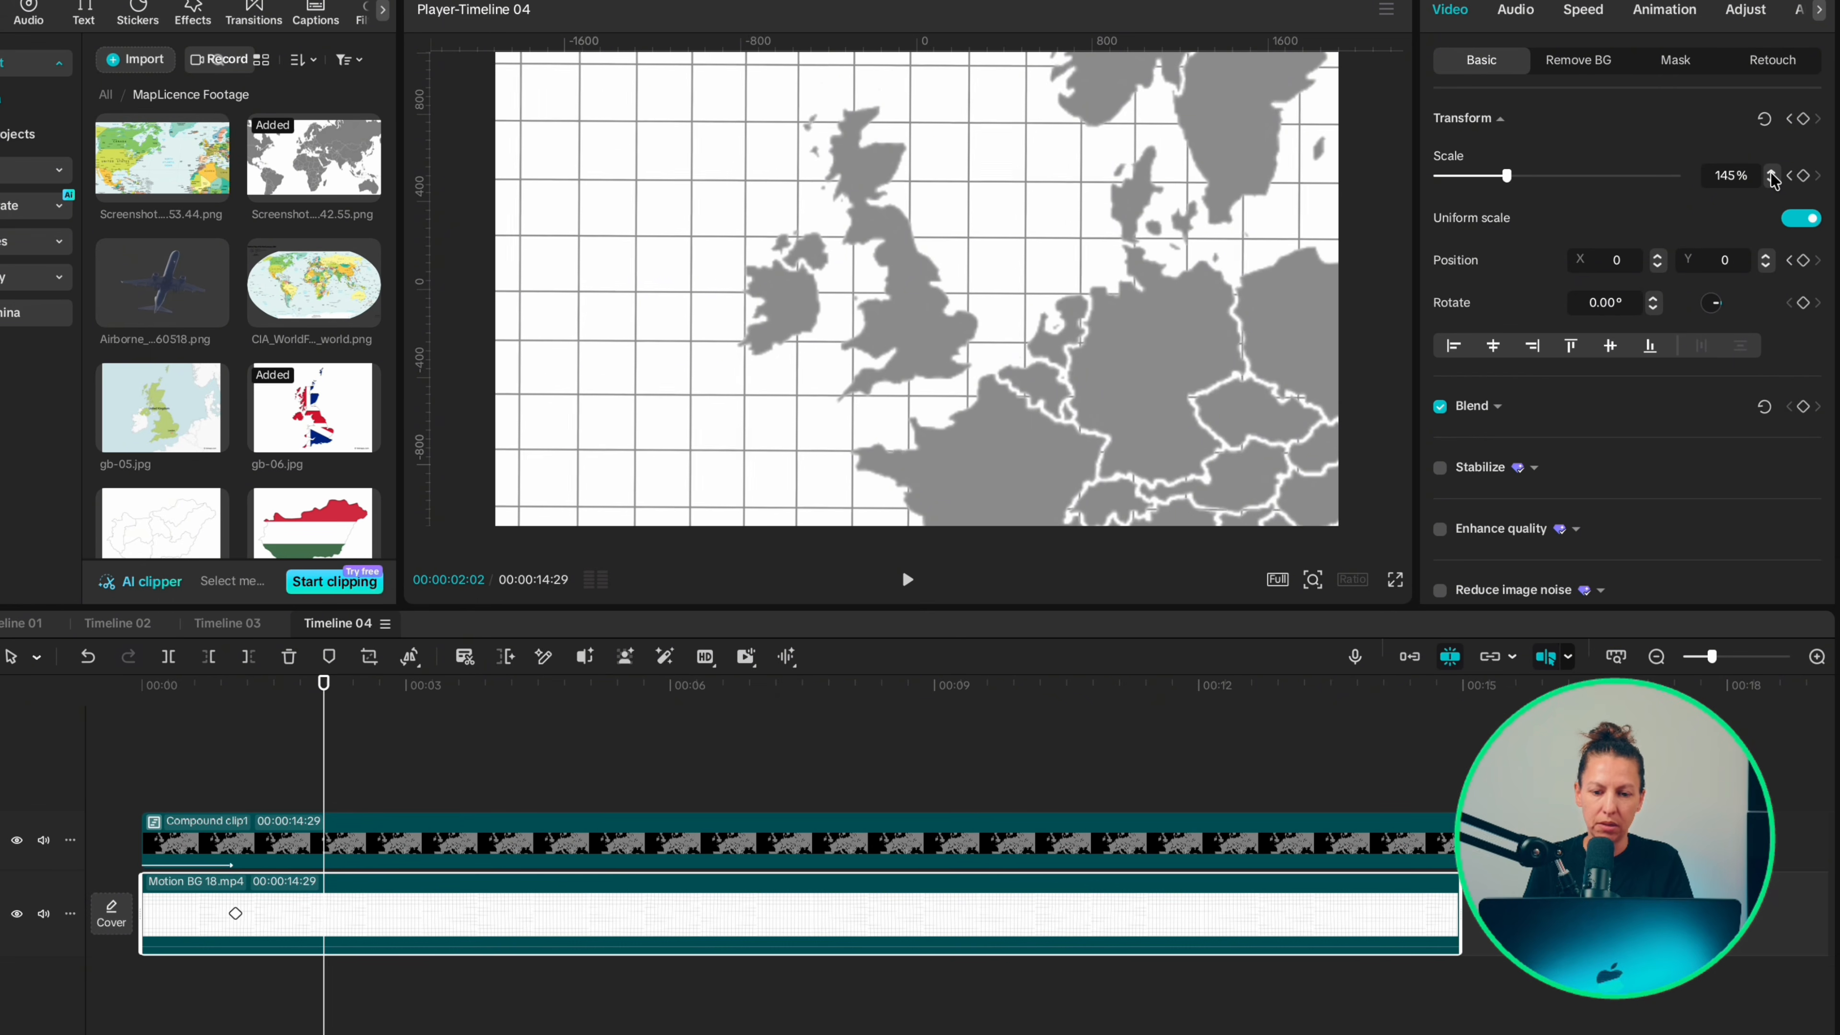
left_click(1771, 173)
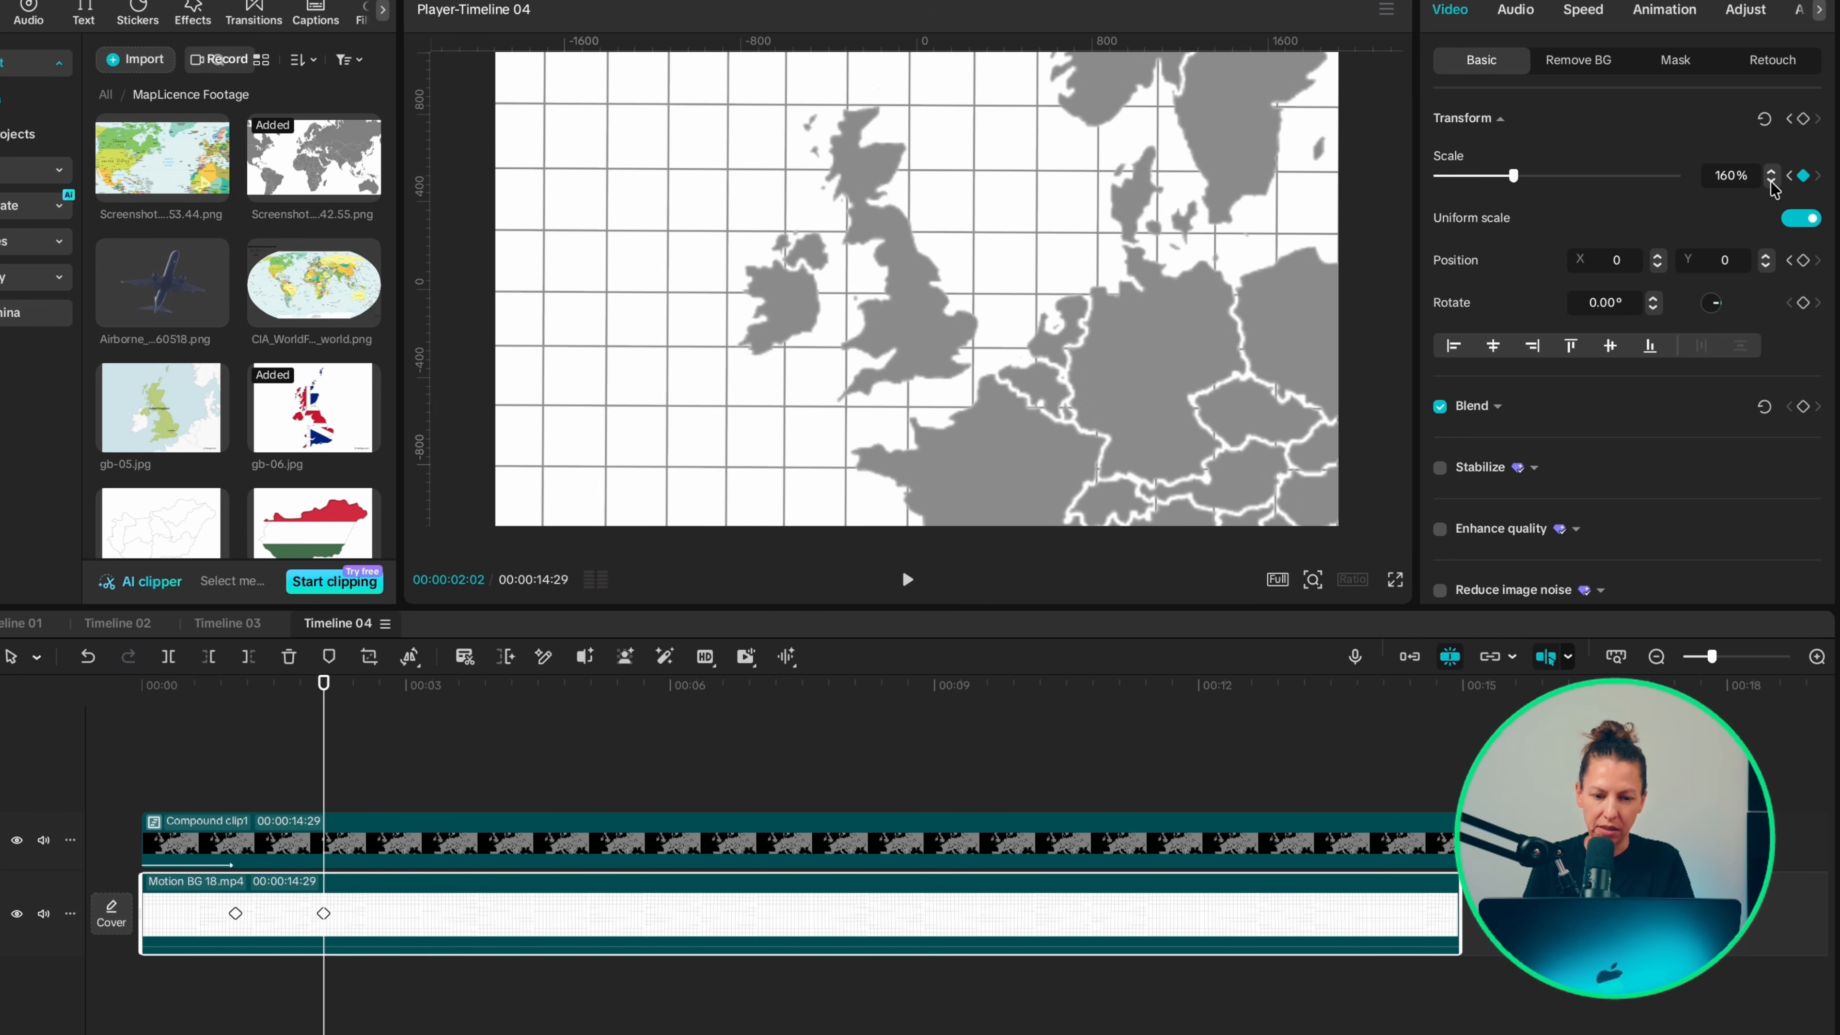
Step: Place gb-06.jpg on a new track above the map at 00:00:02:07 and extend it to the end of the other clips
key("Right")
key("Right")
key("Right")
key("Right")
key("Right")
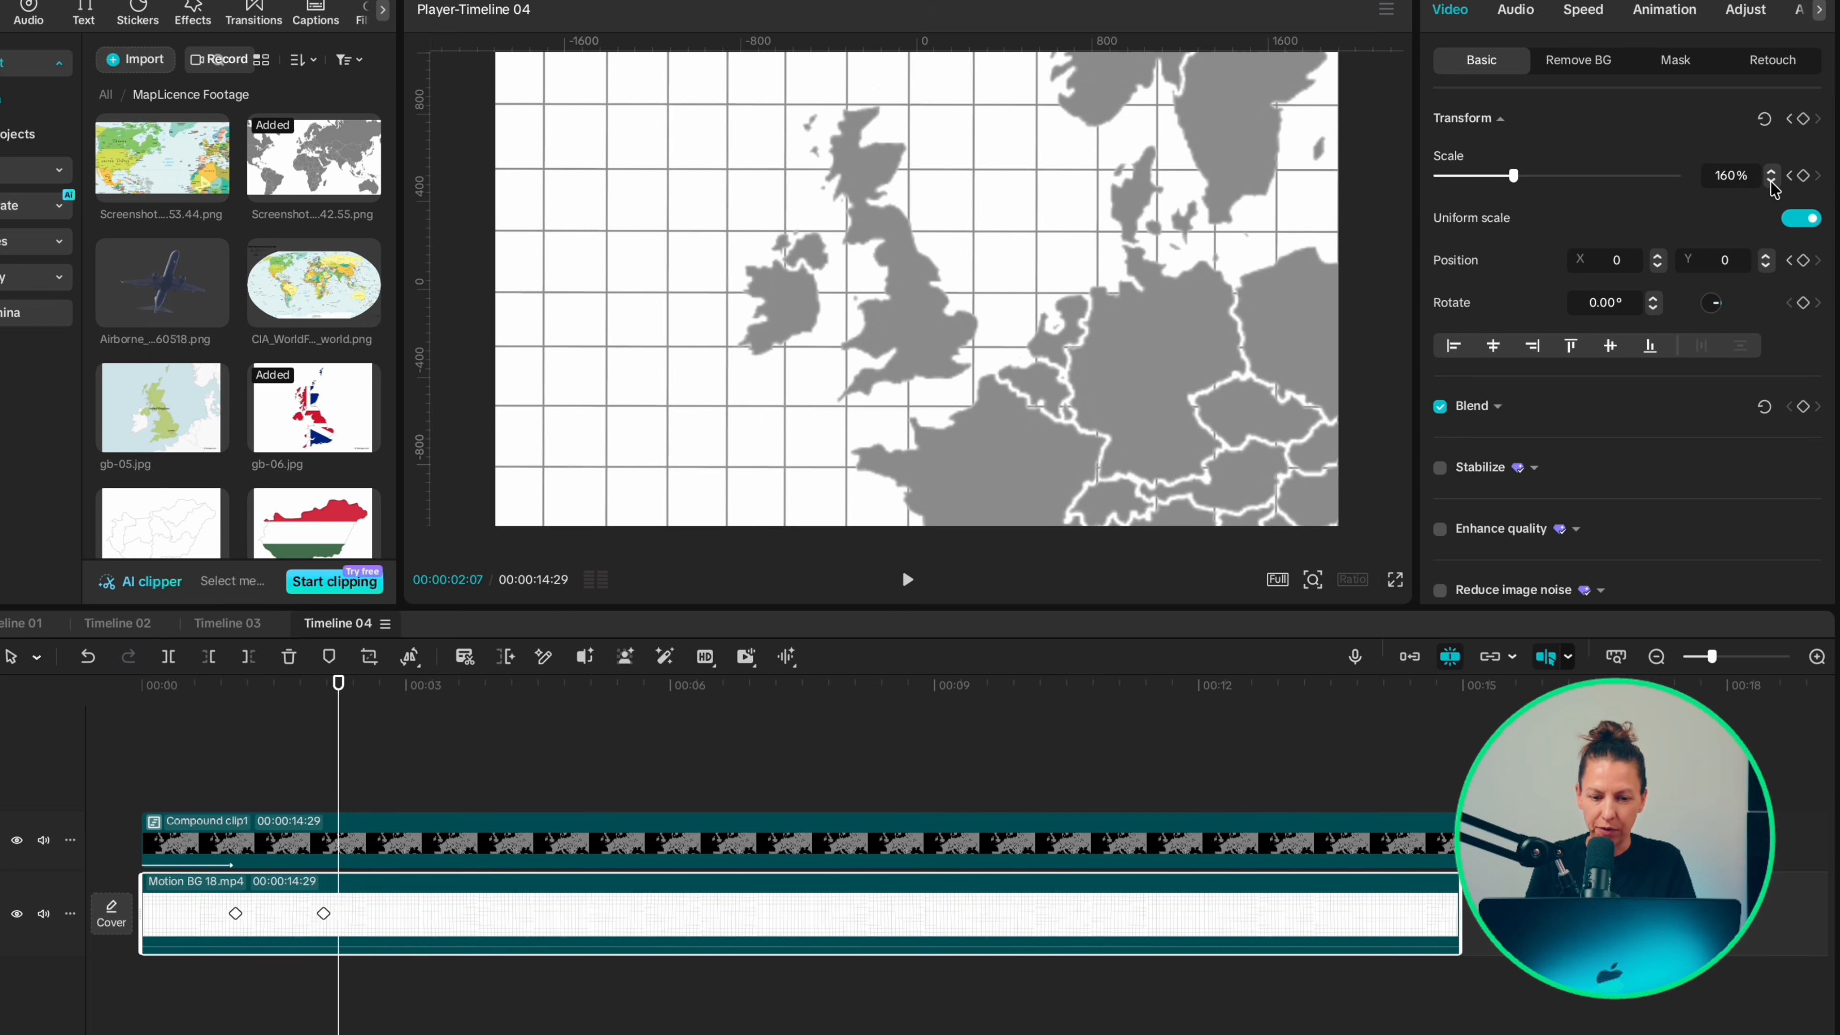
left_click_drag(298, 407, 341, 768)
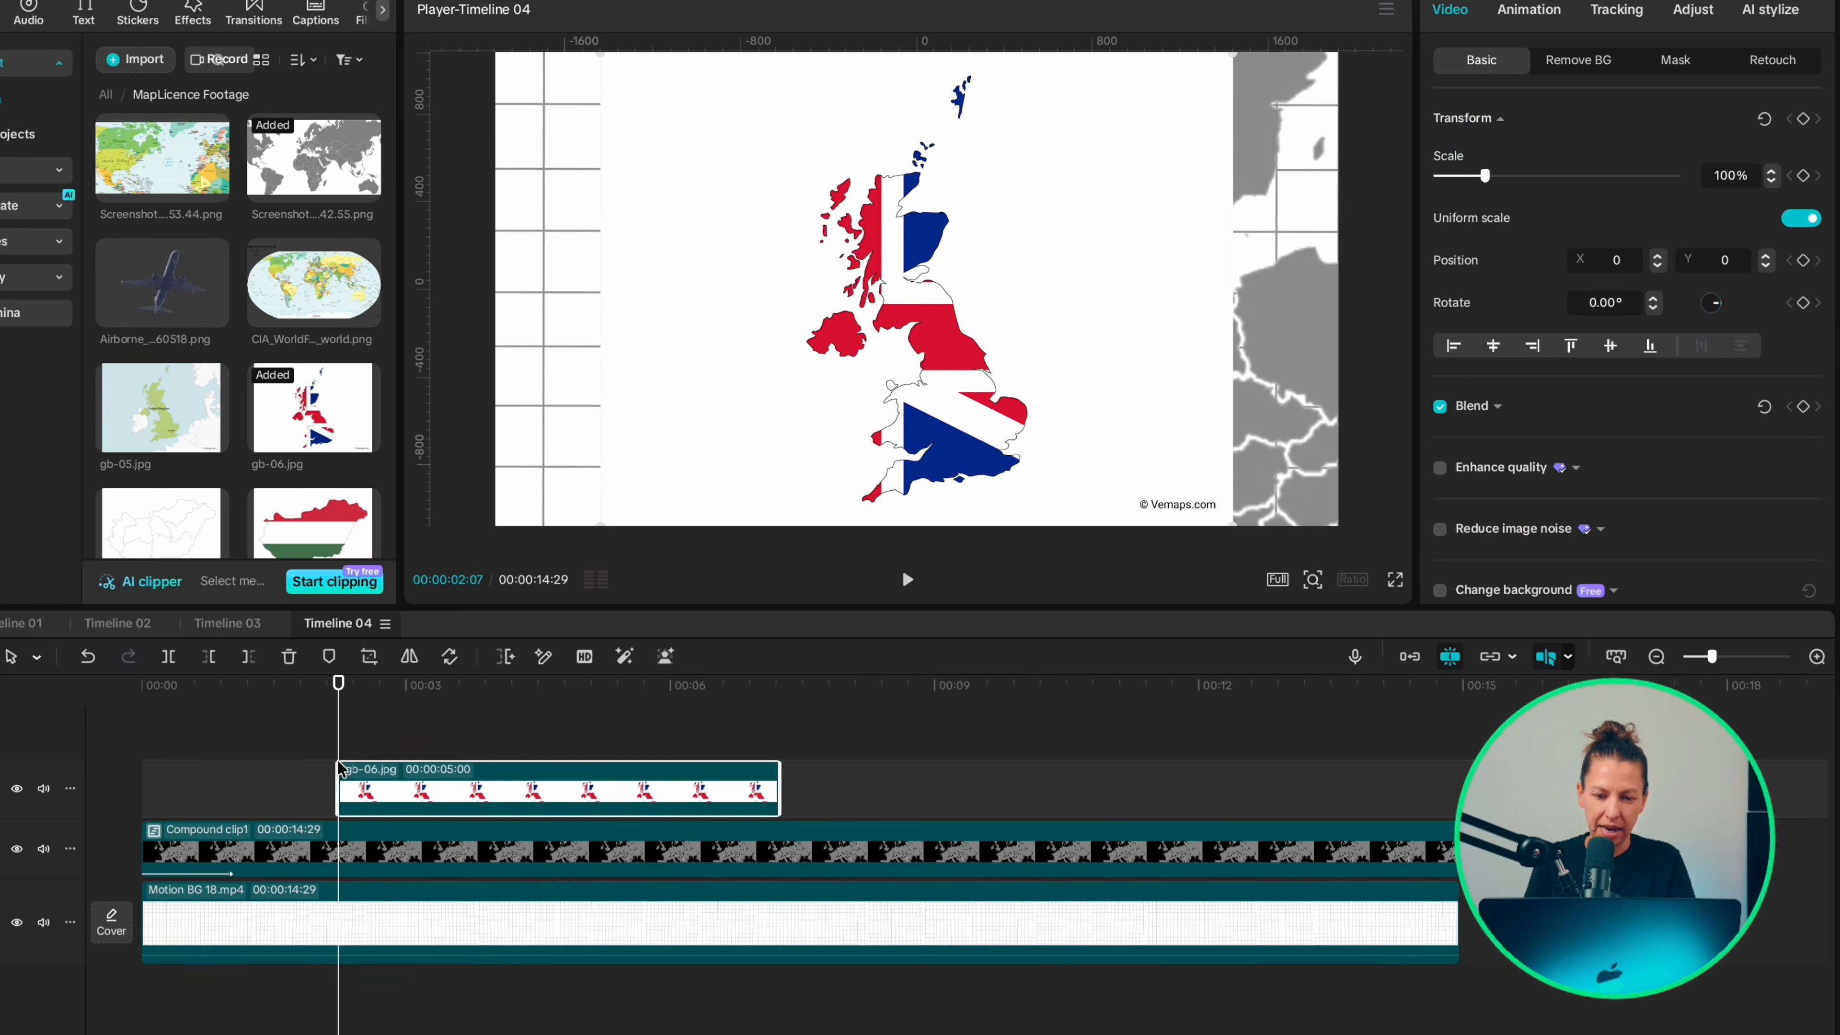
left_click_drag(780, 797, 1457, 823)
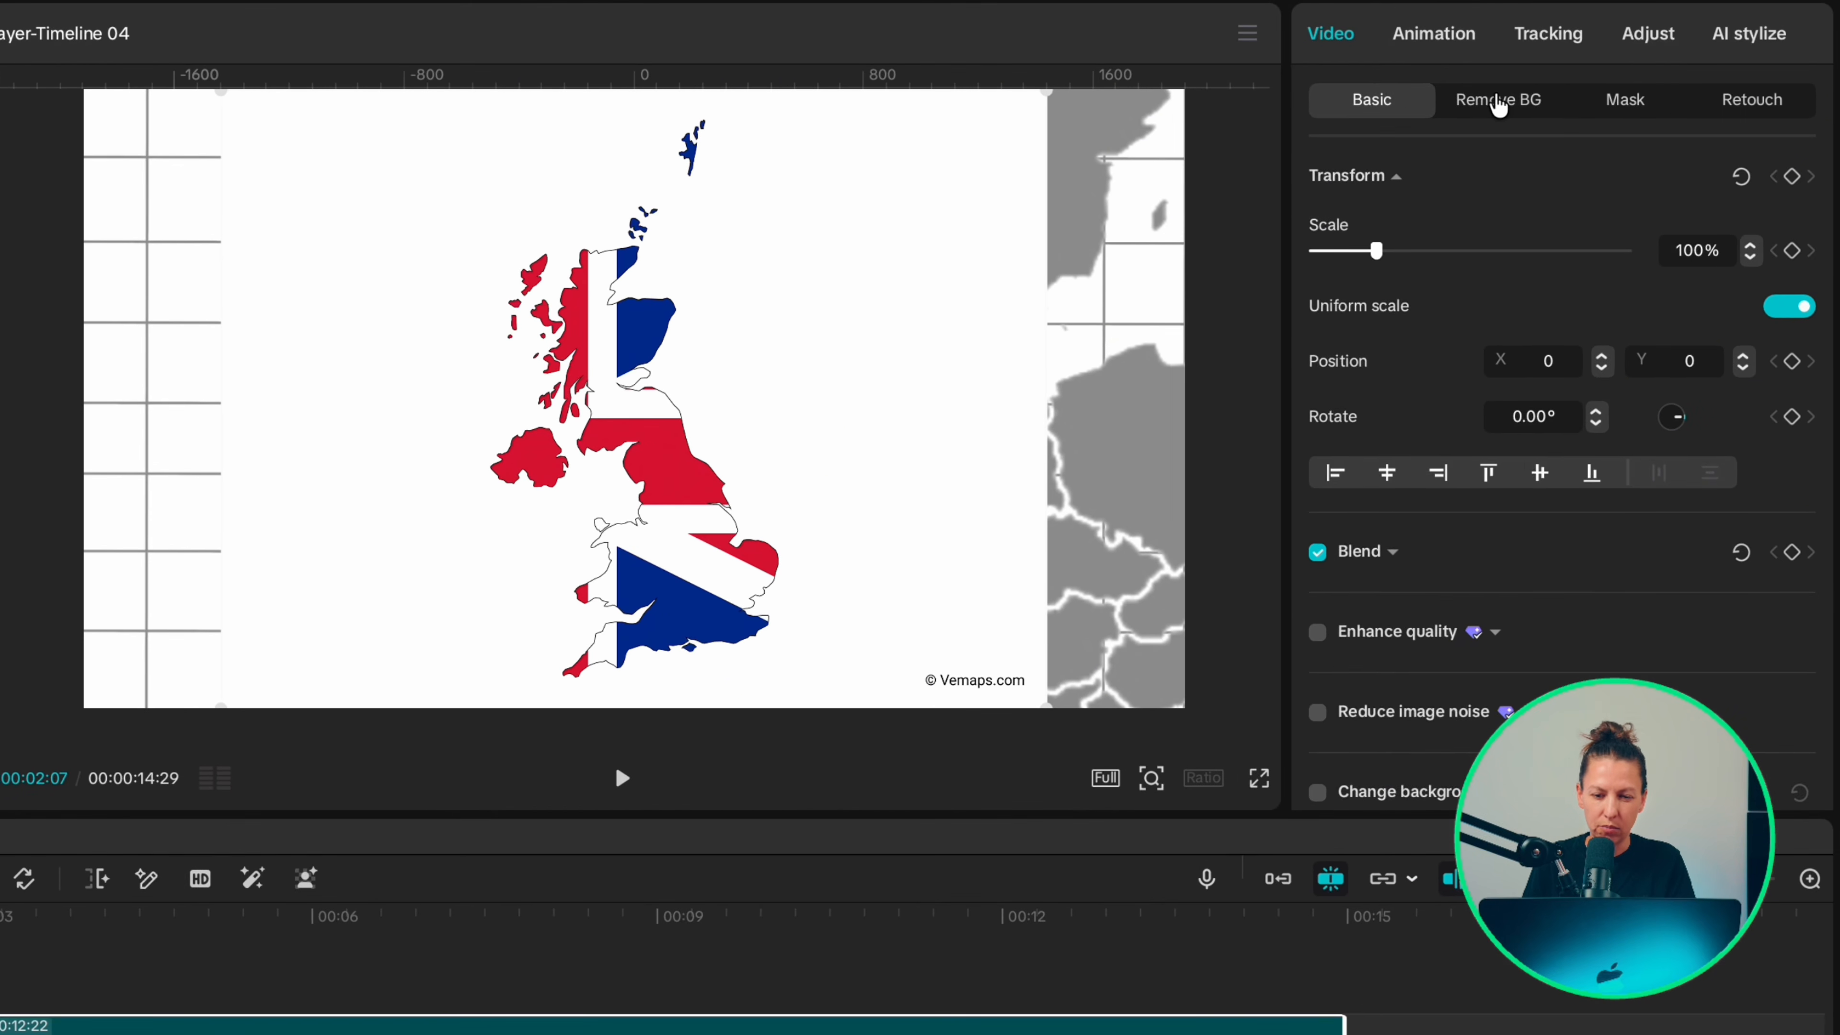
Step: Remove the flag image's white background with Chroma key and convert the clip into a compound clip
left_click(1498, 102)
left_click(1317, 314)
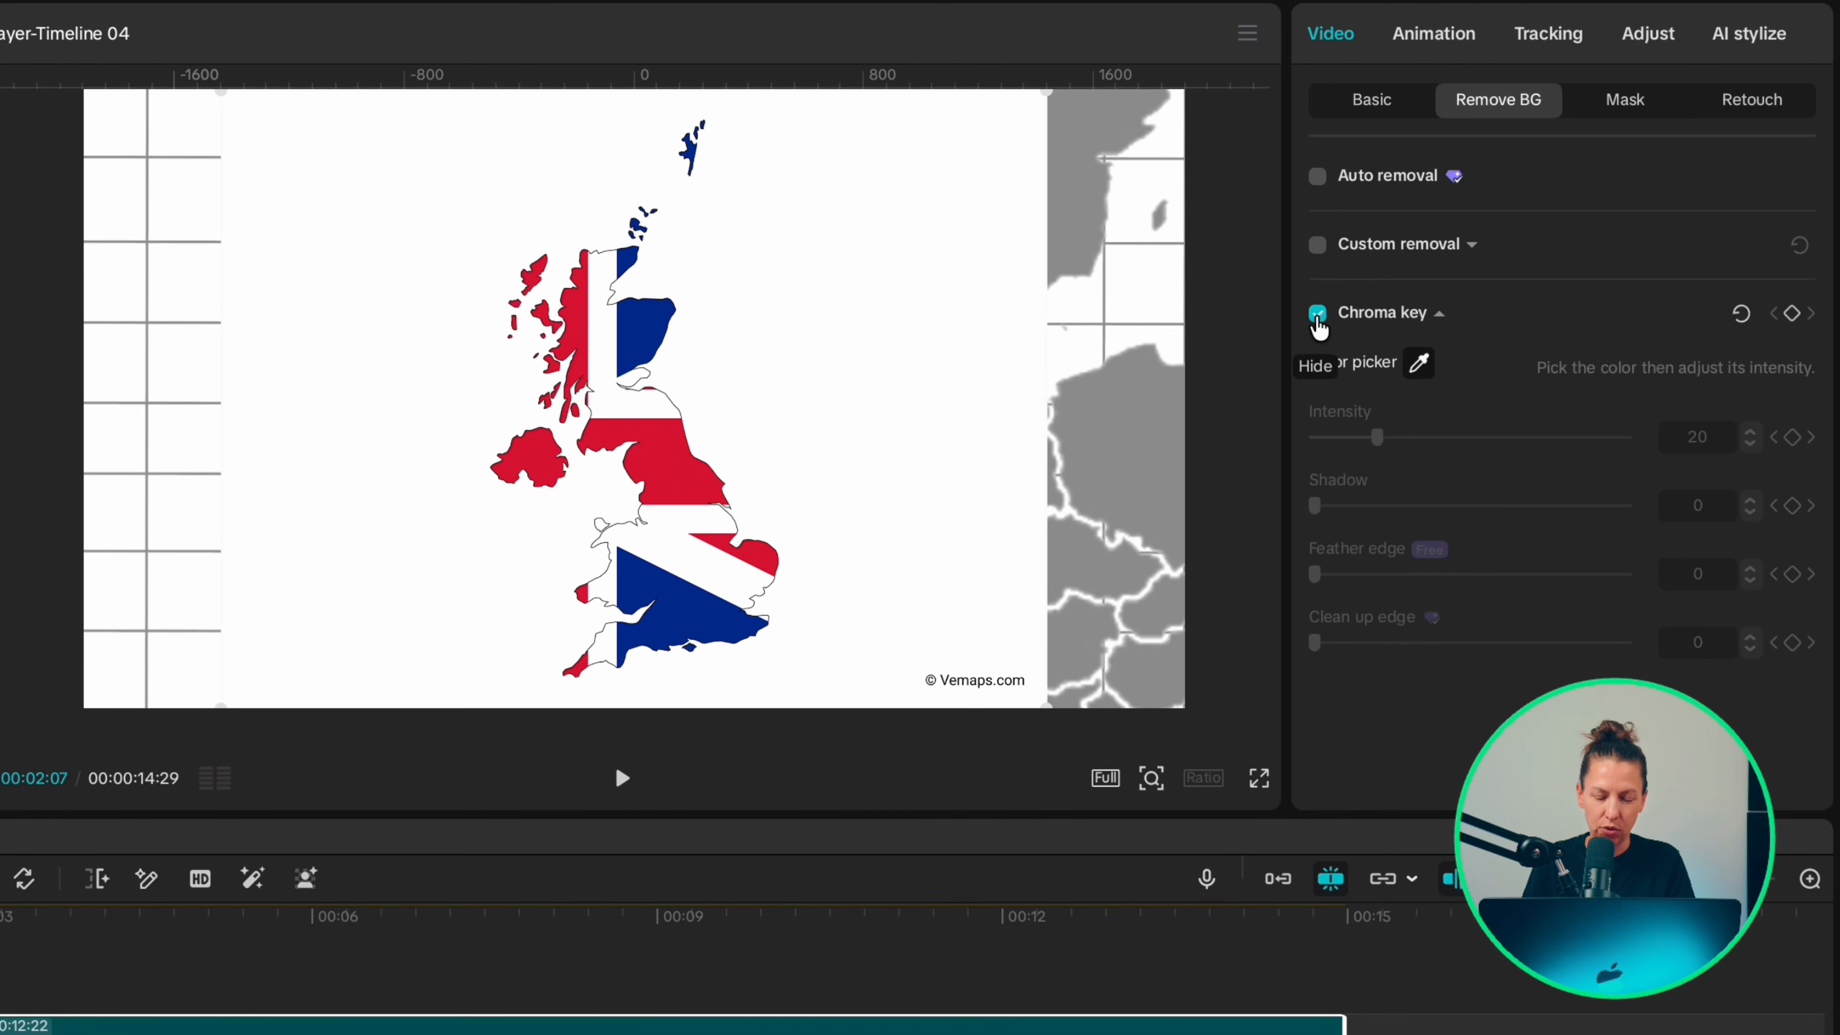
left_click(746, 379)
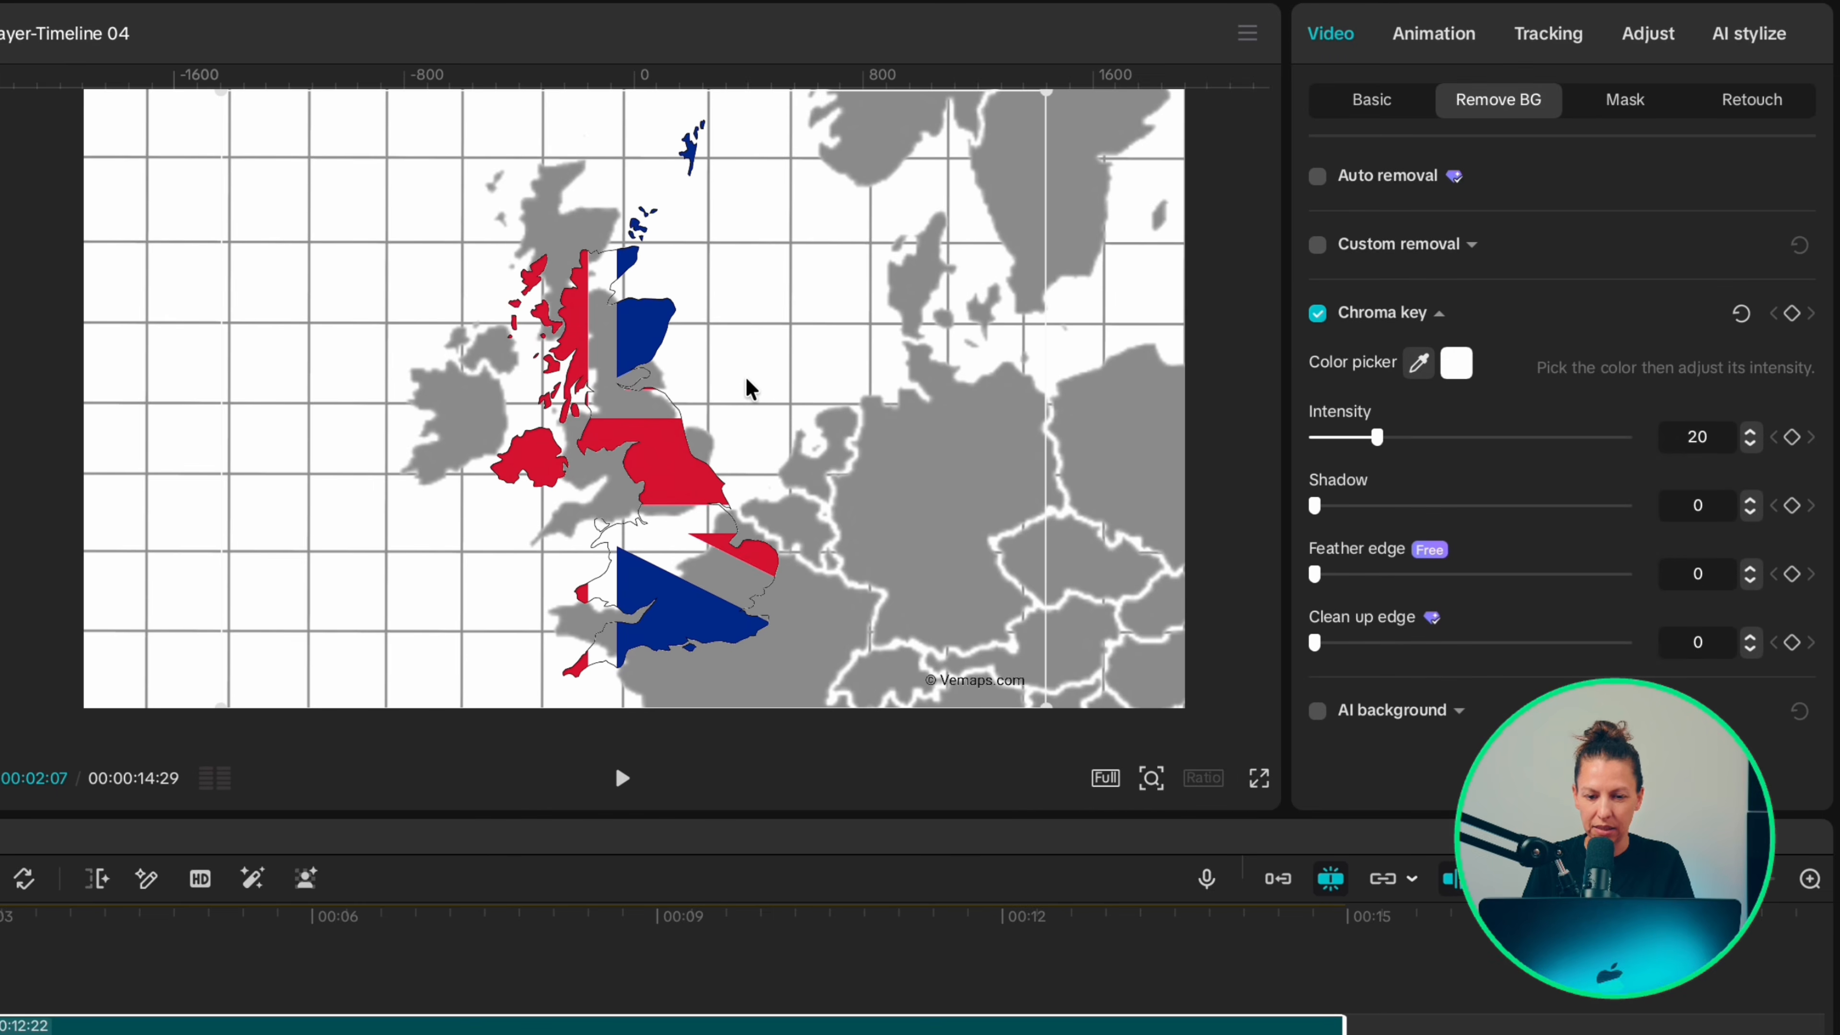
key("alt+g")
Step: Fit the flag compound clip over the United Kingdom on the map, at about 89% scale and position X -178, Y 353
left_click_drag(1183, 92, 1043, 210)
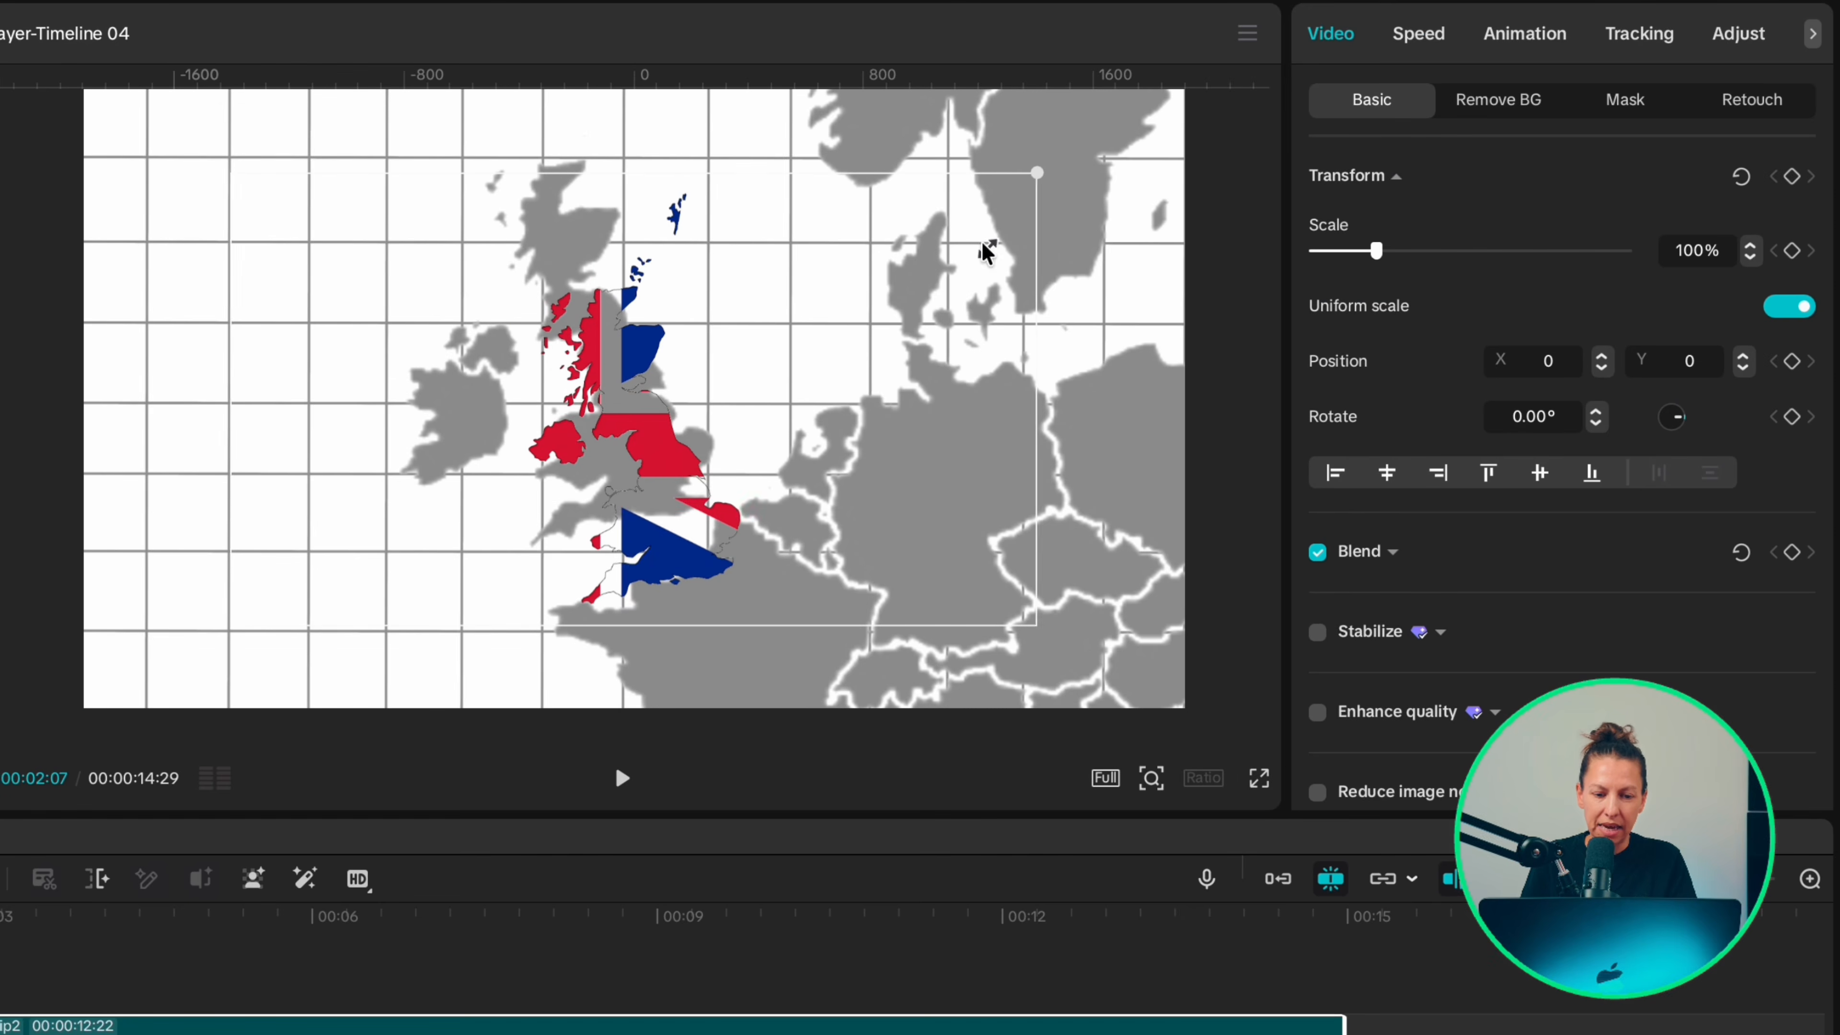
left_click_drag(740, 388, 686, 263)
left_click_drag(987, 526, 1094, 579)
left_click_drag(723, 480, 721, 480)
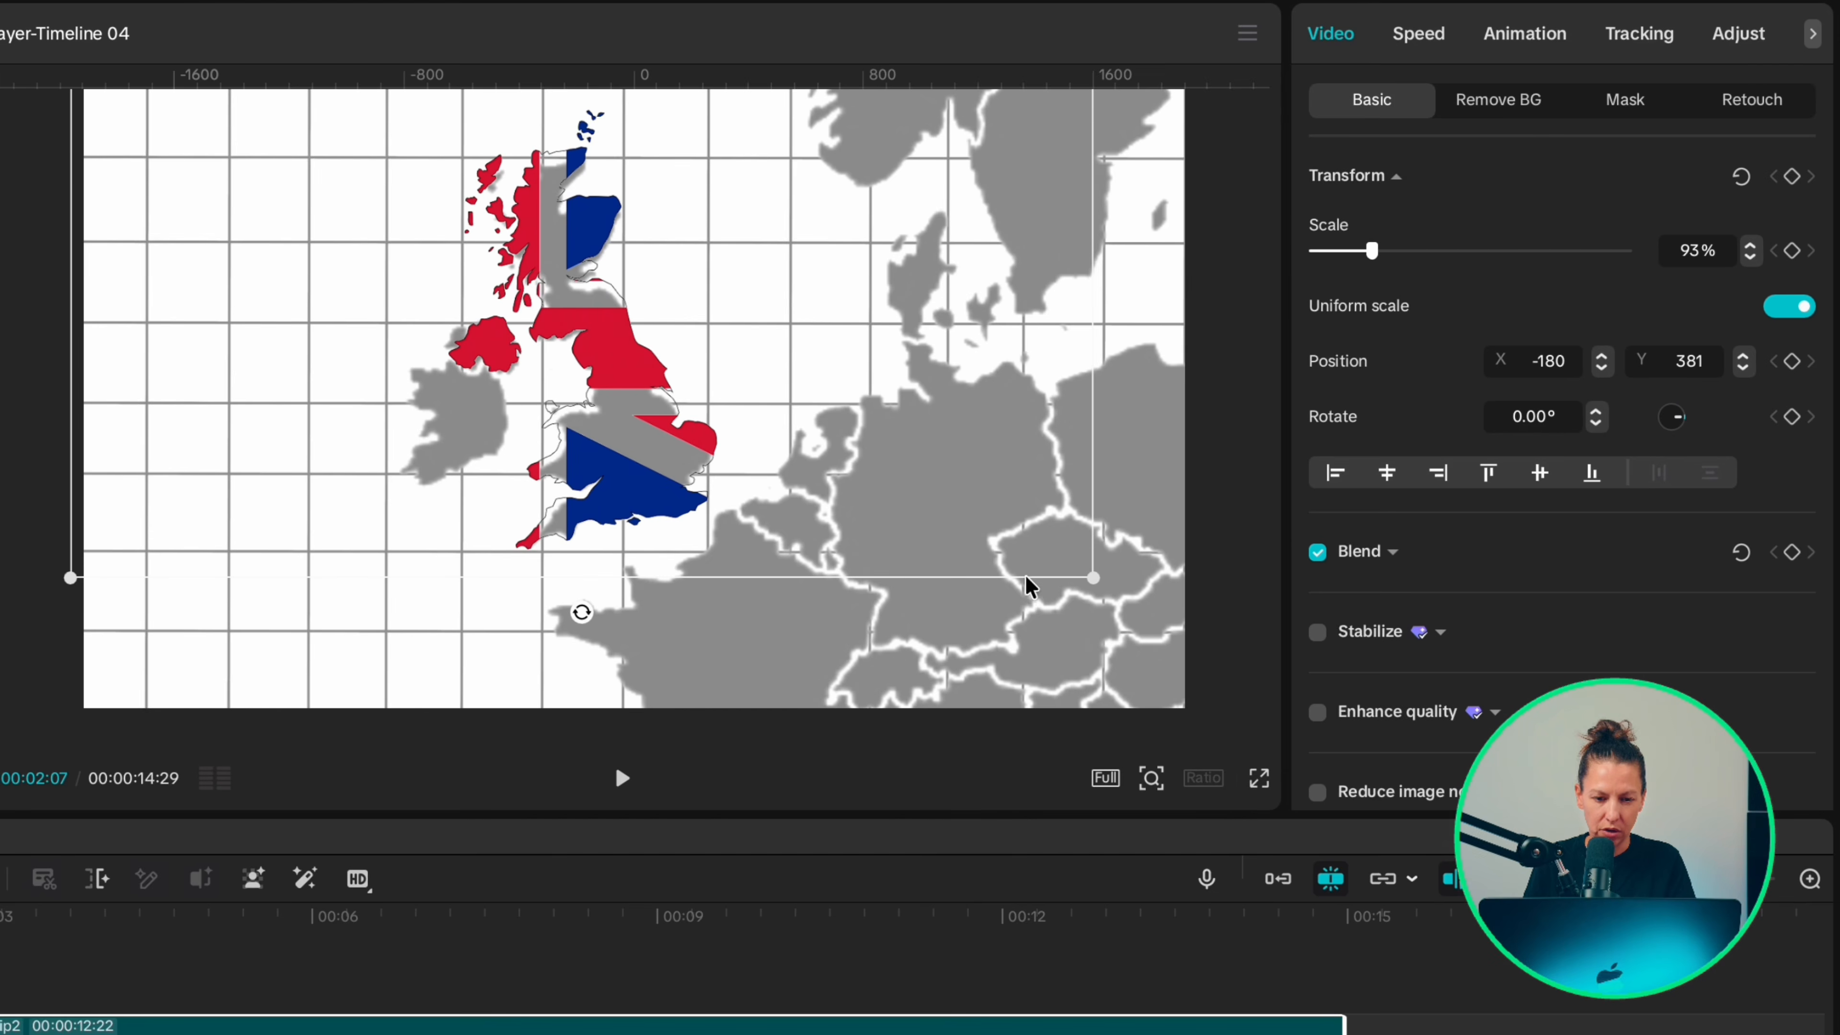
left_click_drag(1094, 578, 1082, 570)
left_click_drag(842, 523, 840, 529)
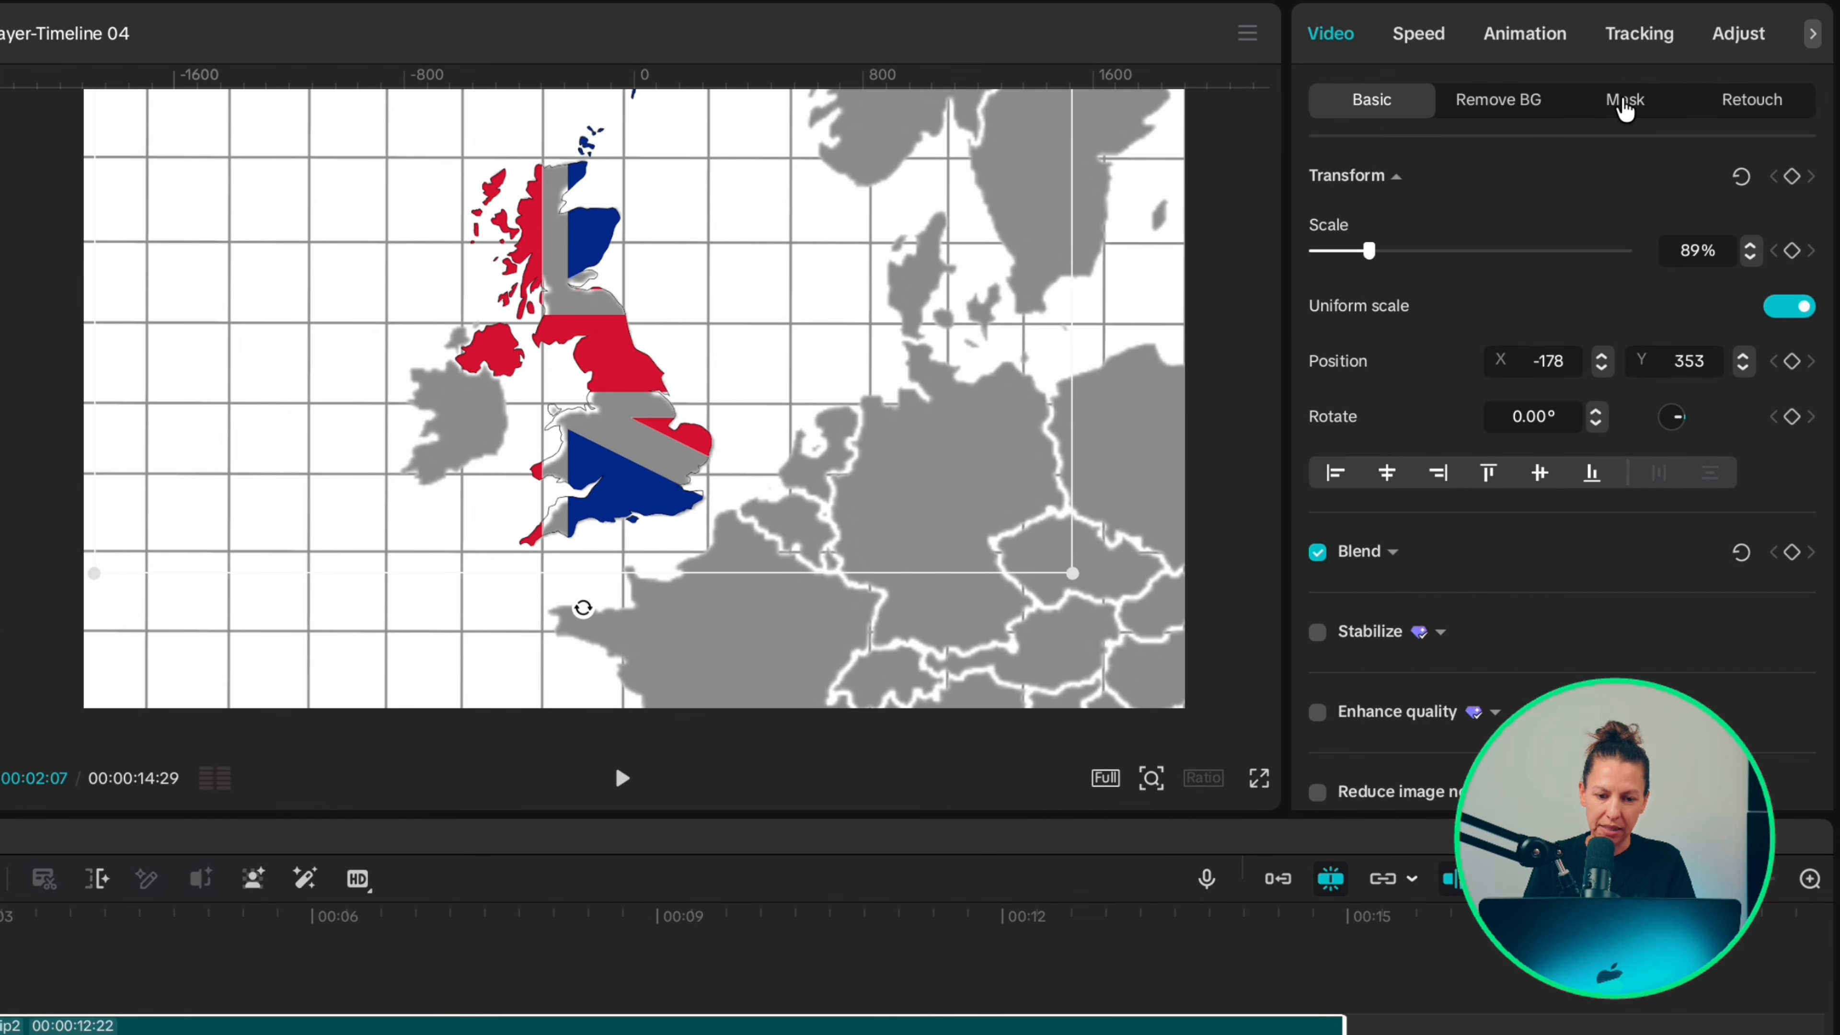
Step: Add a circle mask to the flag clip at X 10, Y -70, size 1 by 0, feather 54, and keyframe all mask settings
left_click(1625, 101)
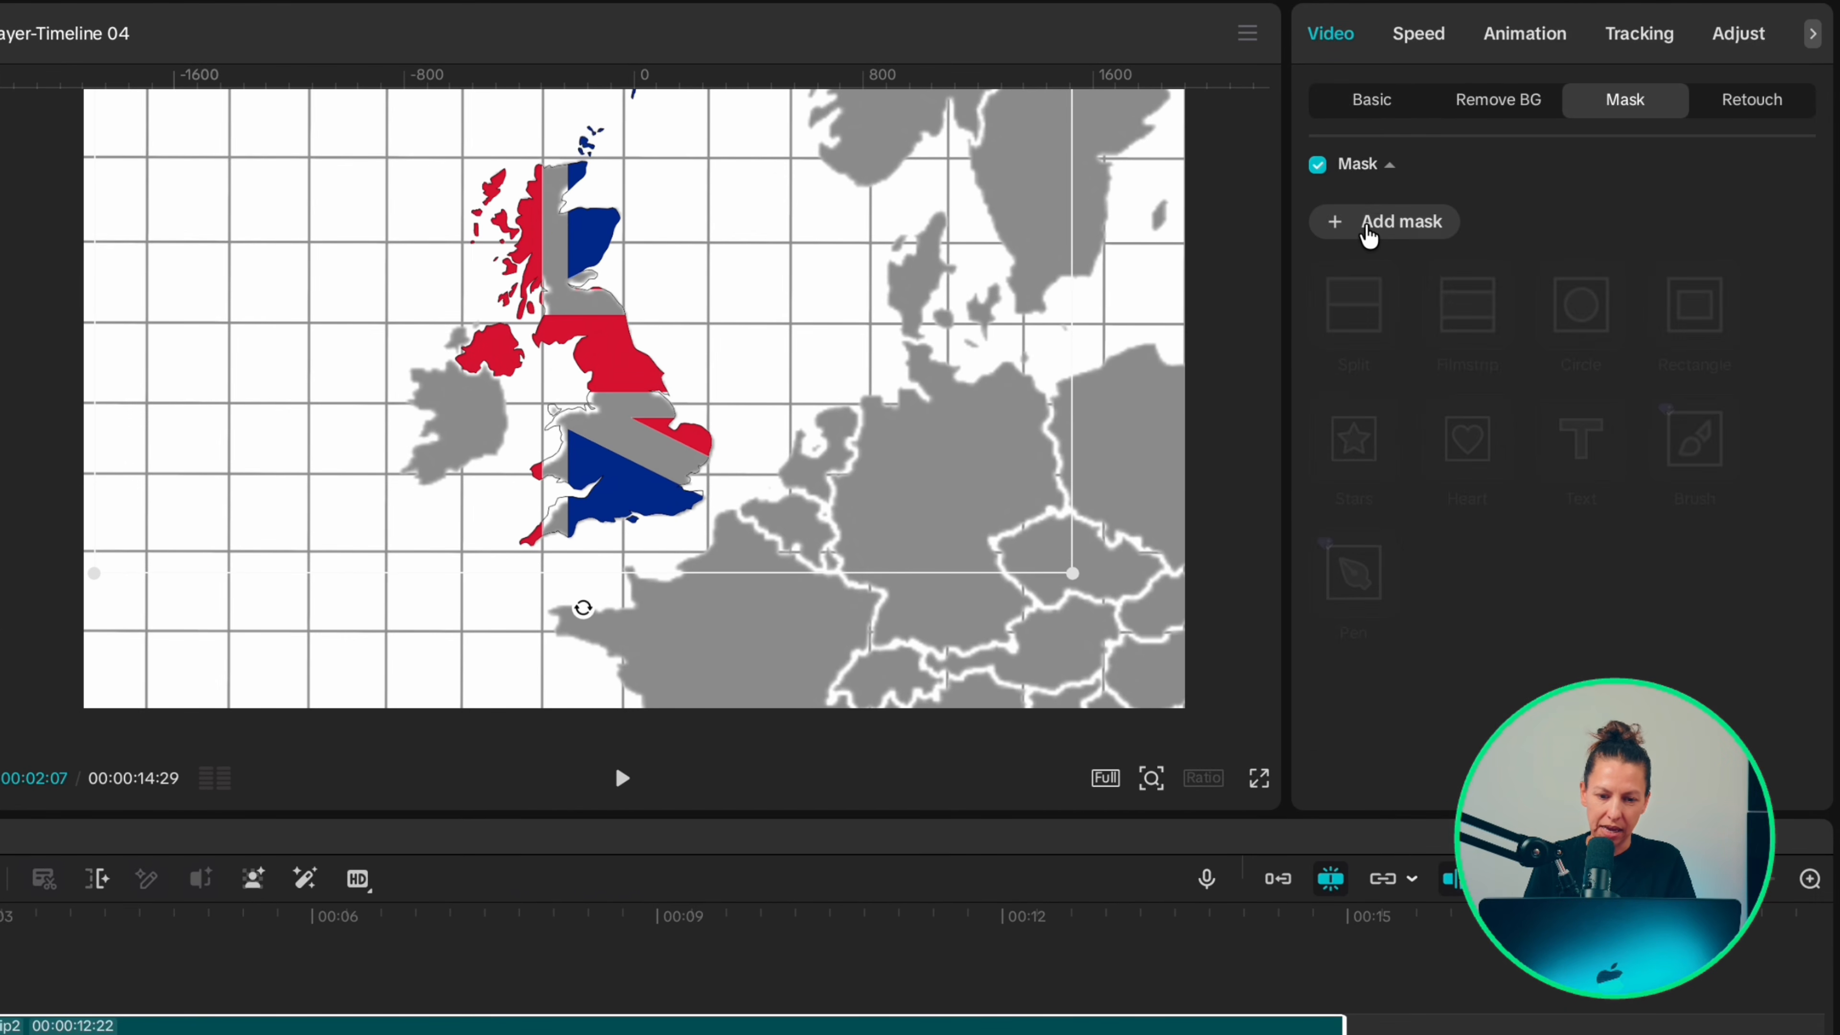
left_click(1583, 310)
left_click_drag(446, 435, 595, 334)
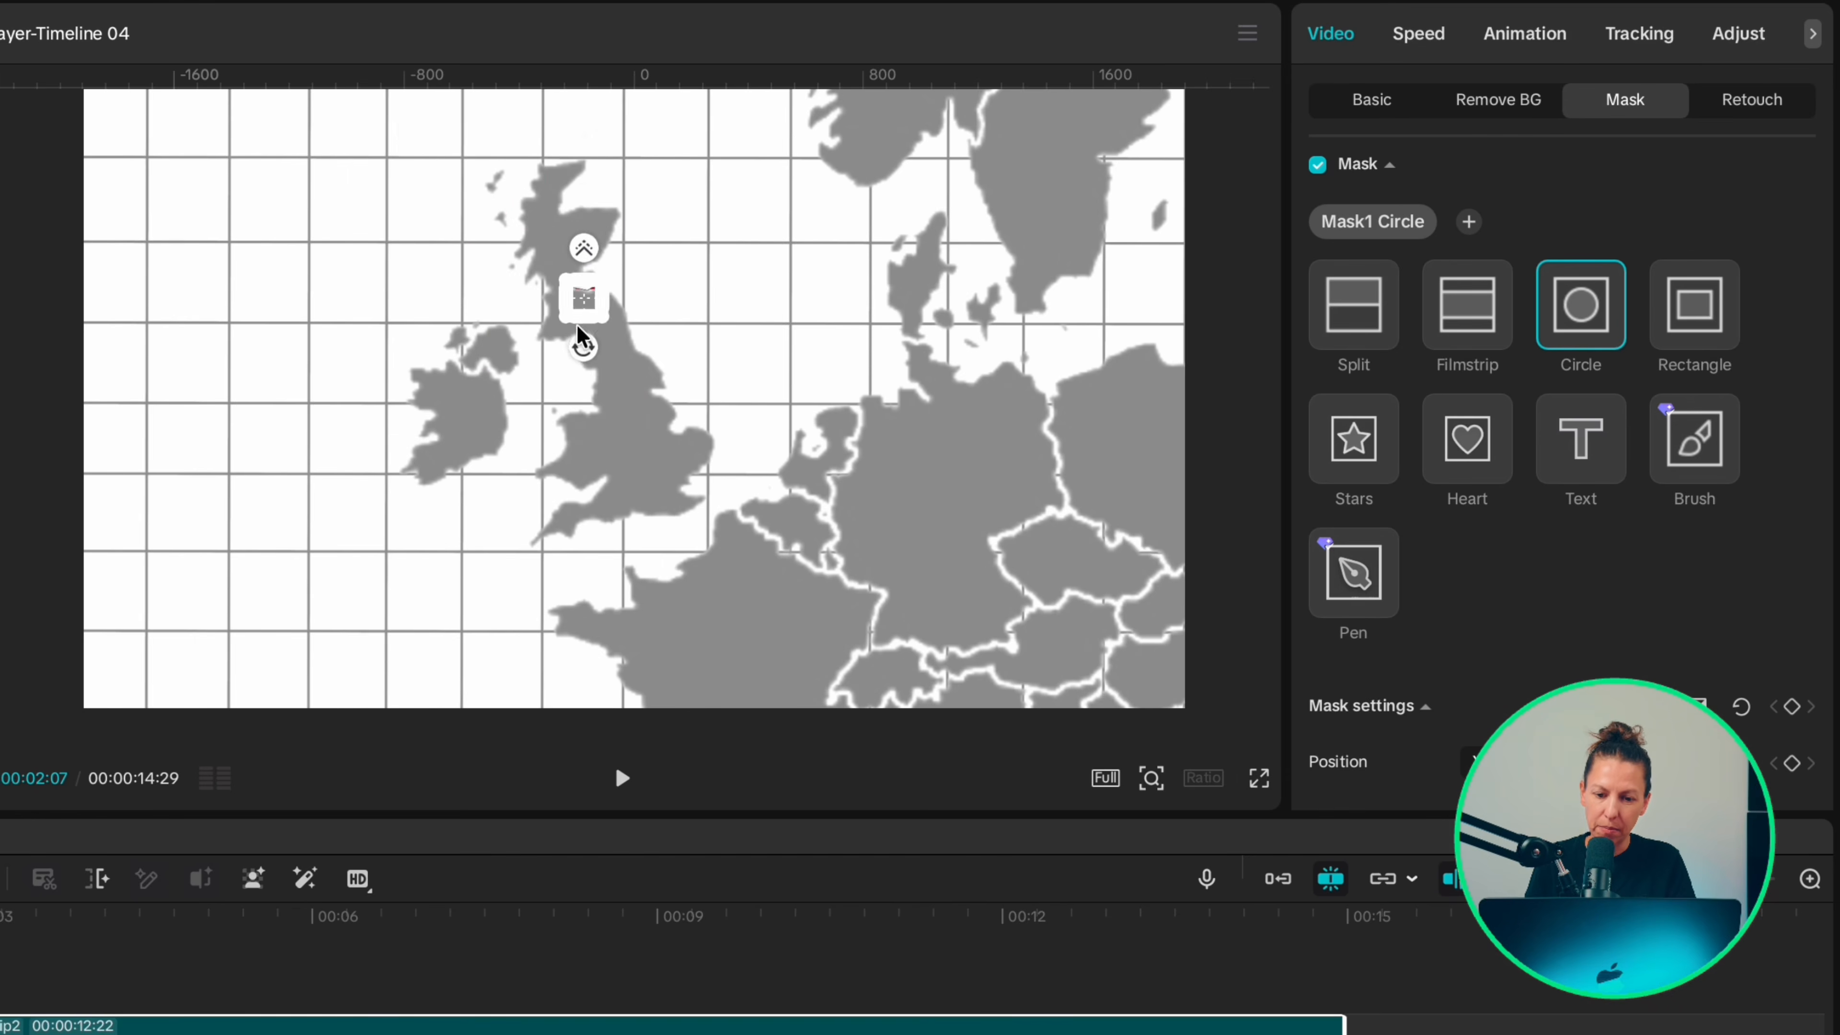
scroll(1343, 584, "down", 5)
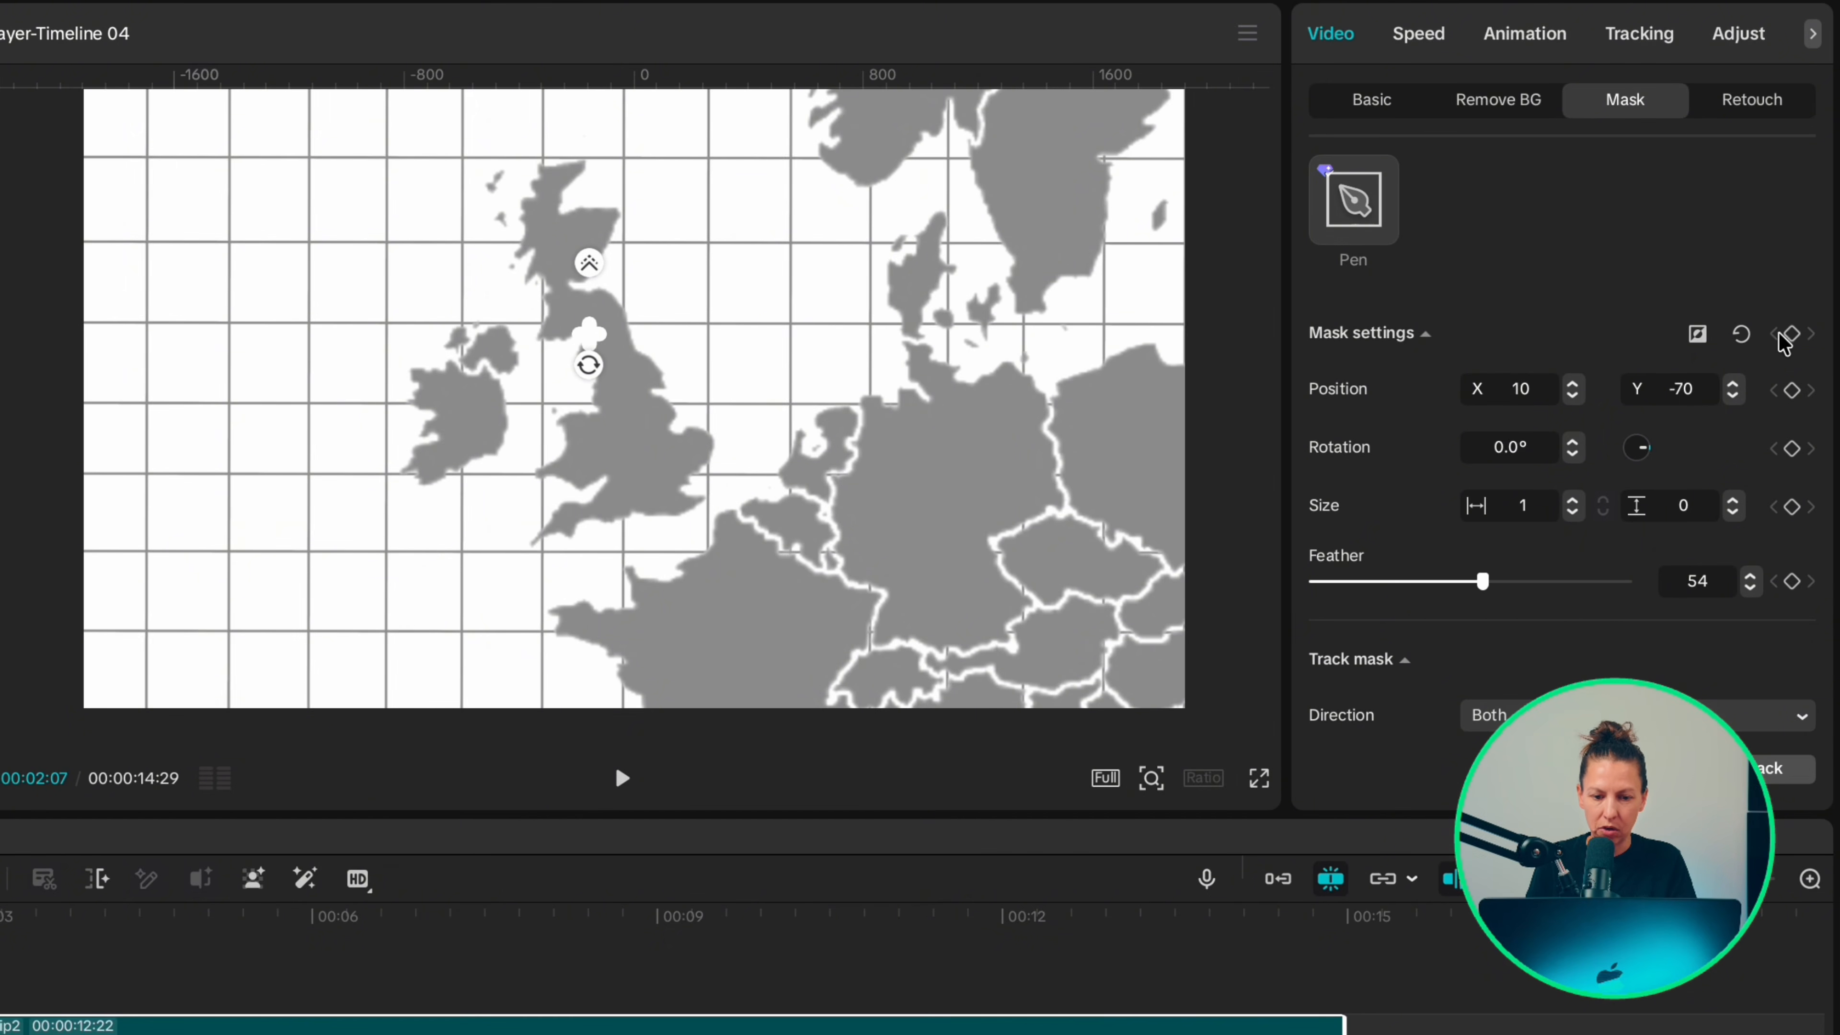
left_click(1793, 334)
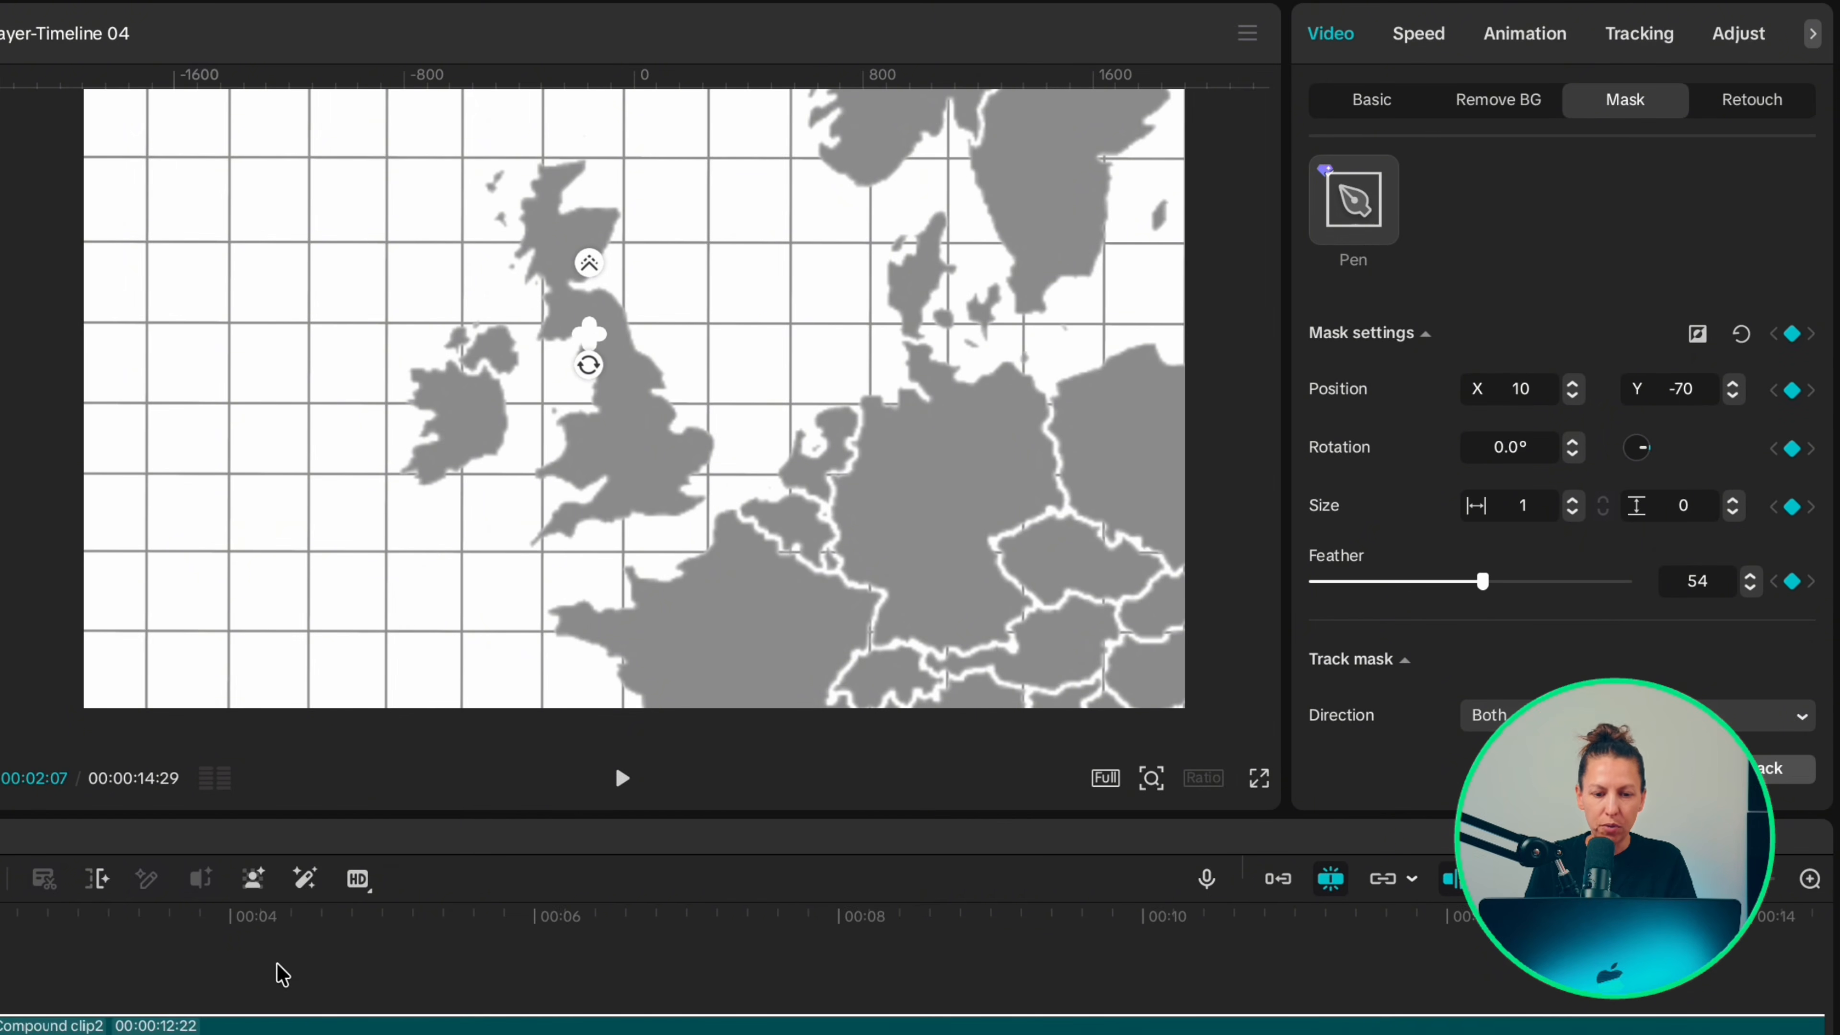
Step: At 00:00:04:09, enlarge the flag's circle mask to about 1307 by 1239 and set its feather to 0 to reveal the whole flag
left_click(280, 972)
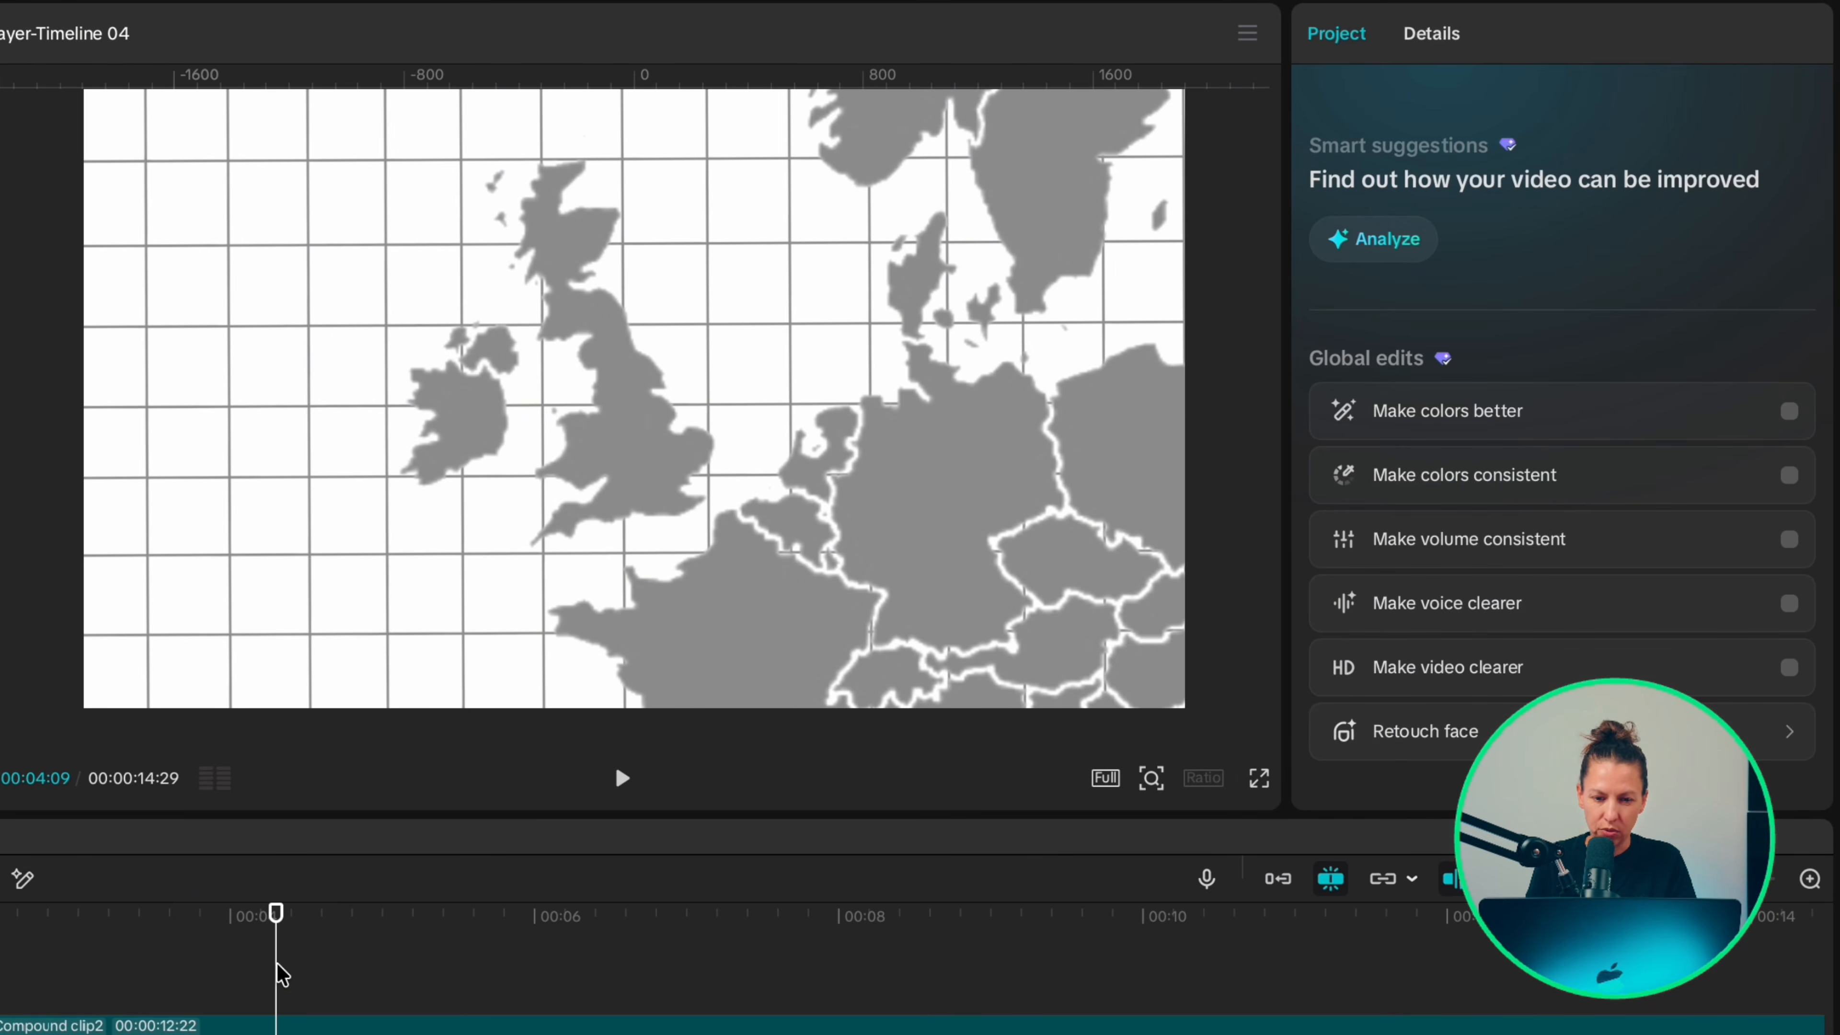
left_click(283, 1022)
left_click(1573, 511)
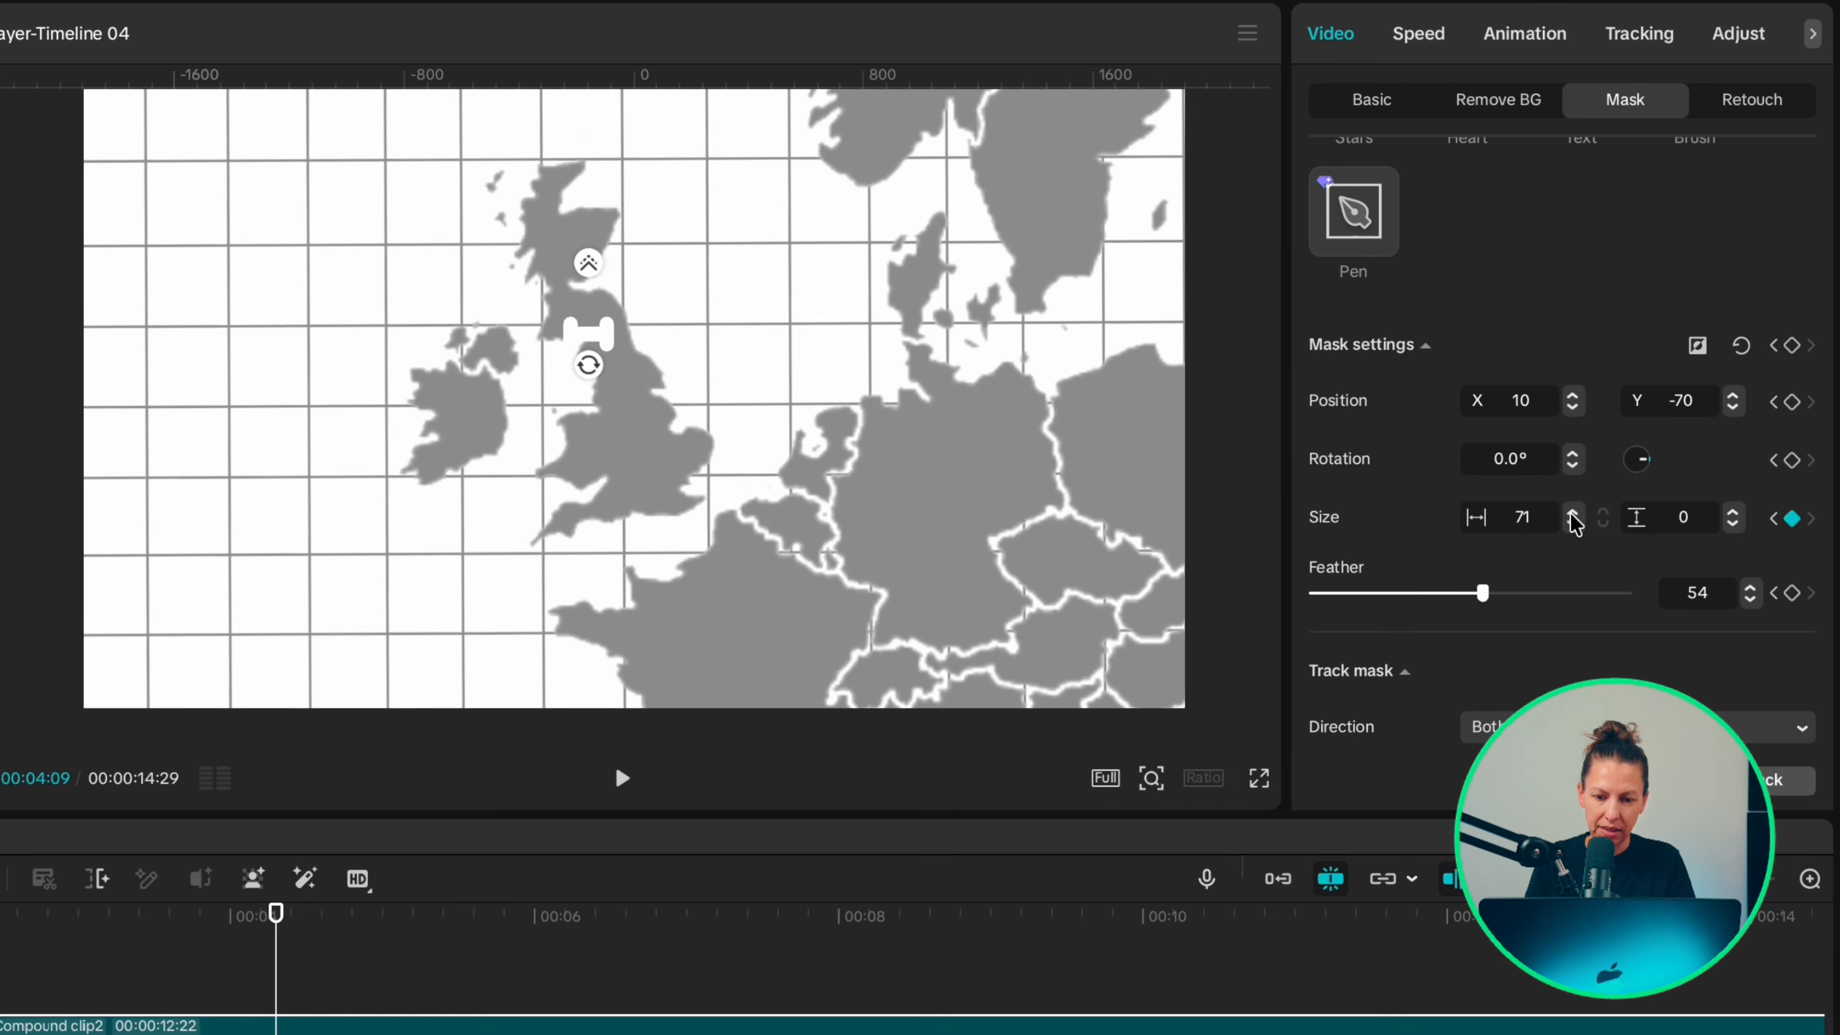
left_click(1732, 512)
left_click_drag(614, 358, 910, 709)
left_click_drag(1484, 592, 1273, 594)
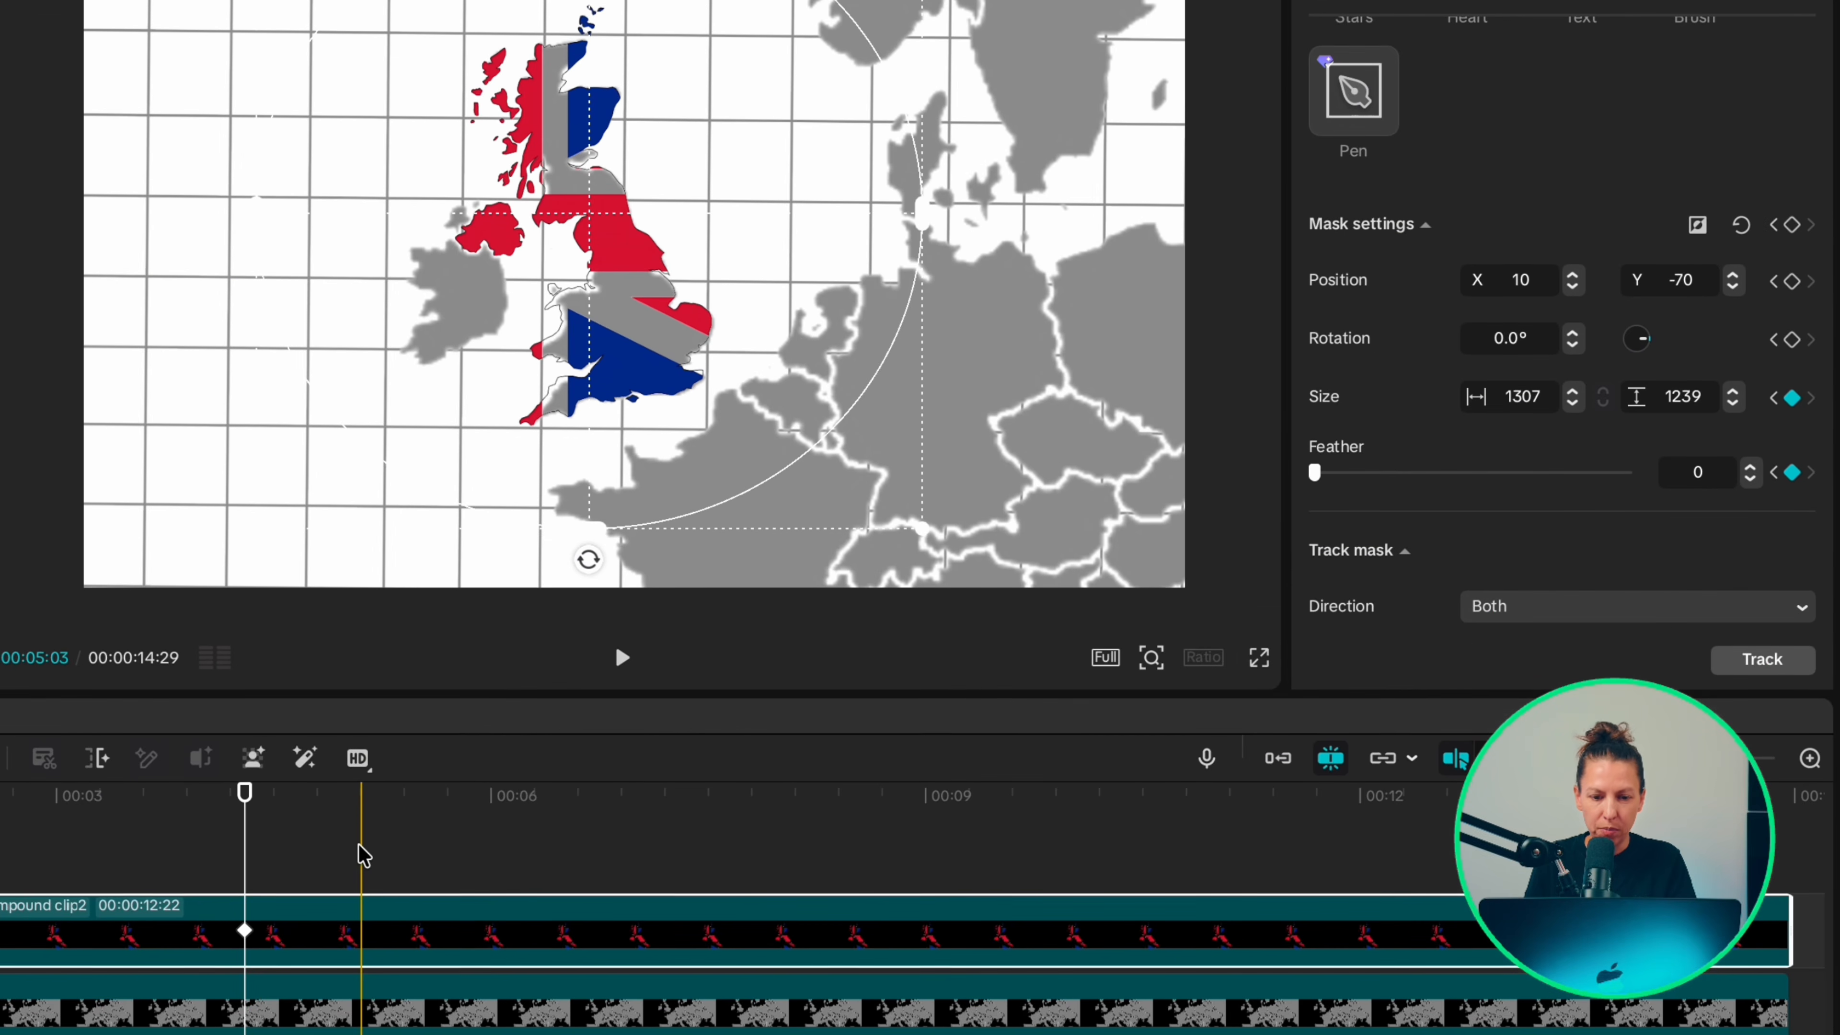
Step: Add scale and position keyframes to both the flag clip and the map clip at 00:00:05:05
left_click(371, 854)
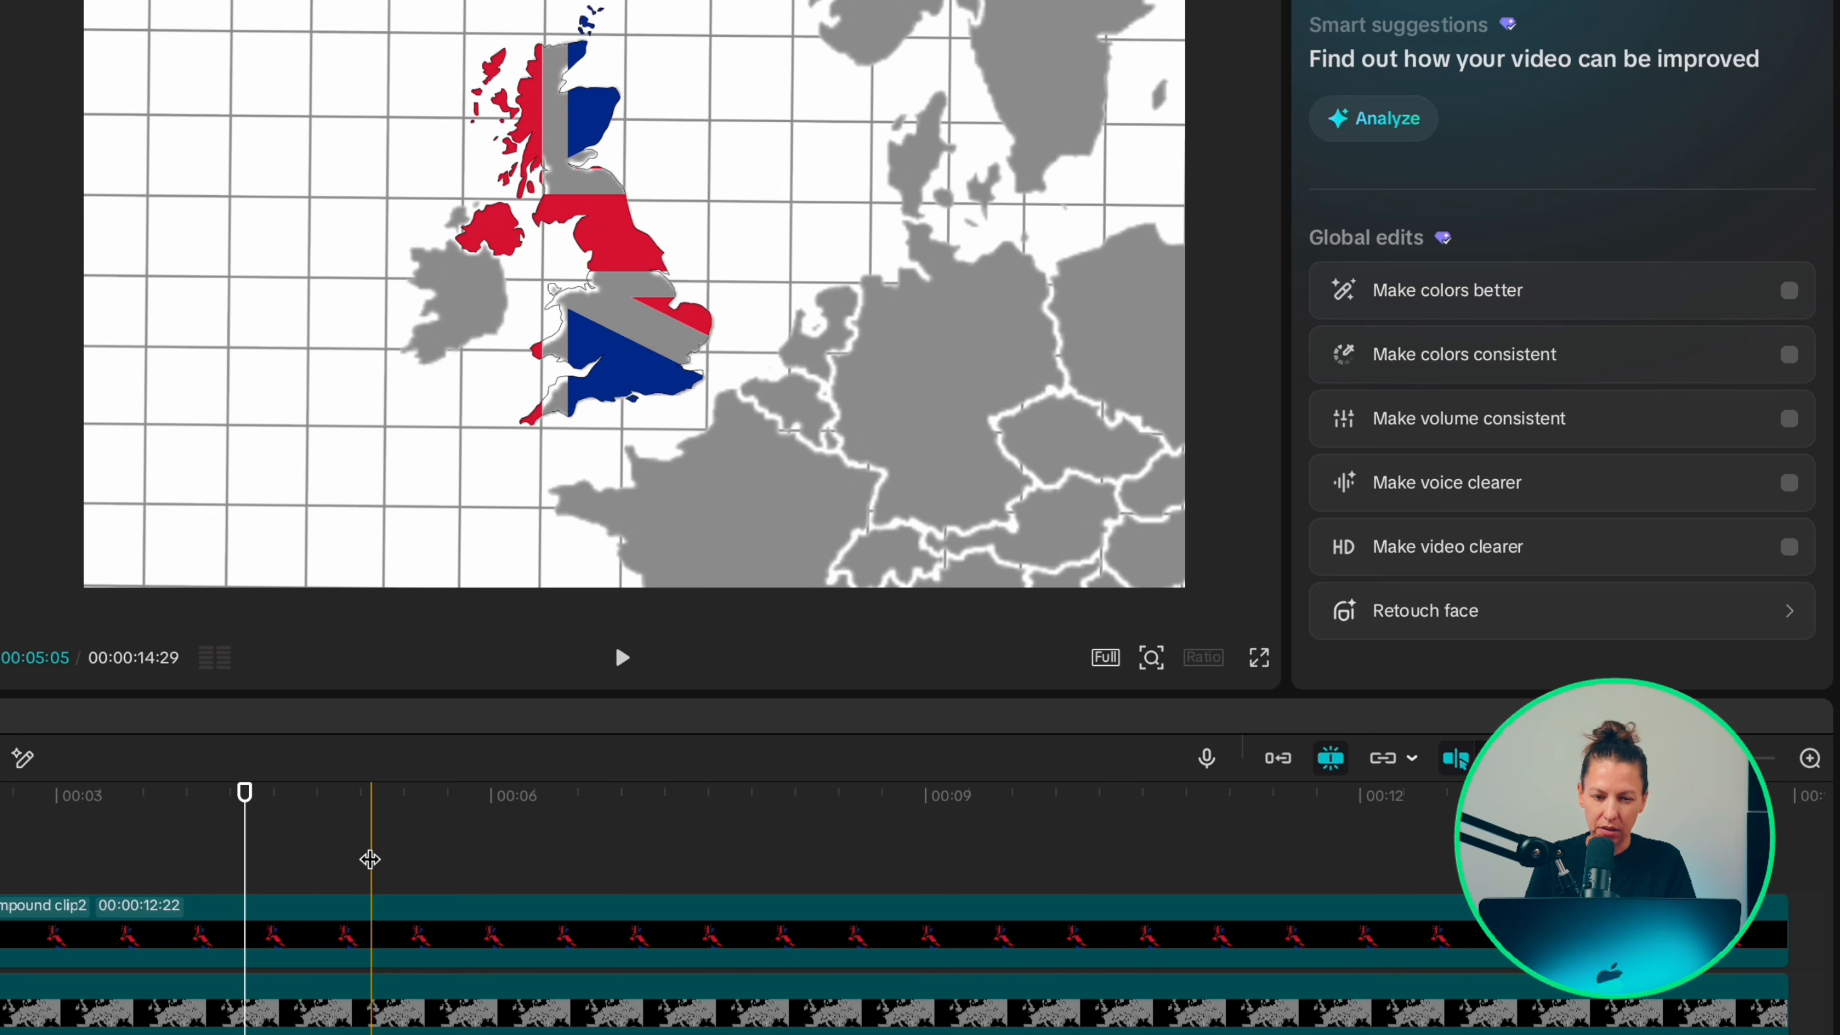
left_click(371, 934)
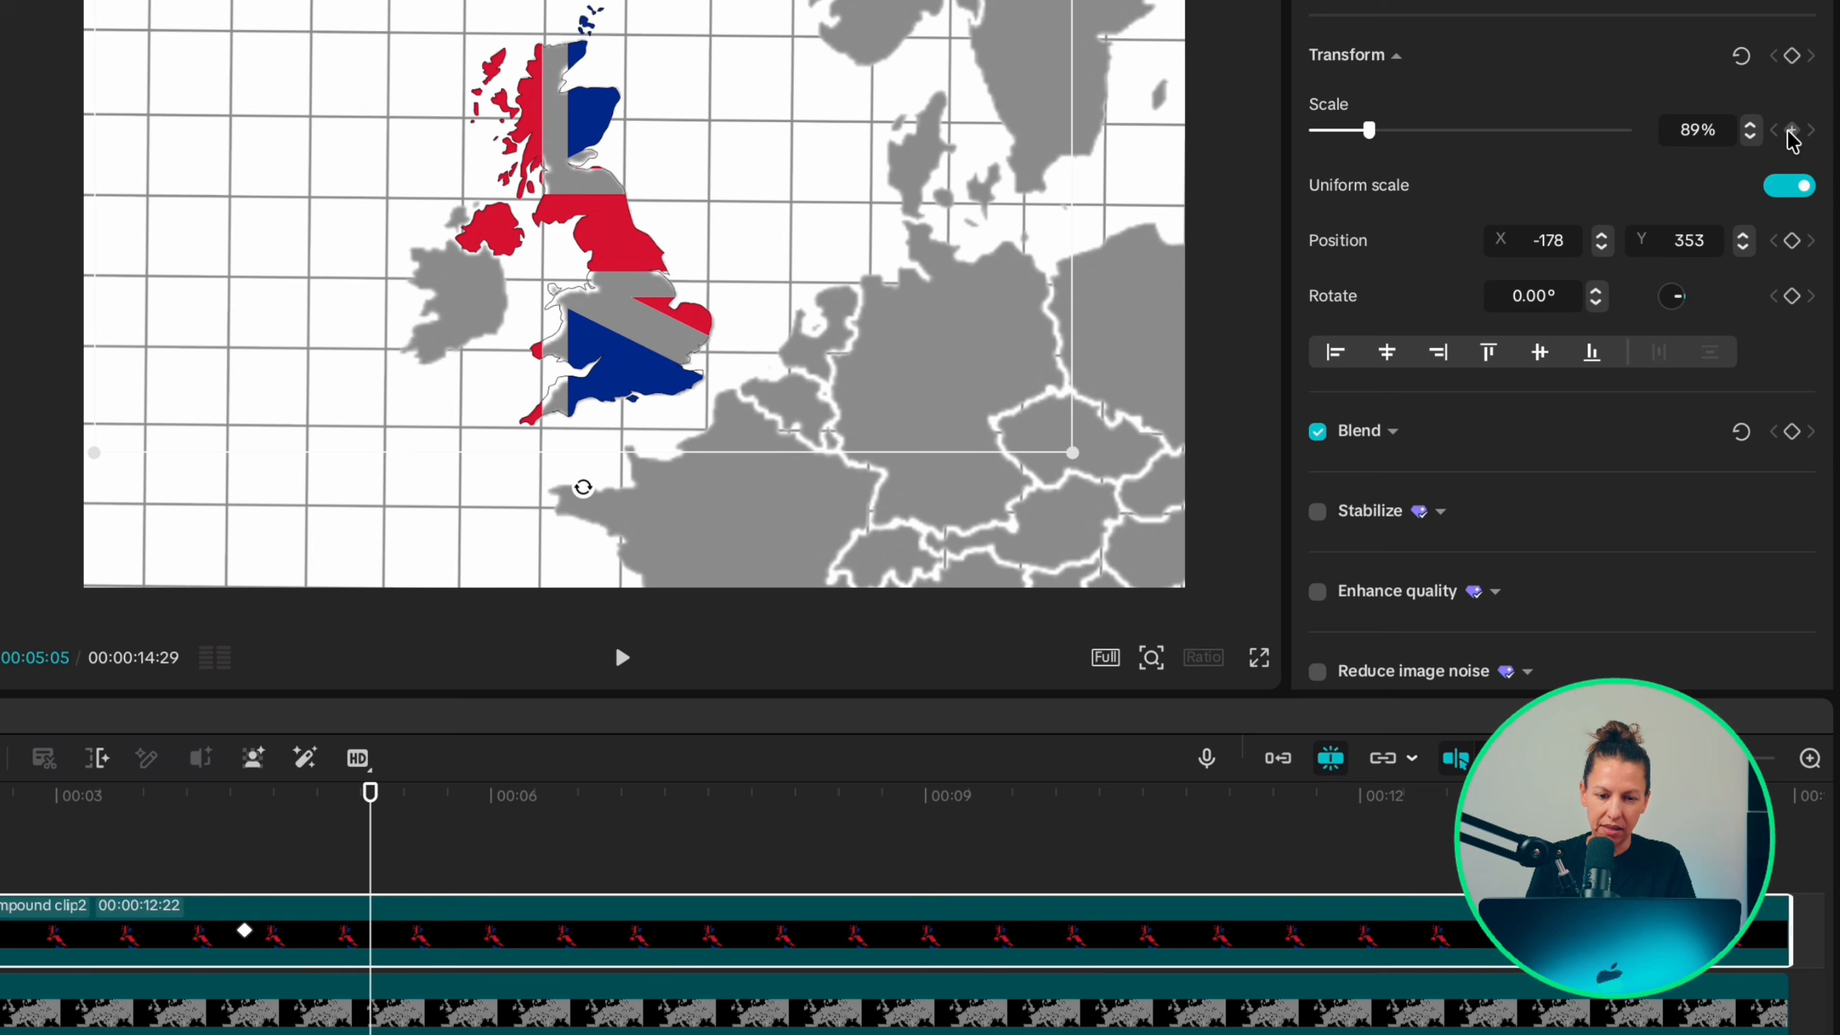
left_click(1792, 131)
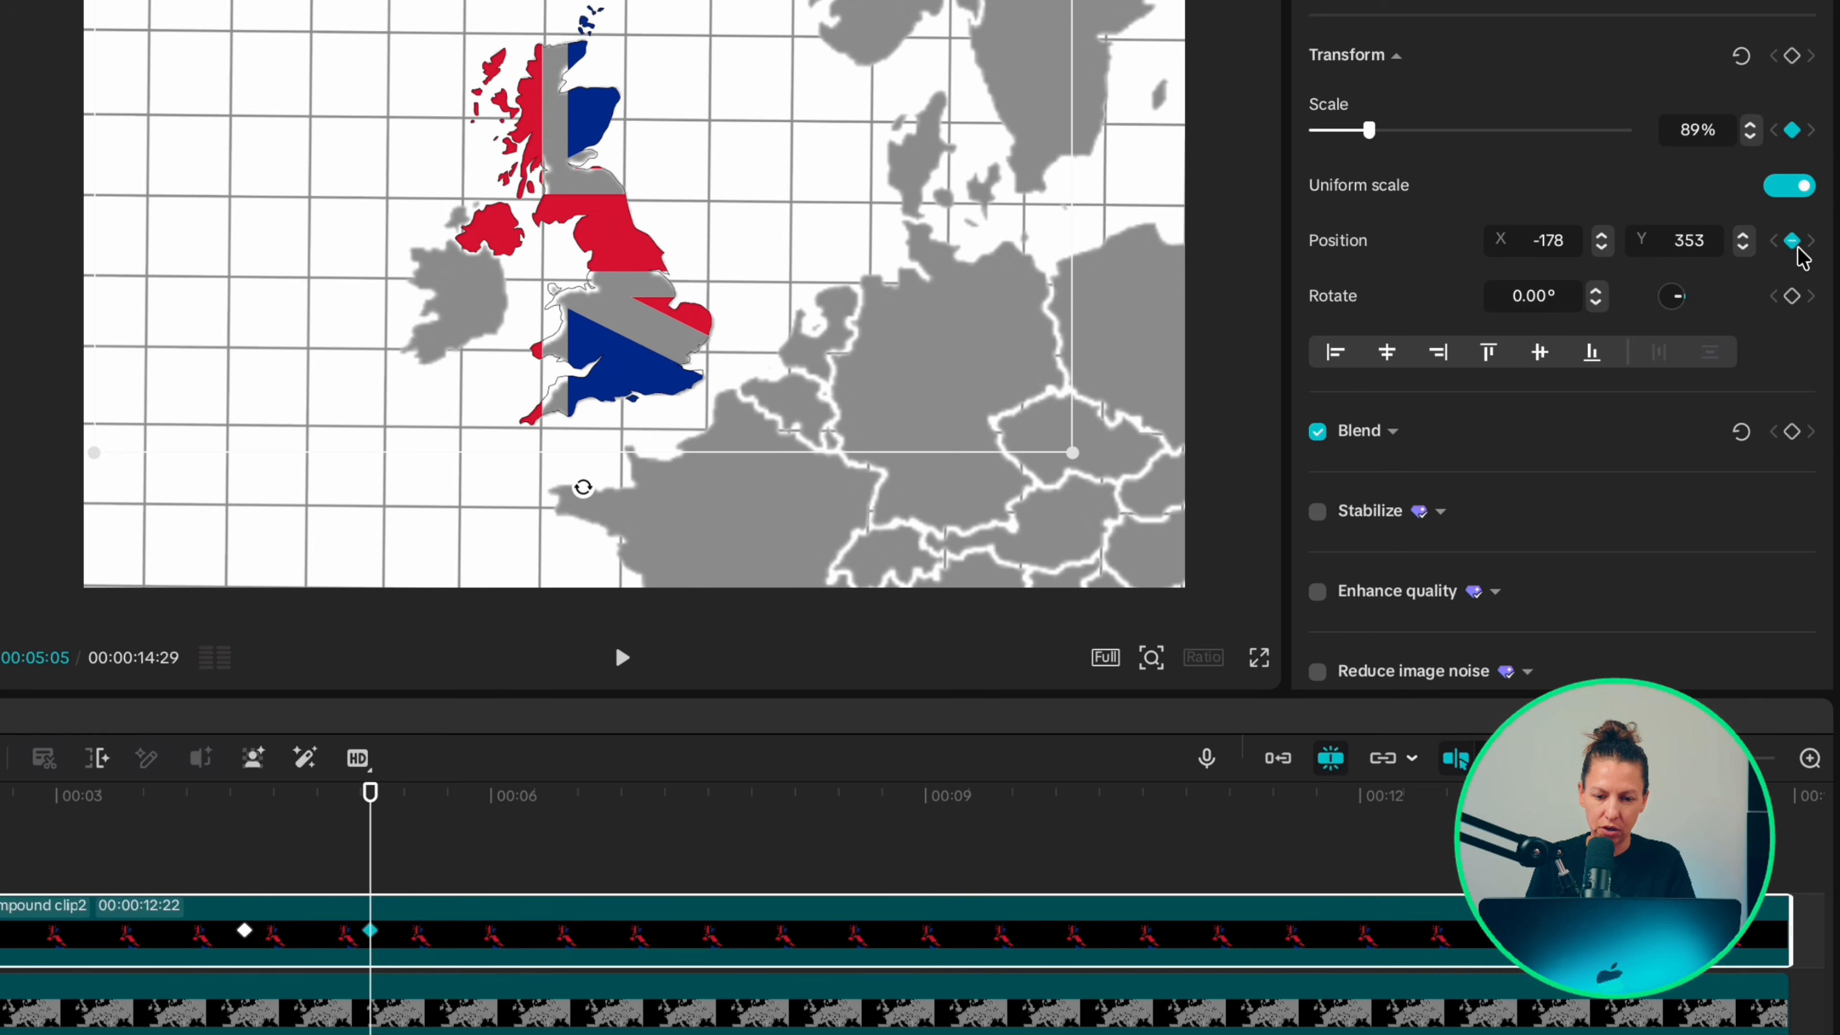
left_click(373, 1011)
left_click(1792, 130)
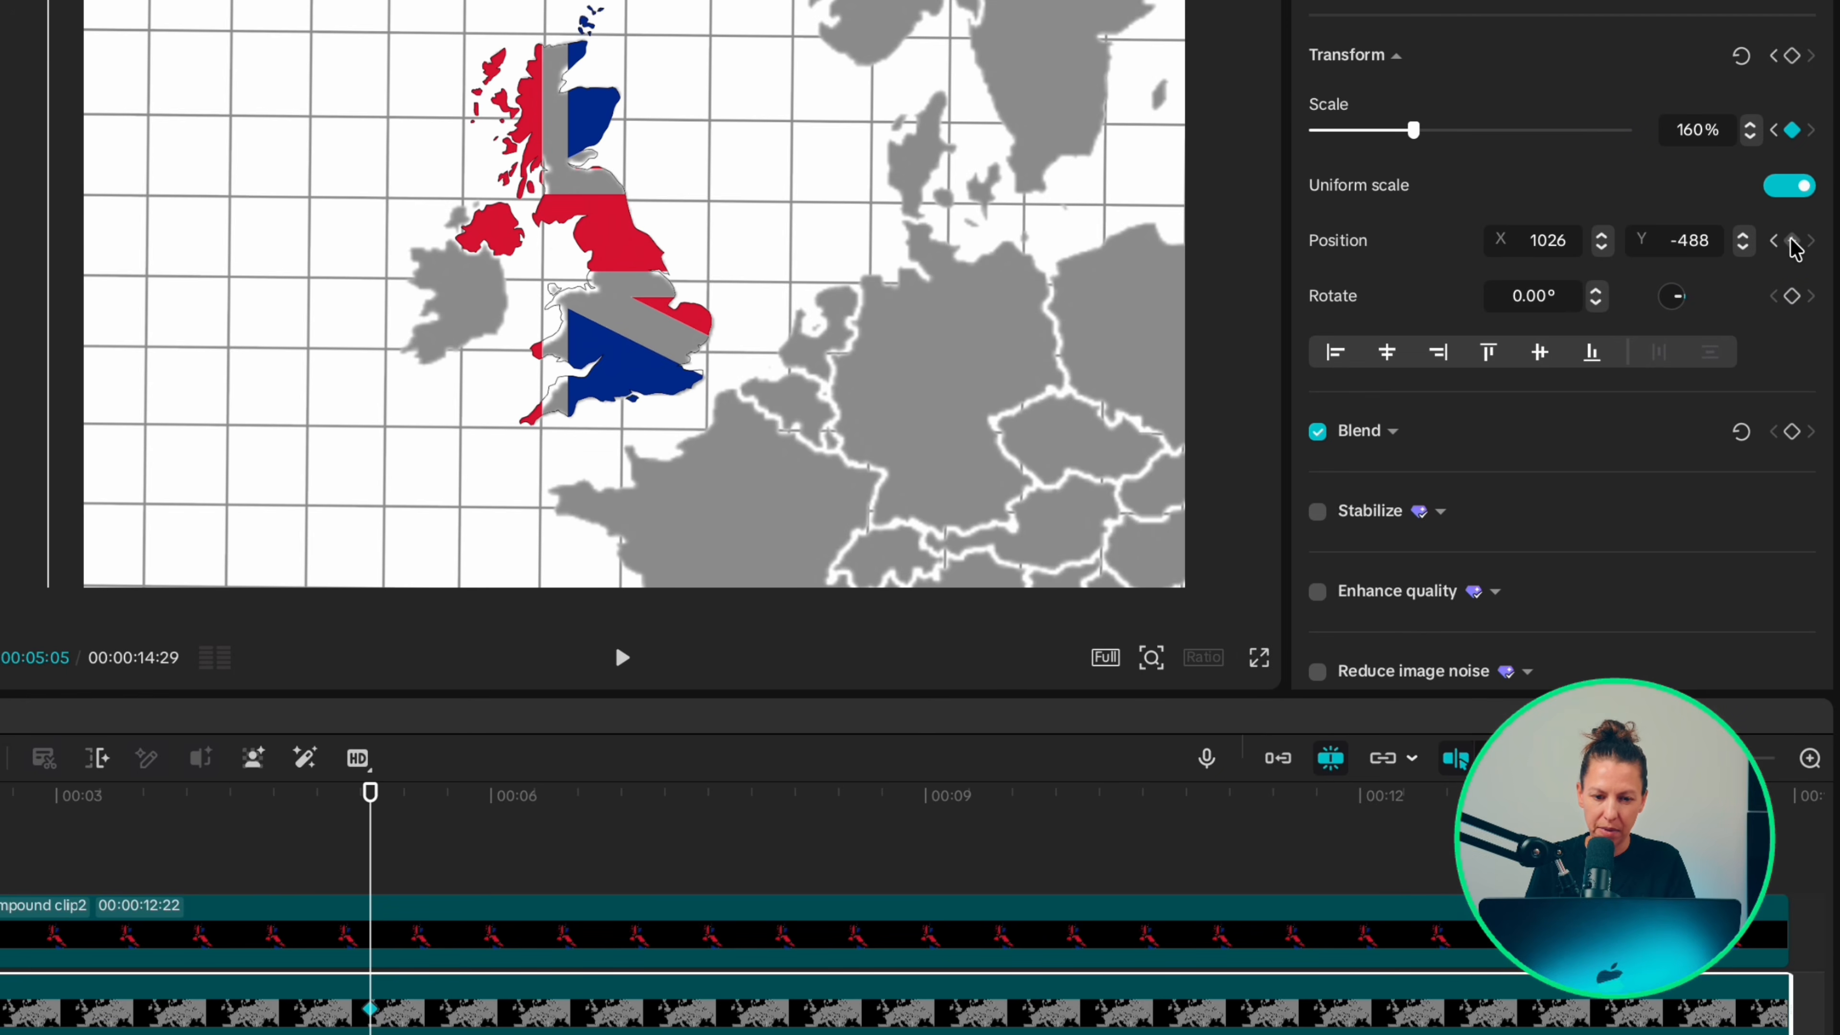
left_click(1792, 240)
Step: At 00:00:06:03, scale the map clip to 219% and move it to about X 1699, Y -889
left_click(510, 906)
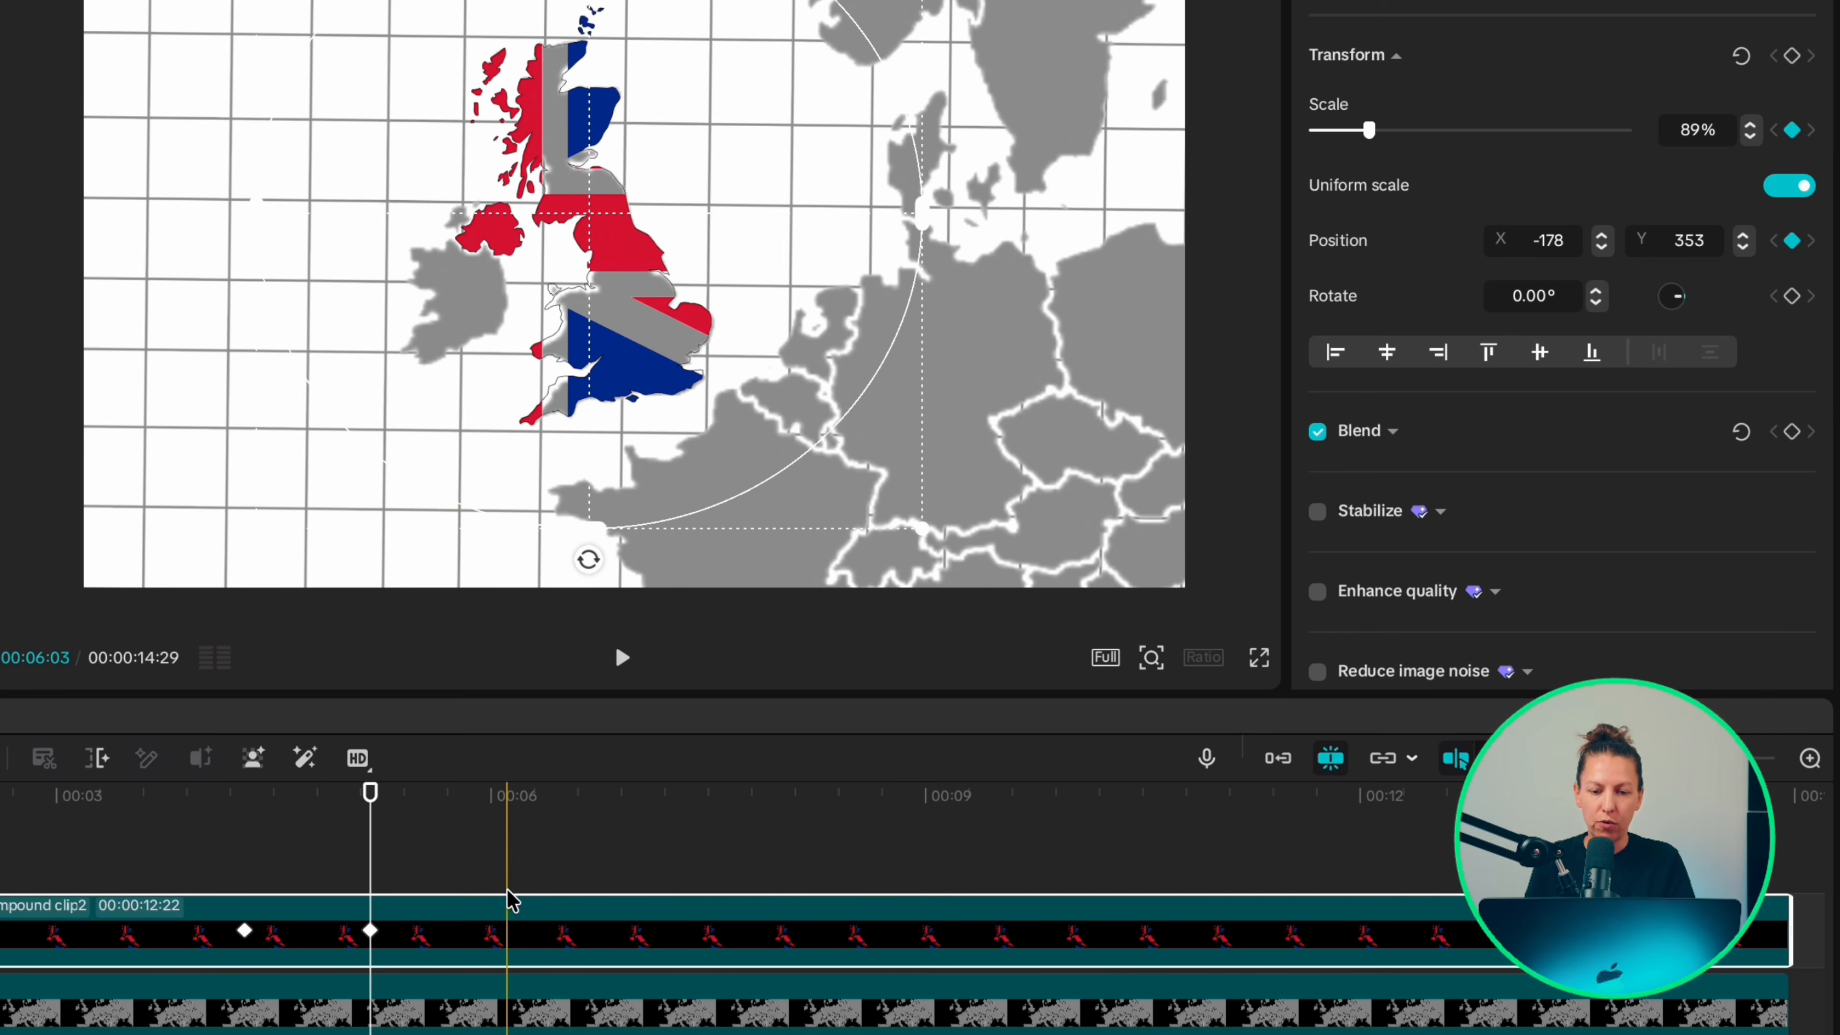
left_click(505, 862)
left_click(509, 997)
left_click_drag(1414, 130, 1447, 132)
left_click_drag(928, 227, 1123, 341)
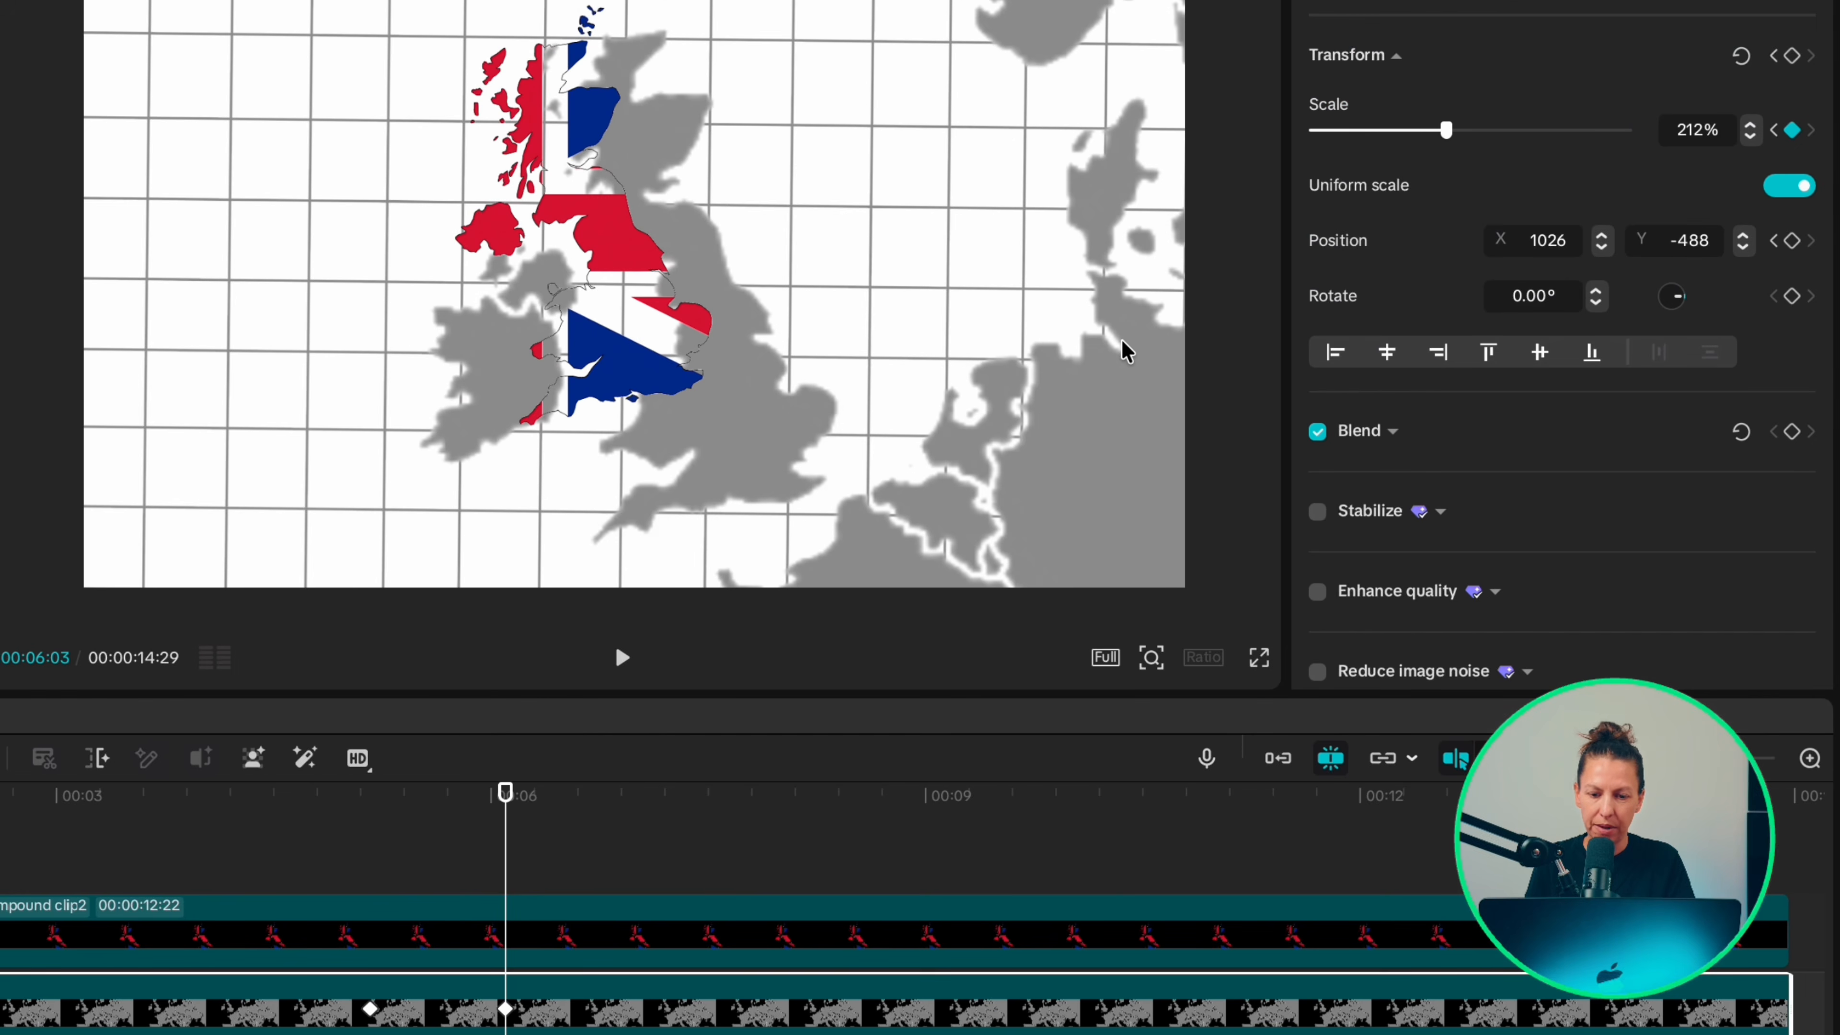
left_click_drag(1447, 130, 1451, 130)
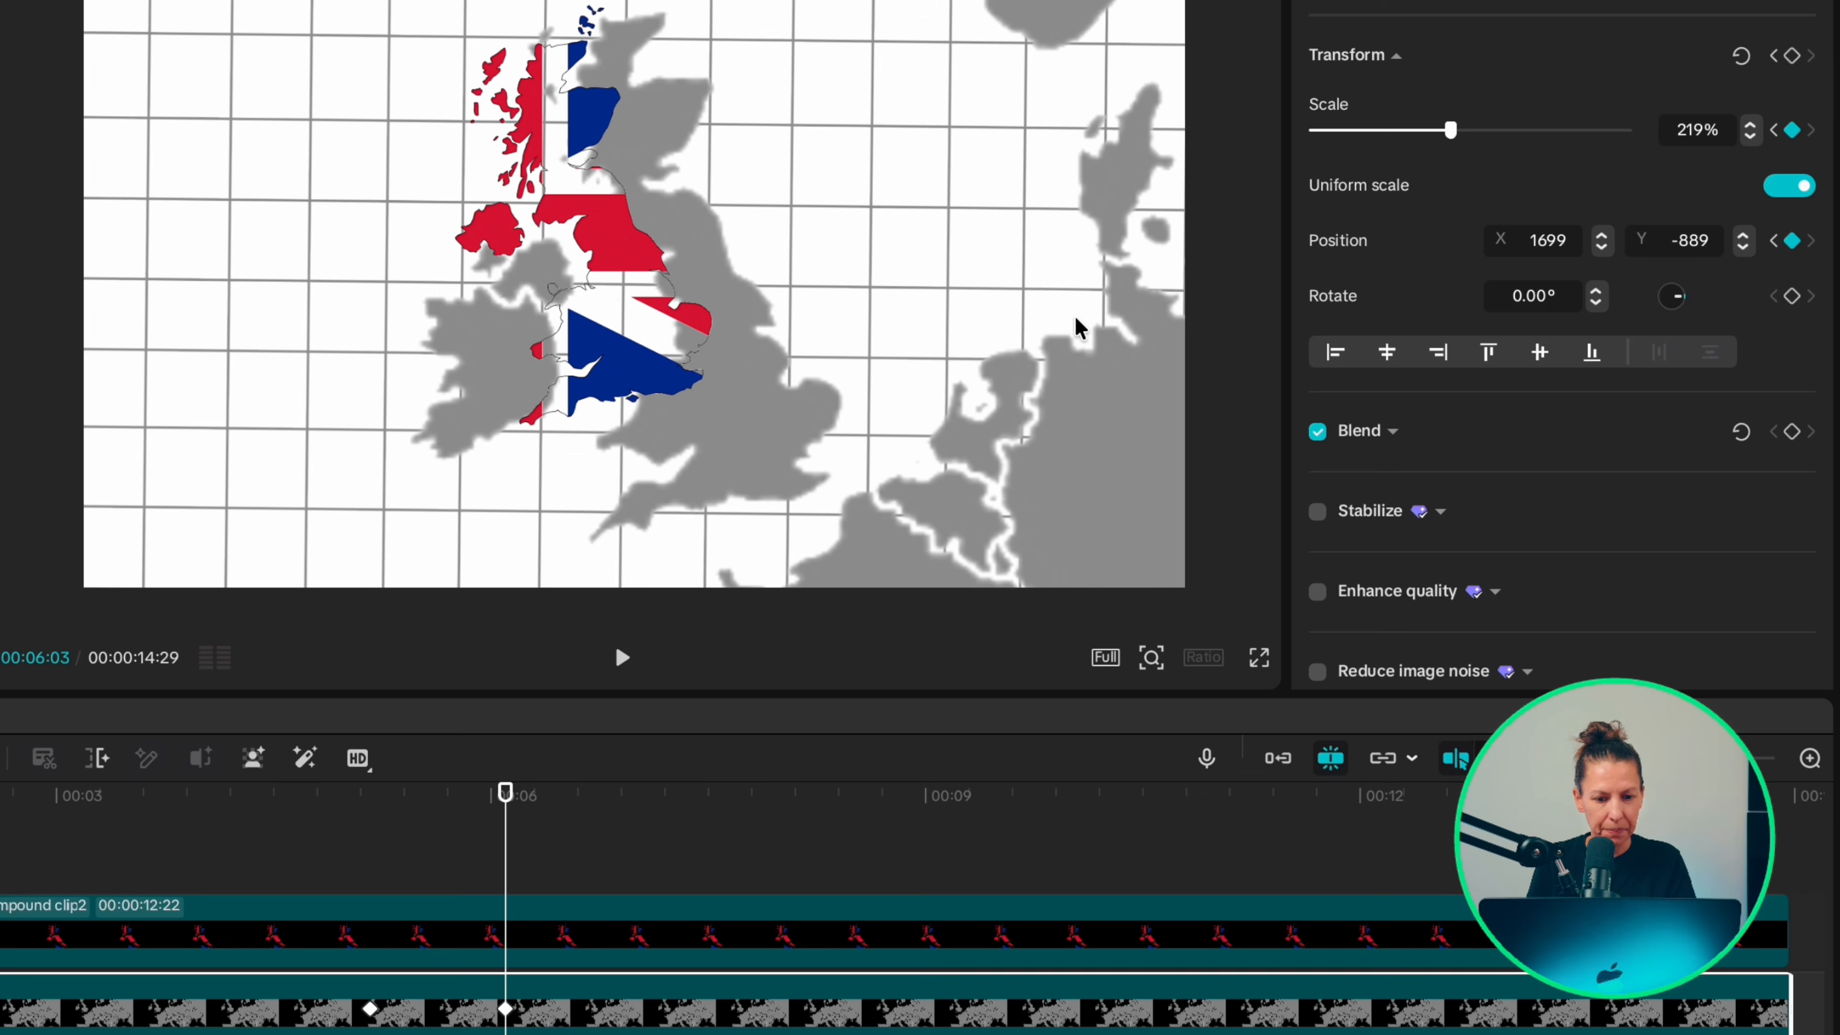
Step: Resize the flag clip to about 117% and move it to about X 102, Y 244 to match the enlarged United Kingdom
left_click(1071, 455)
left_click_drag(1070, 454, 1262, 548)
left_click_drag(750, 429, 791, 451)
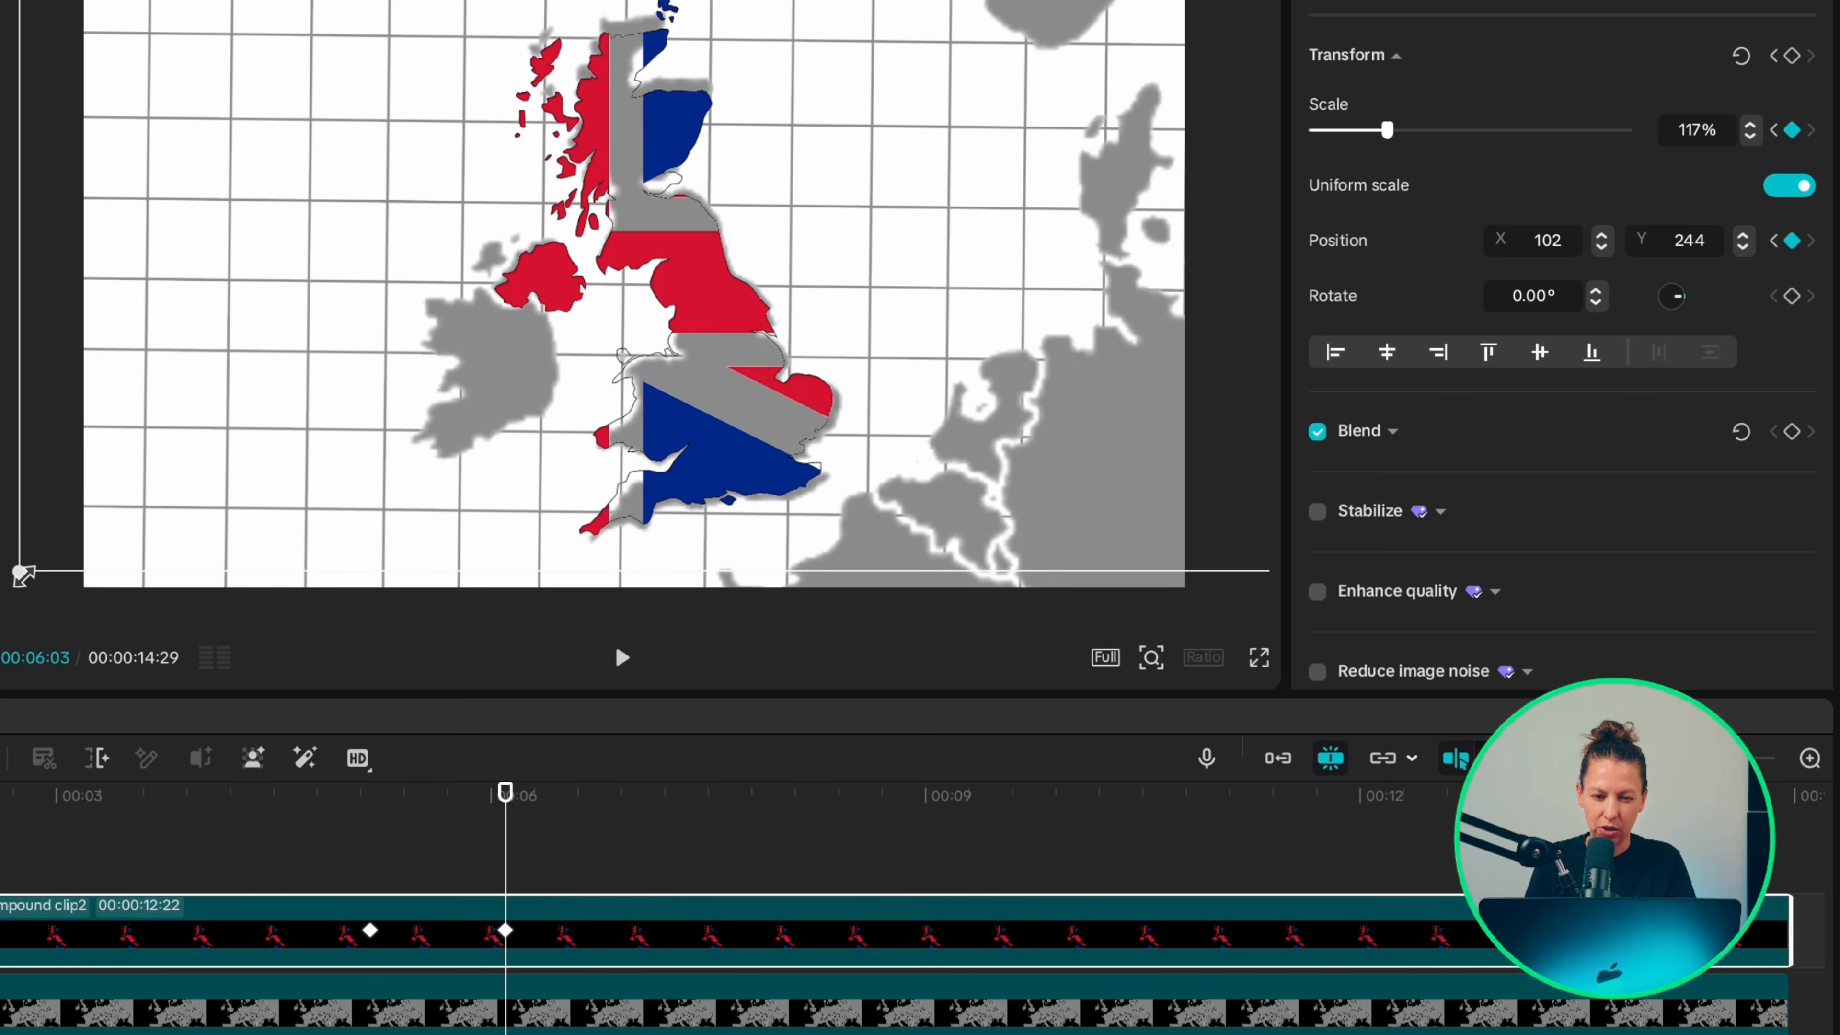
Step: Show the flag clip's variable speed animation and apply the Ease preset curve to its first transform graph
right_click(541, 927)
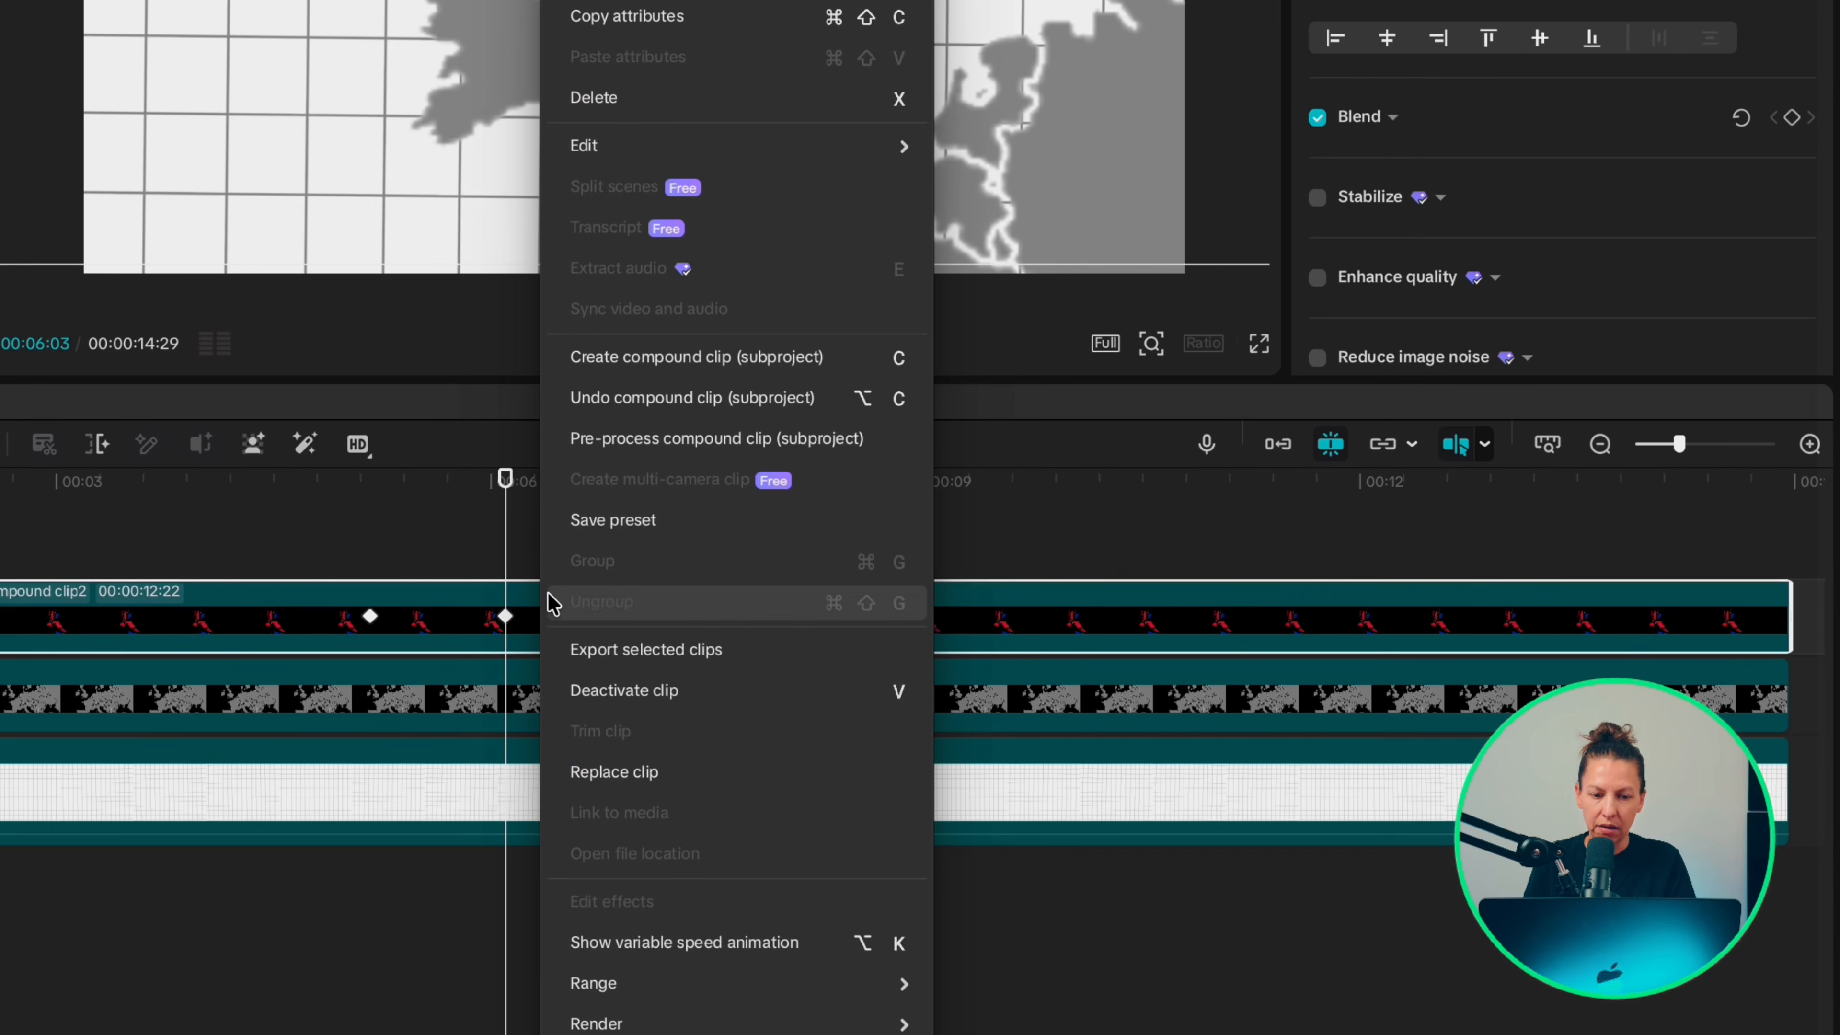
left_click(623, 942)
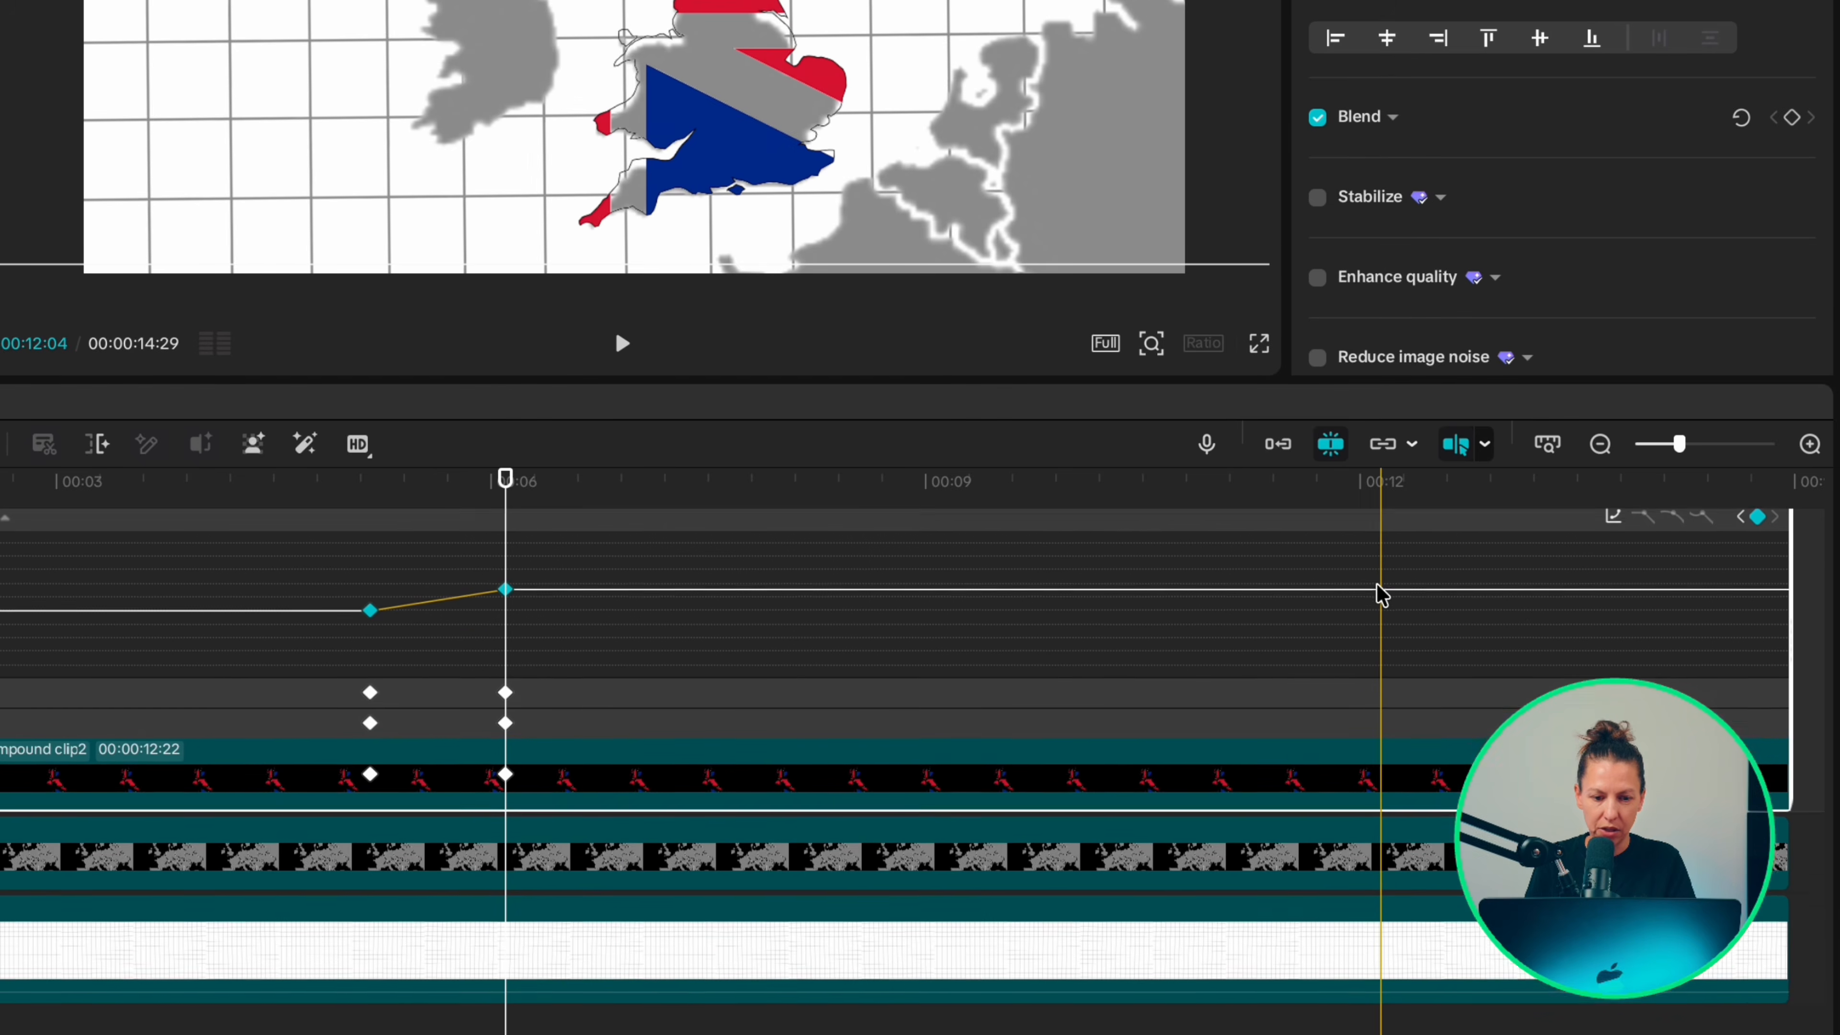
scroll(1376, 617, "up", 2)
scroll(1377, 618, "down", 1)
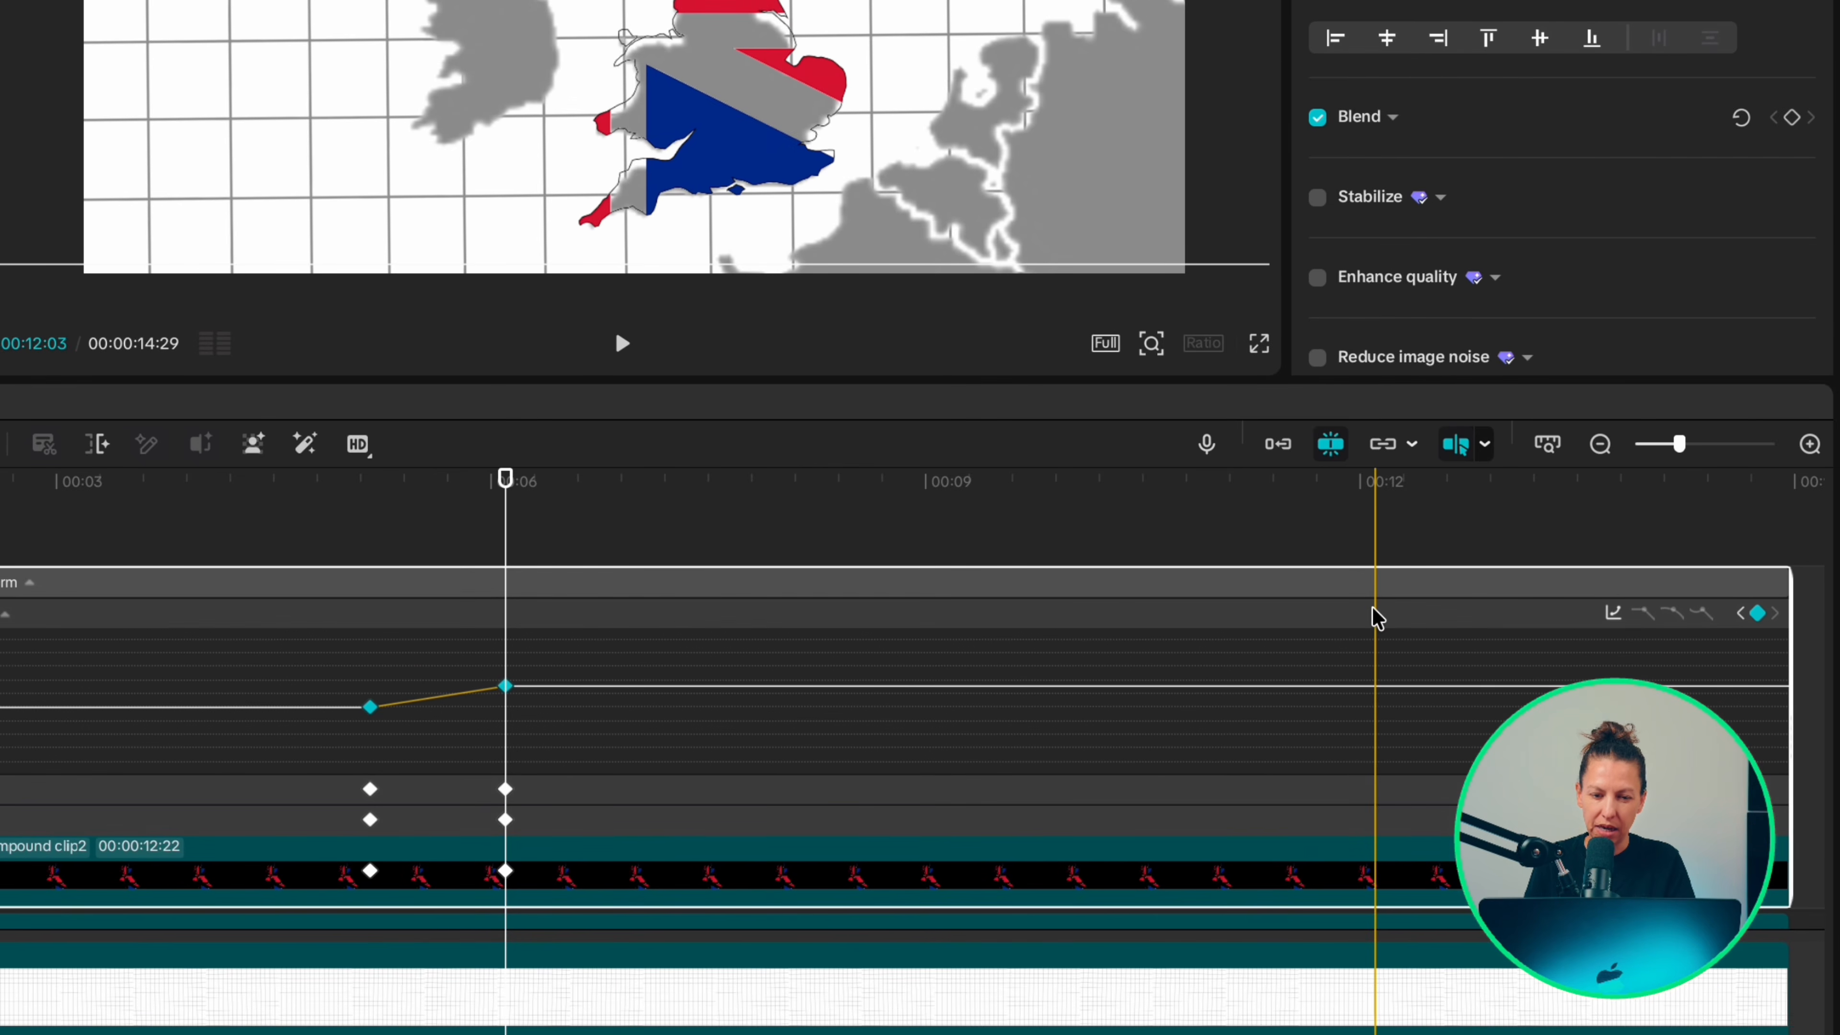
left_click(1613, 613)
left_click(1126, 566)
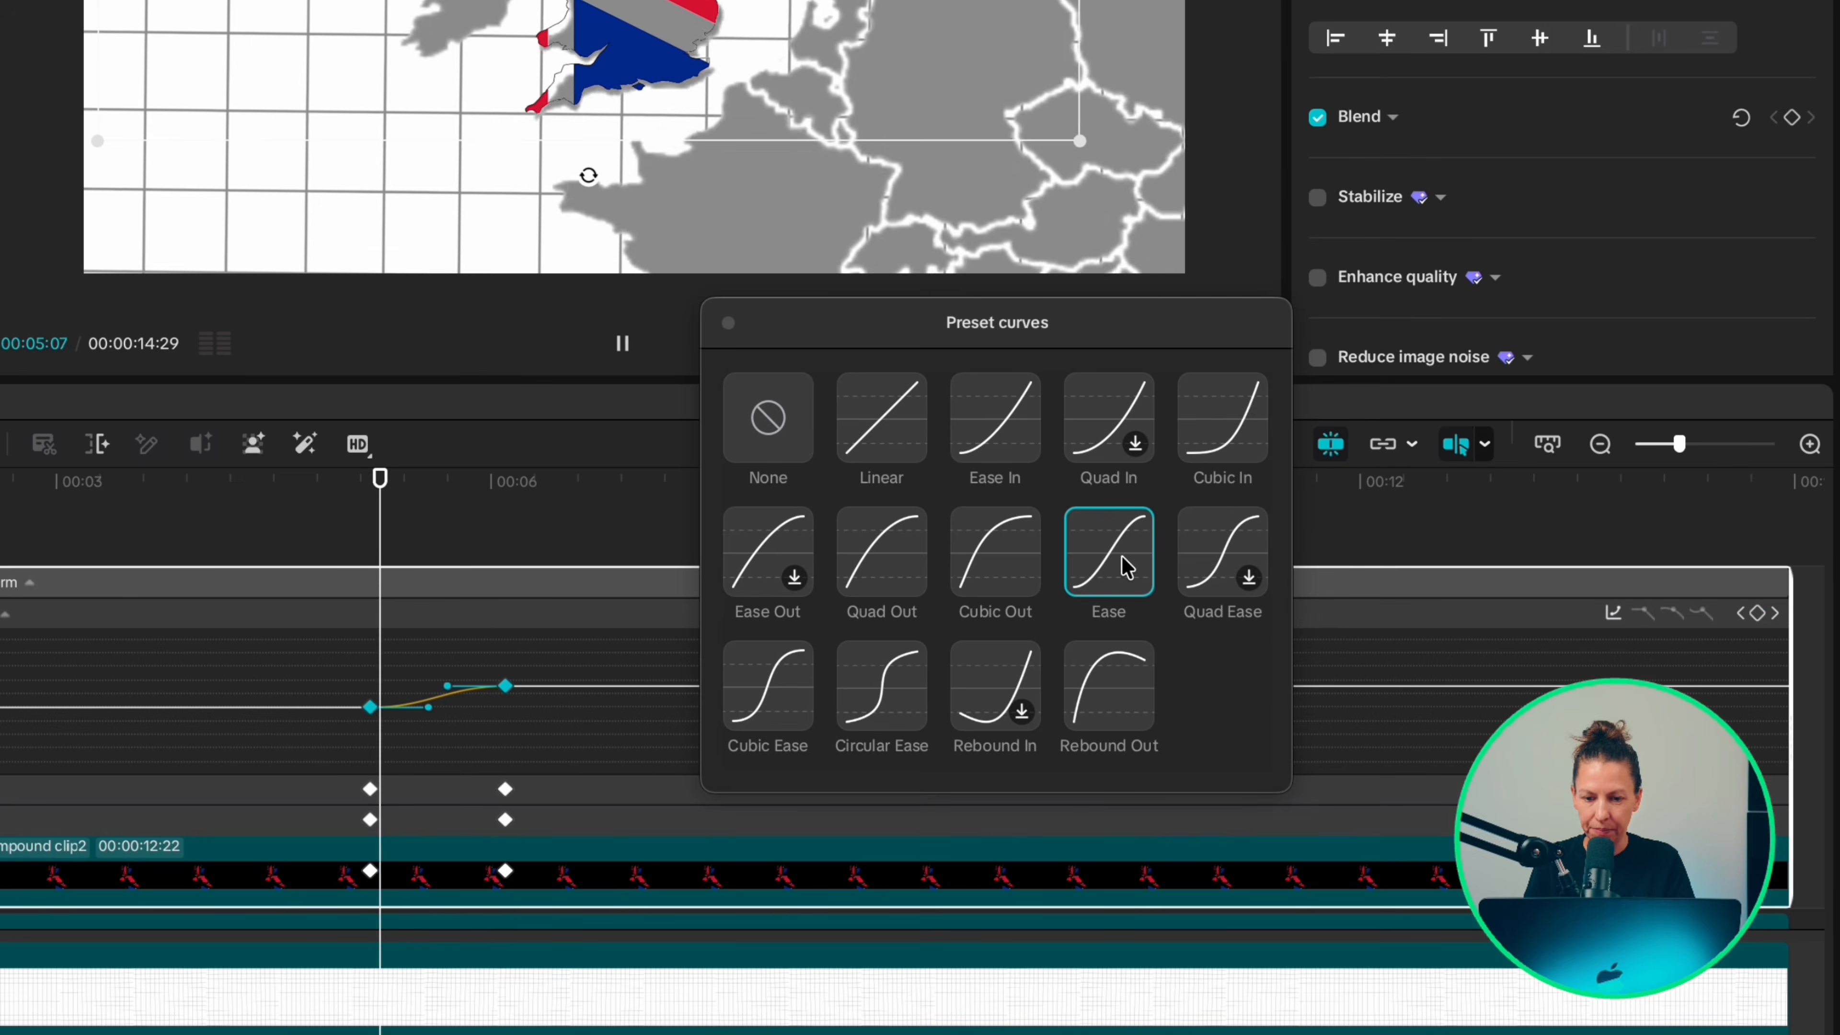
Step: Apply the Ease preset curve to the flag clip's remaining two transform graphs and hide its variable speed animation
left_click(1, 789)
left_click_drag(629, 789, 339, 681)
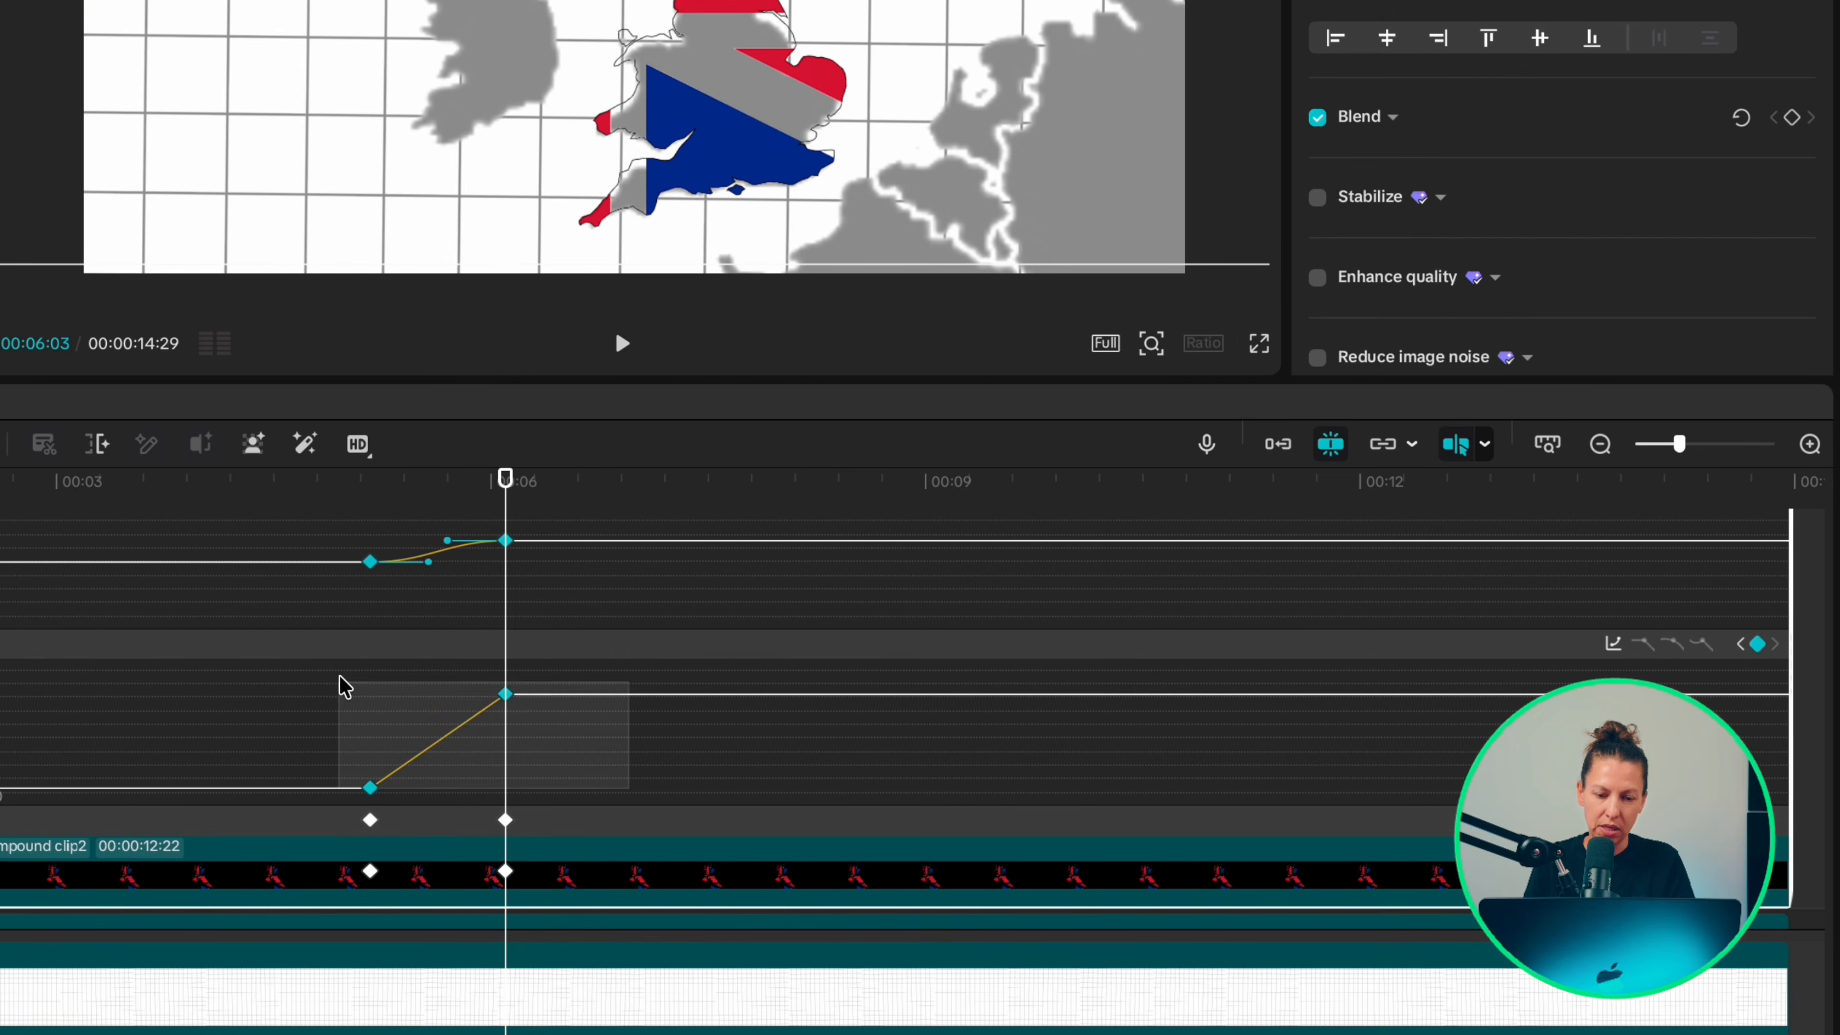
left_click(1613, 643)
left_click(1019, 608)
left_click(514, 817)
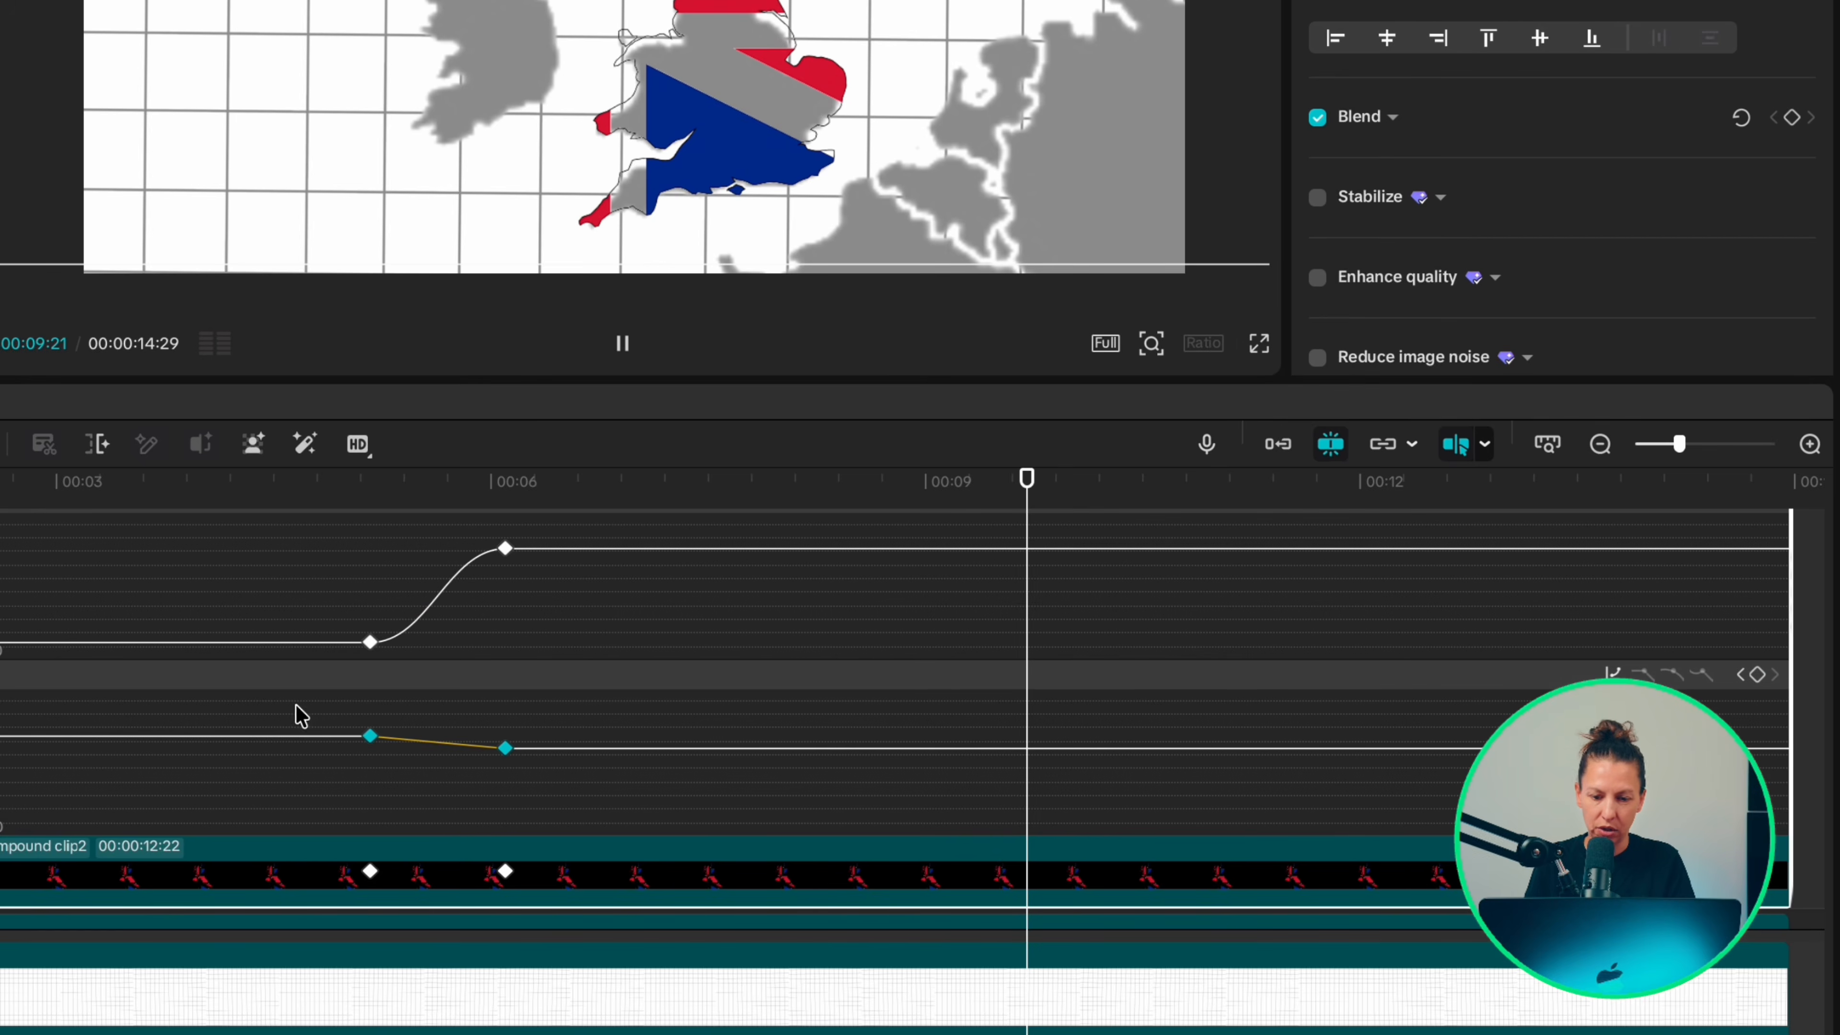
left_click(1617, 675)
left_click(1117, 609)
left_click(752, 662)
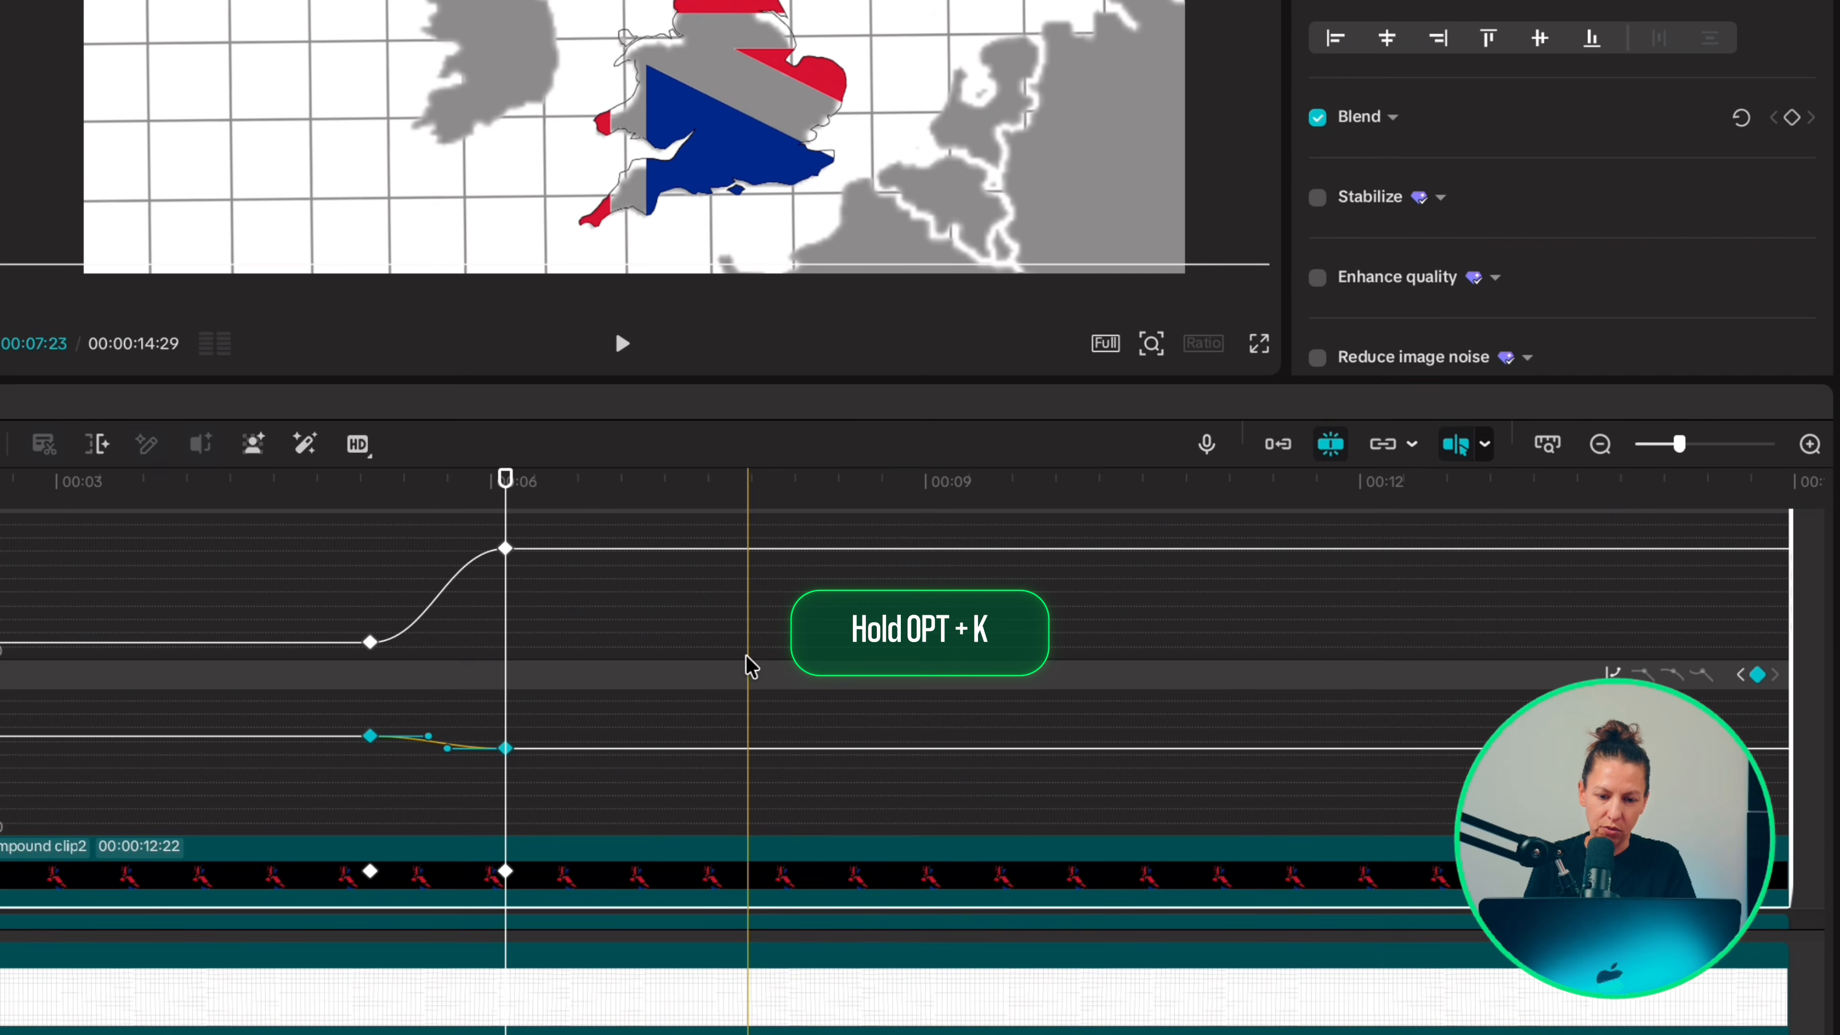
key("alt+k")
Step: Apply the Ease preset curve to the map clip's keyframe at 00:00:06:03
left_click(506, 771)
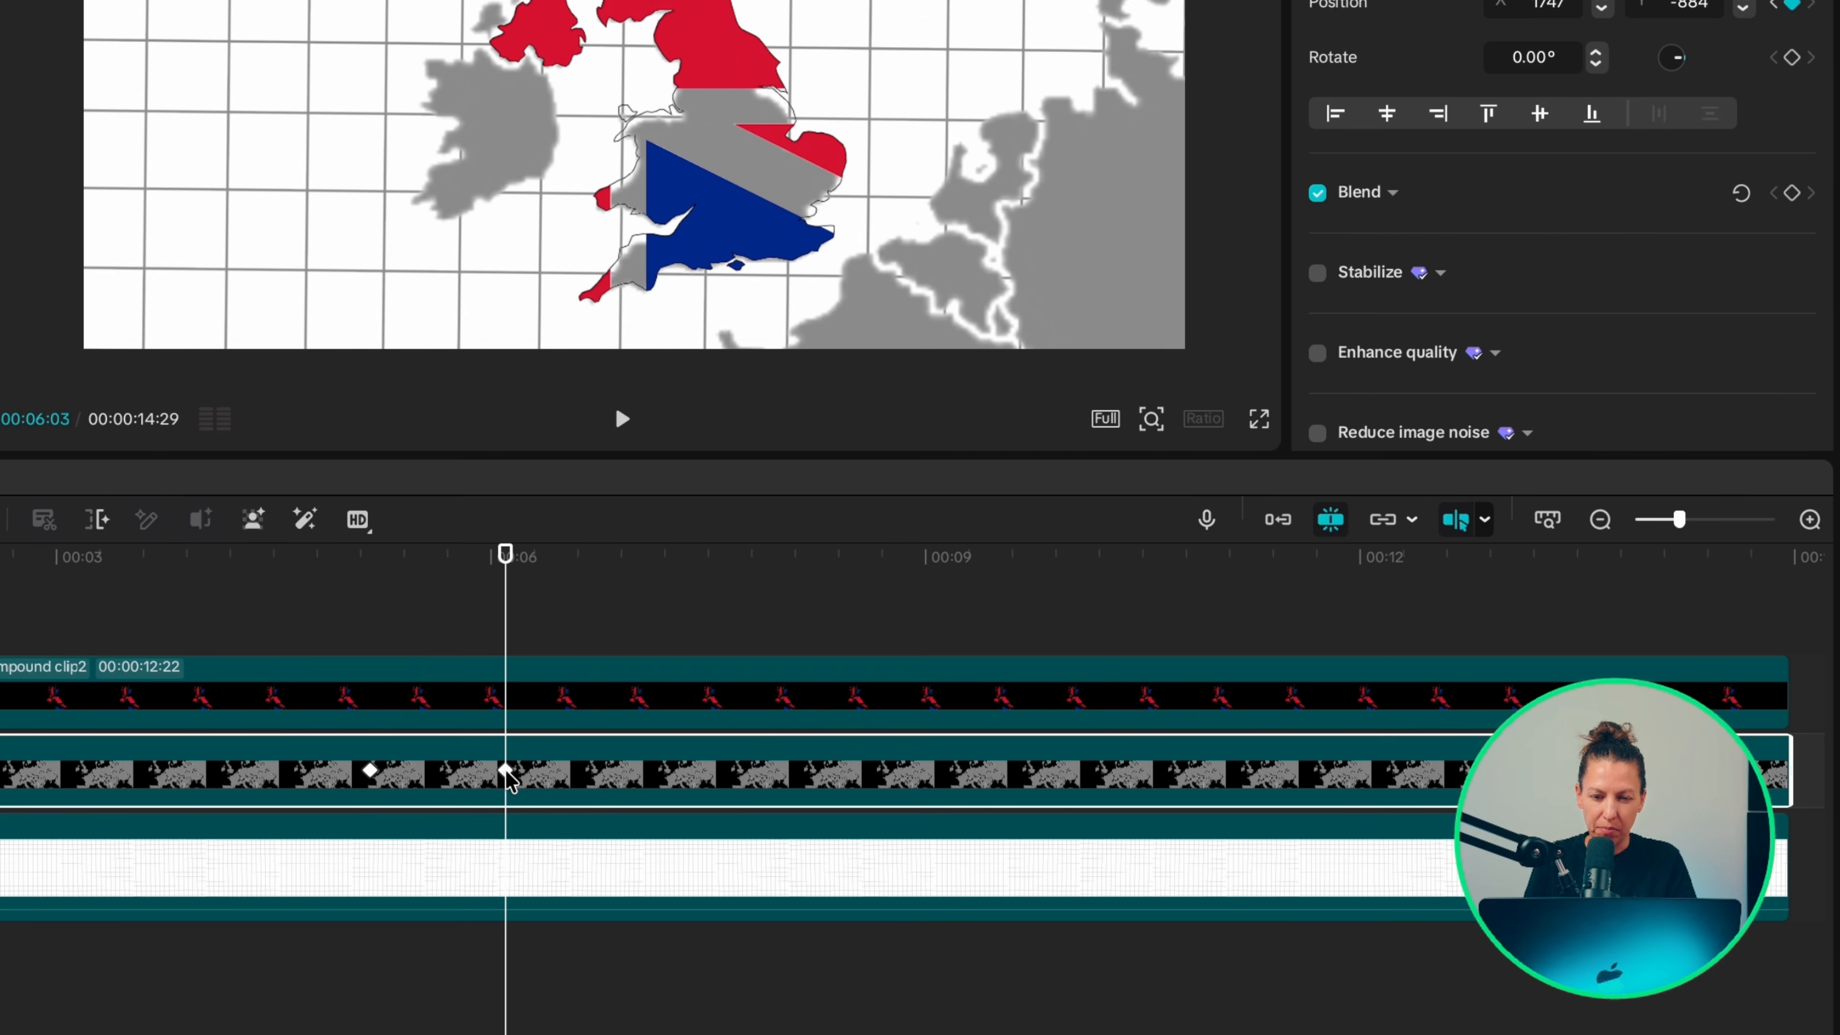
right_click(509, 770)
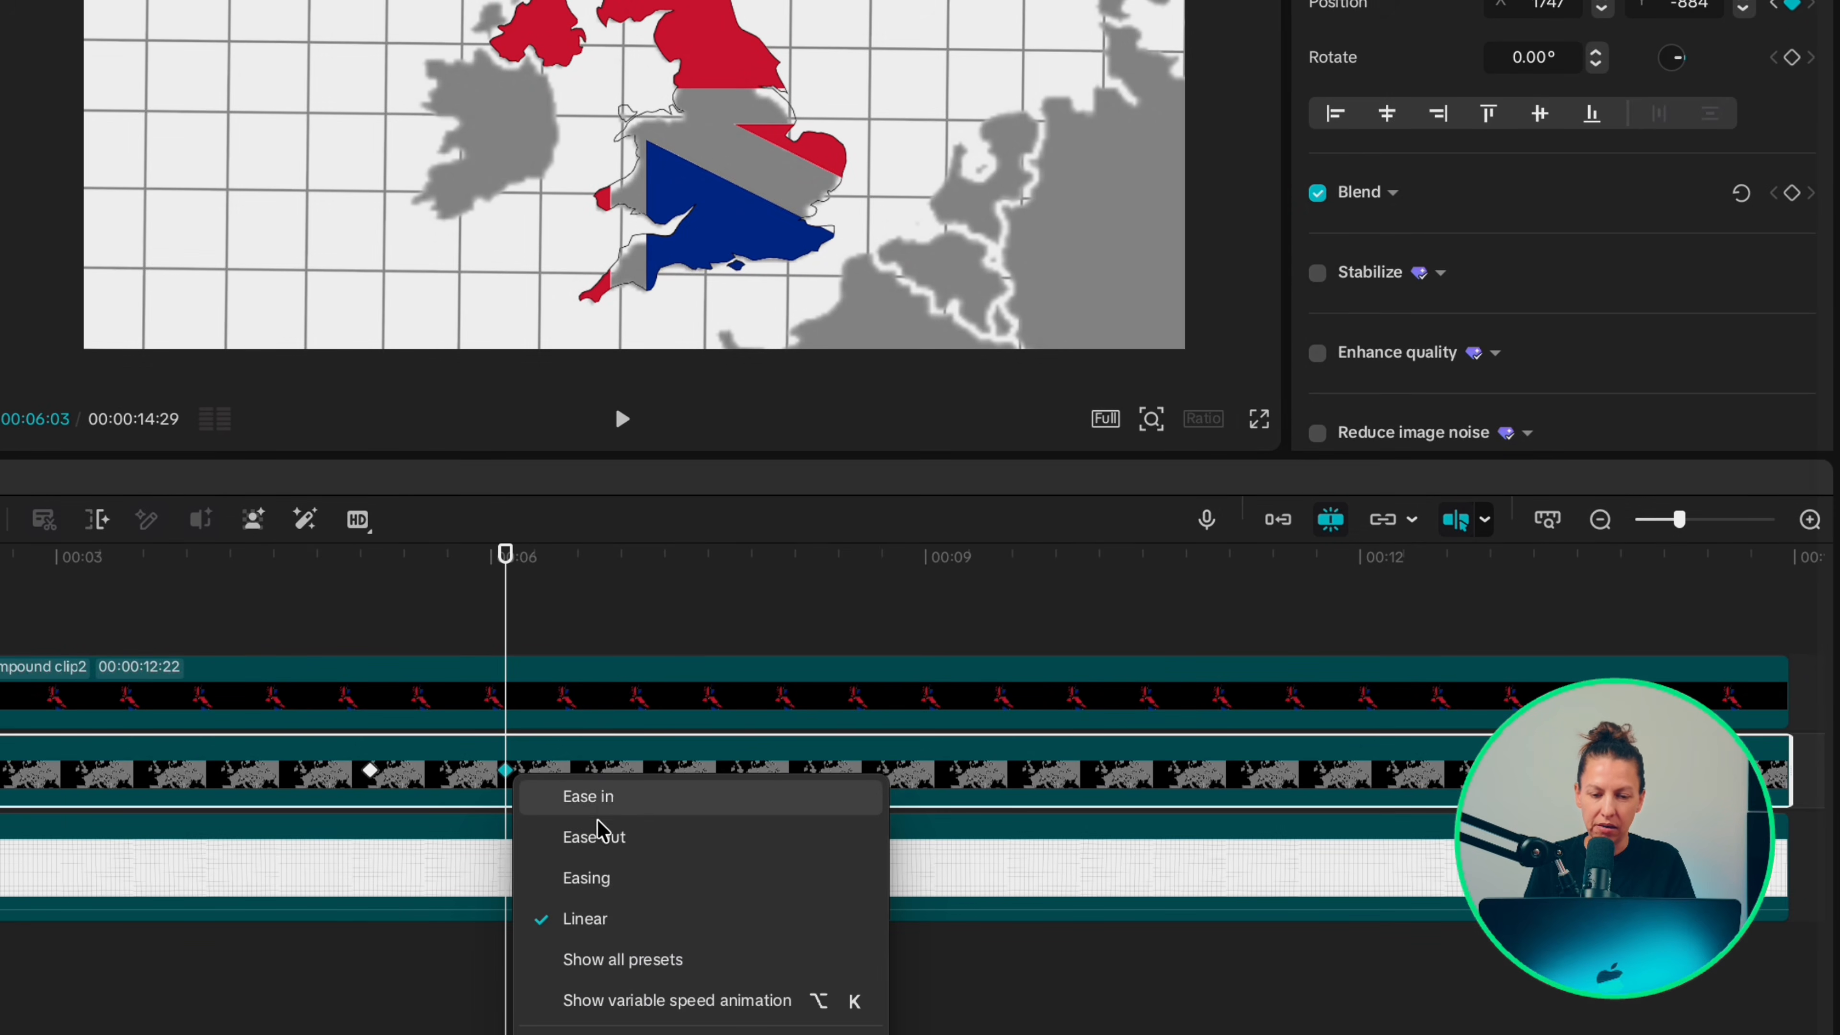
left_click(592, 963)
left_click(1007, 540)
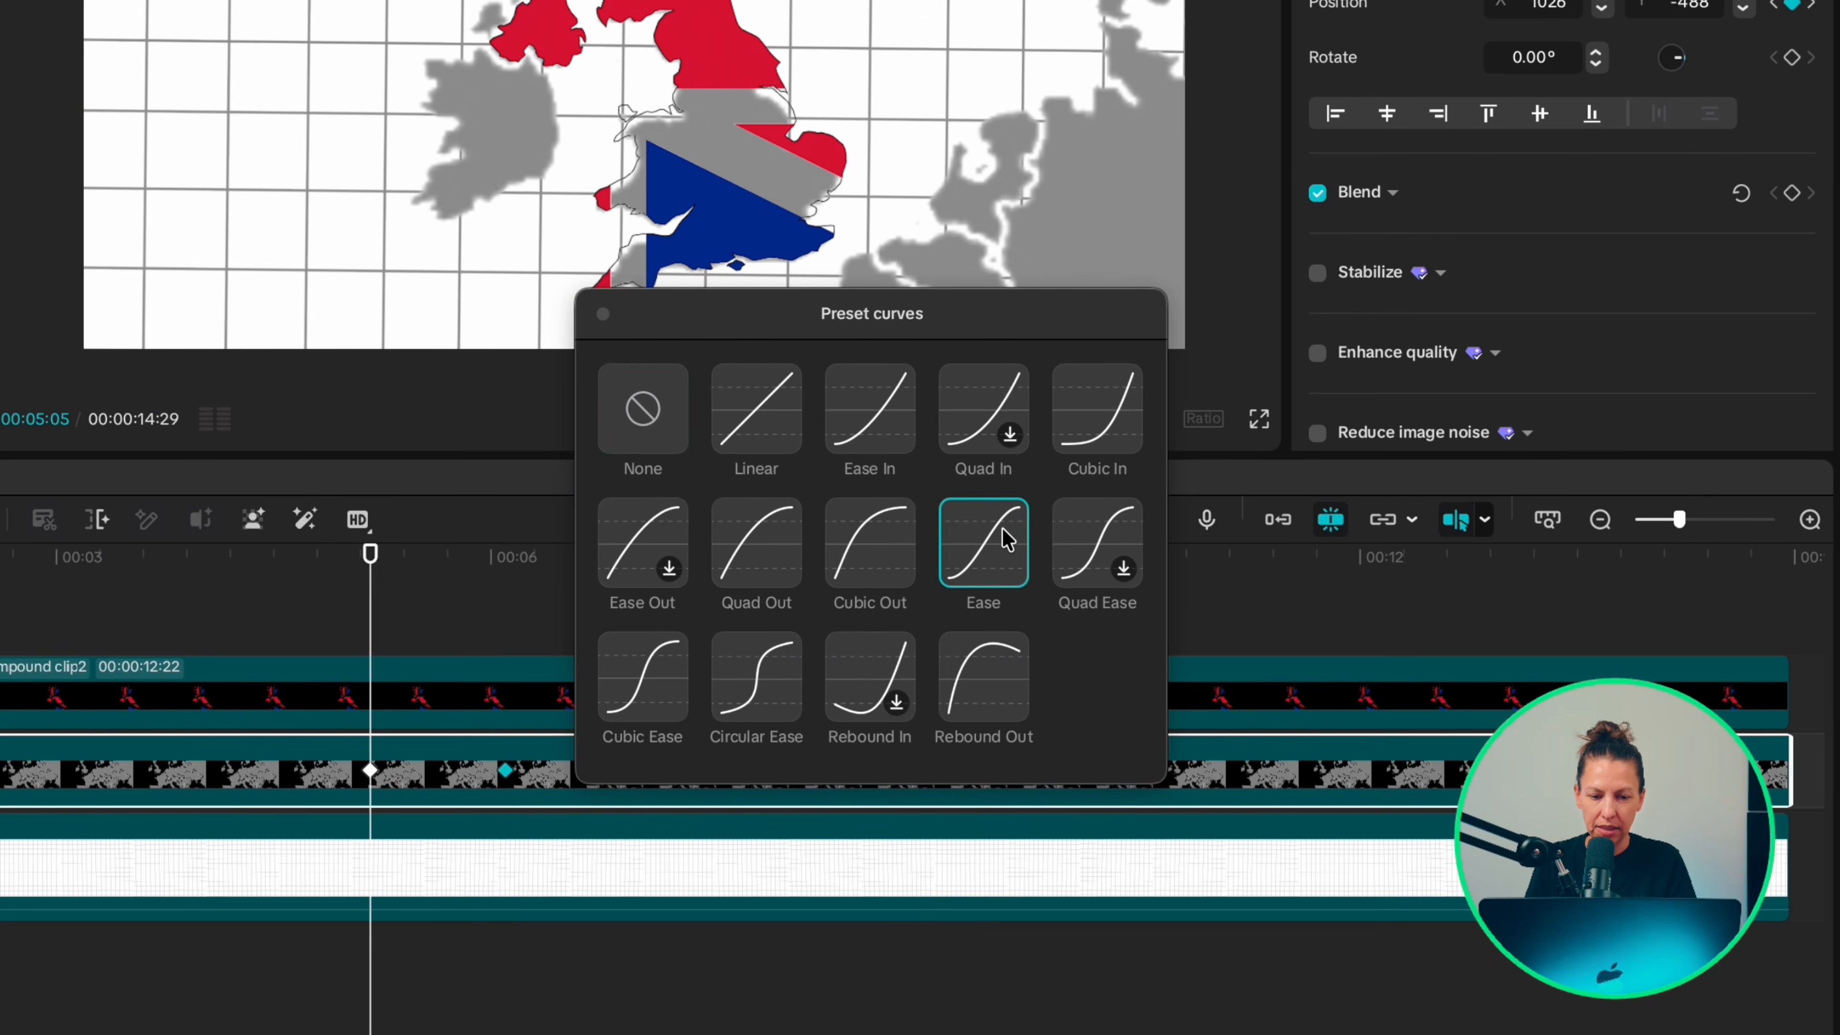
left_click(778, 957)
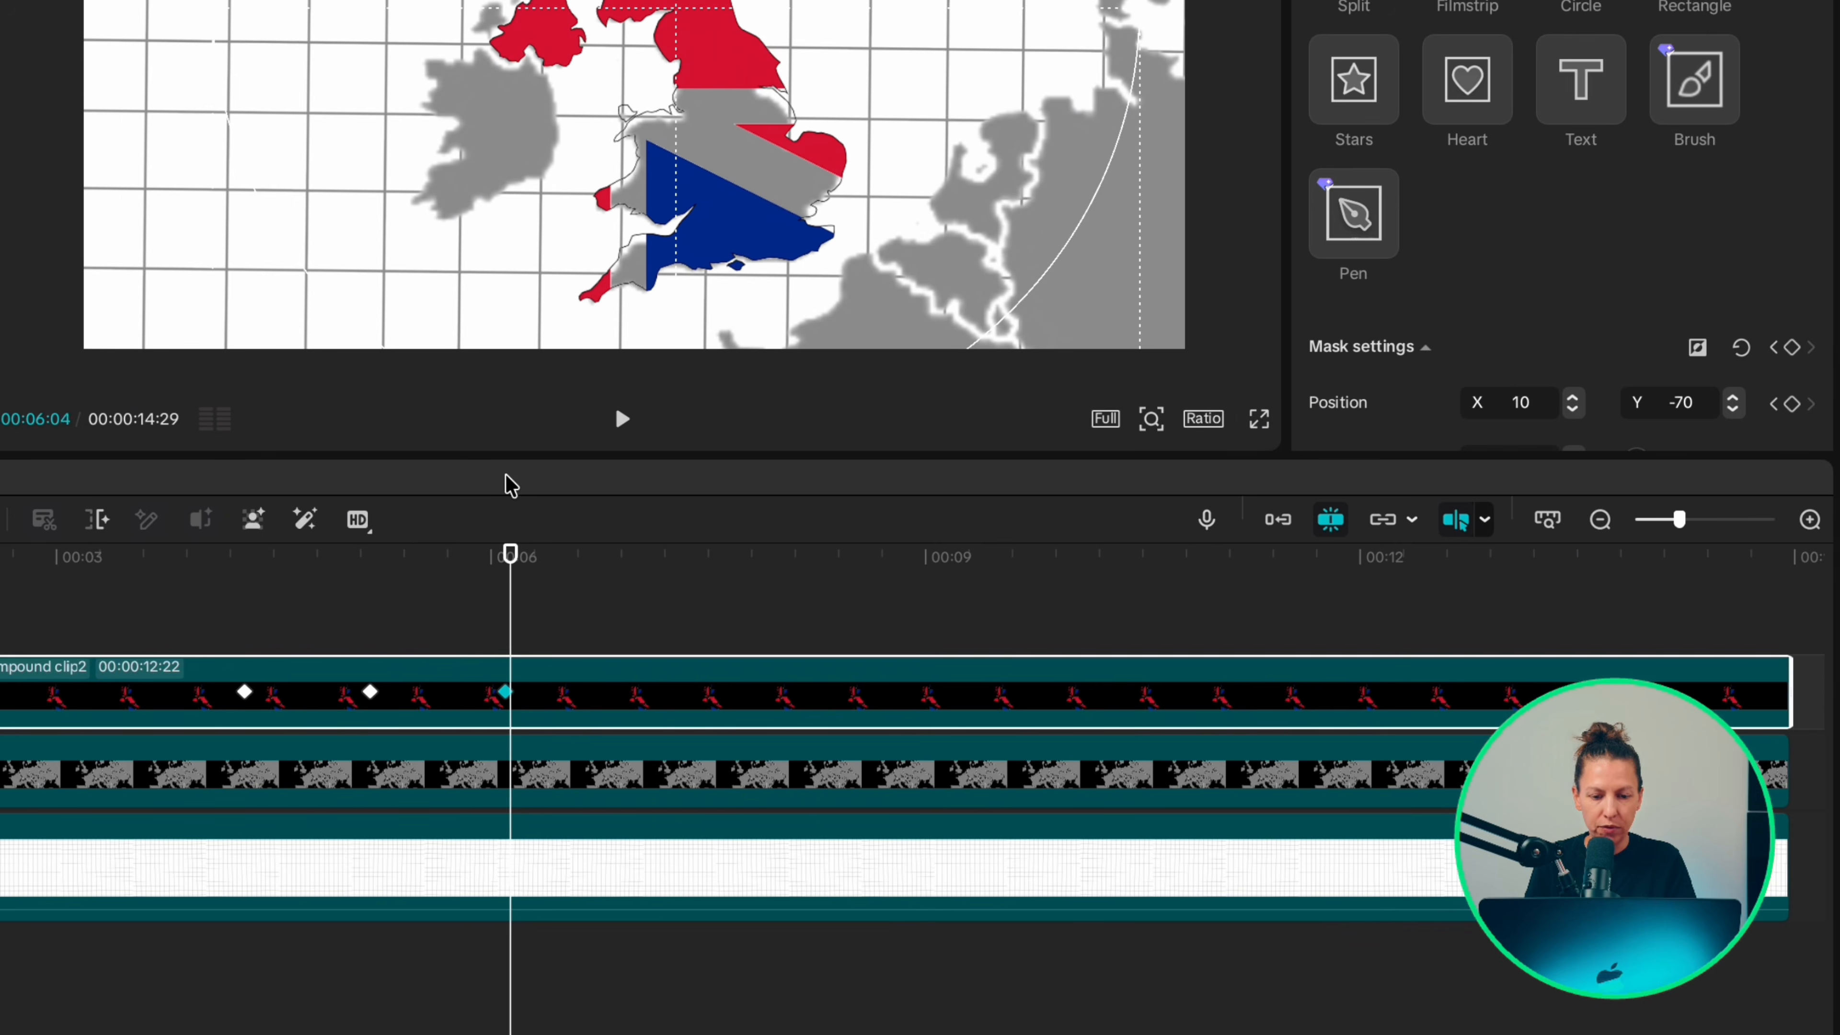
Step: Add a default text clip at 00:00:06:15 and extend it to the end of the timeline
key("Right")
key("Right")
key("Right")
key("Right")
key("Right")
key("Right")
key("Right")
key("Right")
key("Right")
key("Right")
key("Right")
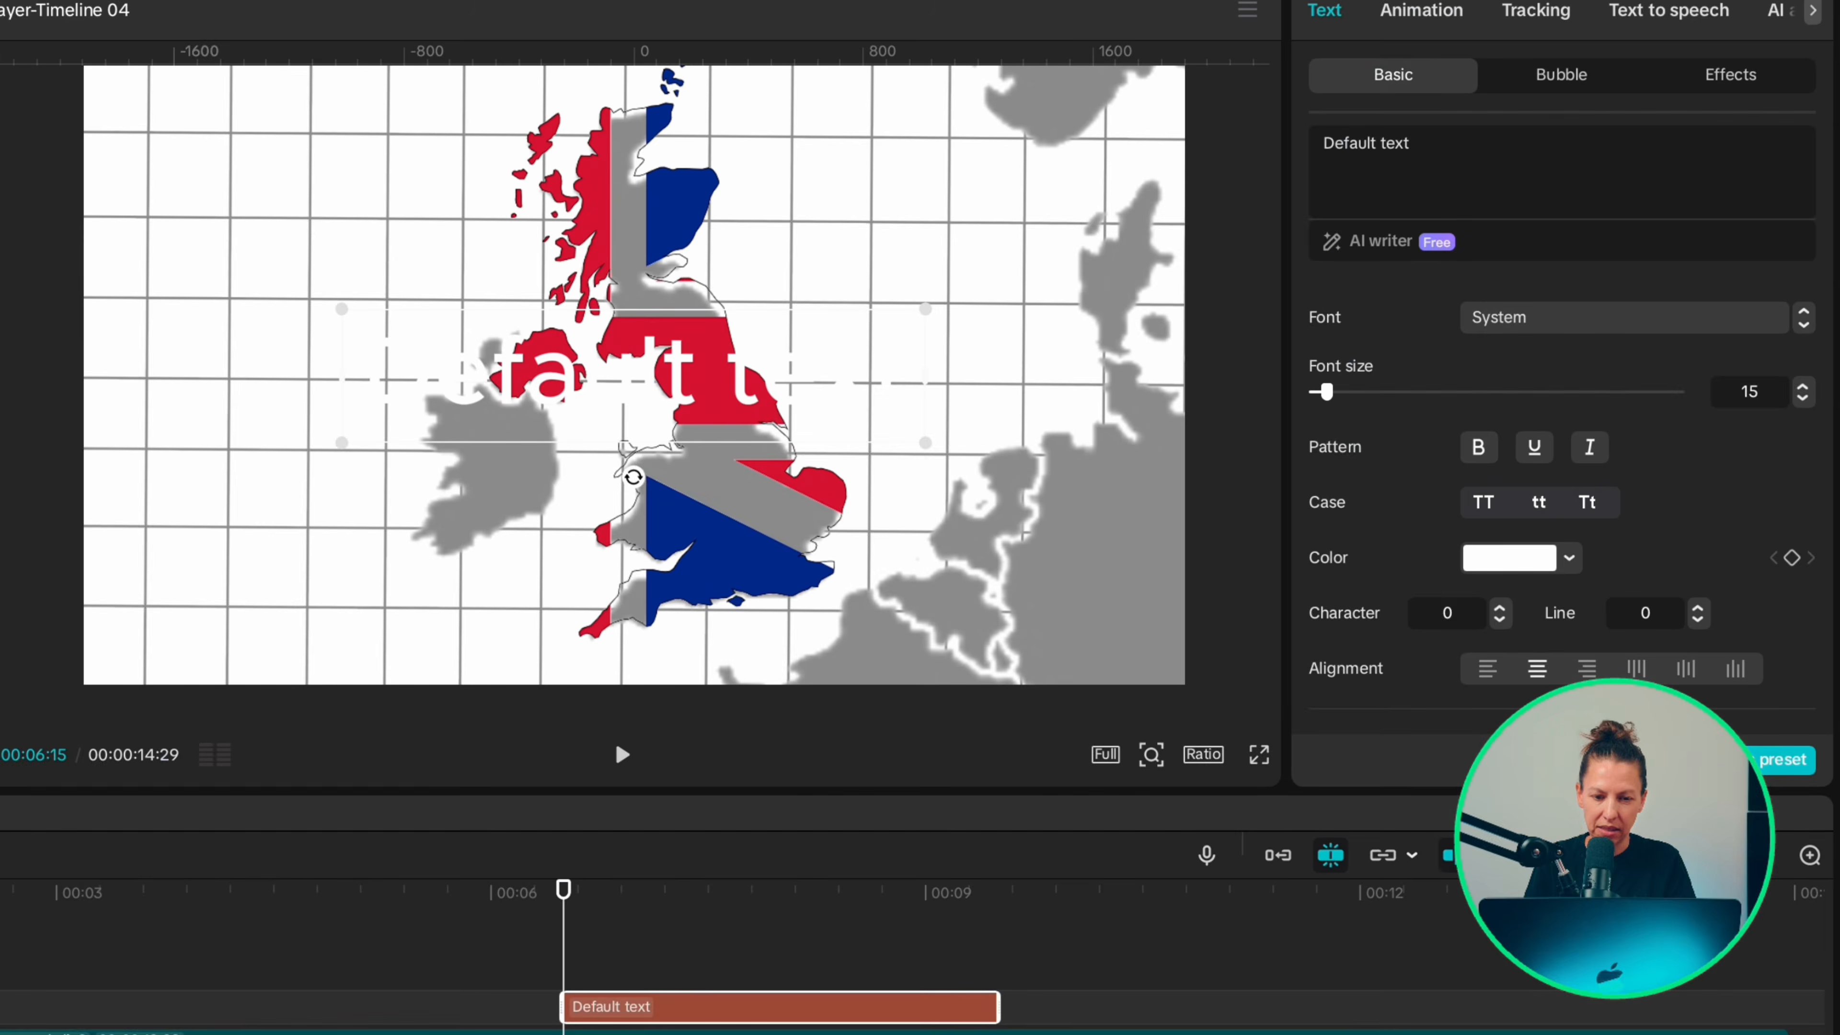
left_click_drag(647, 999, 1203, 996)
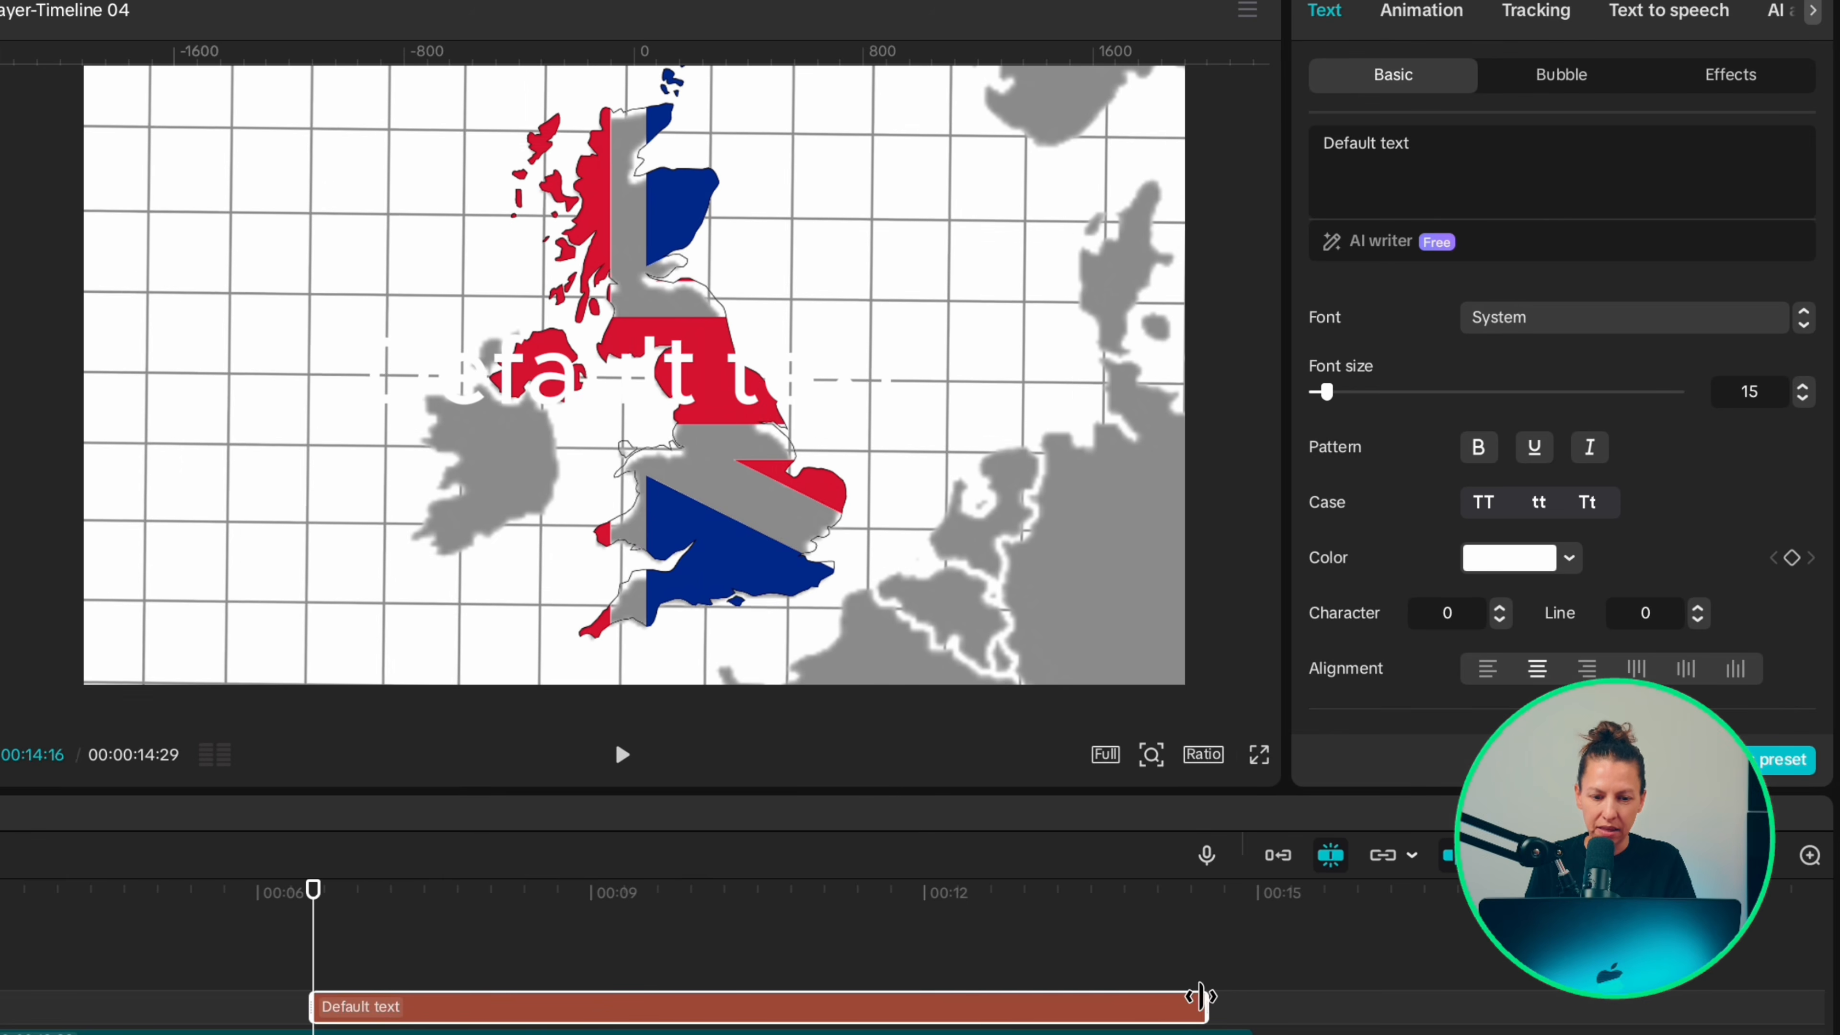
left_click_drag(1204, 995, 1255, 997)
Step: Change the text to "United Kingdom" in the BebasNeue font and color it black (000000)
left_click_drag(1424, 147, 1155, 154)
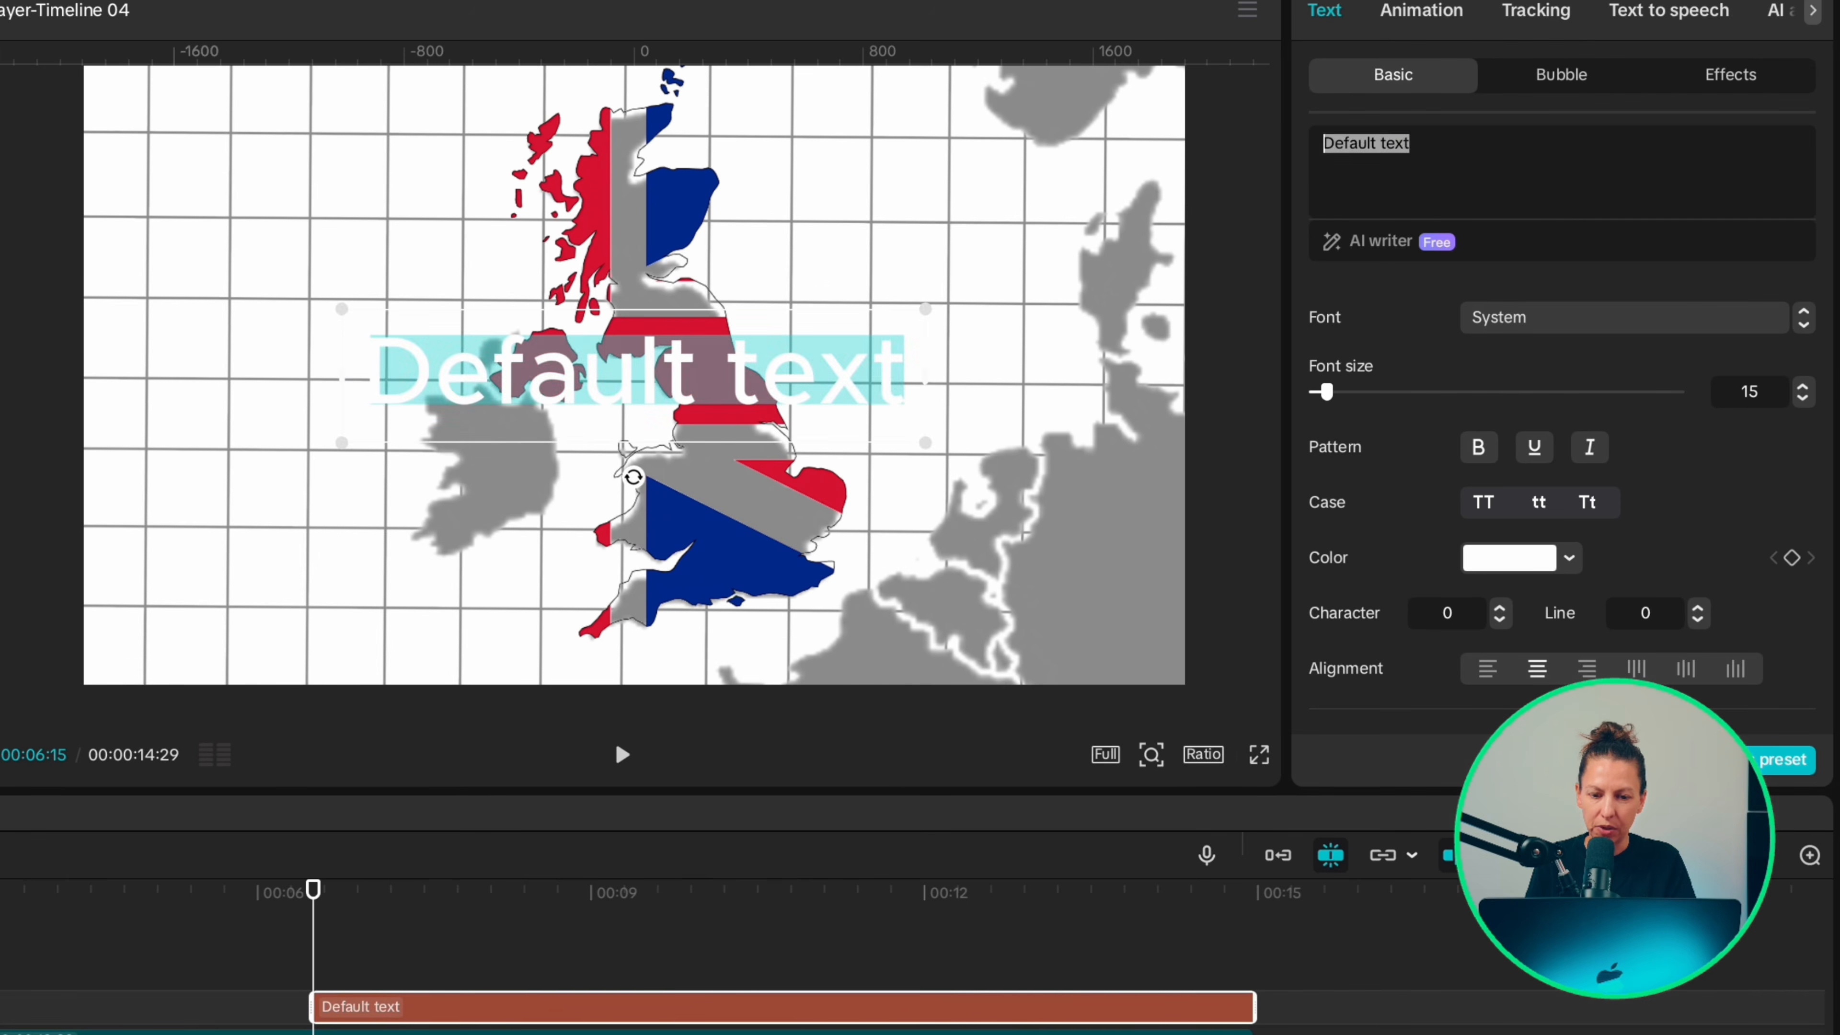
type("United Kingdom")
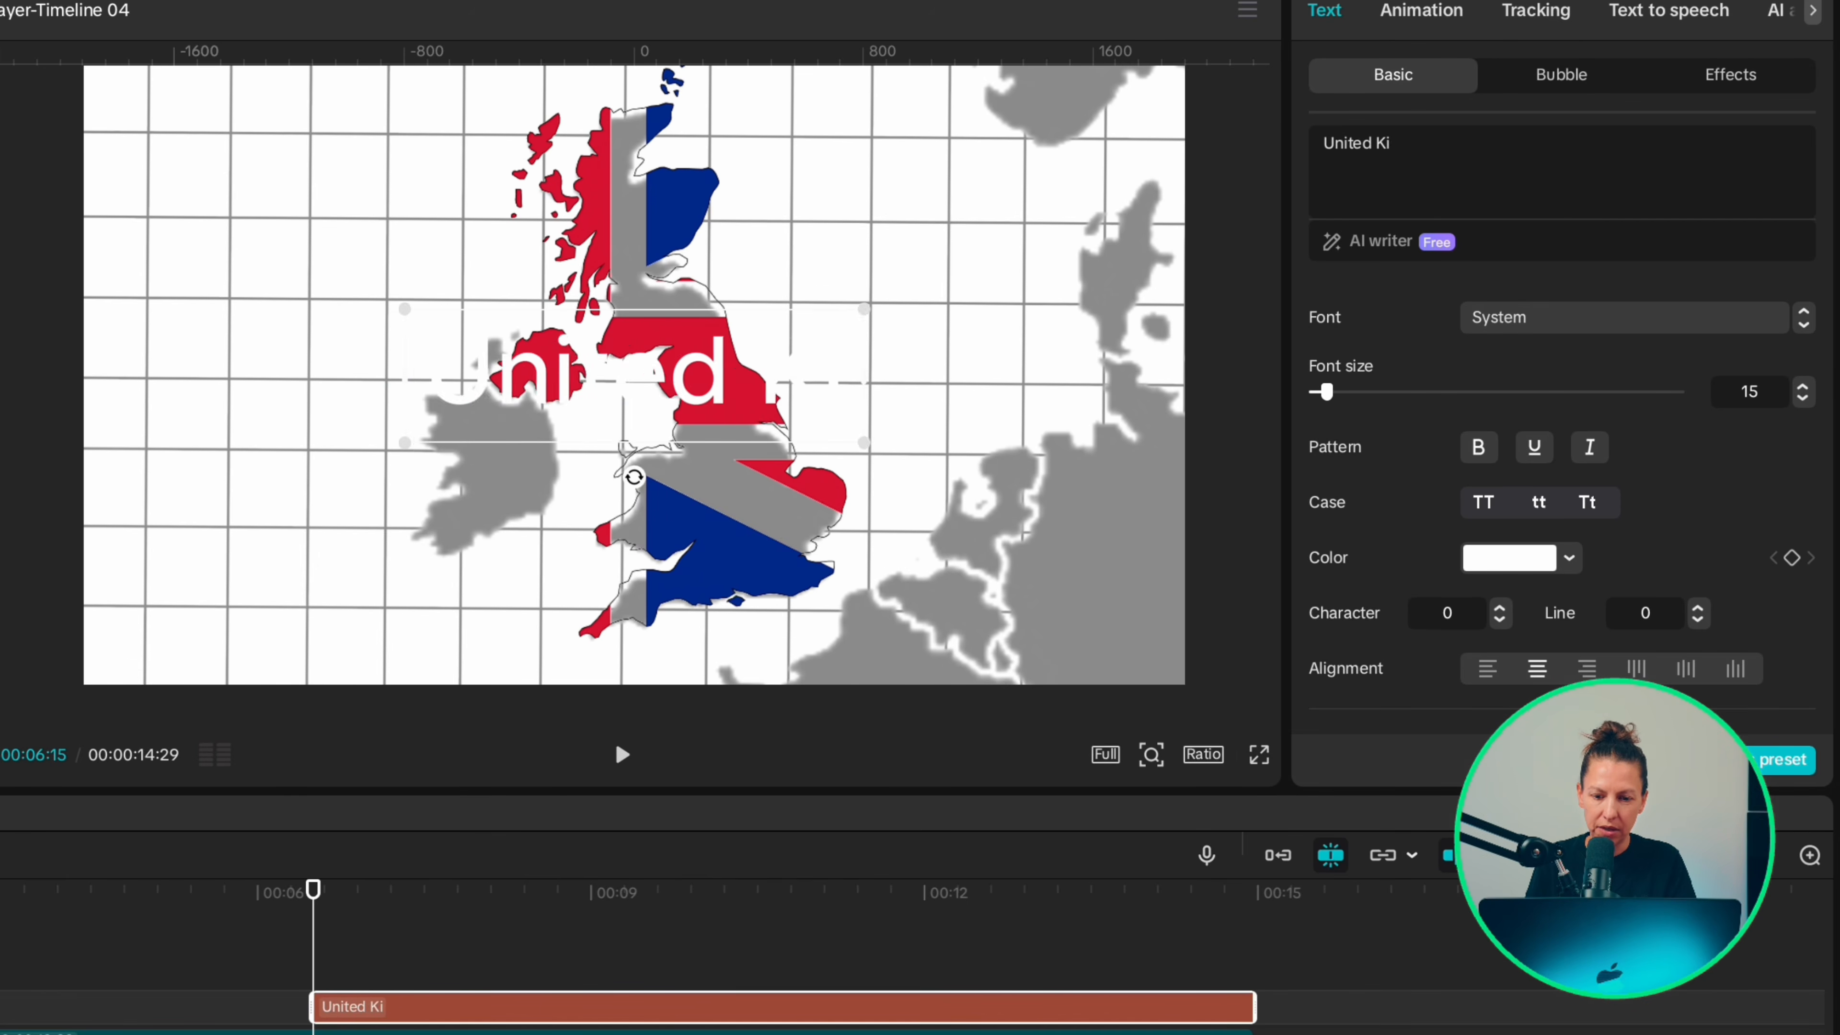
left_click(1622, 317)
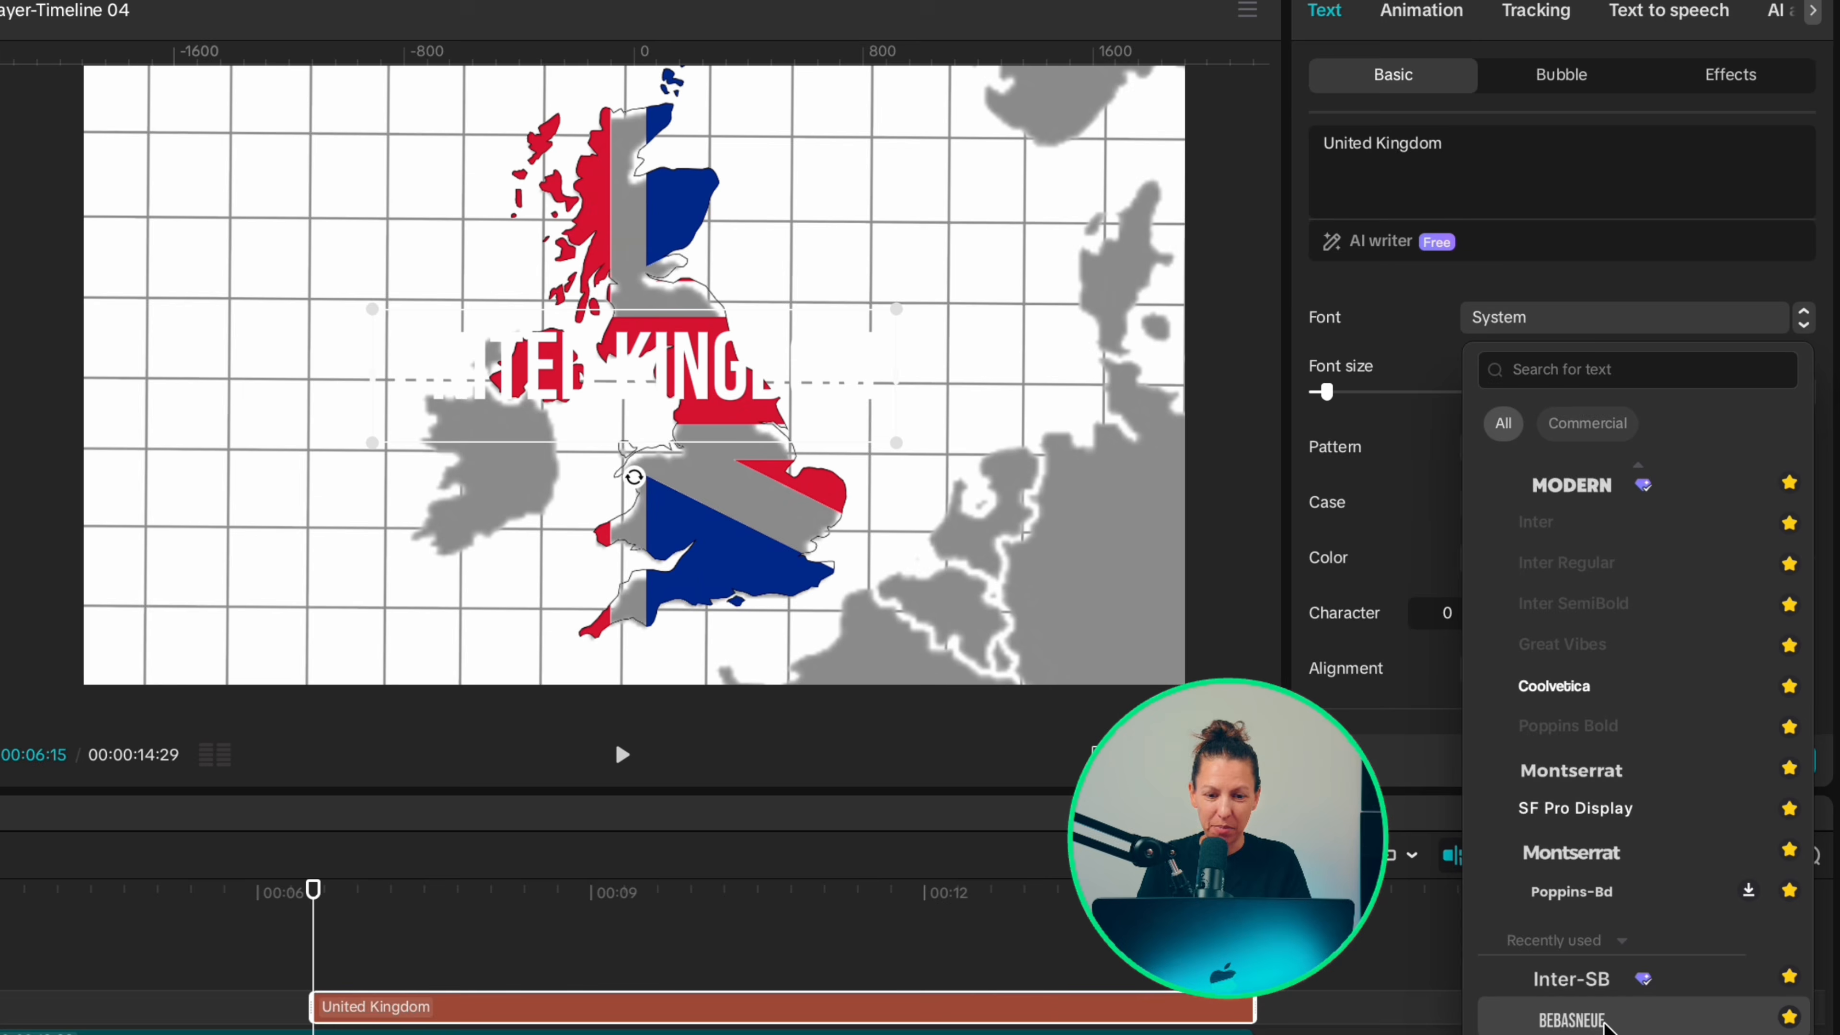
left_click(1604, 1024)
left_click(1569, 562)
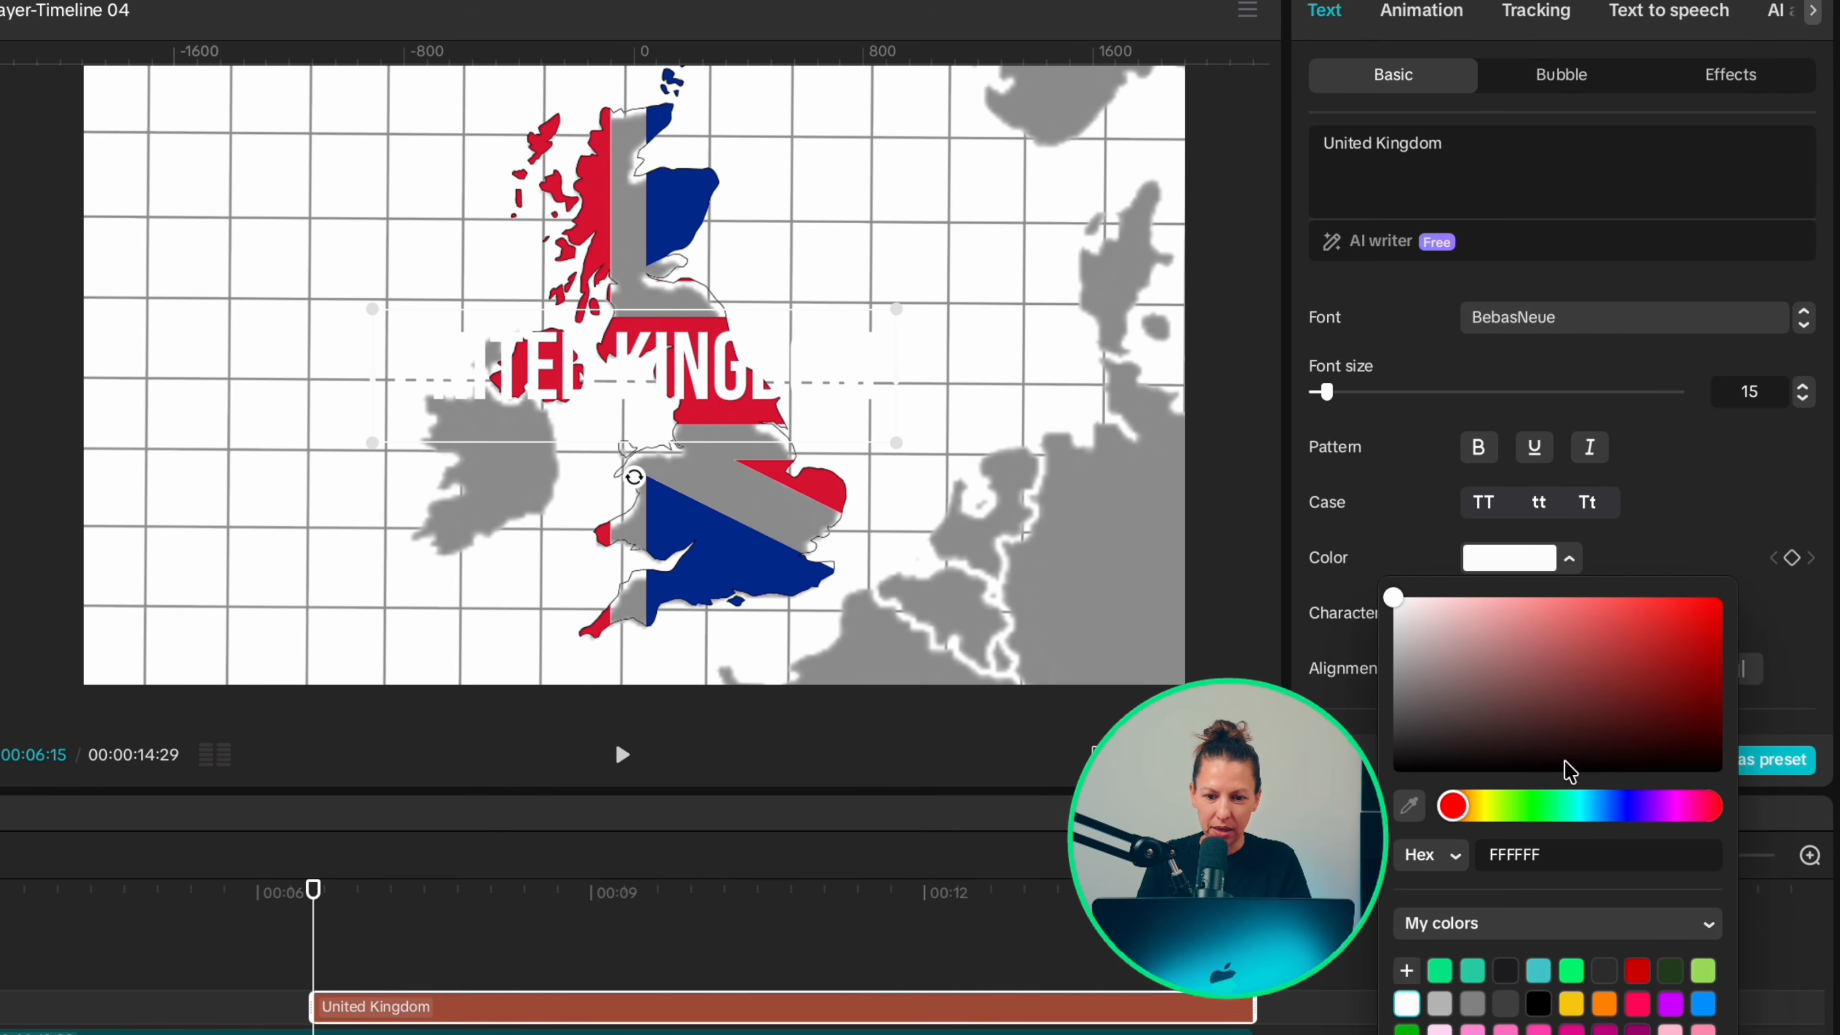
left_click(1539, 1004)
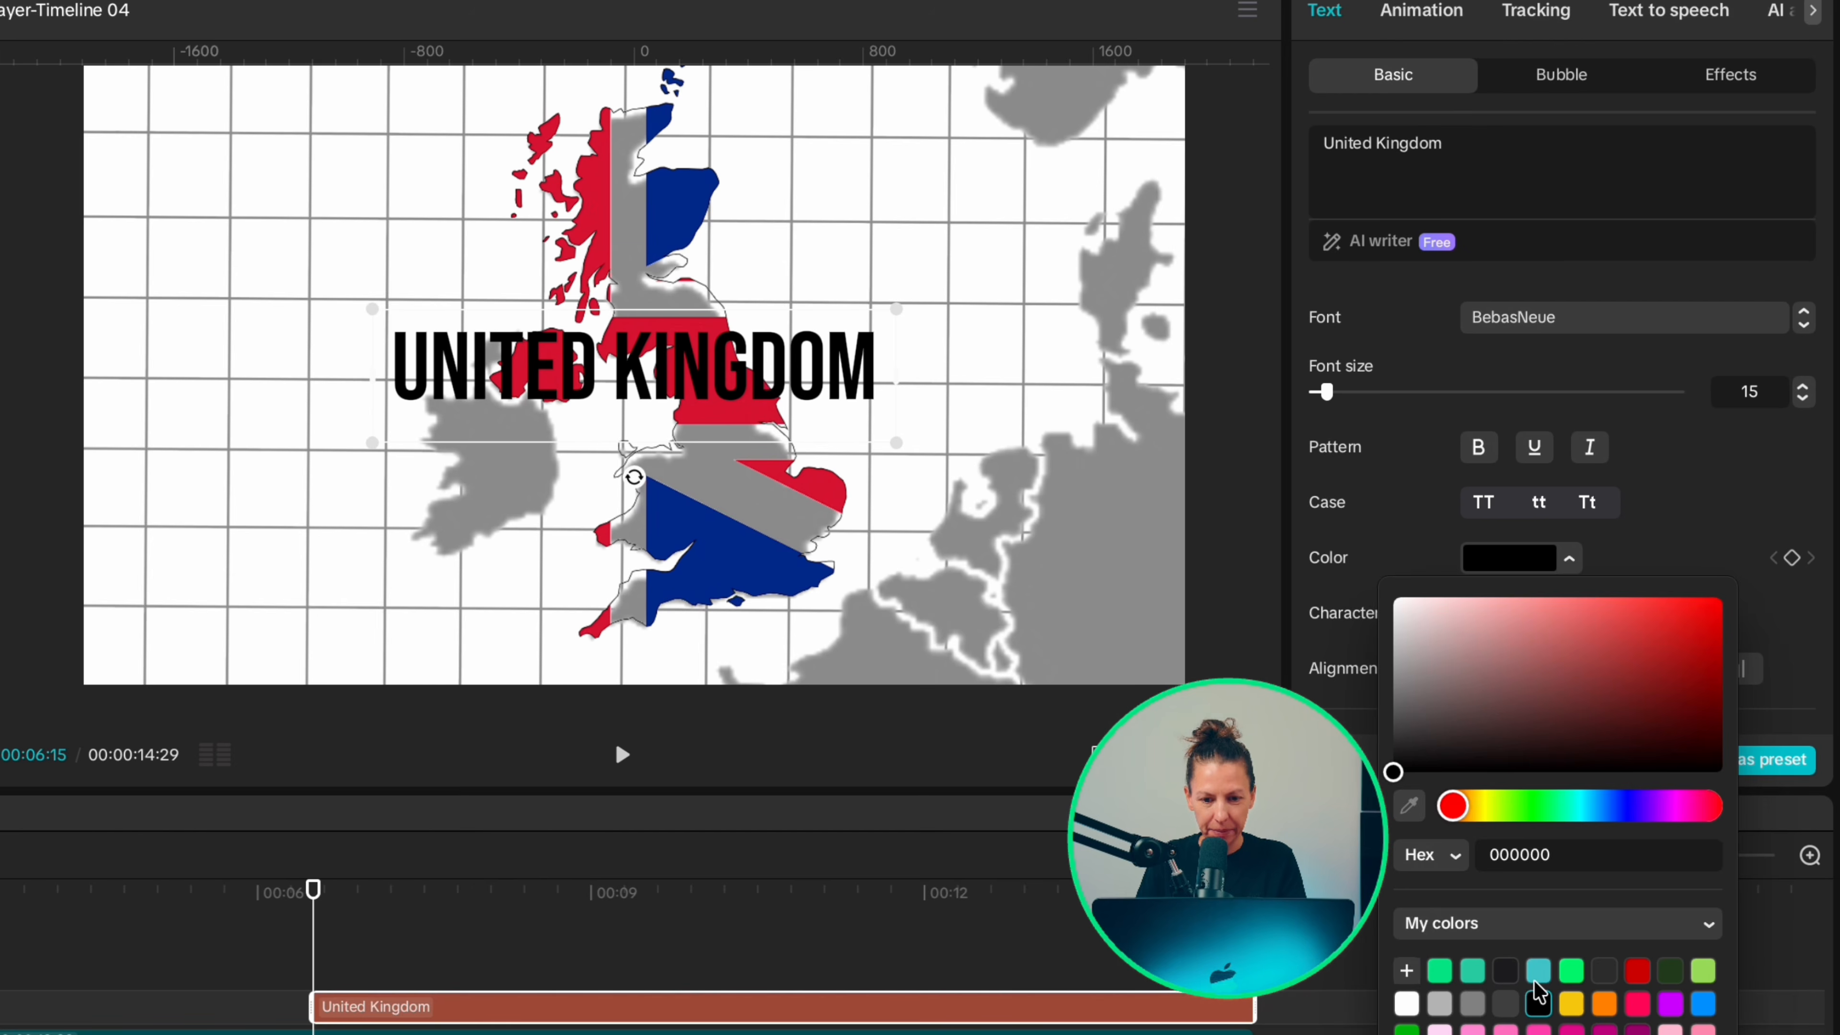
Step: Shrink the United Kingdom title to roughly half its size and position it over the middle of the flag-filled country
left_click_drag(896, 442, 791, 419)
left_click_drag(665, 389, 662, 363)
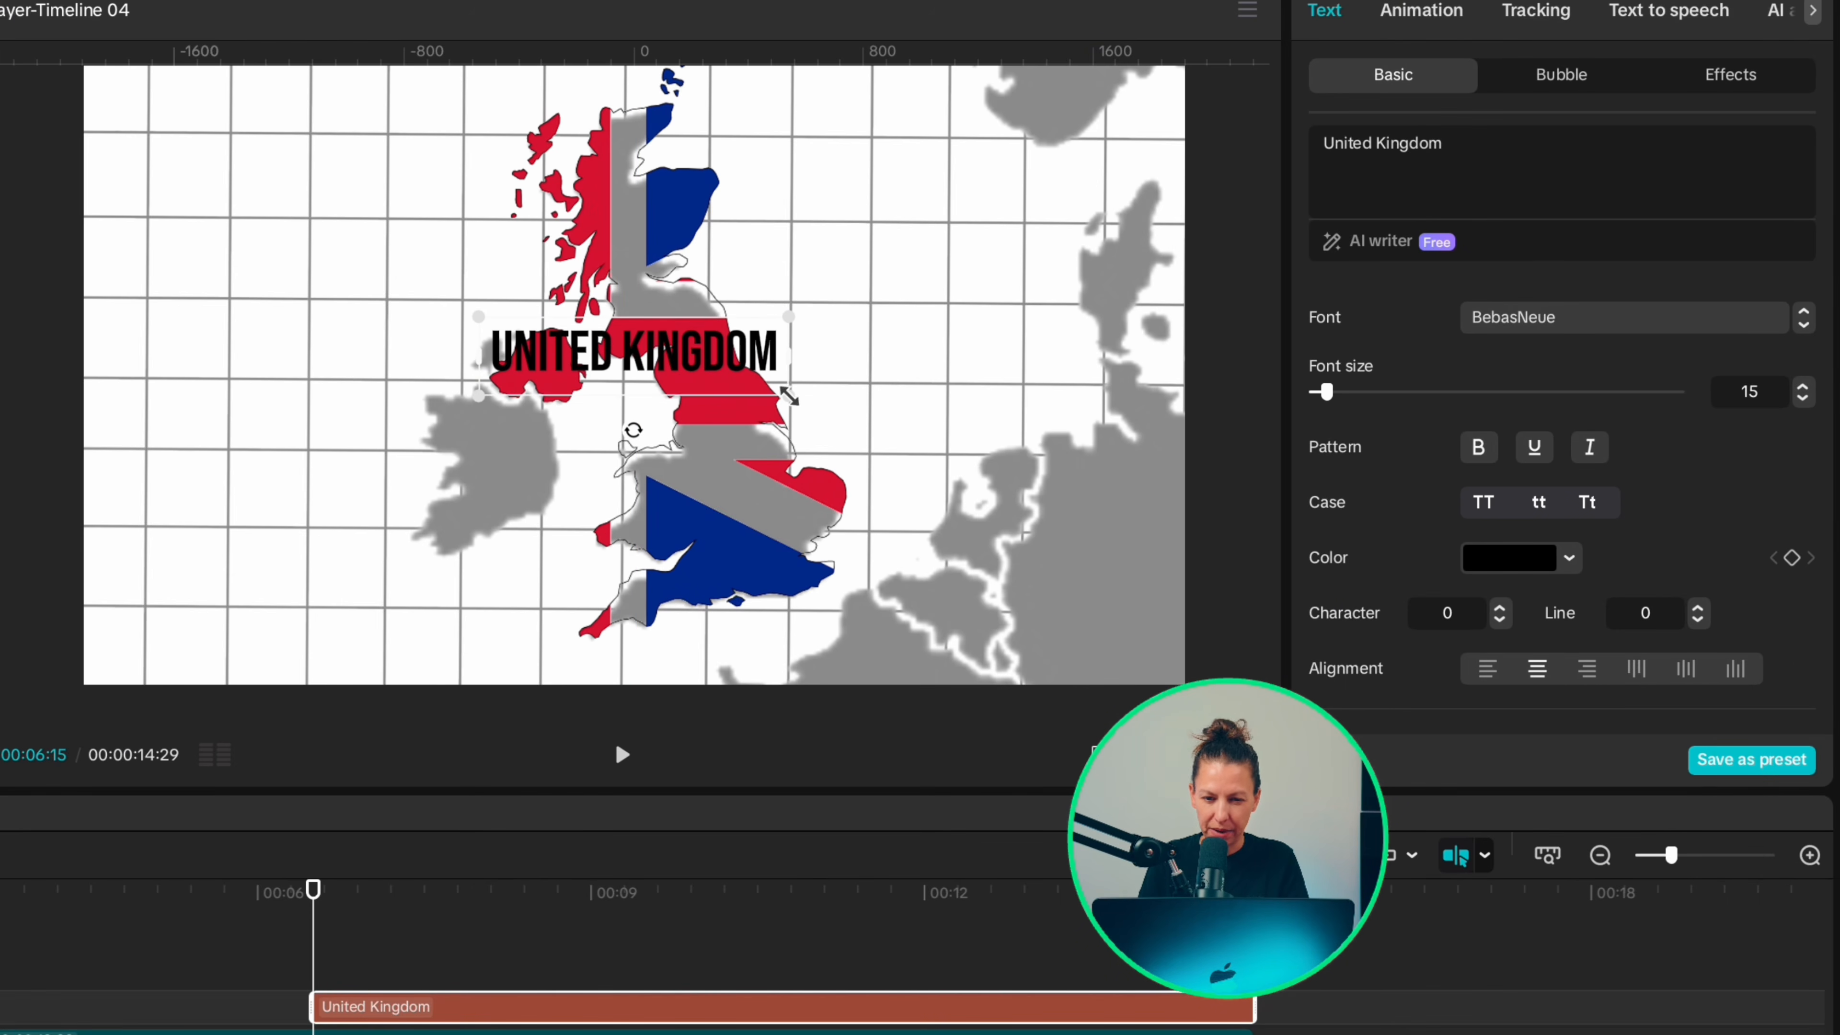
left_click_drag(789, 396, 776, 390)
left_click_drag(637, 350, 637, 358)
Step: Apply the favorited entrance animation listed below Zoom In to the United Kingdom title and adjust its duration
left_click(1421, 10)
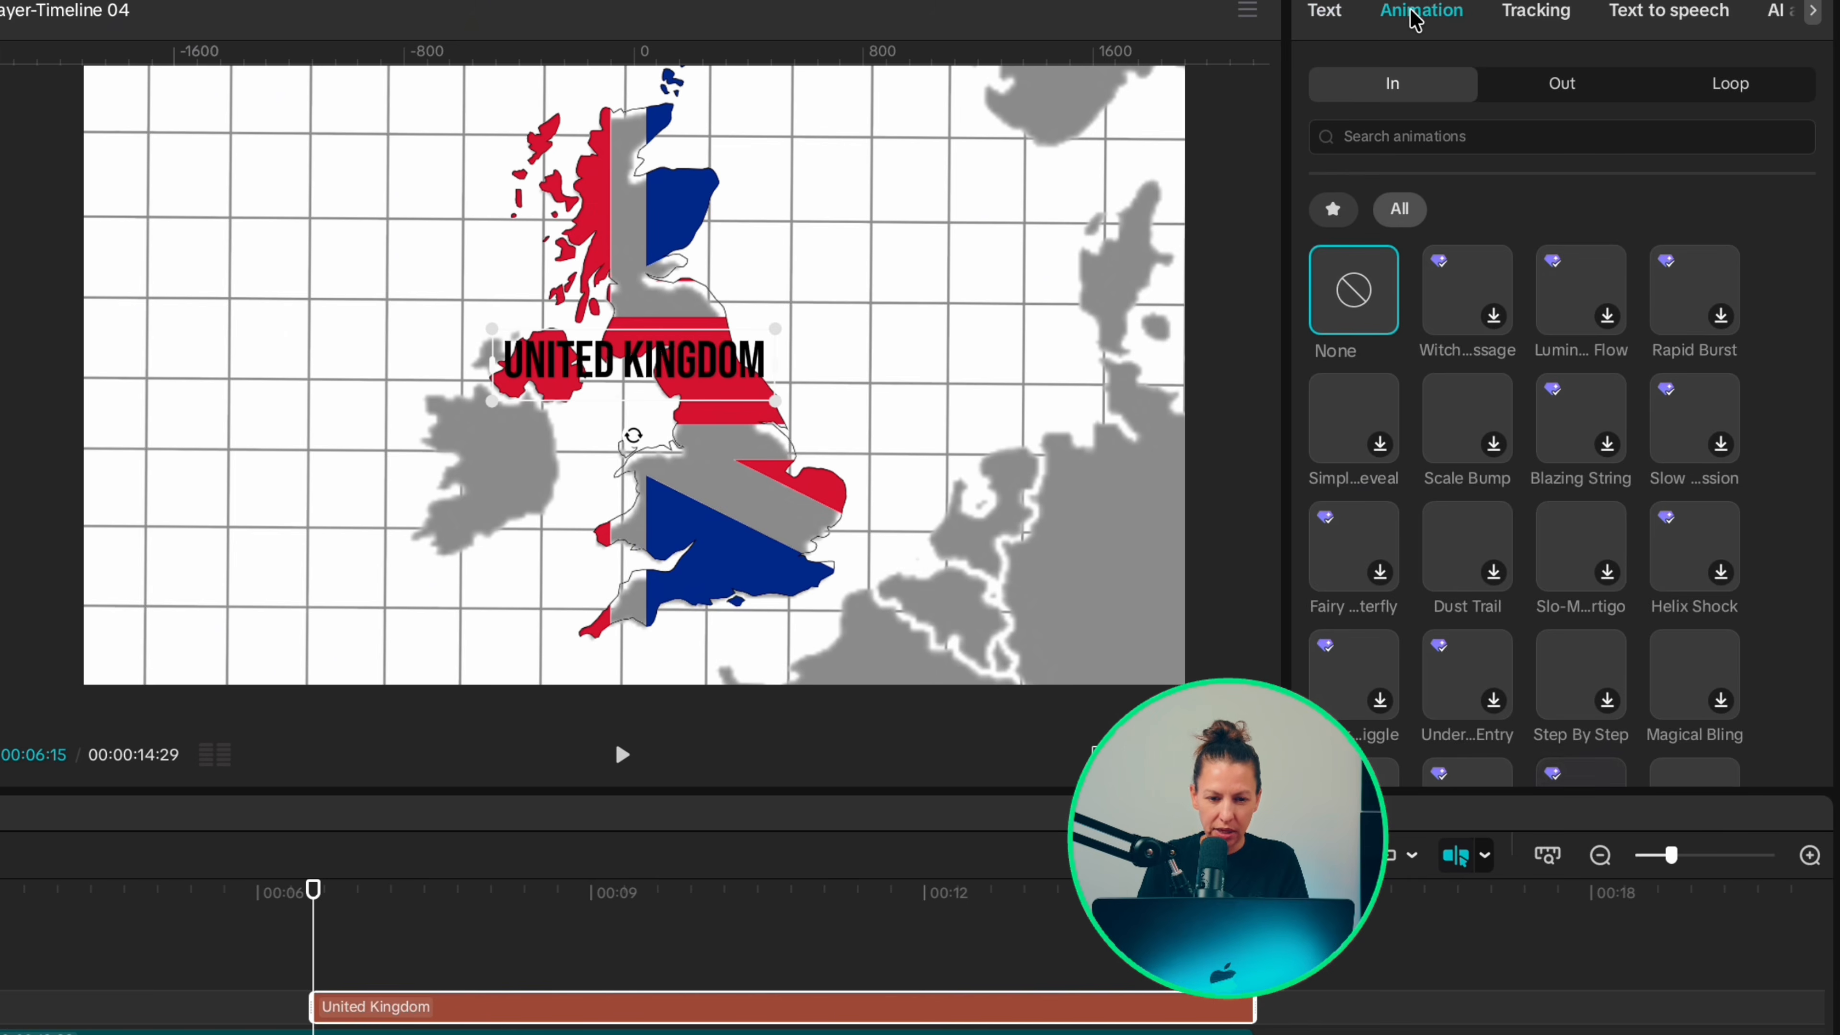
scroll(1558, 471, "down", 5)
left_click(1685, 707)
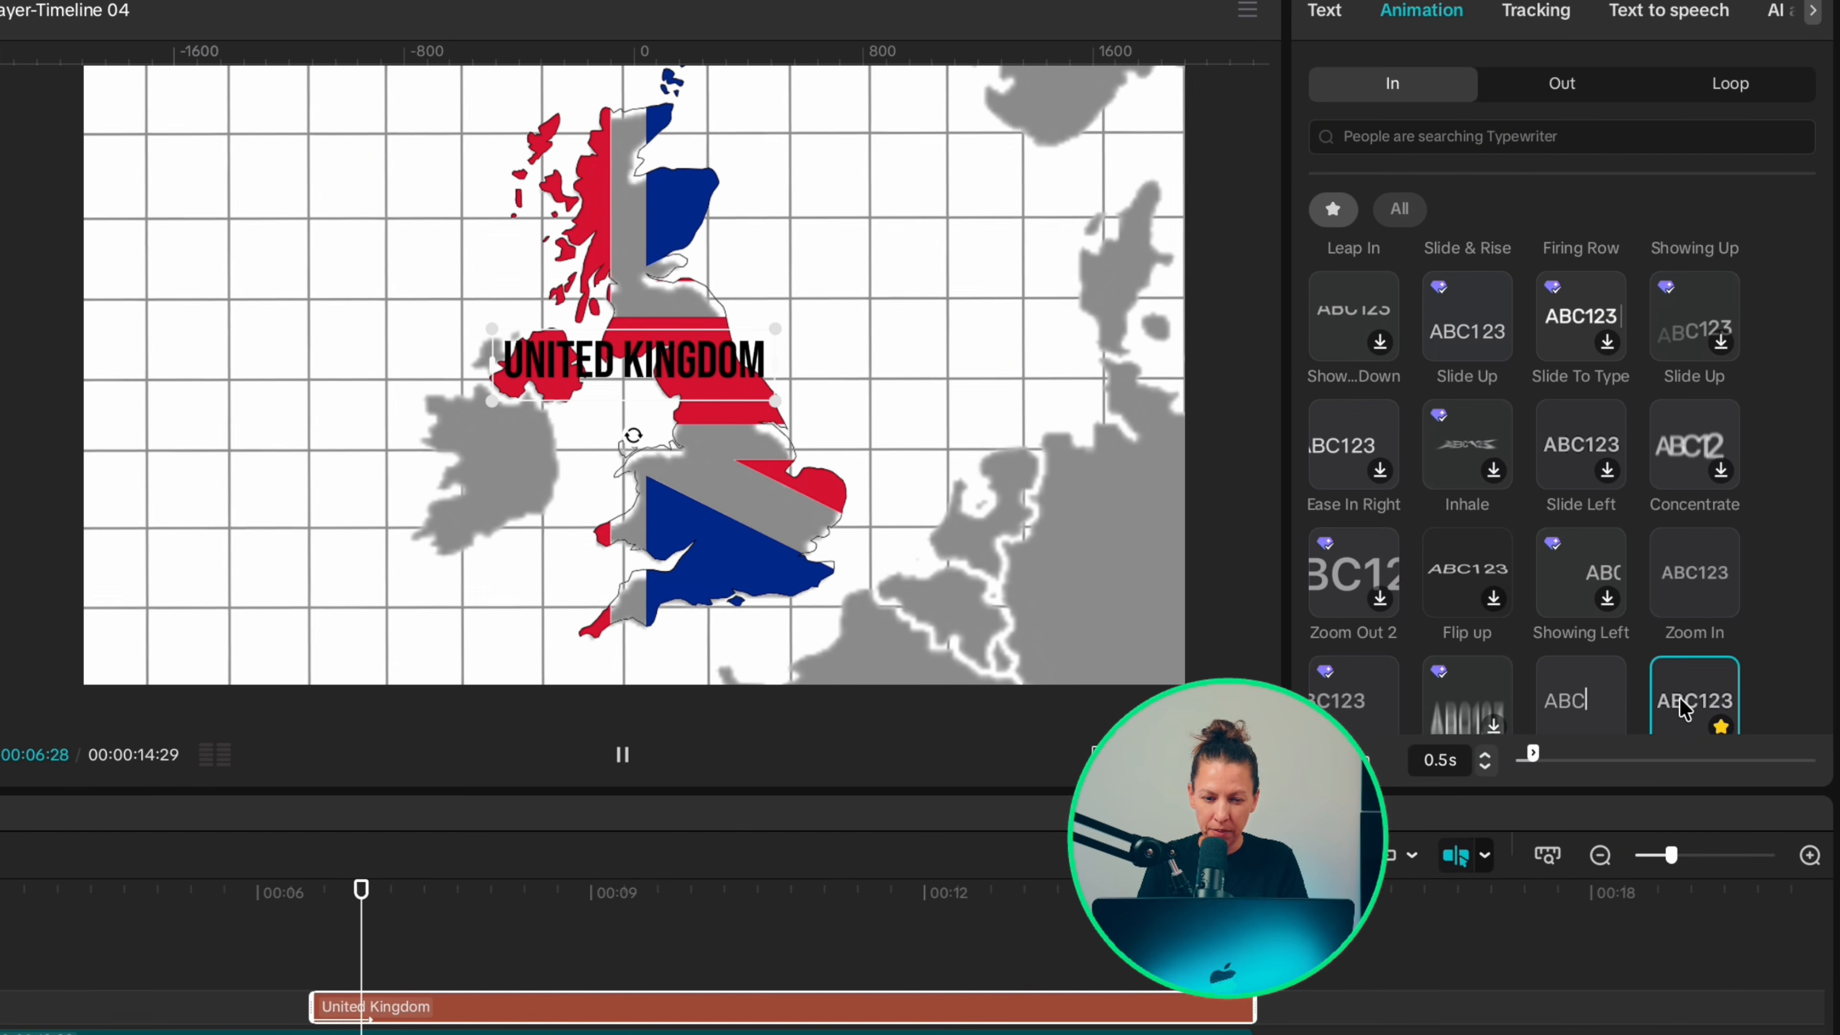
left_click(1485, 755)
left_click(1485, 755)
left_click(1485, 755)
left_click(1485, 754)
left_click(1485, 754)
left_click(1485, 755)
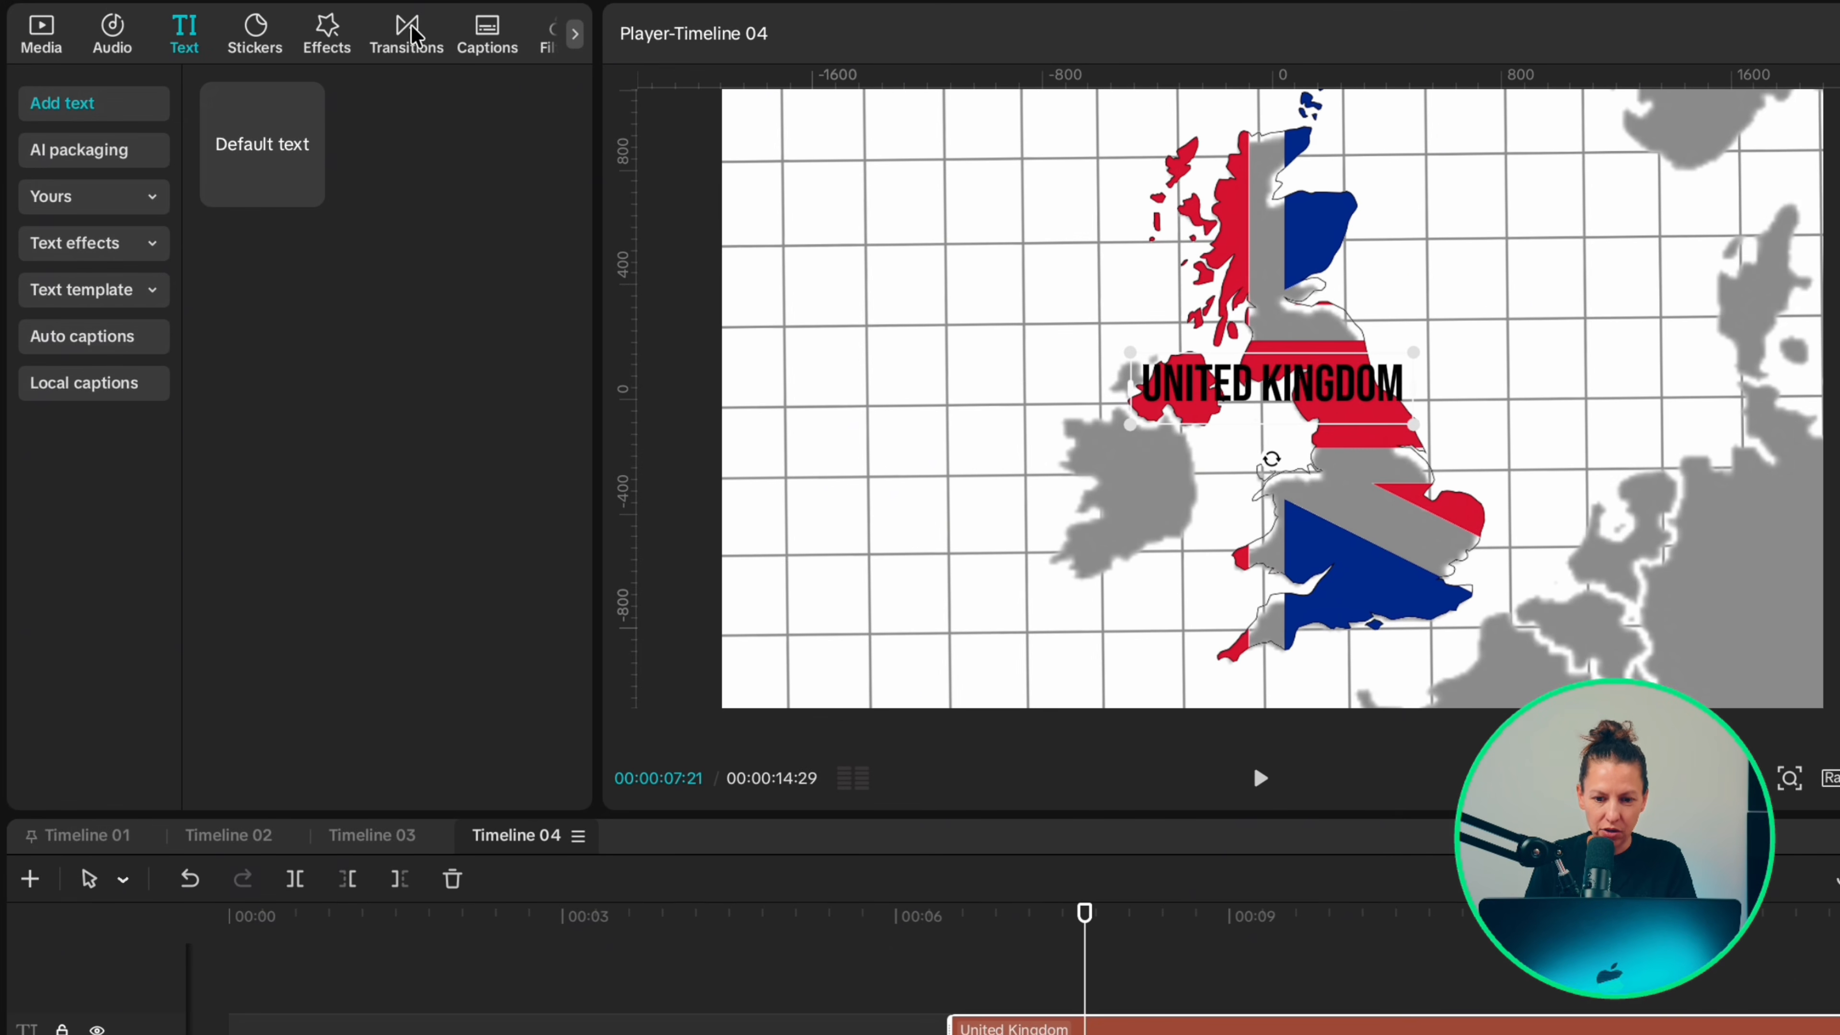
Step: Search the video effects for a vignette and stretch the effect across the timeline
left_click(339, 45)
left_click(321, 90)
type("vignette")
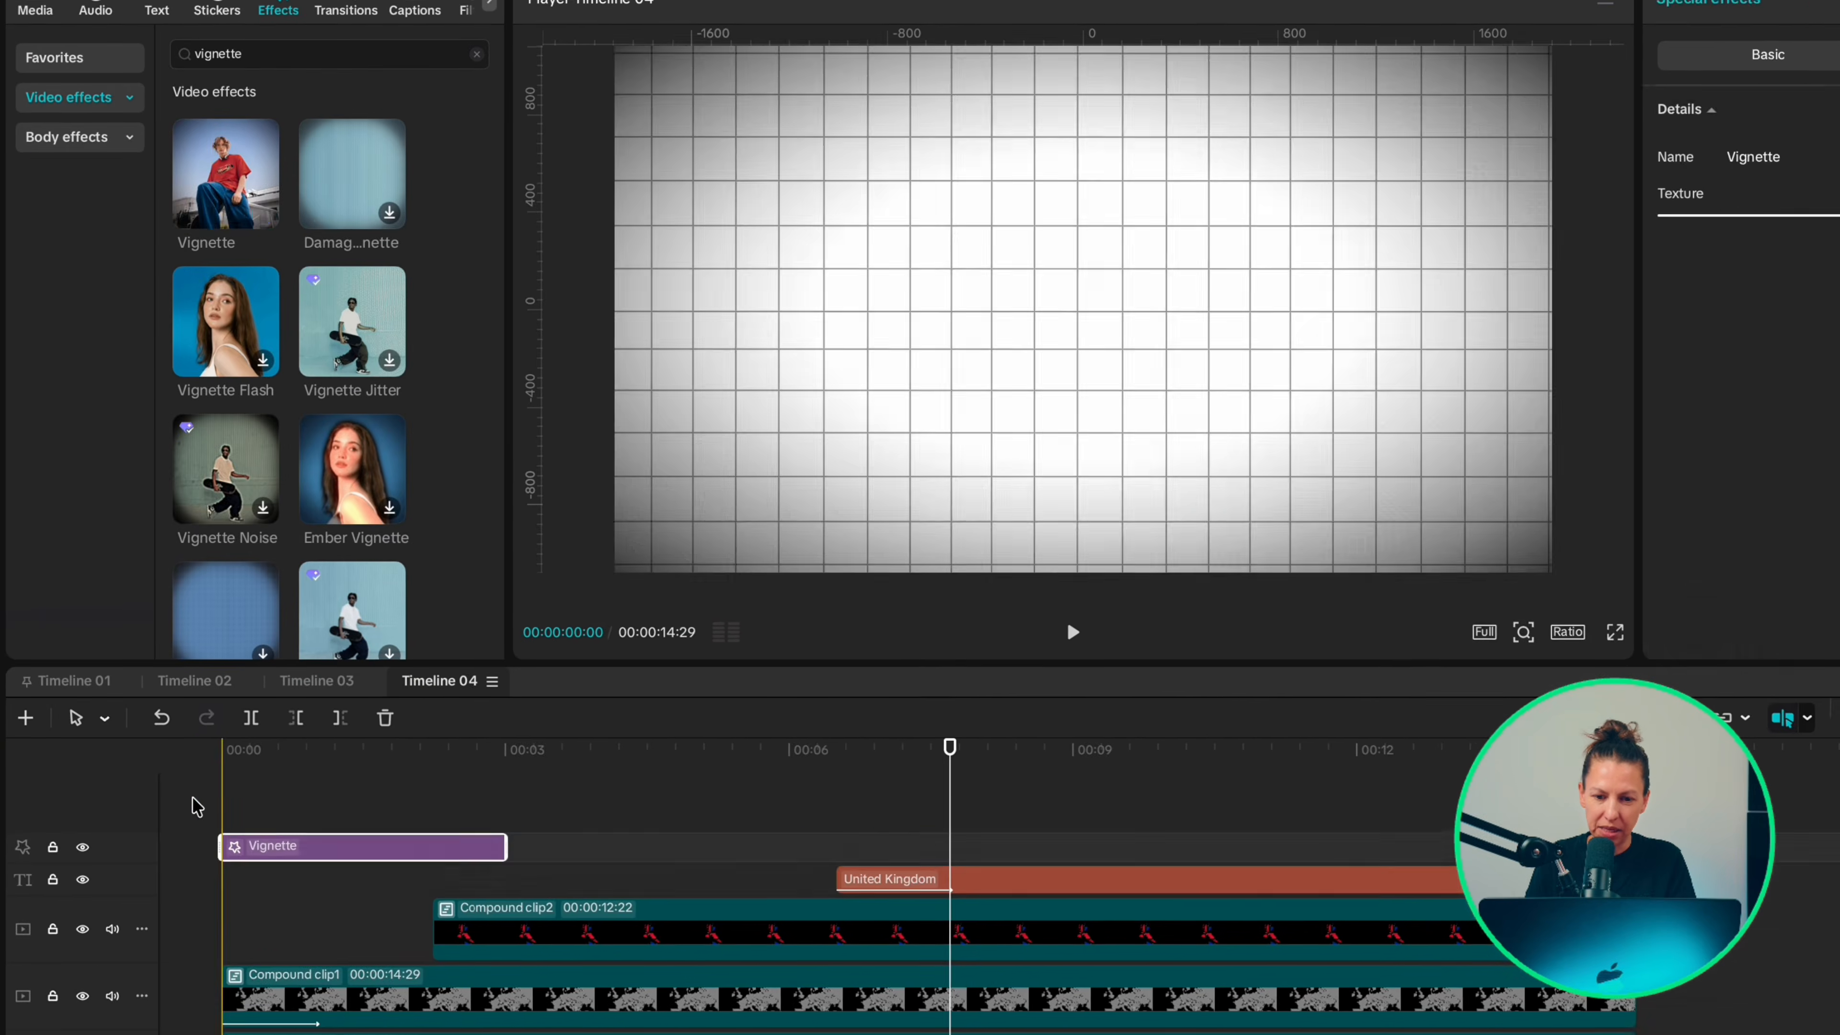
left_click_drag(507, 846, 1623, 847)
mouse_move(1829, 226)
left_mouse_down()
mouse_move(1752, 226)
mouse_move(1838, 221)
left_mouse_up()
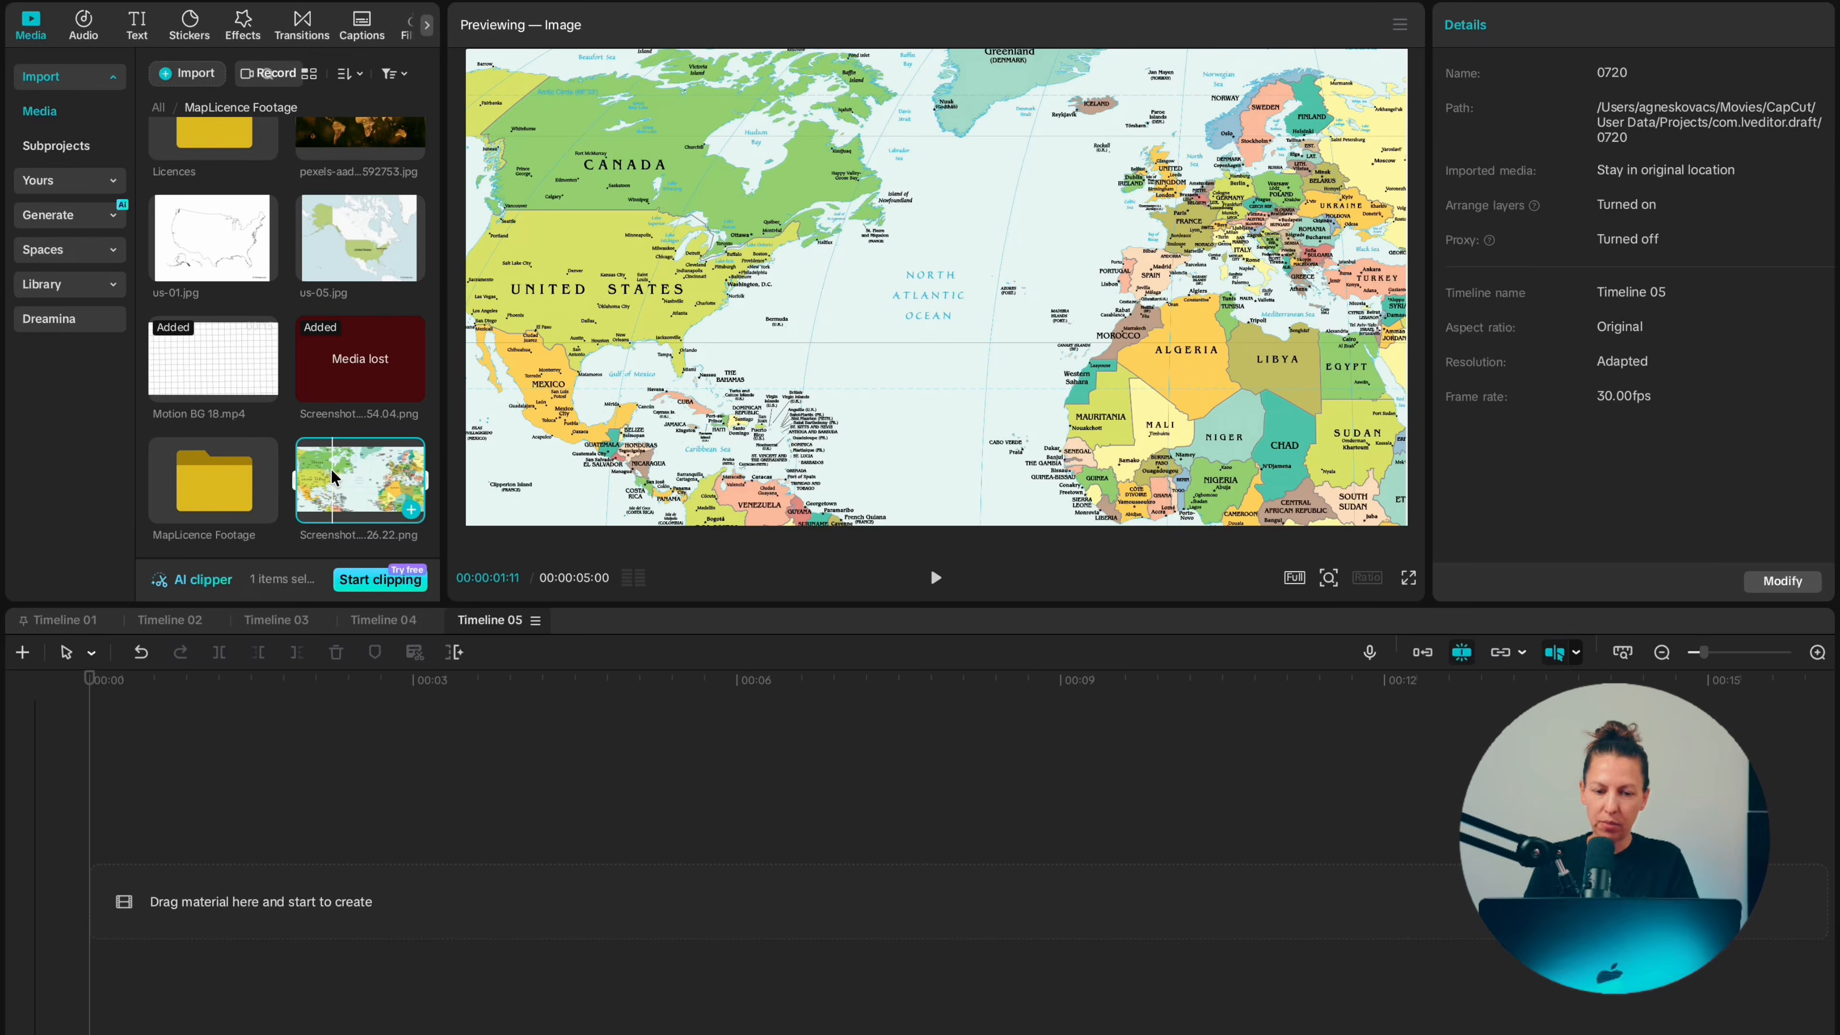
Step: Place the world map screenshot on Timeline 05 and extend the clip to 10 seconds
left_click(335, 479)
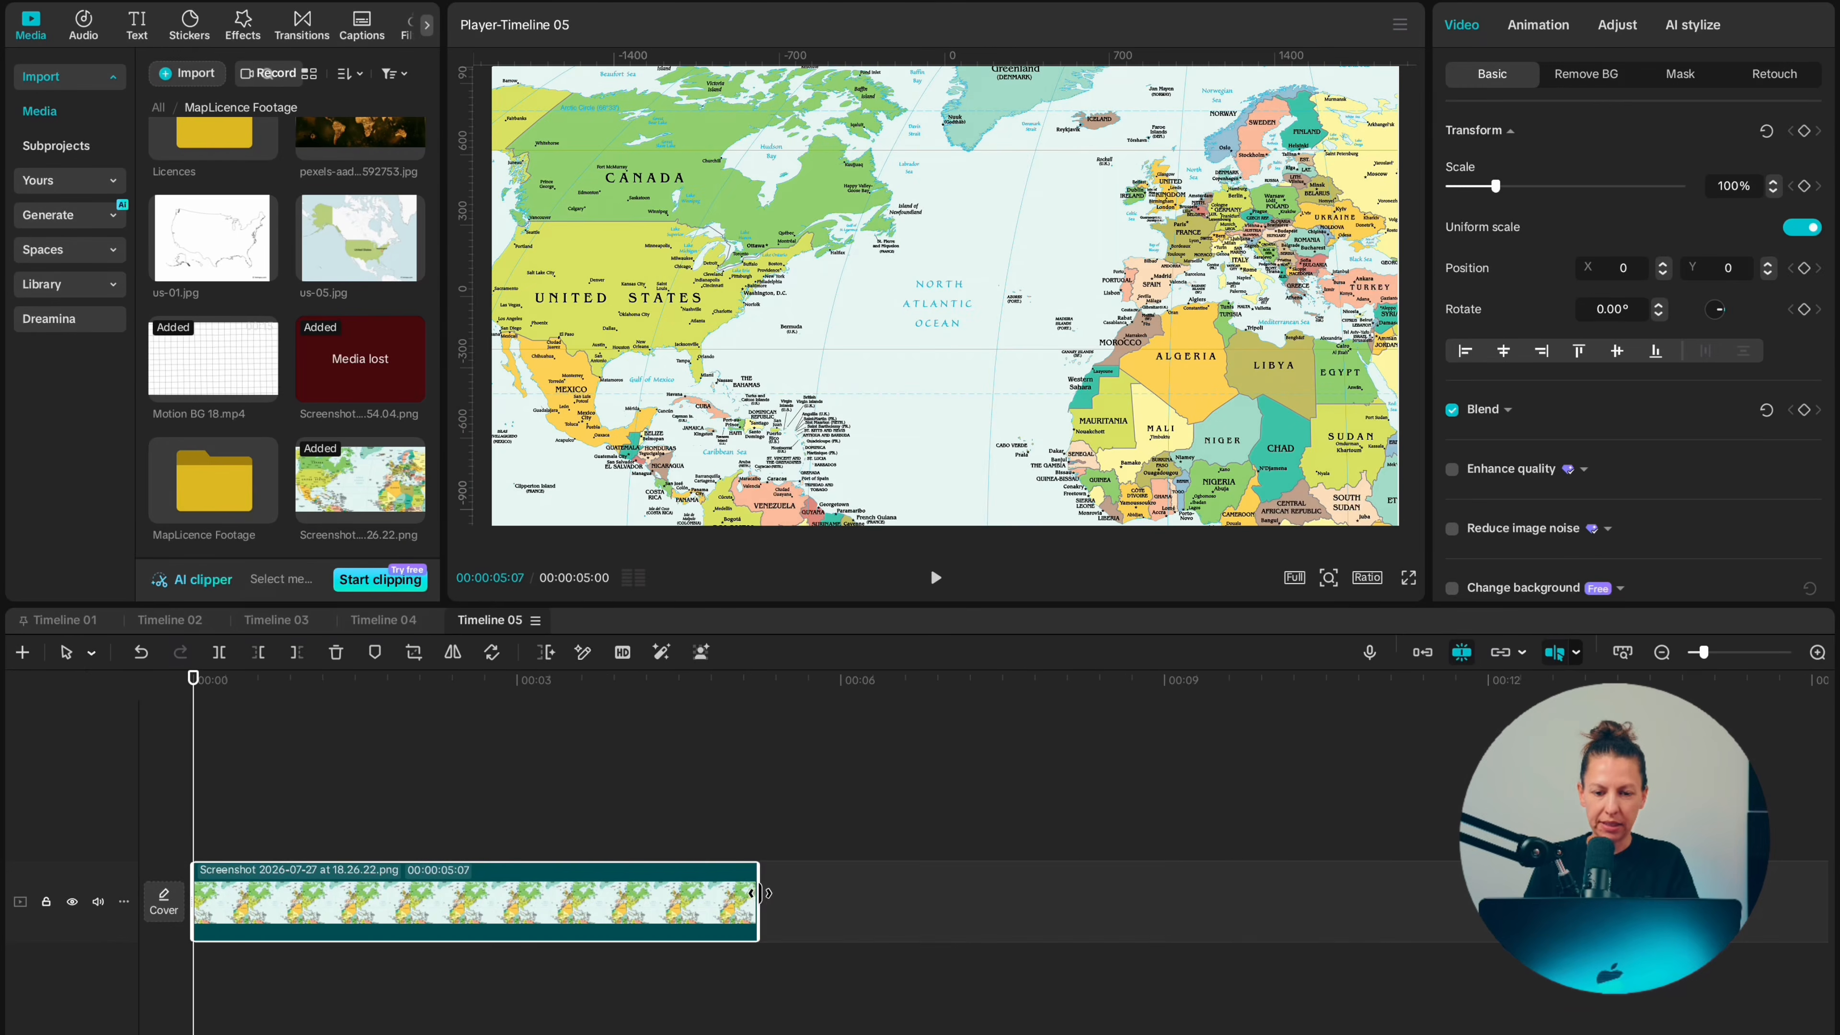
left_click_drag(760, 902, 1267, 903)
Step: Add a Custom drawing shape to a track above the world map at the start of the timeline
left_click(191, 27)
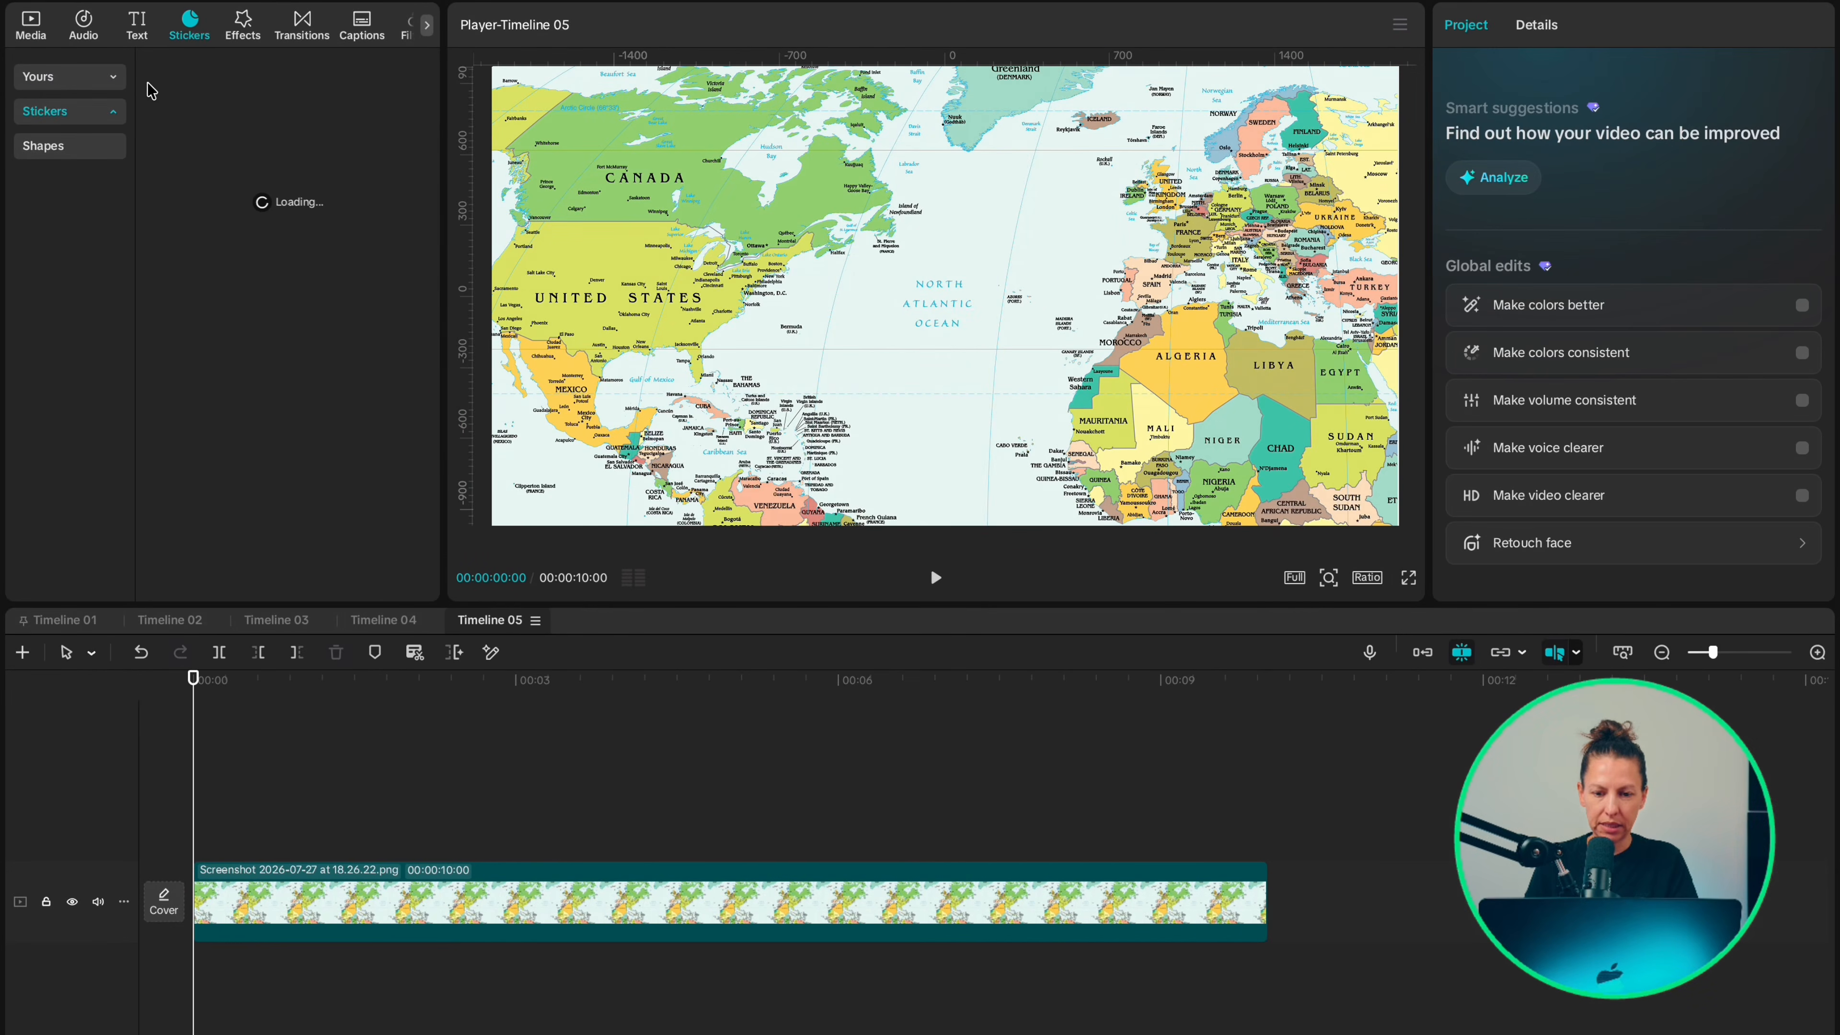
left_click(62, 152)
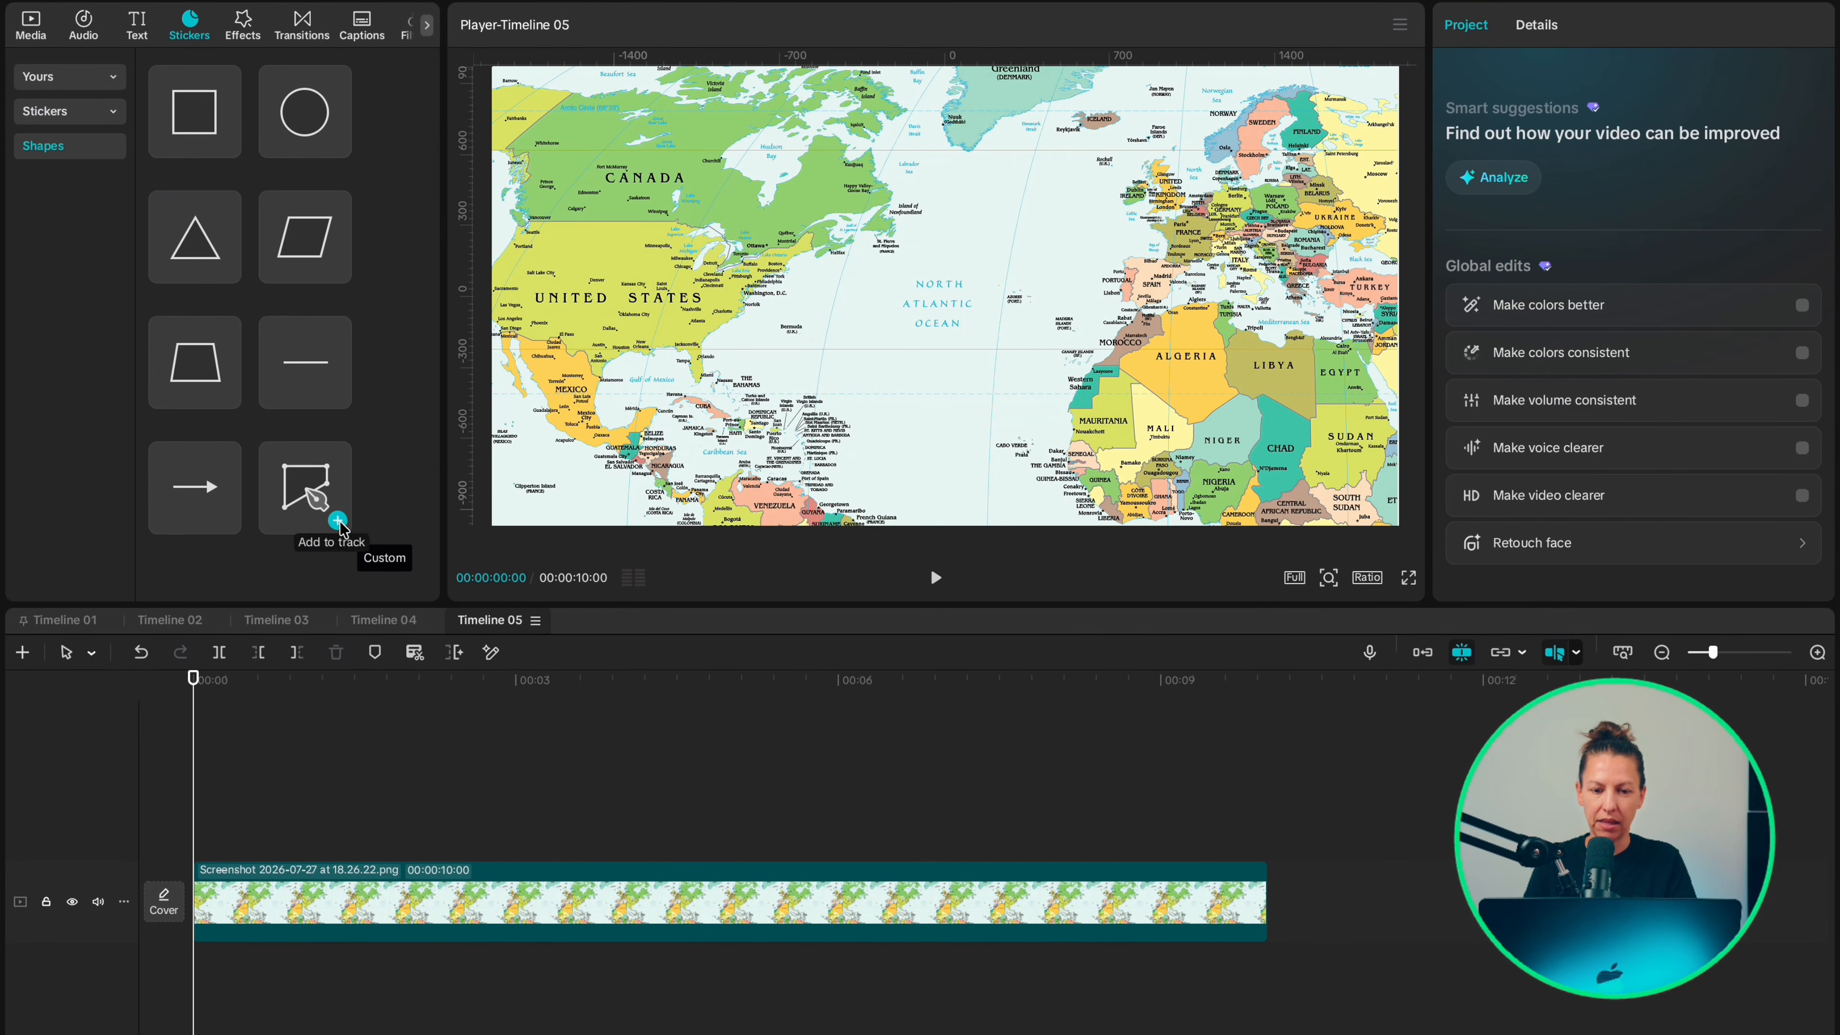
left_click(338, 522)
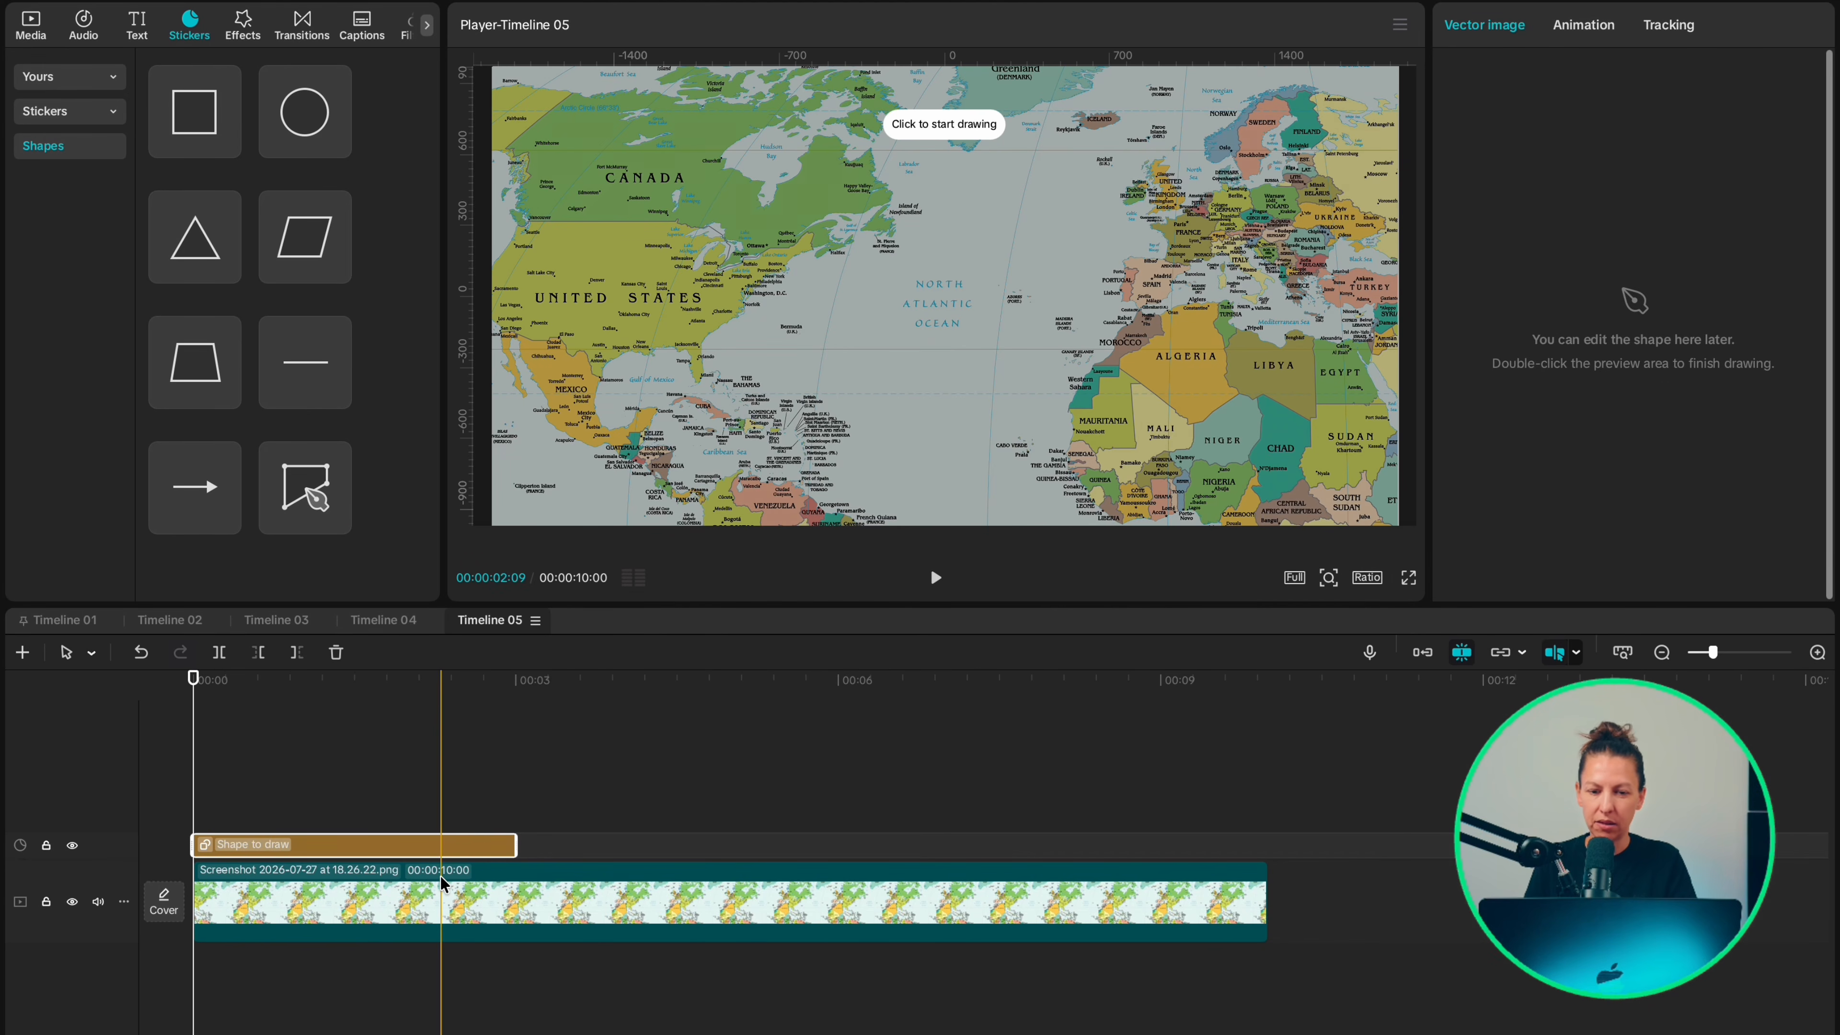
Step: Add a text clip made of a row of dashes and bend it into an arc with the Curve option
left_click(138, 26)
left_click(226, 139)
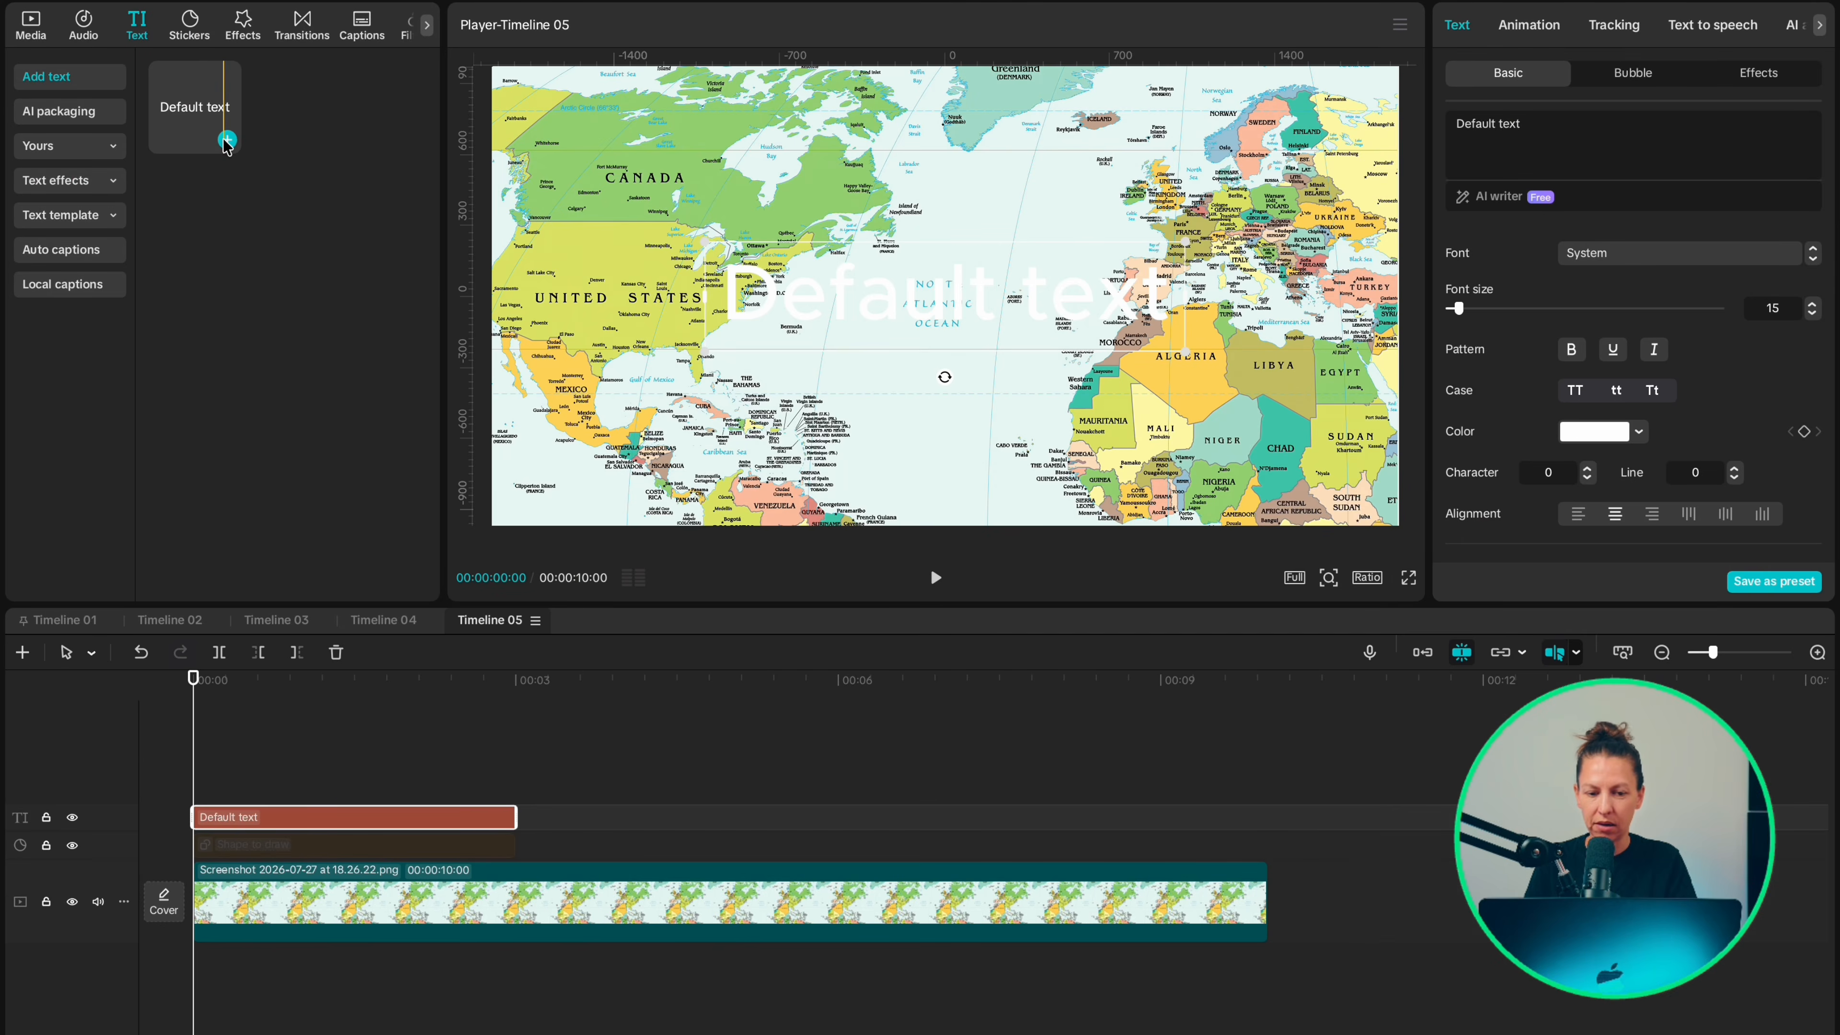
type("----------")
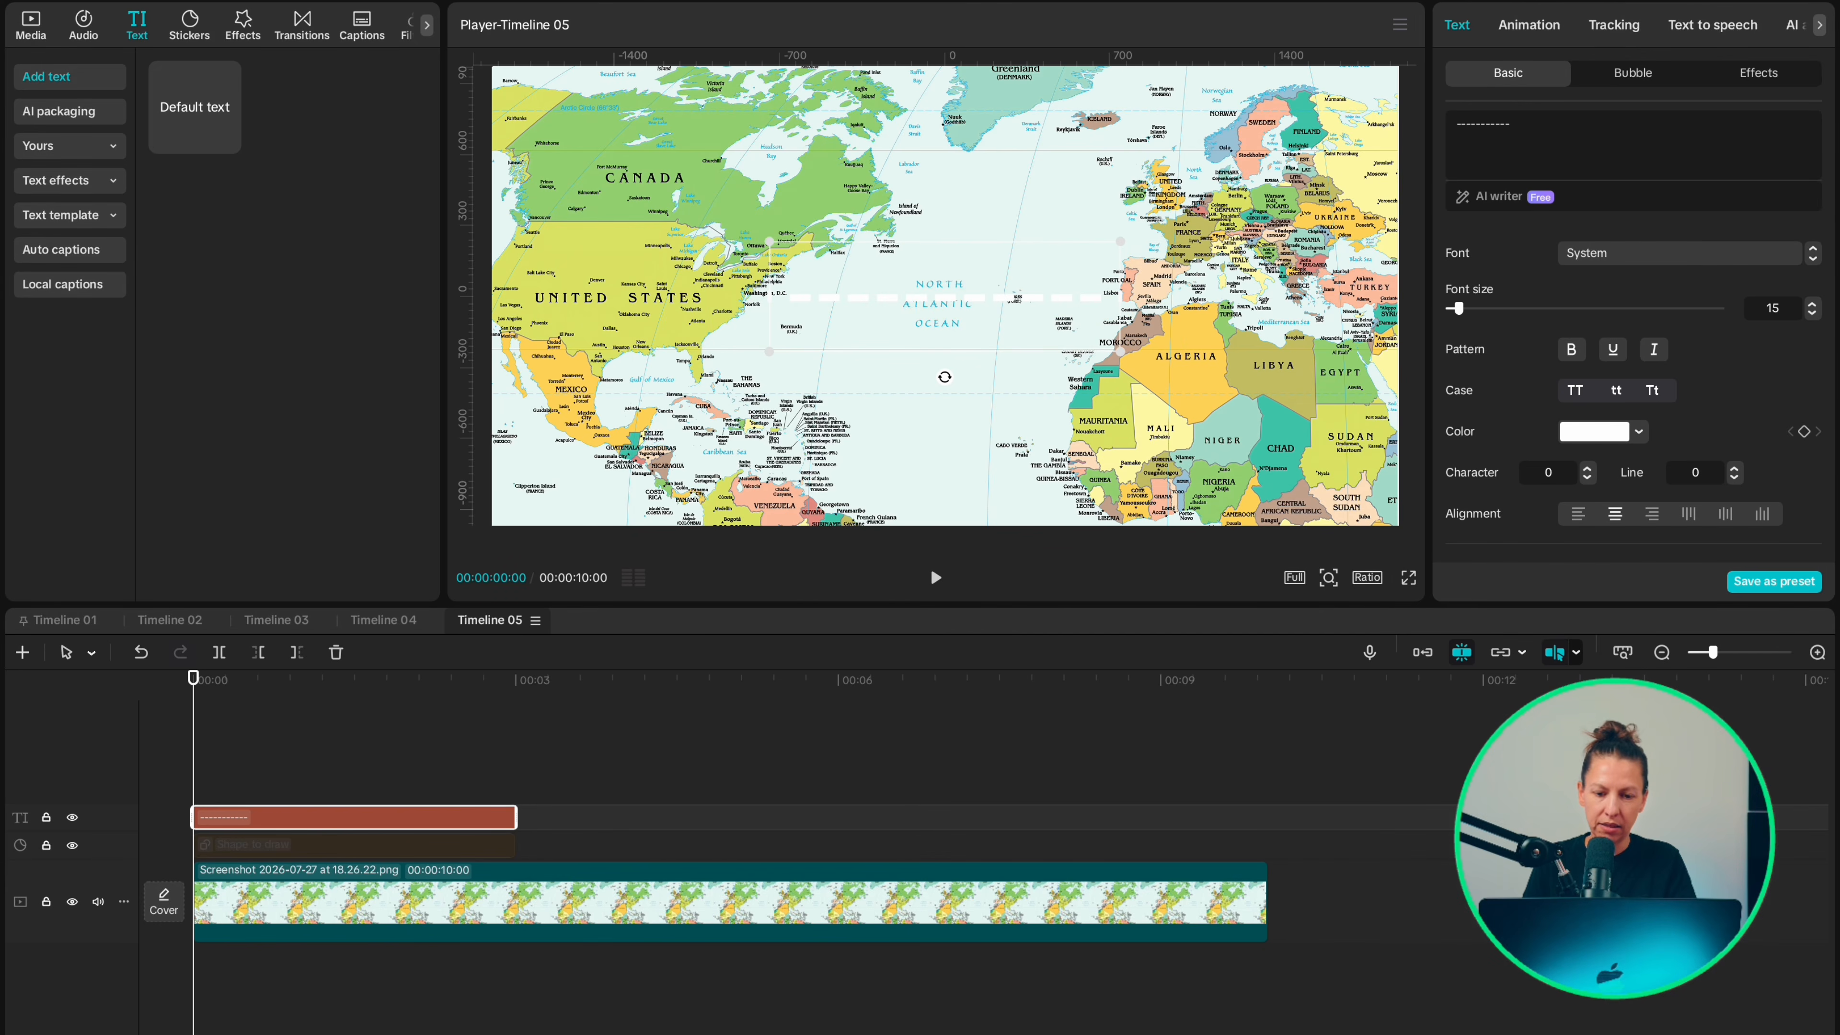
scroll(1507, 431, "down", 12)
left_click(1454, 533)
mouse_move(1587, 533)
left_mouse_down()
mouse_move(1614, 533)
mouse_move(1516, 533)
mouse_move(1587, 533)
left_mouse_up()
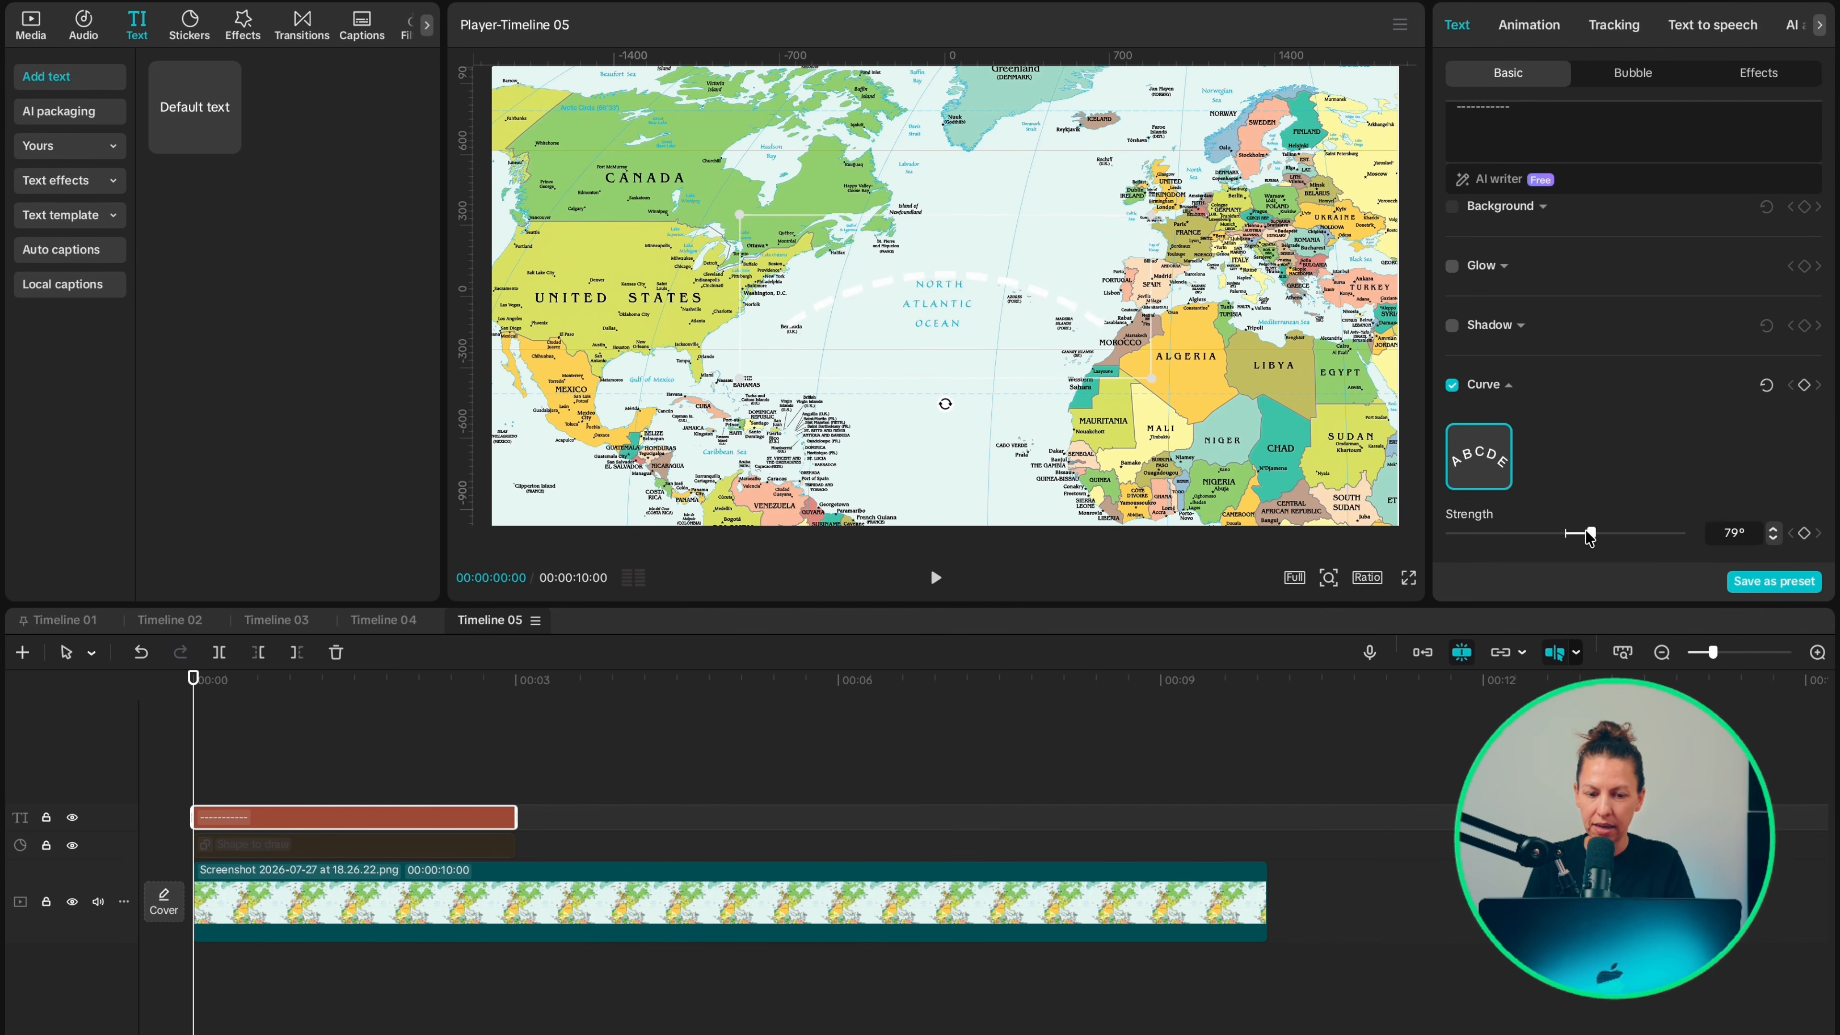
Step: Give the dashed arc a black shadow with 85% opacity, raise its blurriness, and color the dashes red (E52020)
left_click(1452, 326)
left_click_drag(1658, 420, 1647, 420)
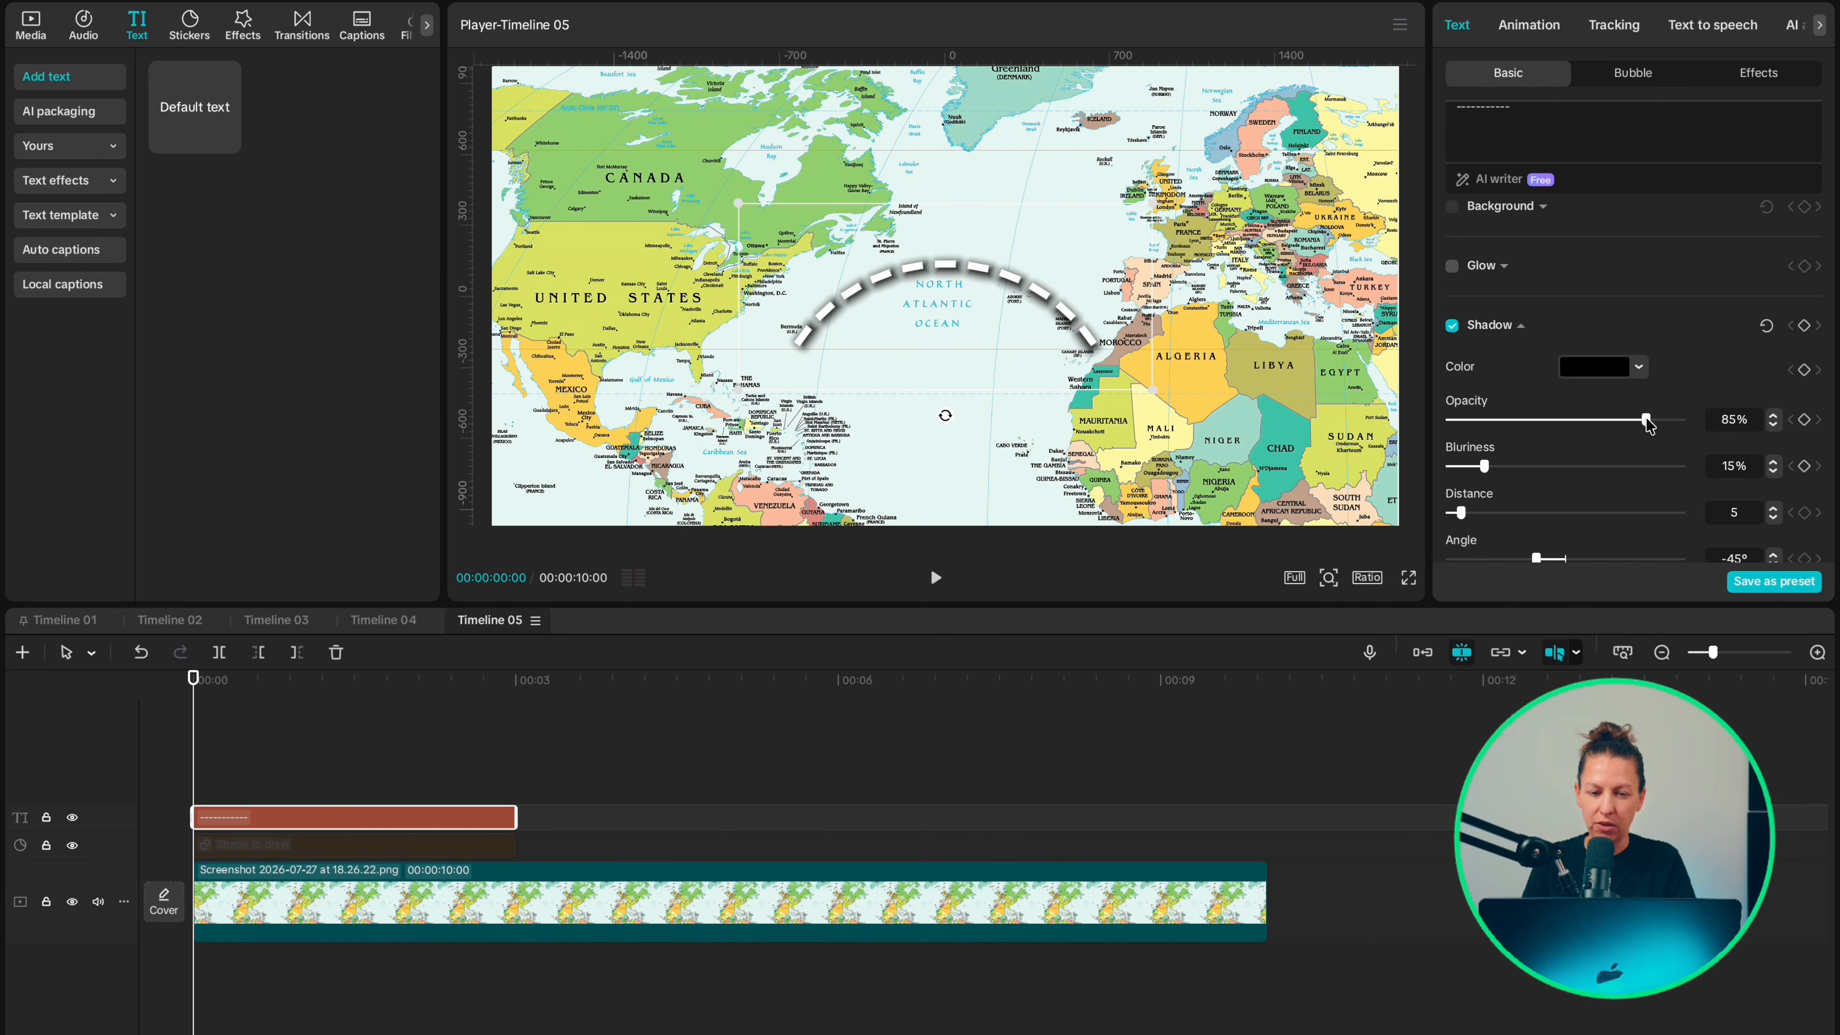
left_click_drag(1486, 468, 1491, 472)
scroll(1491, 472, "up", 5)
left_click(1639, 395)
left_click(1719, 439)
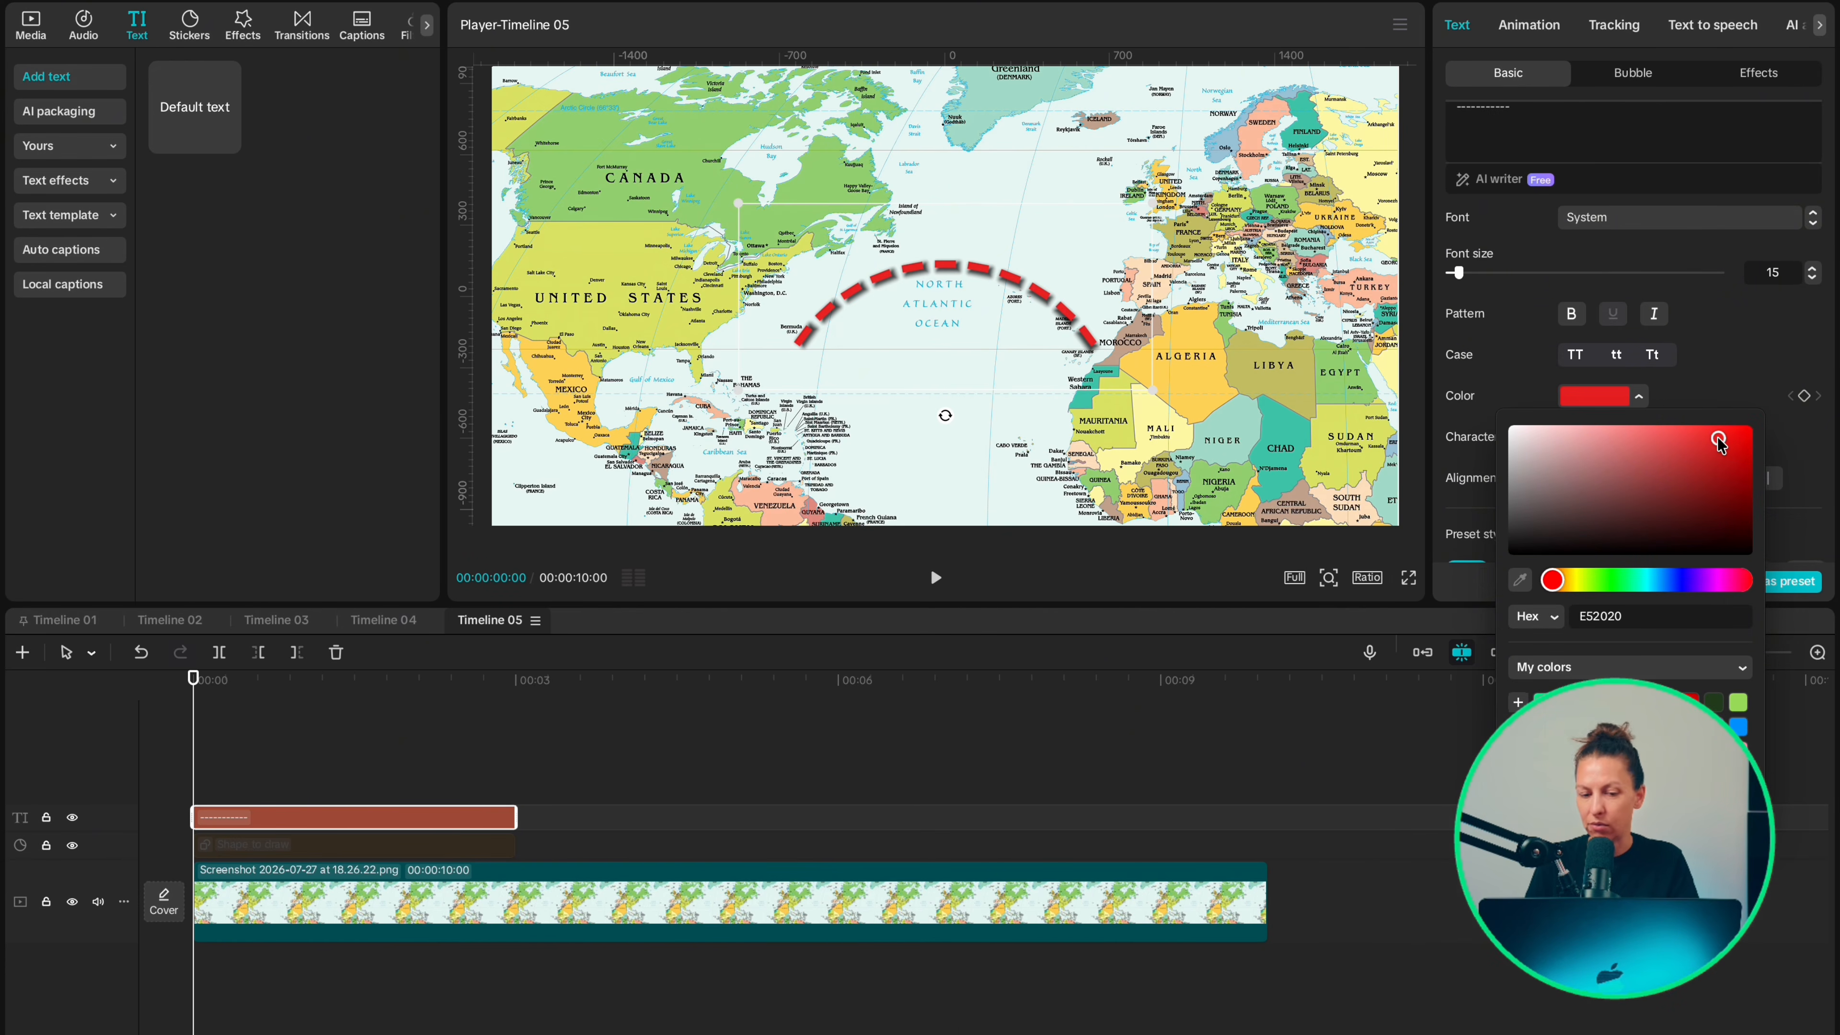
Step: Try an entrance animation on the dashed arc text and delete the text clip
left_click(1547, 36)
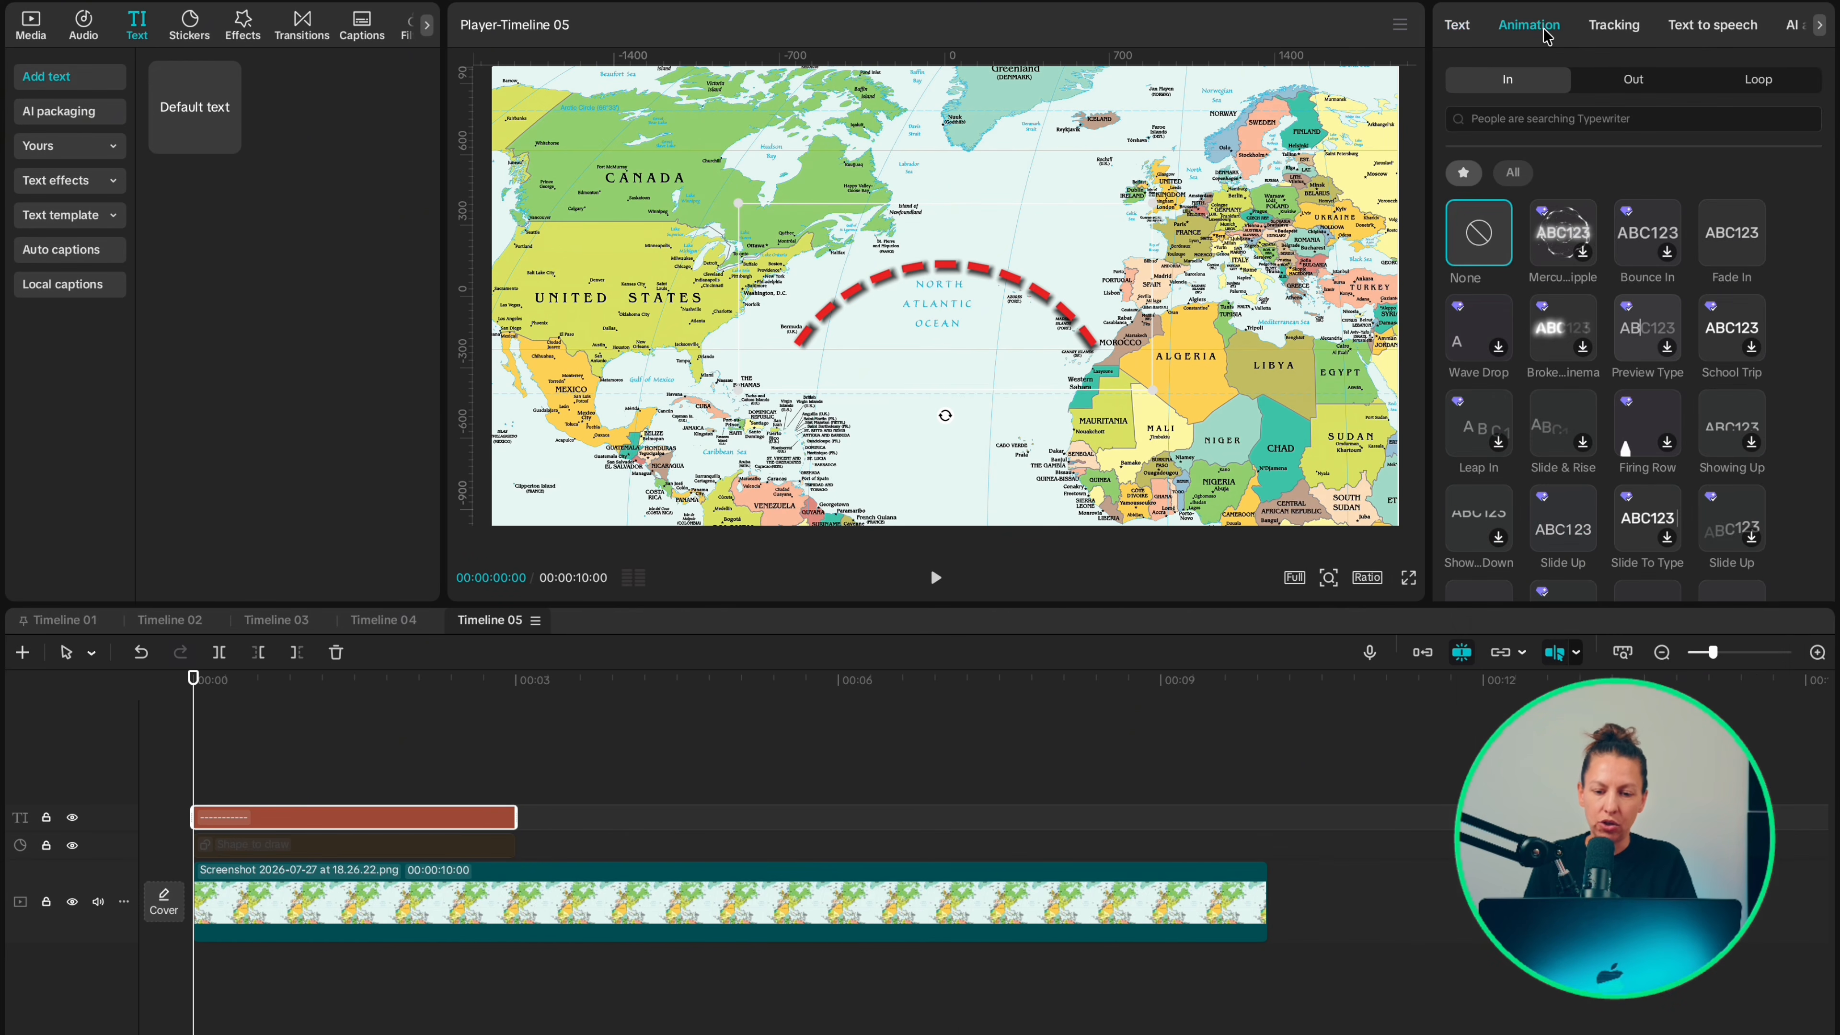
scroll(1666, 362, "down", 3)
left_click(1737, 541)
left_click(310, 818)
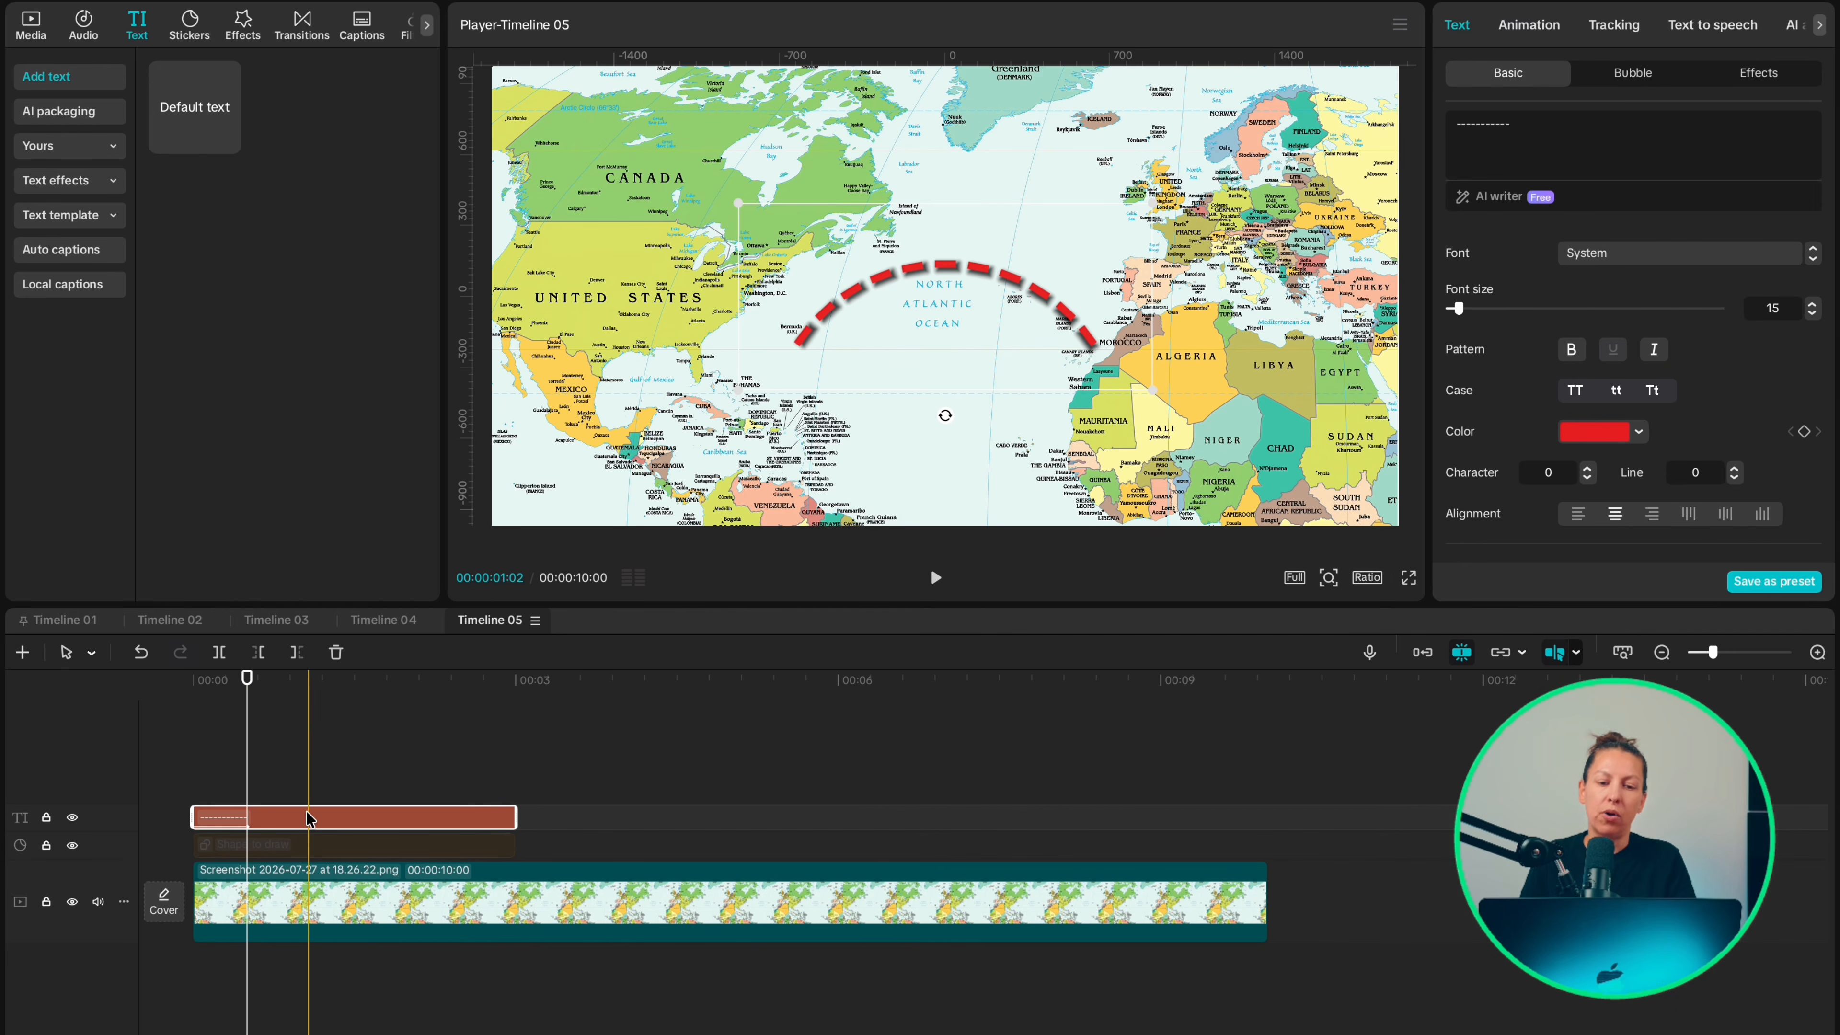
key("Delete")
Step: Extend the drawing shape clip to the 10-second length of the map clip and select it with the playhead at the start
left_click(310, 844)
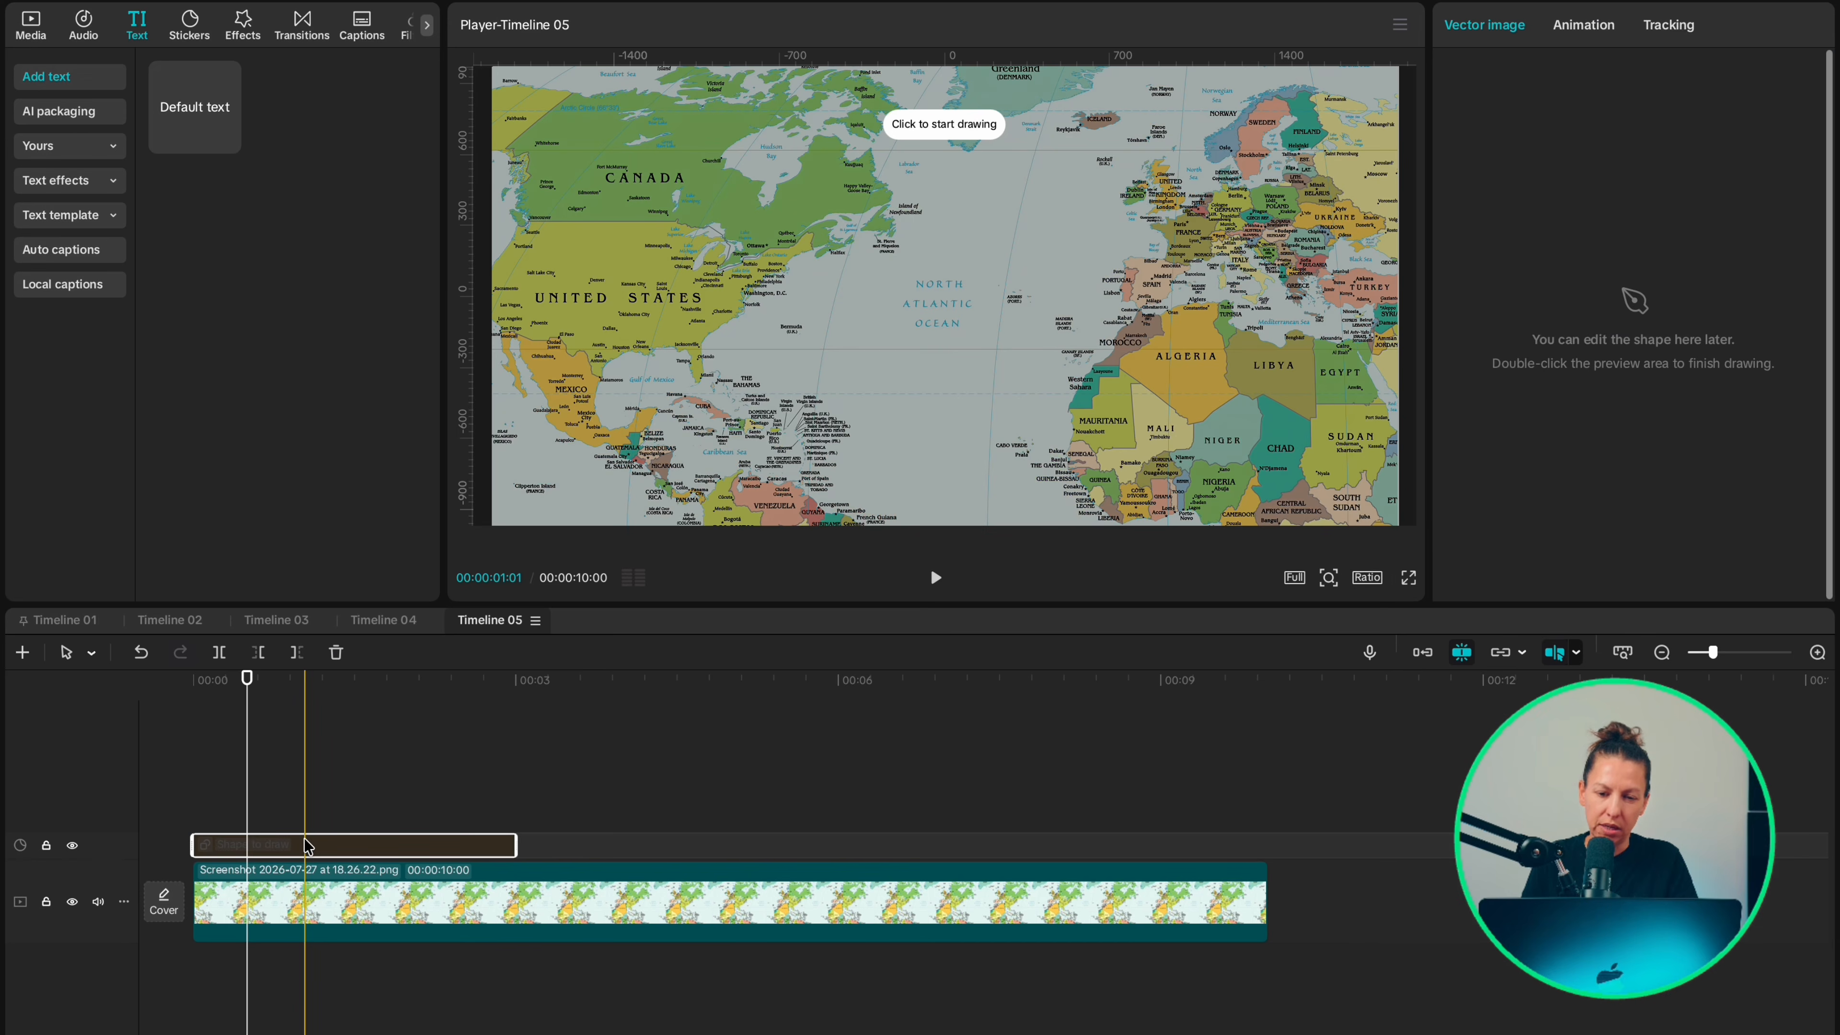
left_click_drag(516, 844, 1268, 844)
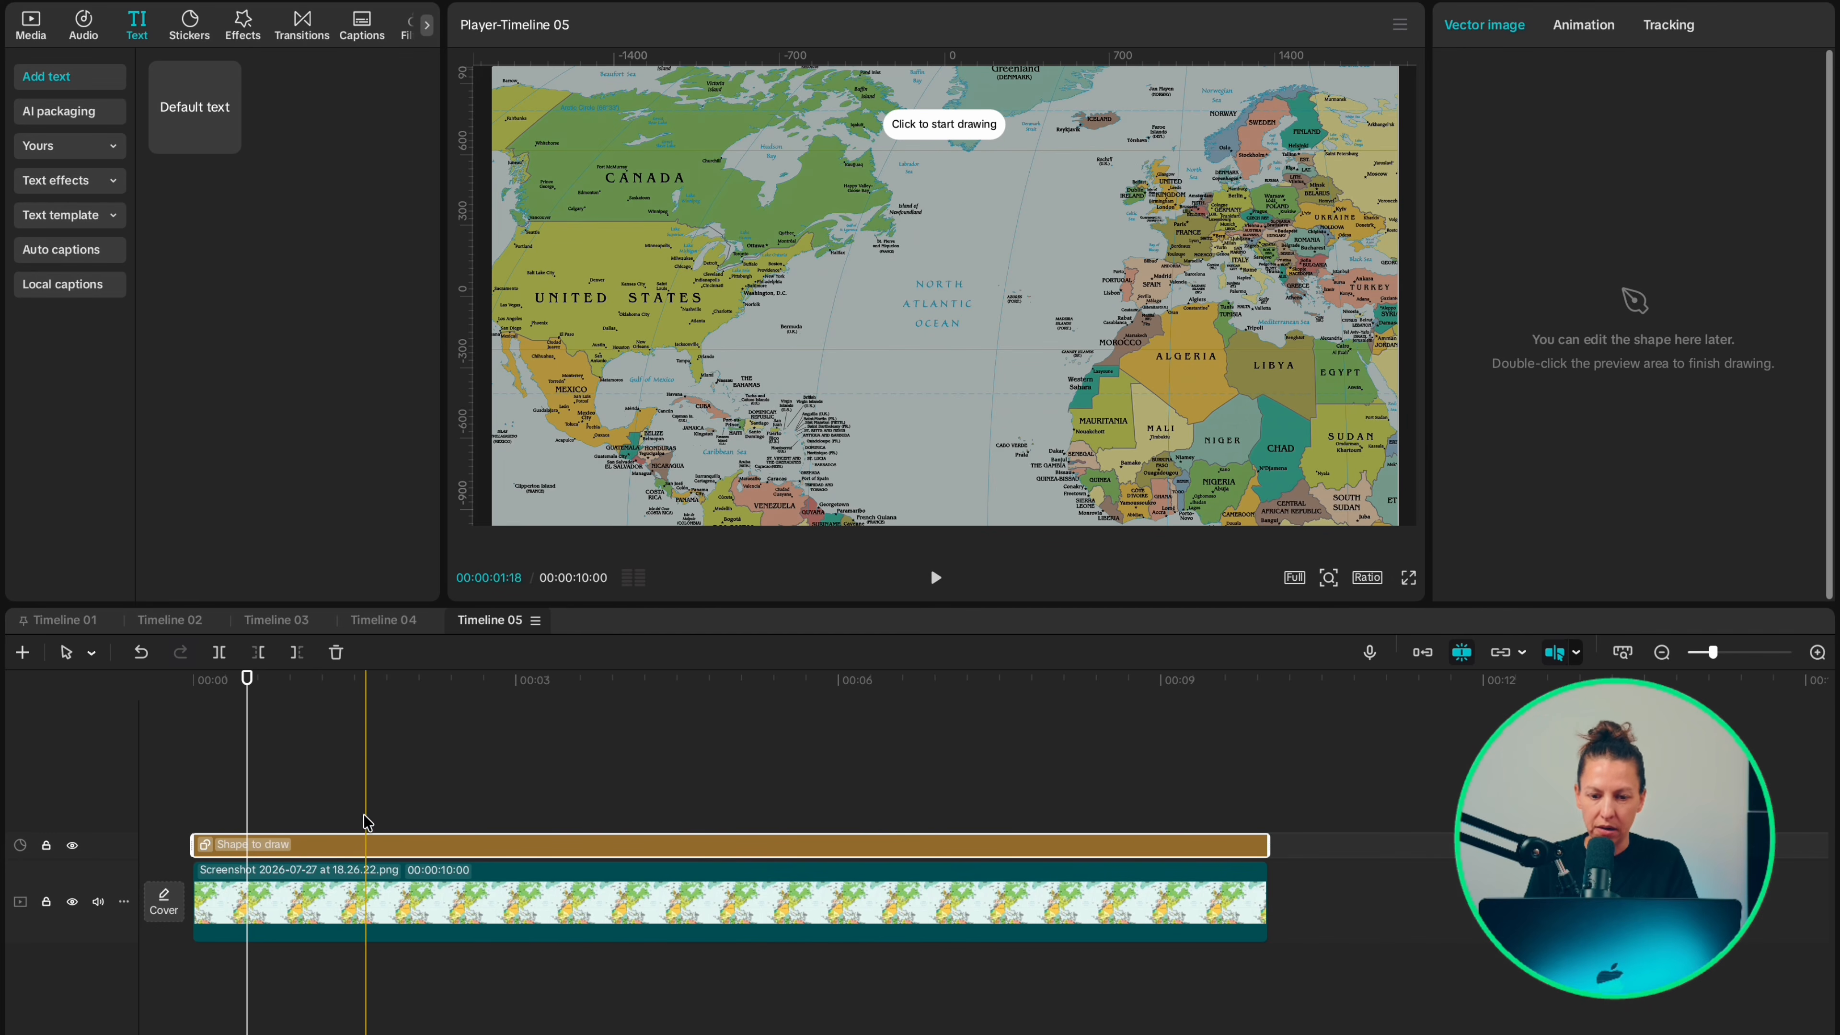
left_click(192, 793)
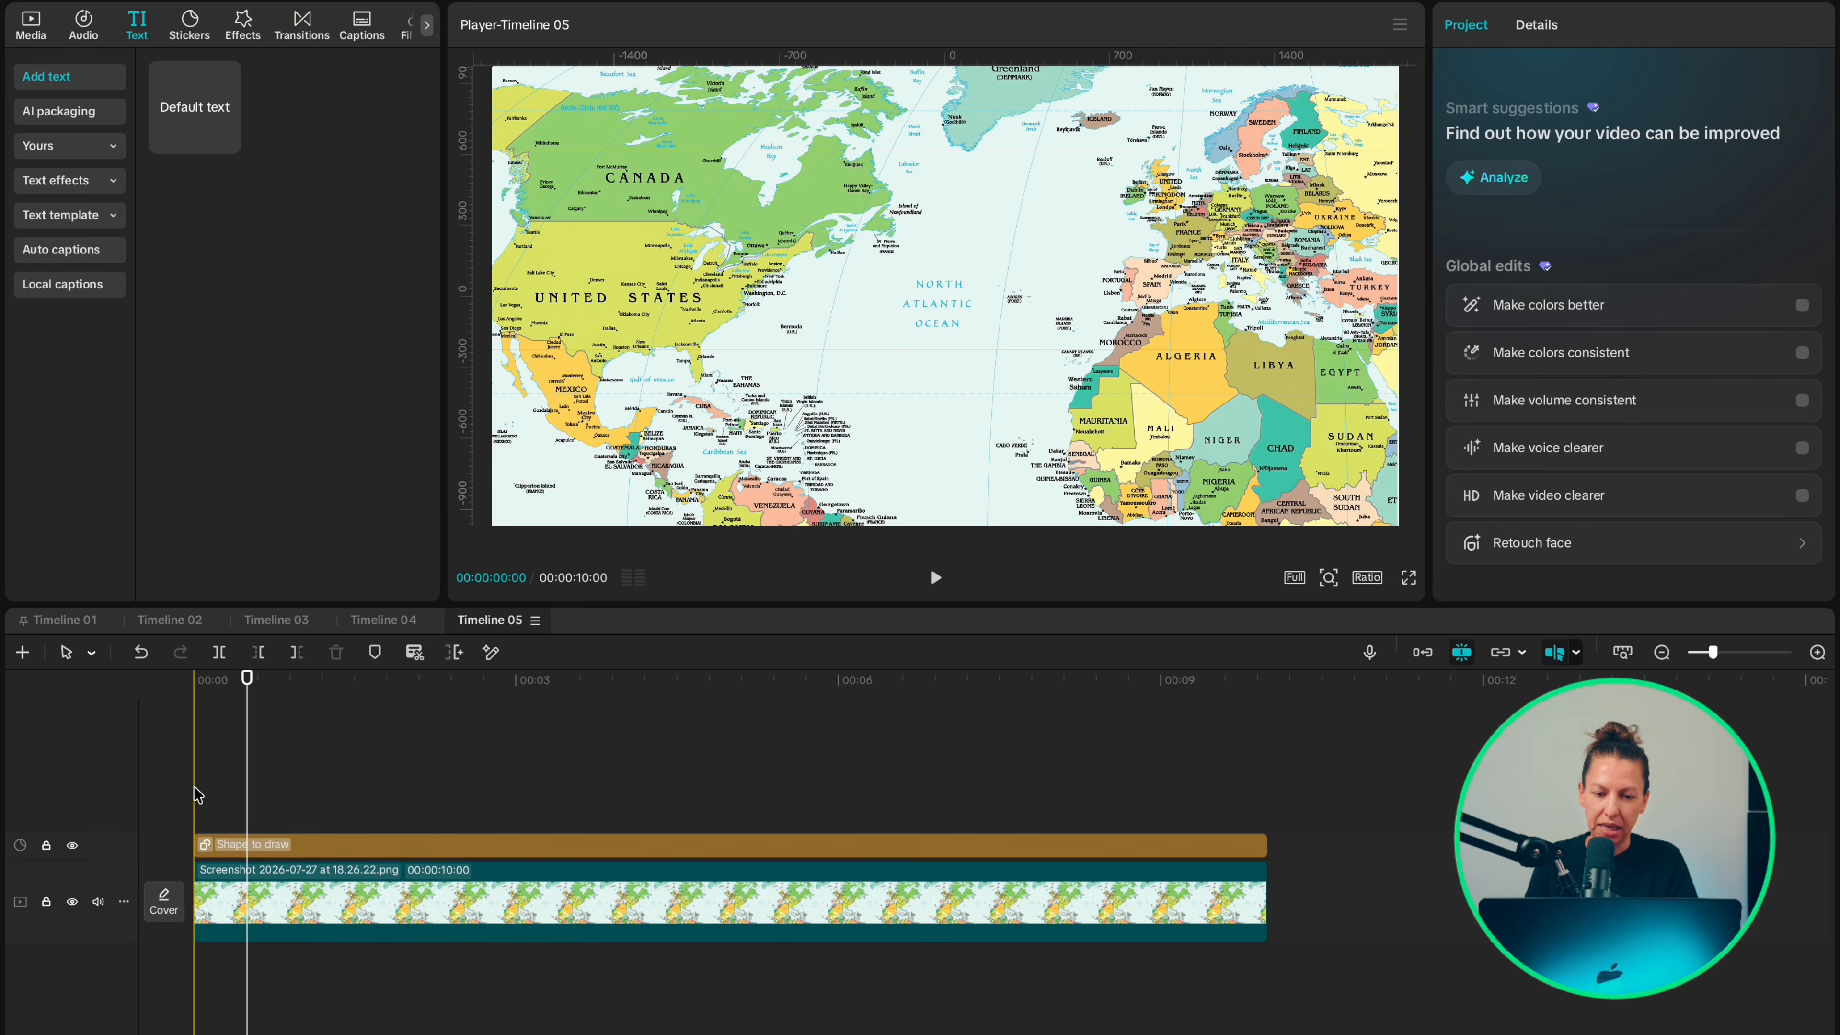
left_click(225, 849)
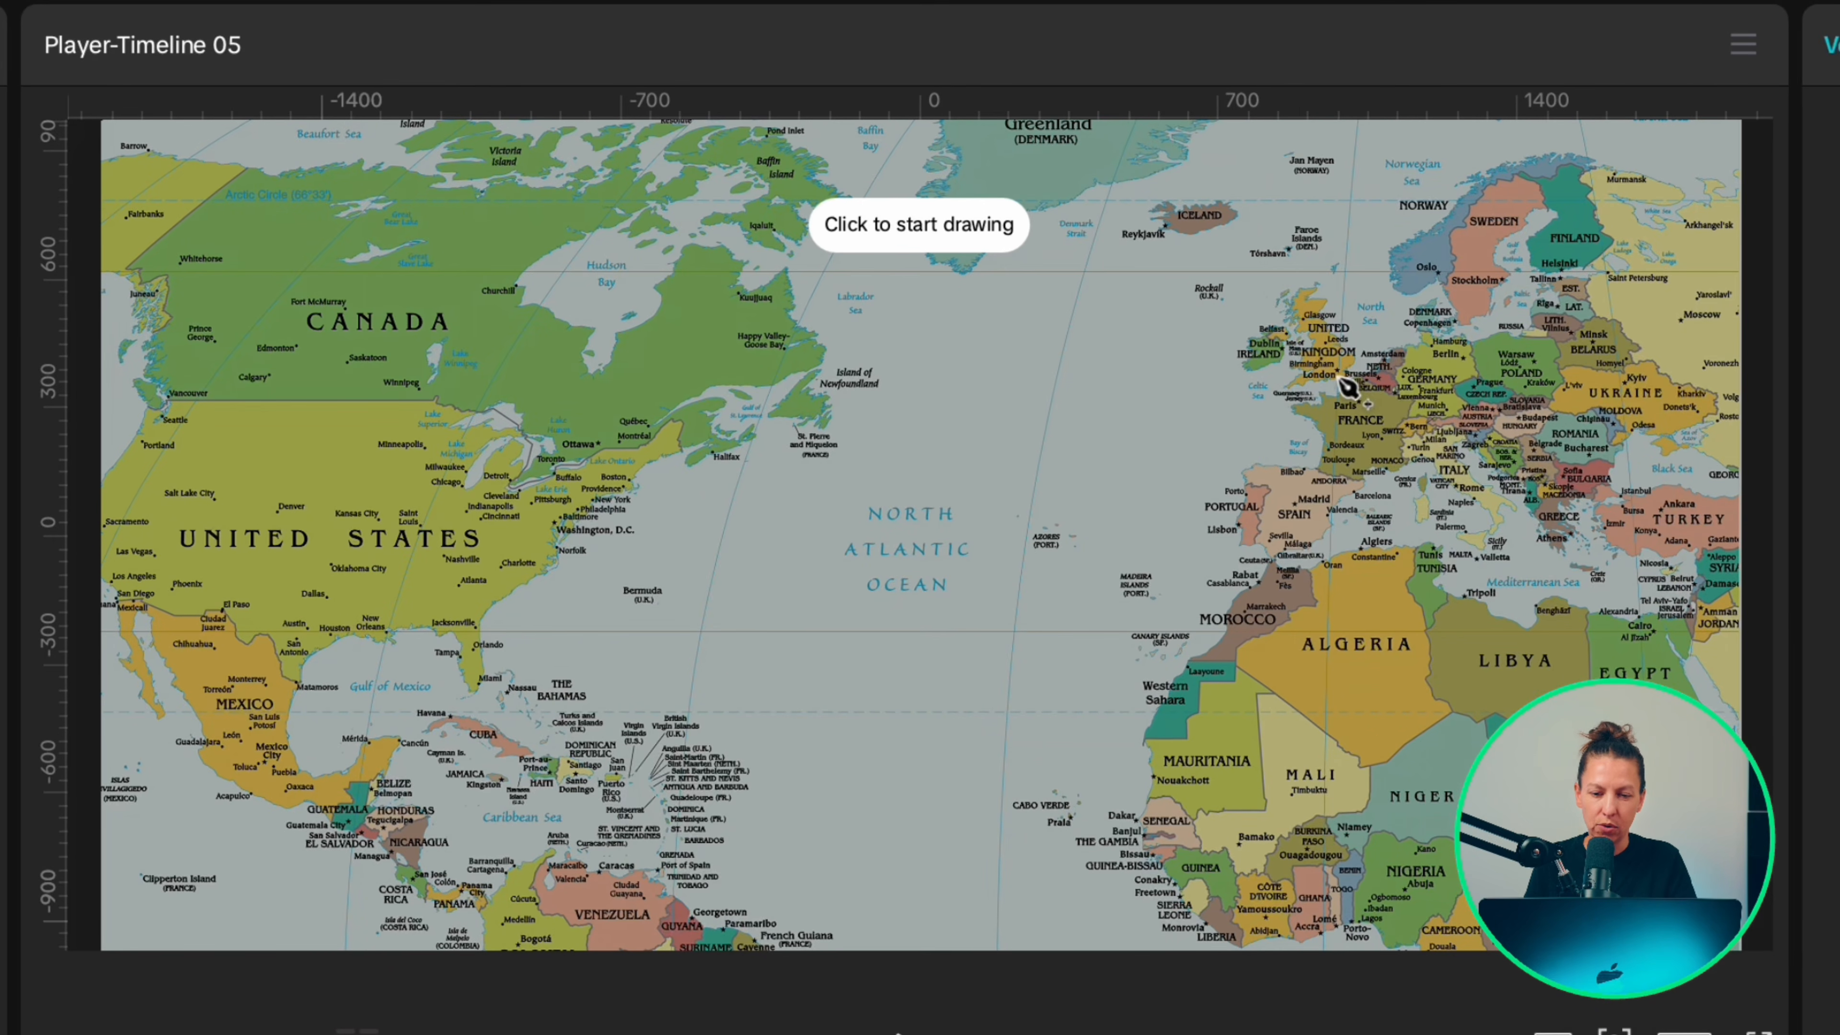
Step: Start the drawn path with a curved anchor point at London on the map
scroll(1348, 387, "up", 5)
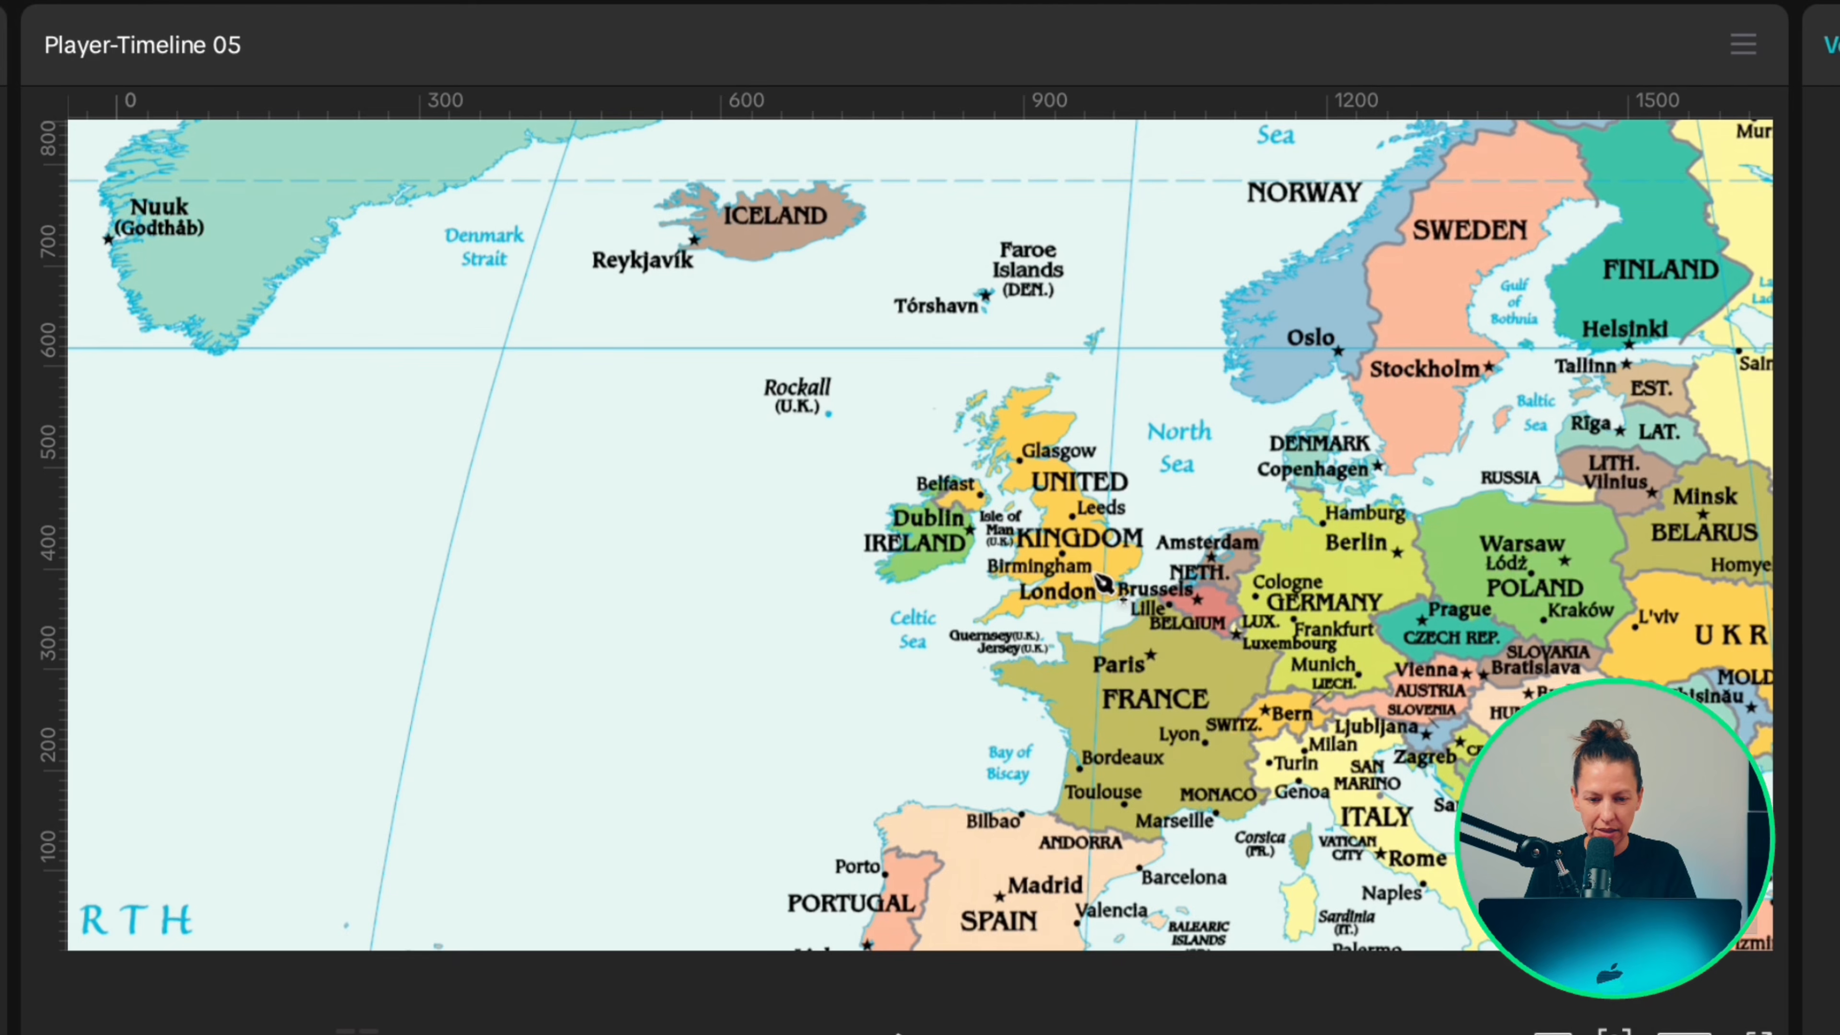
left_click_drag(1100, 579, 1117, 620)
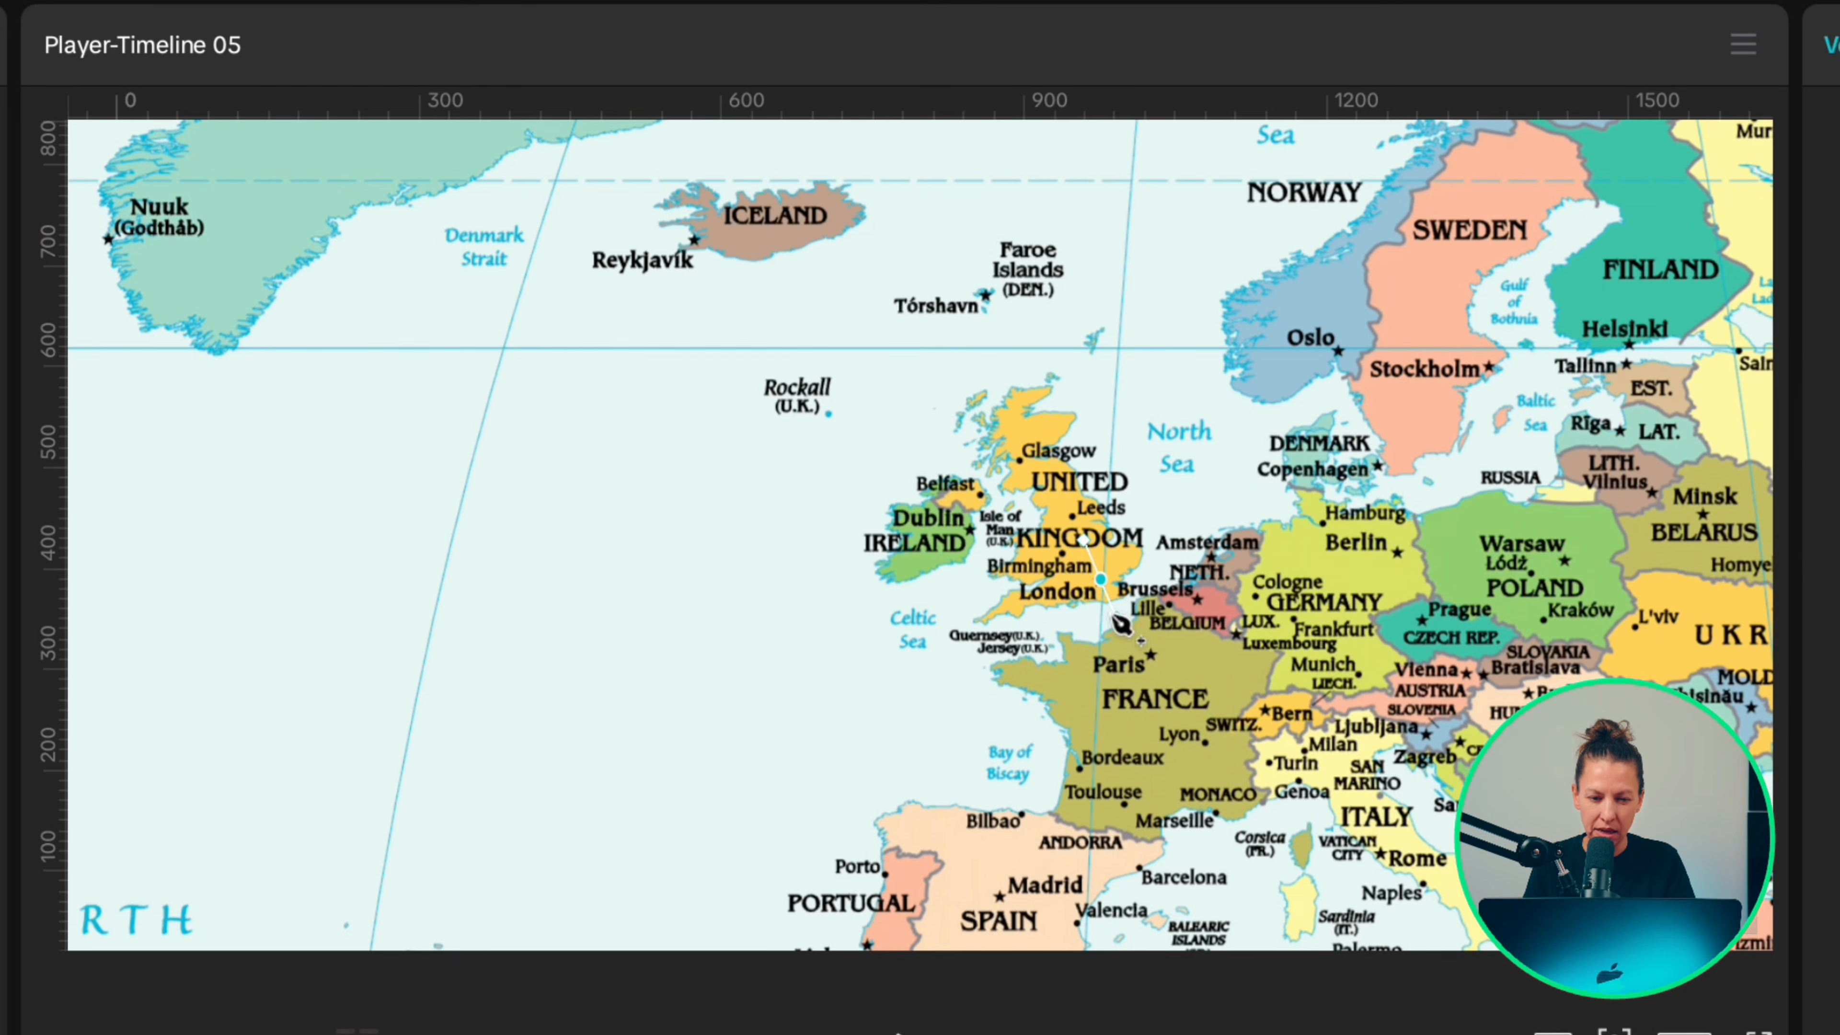
left_click_drag(1122, 622, 1321, 731)
Step: End the drawn path at New York and adjust its curve into a high arc over the North Atlantic
scroll(850, 710, "left", 5)
scroll(849, 710, "left", 10)
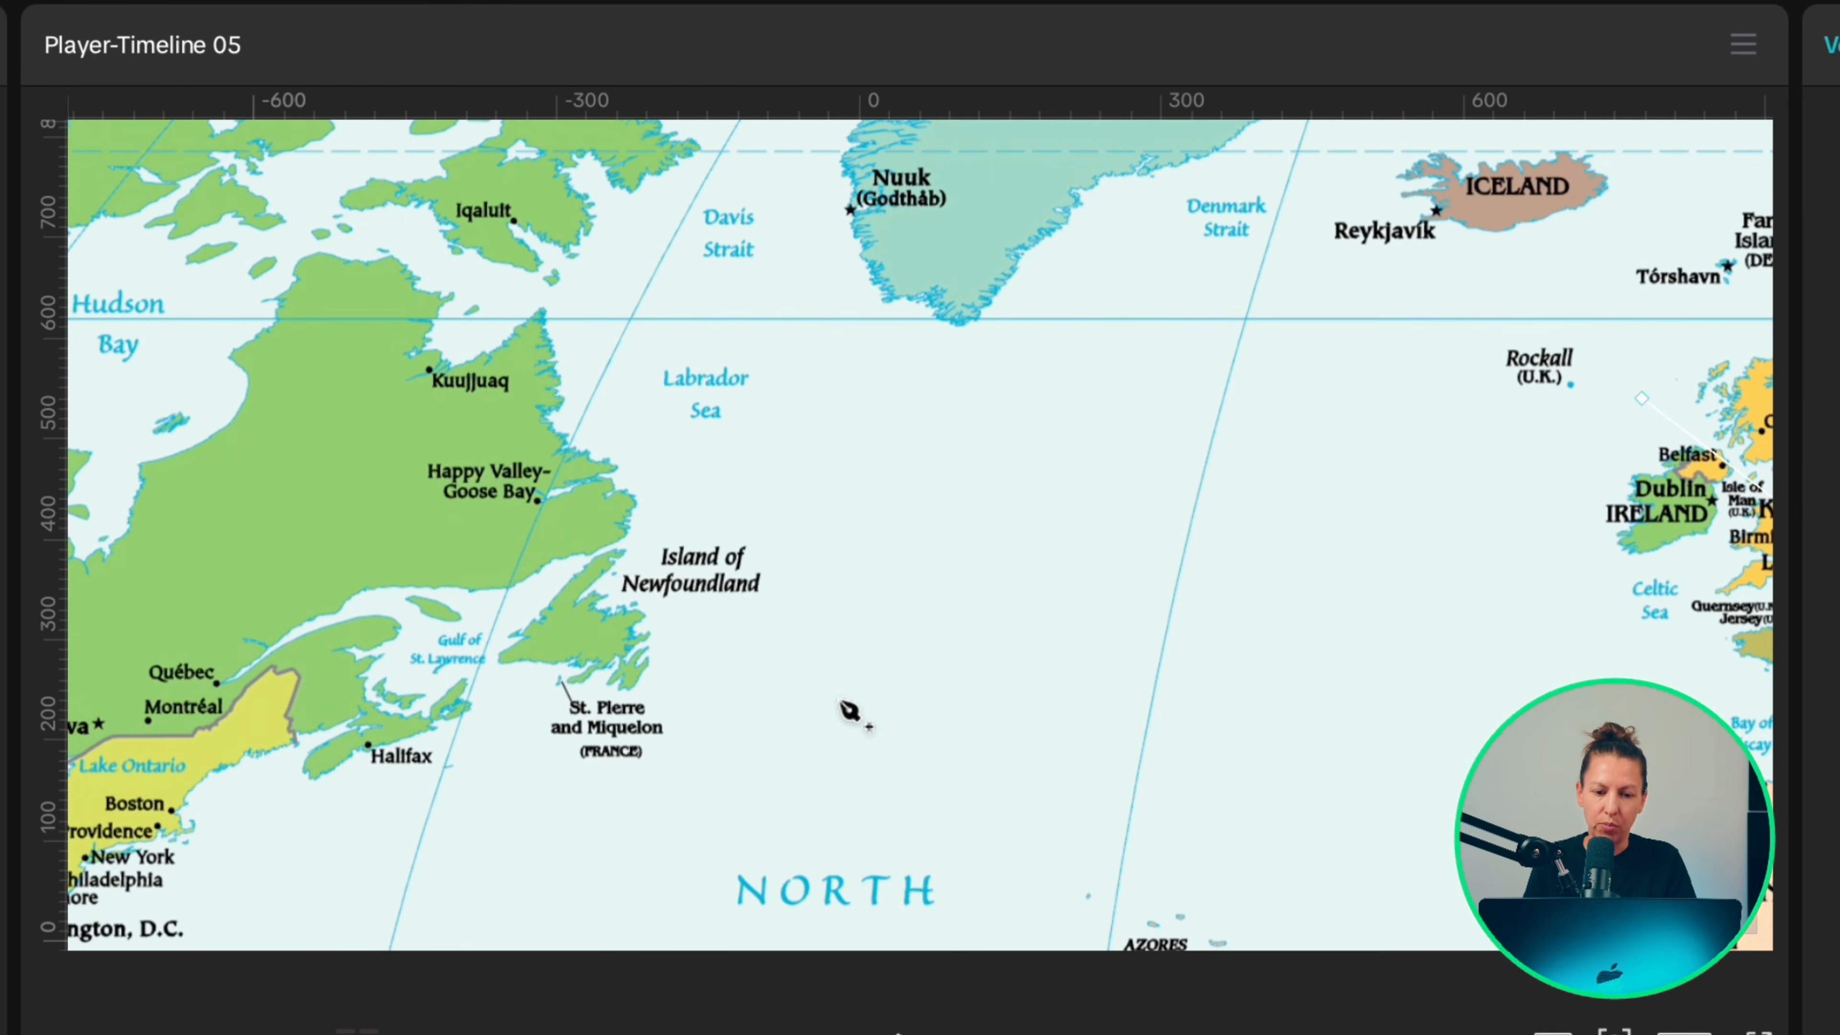
scroll(849, 711, "down", 3)
scroll(849, 710, "left", 4)
scroll(849, 710, "down", 1)
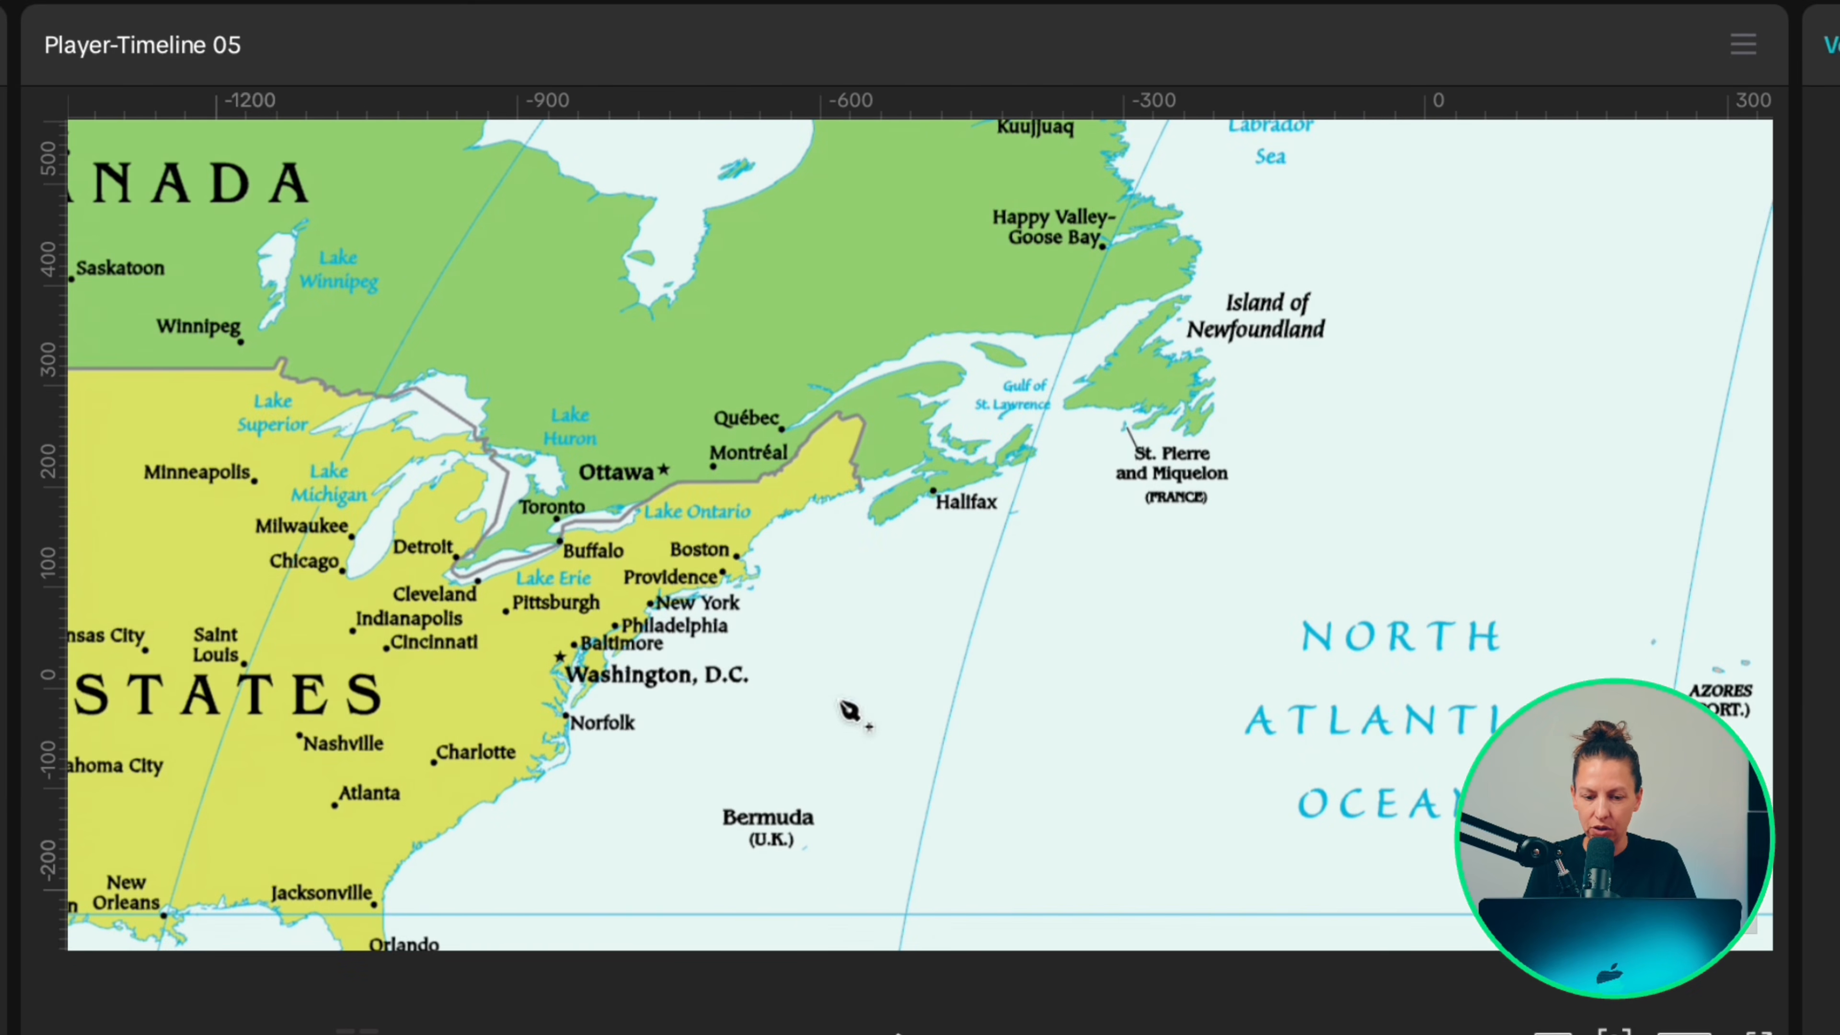
left_click(652, 601)
scroll(600, 772, "down", 6)
scroll(600, 773, "right", 4)
left_click_drag(1498, 429, 1318, 282)
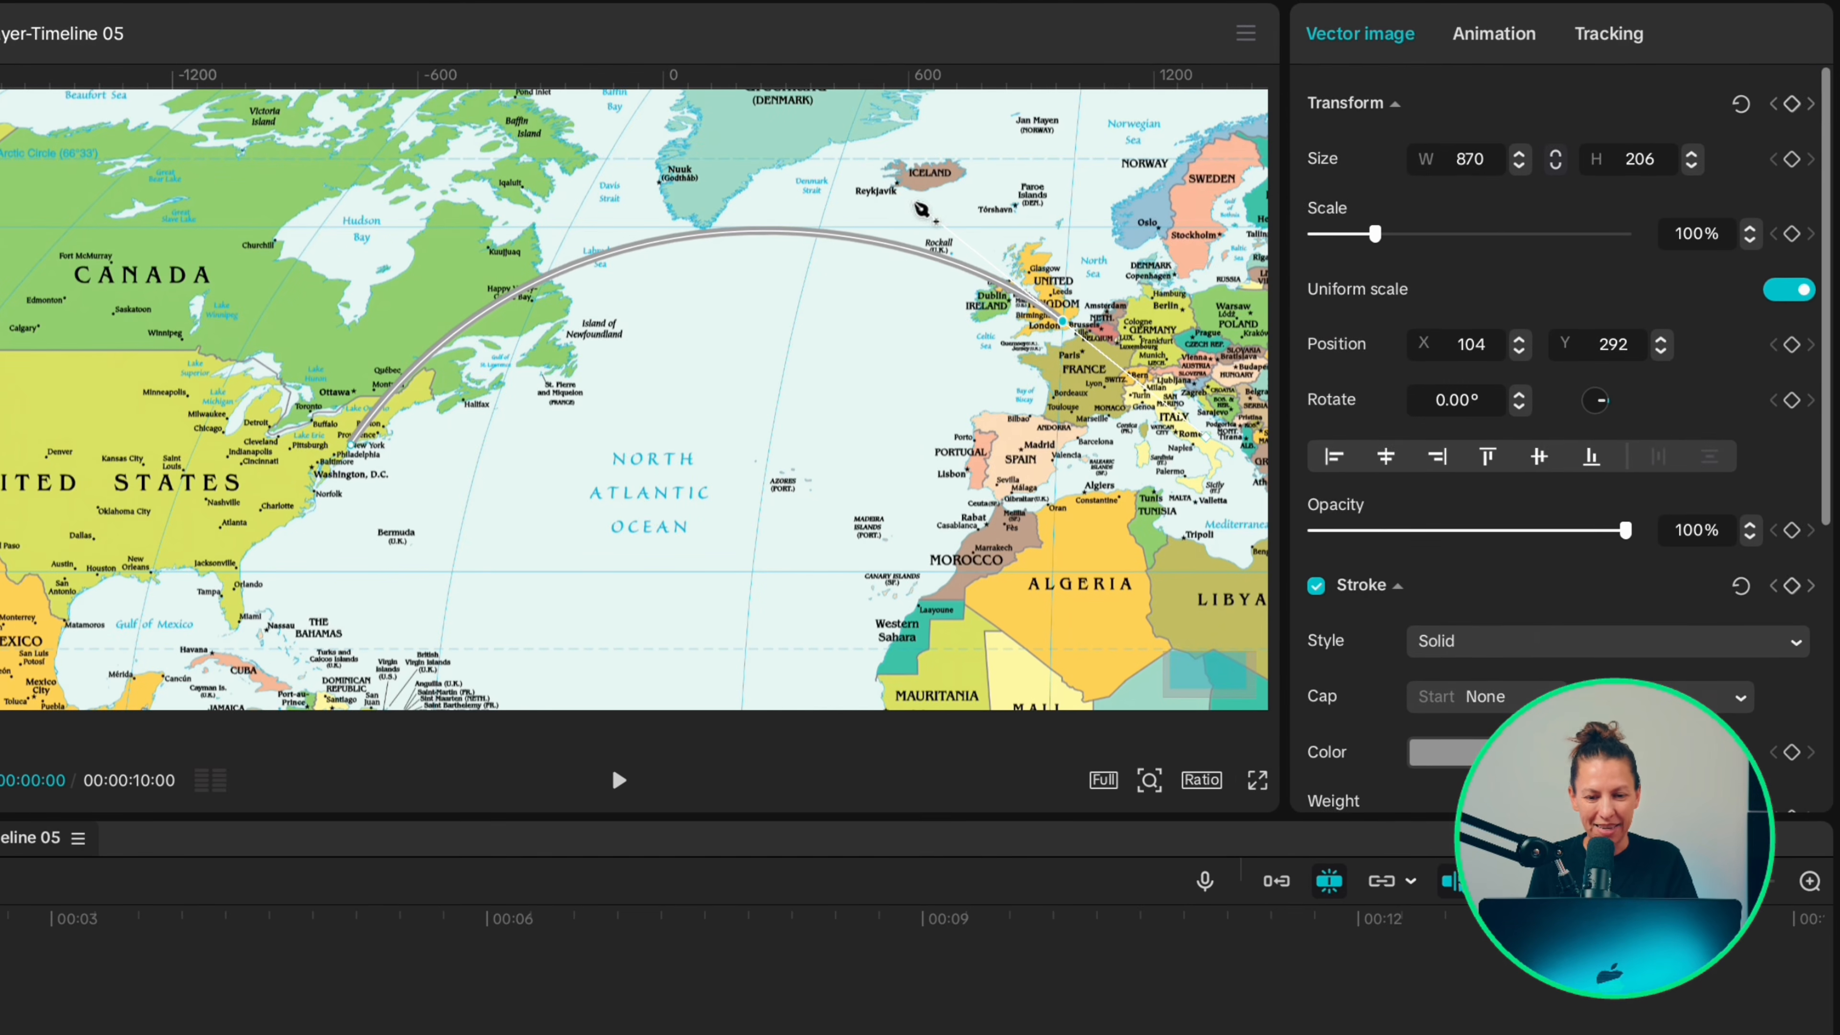
Step: Set the line's stroke color to red (CA0000) and its weight to 3
scroll(1553, 583, "down", 5)
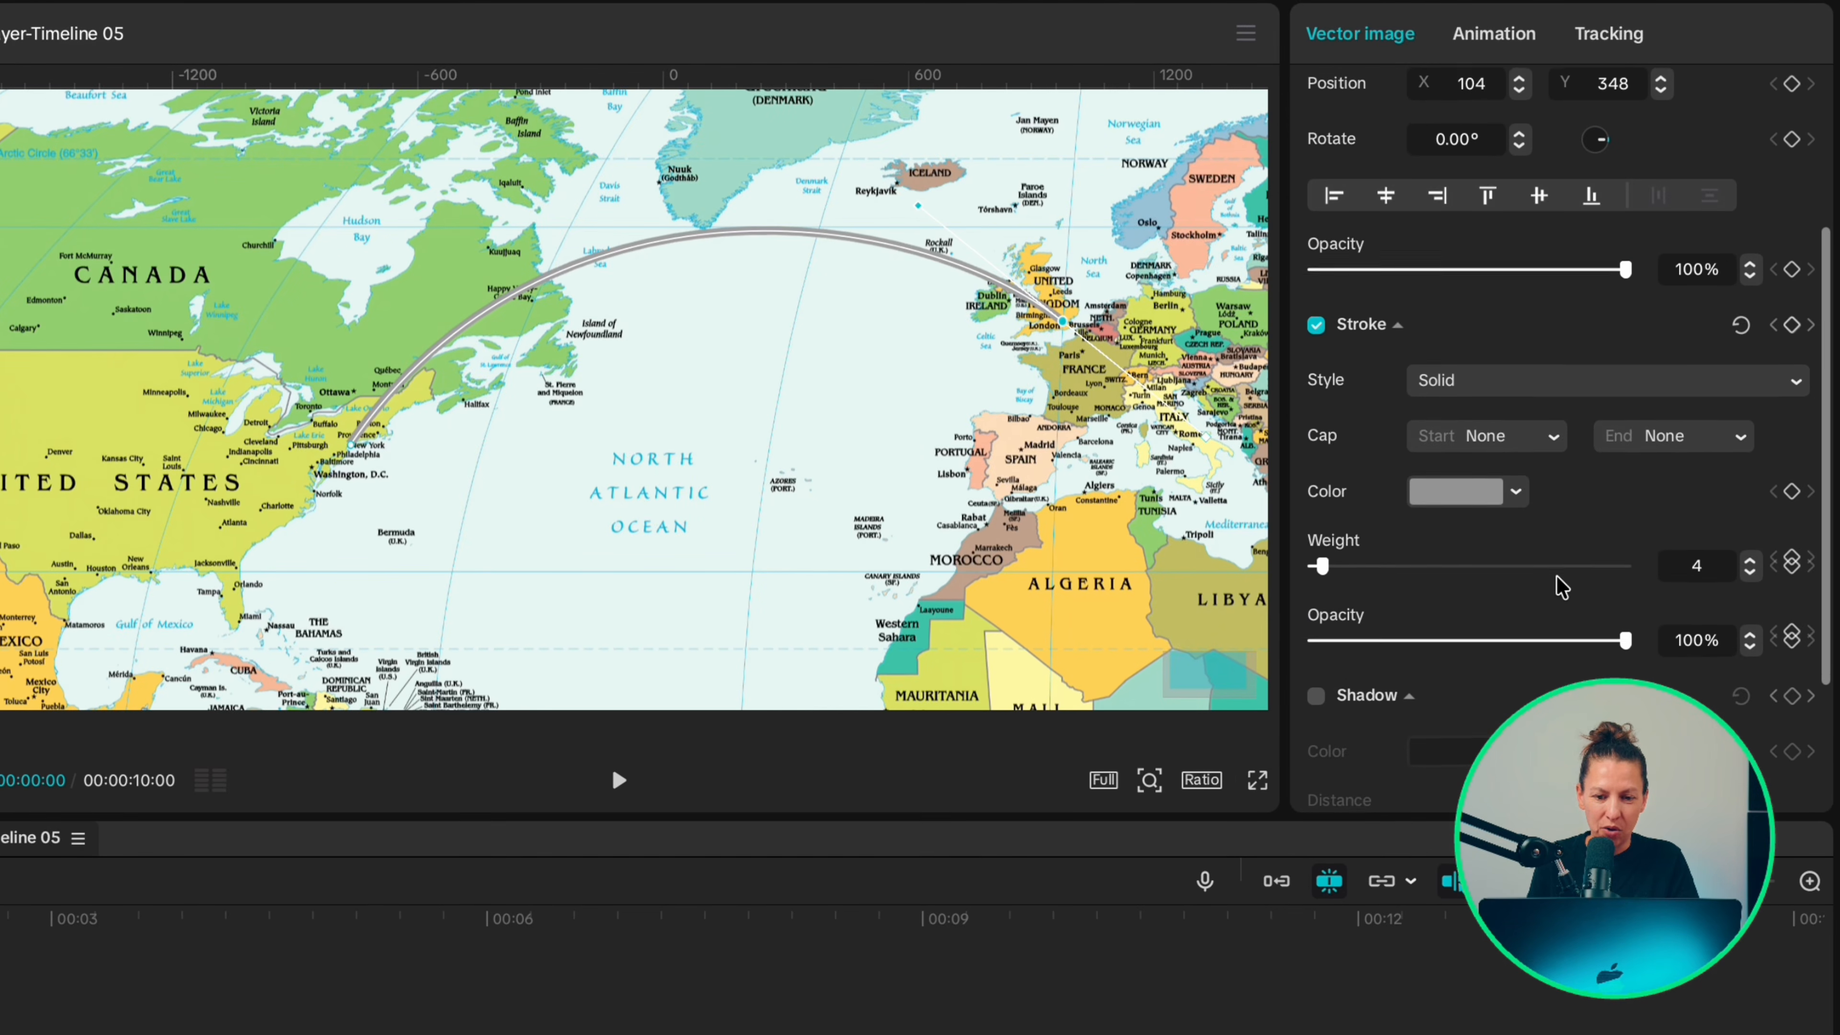
left_click(1516, 492)
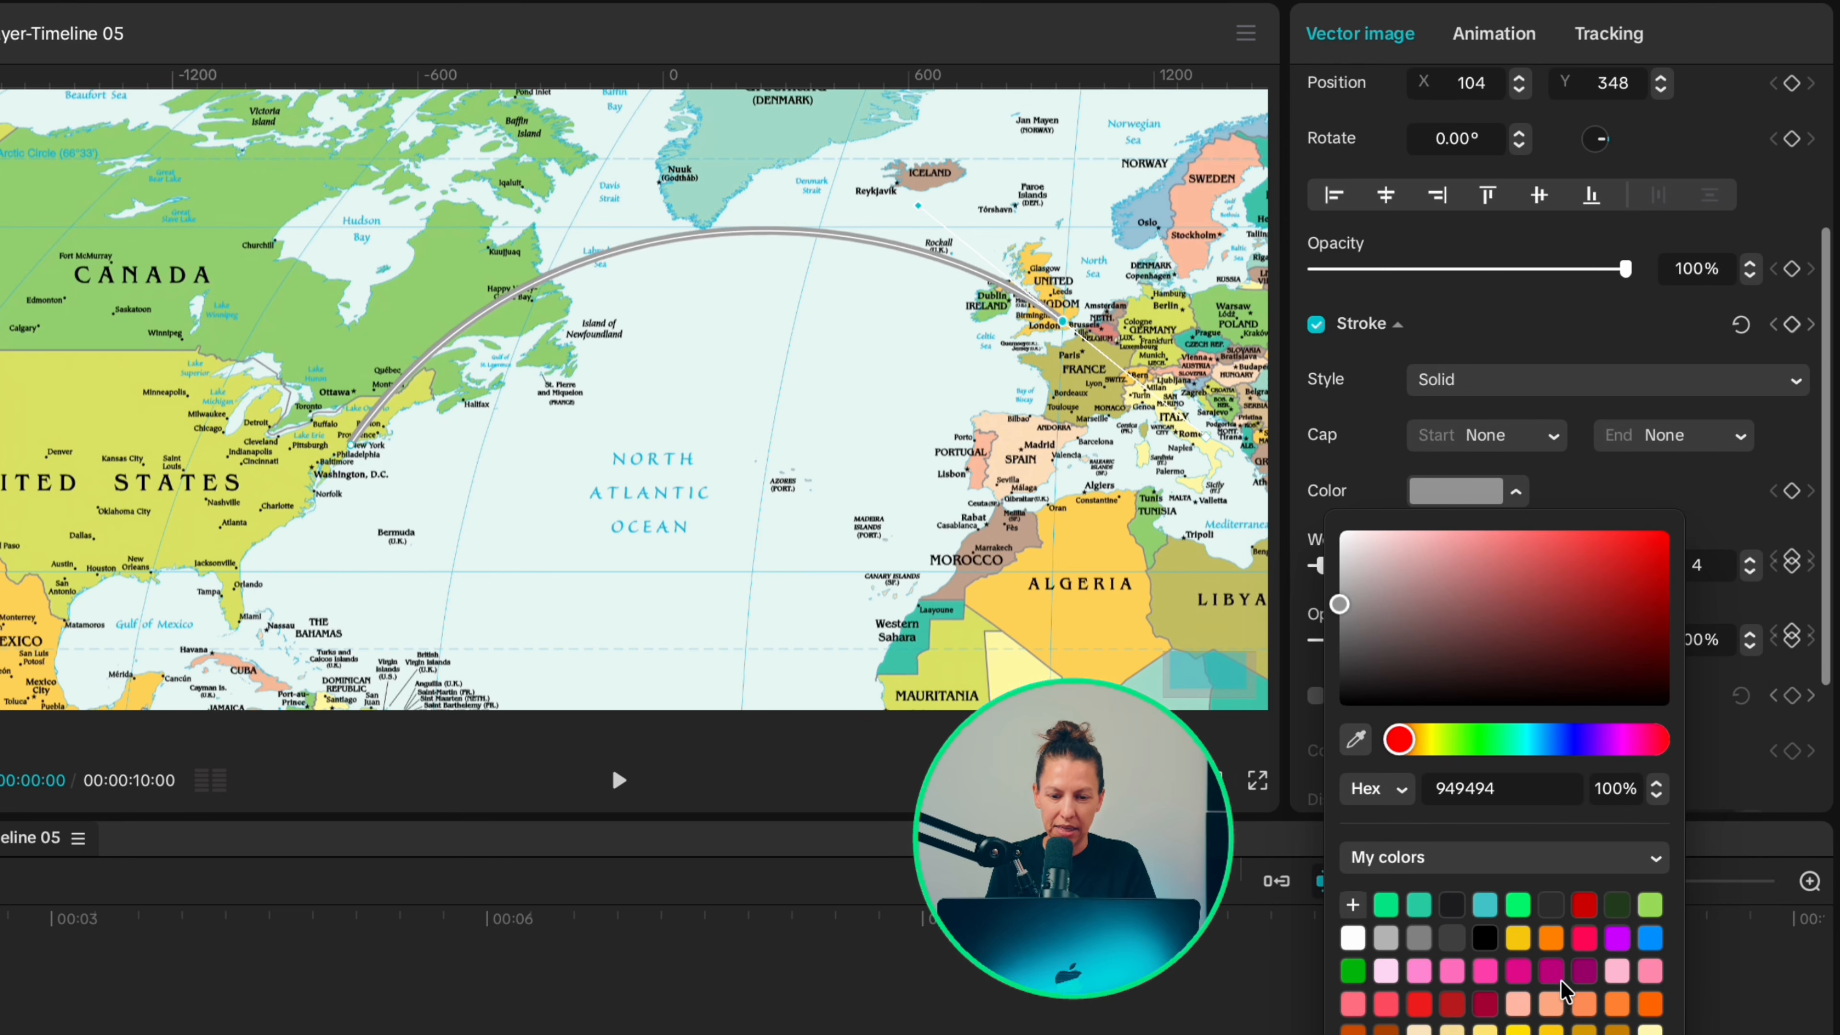
left_click(1585, 906)
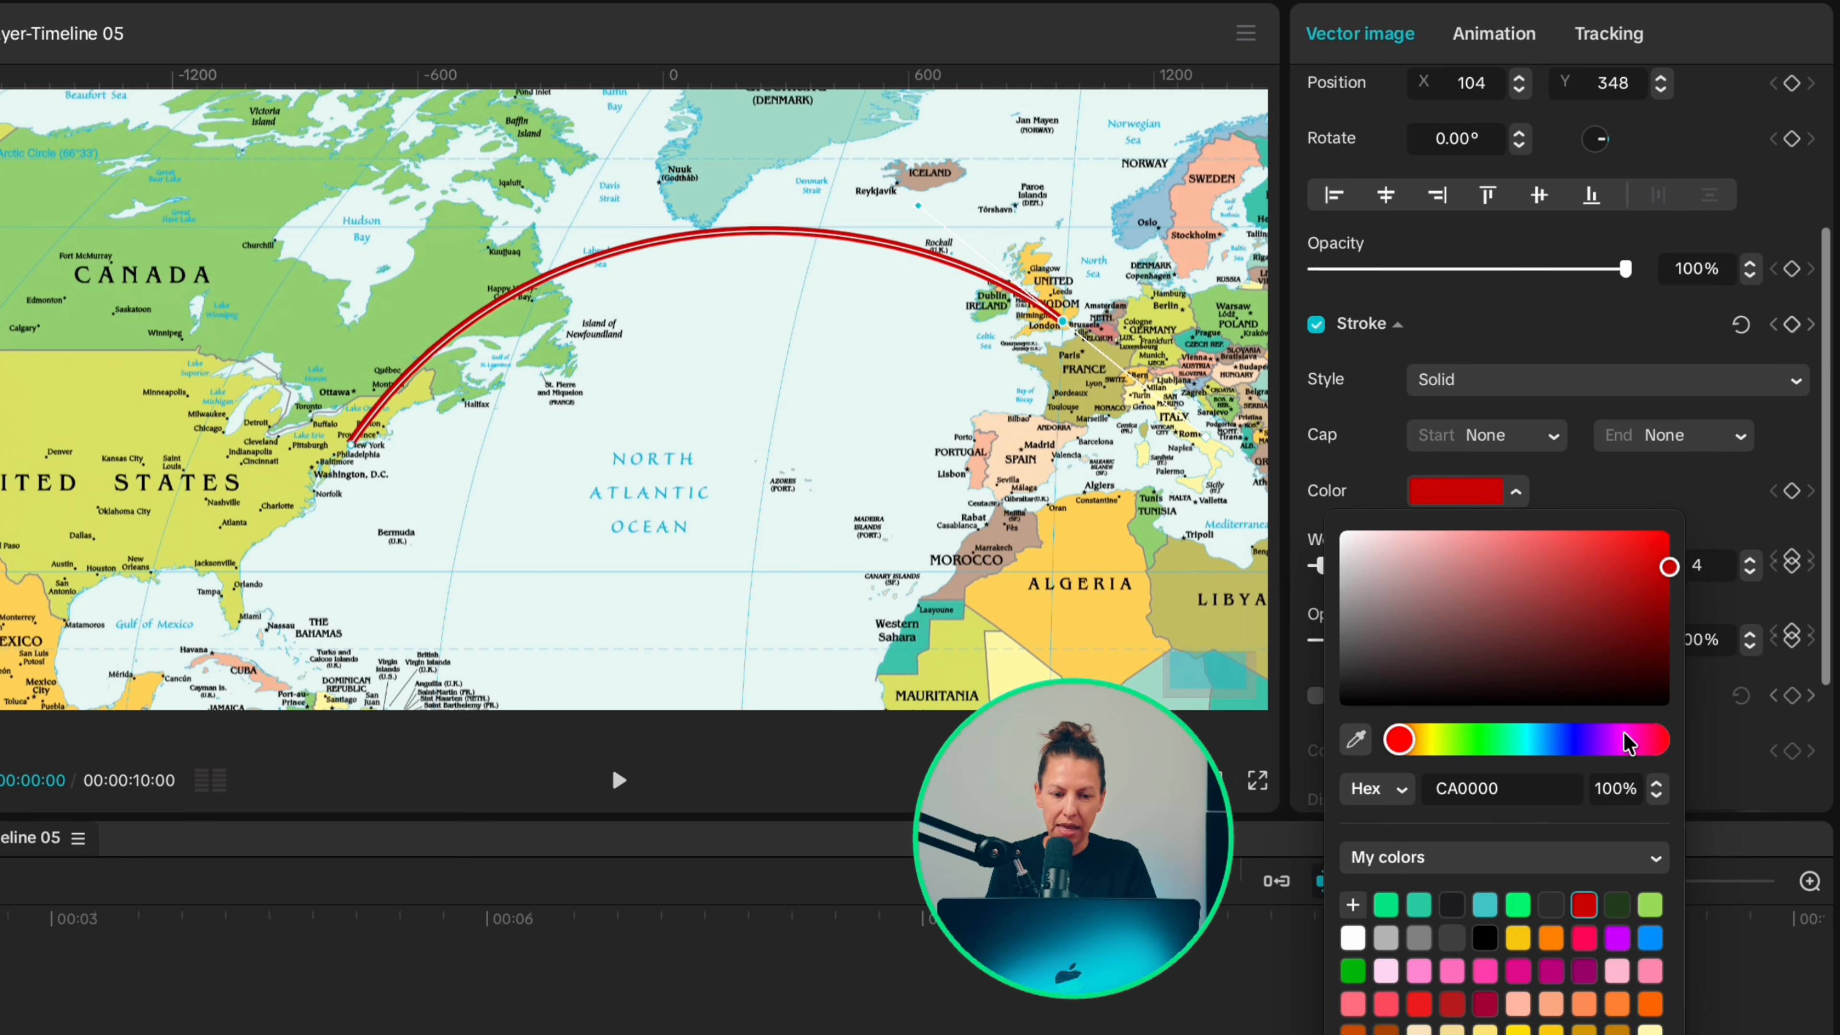
left_click(1620, 500)
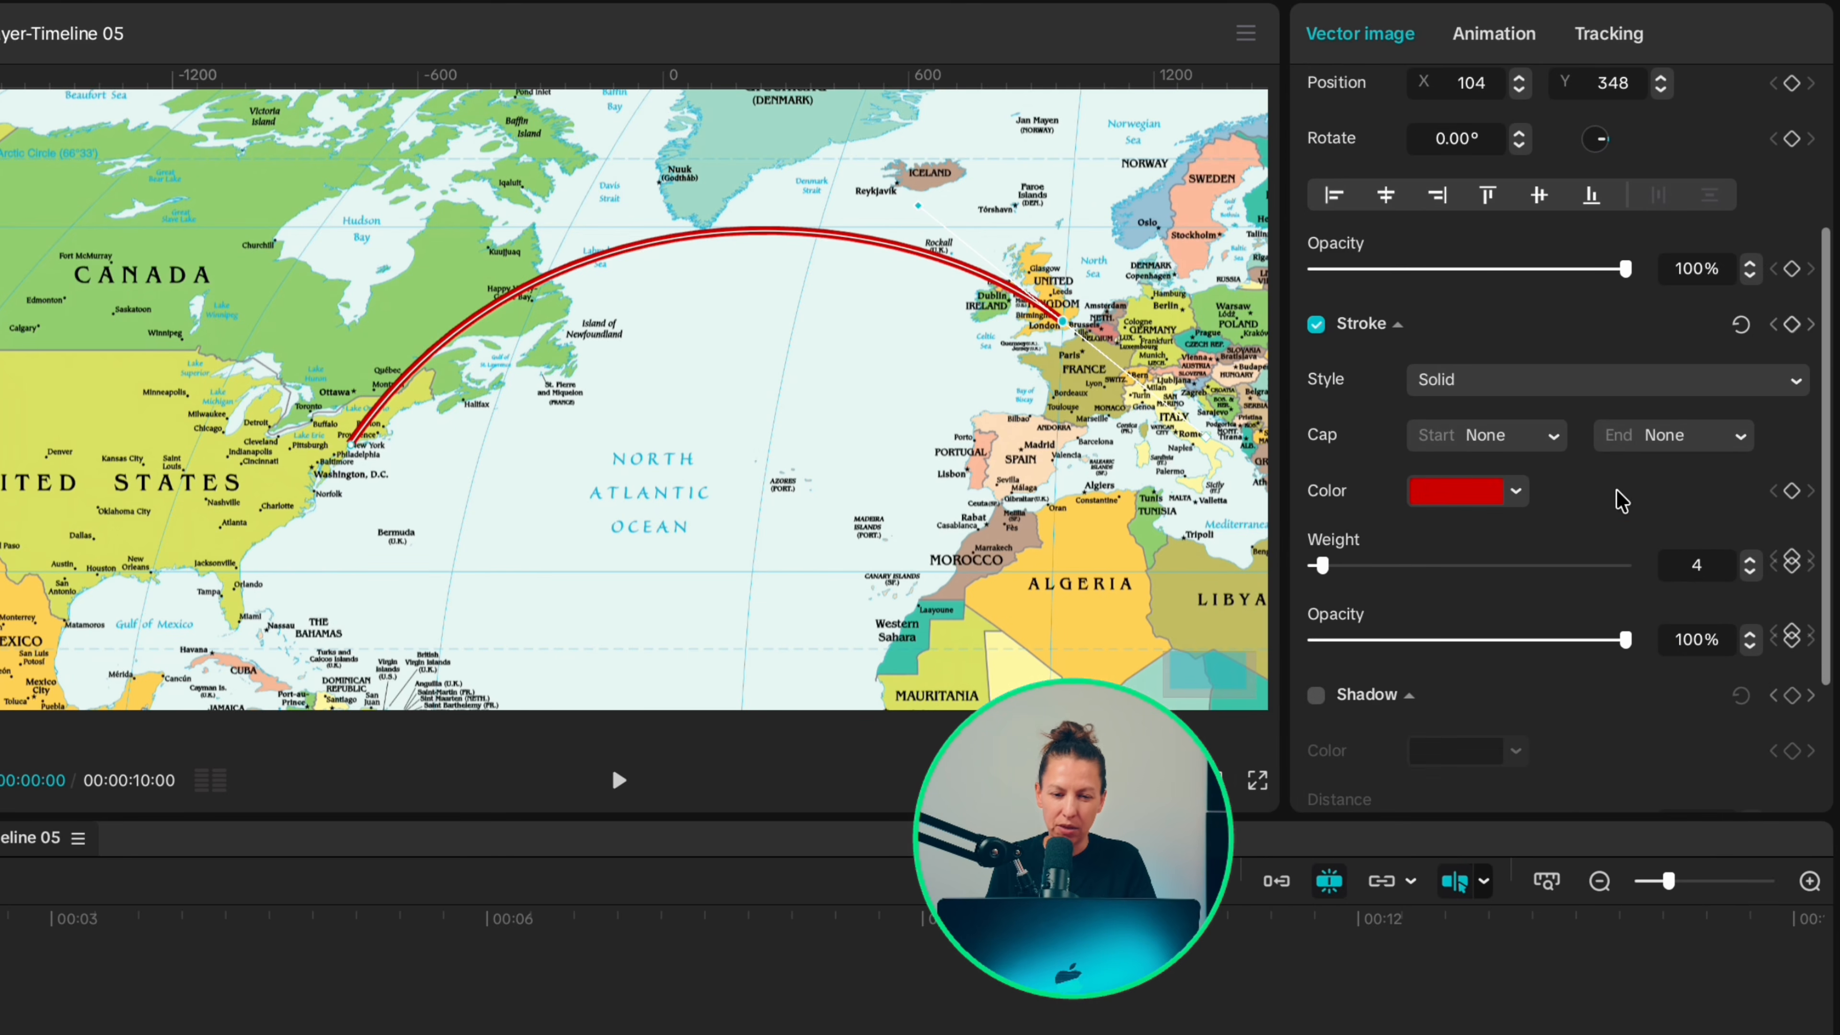
left_click(1749, 572)
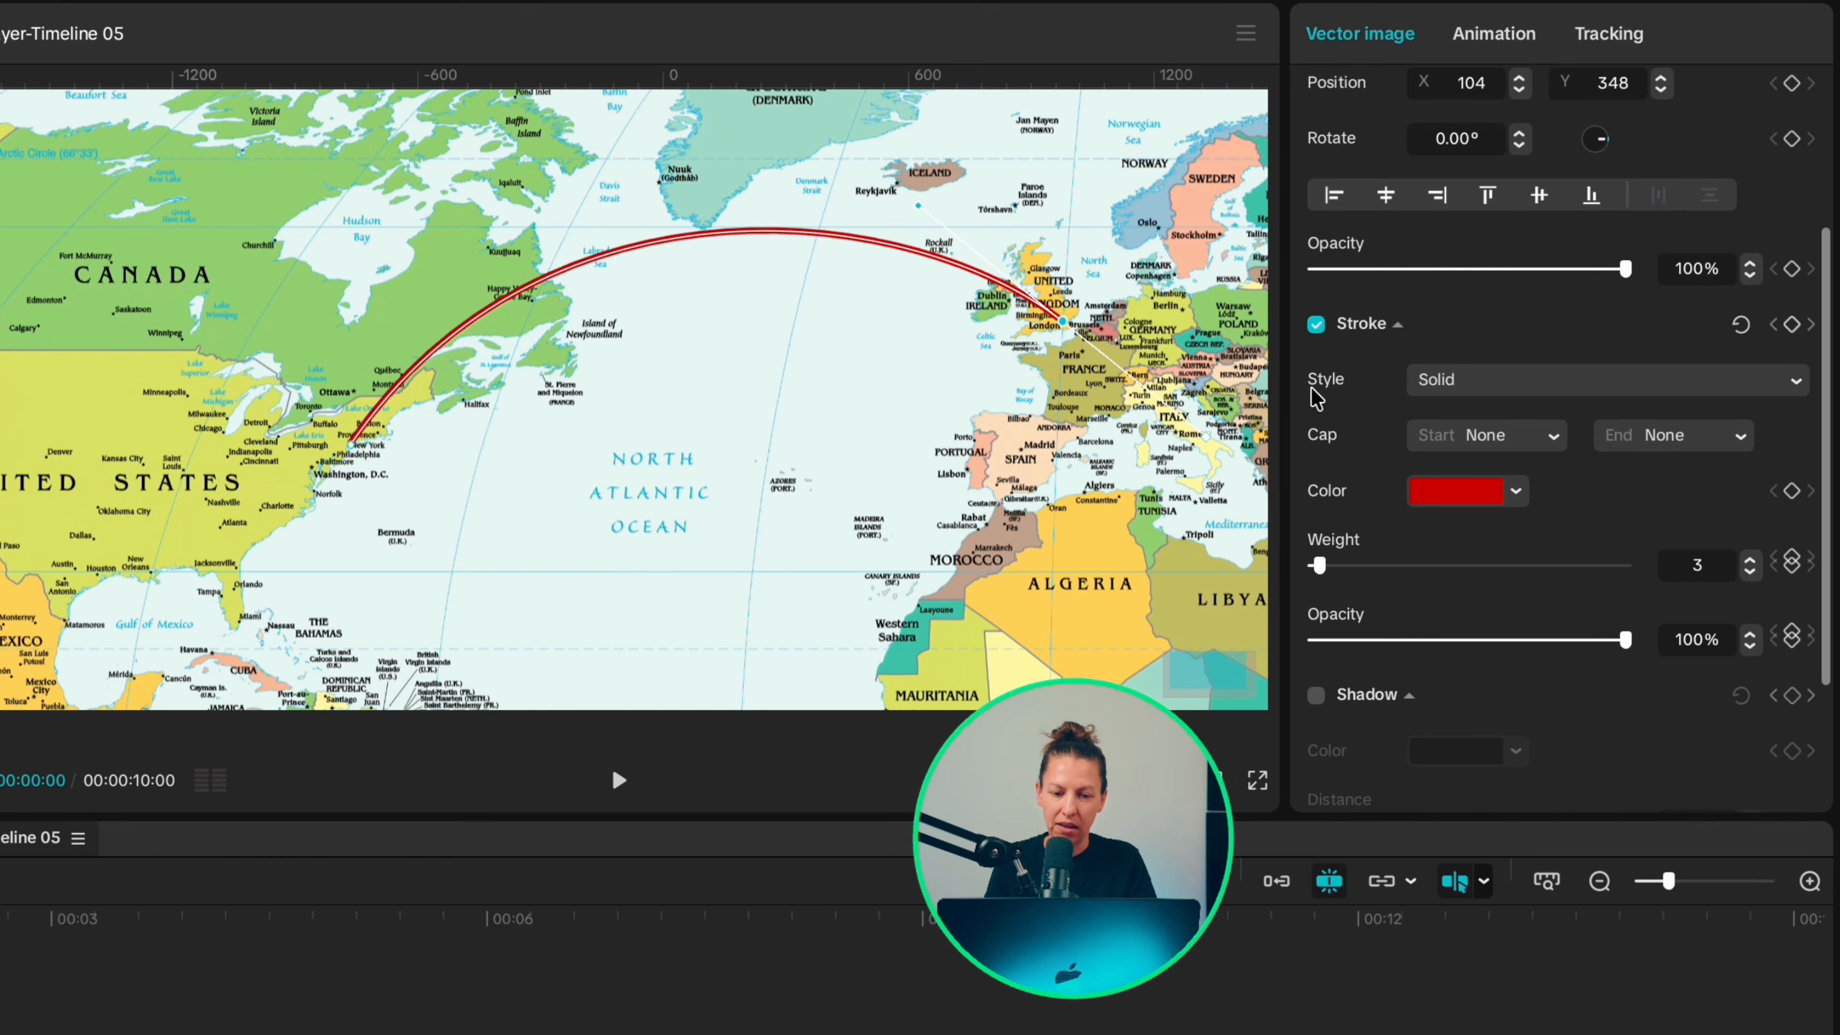
Step: Try the Dashed and Dotted stroke styles on the line and switch back to Solid
left_click(1772, 378)
left_click(1553, 482)
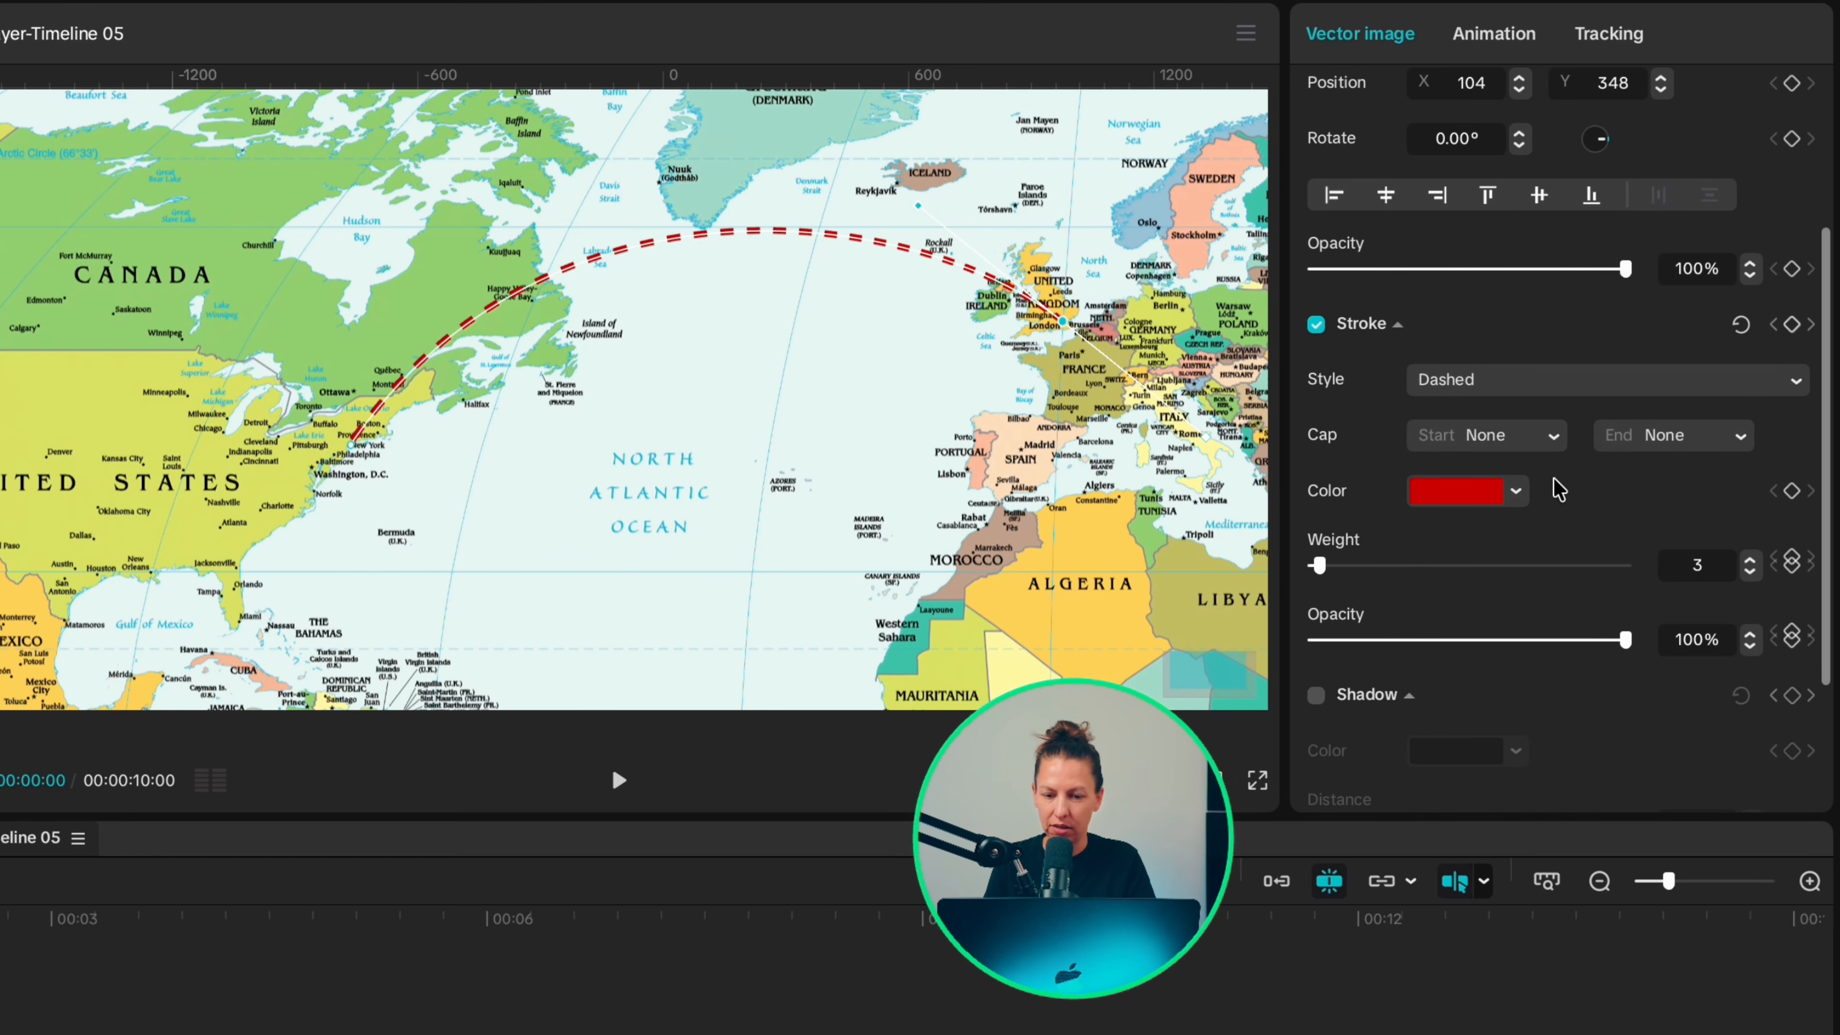
left_click(1565, 379)
left_click(1574, 523)
left_click(1587, 379)
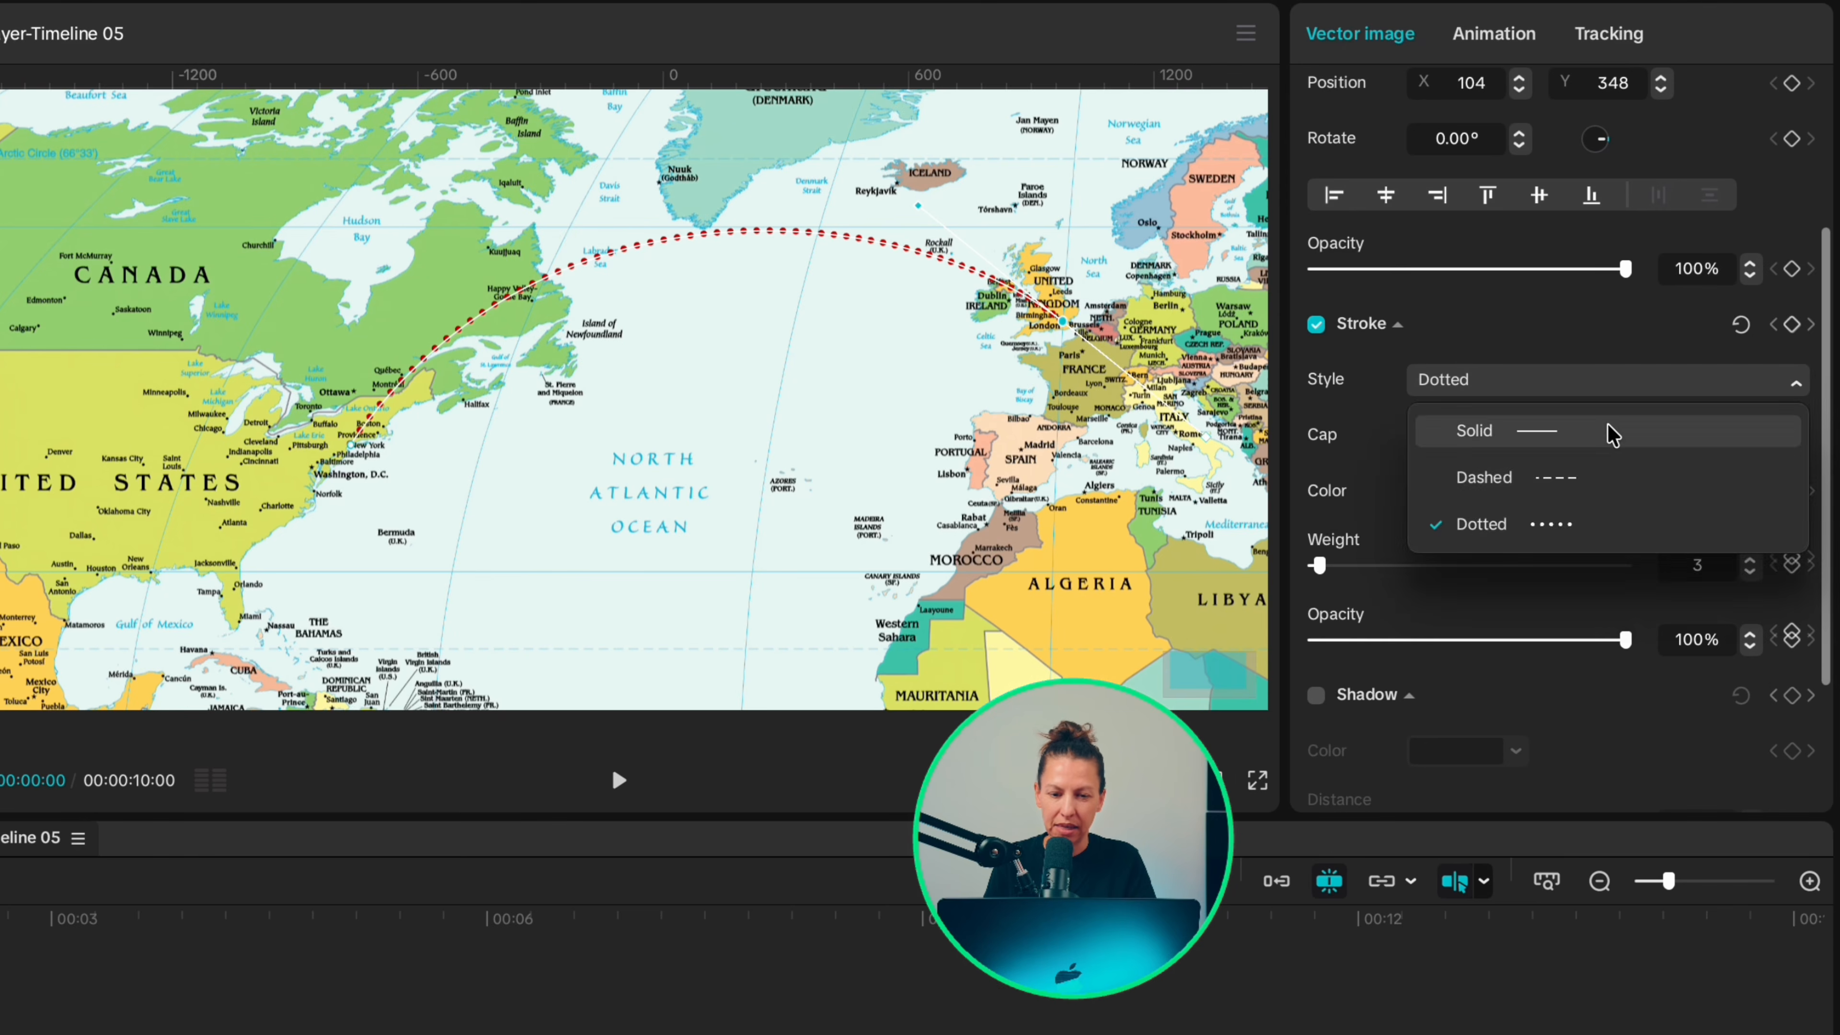
left_click(1600, 435)
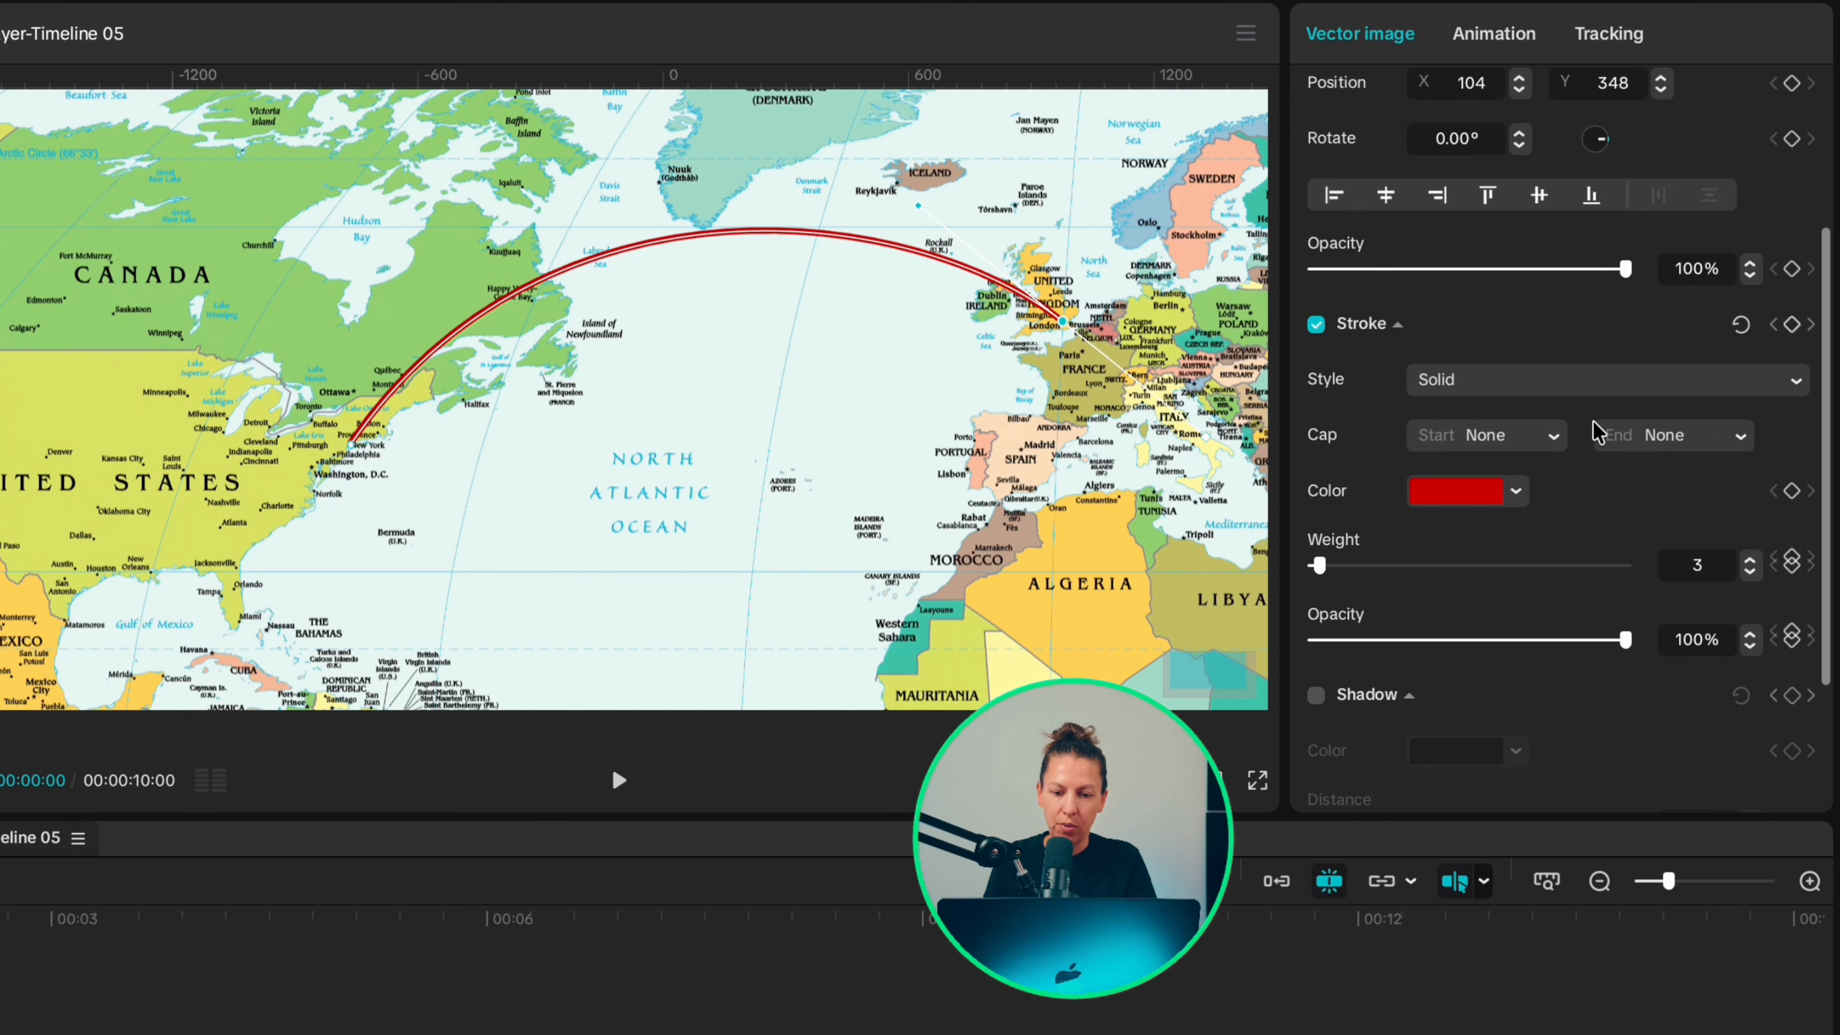
Step: Give the line a Round start cap and an Arrow end cap
left_click(1548, 439)
left_click(1736, 436)
left_click(1536, 435)
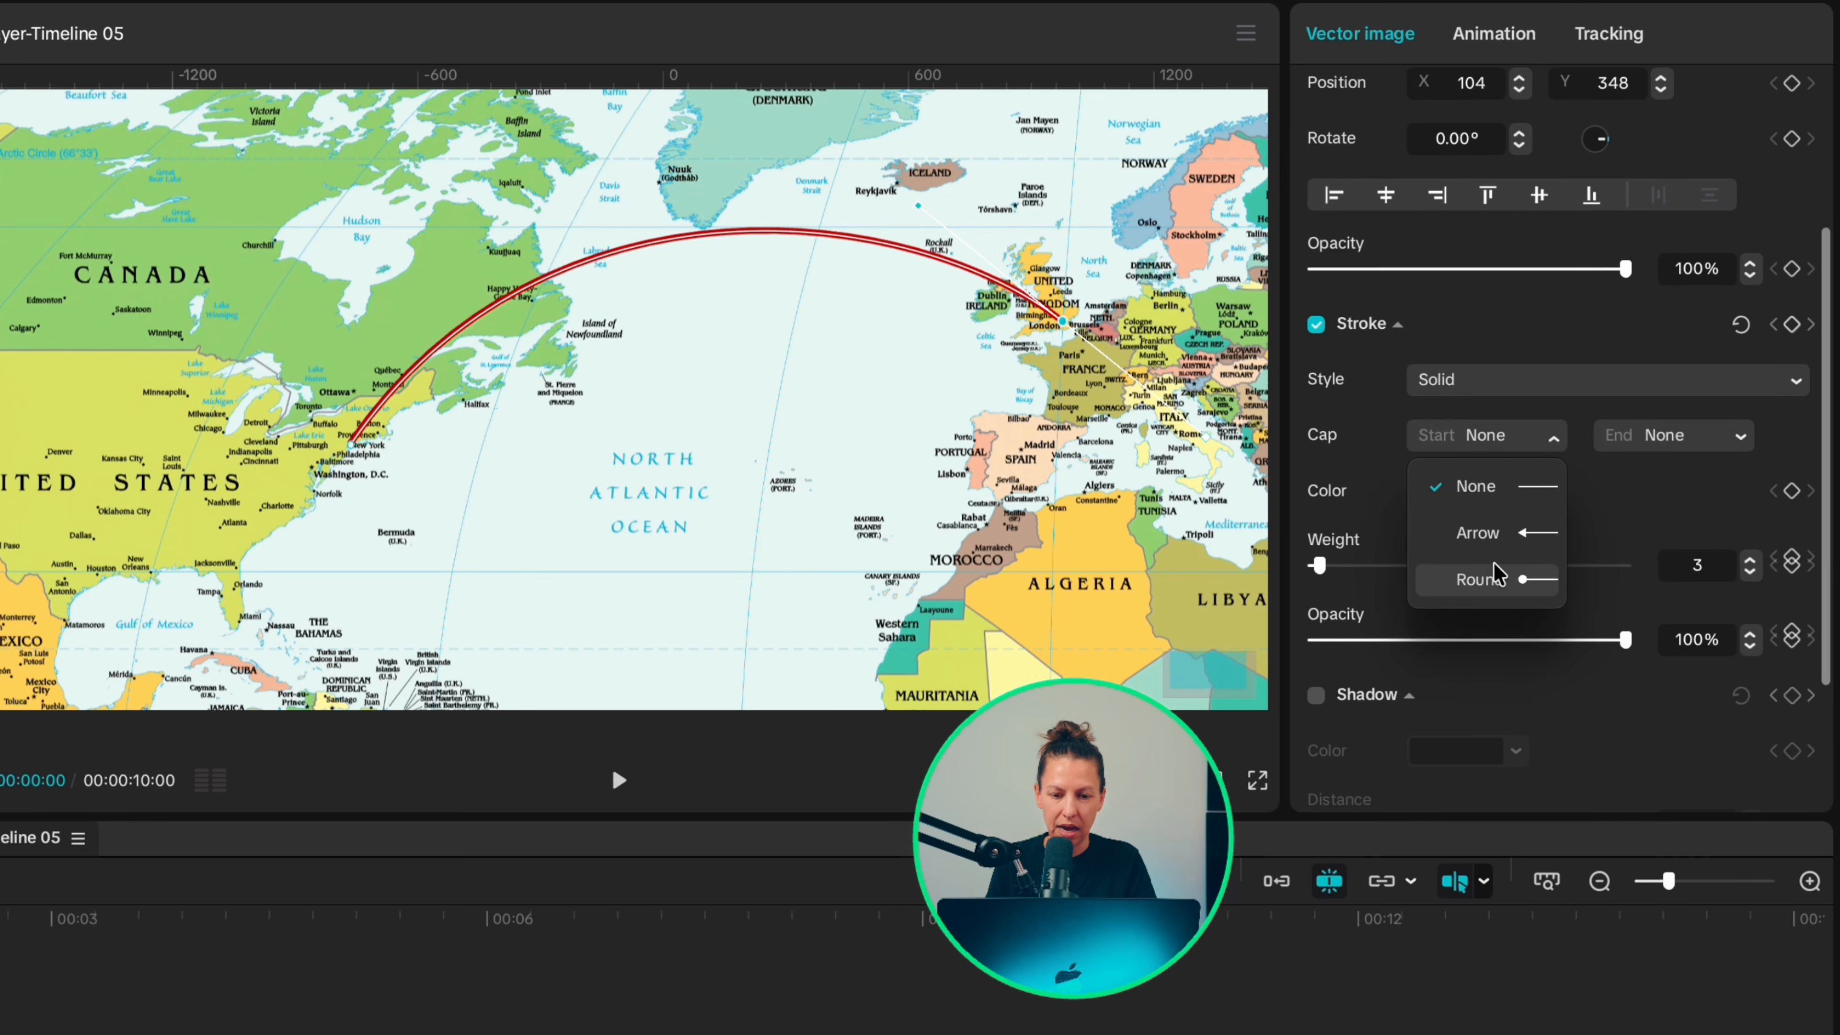
left_click(1482, 585)
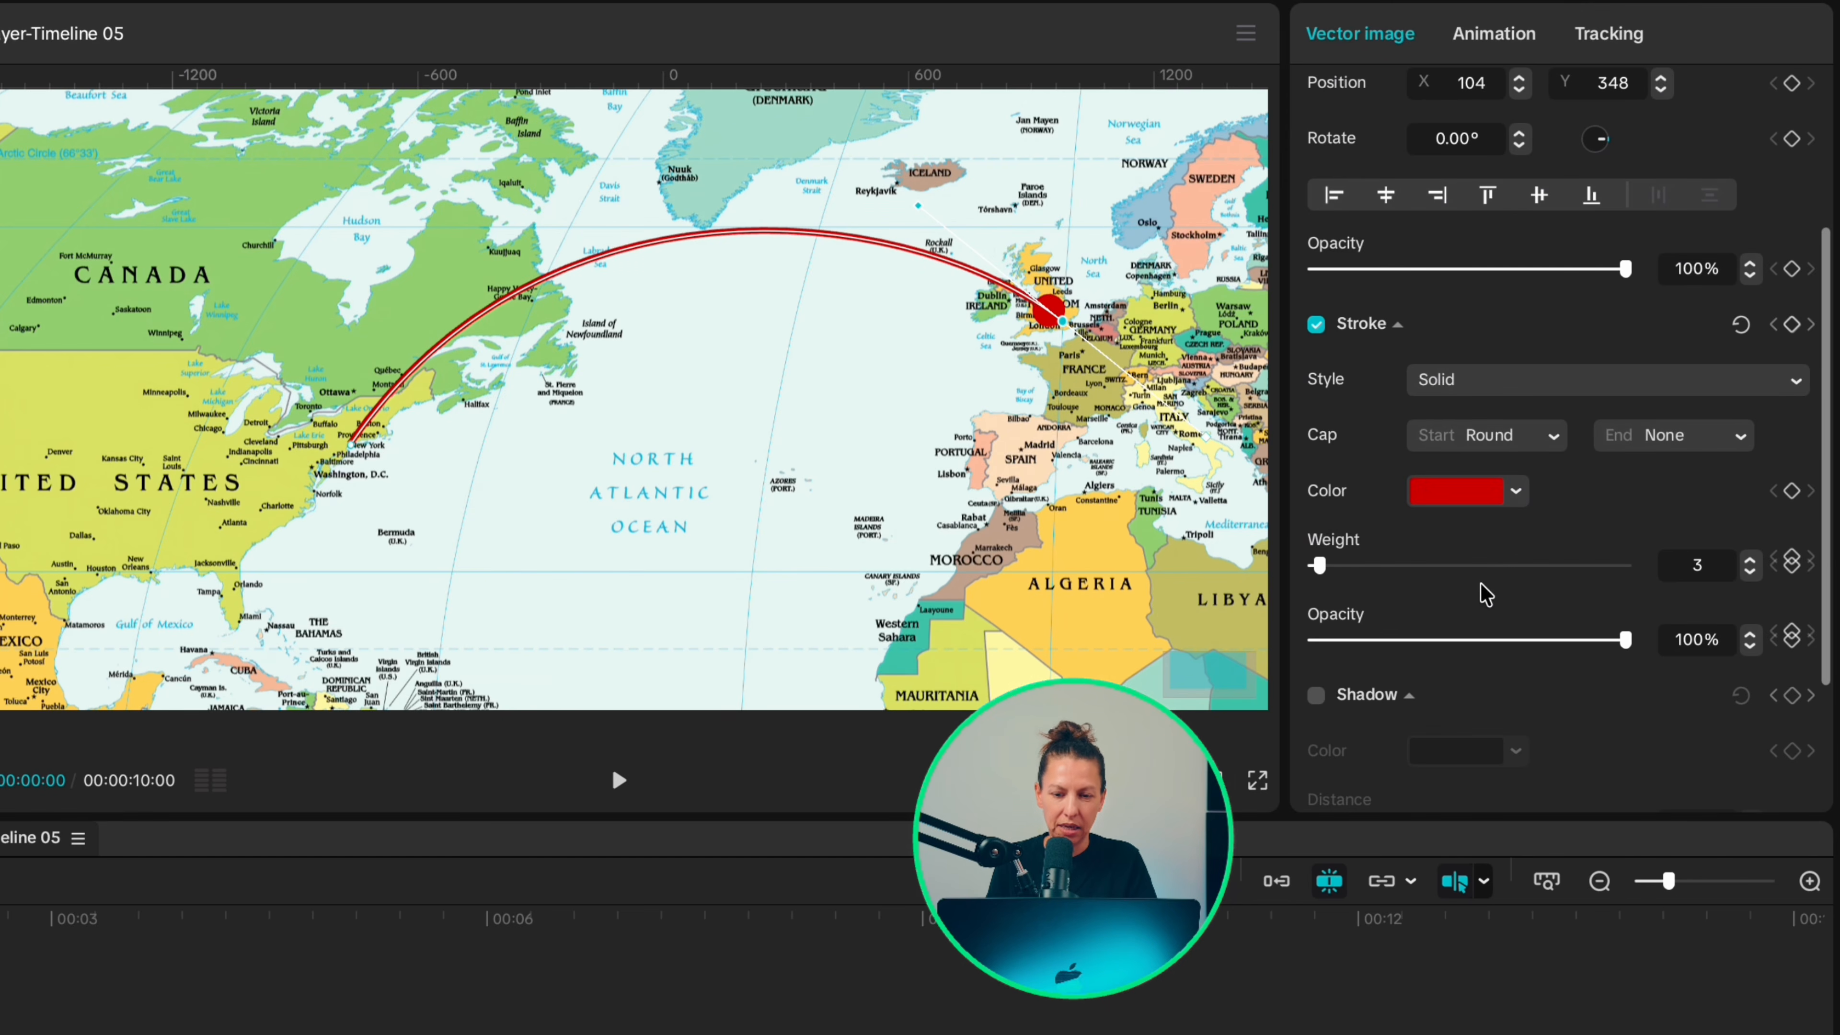
left_click(1689, 435)
left_click(1676, 537)
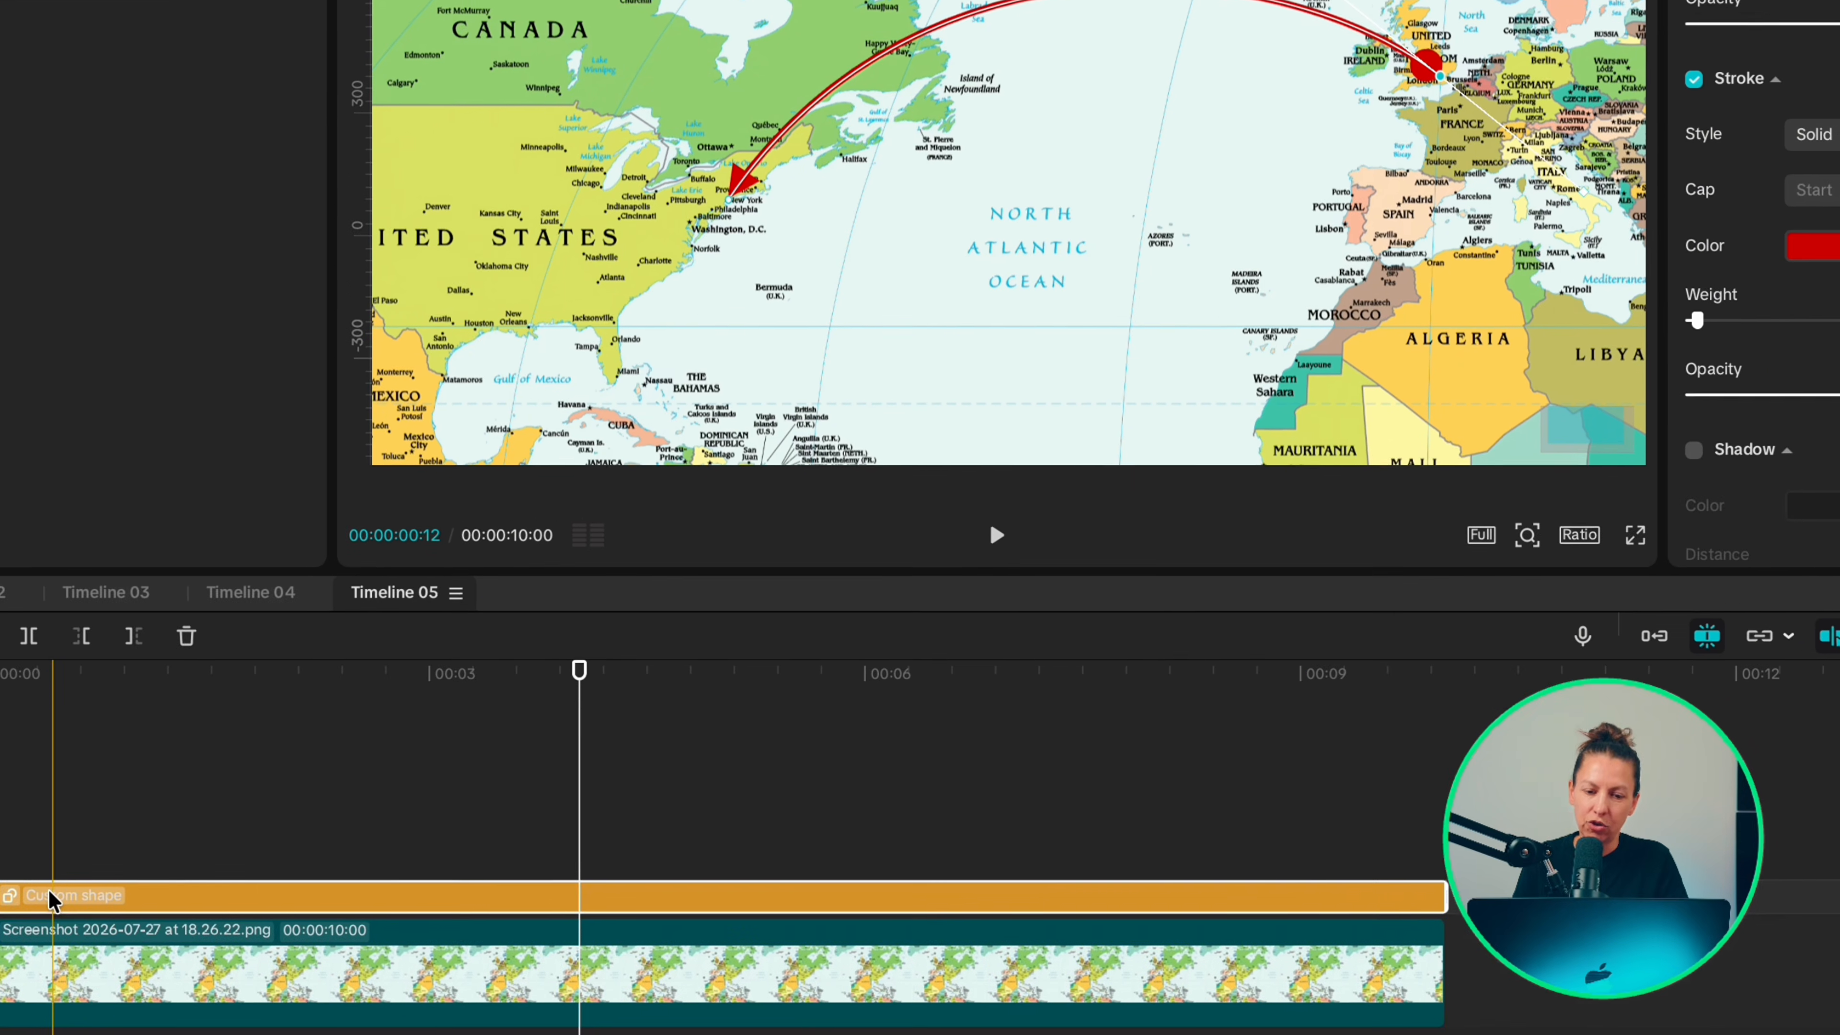
Step: Turn the arrow line clip into a compound clip and return the playhead to the start of the timeline
right_click(55, 887)
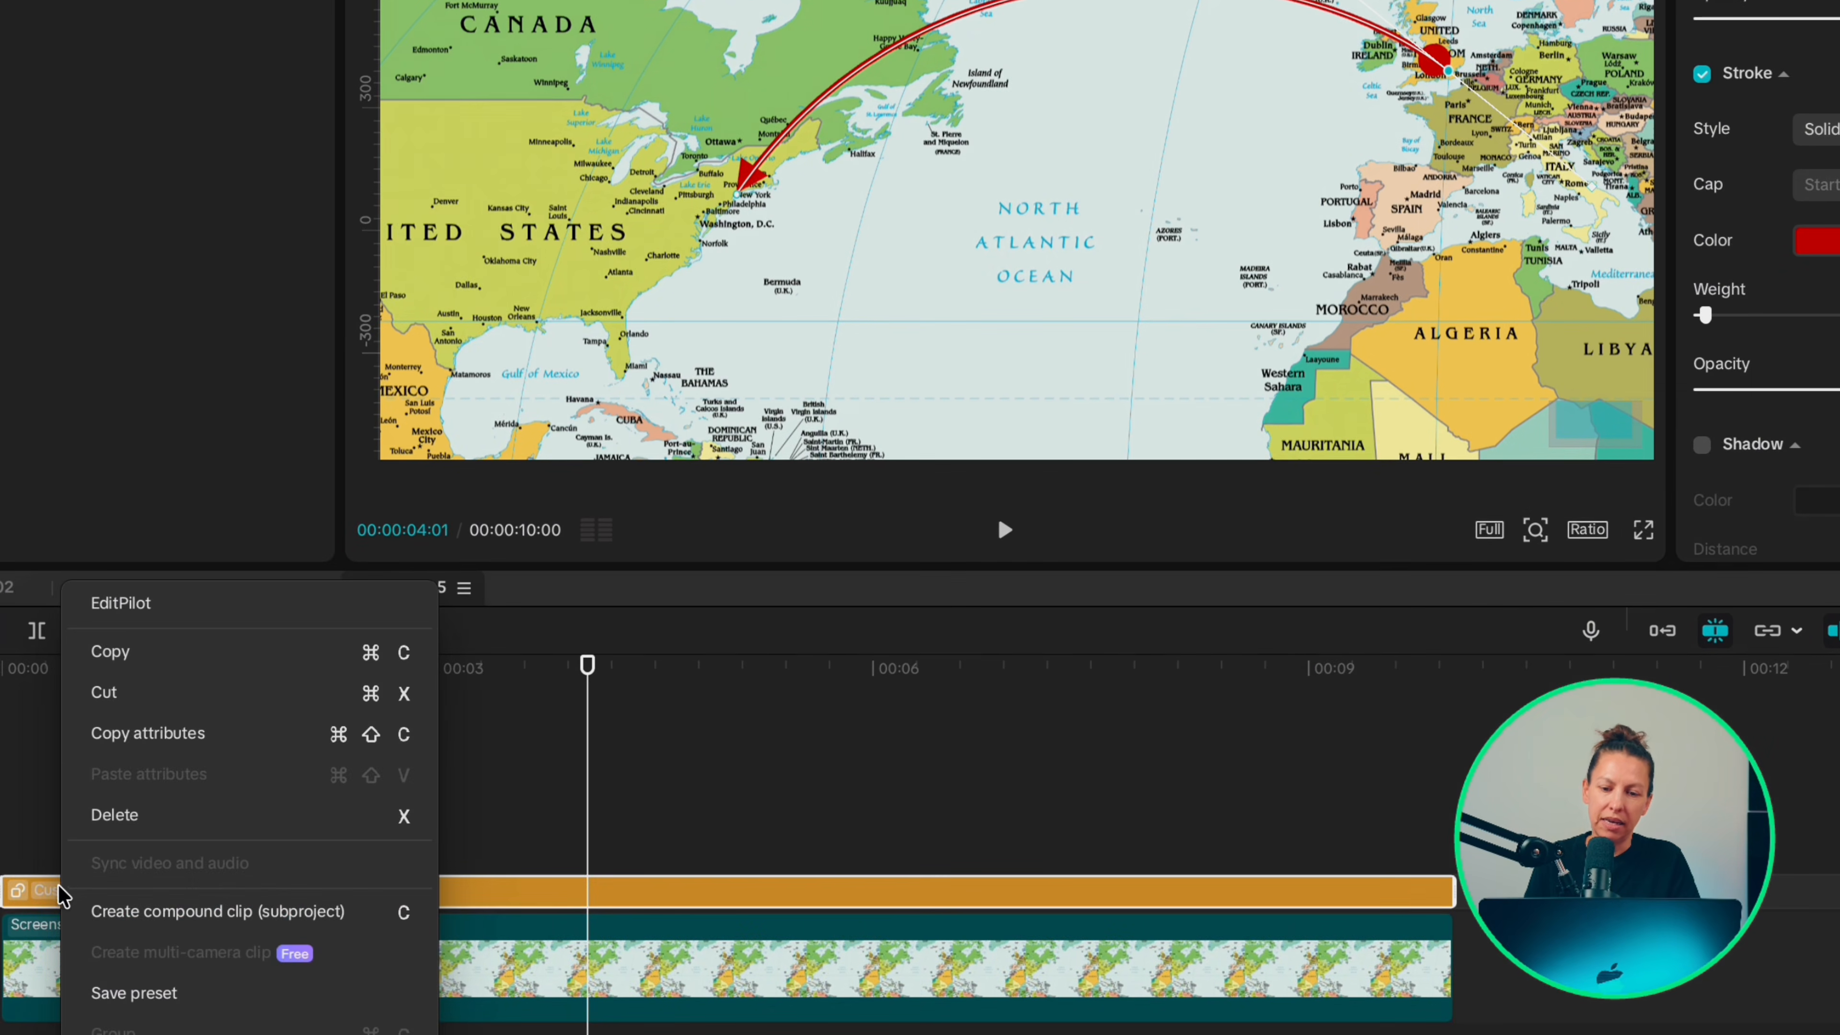
left_click(185, 912)
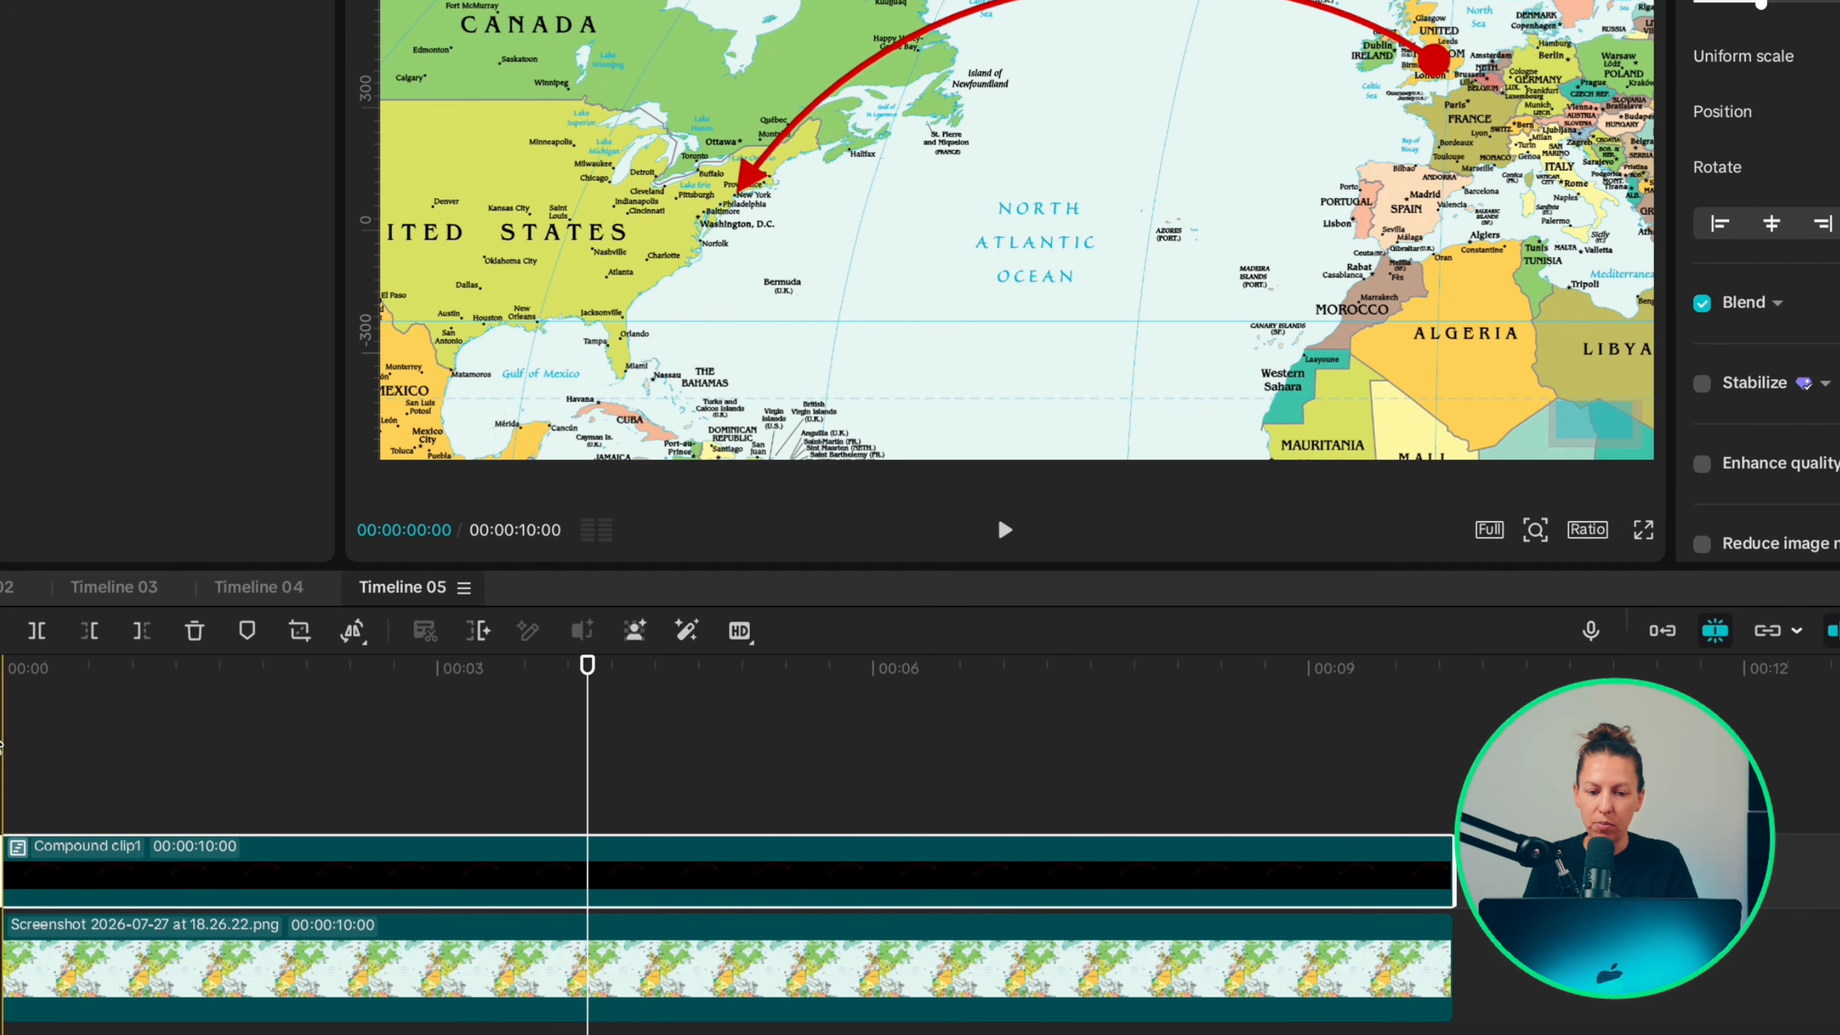
left_click(9, 754)
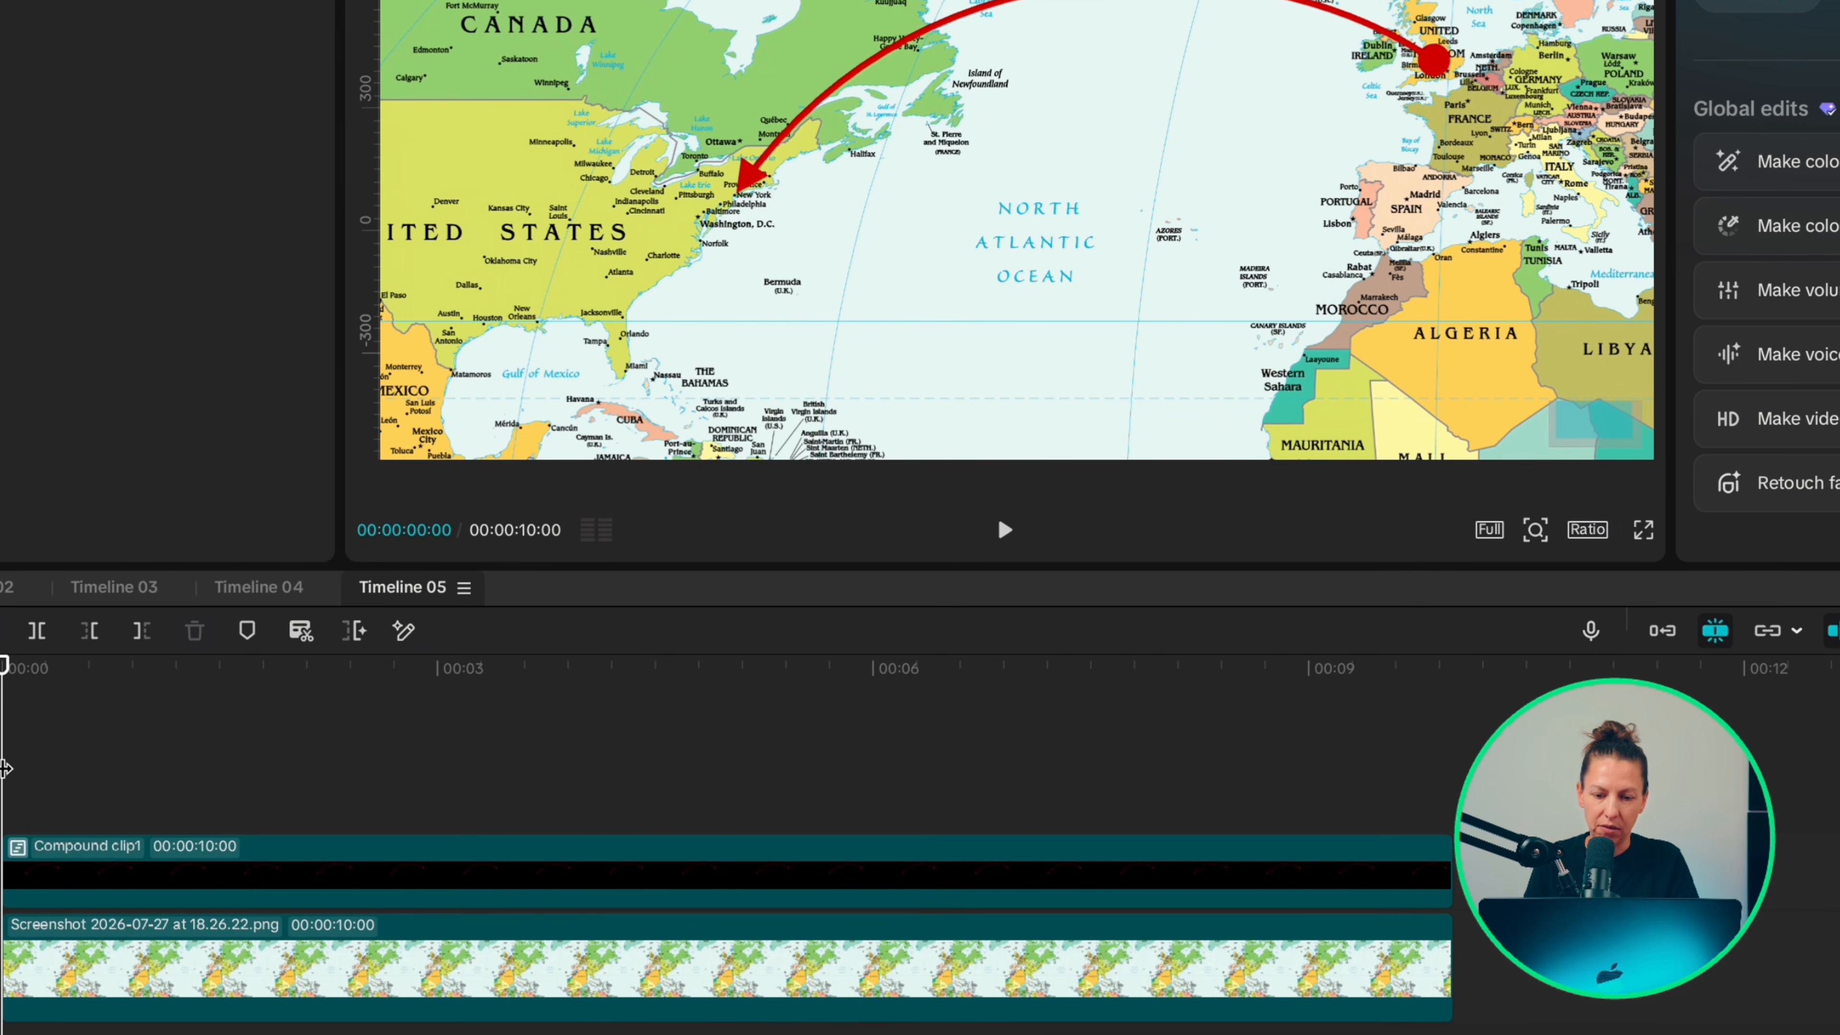
Step: Add a Split mask to the compound clip
left_click(28, 863)
left_click(1580, 116)
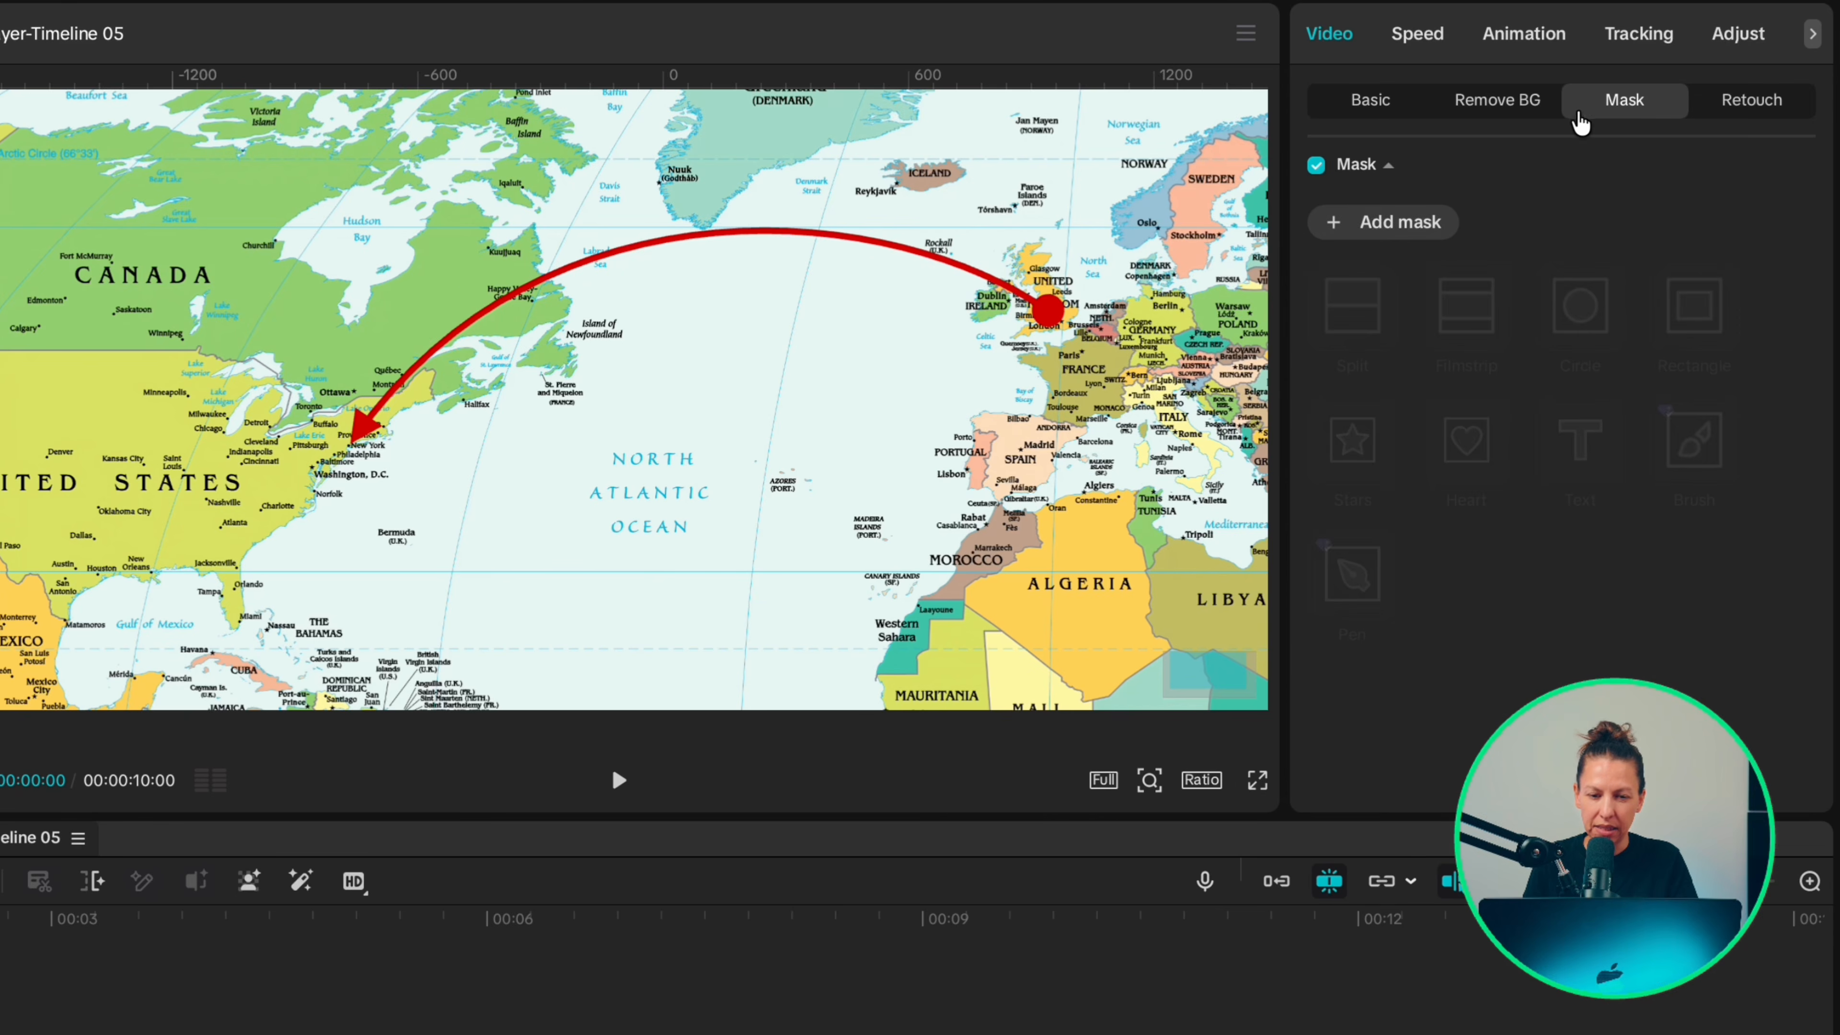
left_click(1366, 223)
left_click(1352, 305)
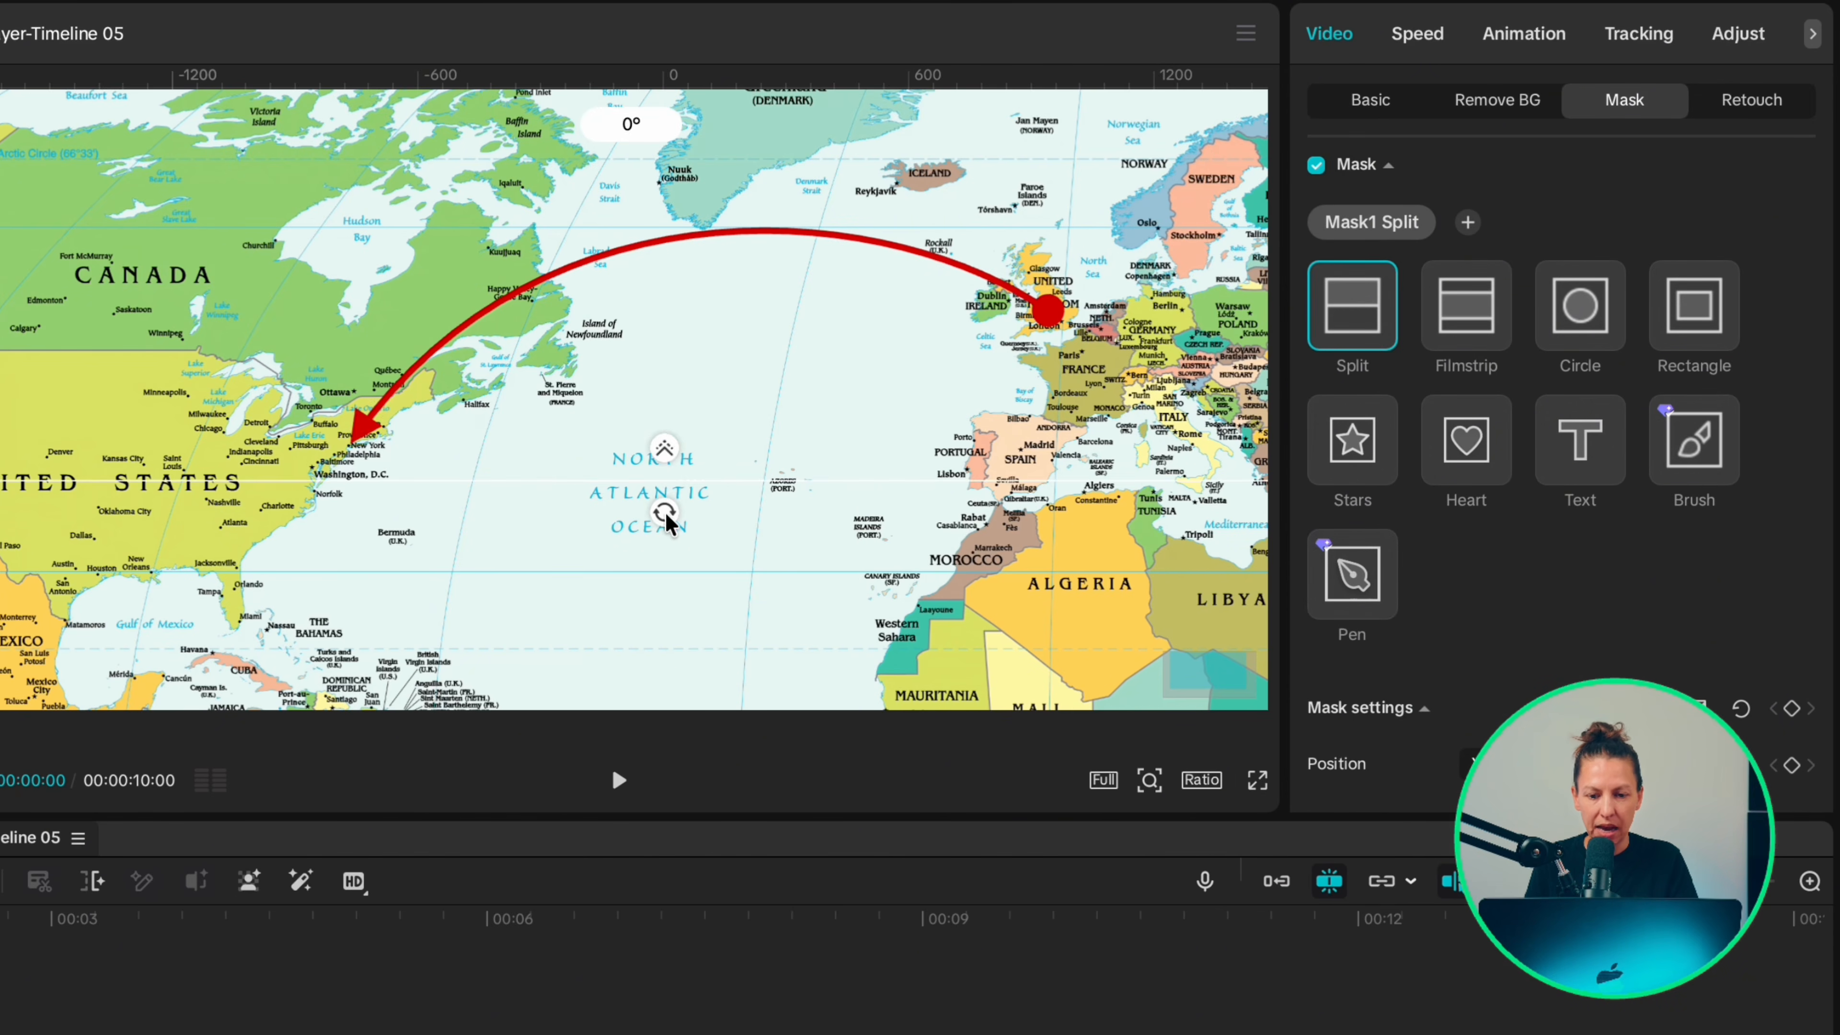
Step: Hide the whole line by rotating the split mask to 140° and moving it to X 148, Y -121, and keyframe the mask settings
left_click_drag(670, 514, 657, 646)
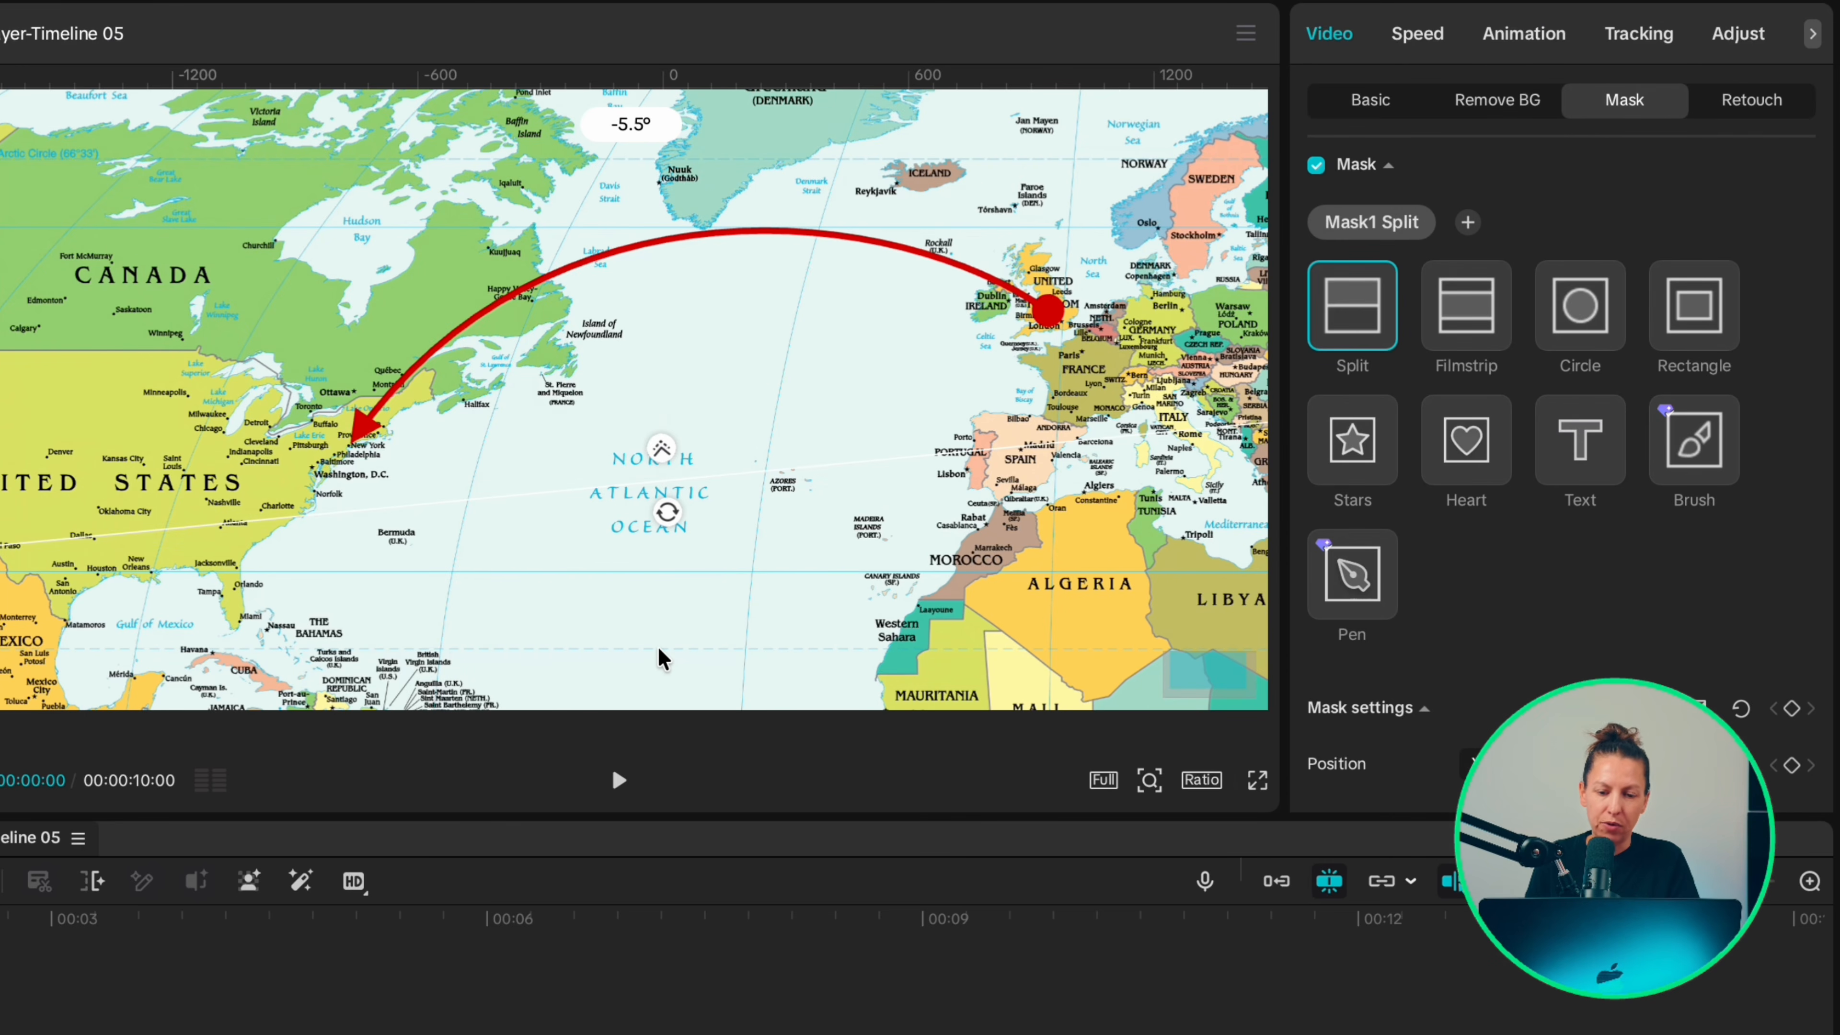
left_click_drag(657, 646, 637, 448)
left_click_drag(765, 393, 885, 500)
scroll(1362, 584, "down", 3)
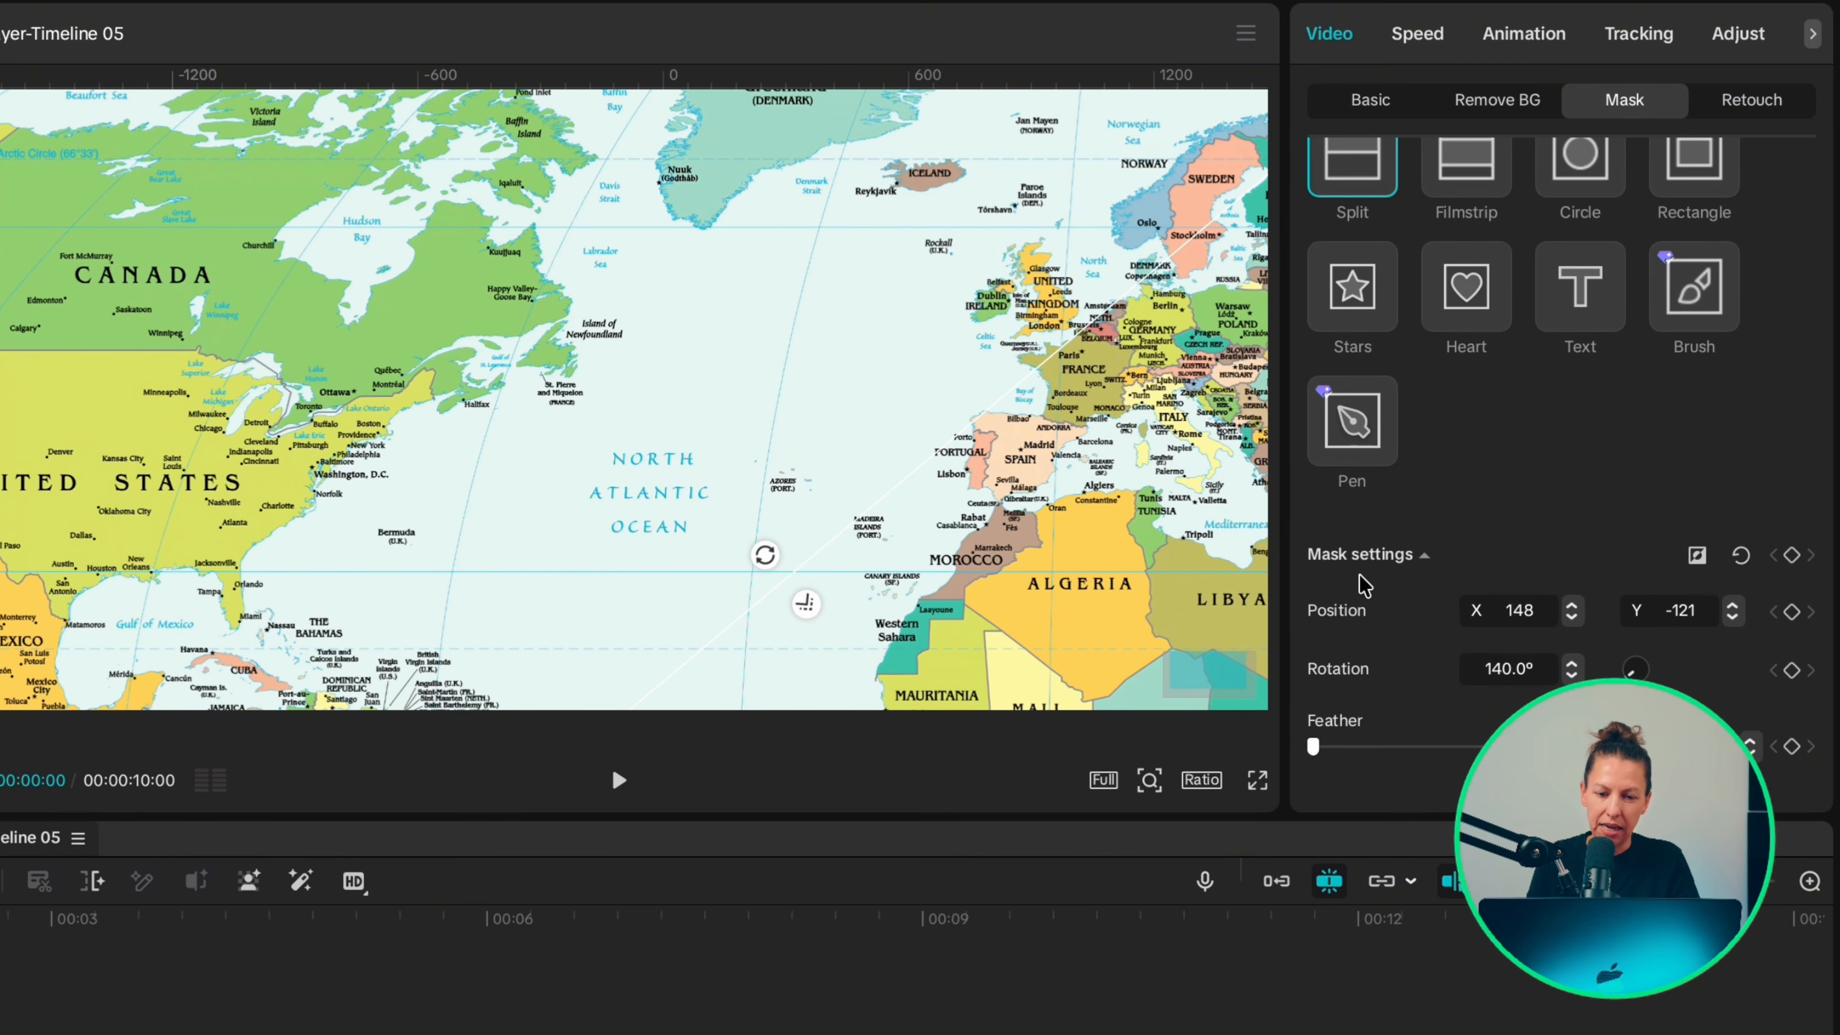
left_click(1792, 556)
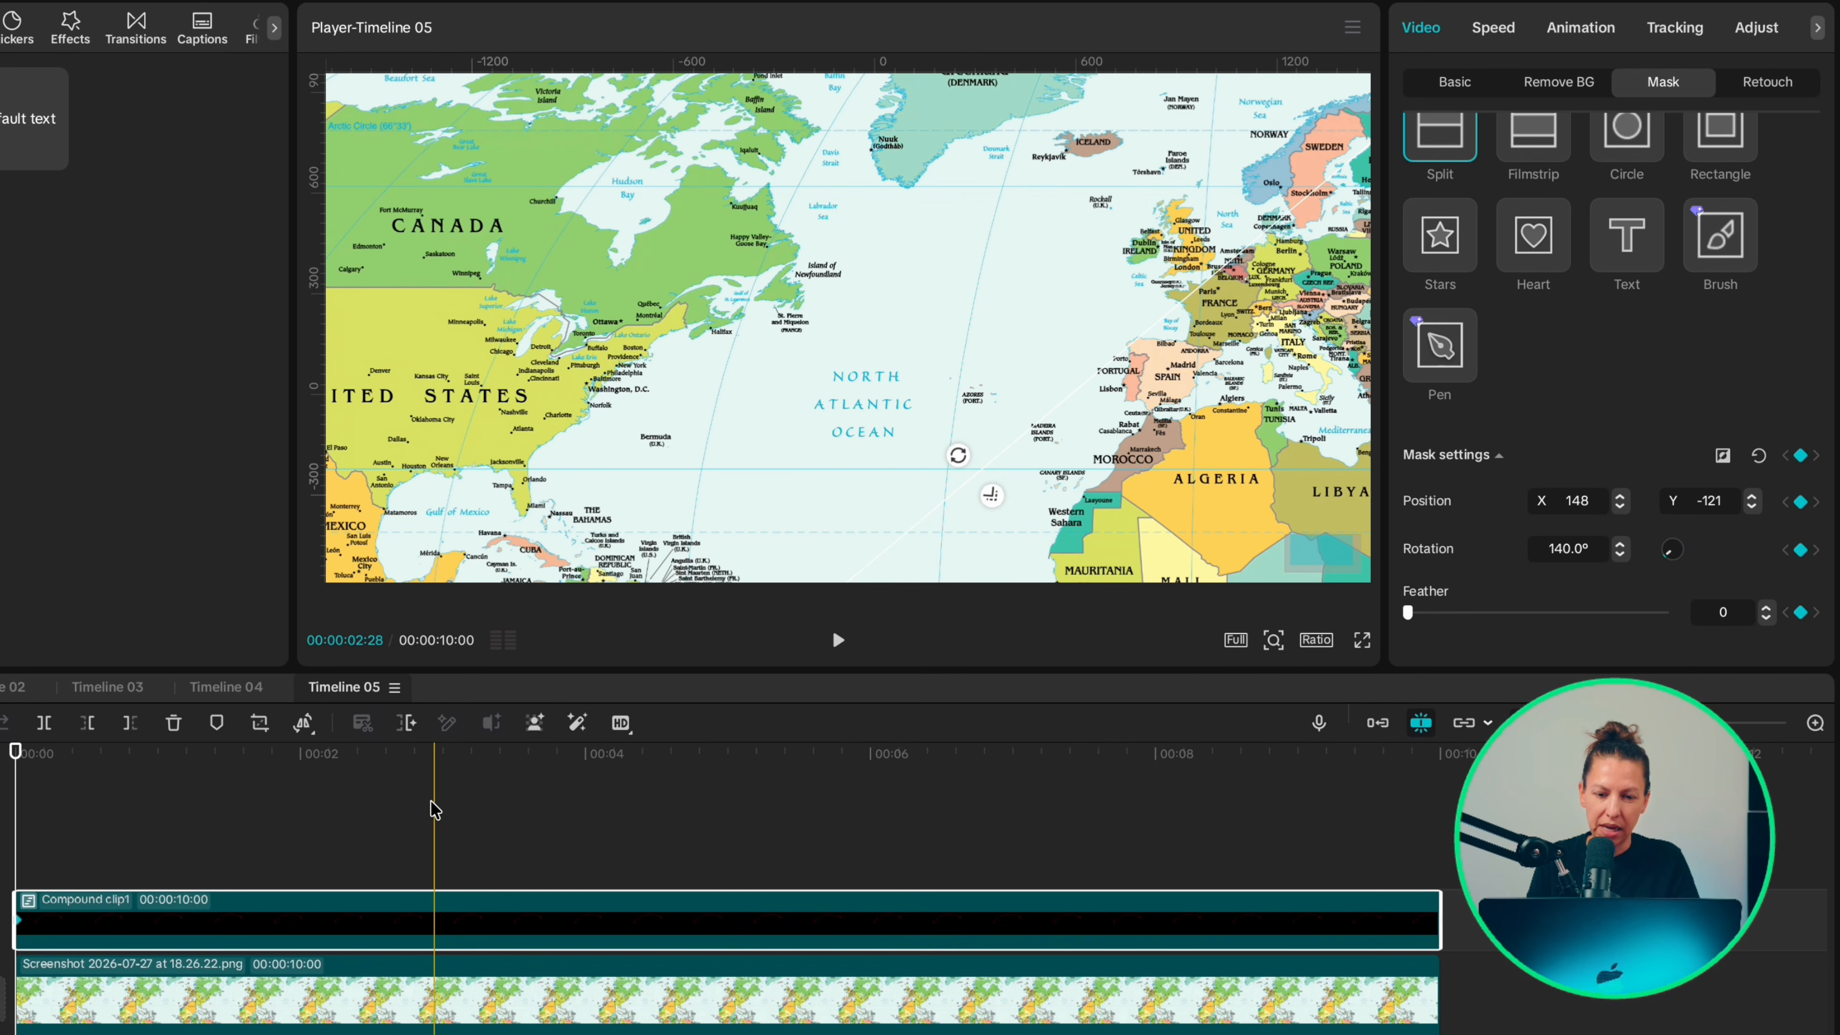
Step: At 3 seconds, move the split mask to X -191, Y -83 and rotate it to reveal the whole arrow
left_click(443, 804)
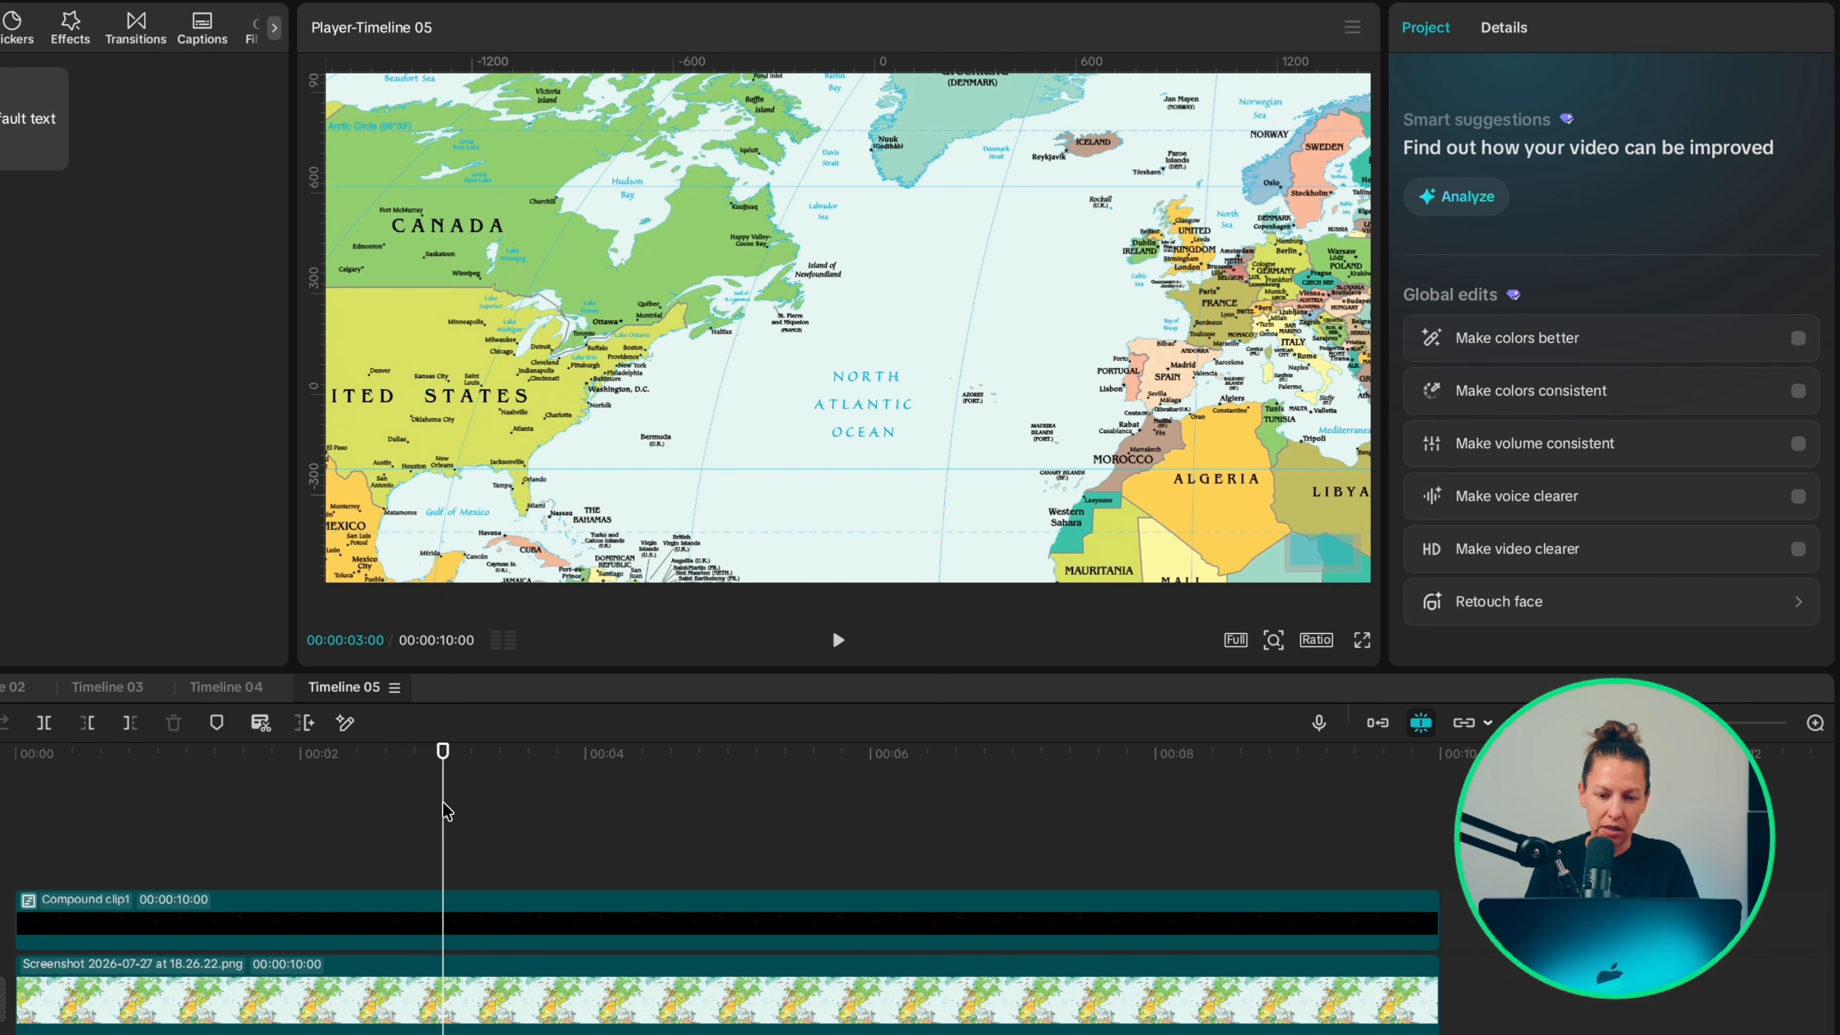
mouse_move(876, 407)
left_mouse_down()
mouse_move(883, 423)
mouse_move(873, 406)
mouse_move(855, 417)
left_mouse_up()
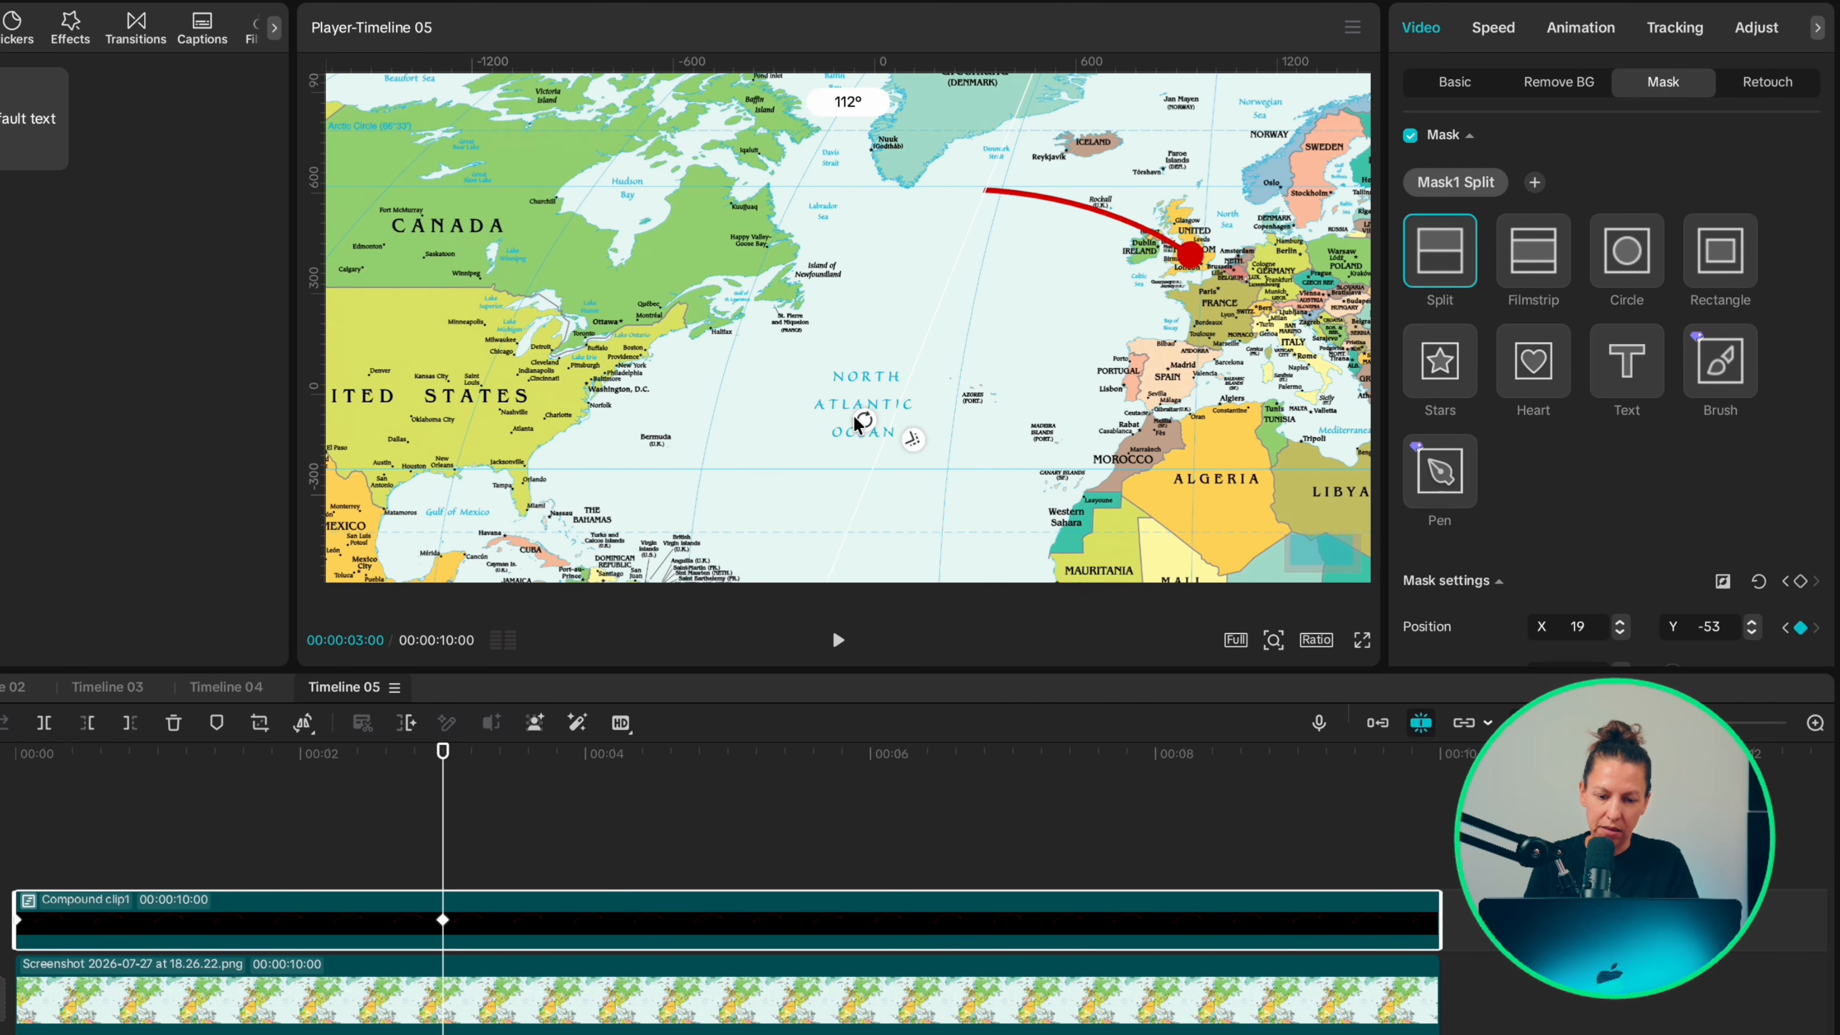
left_click_drag(934, 304, 842, 308)
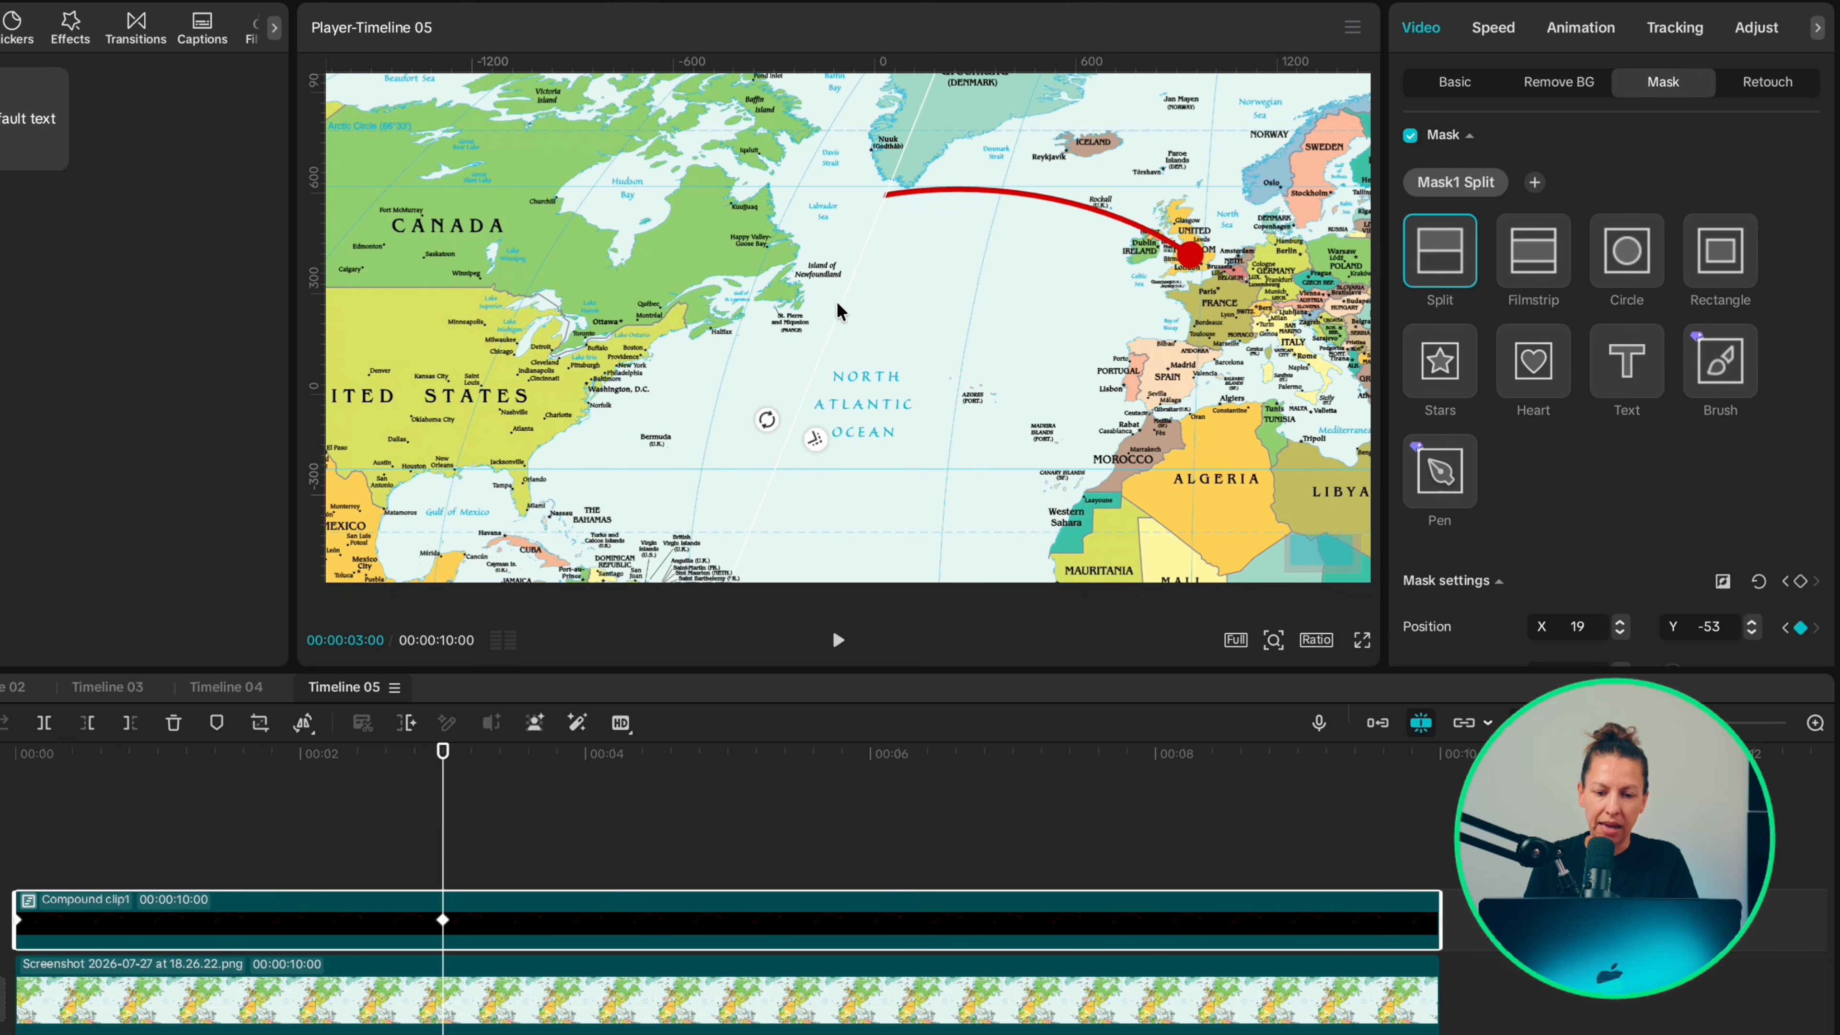
left_click_drag(764, 427, 742, 475)
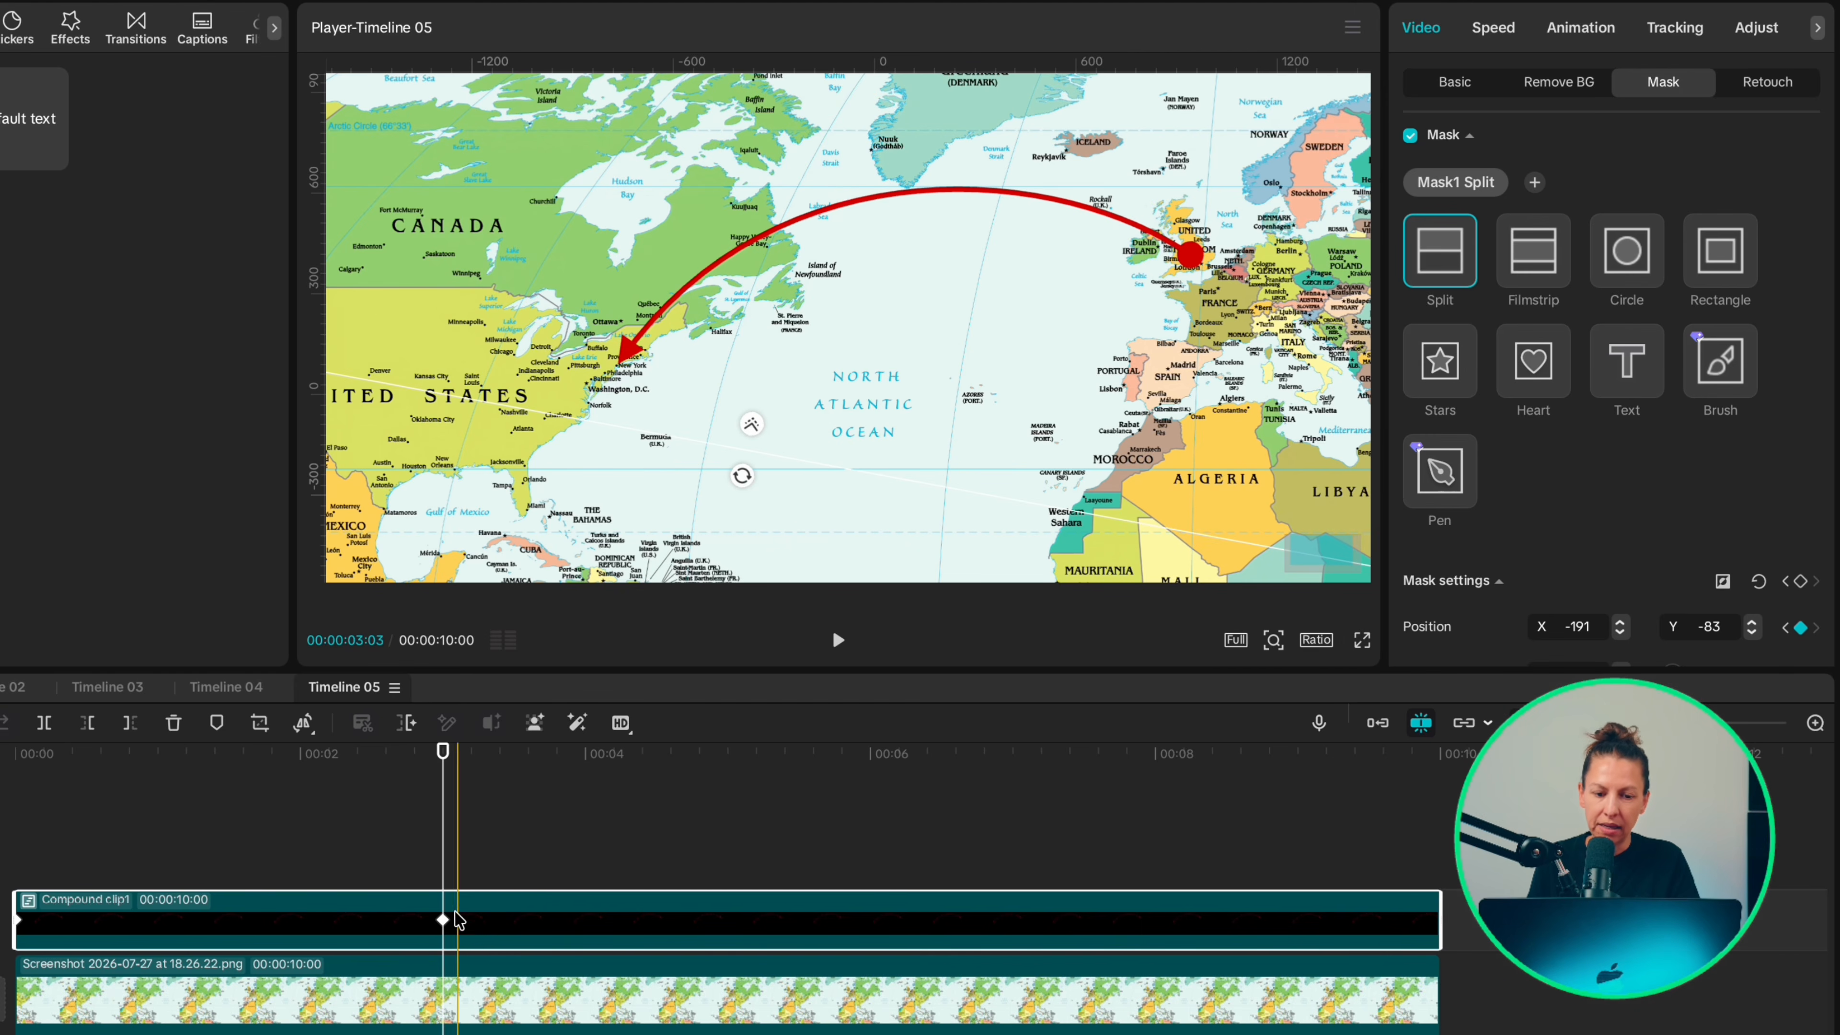
Step: Apply the Cubic Ease preset curve to the mask keyframe at 3 seconds
right_click(443, 921)
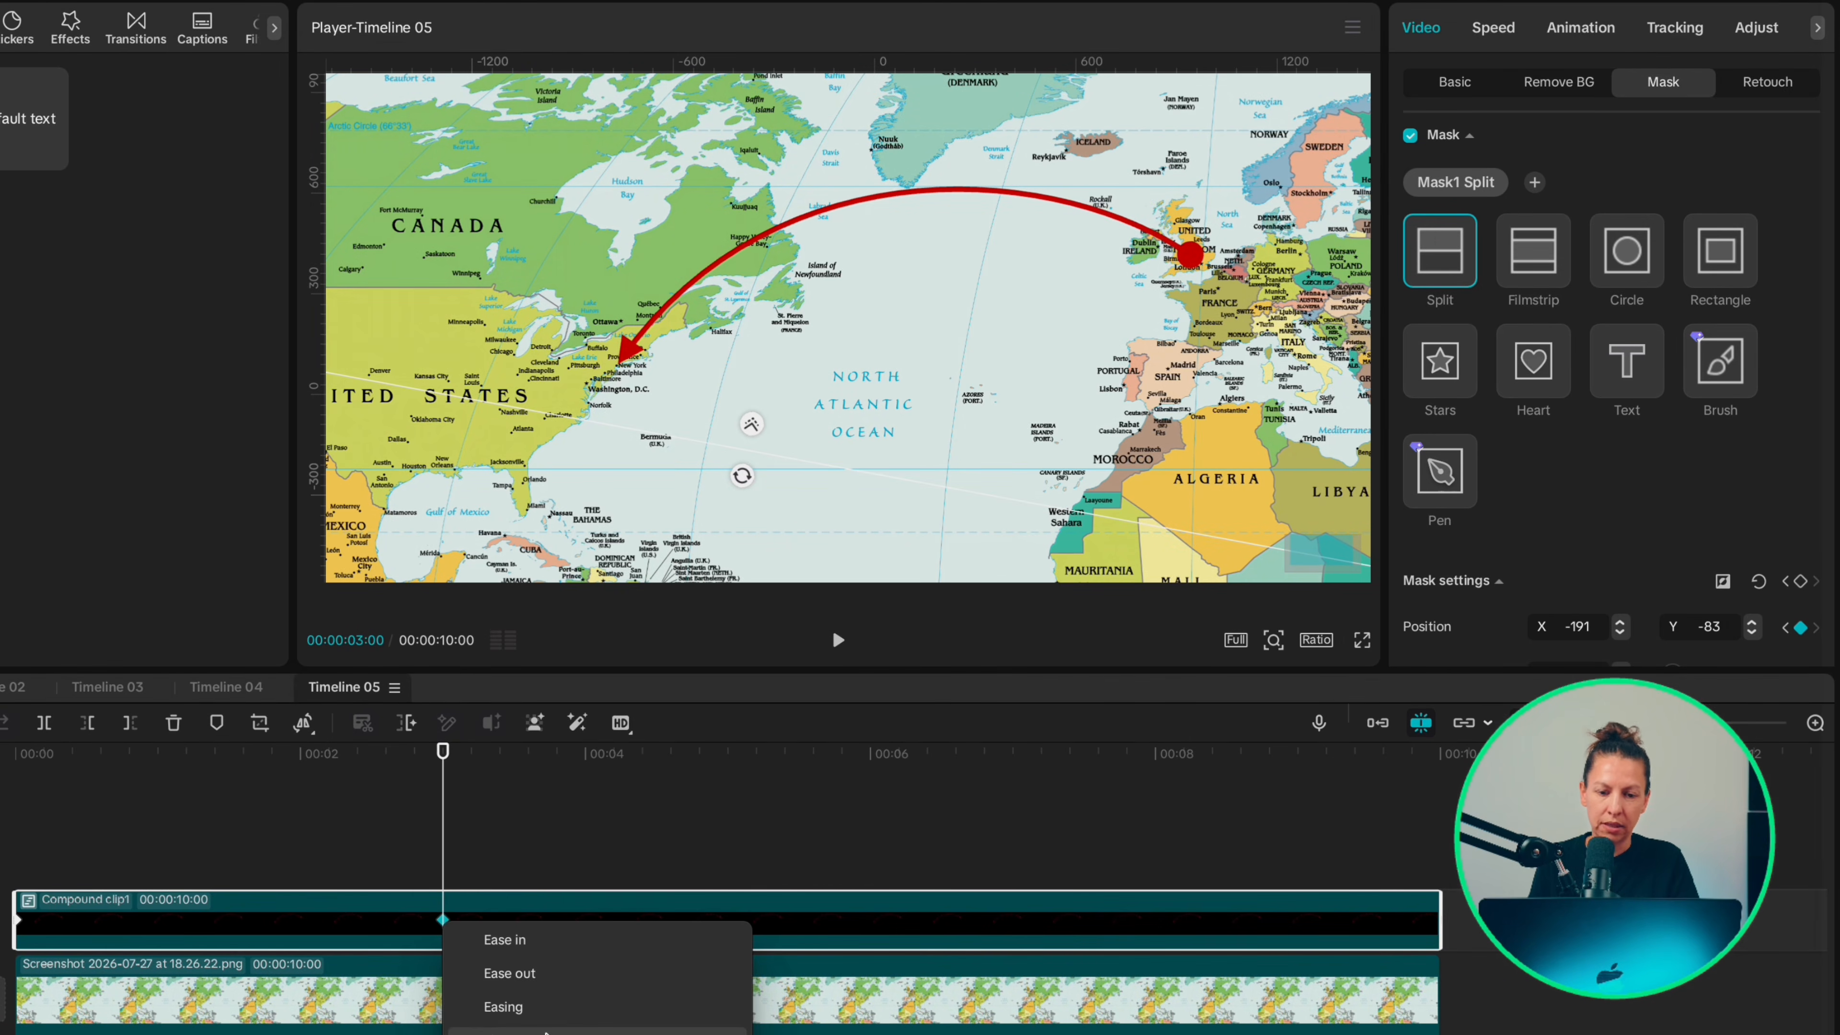
left_click(503, 1006)
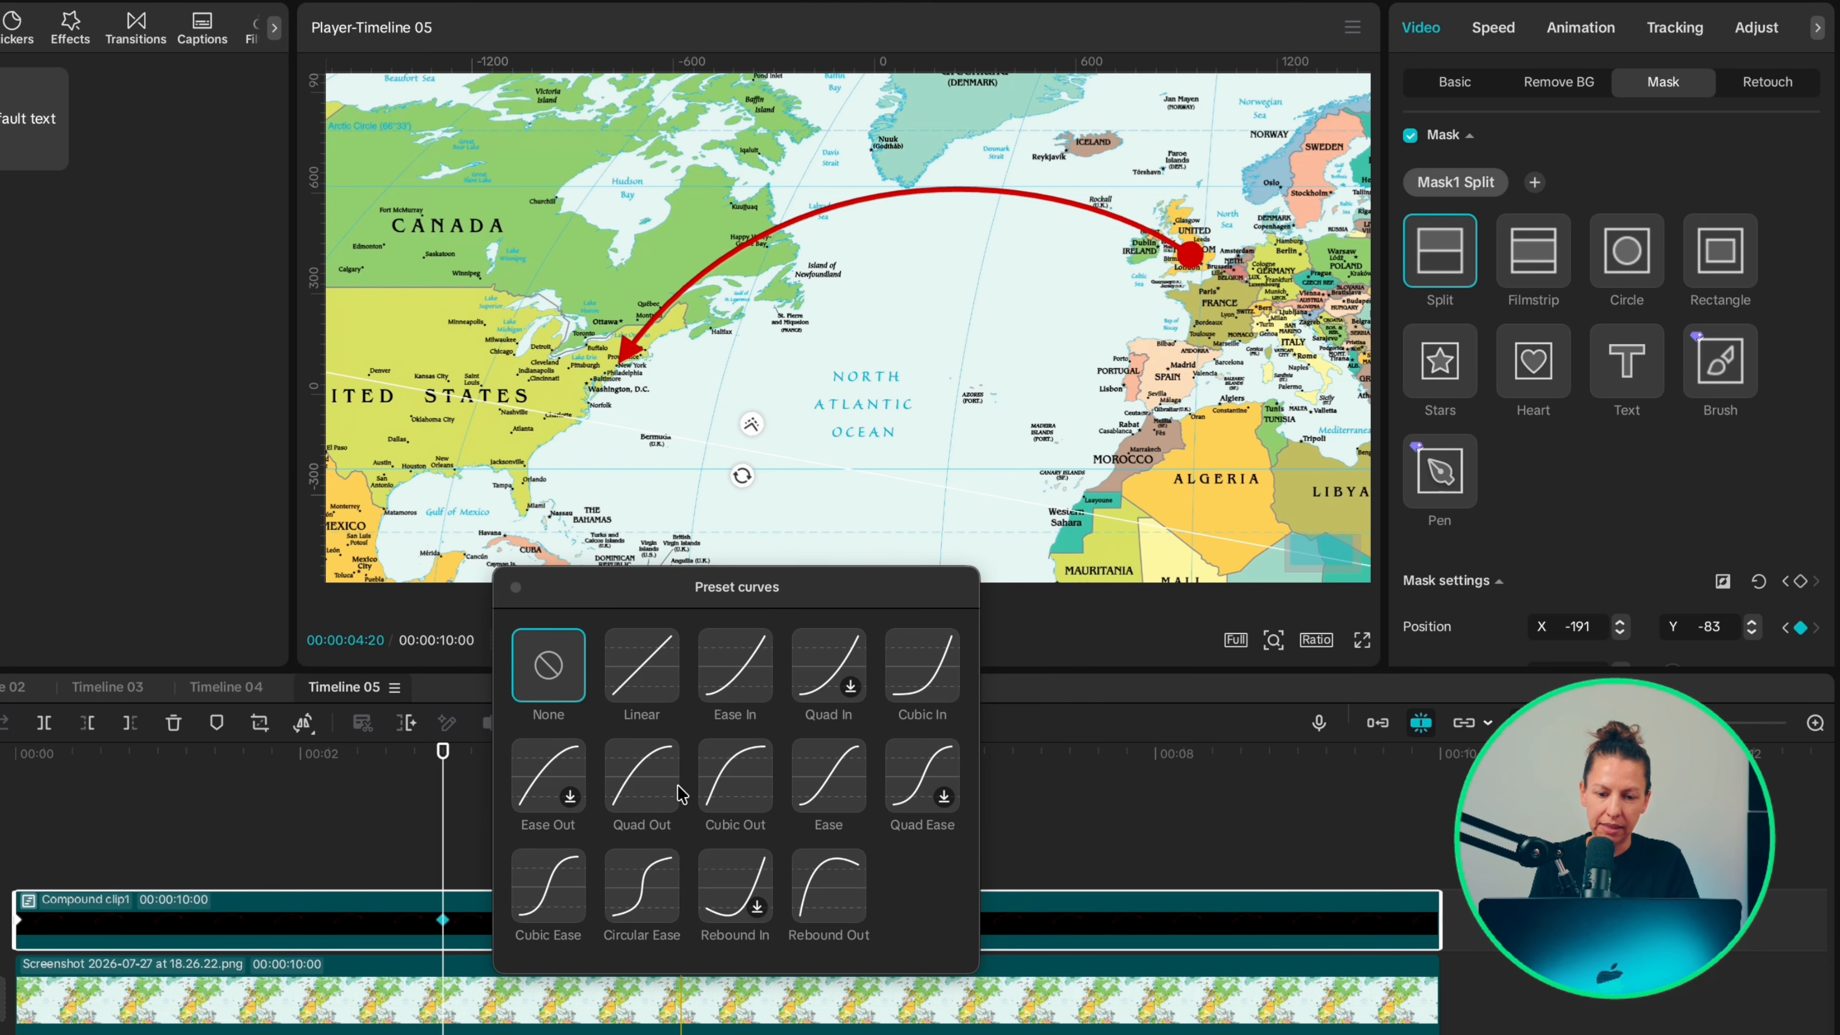
left_click(547, 899)
Step: Play the arrow reveal from the start of the timeline and step through its frames
left_click(28, 835)
key("space")
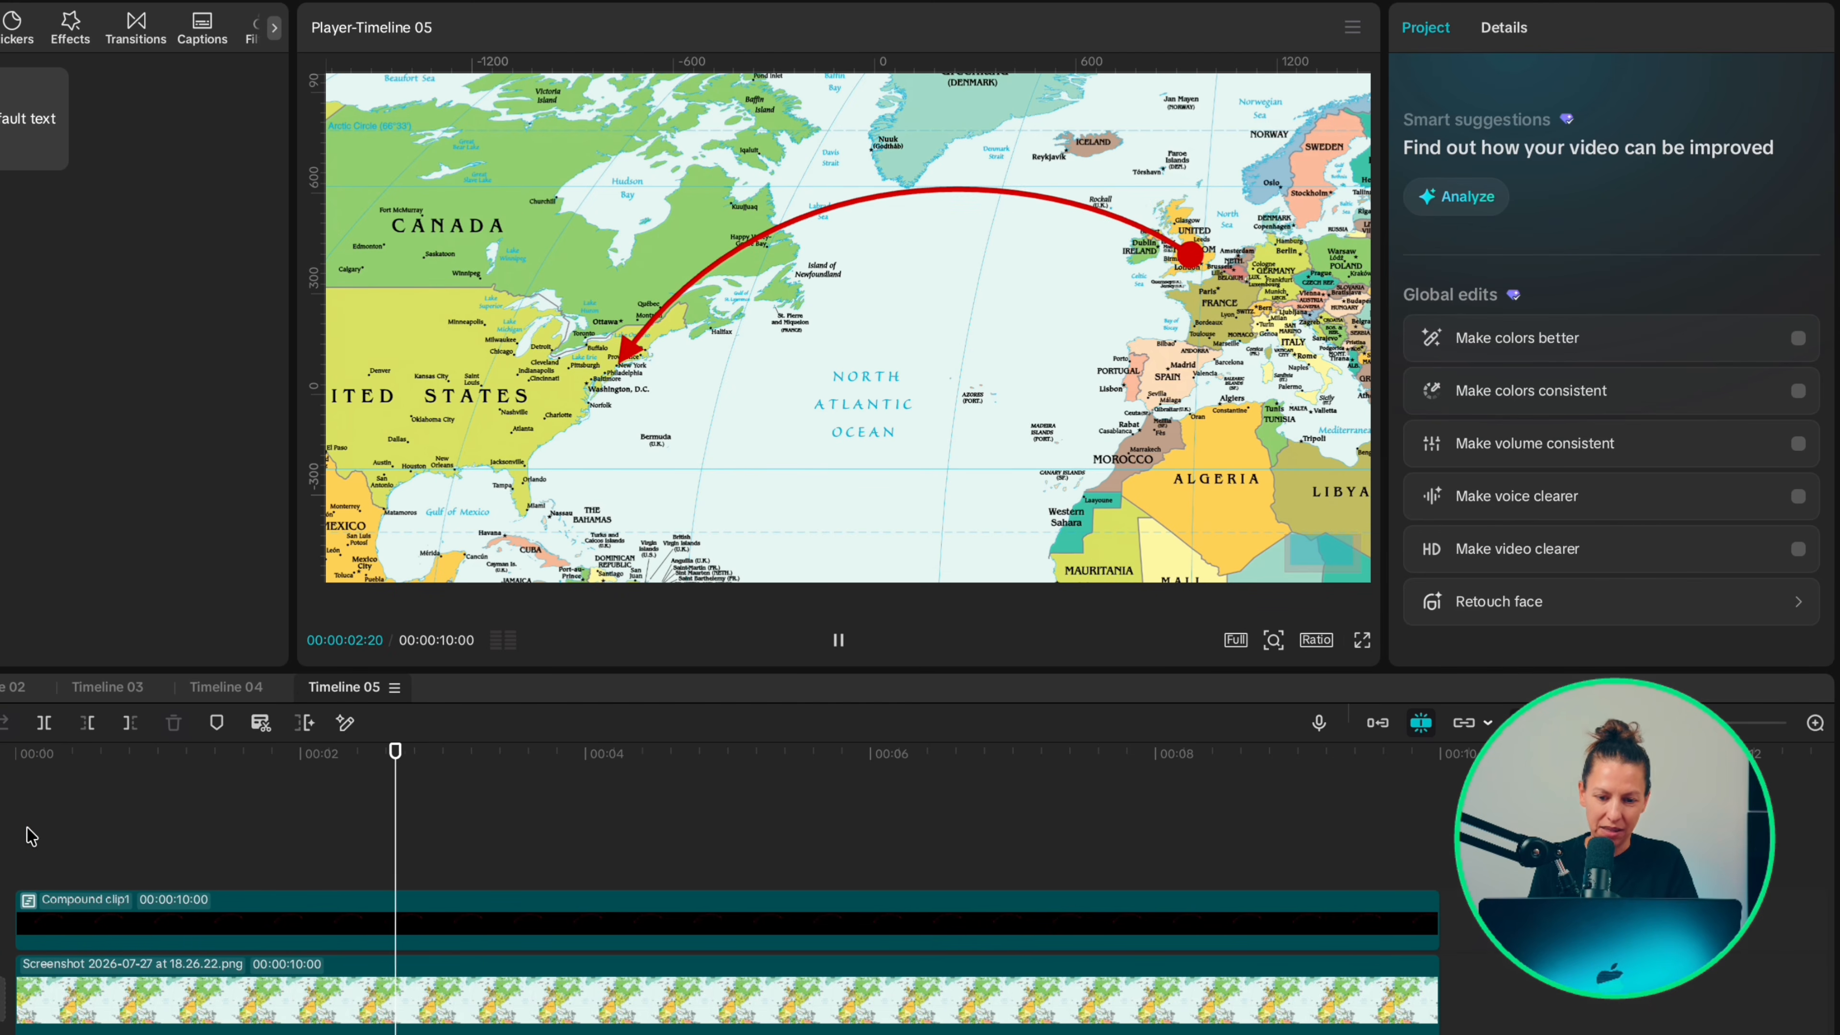
key("Right")
key("Right")
key("Right")
key("Right")
key("Right")
key("Right")
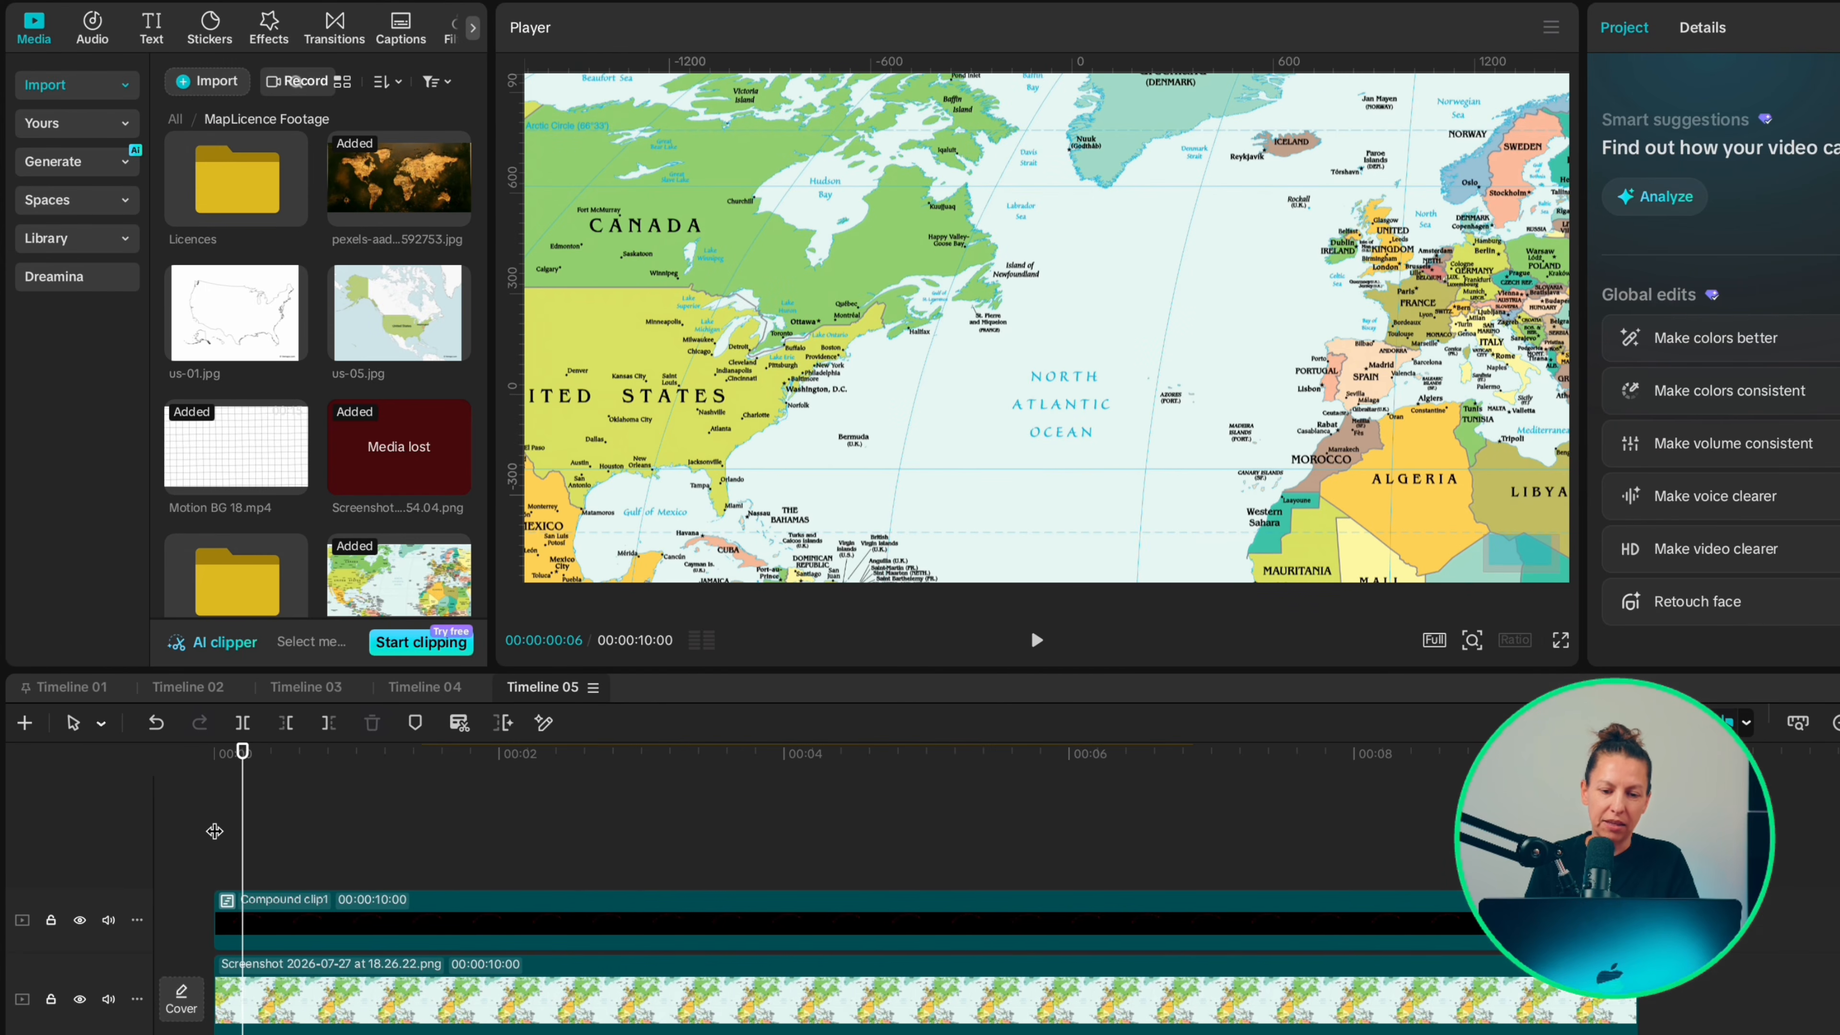
key("Right")
key("Right")
key("Right")
key("Right")
key("Right")
key("Right")
key("Right")
key("Right")
key("Right")
key("Right")
key("Right")
key("Right")
key("Right")
key("Right")
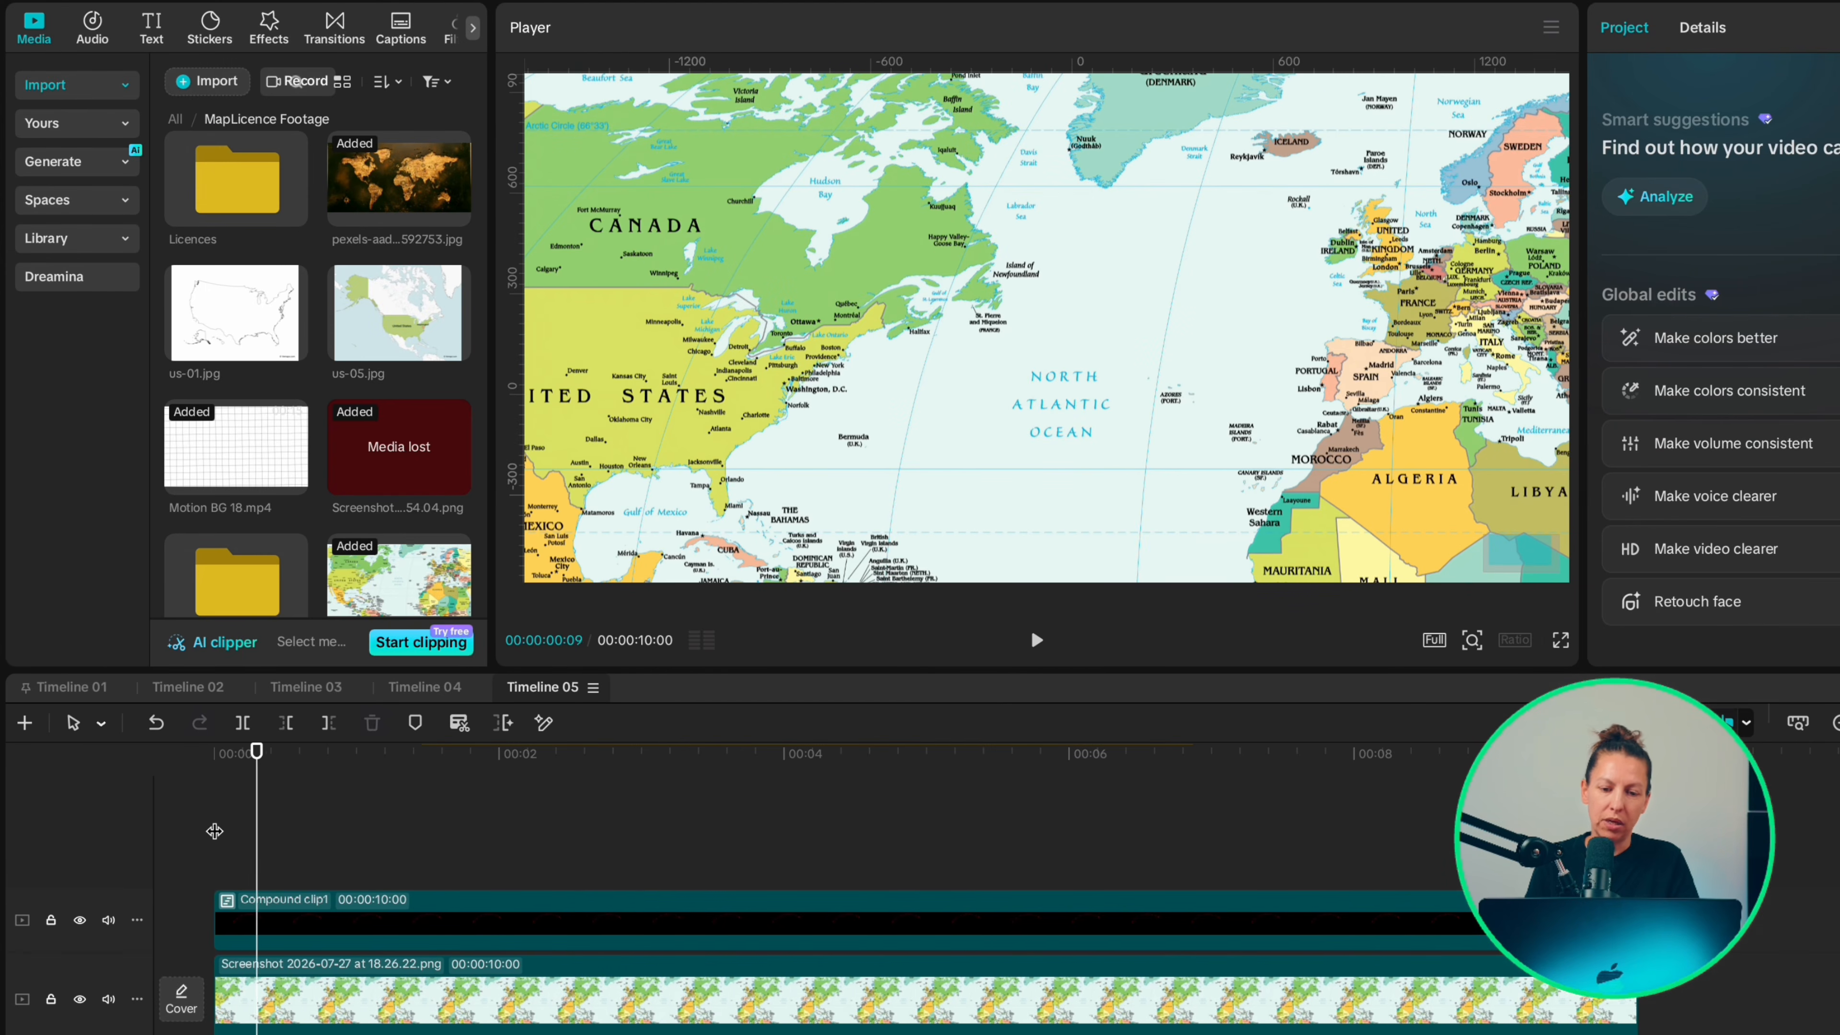
Step: Search the stickers for "plane", add the pink plane sticker at 20 frames and extend it to the end of the map clip
left_click(210, 29)
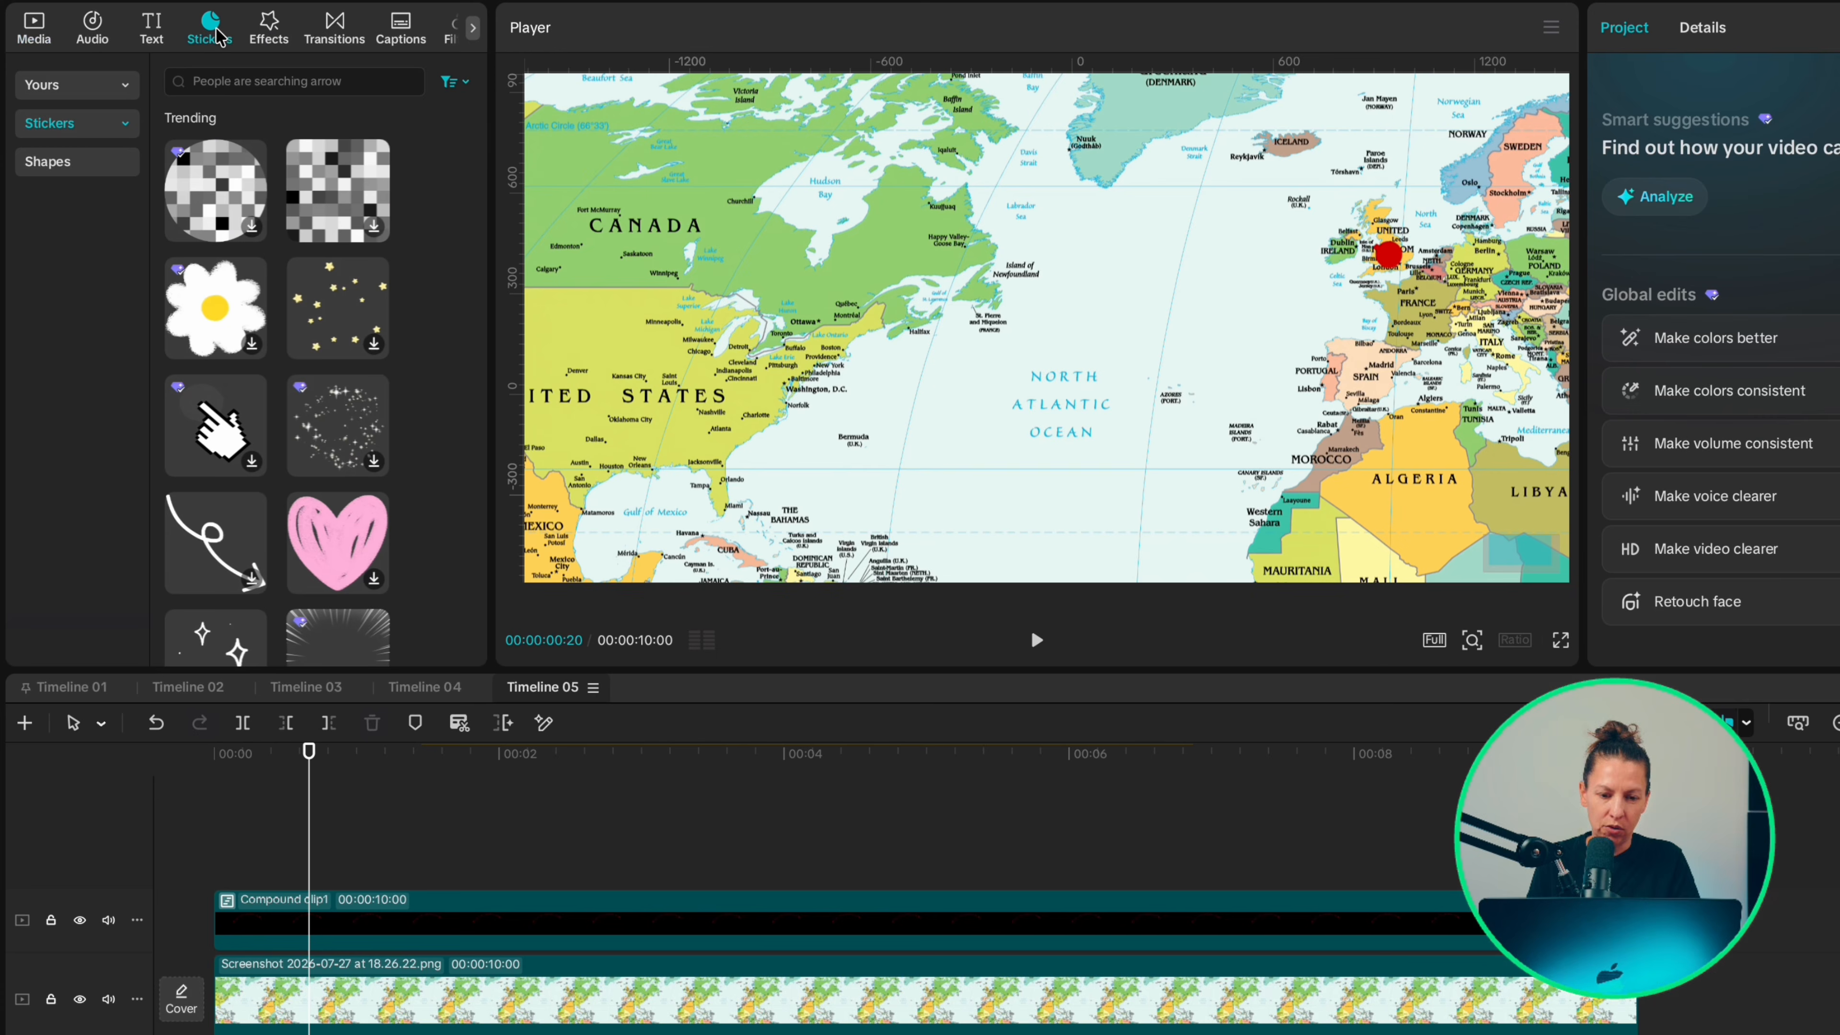
left_click(228, 81)
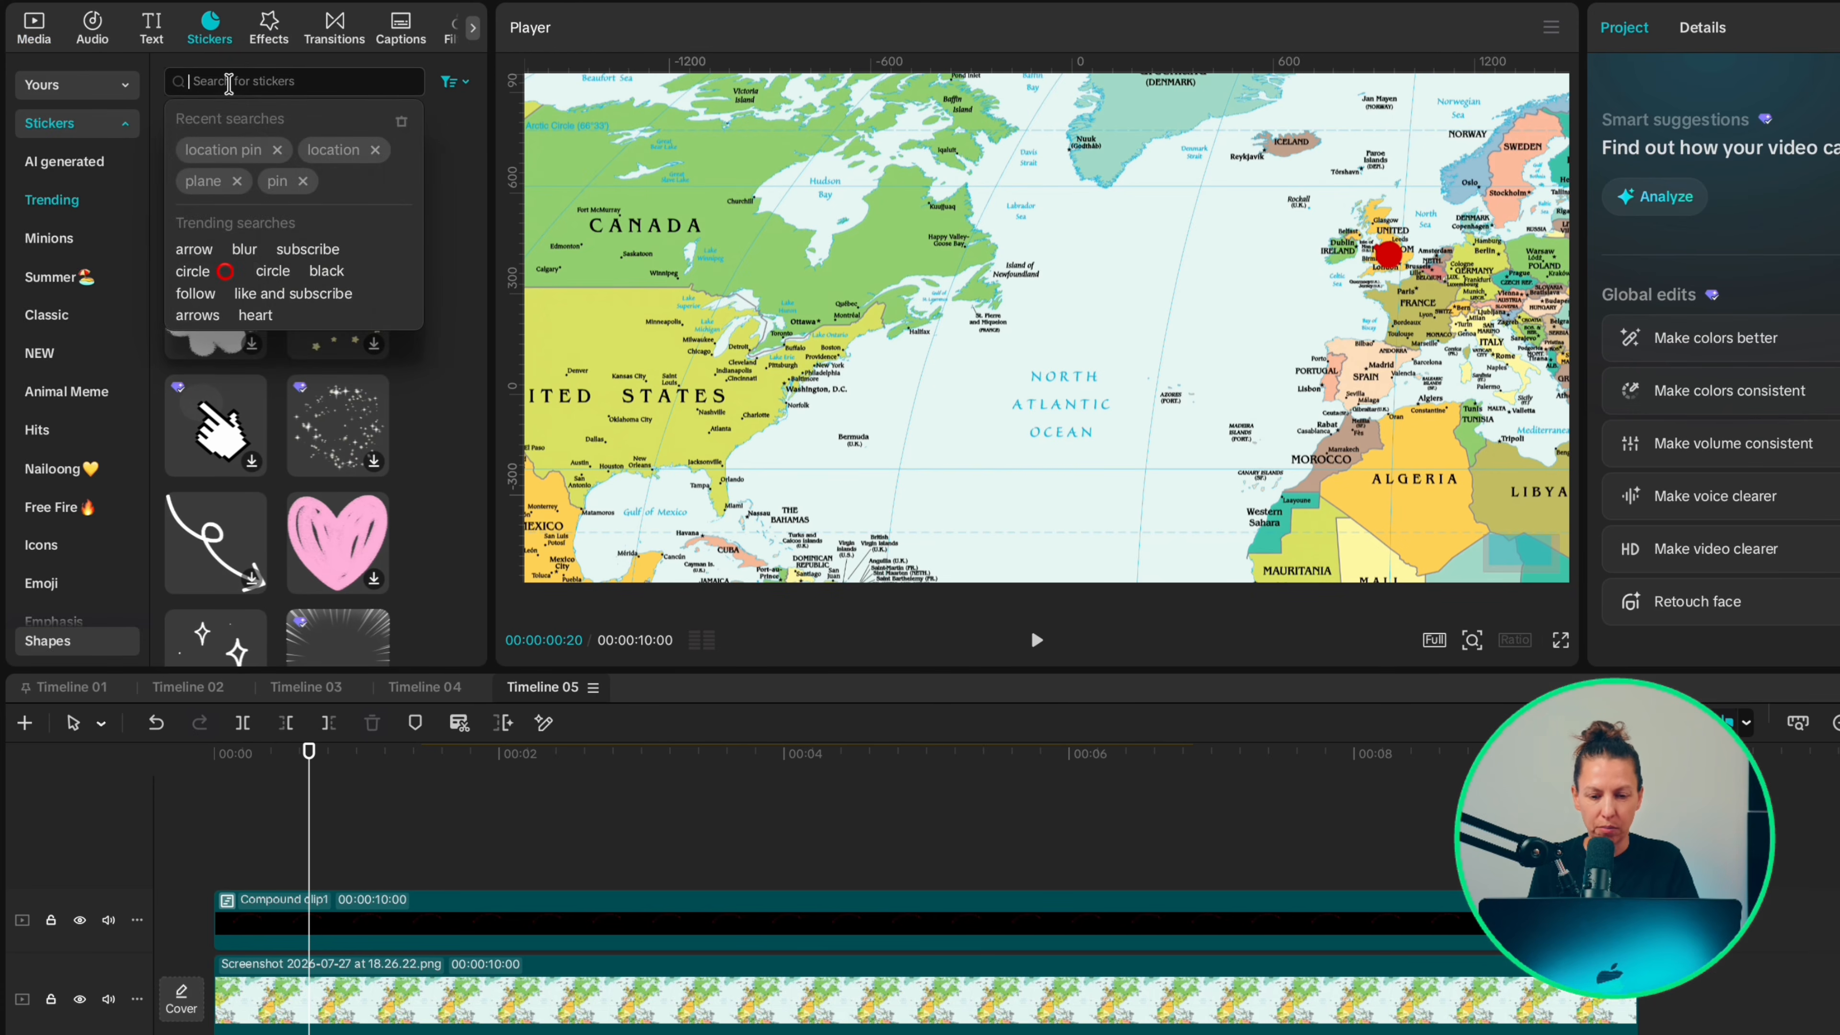
type("plane")
key("Return")
mouse_move(344, 402)
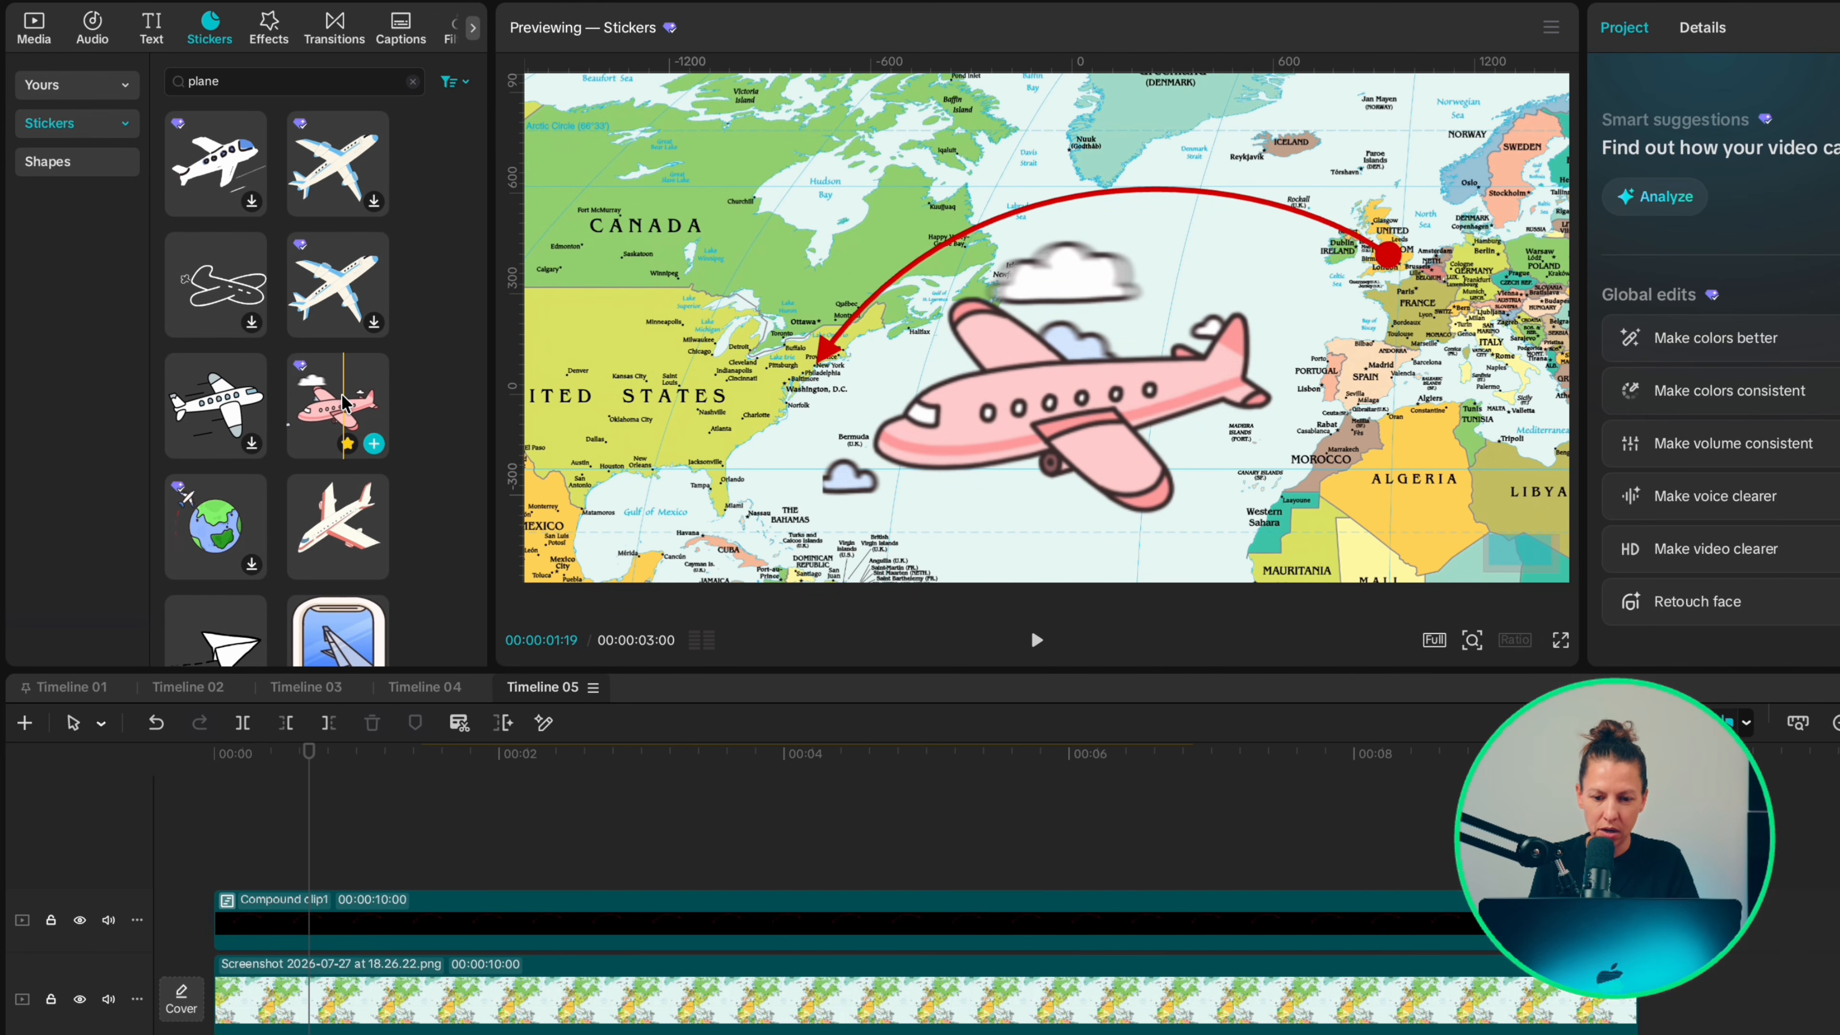
left_click(374, 444)
left_click_drag(750, 870, 1188, 861)
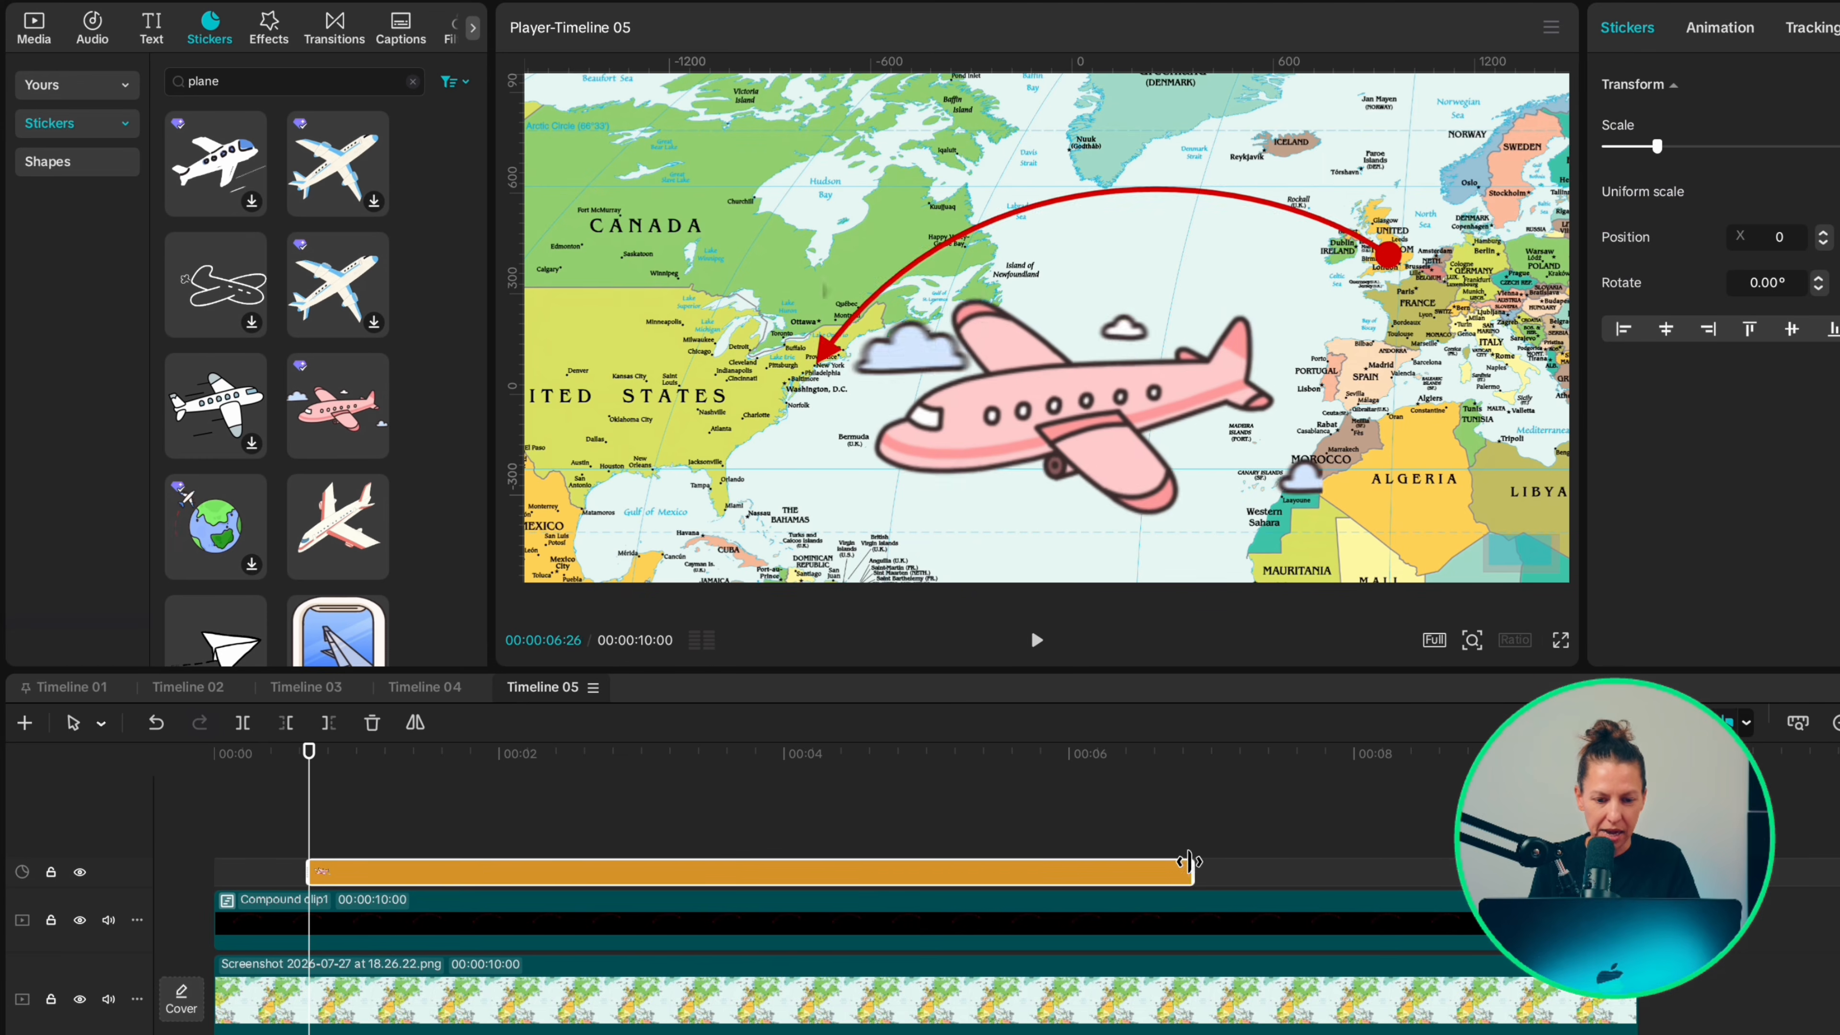
left_click_drag(1188, 861, 1633, 863)
Step: Scale the plane sticker to 19%, place it over the United Kingdom at X 920, Y 422, and rotate it to about 49°
left_click_drag(824, 145, 1024, 345)
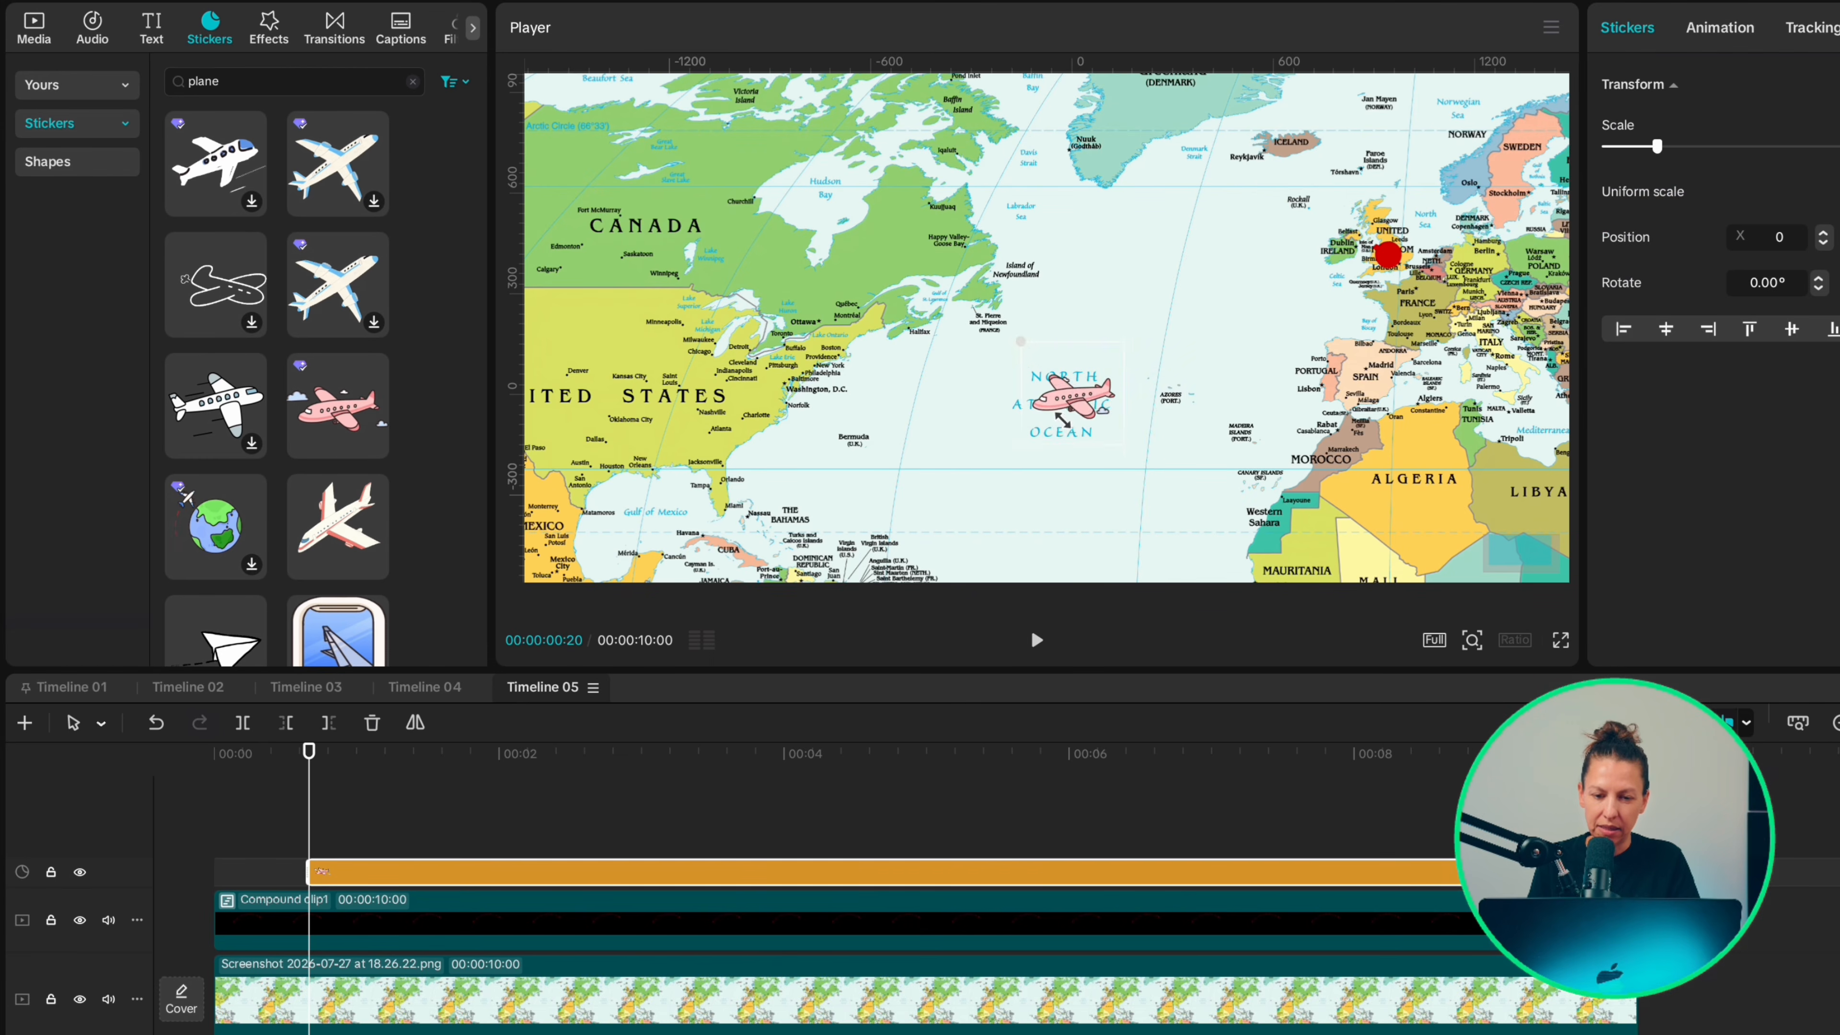
left_click_drag(1053, 380, 1362, 249)
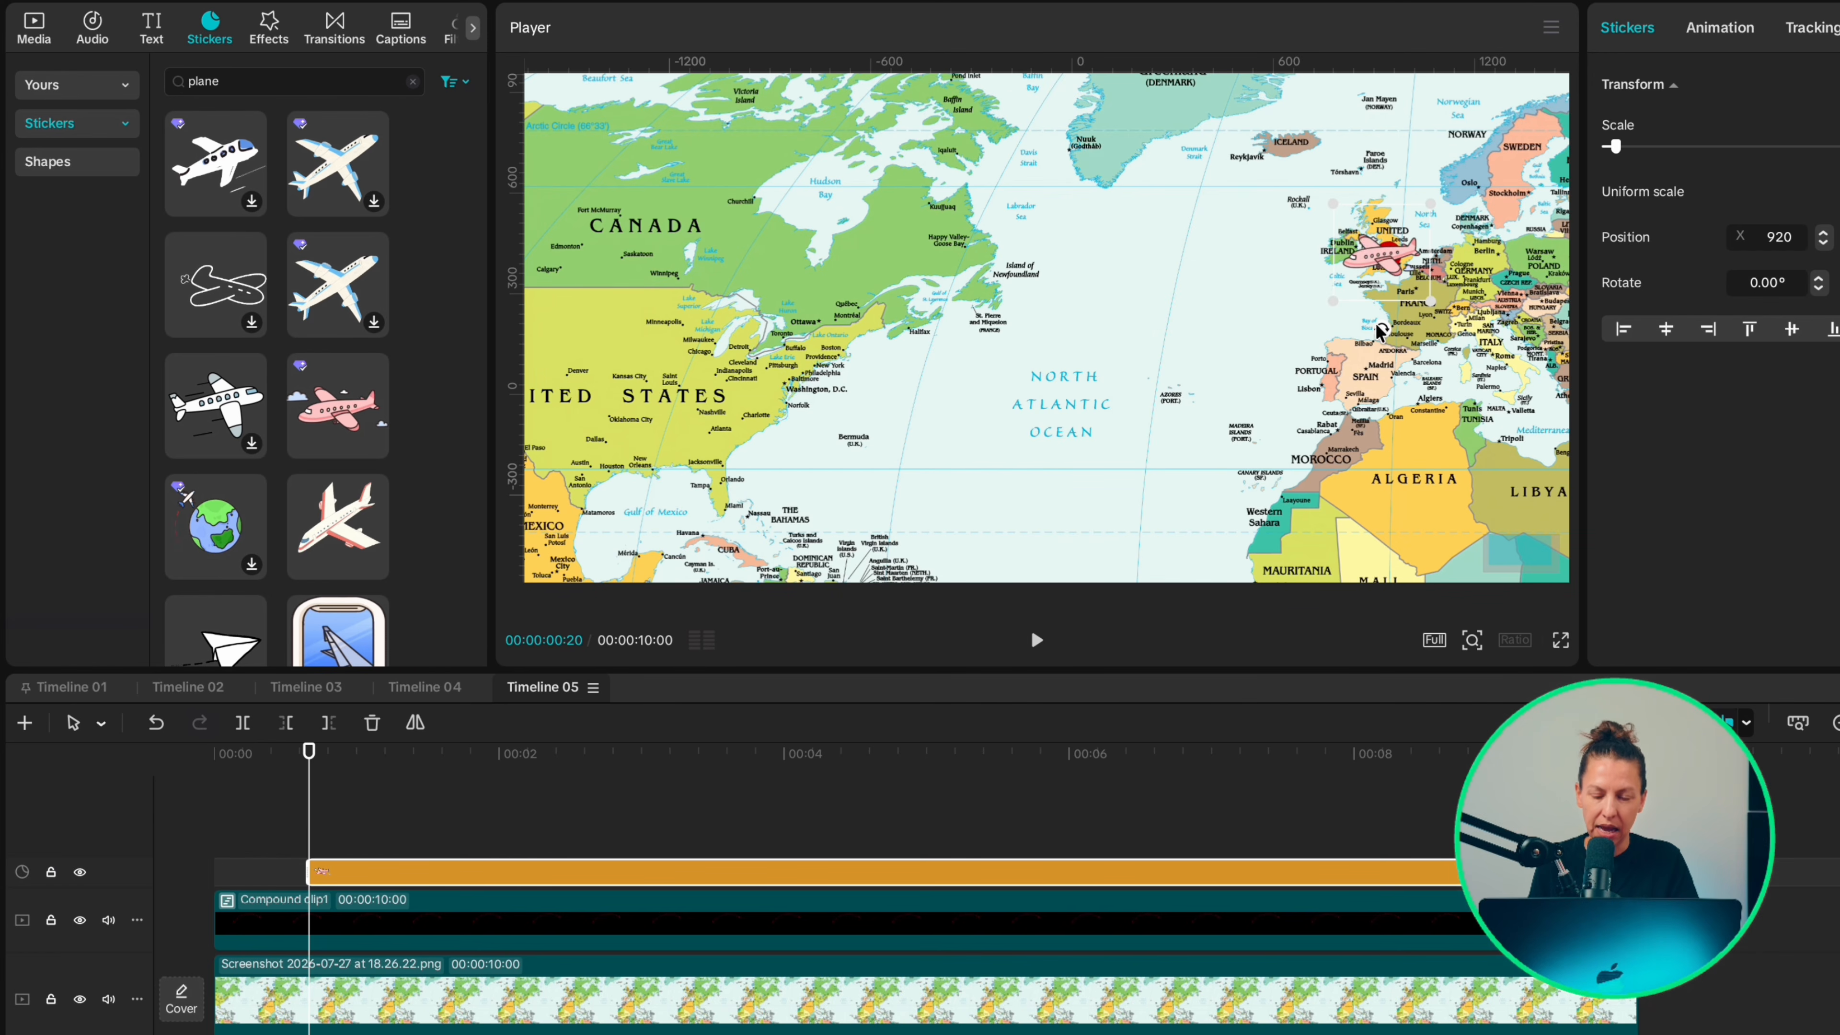
left_click_drag(1378, 333, 1301, 299)
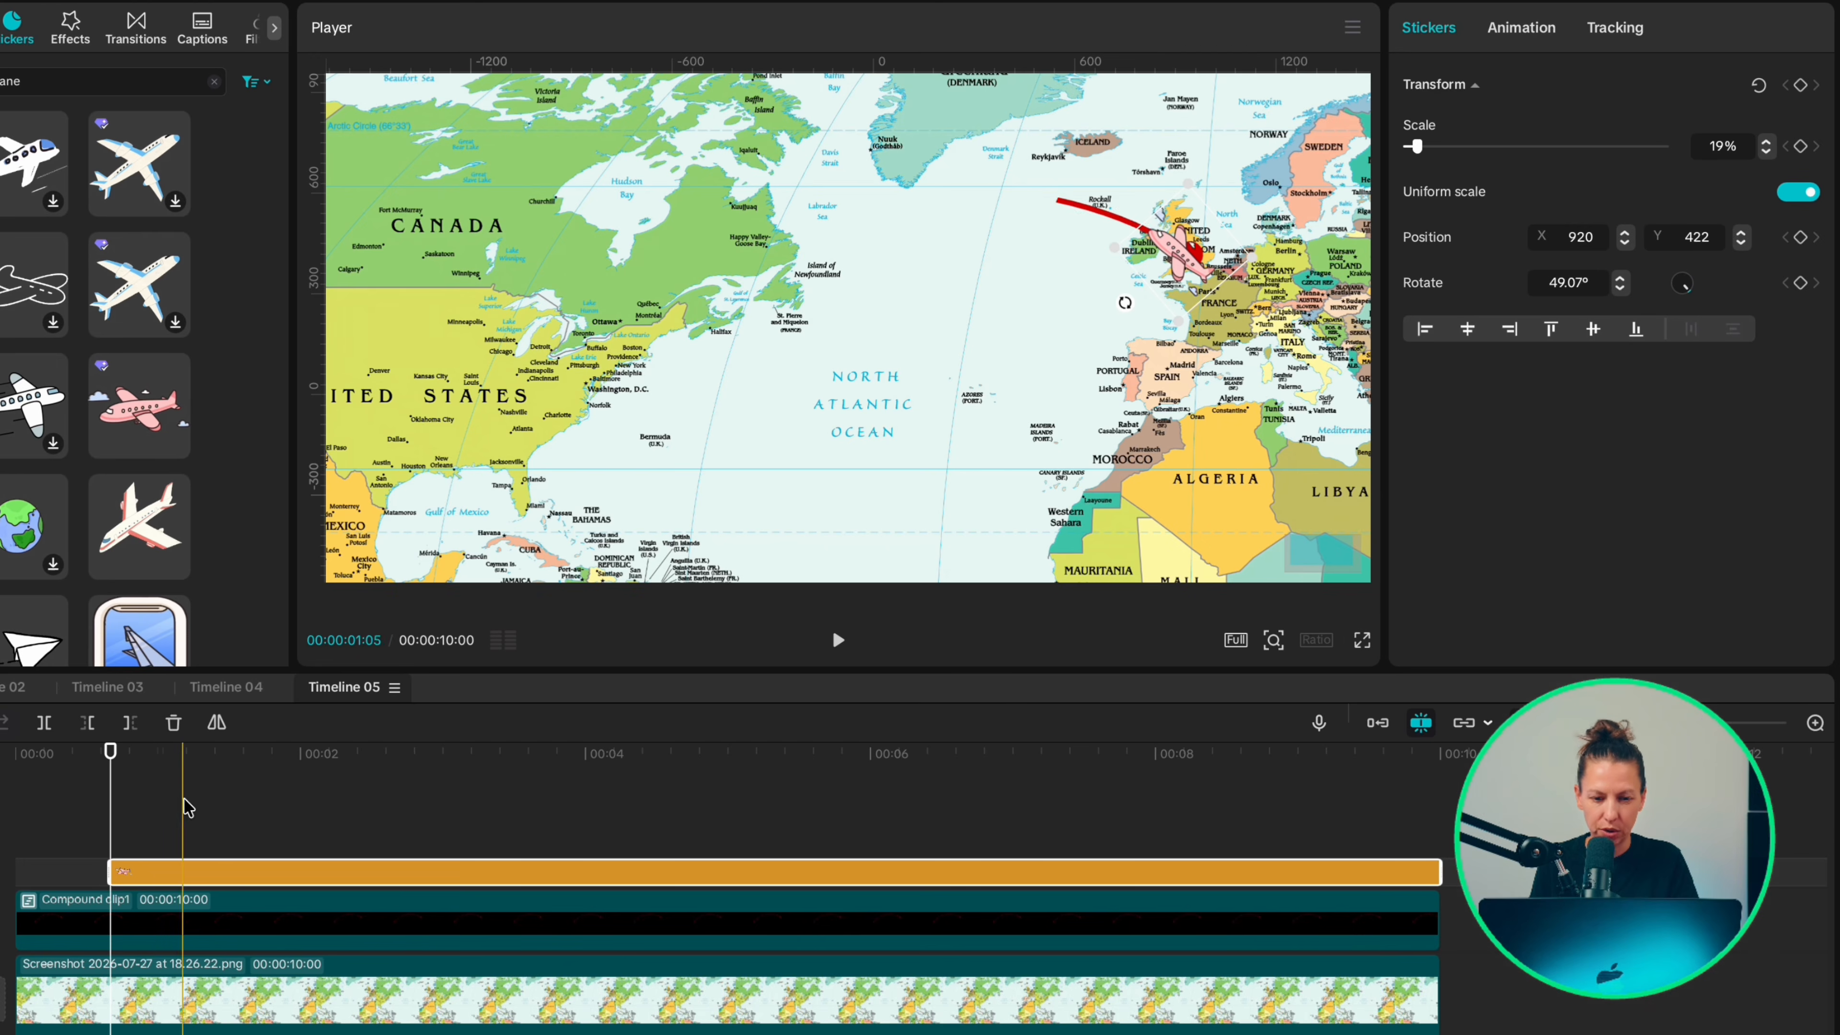
Step: Apply the Spring entrance animation to the plane sticker with a 0.5 s duration
left_click(1517, 30)
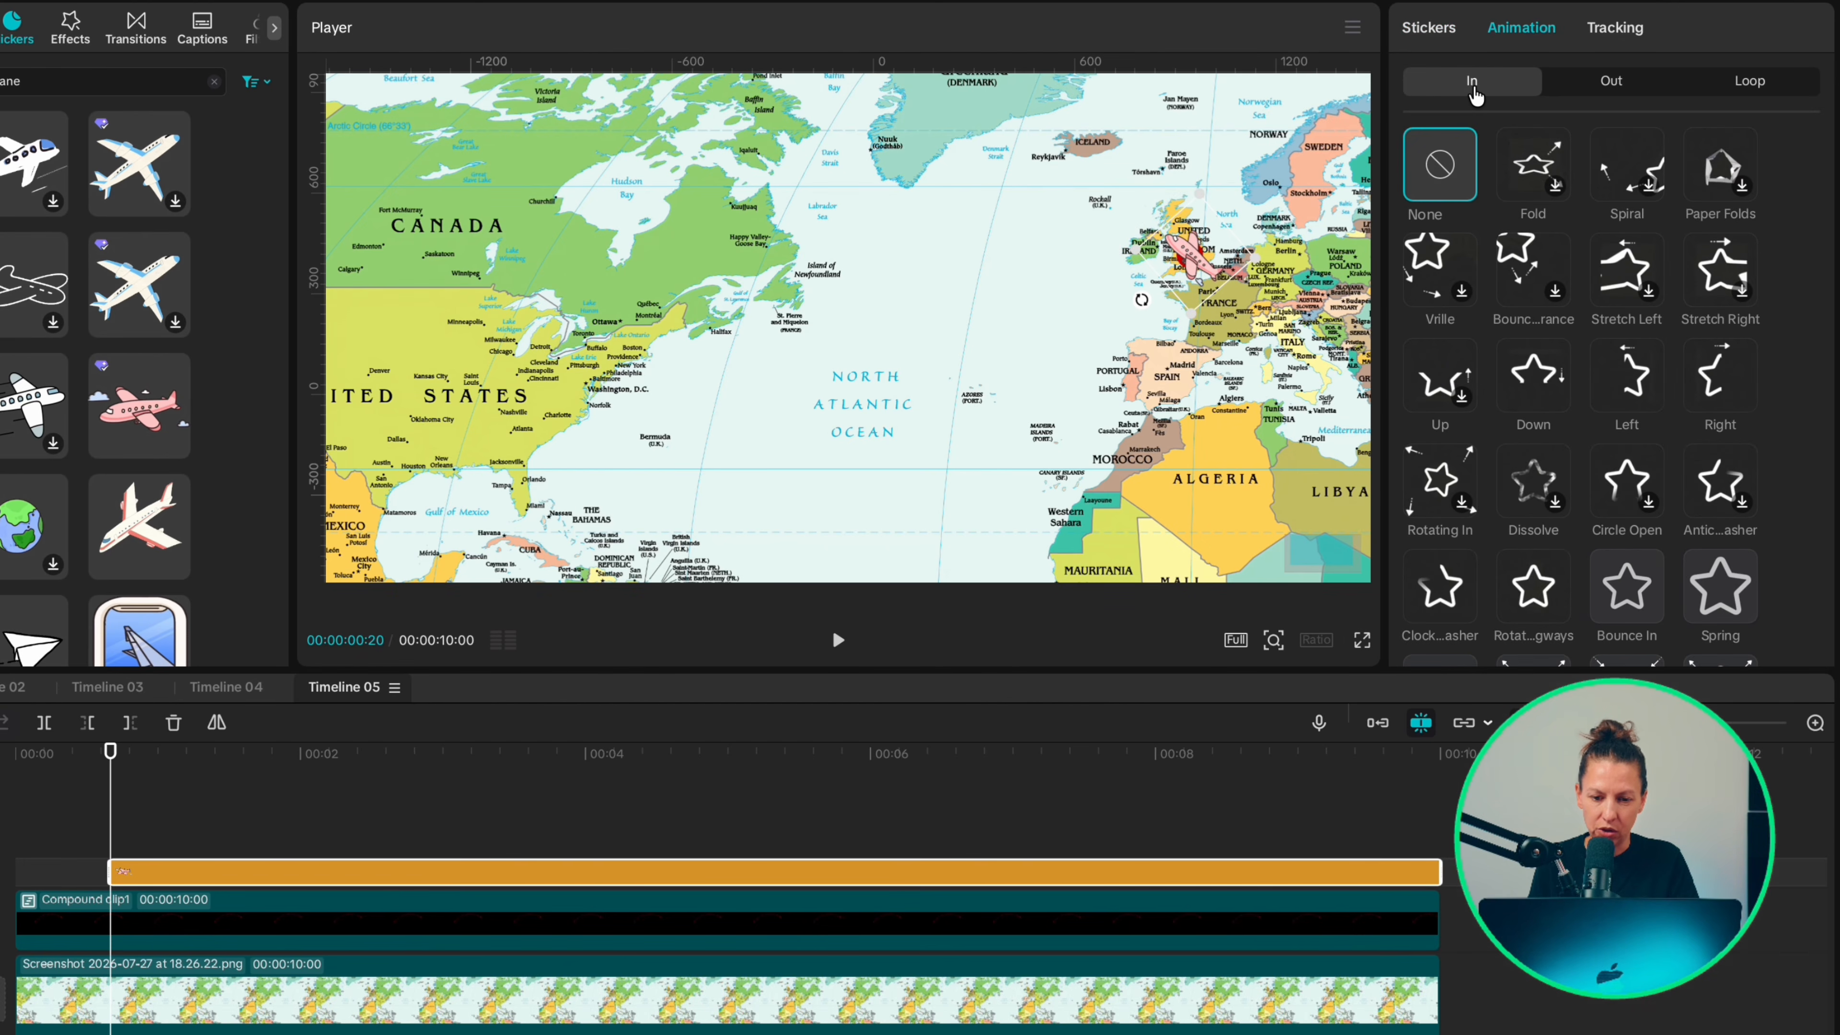
scroll(1594, 362, "down", 4)
left_click(1720, 321)
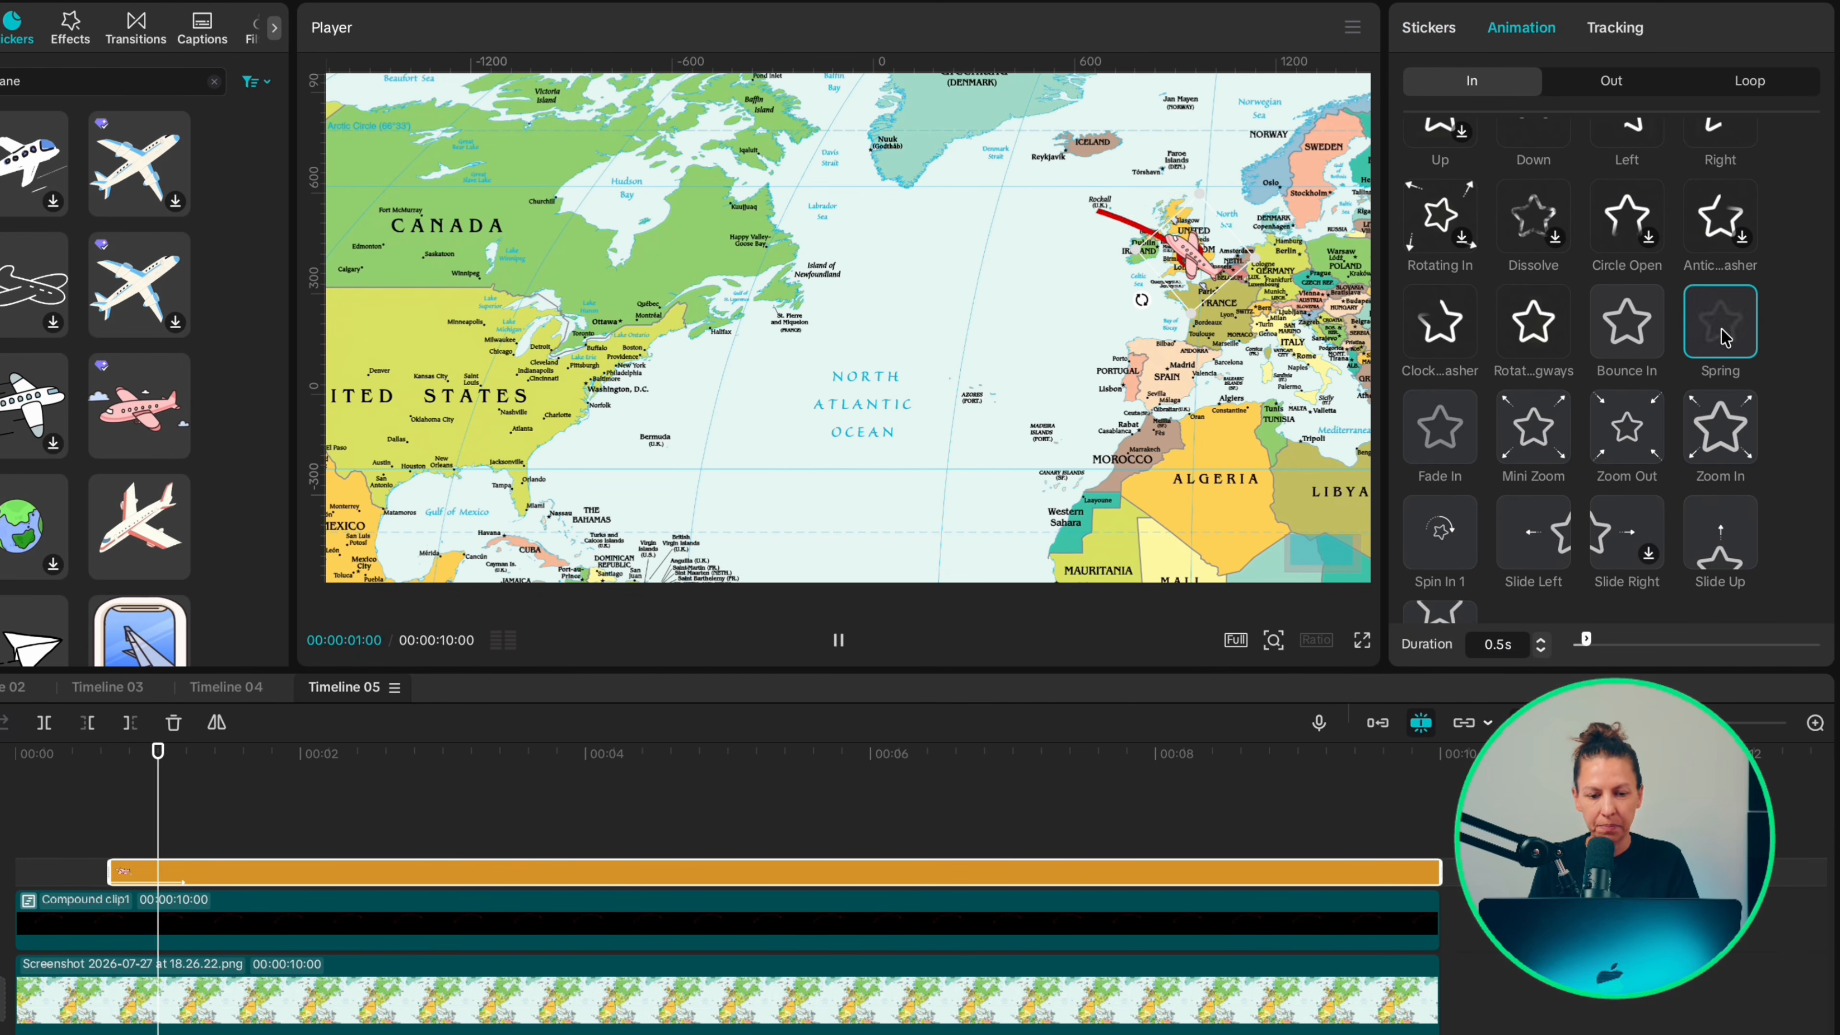
Step: Convert the plane sticker to a compound clip and keyframe its transform at 20 frames
right_click(295, 872)
left_click(366, 921)
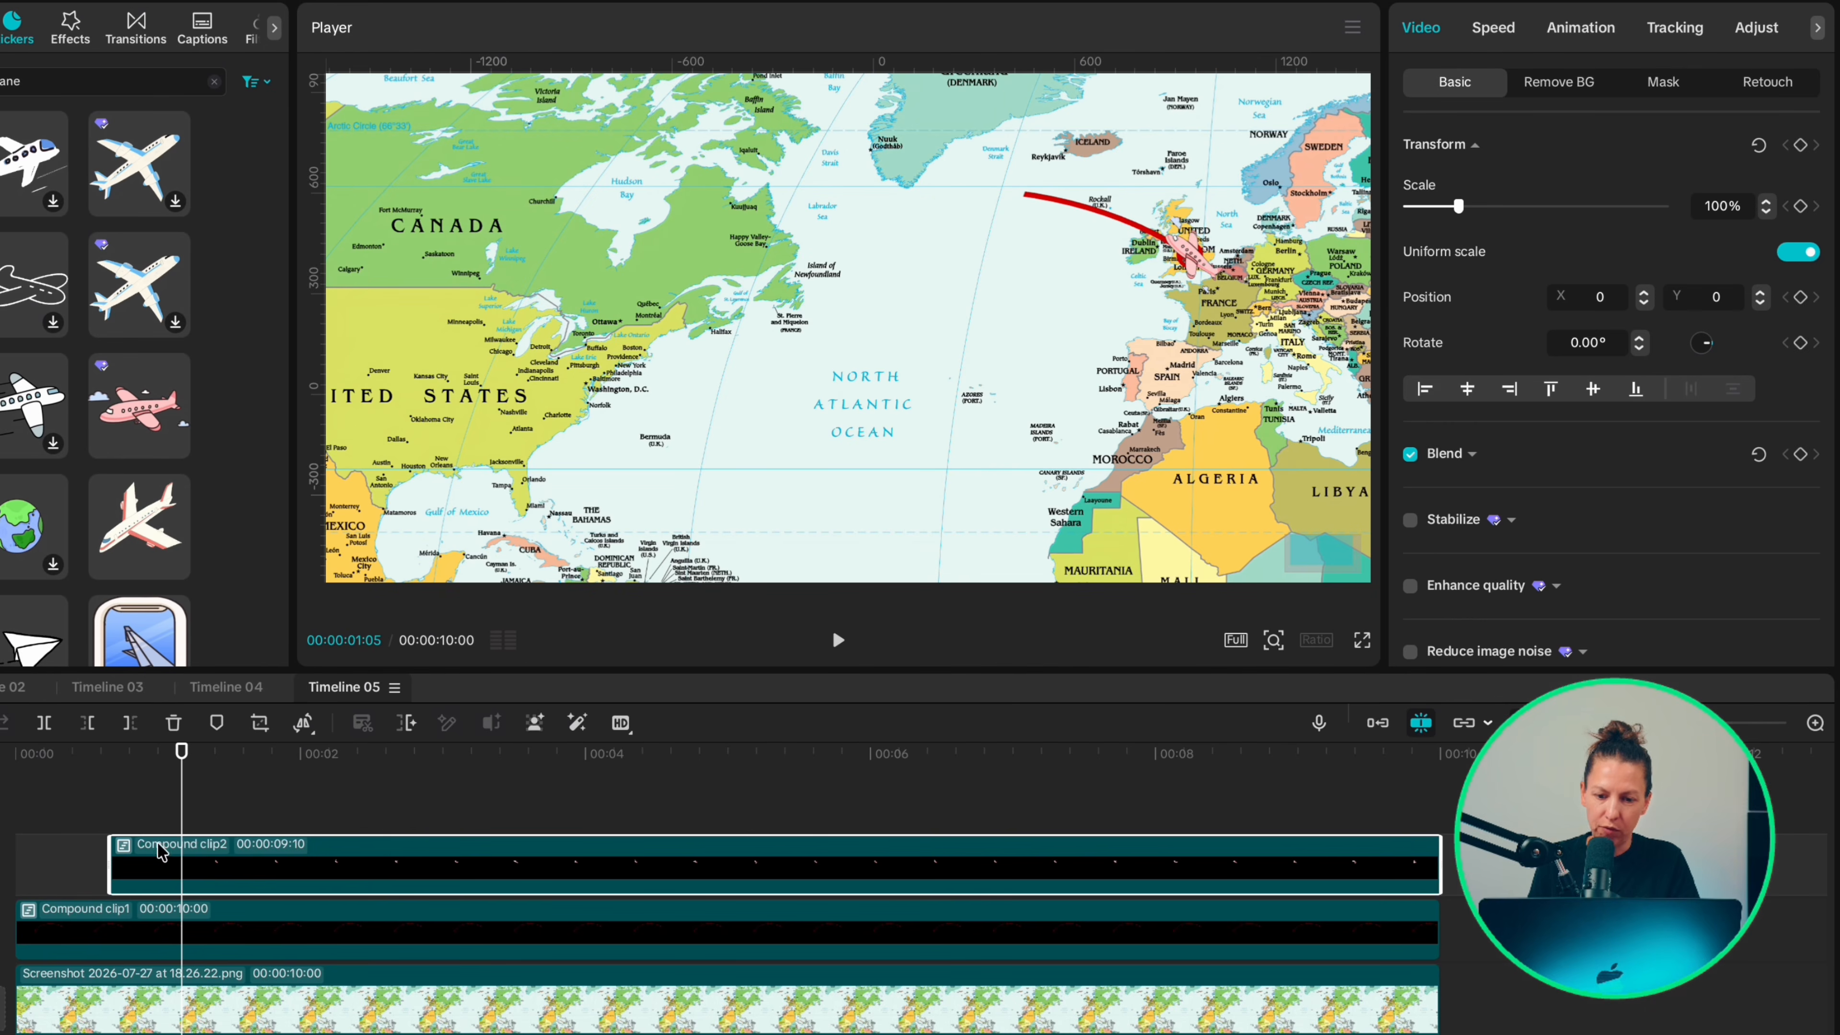
left_click(113, 806)
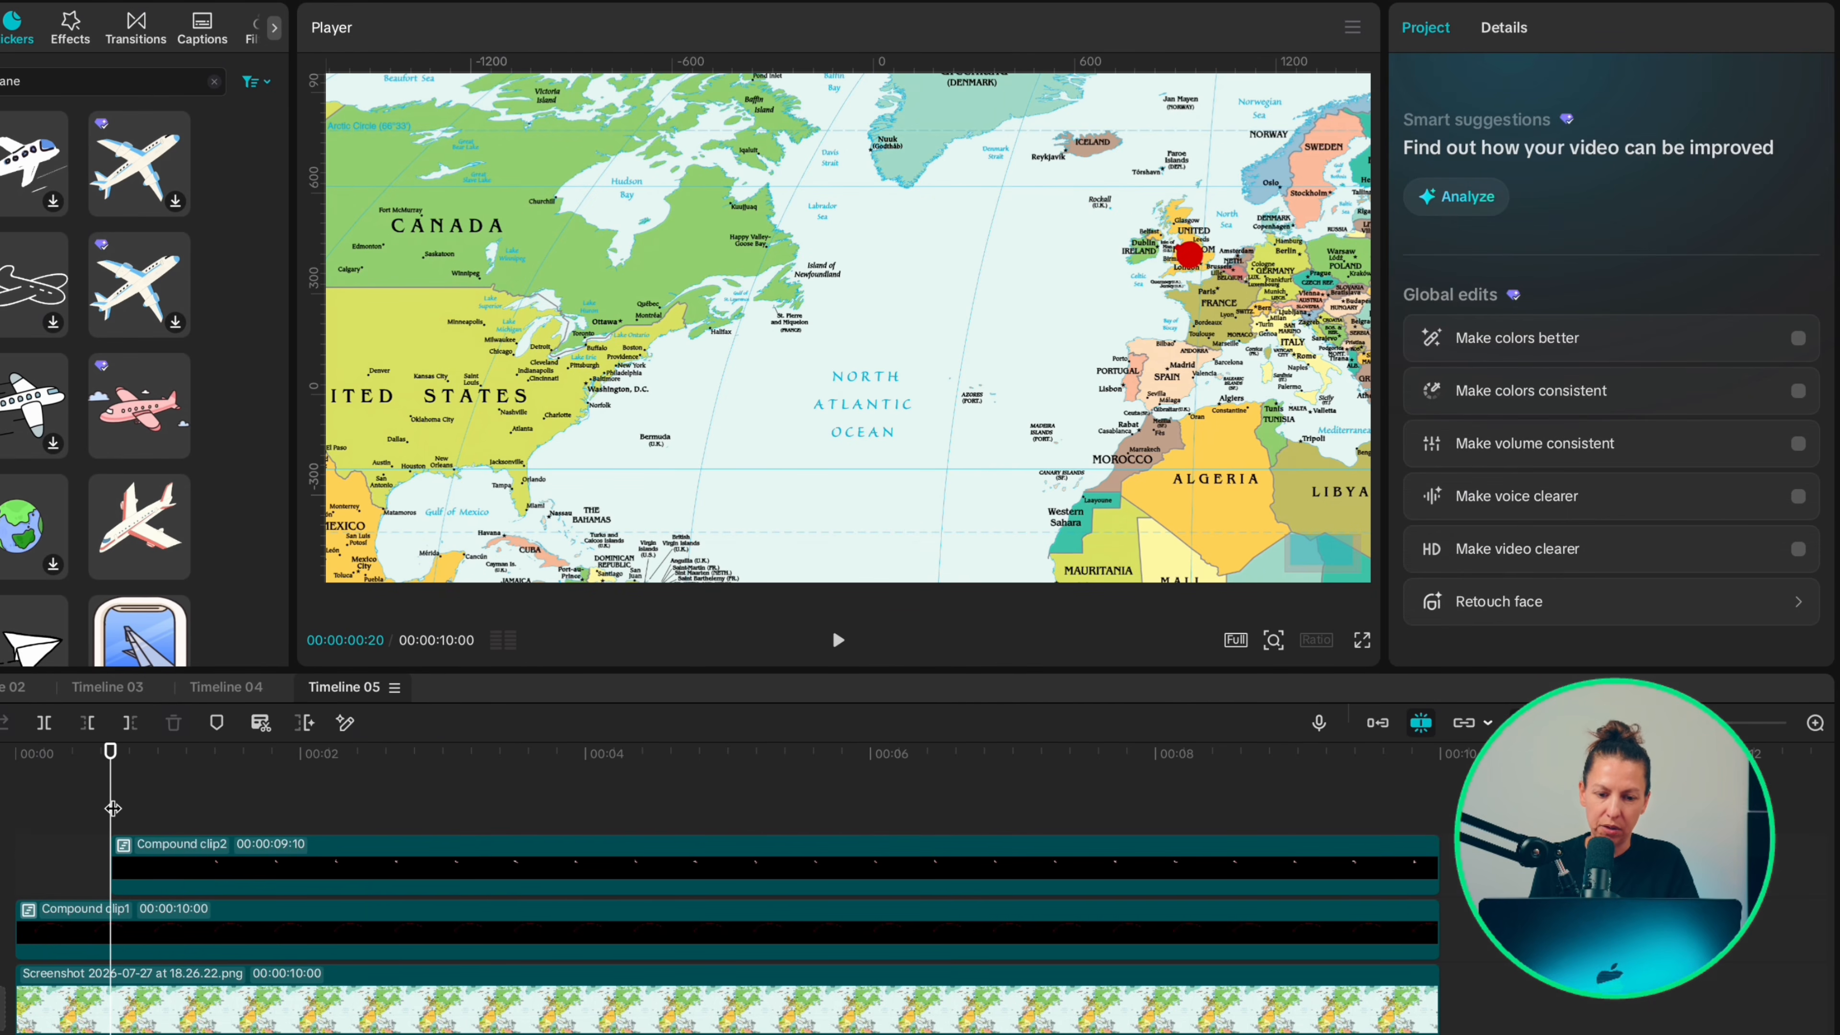
left_click(127, 864)
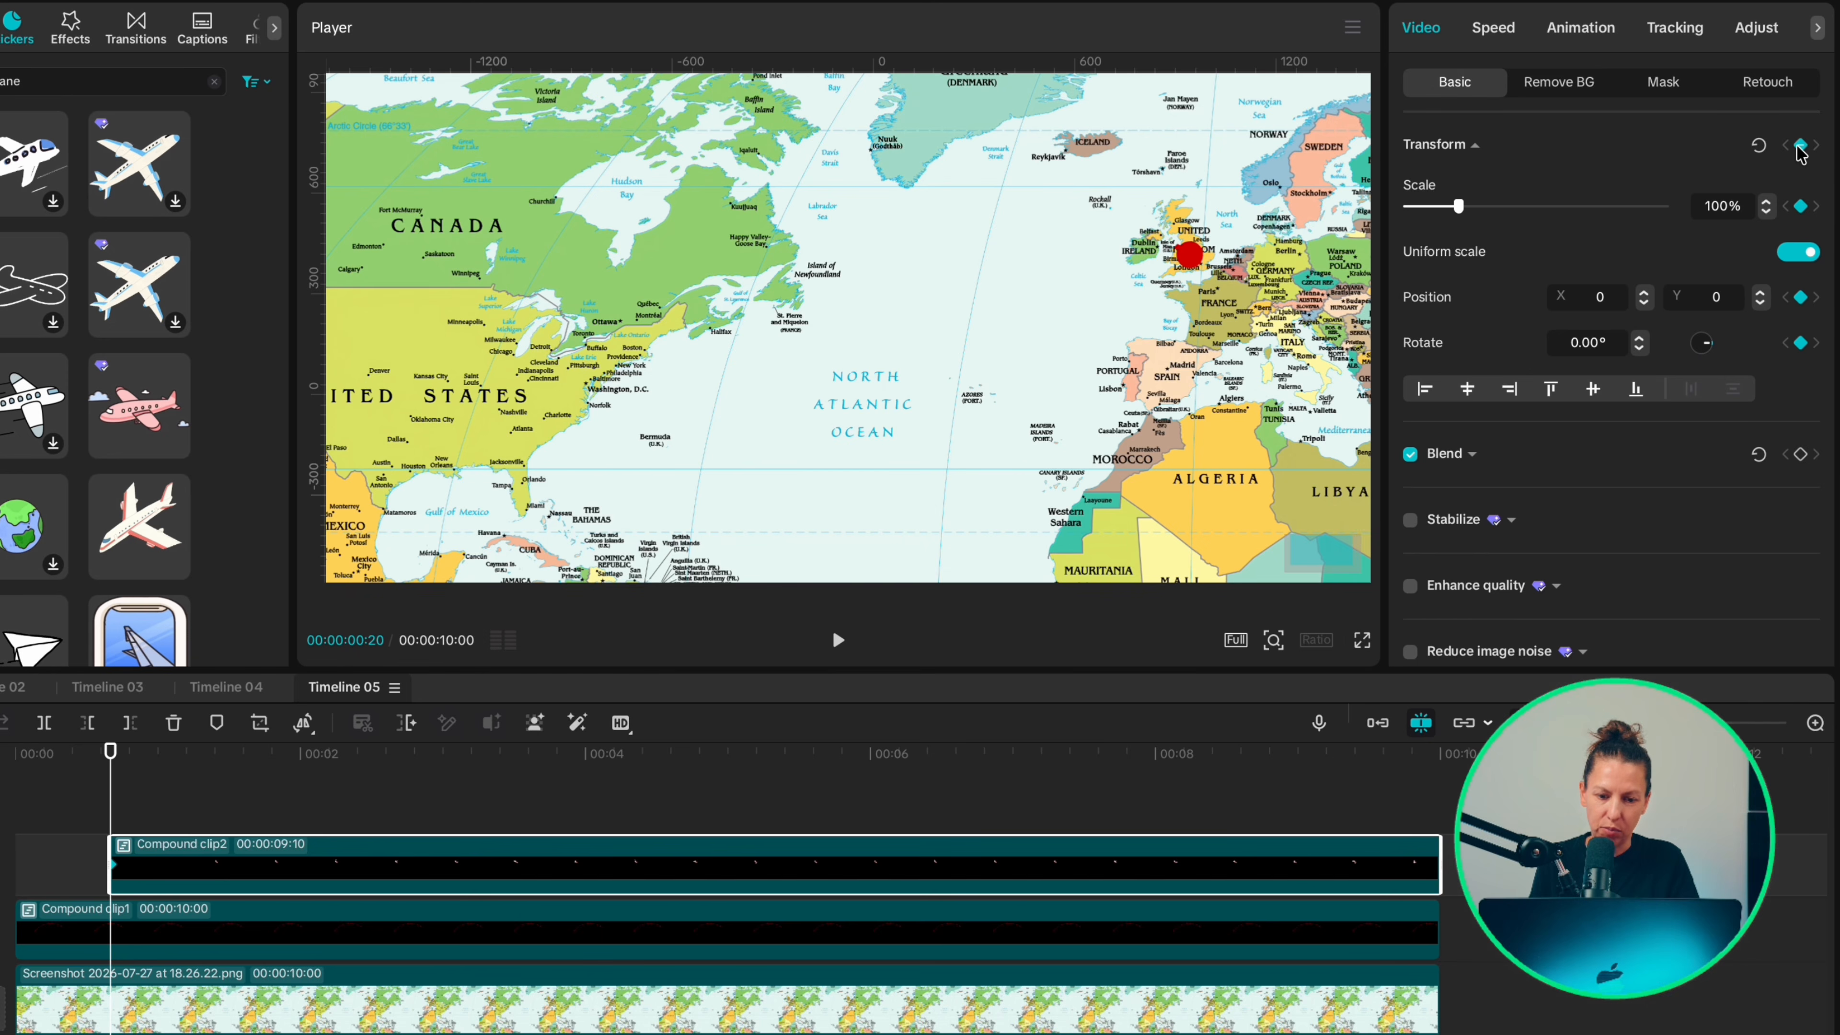
Step: At 2:01, move the plane clip to New York at X -289, Y -790 and rotate it to -90°
key("space")
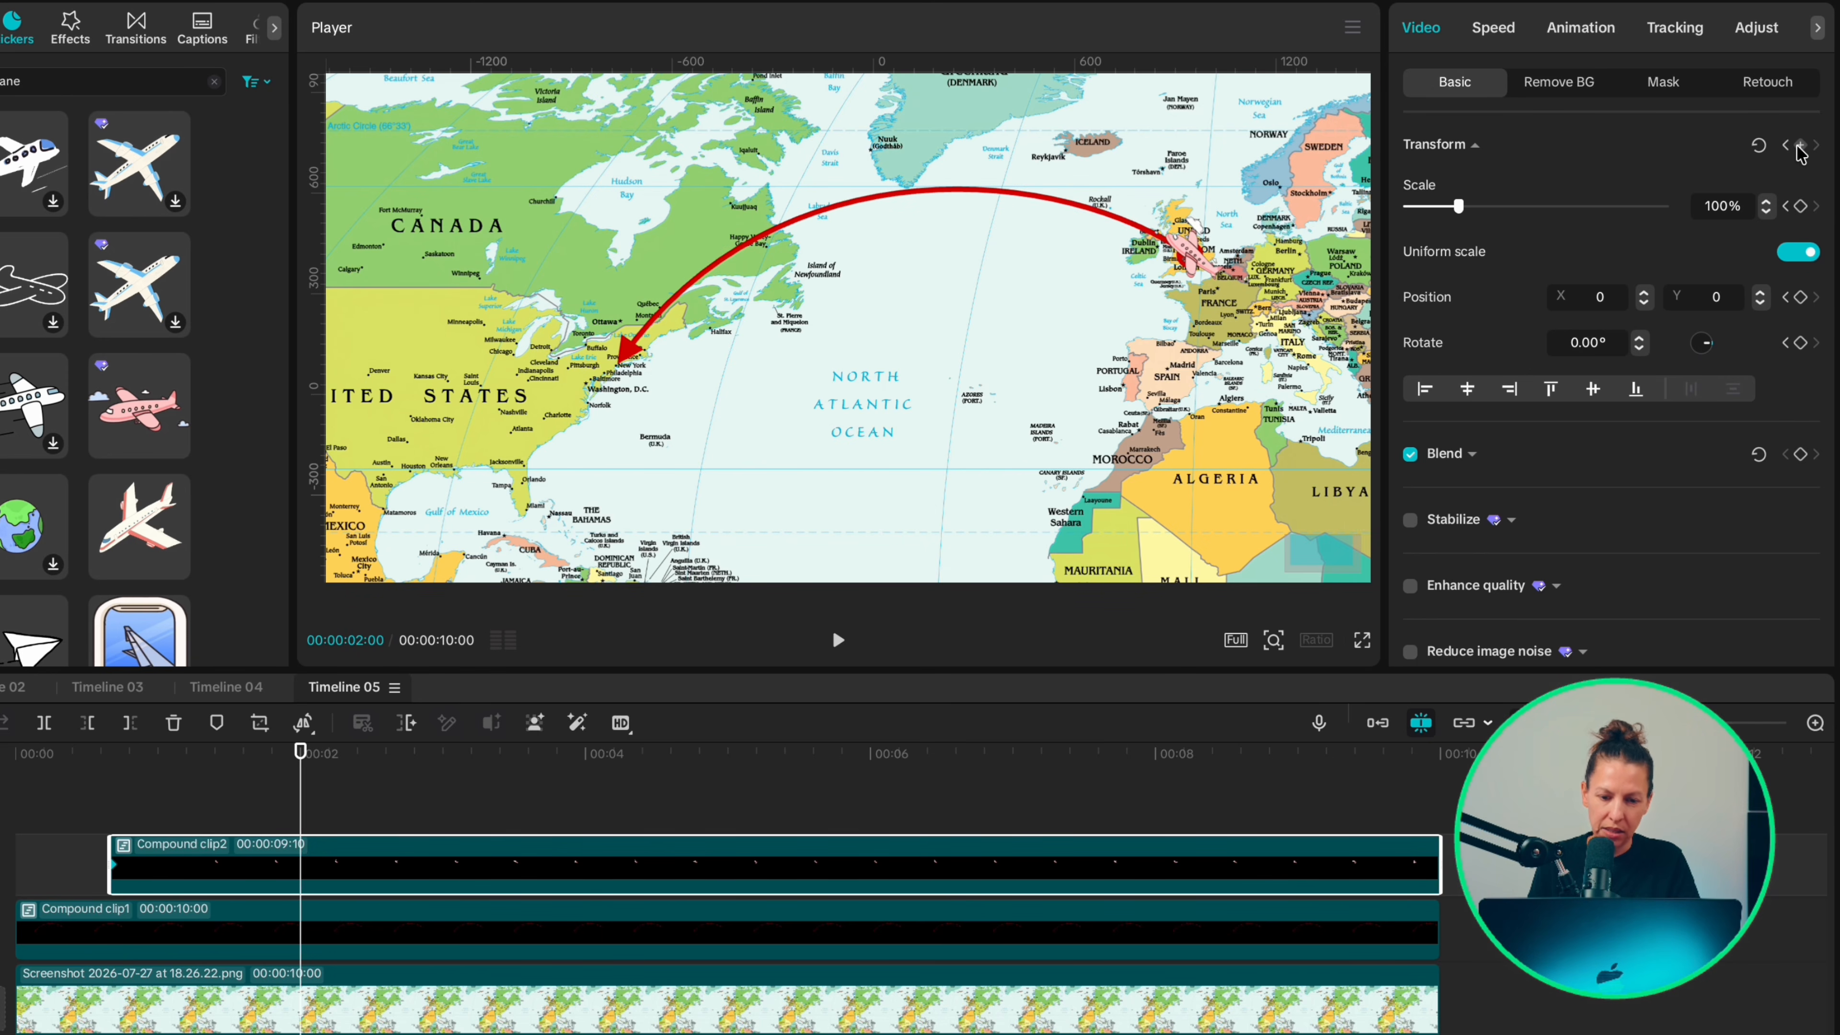
left_click_drag(984, 250, 603, 329)
left_click_drag(1640, 347, 1652, 361)
left_click_drag(749, 346, 1016, 530)
left_click_drag(1642, 347, 1646, 355)
left_click_drag(785, 390, 904, 399)
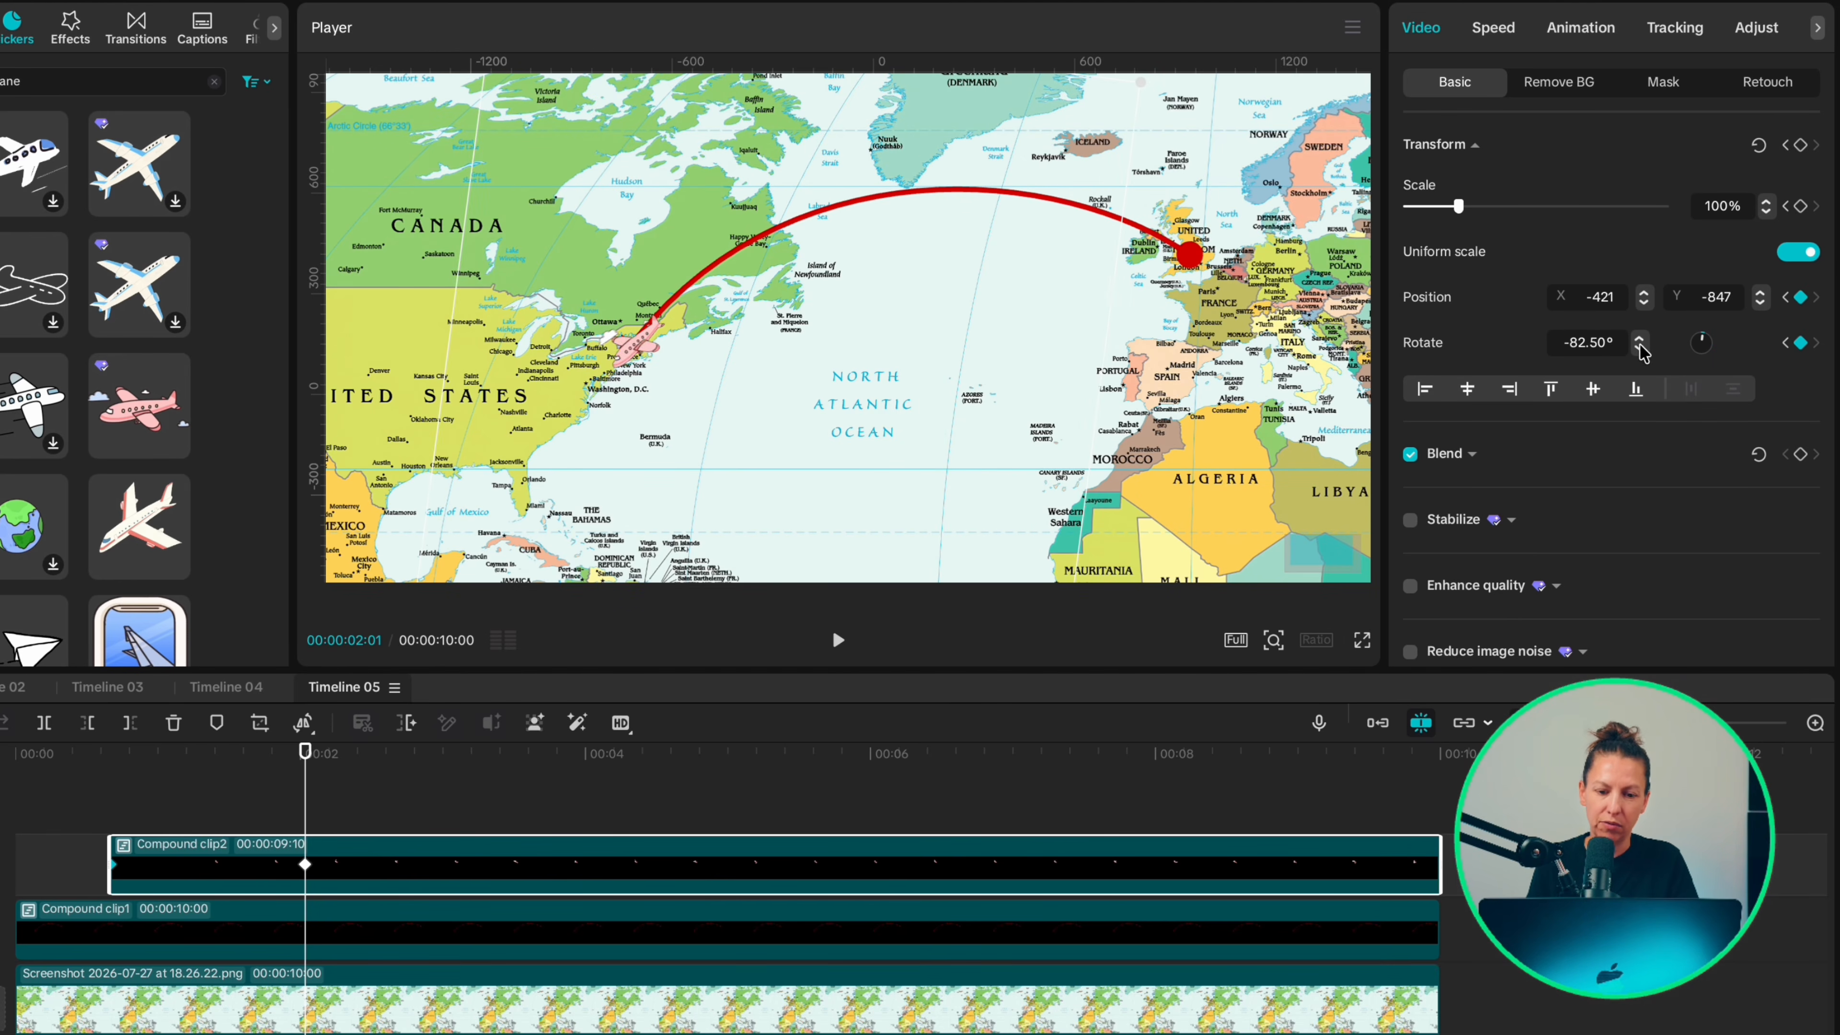
left_click_drag(1642, 349, 1644, 353)
left_click_drag(854, 419, 874, 417)
Step: Play the plane's flight from 20 frames to check it against the arrow
left_click(144, 801)
key("space")
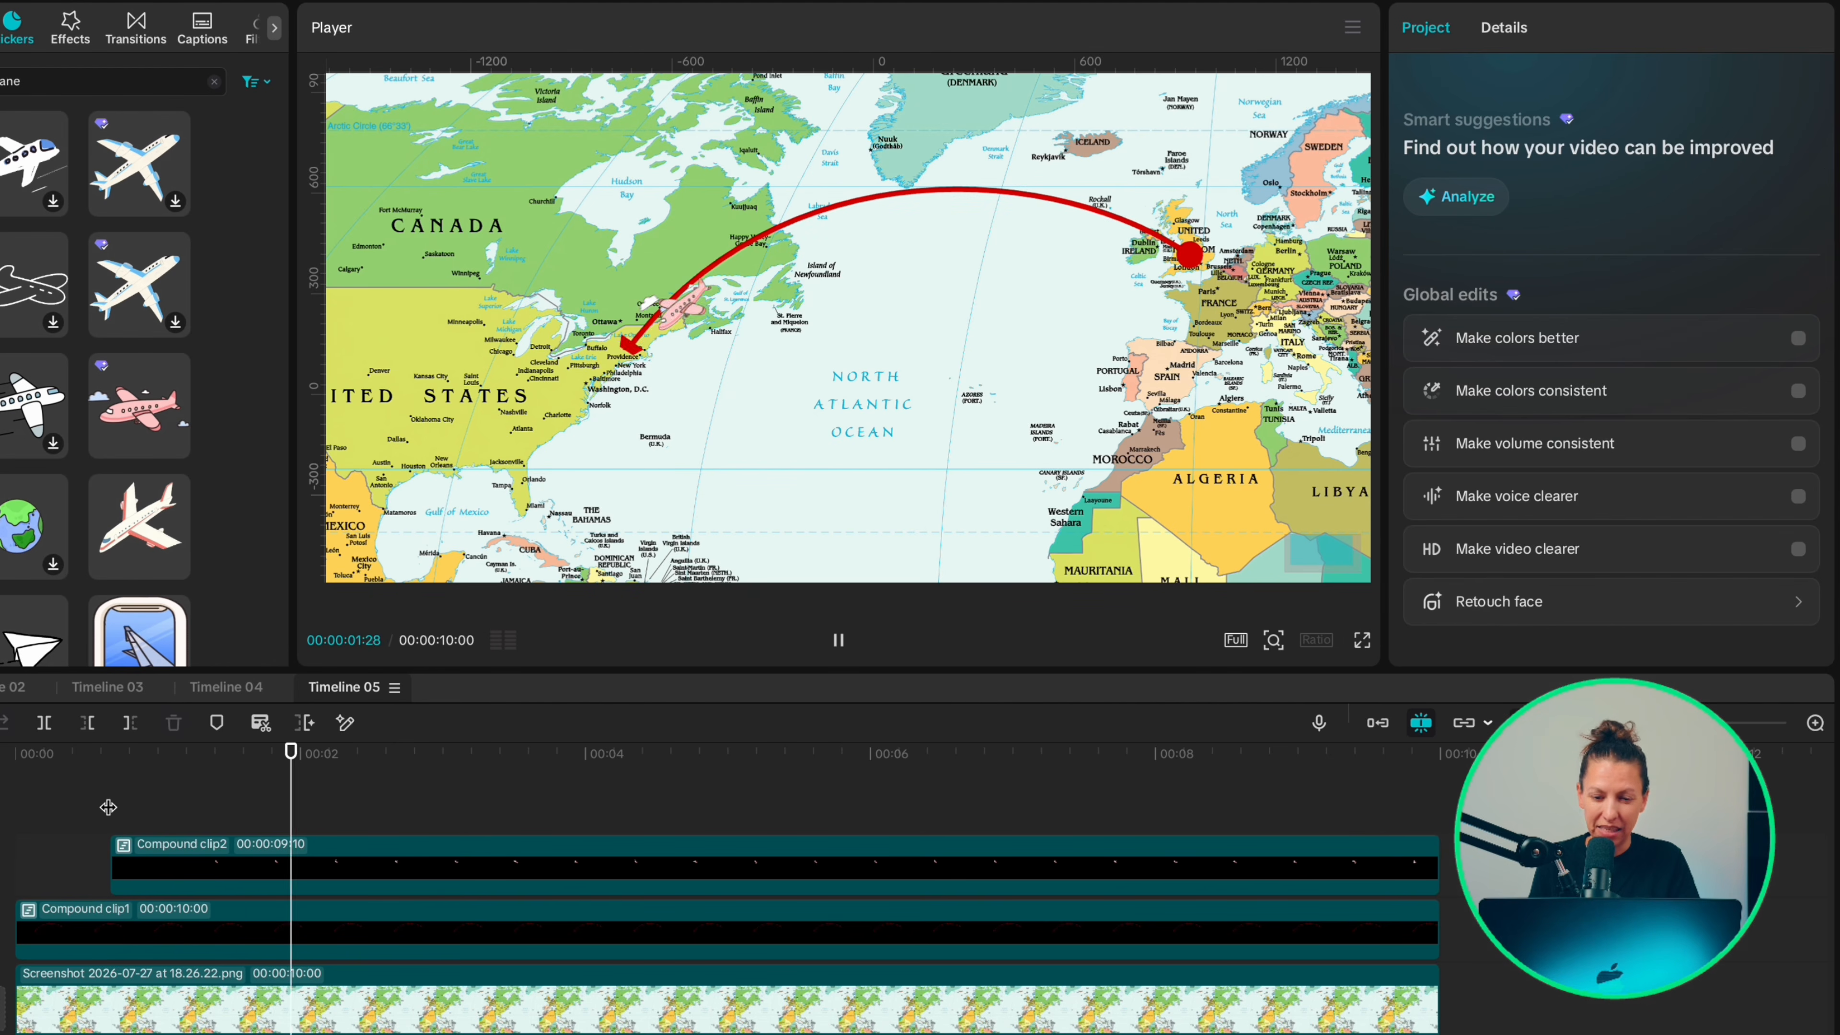
left_click(109, 807)
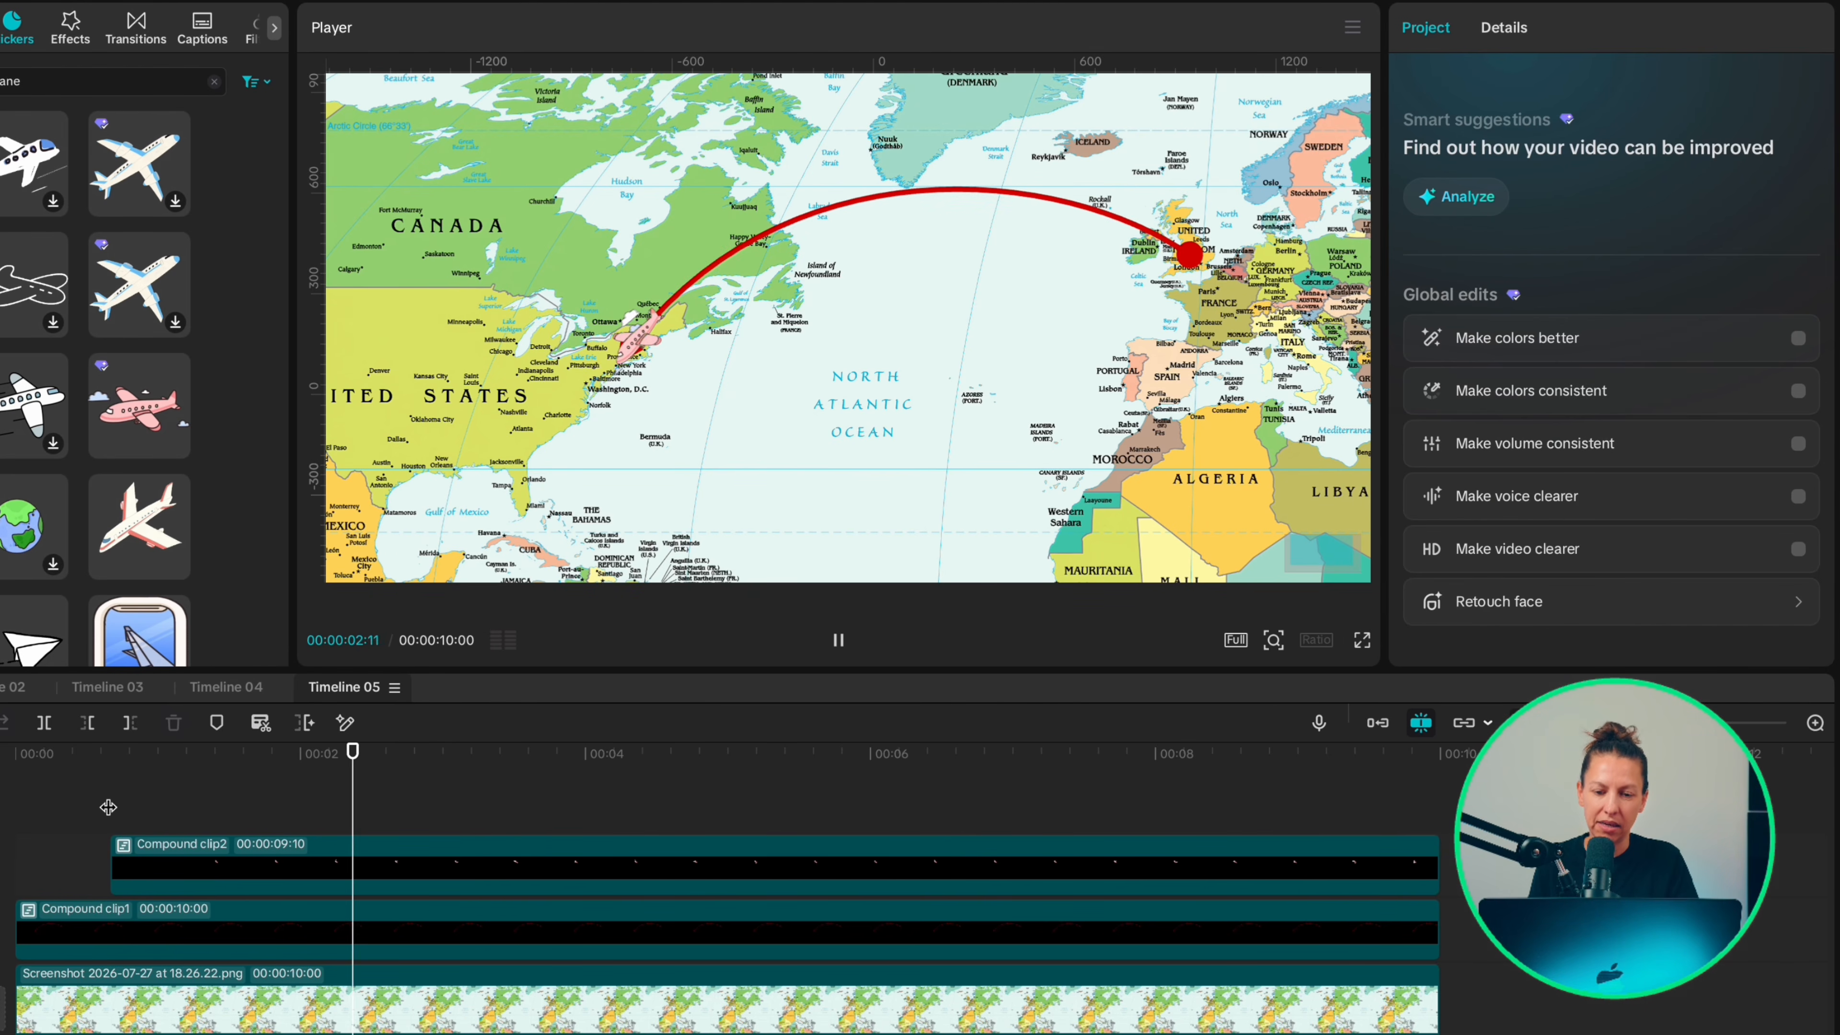
Step: Add intermediate position keyframes that keep the plane on the arrow's arc, including X -319, Y -598 at 1:22
left_click(217, 866)
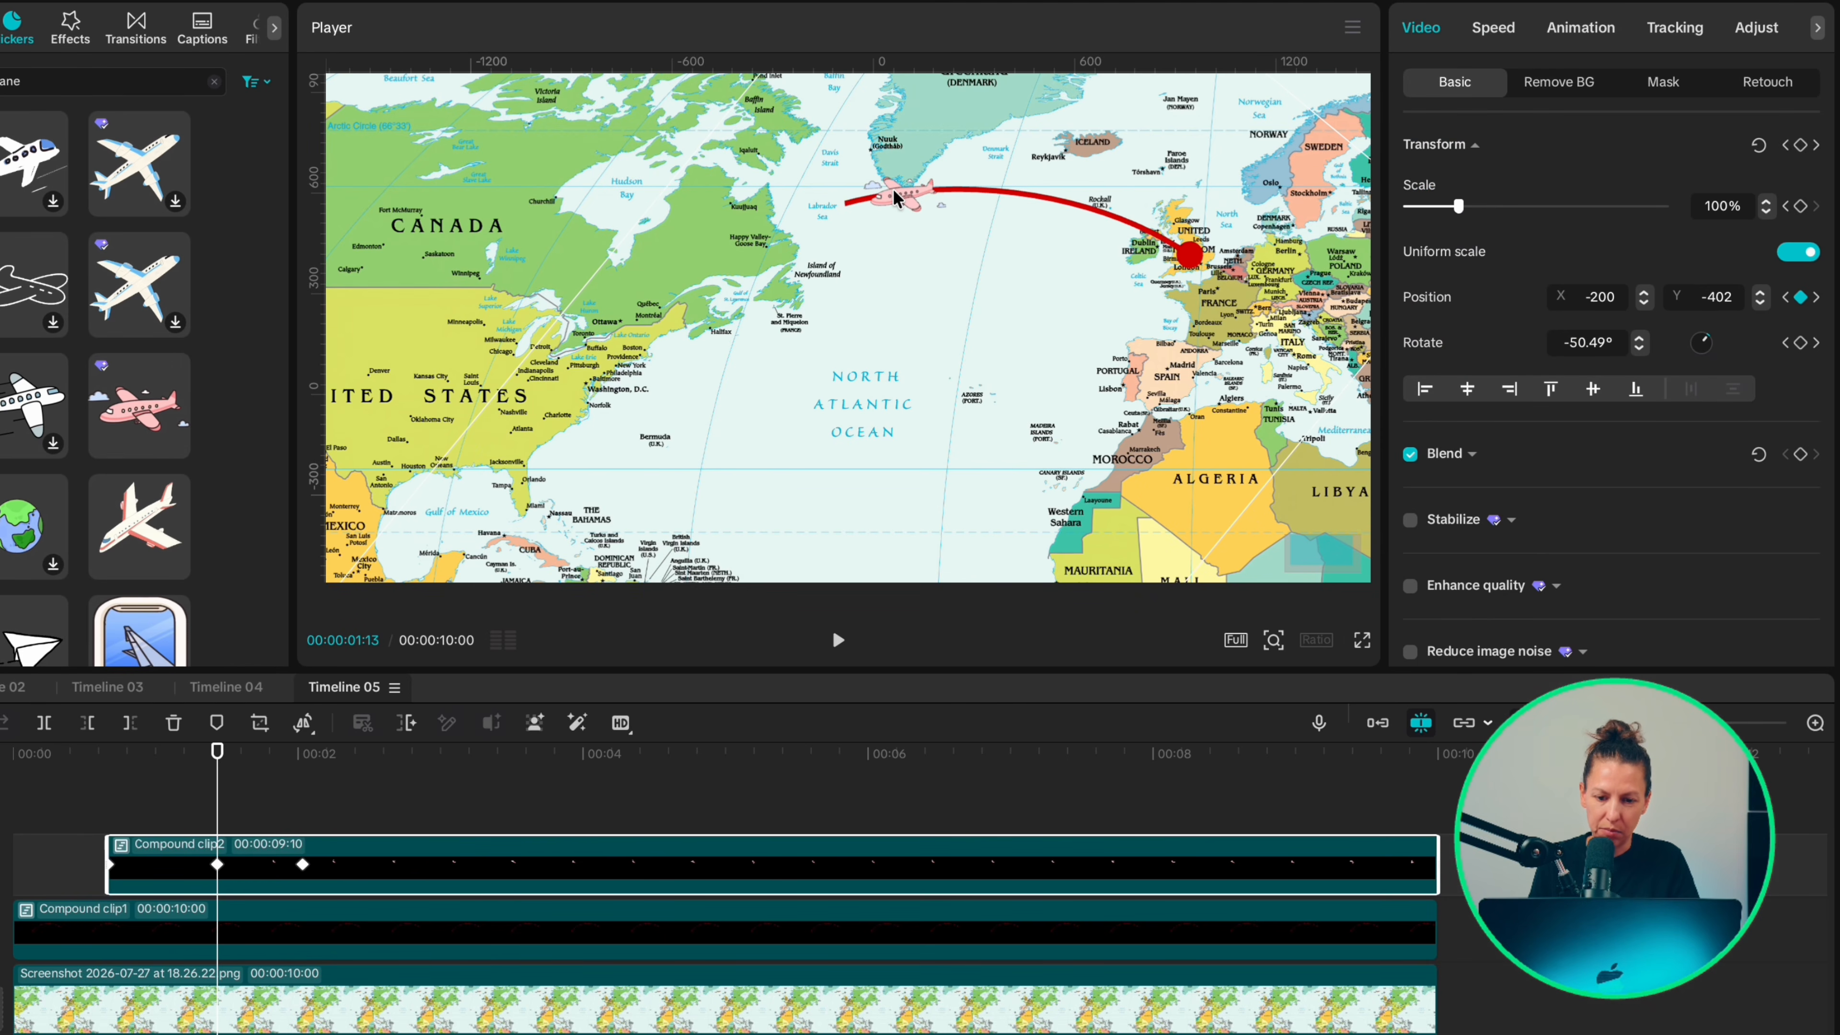
left_click(262, 801)
left_click_drag(773, 277, 748, 255)
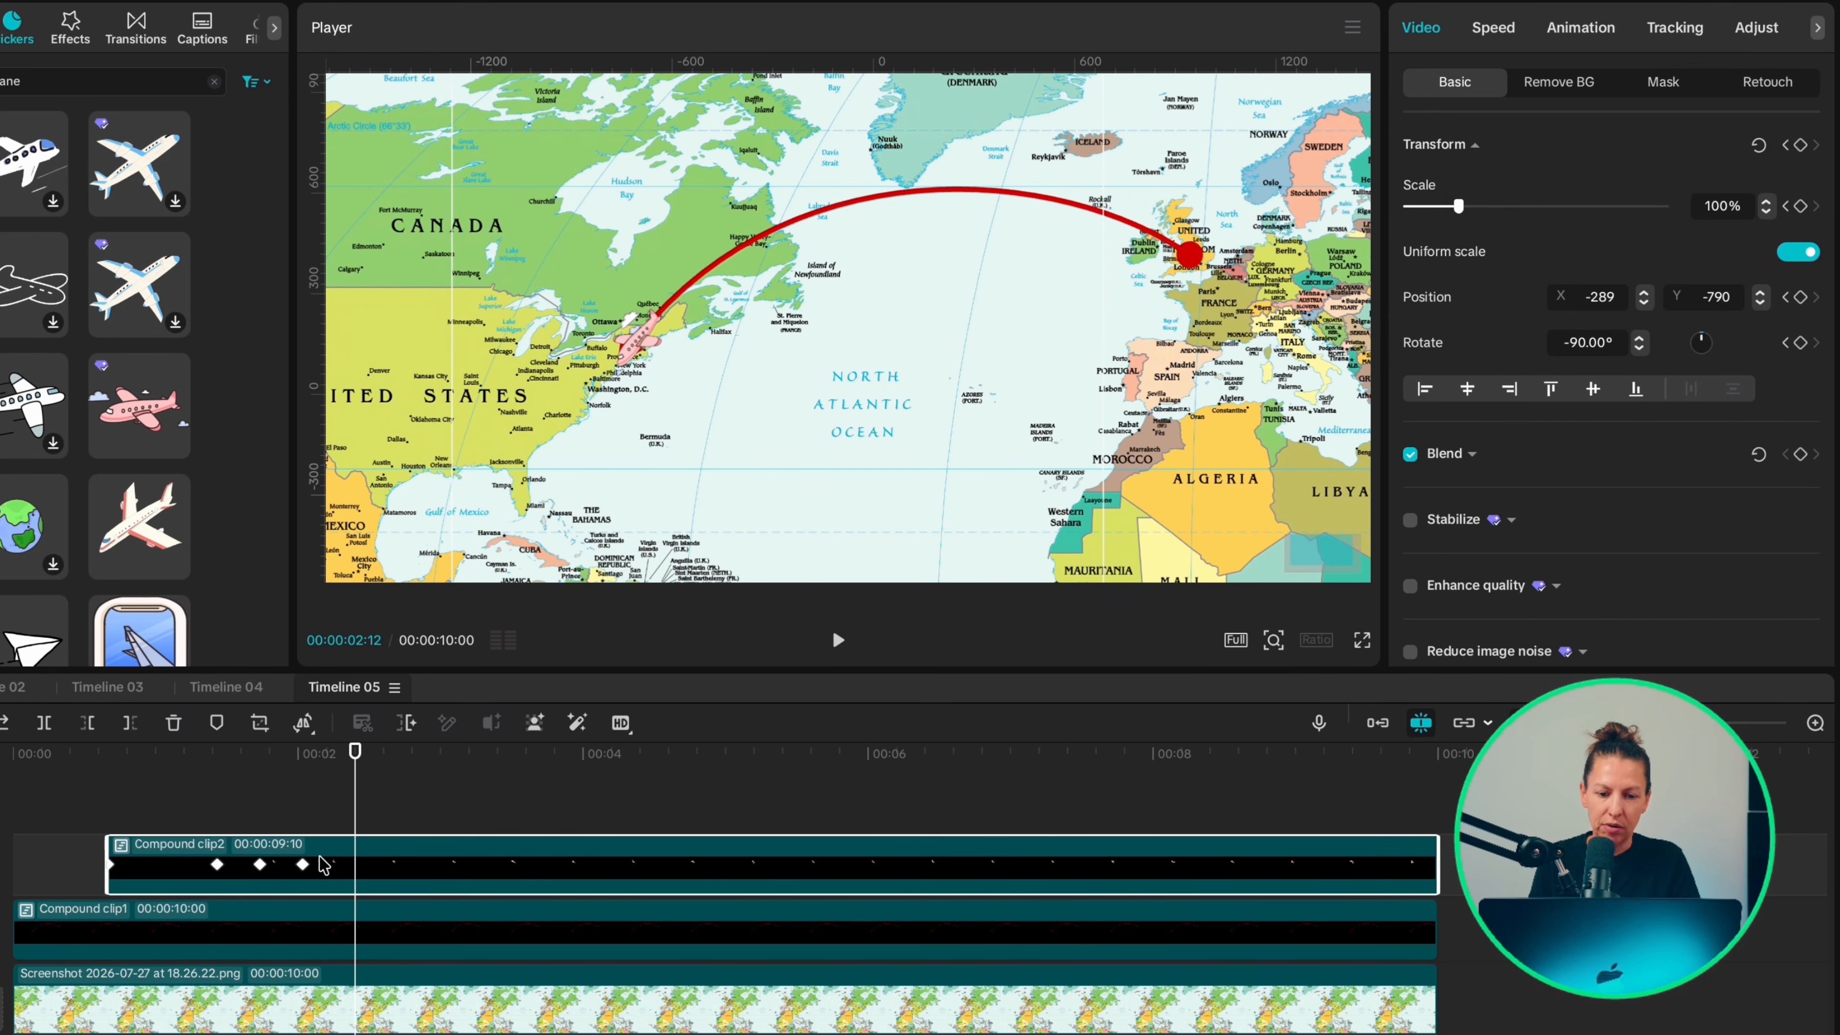
Step: Apply the Ease Out preset curve to all X position keyframes of the plane clip and play back the flight
right_click(332, 864)
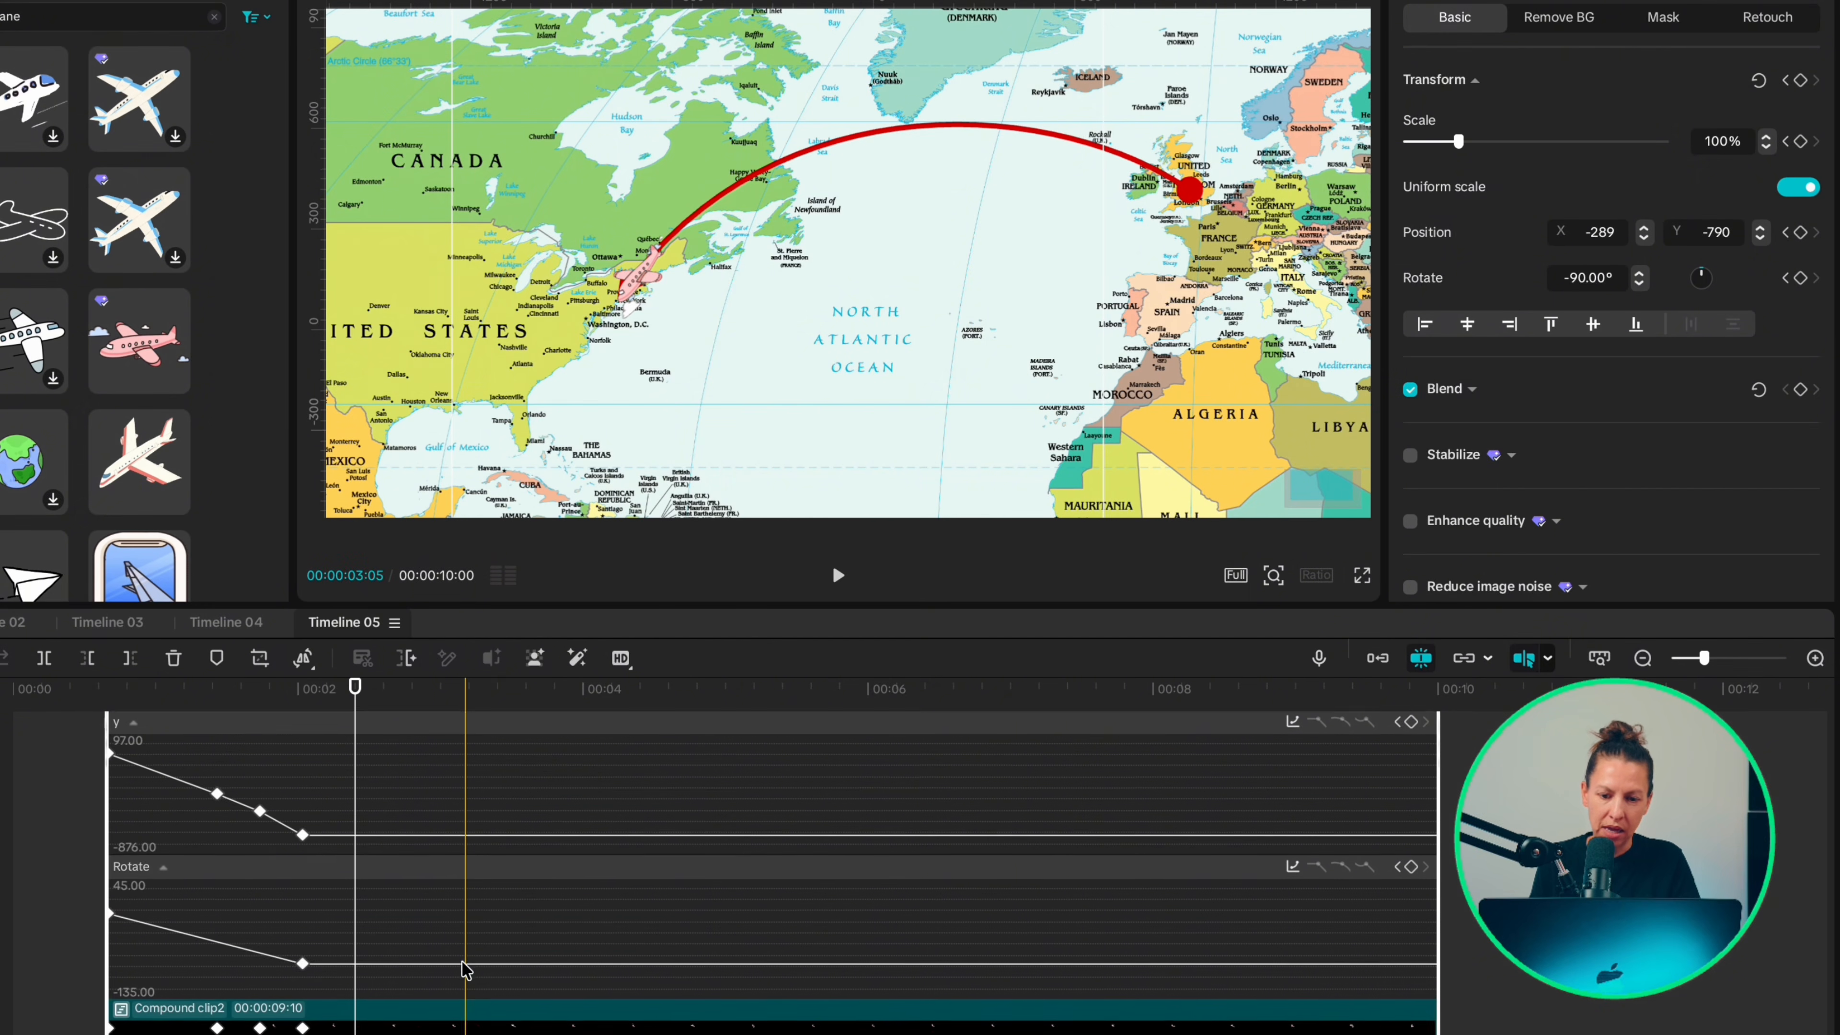
scroll(464, 970, "up", 5)
left_click_drag(345, 896, 72, 843)
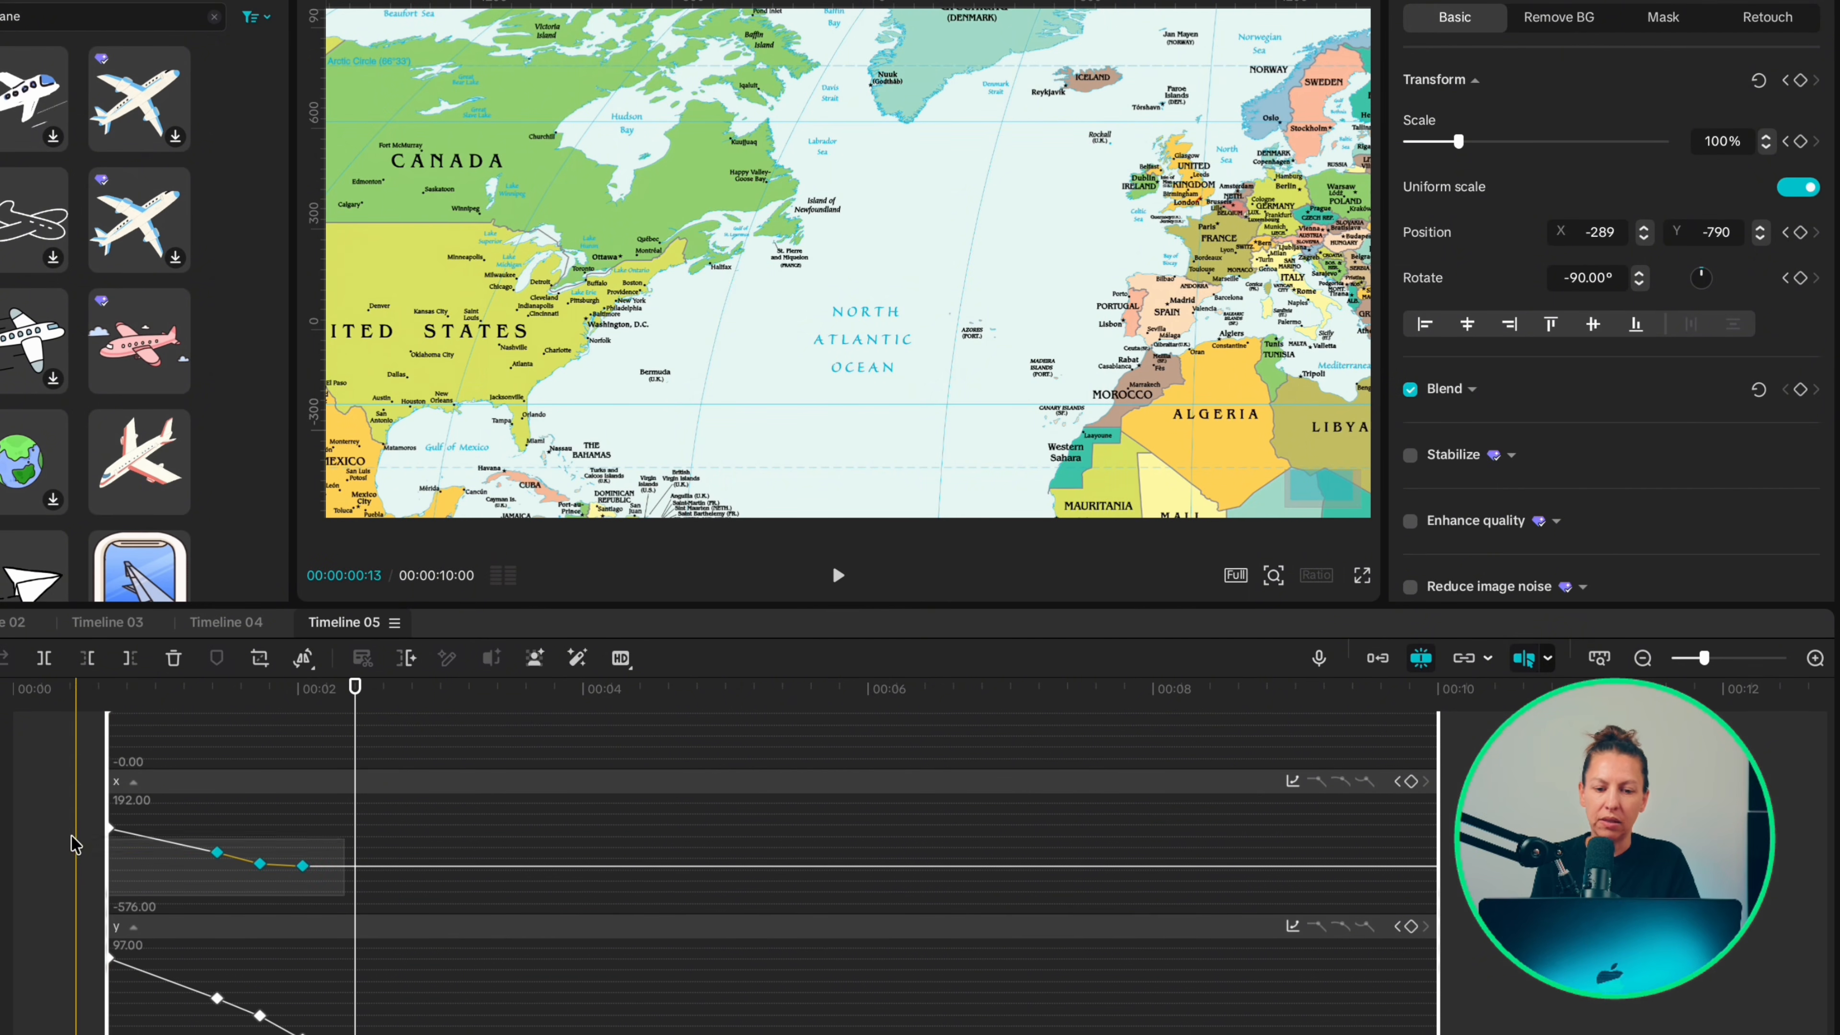
left_click(1293, 782)
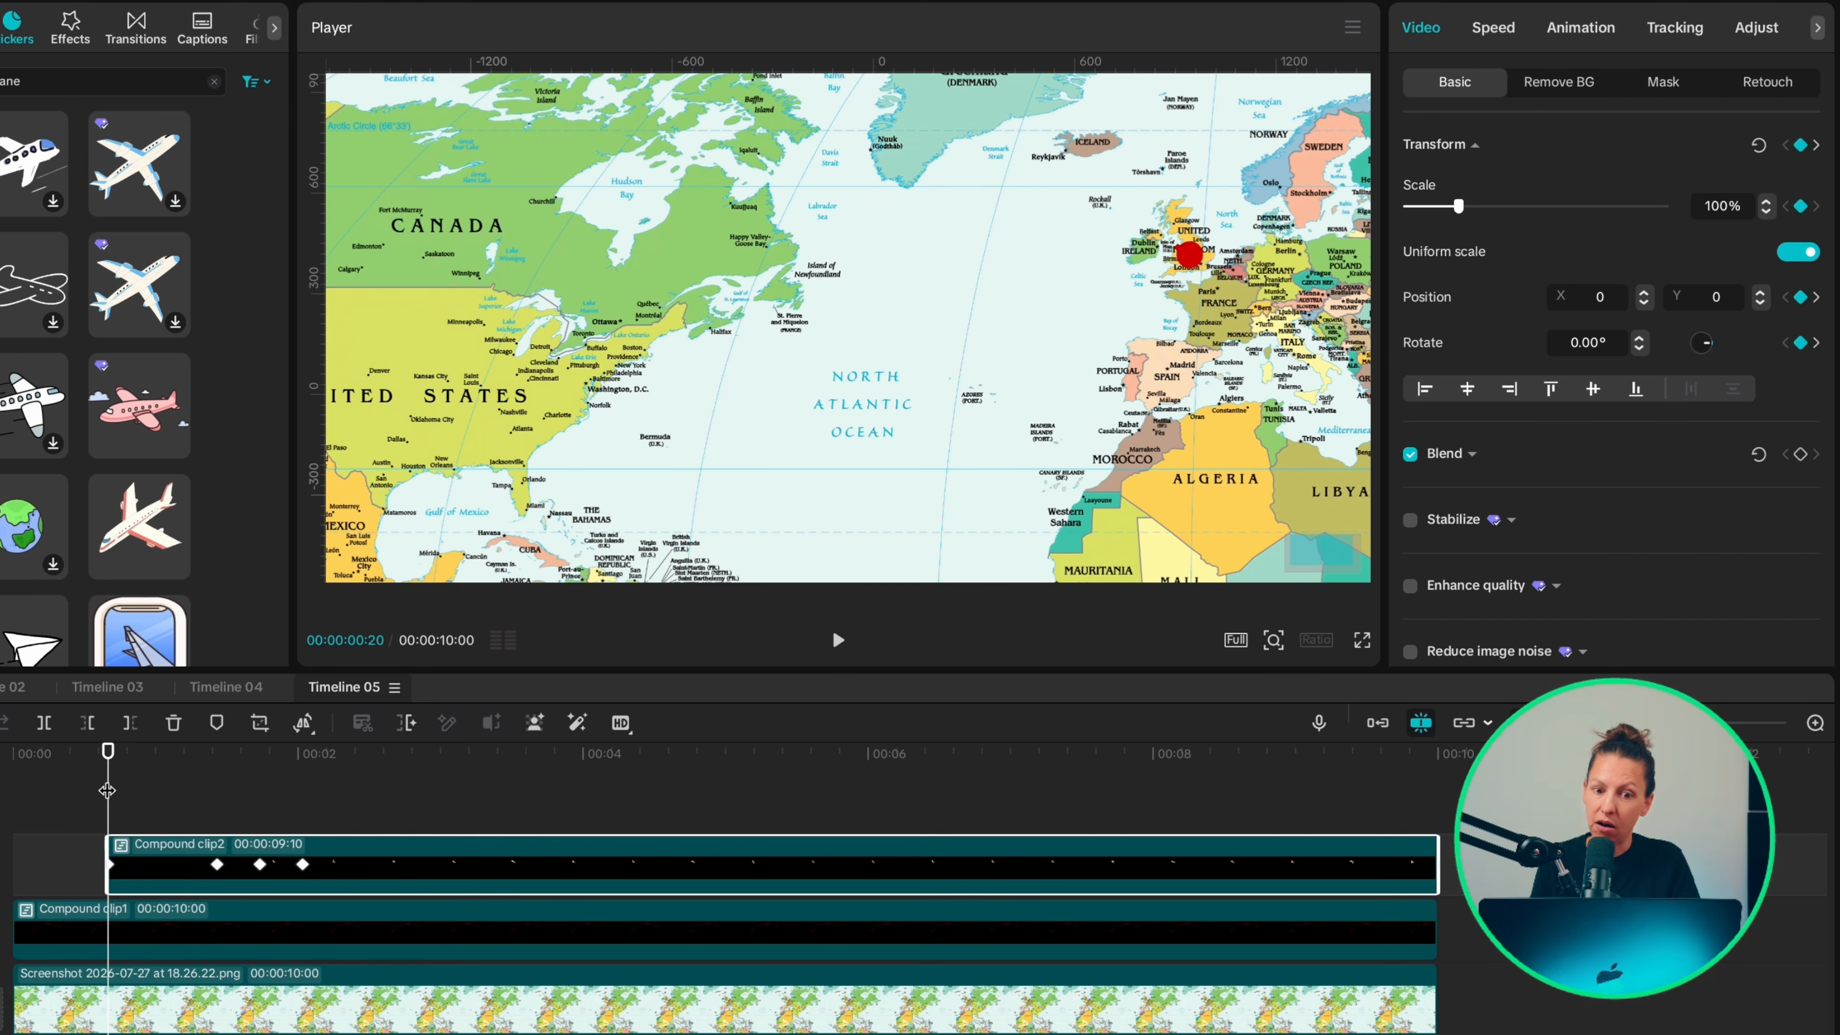
key("space")
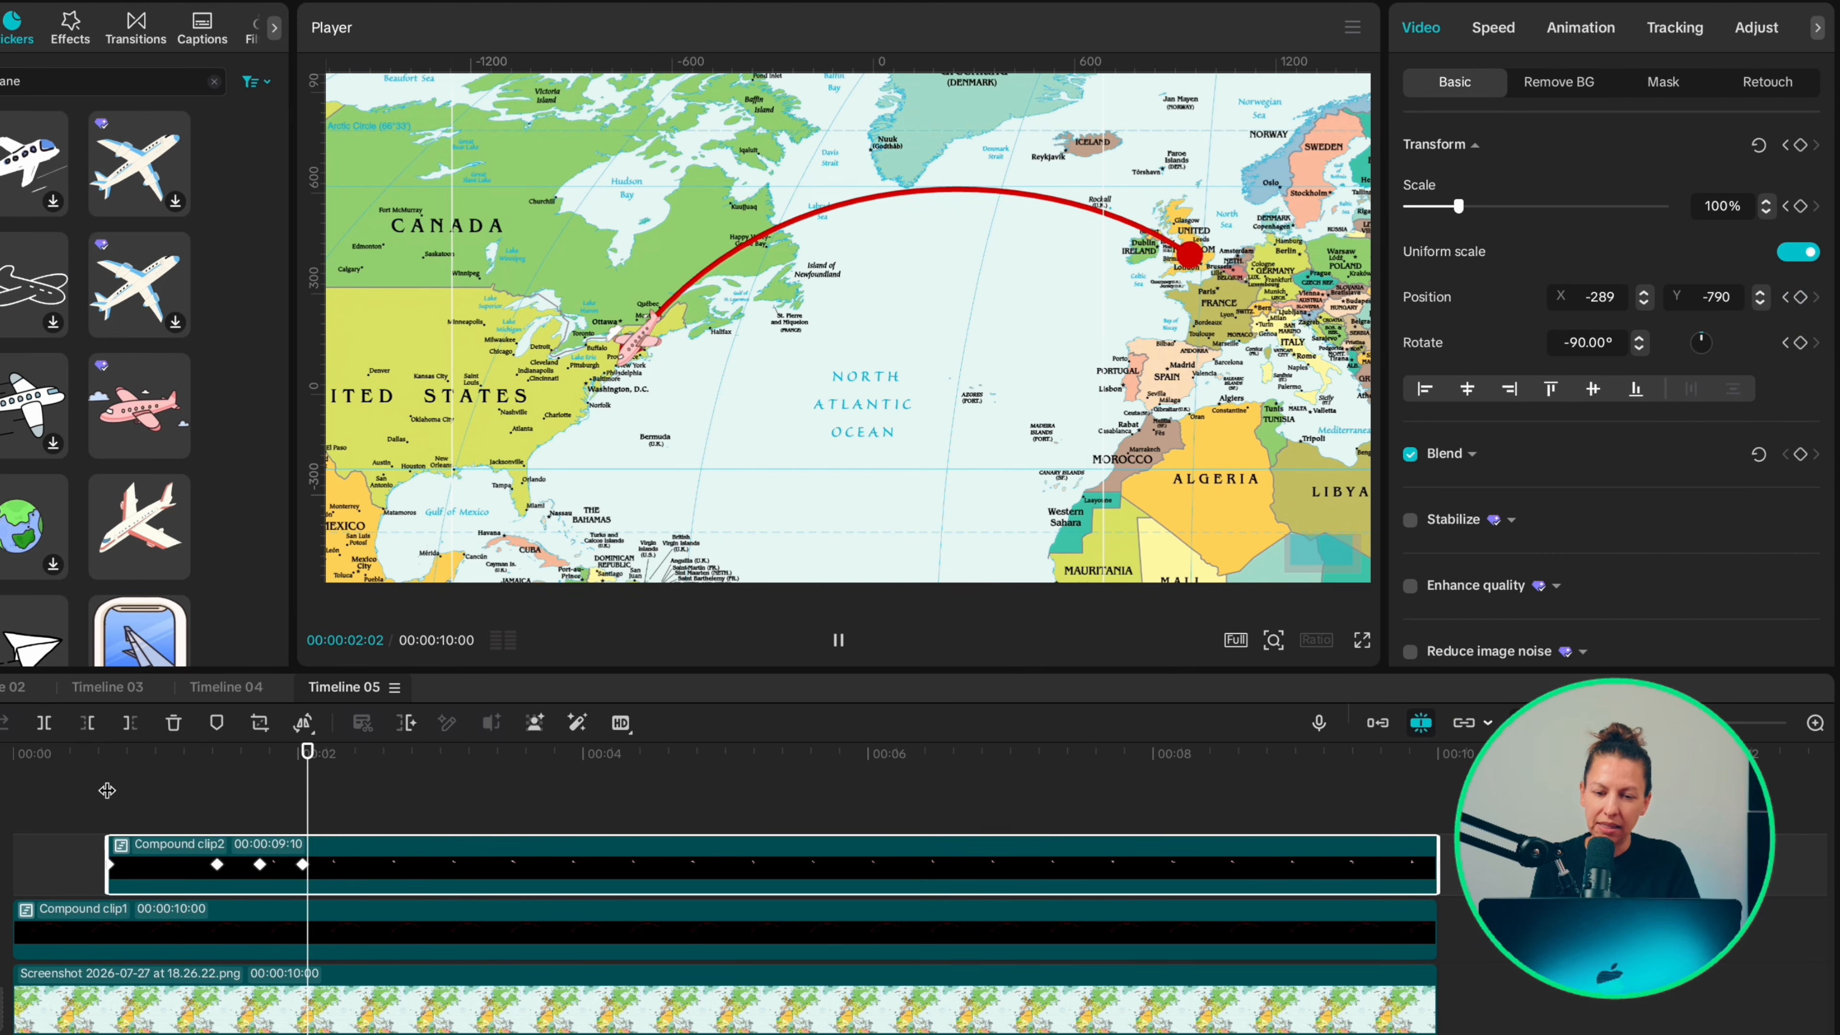
key("space")
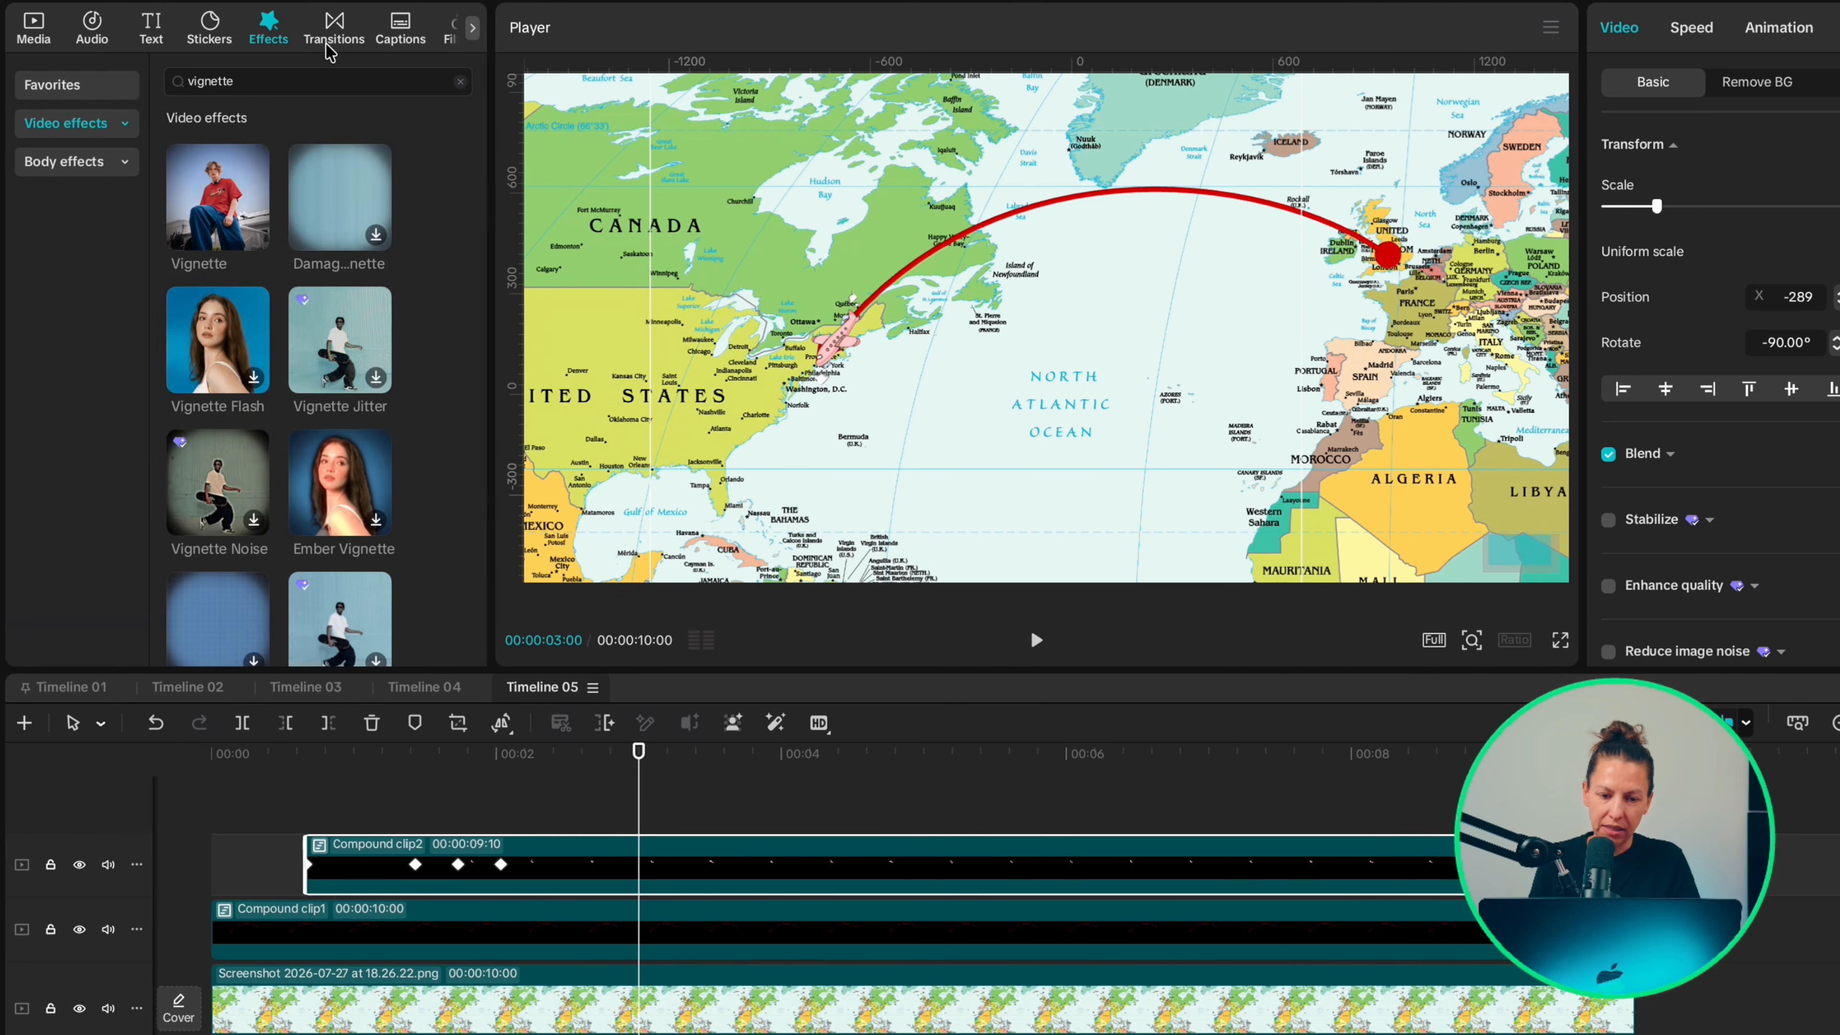
Step: Search the effects for "player 3", add the Player 3 effect over the whole timeline and set its Glow to 0
double_click(198, 75)
type("p")
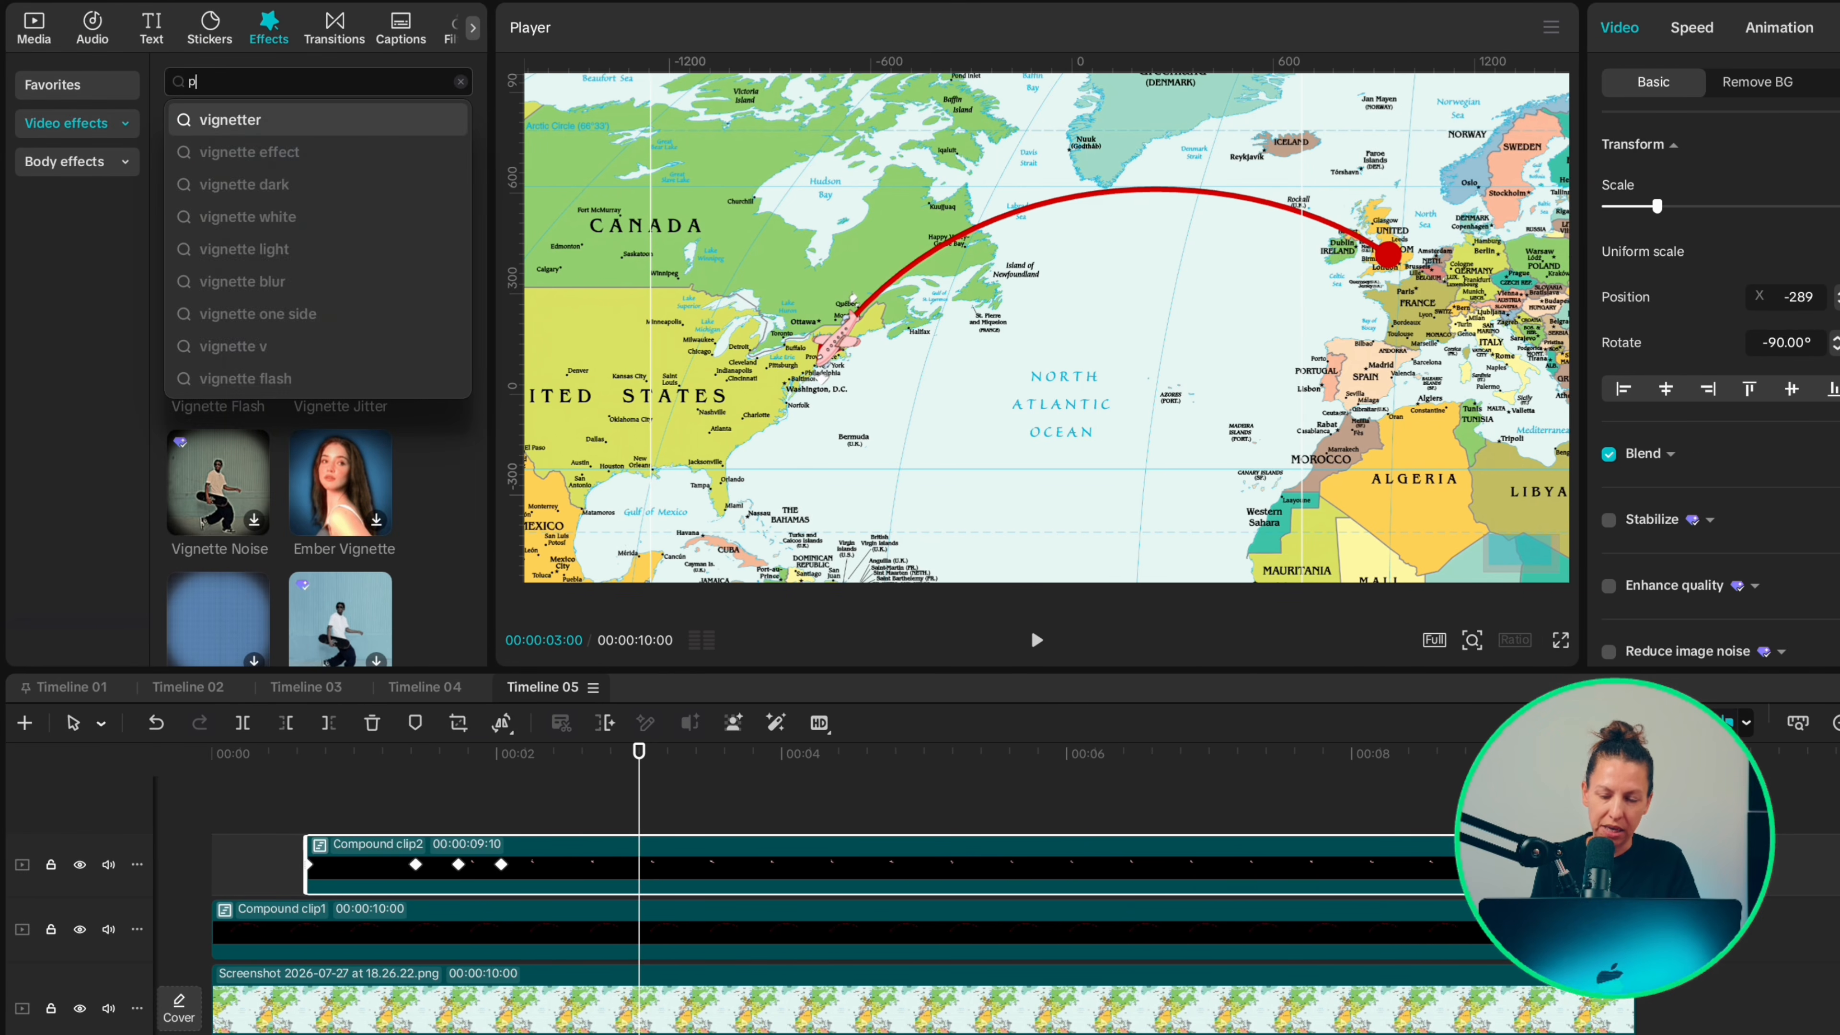
type("layer")
left_click(235, 116)
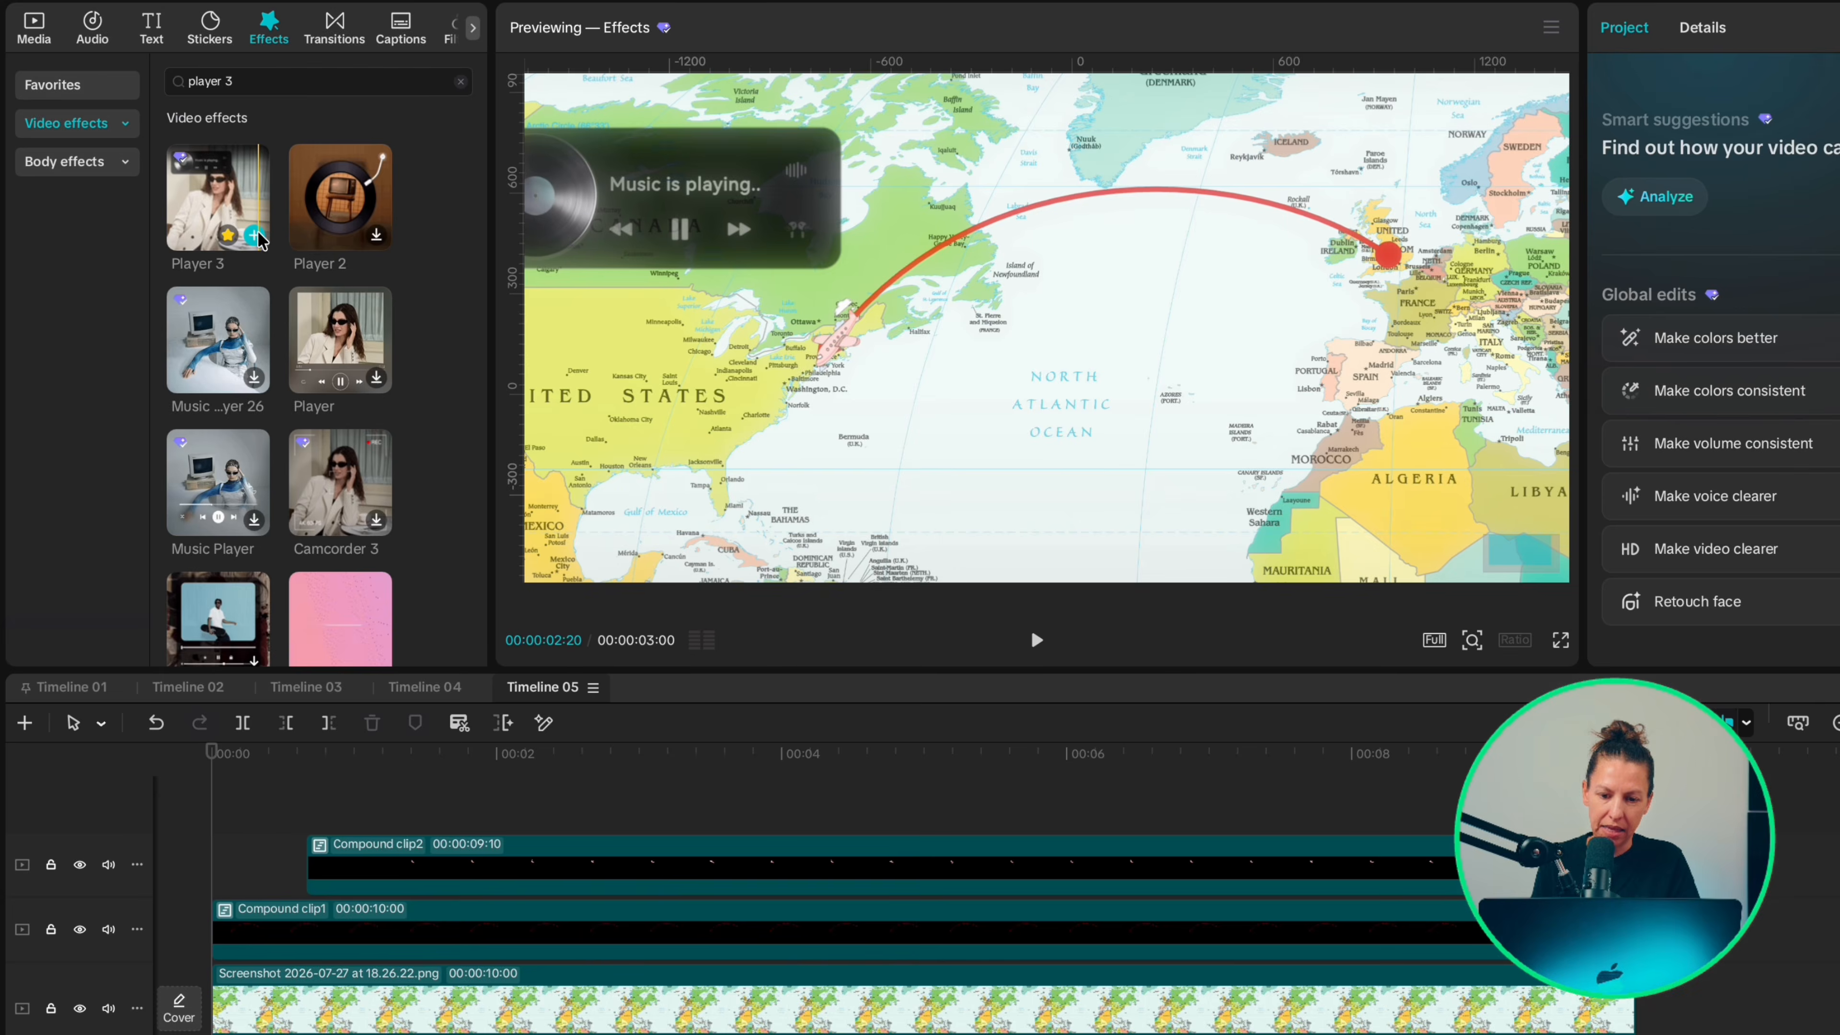
left_click(254, 235)
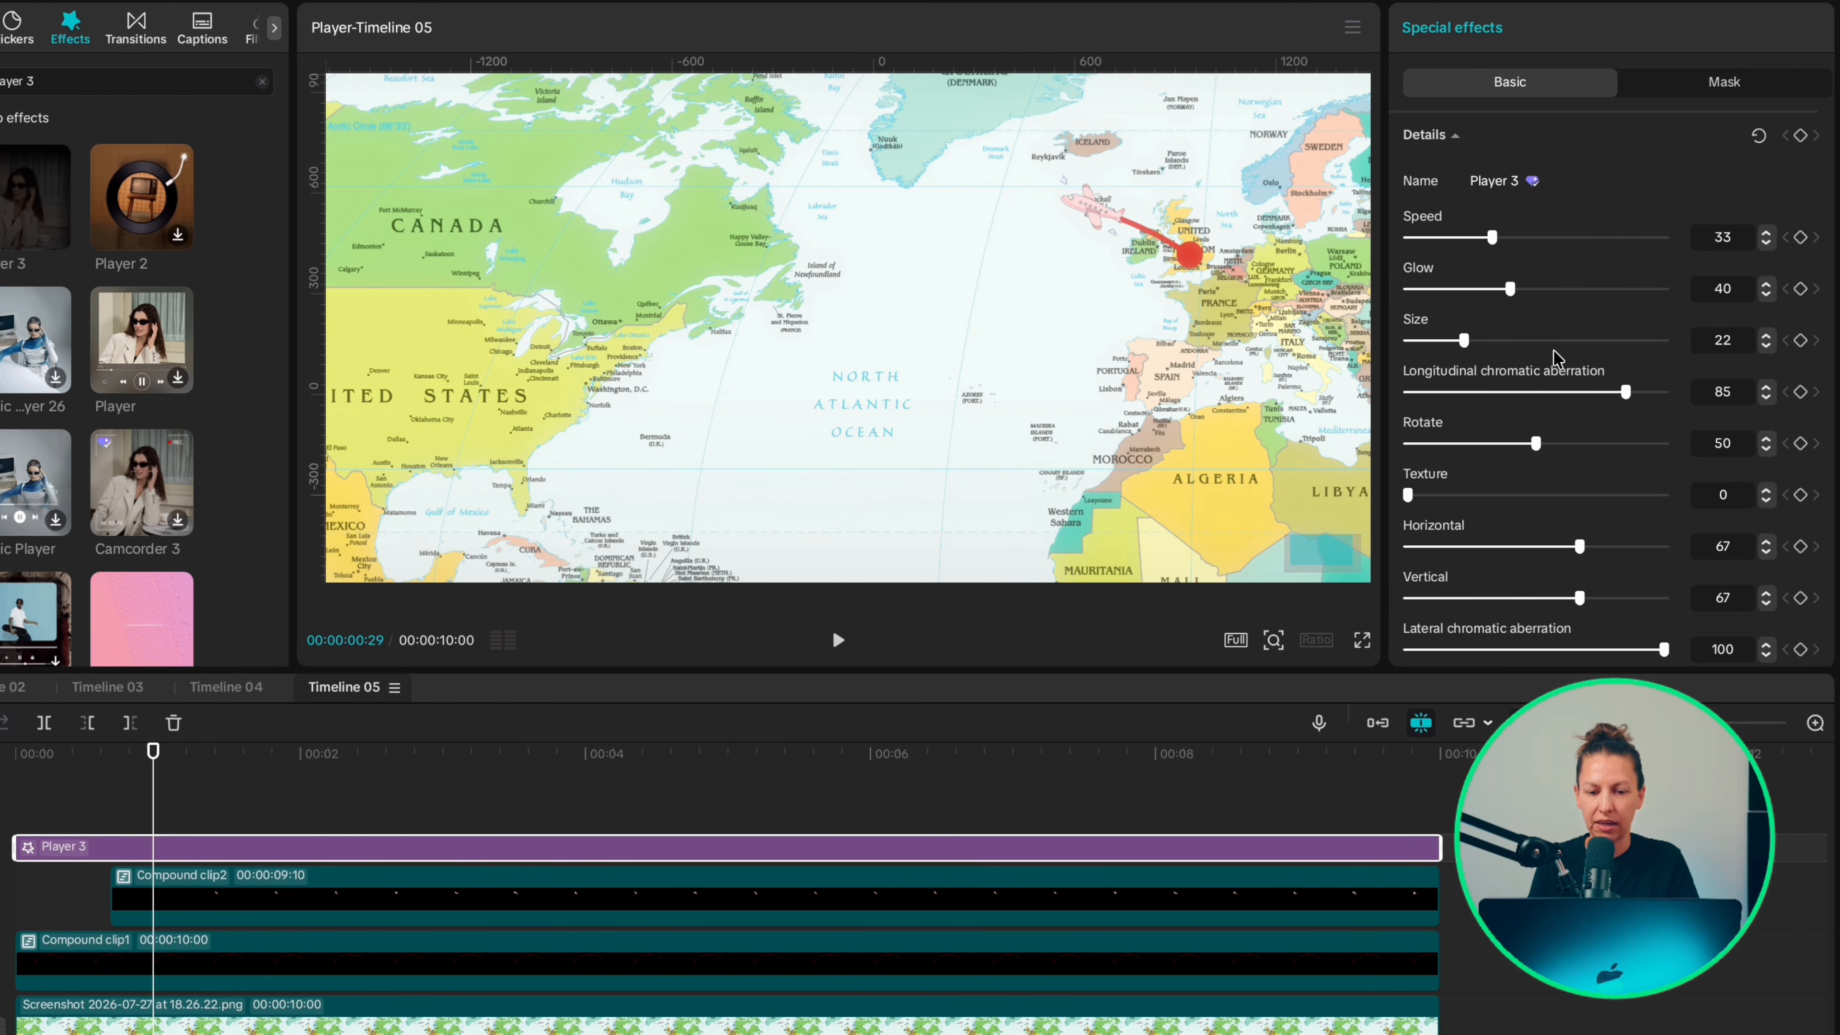
left_click_drag(1510, 289, 1206, 319)
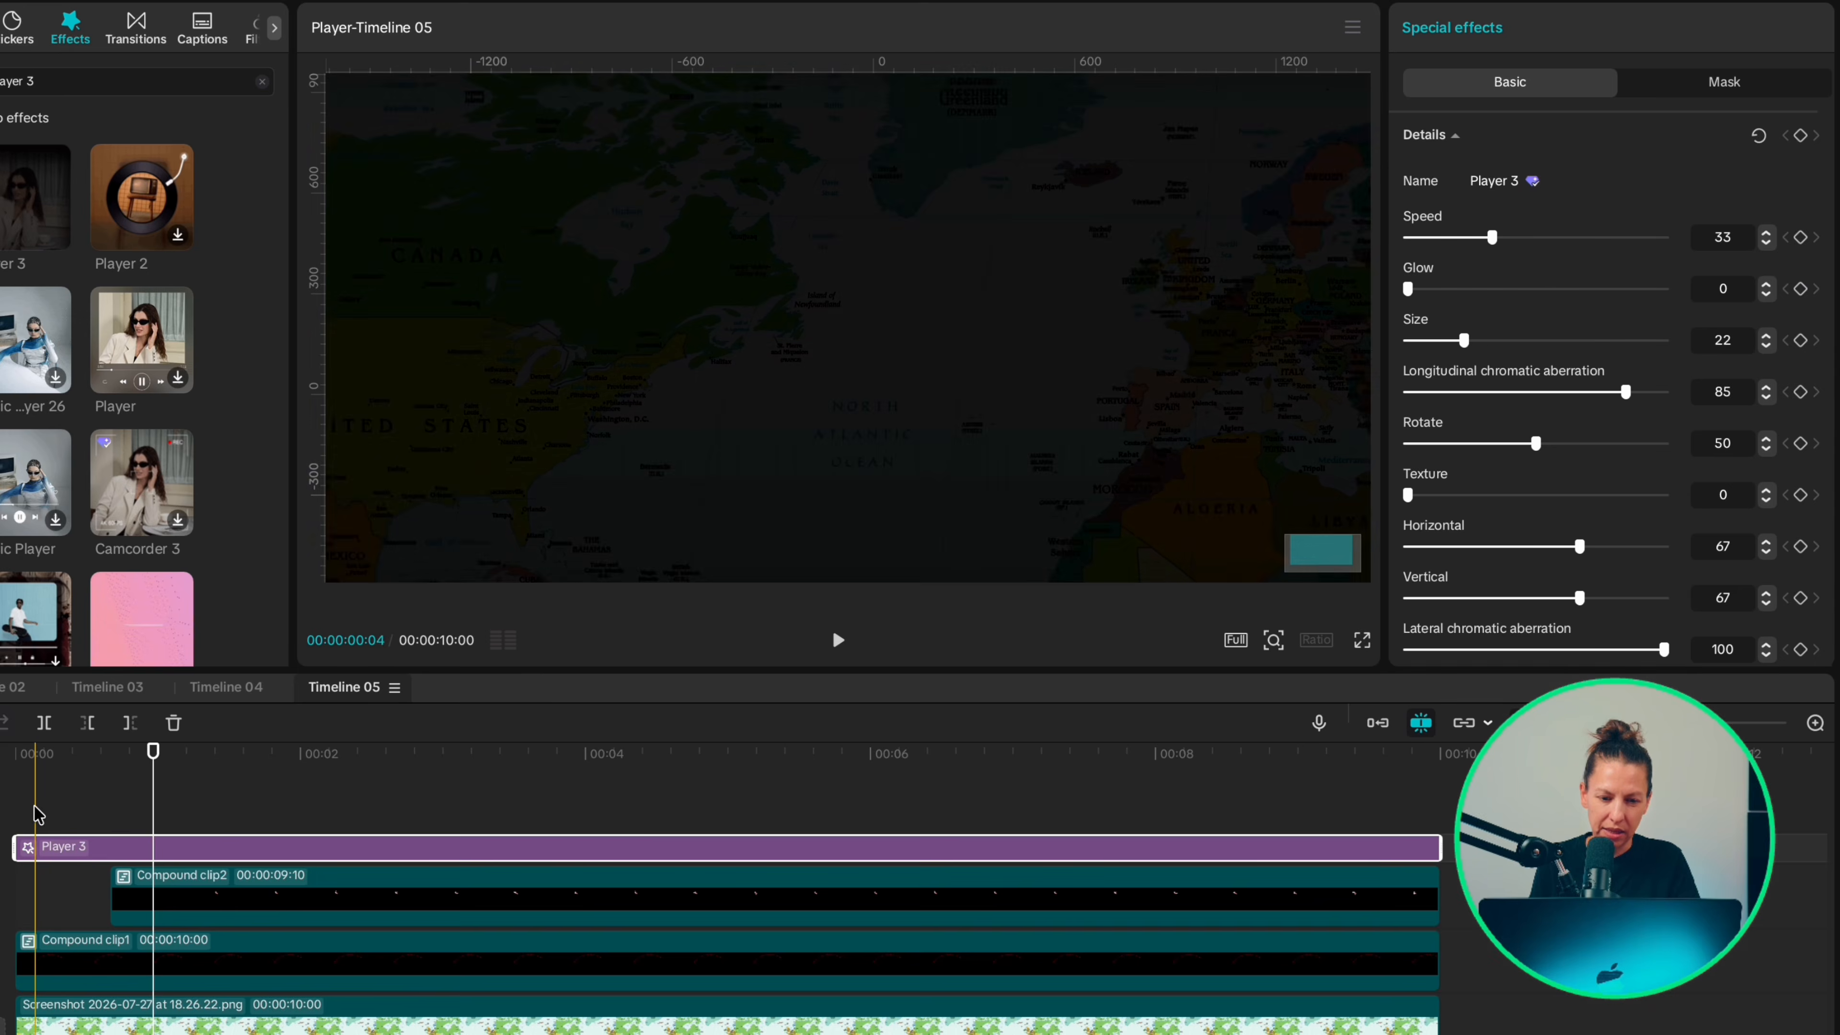
Step: Shift the map, arrow and plane clips together so they start at 20 frames, once the Player 3 effect has faded in
left_click(18, 793)
key("Right")
key("Right")
key("Right")
key("Right")
key("Right")
key("Right")
key("Right")
key("Right")
key("Right")
key("Right")
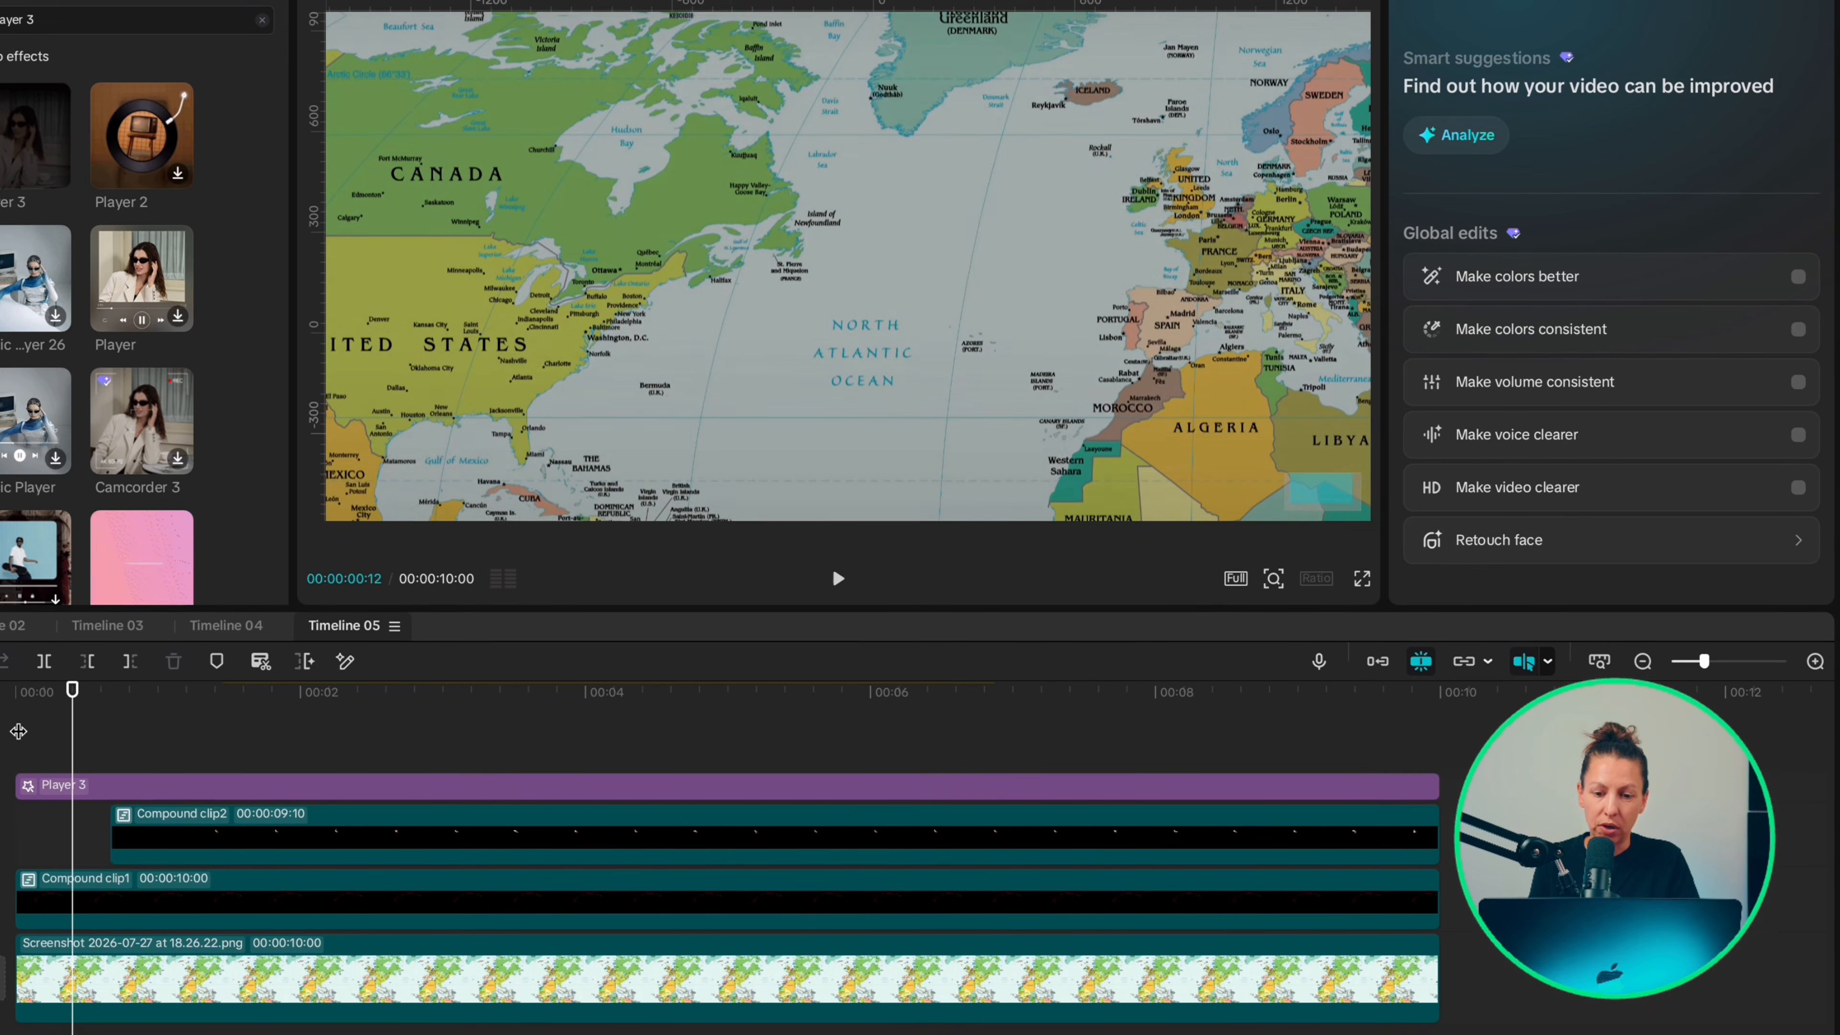
key("Right")
key("Right")
key("Right")
key("Right")
key("Right")
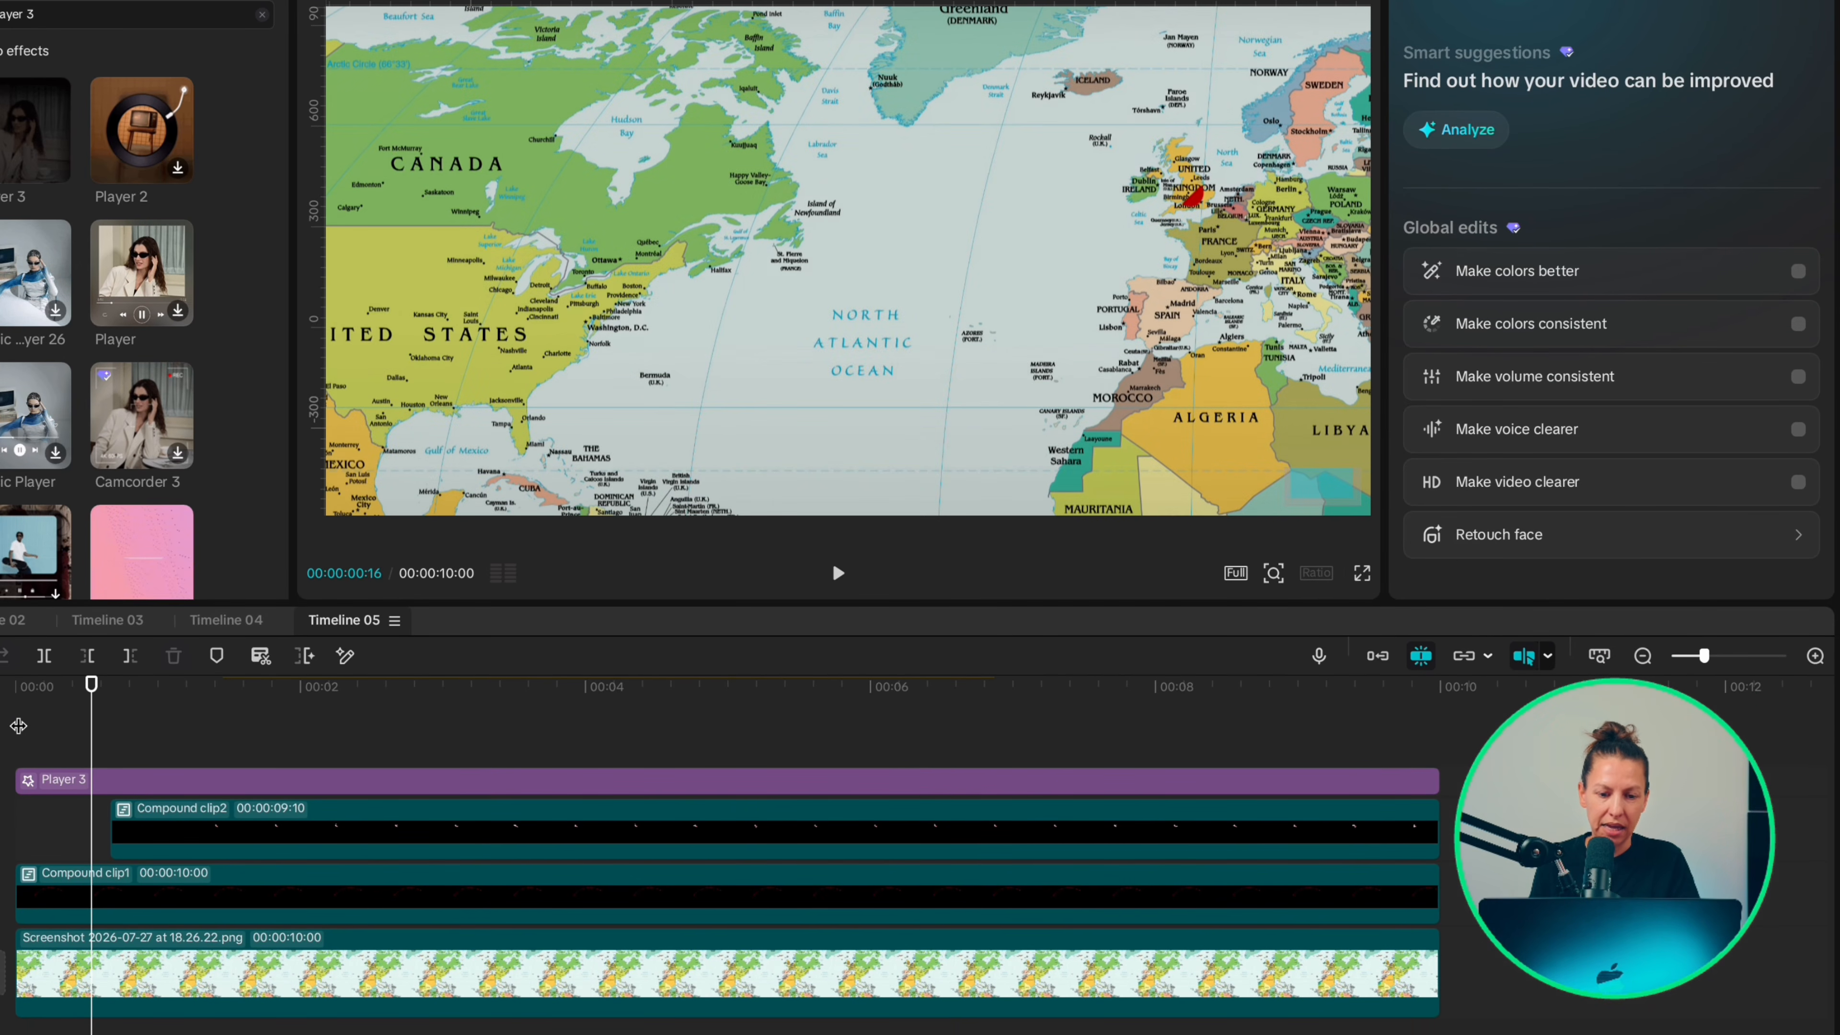
key("Right")
key("Right")
key("Right")
key("Right")
key("Right")
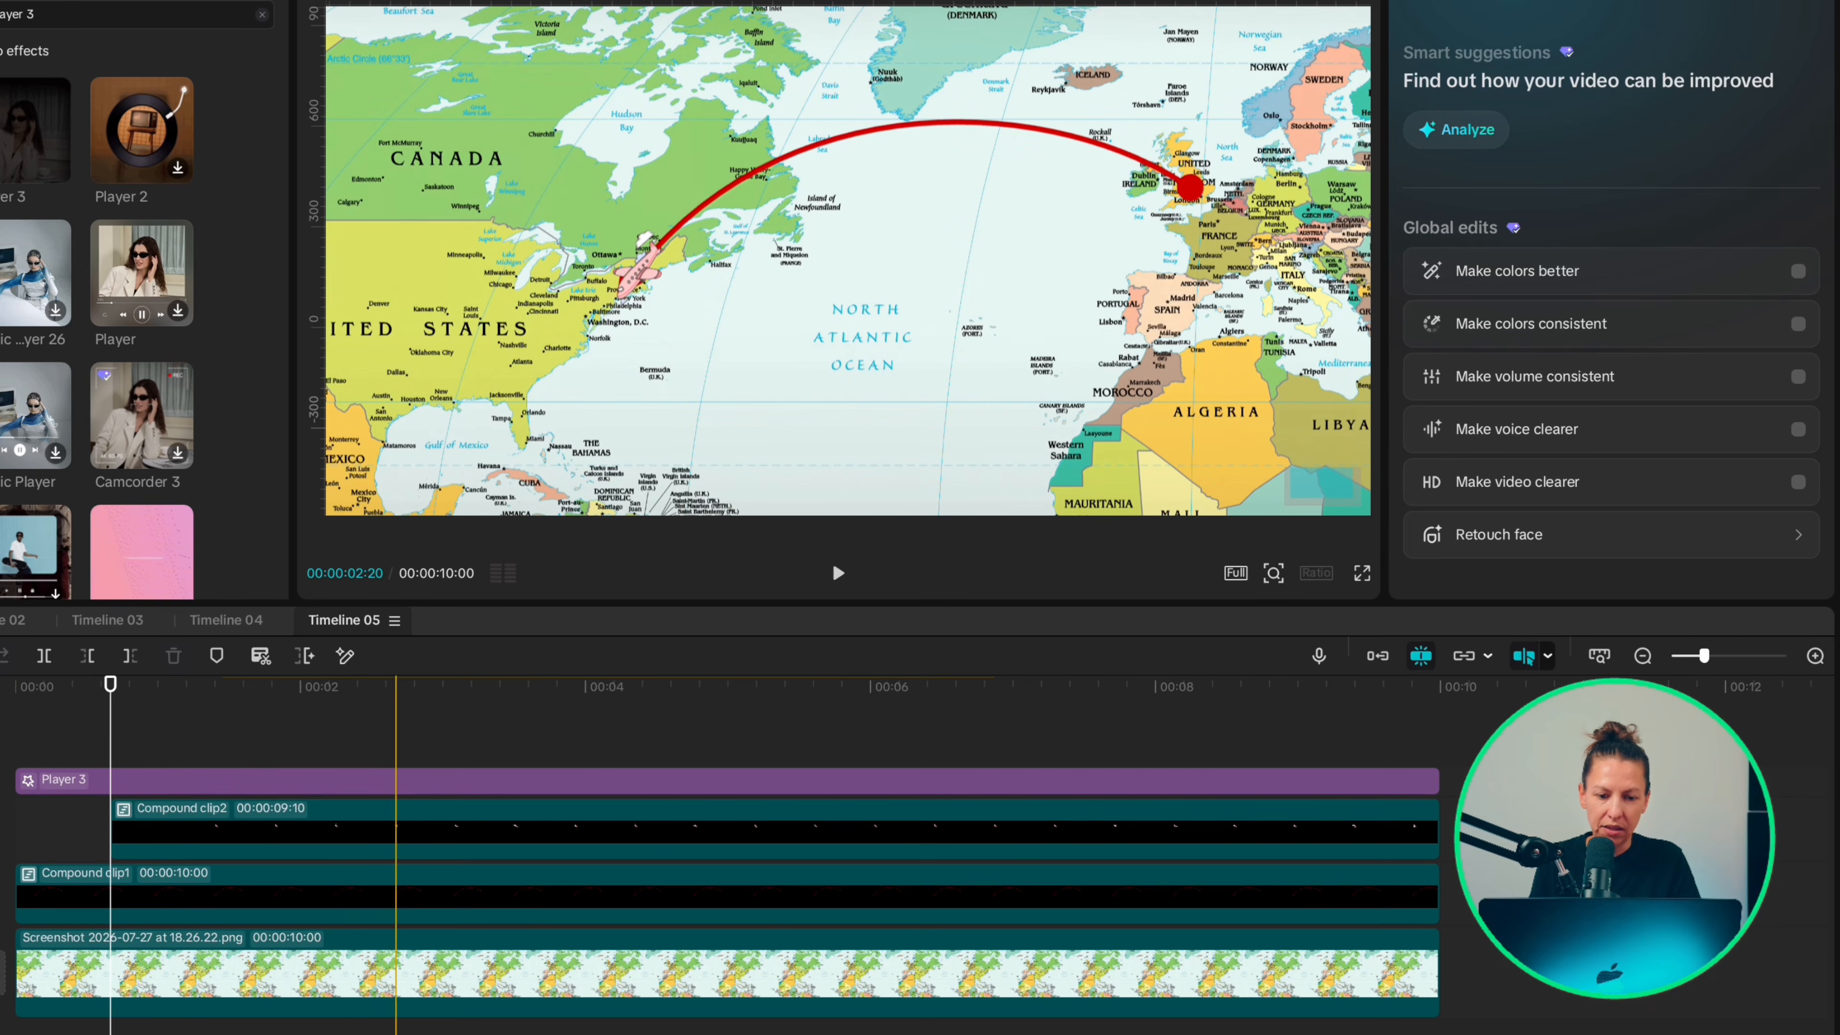
left_click(339, 815)
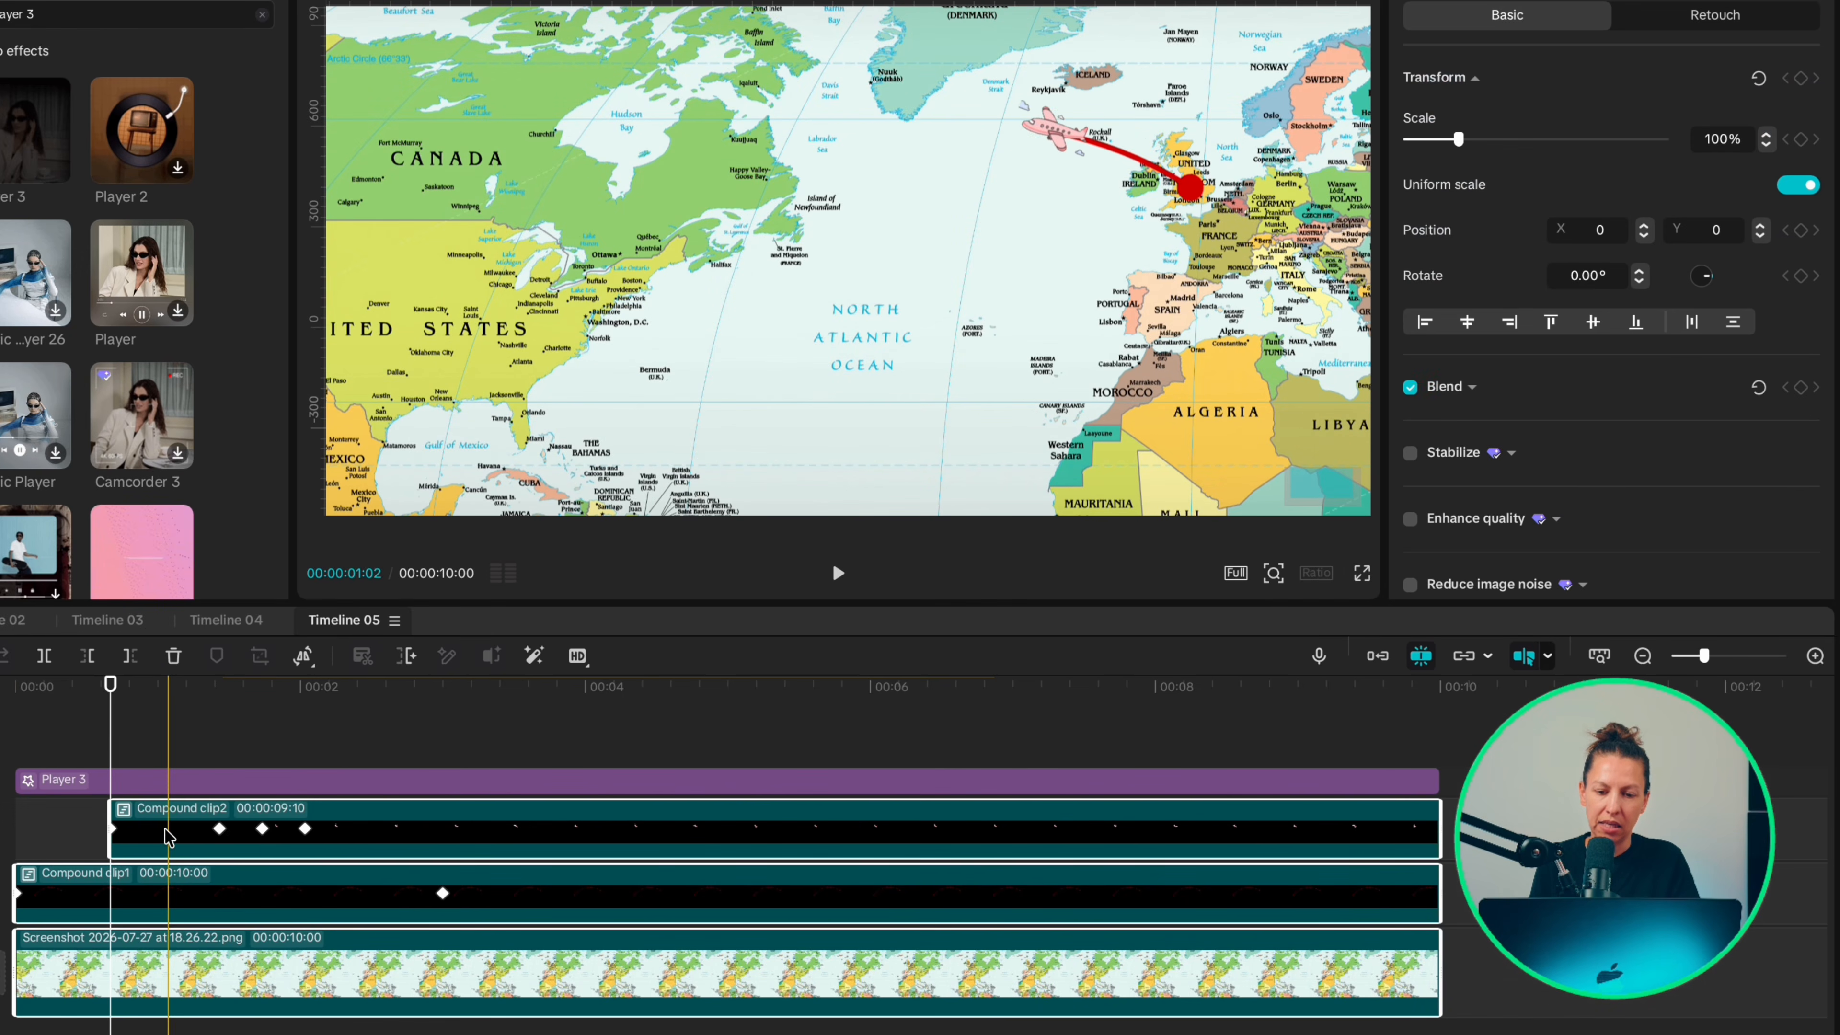
left_click_drag(257, 828, 258, 828)
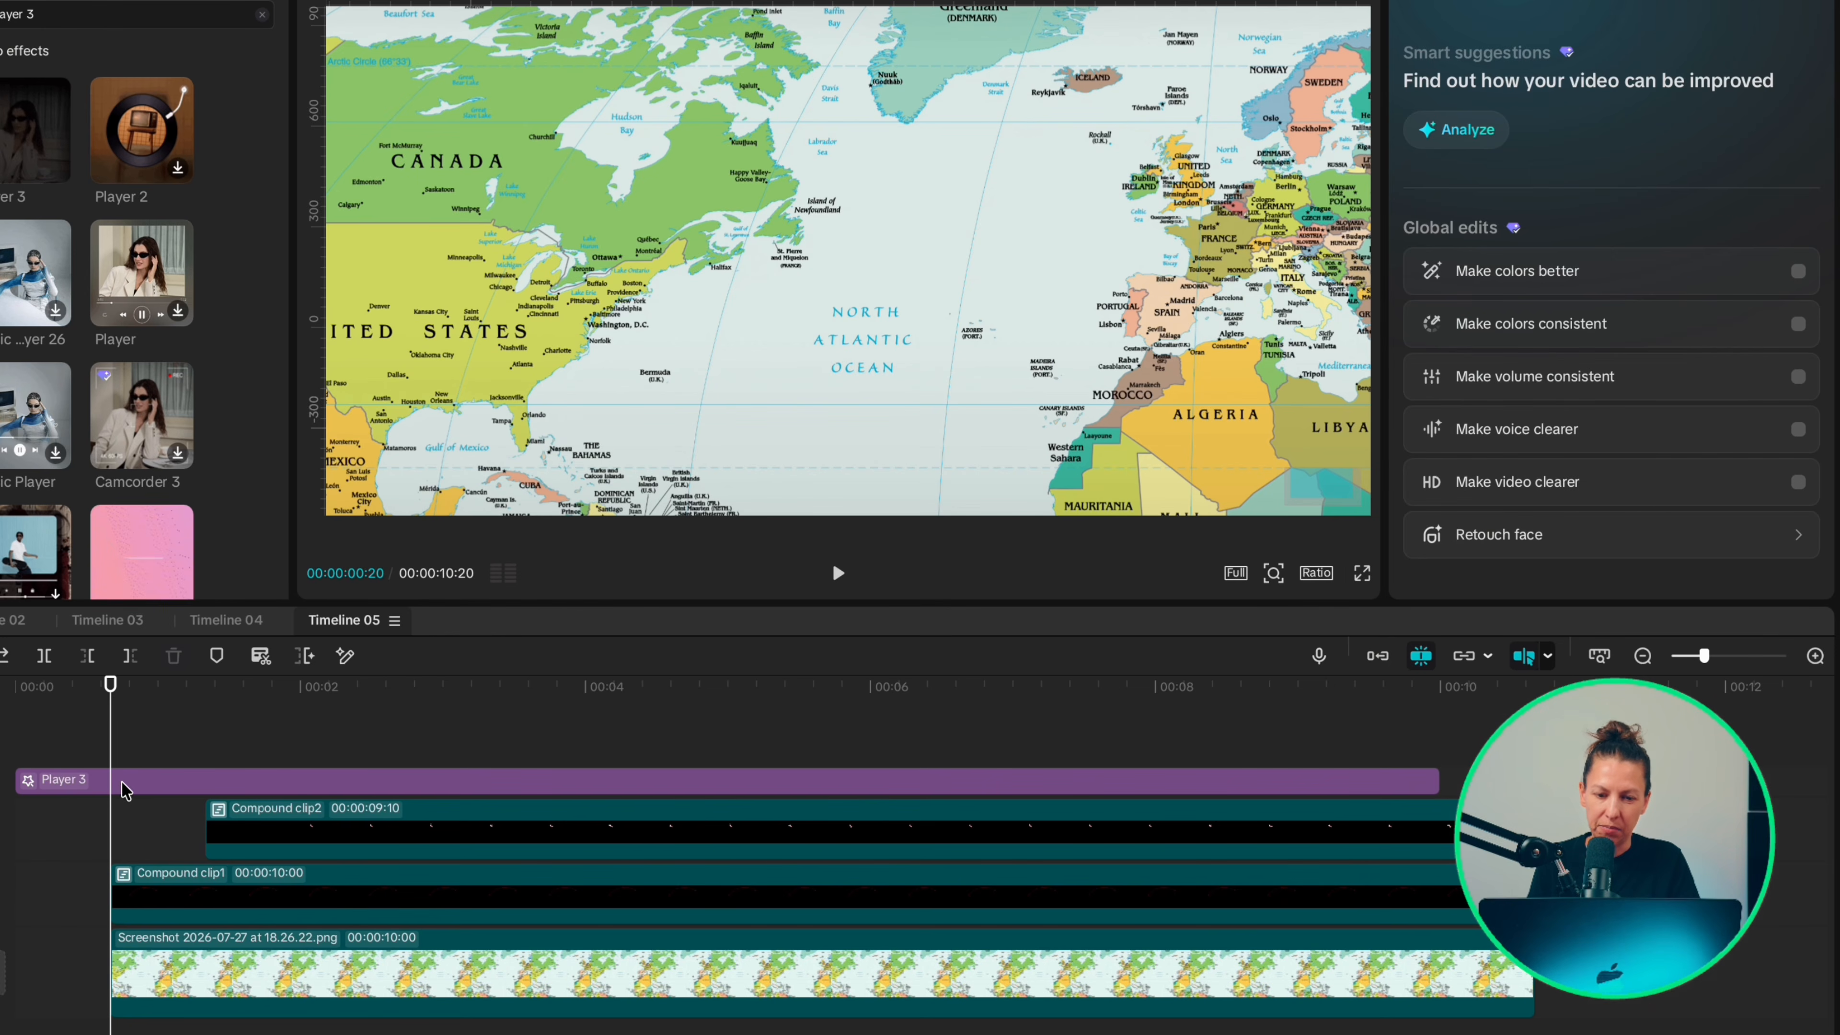
Step: Add Rotate keyframes to the Player 3 effect at 1:10 and 2:10
left_click(207, 739)
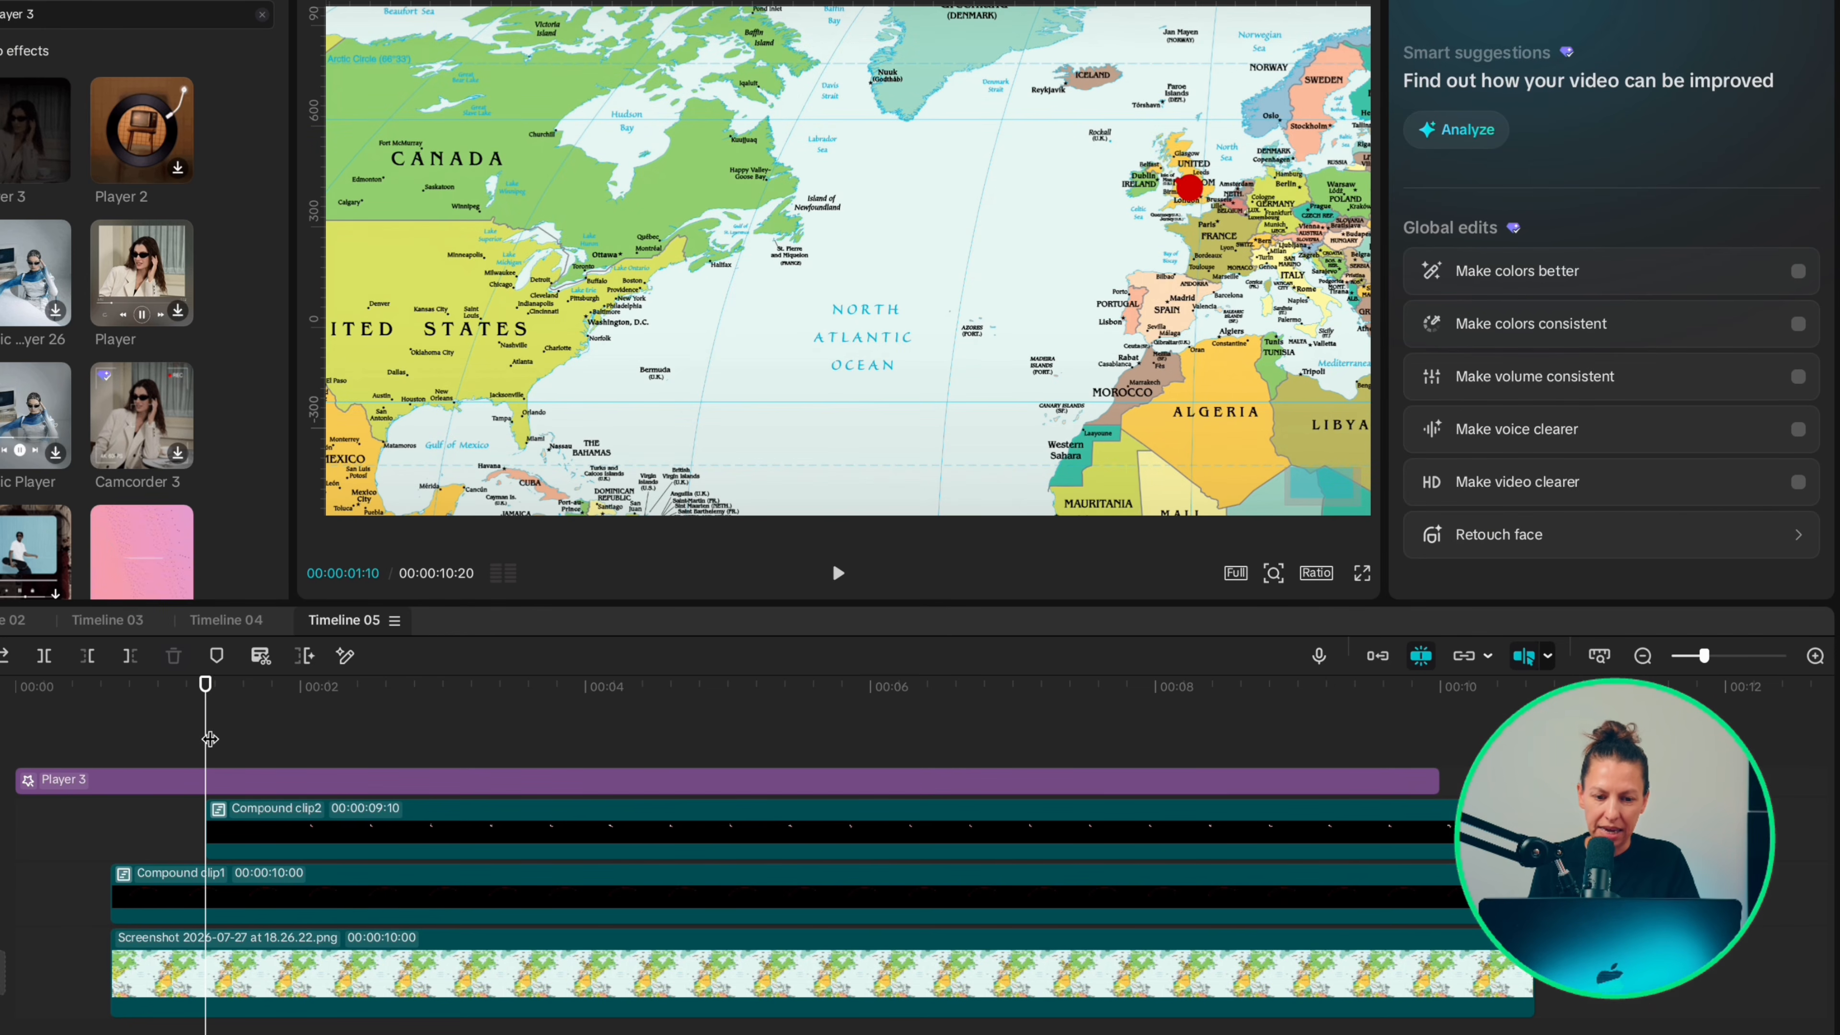
left_click(209, 781)
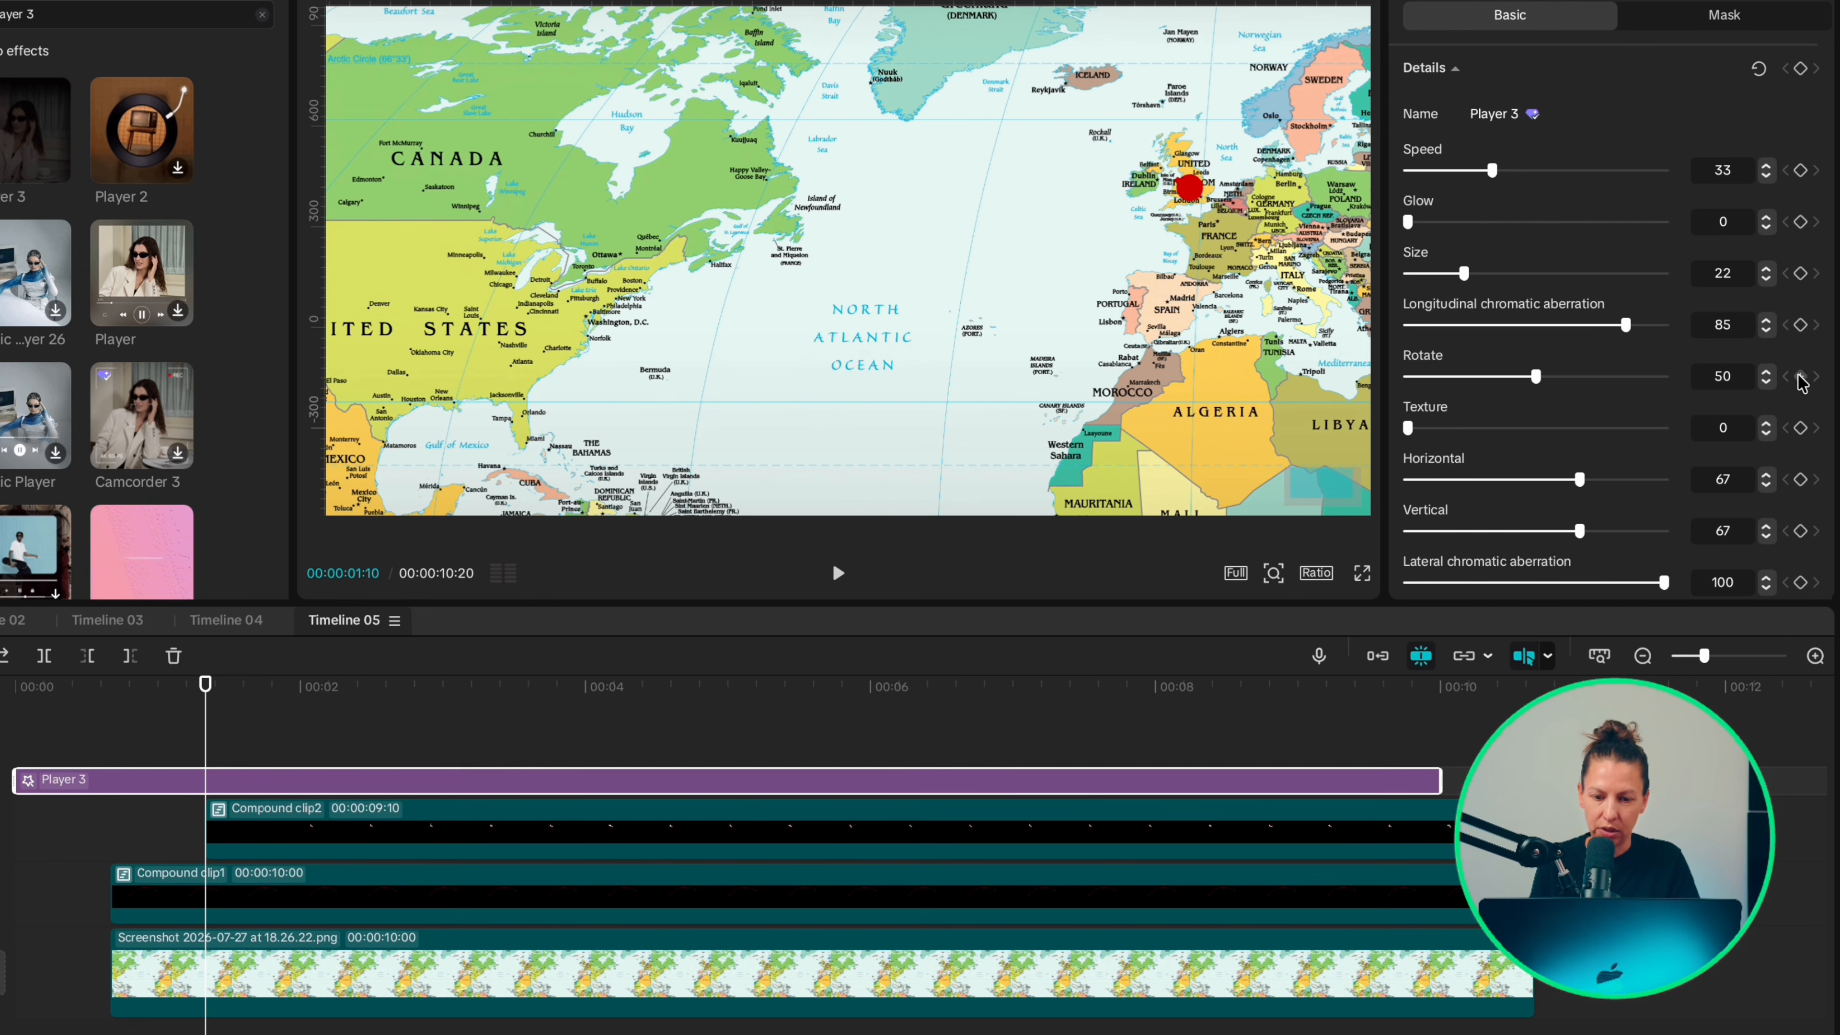
key("Right")
key("Right")
key("Right")
key("Right")
key("Right")
key("Right")
key("Right")
key("Right")
key("Right")
key("Right")
key("Right")
key("Right")
key("Right")
key("Right")
key("Right")
key("Right")
key("Right")
key("Right")
key("Right")
key("Right")
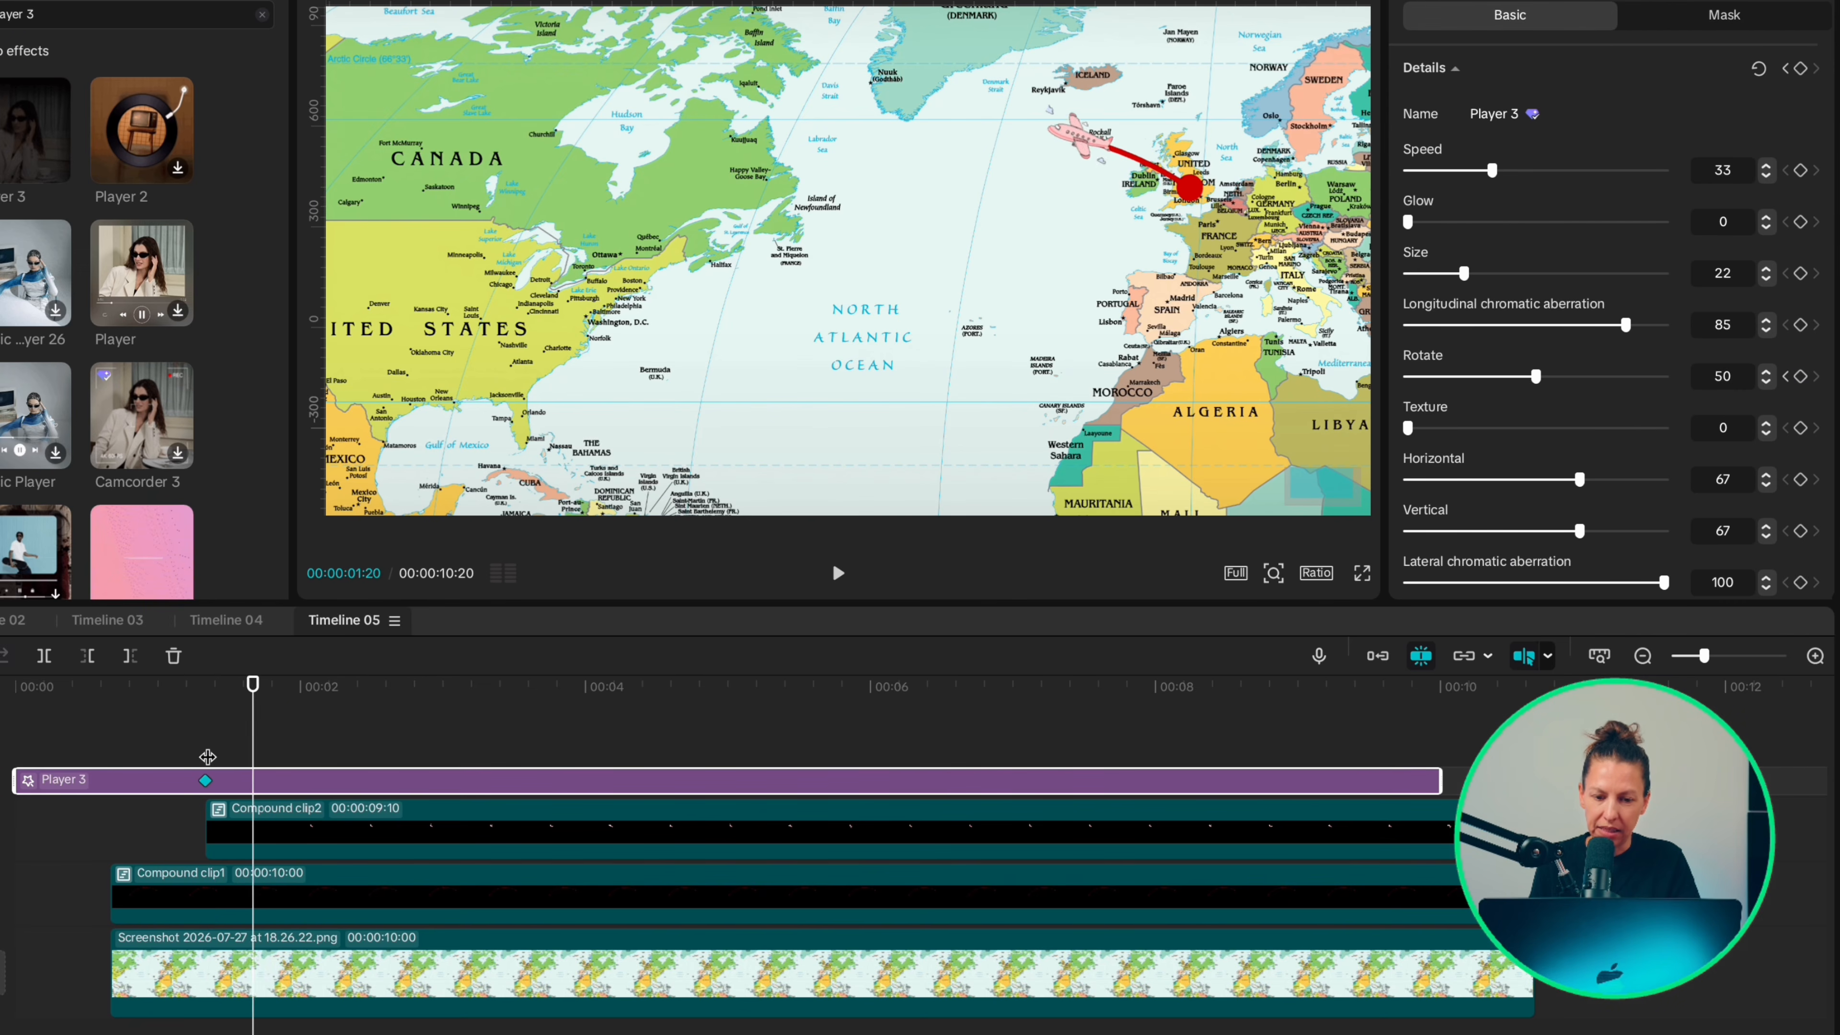
key("Right")
key("Right")
key("Right")
key("Right")
key("Right")
key("Right")
key("Right")
key("Right")
key("Right")
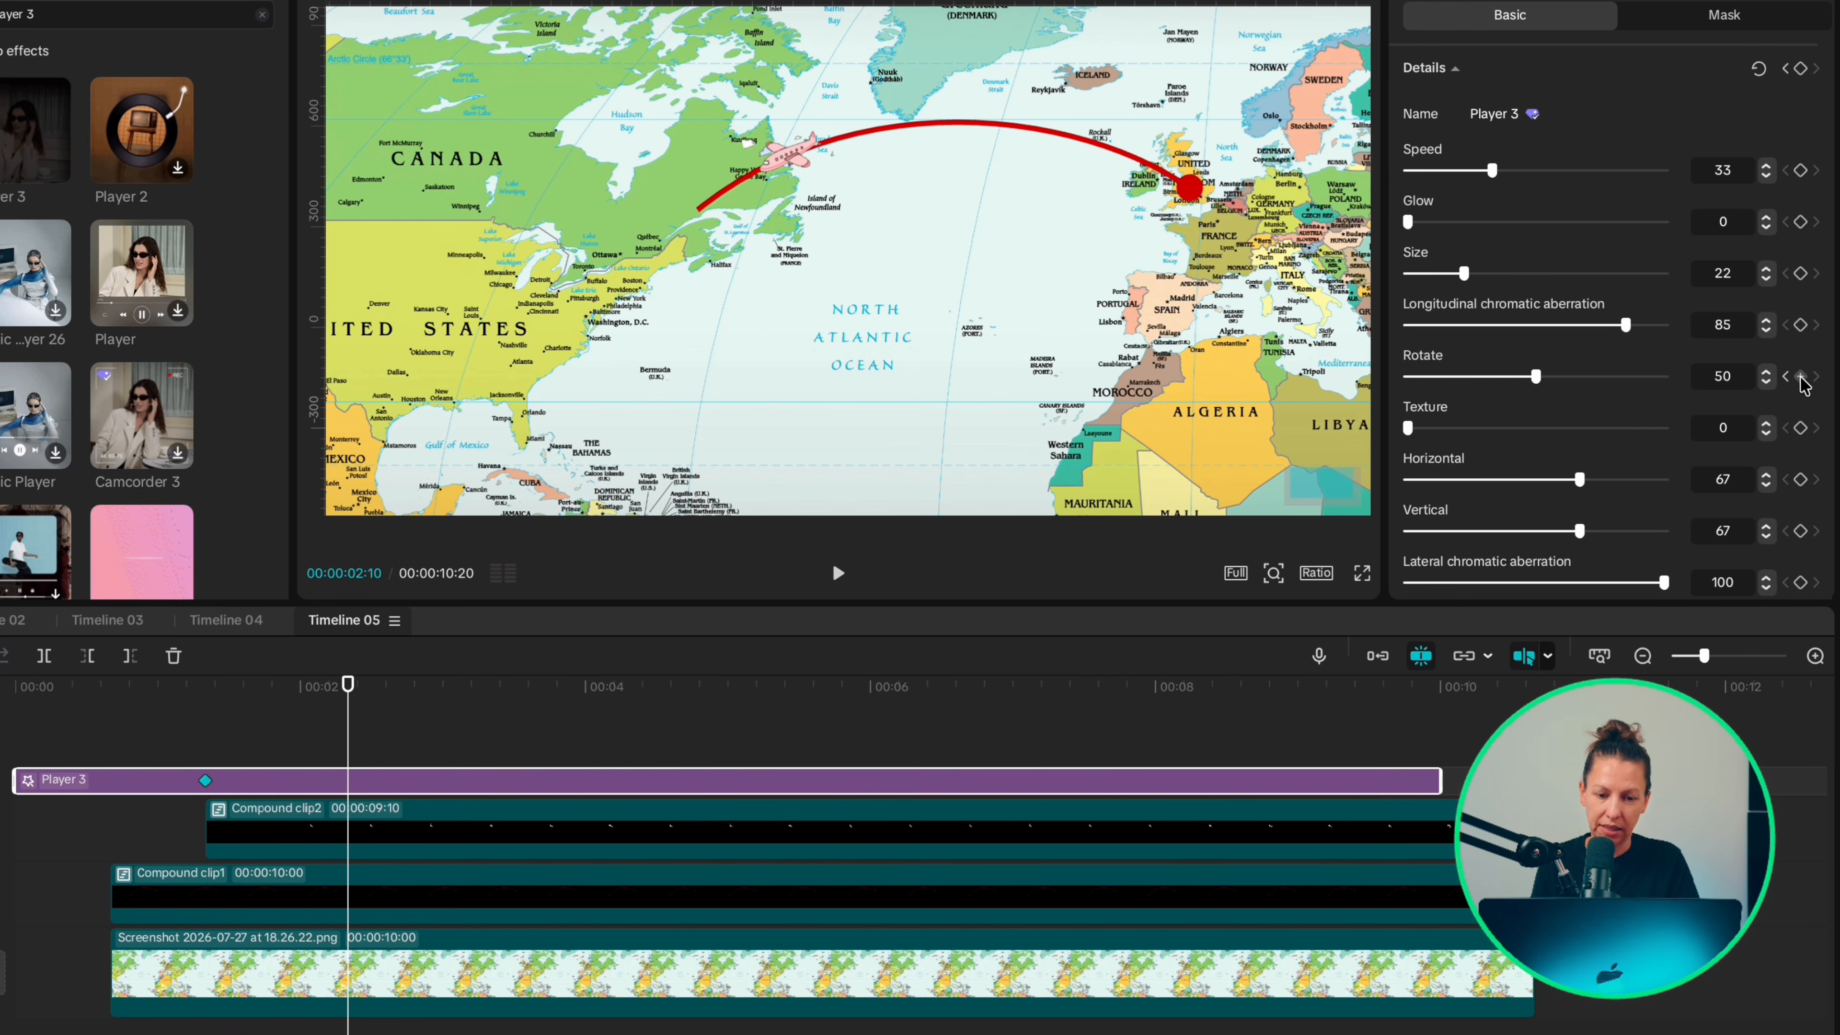
Step: Give the Player 3 effect's two Rotate keyframes opposite tilts, with Rotate set to 25 at 2:10
left_click(209, 719)
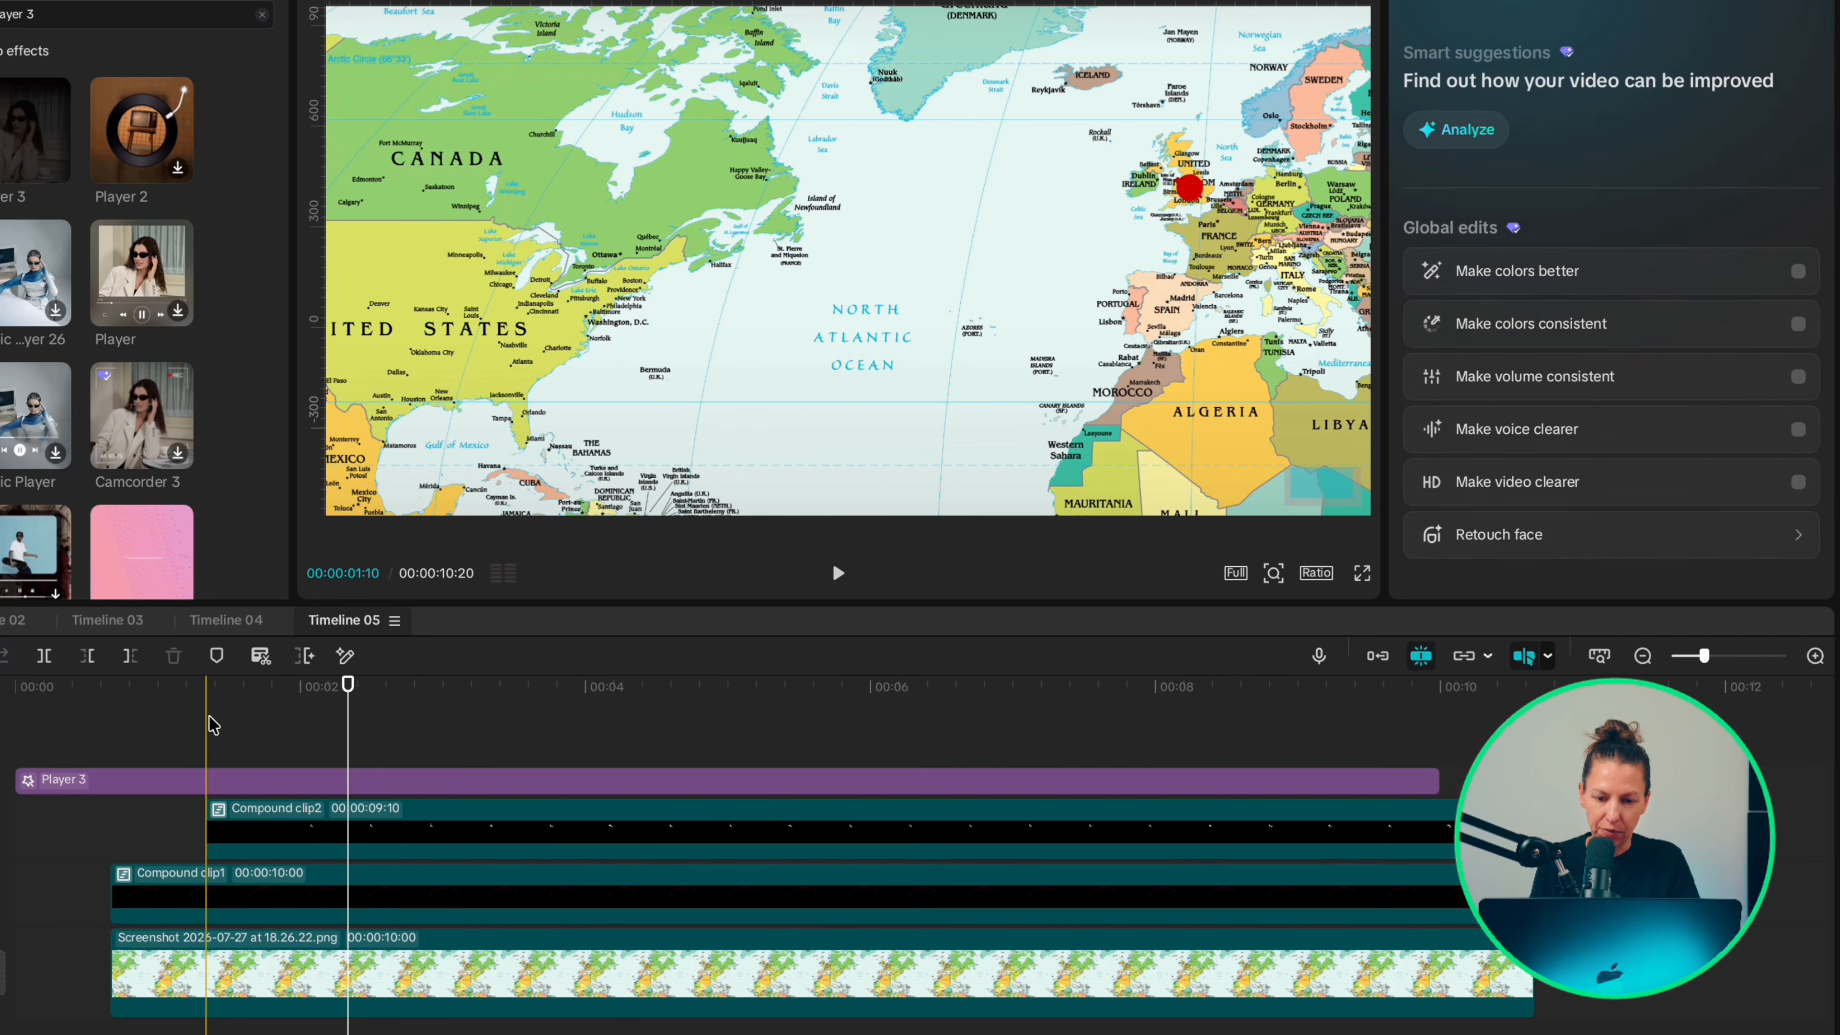
left_click(216, 788)
left_click_drag(1558, 376, 1471, 378)
left_click(346, 710)
left_click(351, 783)
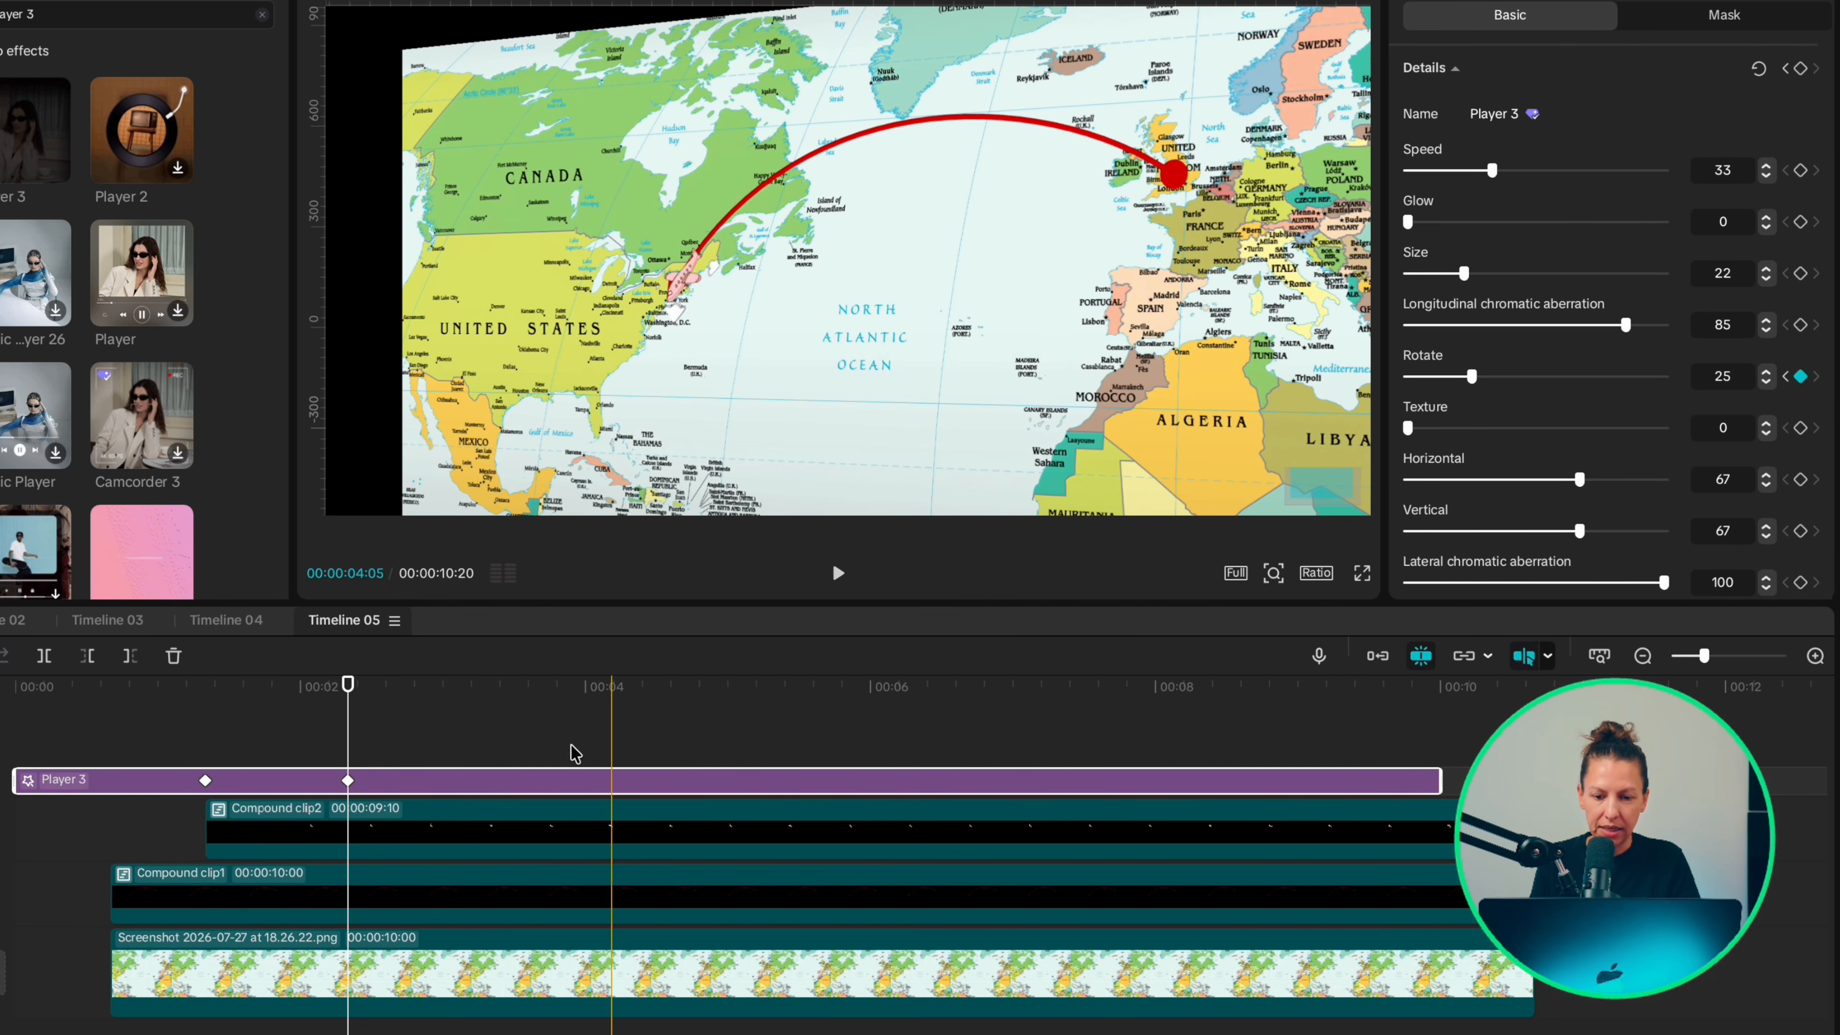
Step: Apply the Cubic Ease preset curve to the Player 3 effect's Rotate keyframe at 2:10
right_click(349, 783)
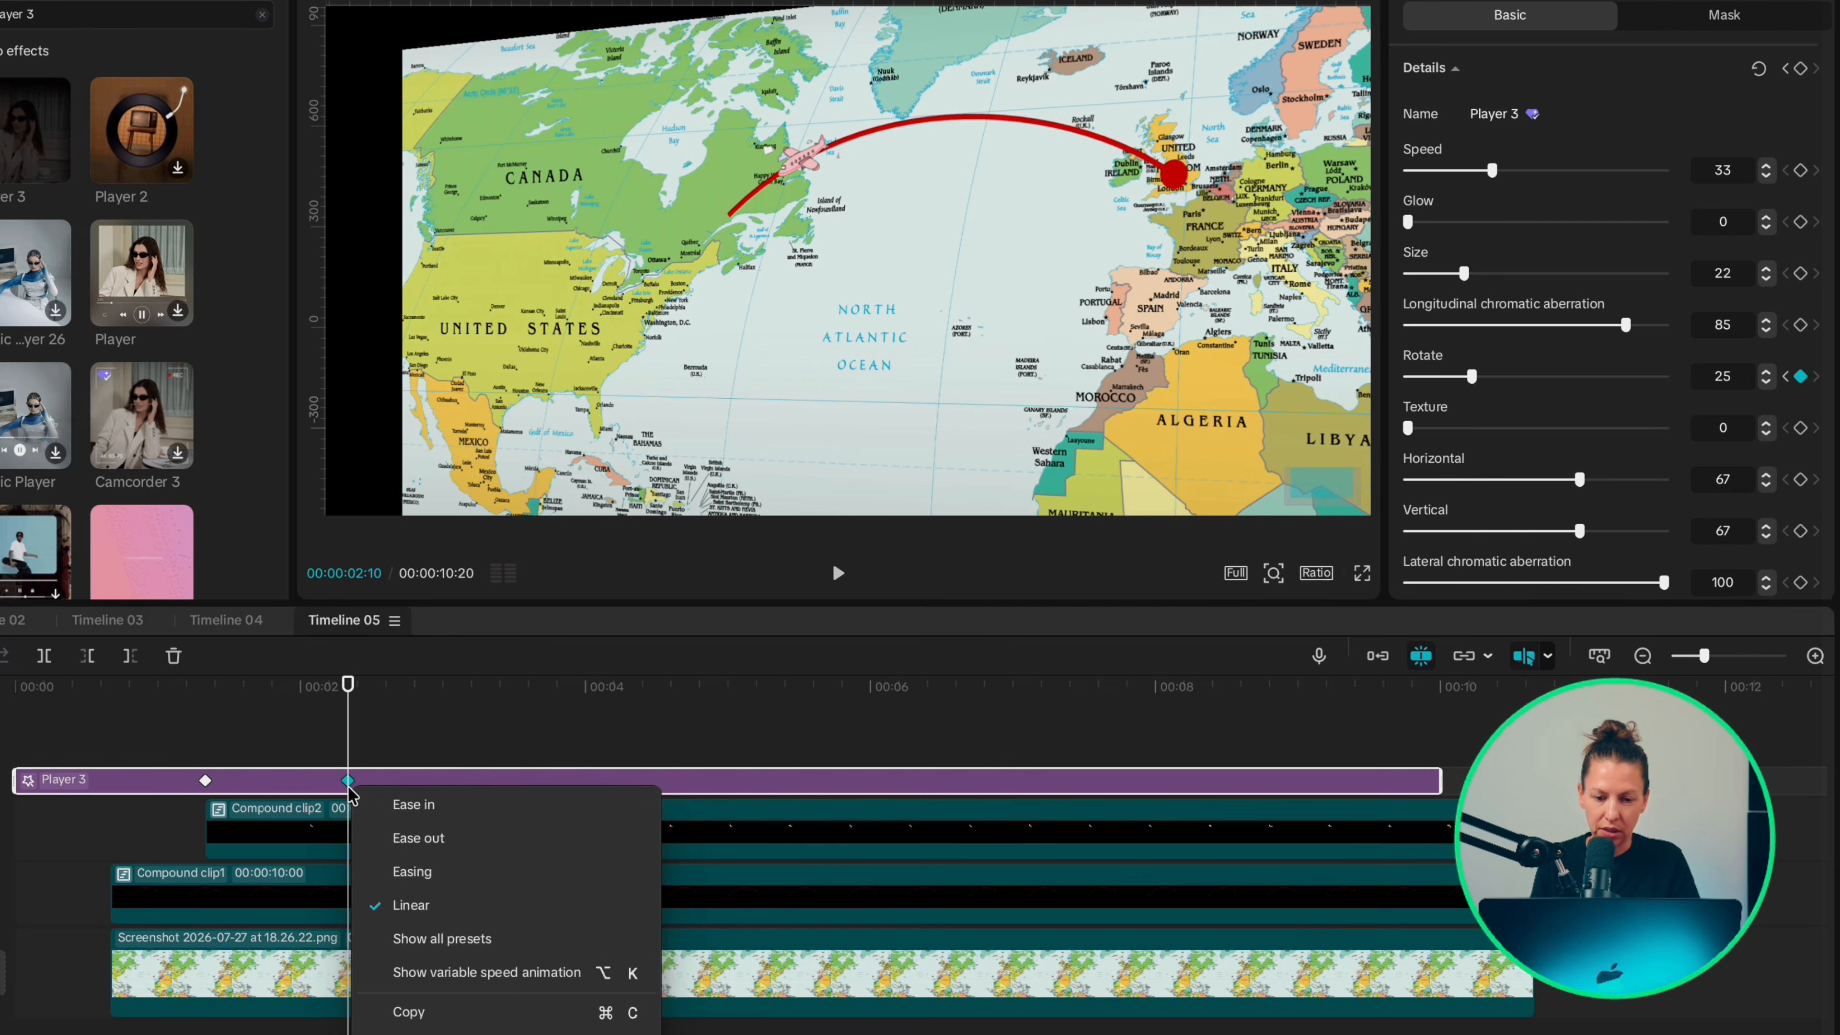
left_click(419, 939)
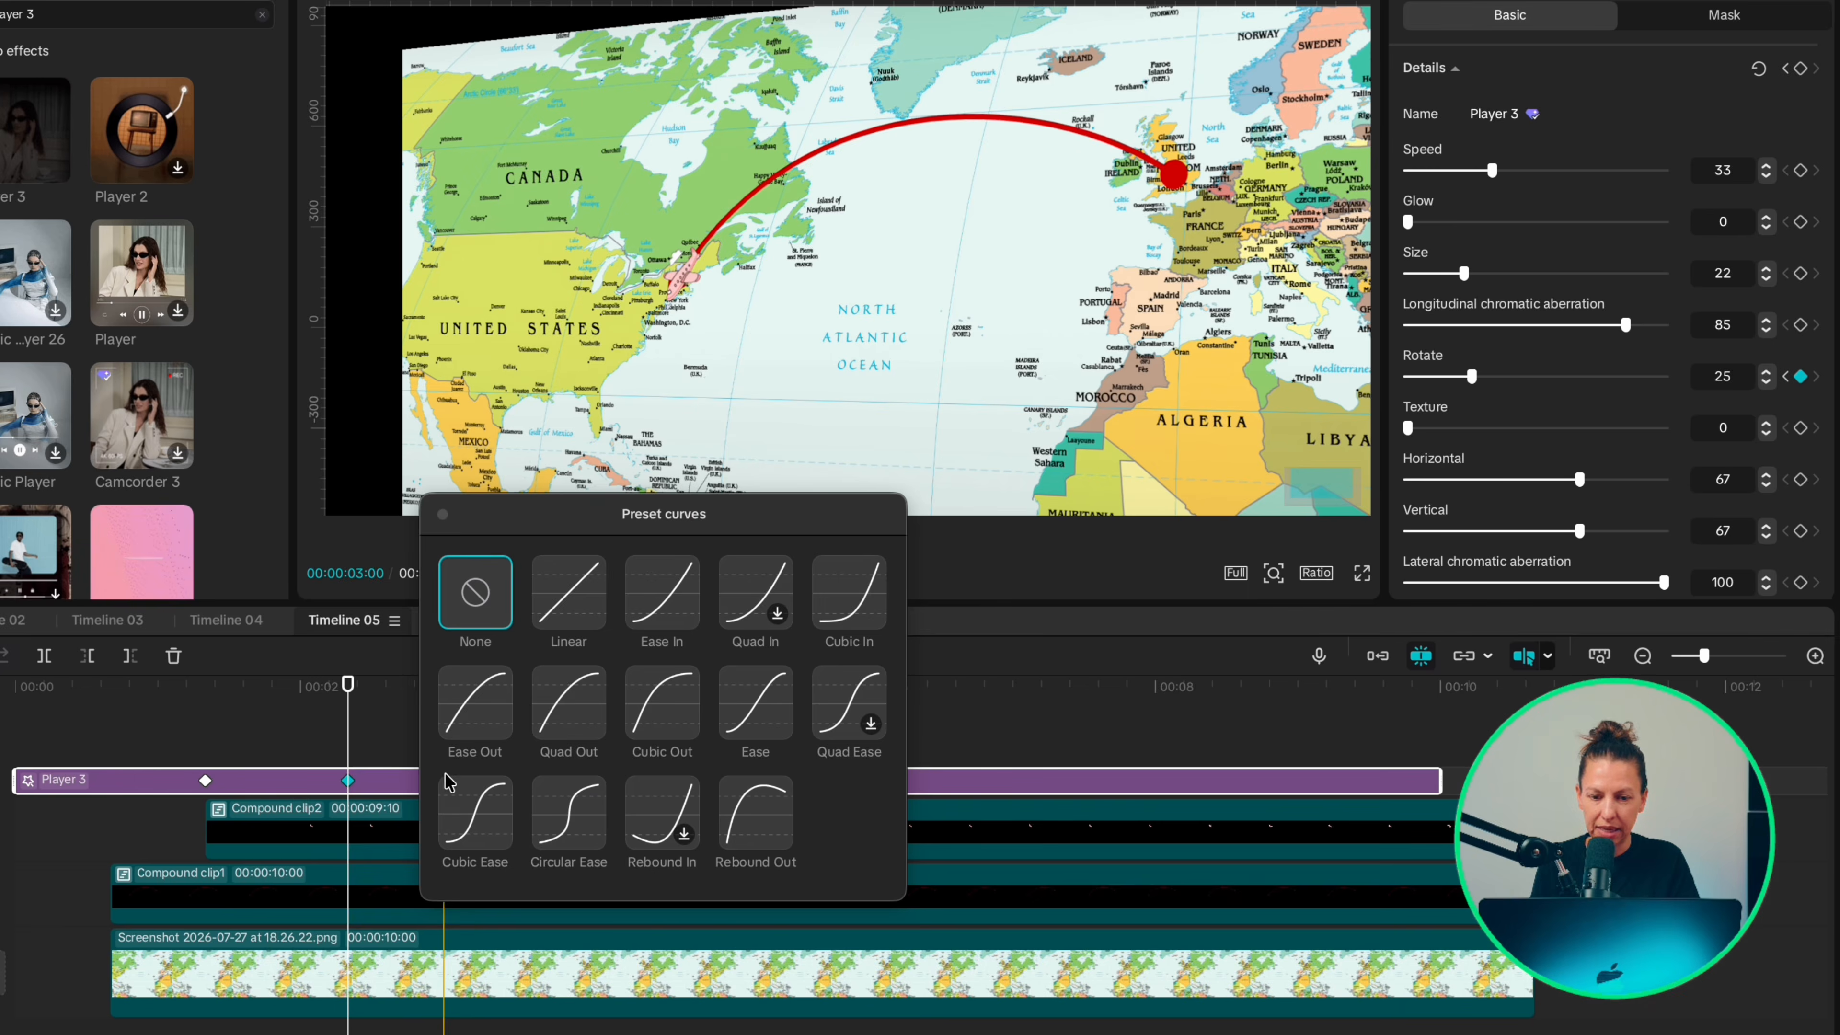
left_click(467, 850)
Step: Combine the effect, plane, arrow and map clips into one compound clip and trim off its opening before 20 frames
left_click(121, 738)
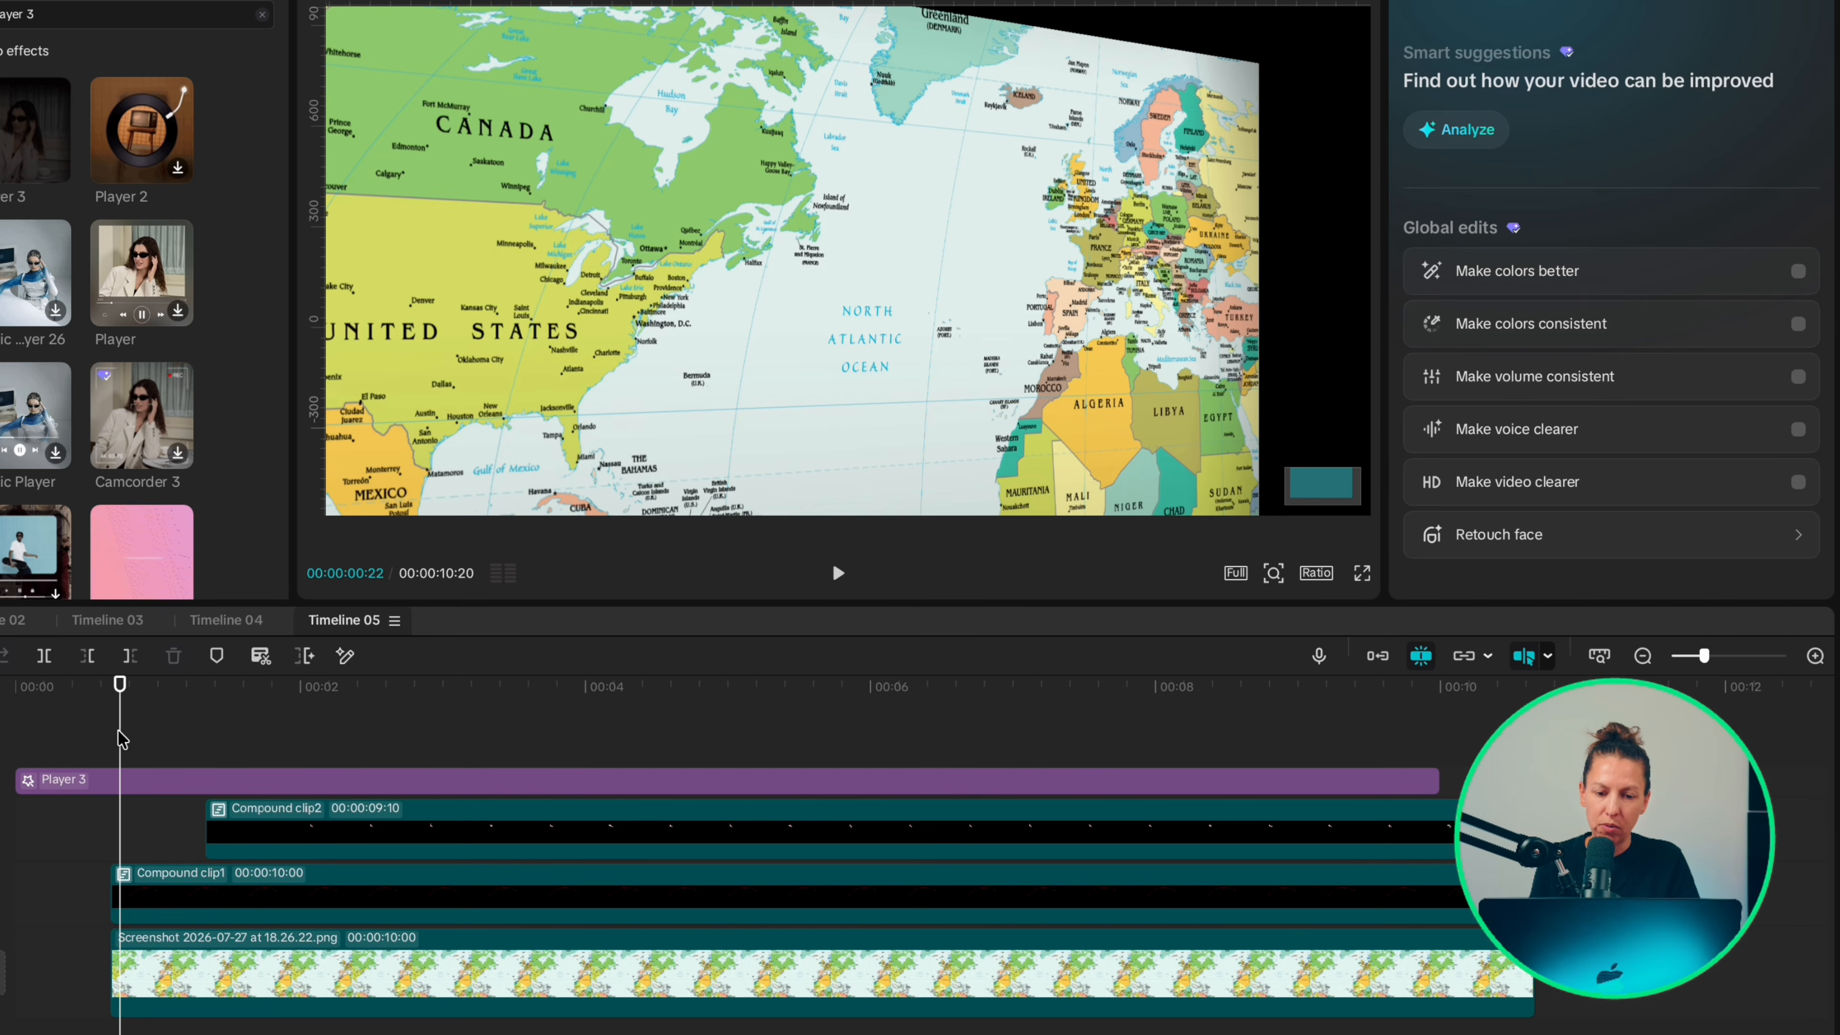
left_click_drag(121, 738, 112, 743)
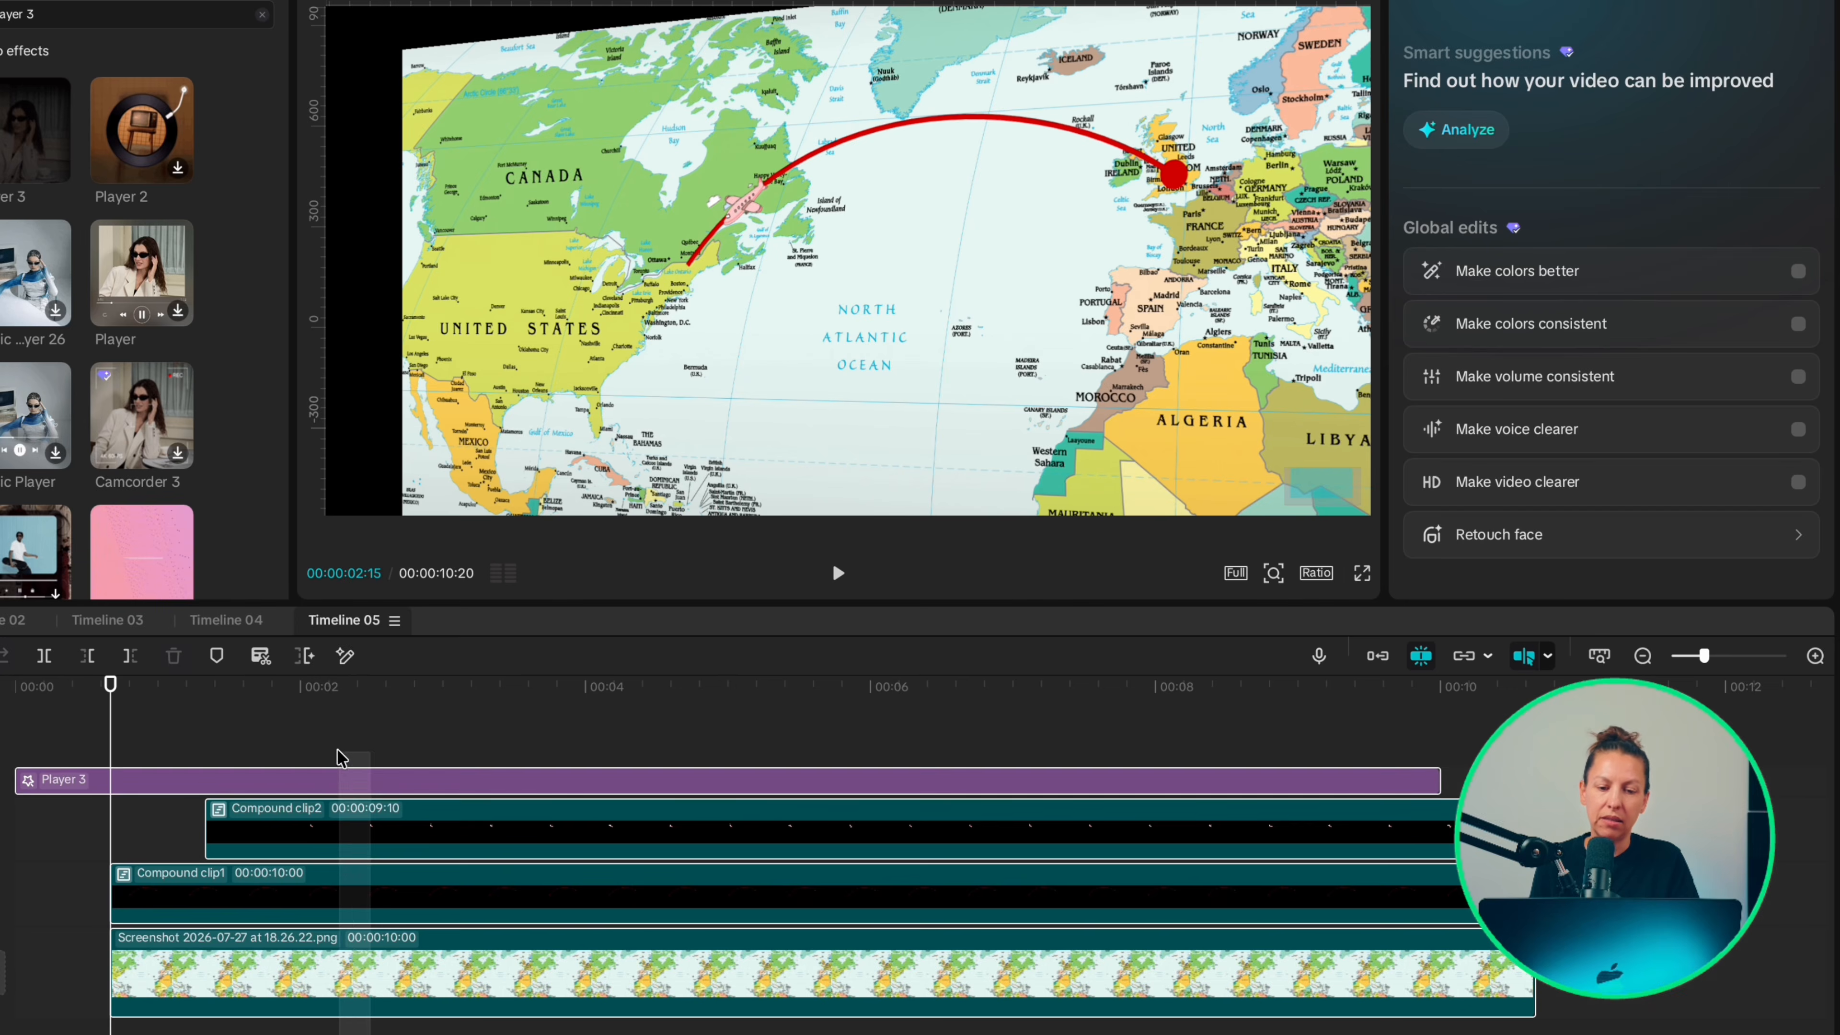
left_click(339, 781)
right_click(334, 780)
left_click(414, 786)
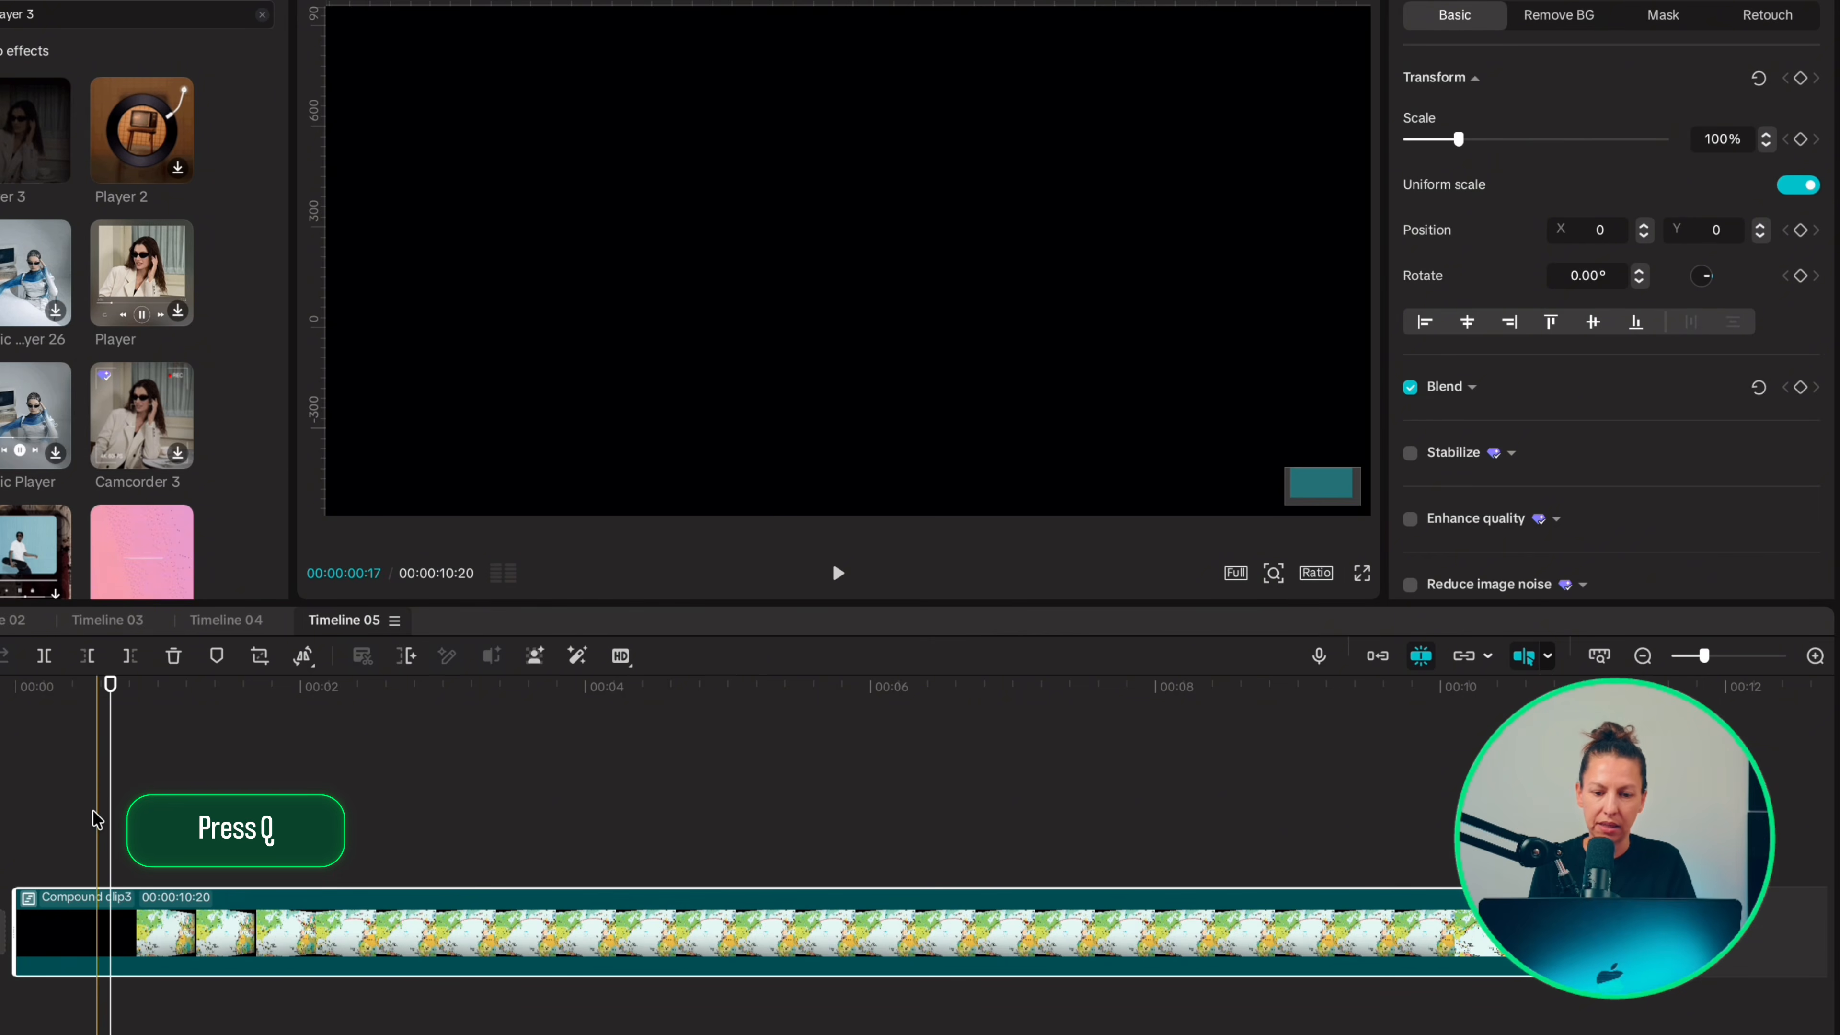
key("q")
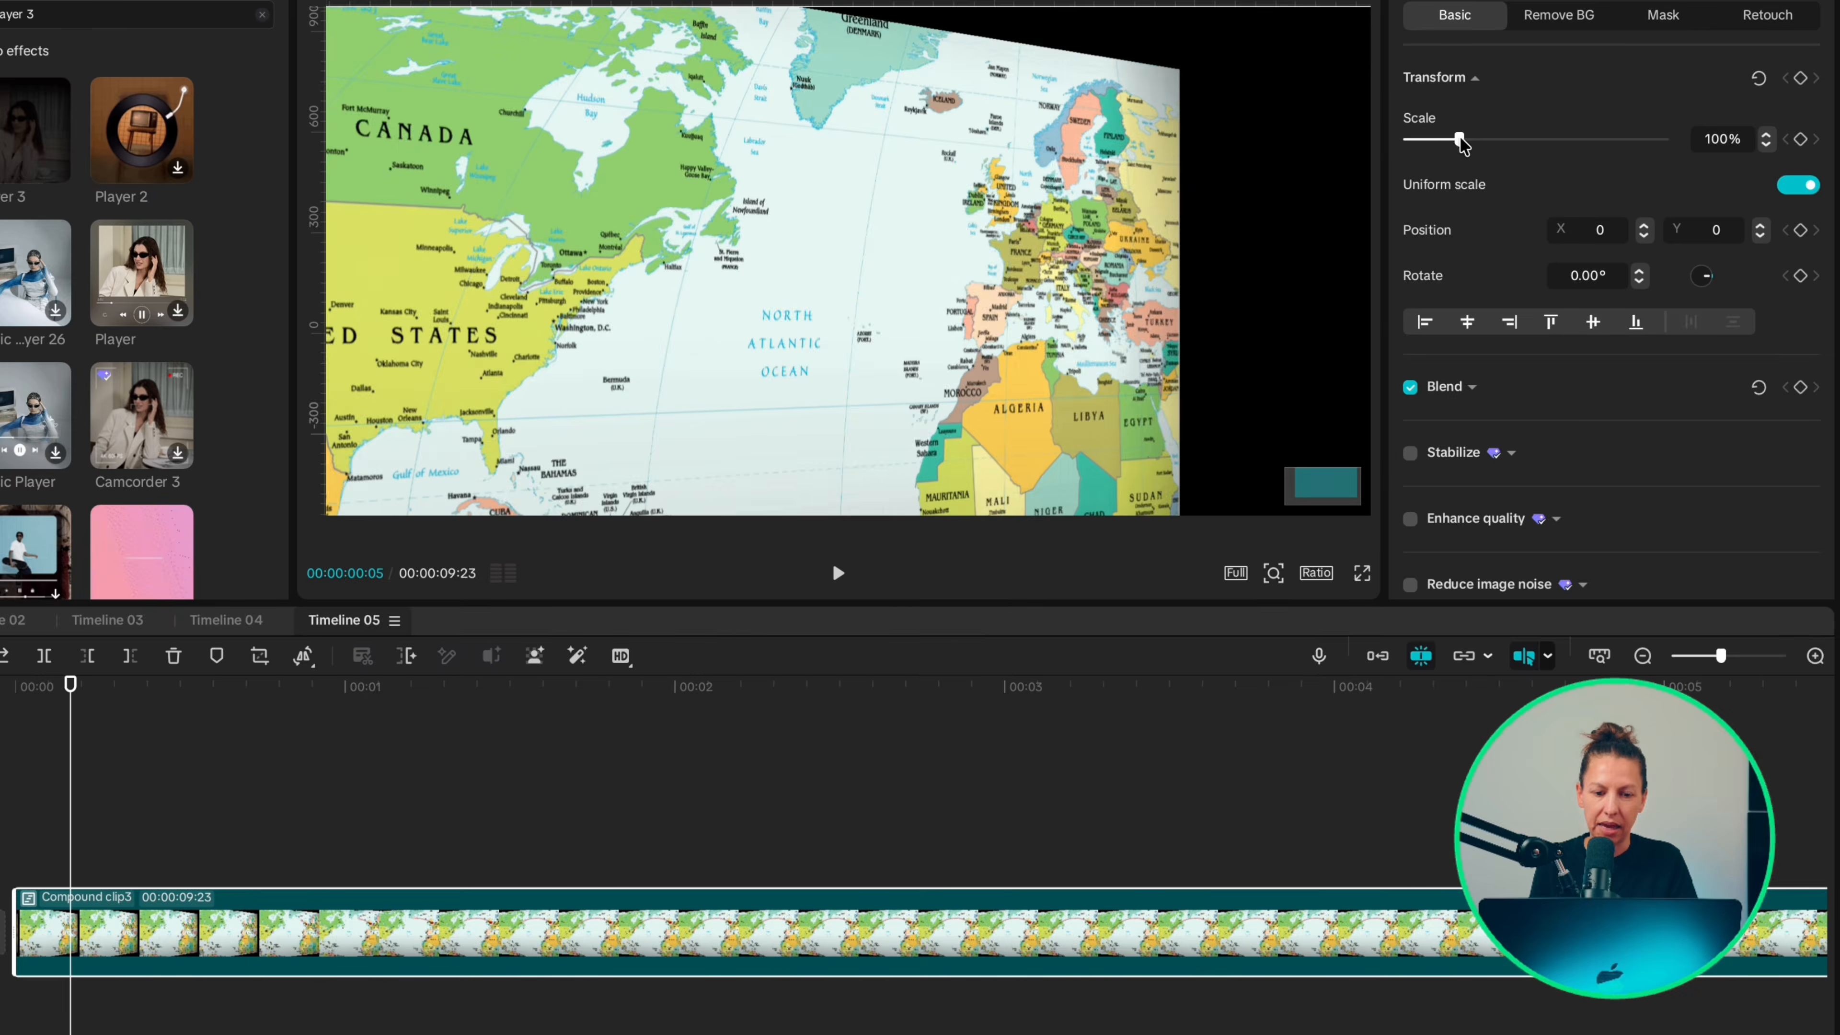
Step: At 5 frames, keyframe the compound clip at 220% scale with position X -816, Y -645 to frame London
left_click_drag(1460, 139, 1519, 139)
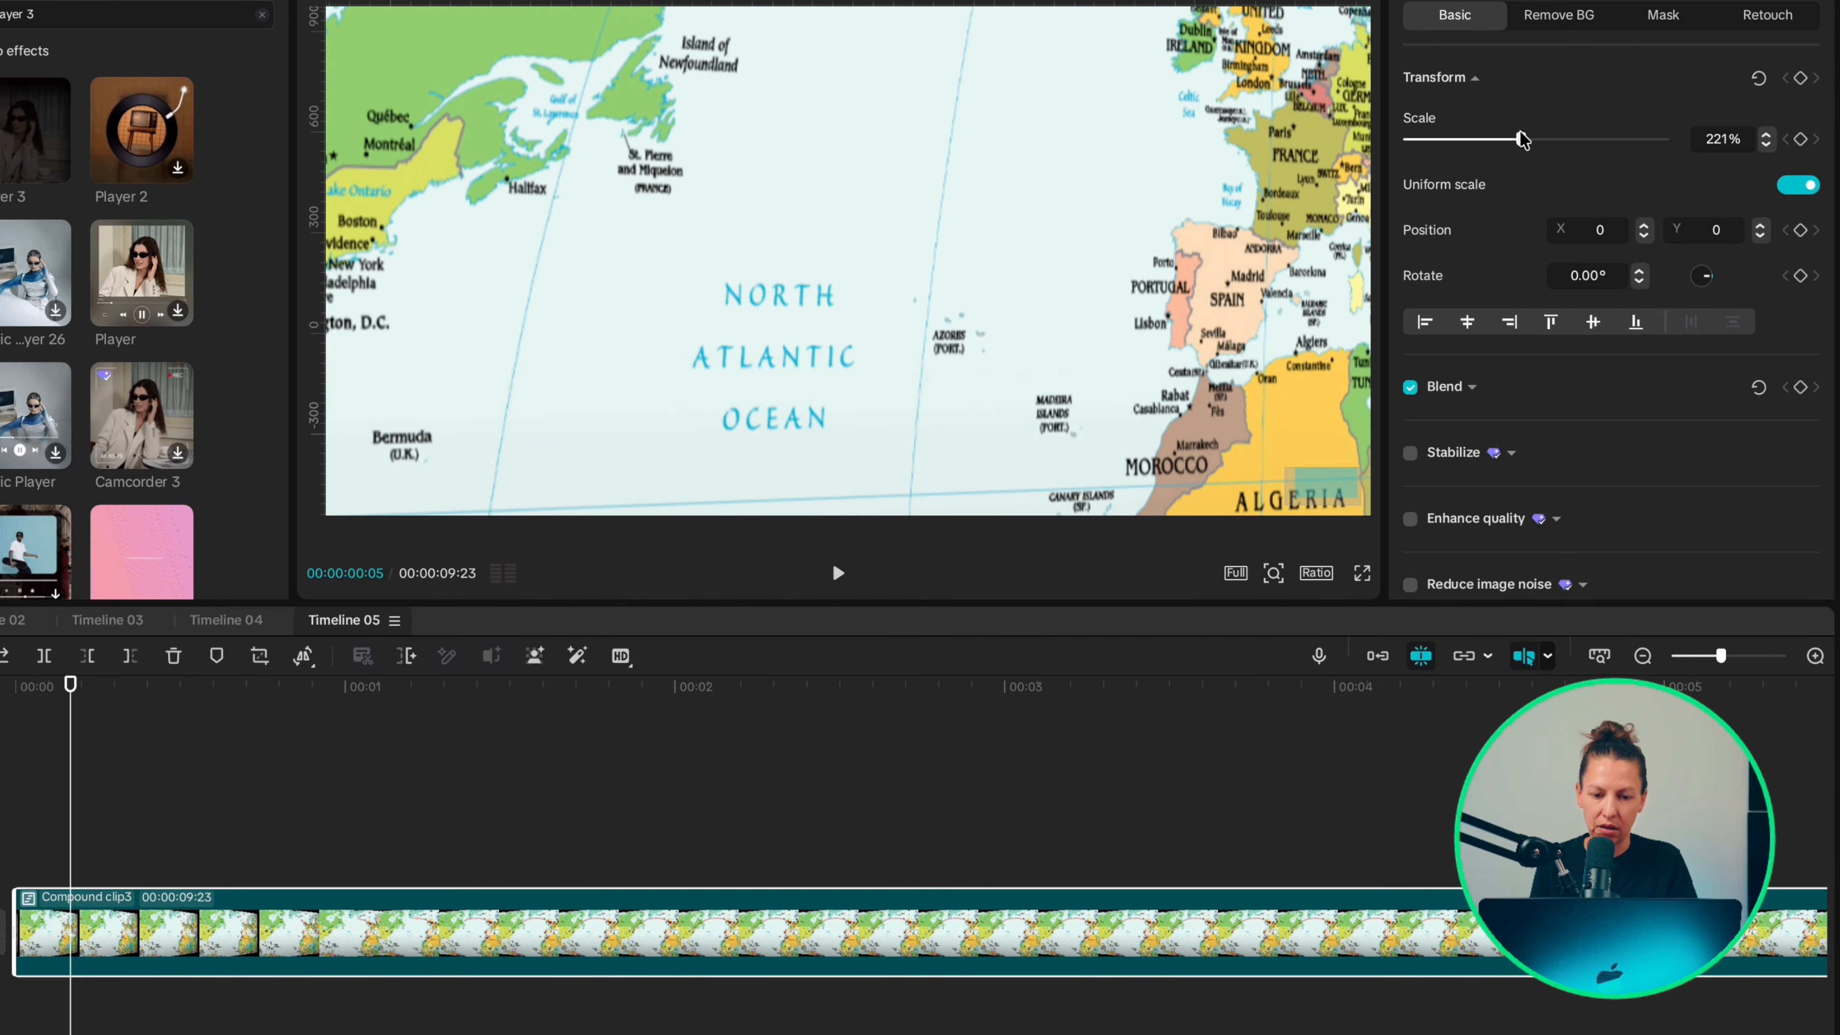
left_click(1767, 134)
left_click_drag(1134, 152, 861, 362)
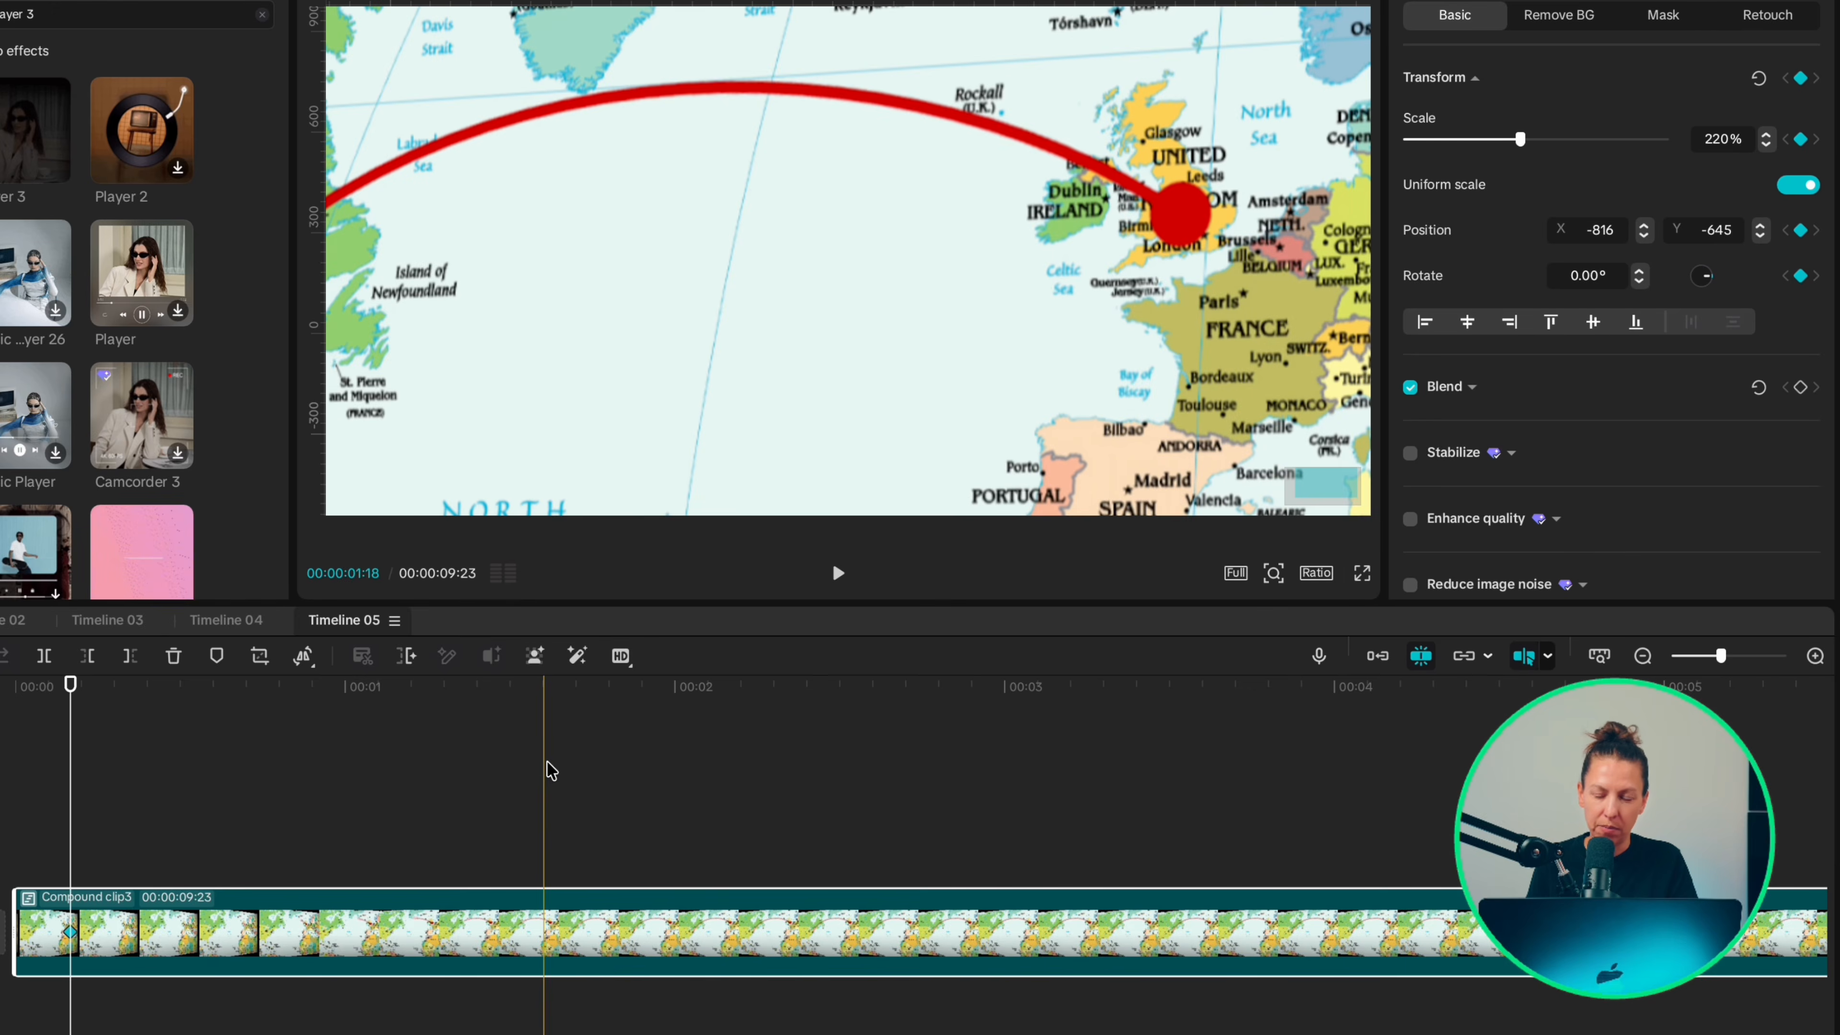
Step: At 1:18, set the compound clip to 180% scale and position X 1245, Y -352 to frame New York
left_click(546, 782)
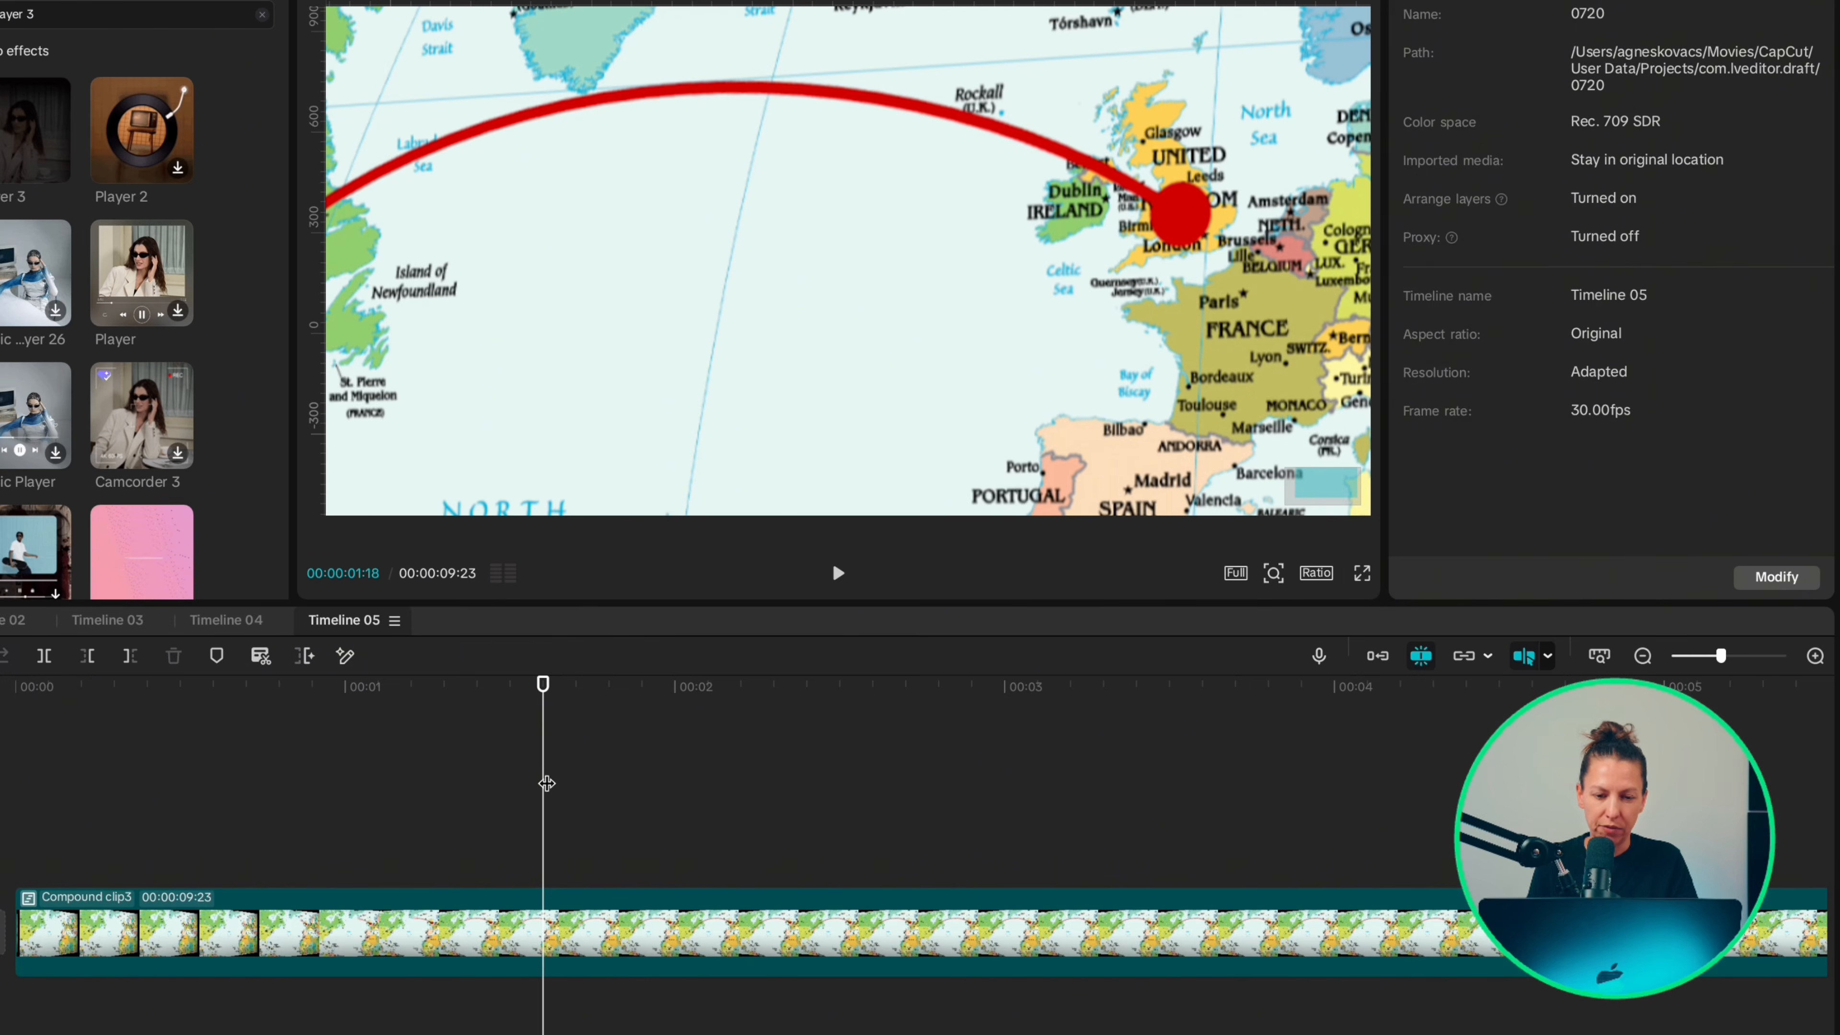
left_click(542, 919)
left_click_drag(660, 221, 1226, 184)
left_click_drag(897, 281, 1097, 192)
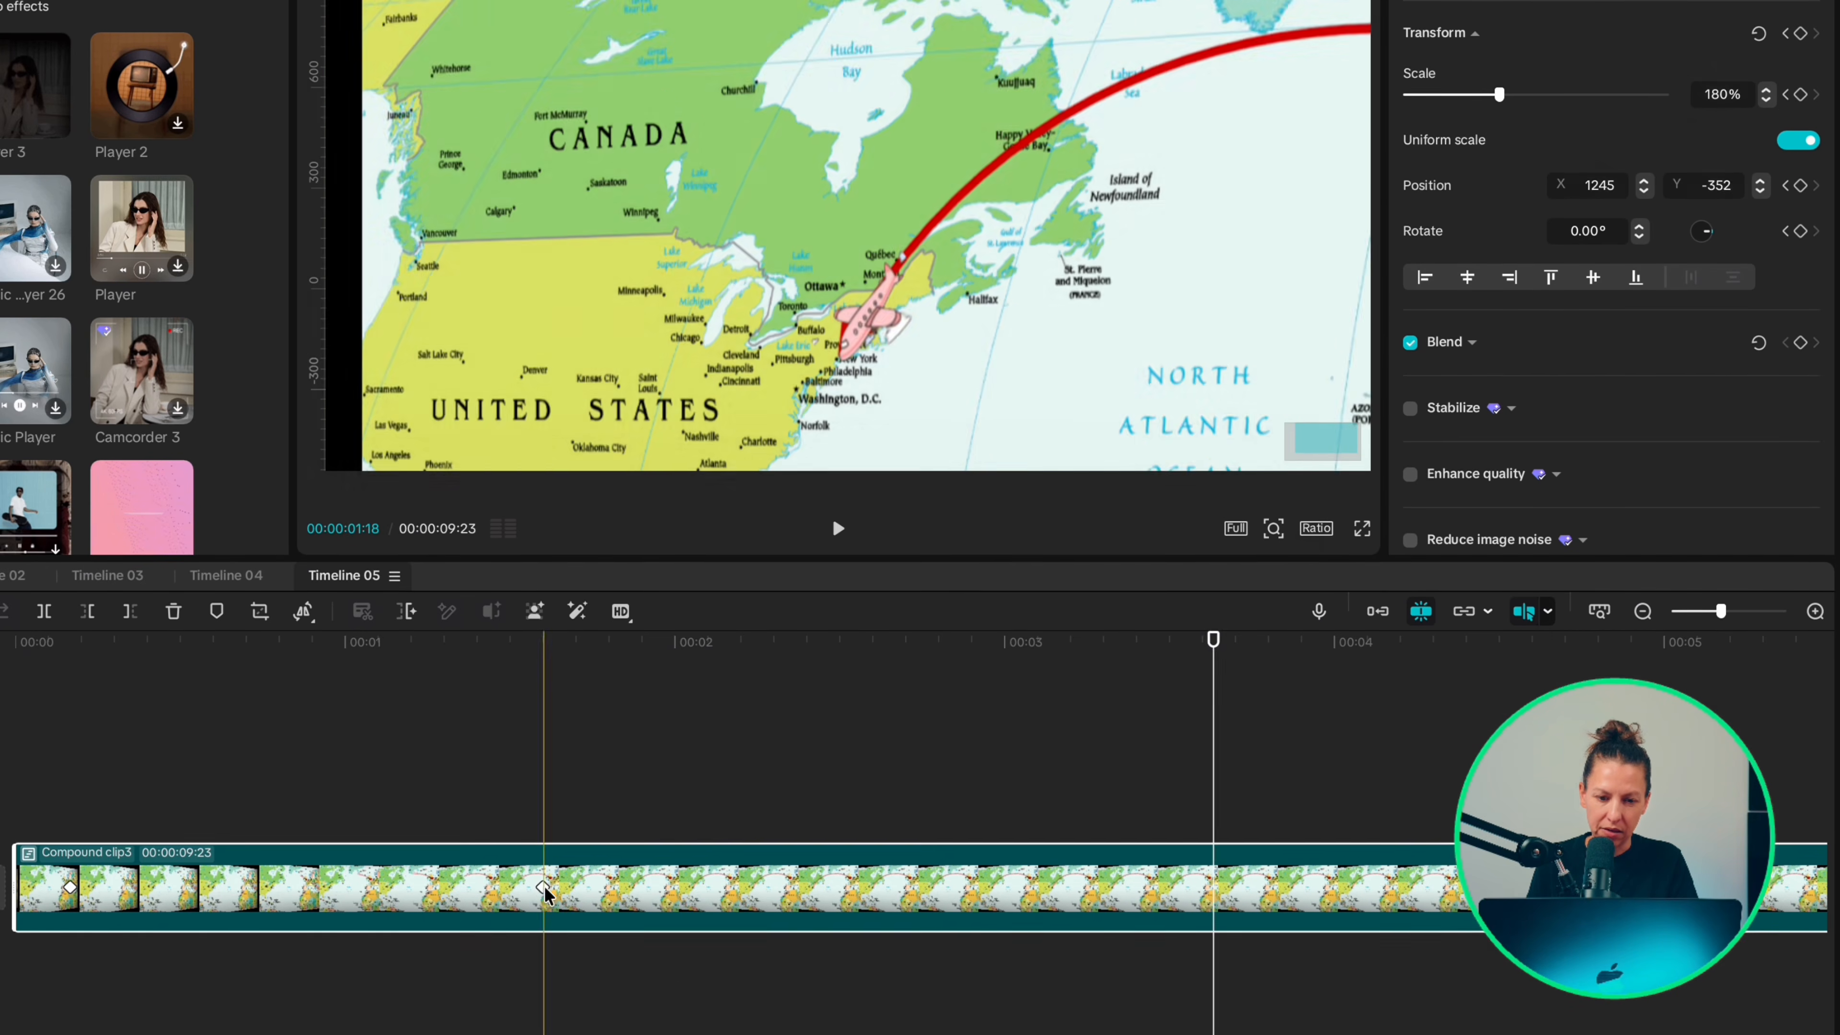
Step: Apply the Cubic Ease preset curve to the compound clip's transform keyframe at 1:18 and play back the move
right_click(543, 901)
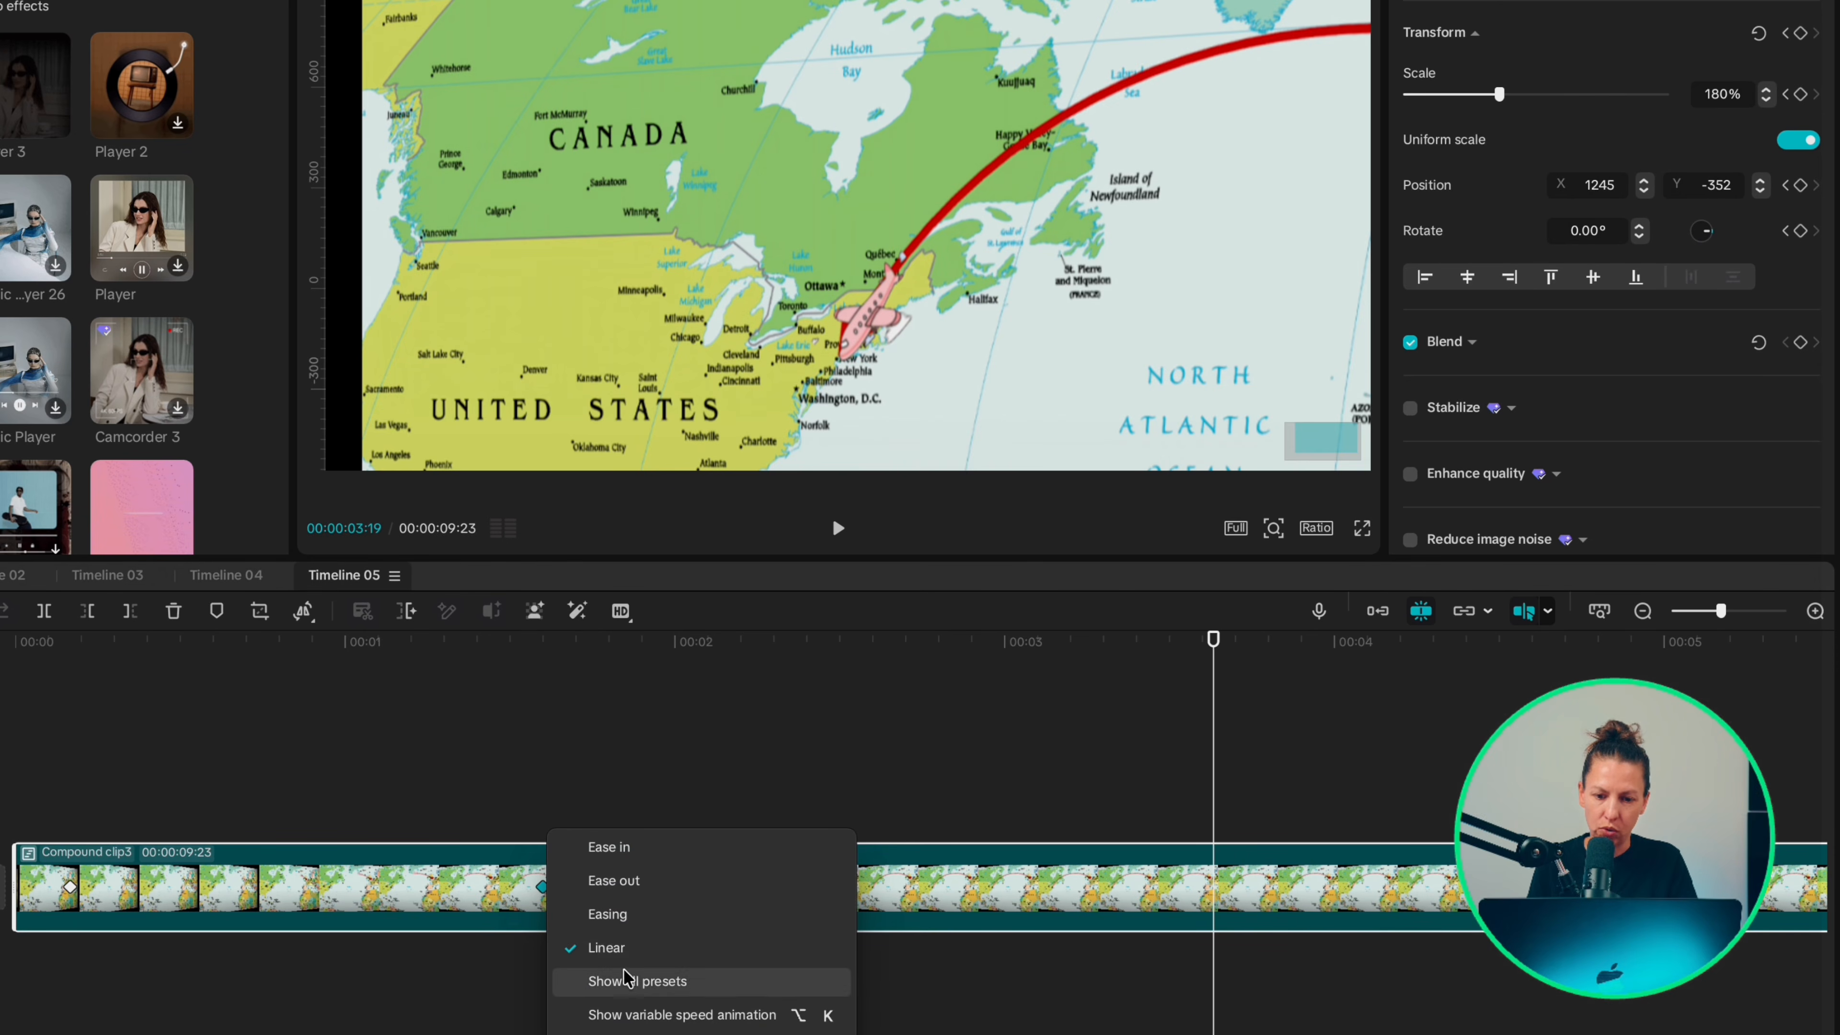
left_click(627, 981)
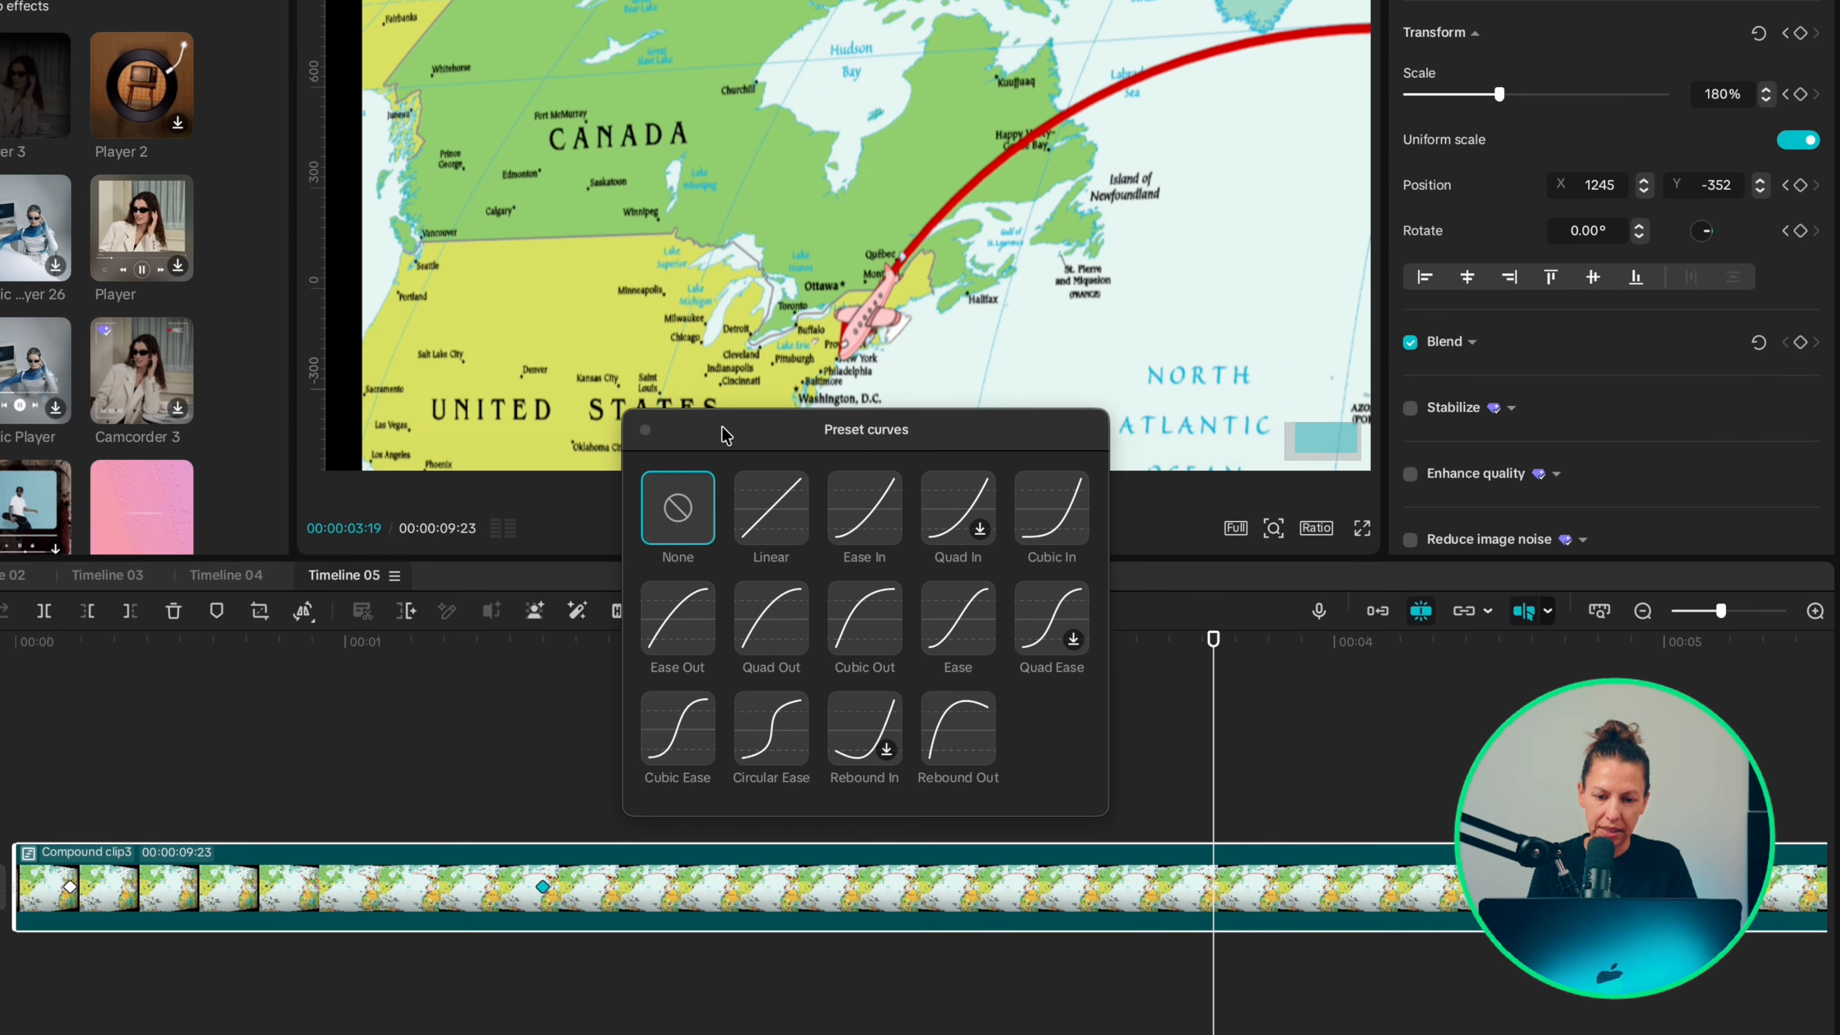
left_click(678, 727)
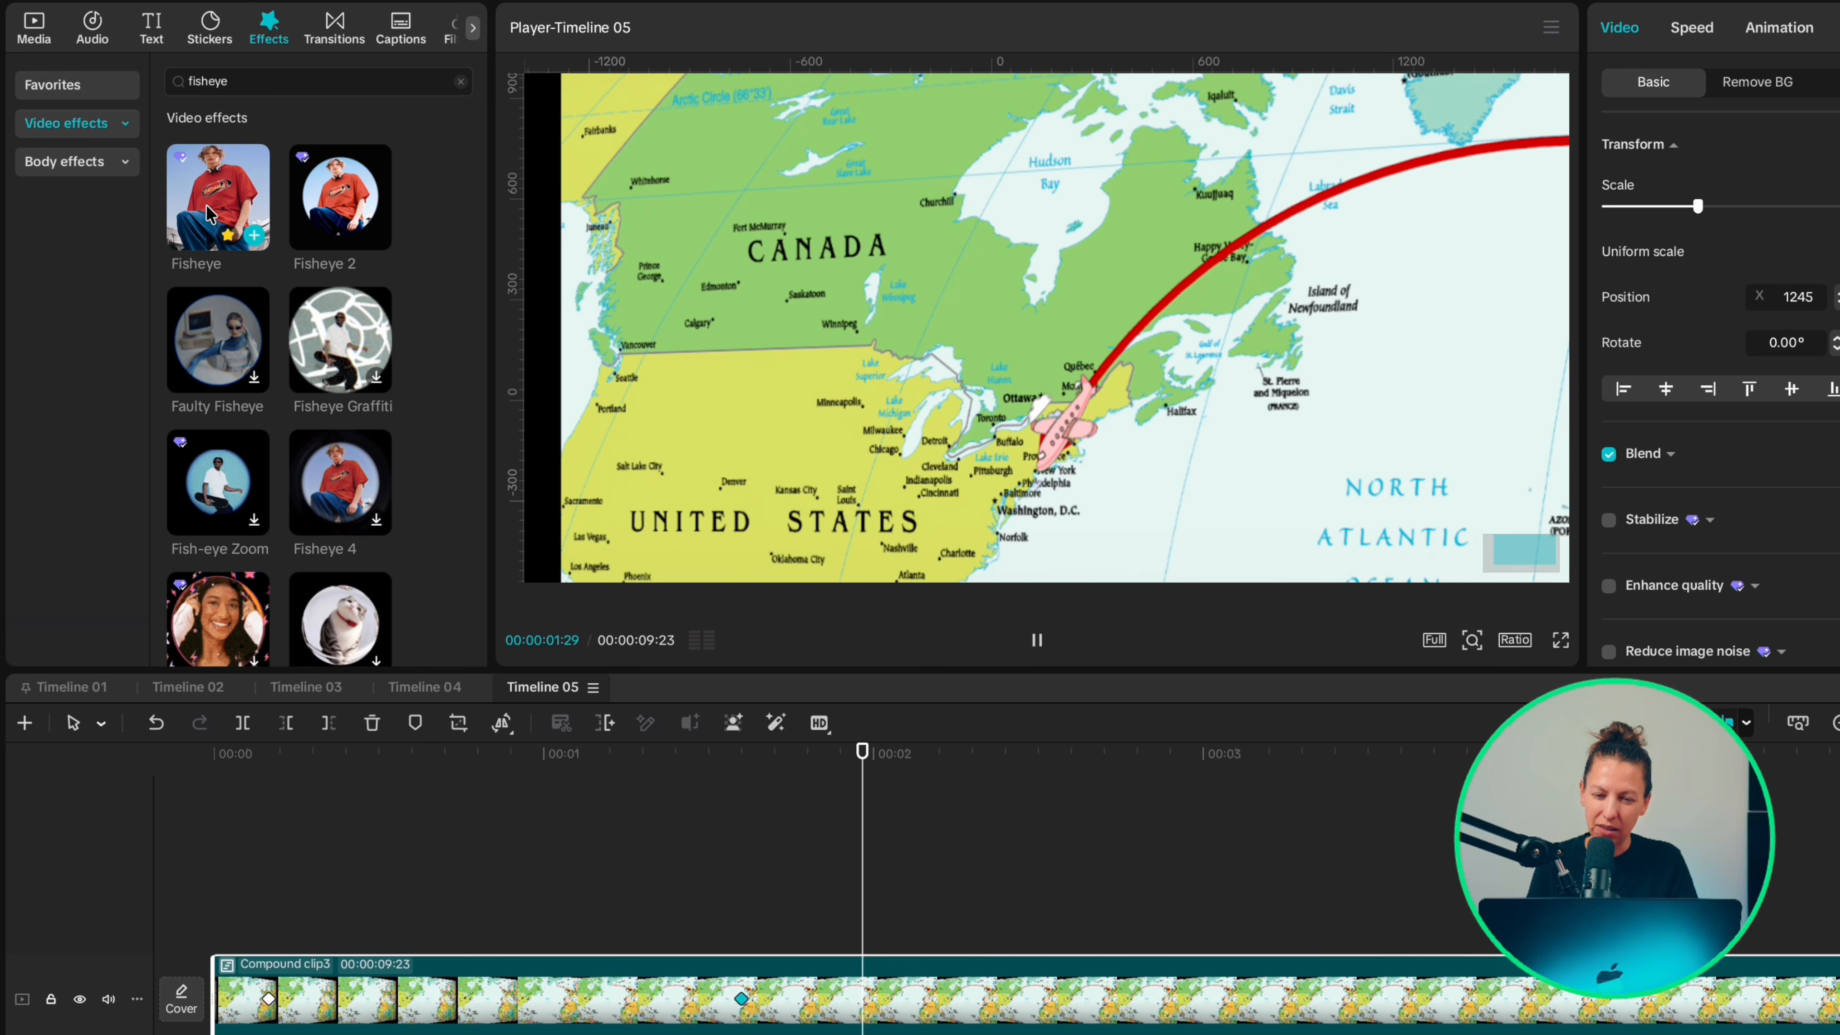
Step: Add the Fisheye effect over the whole compound clip and reduce its Twist
left_click_drag(208, 192, 397, 939)
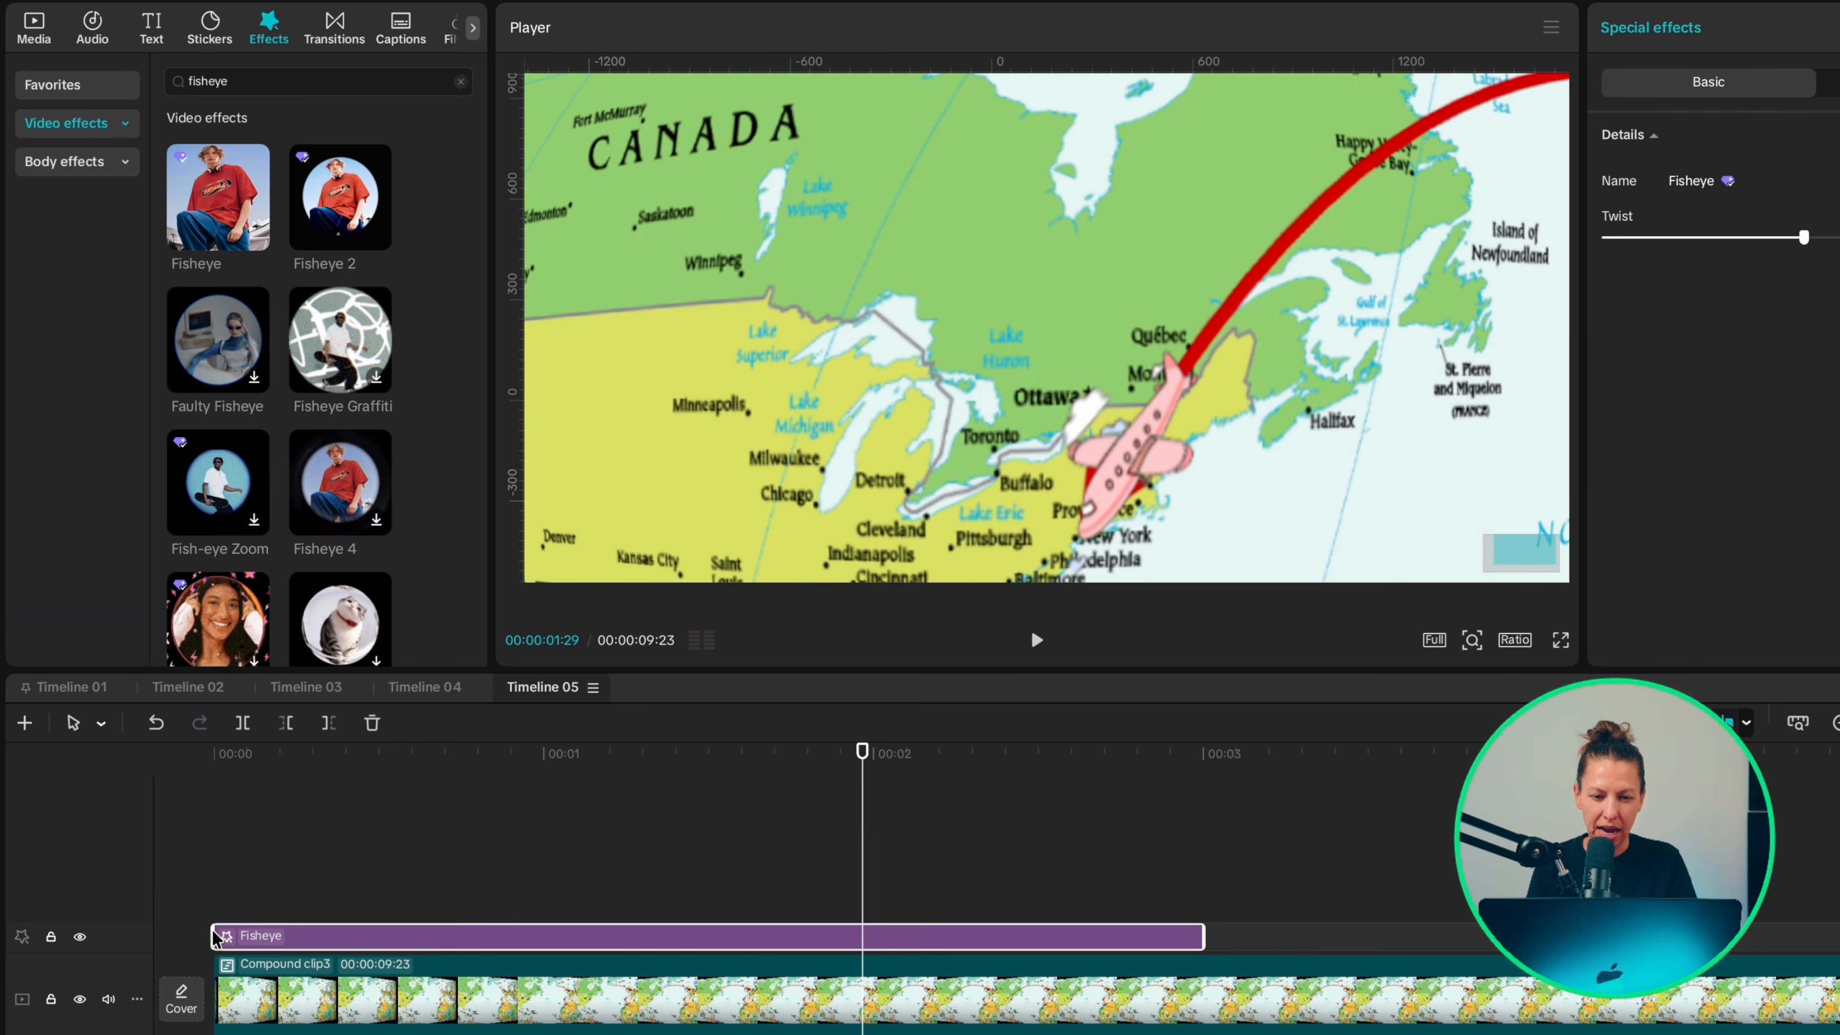
left_click_drag(613, 936, 1508, 936)
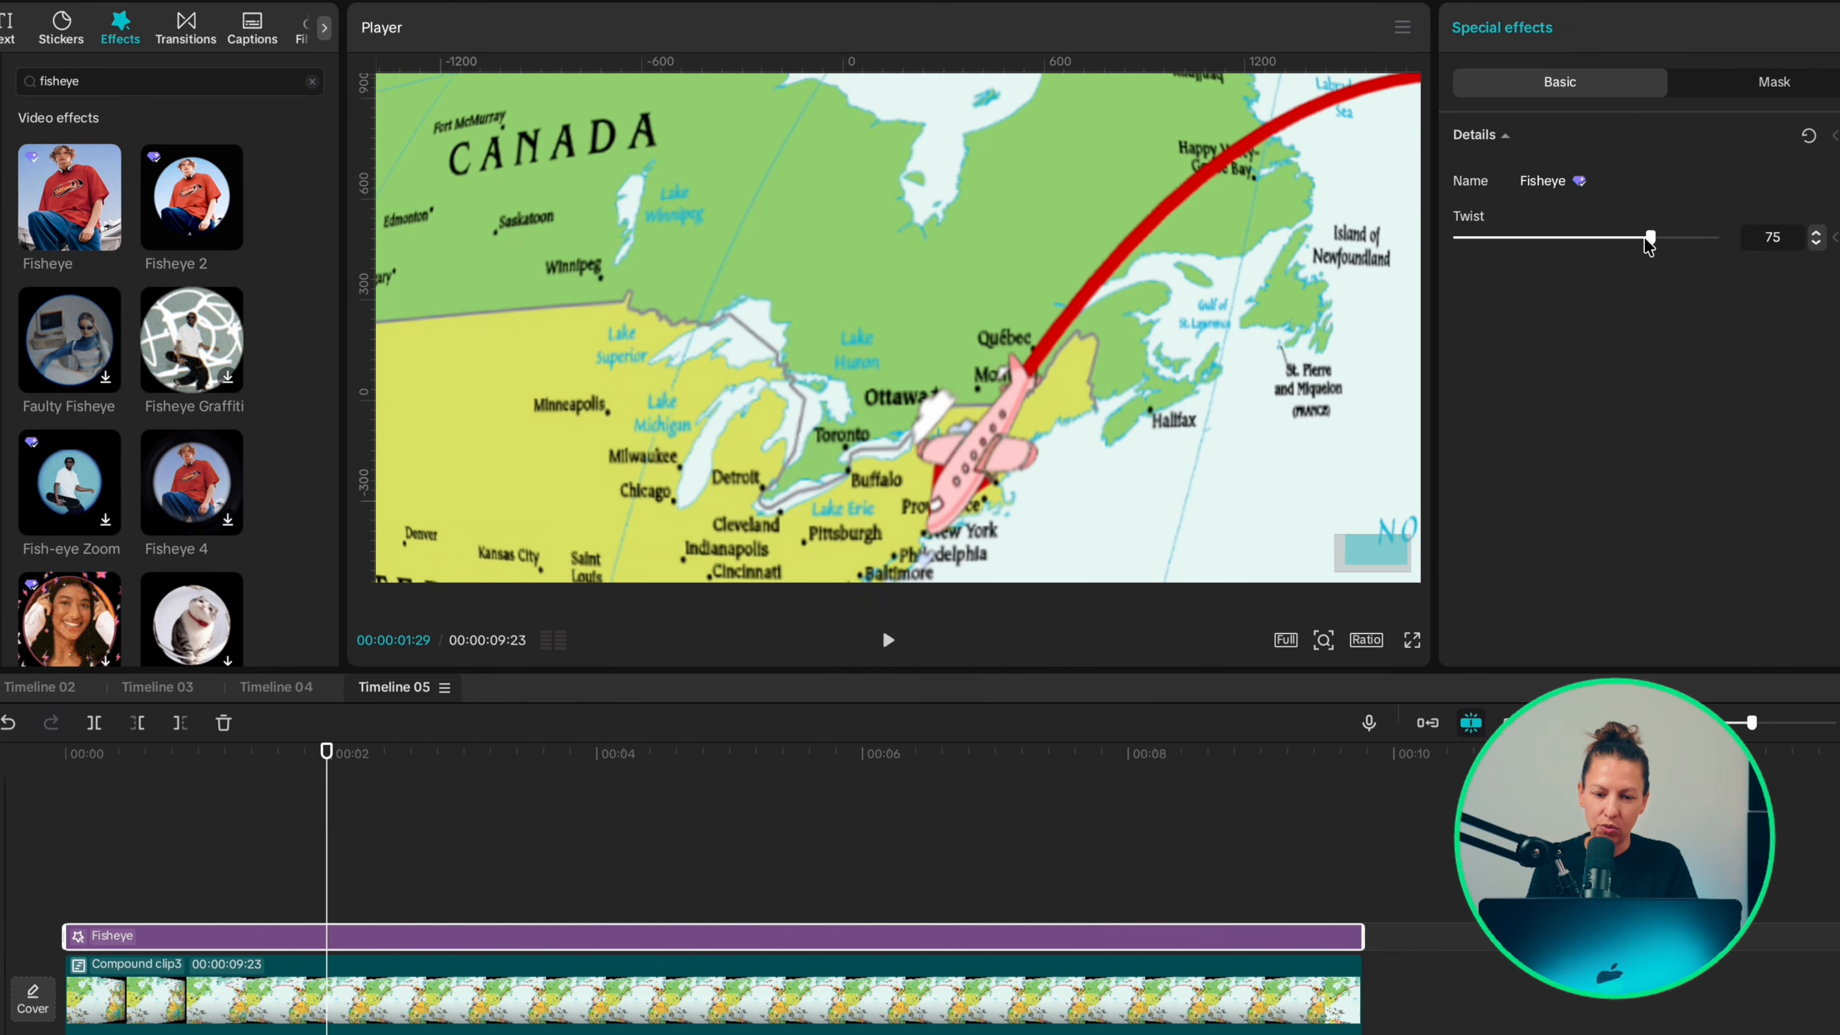
left_click_drag(1648, 239, 1537, 240)
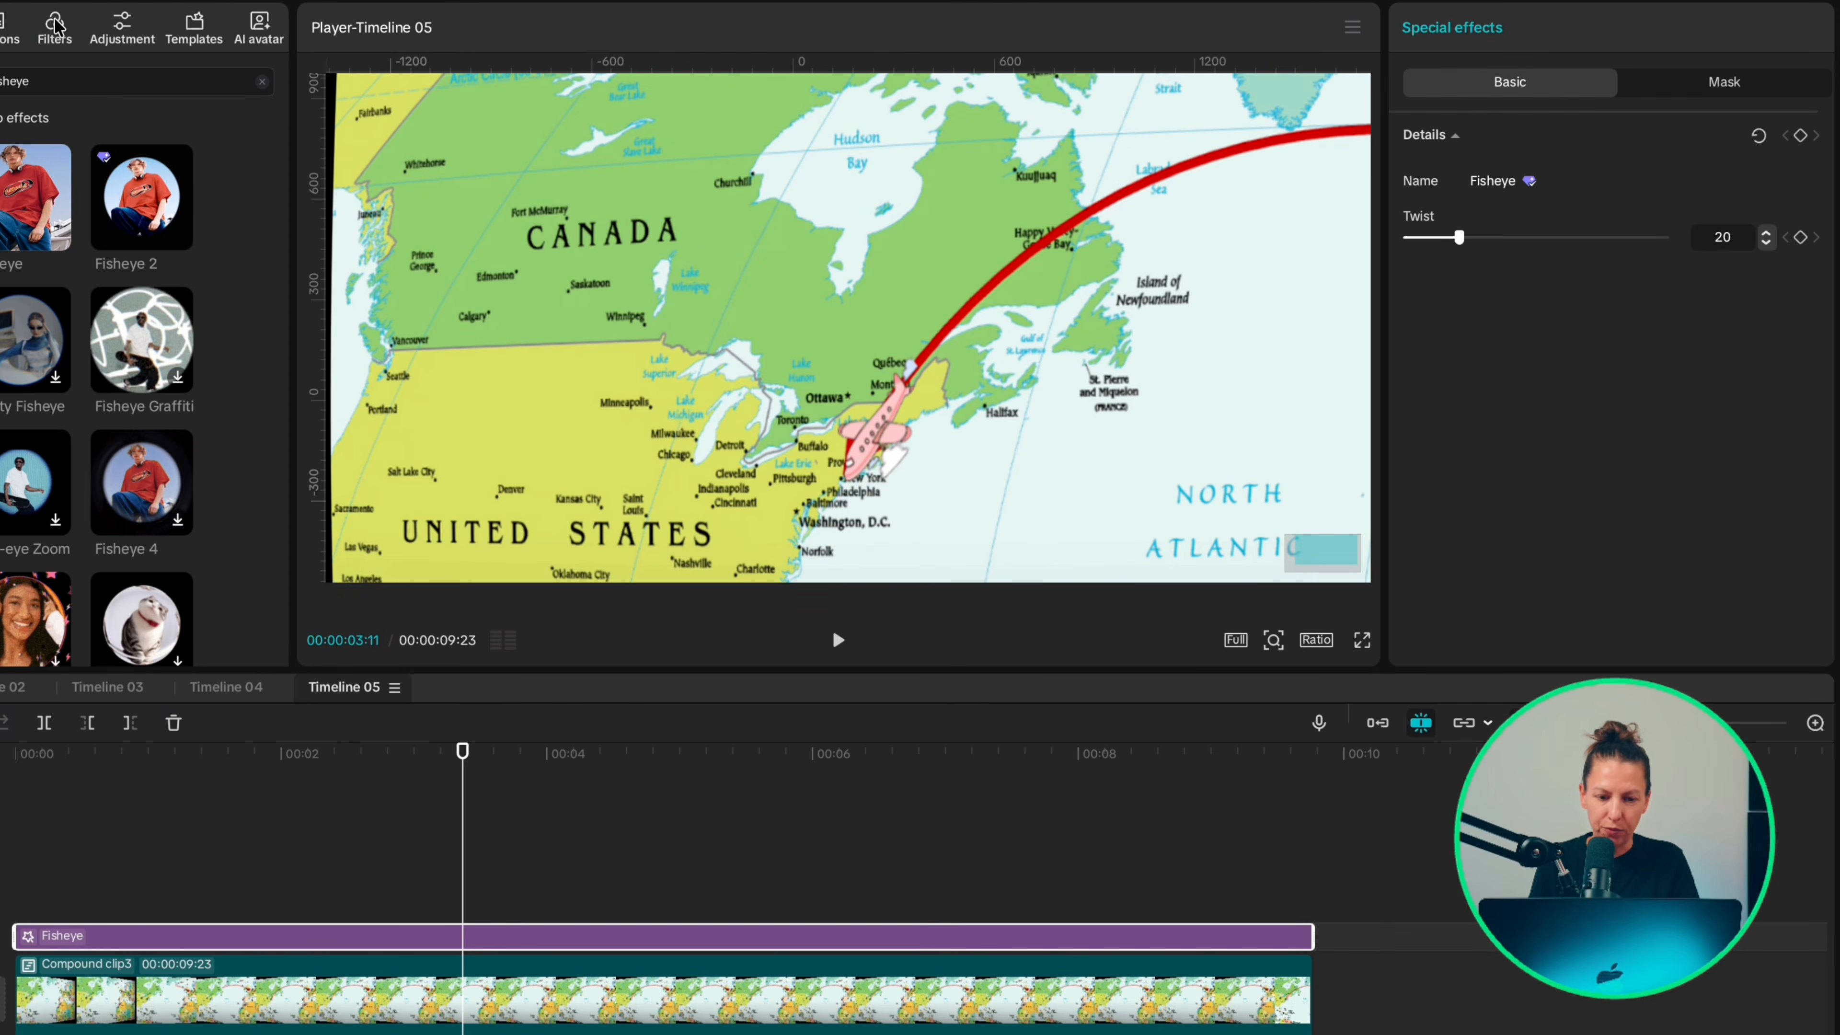
Step: Add the 4K filter over the whole timeline and set its Intensity to 51
left_click(252, 29)
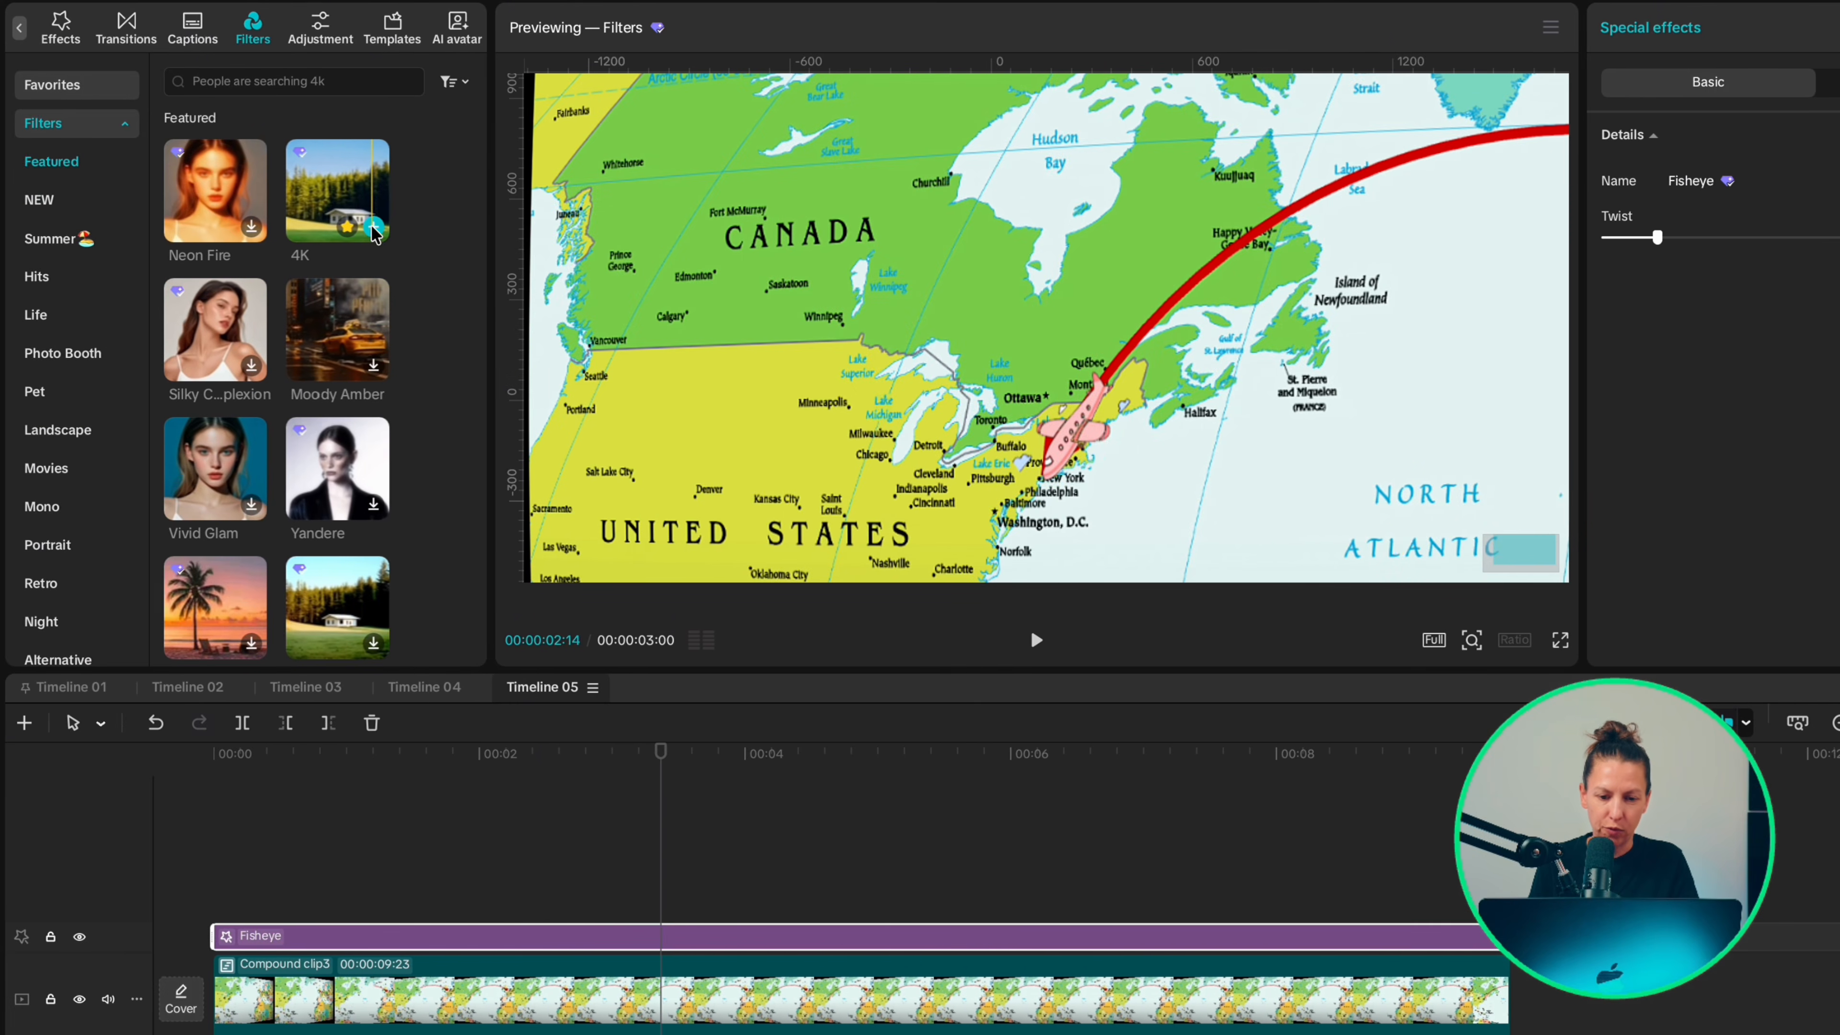
left_click_drag(373, 233, 217, 903)
left_click_drag(615, 905, 906, 888)
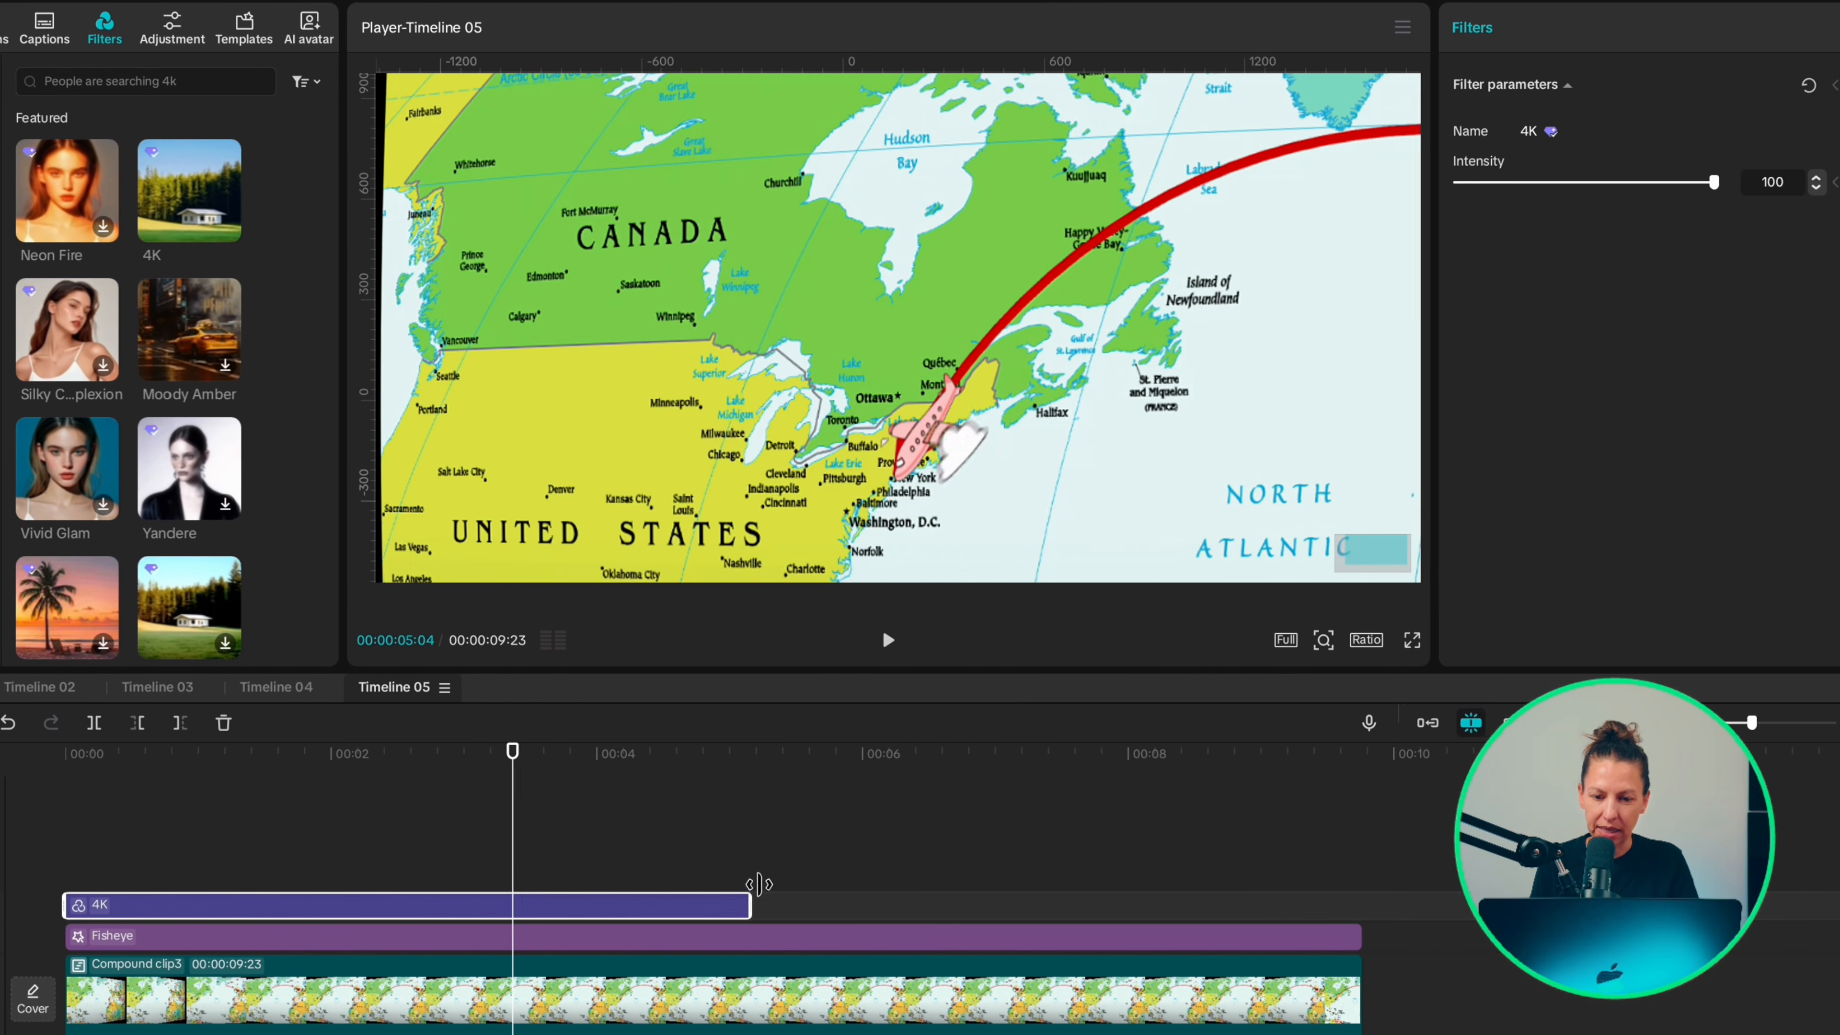
left_click_drag(758, 884, 1362, 899)
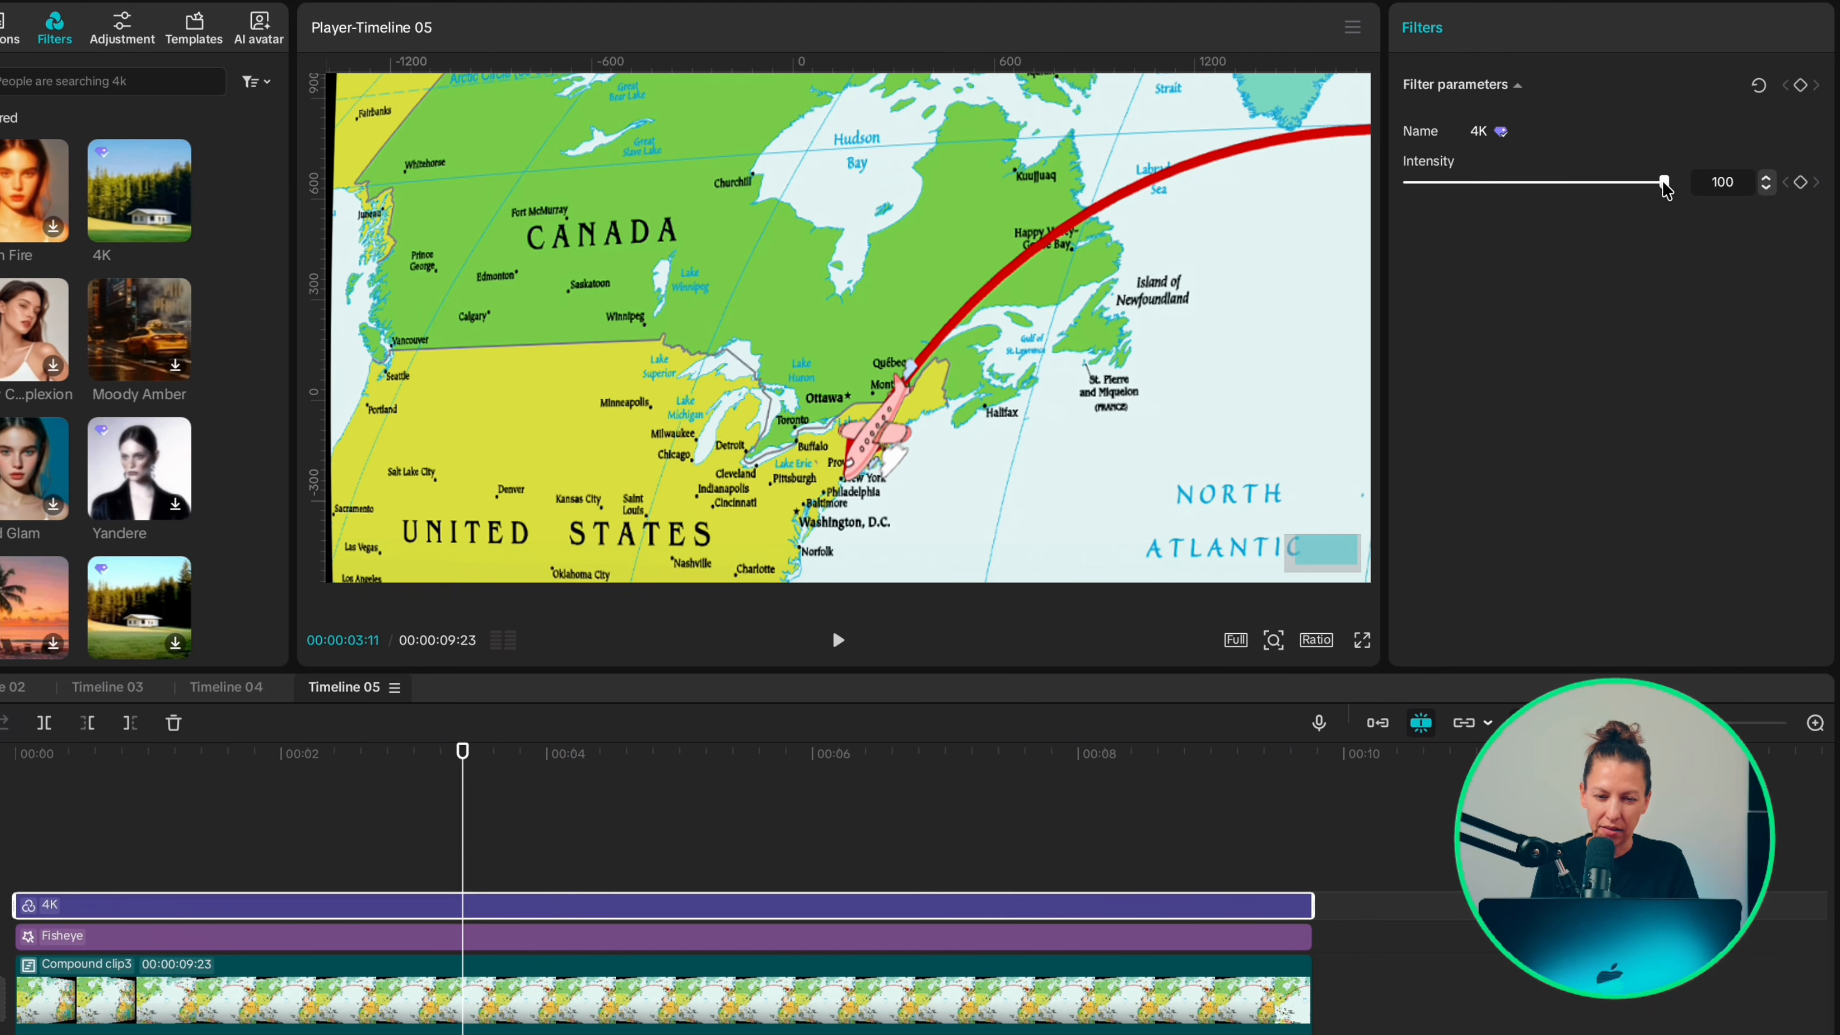
left_click_drag(1542, 185, 1537, 184)
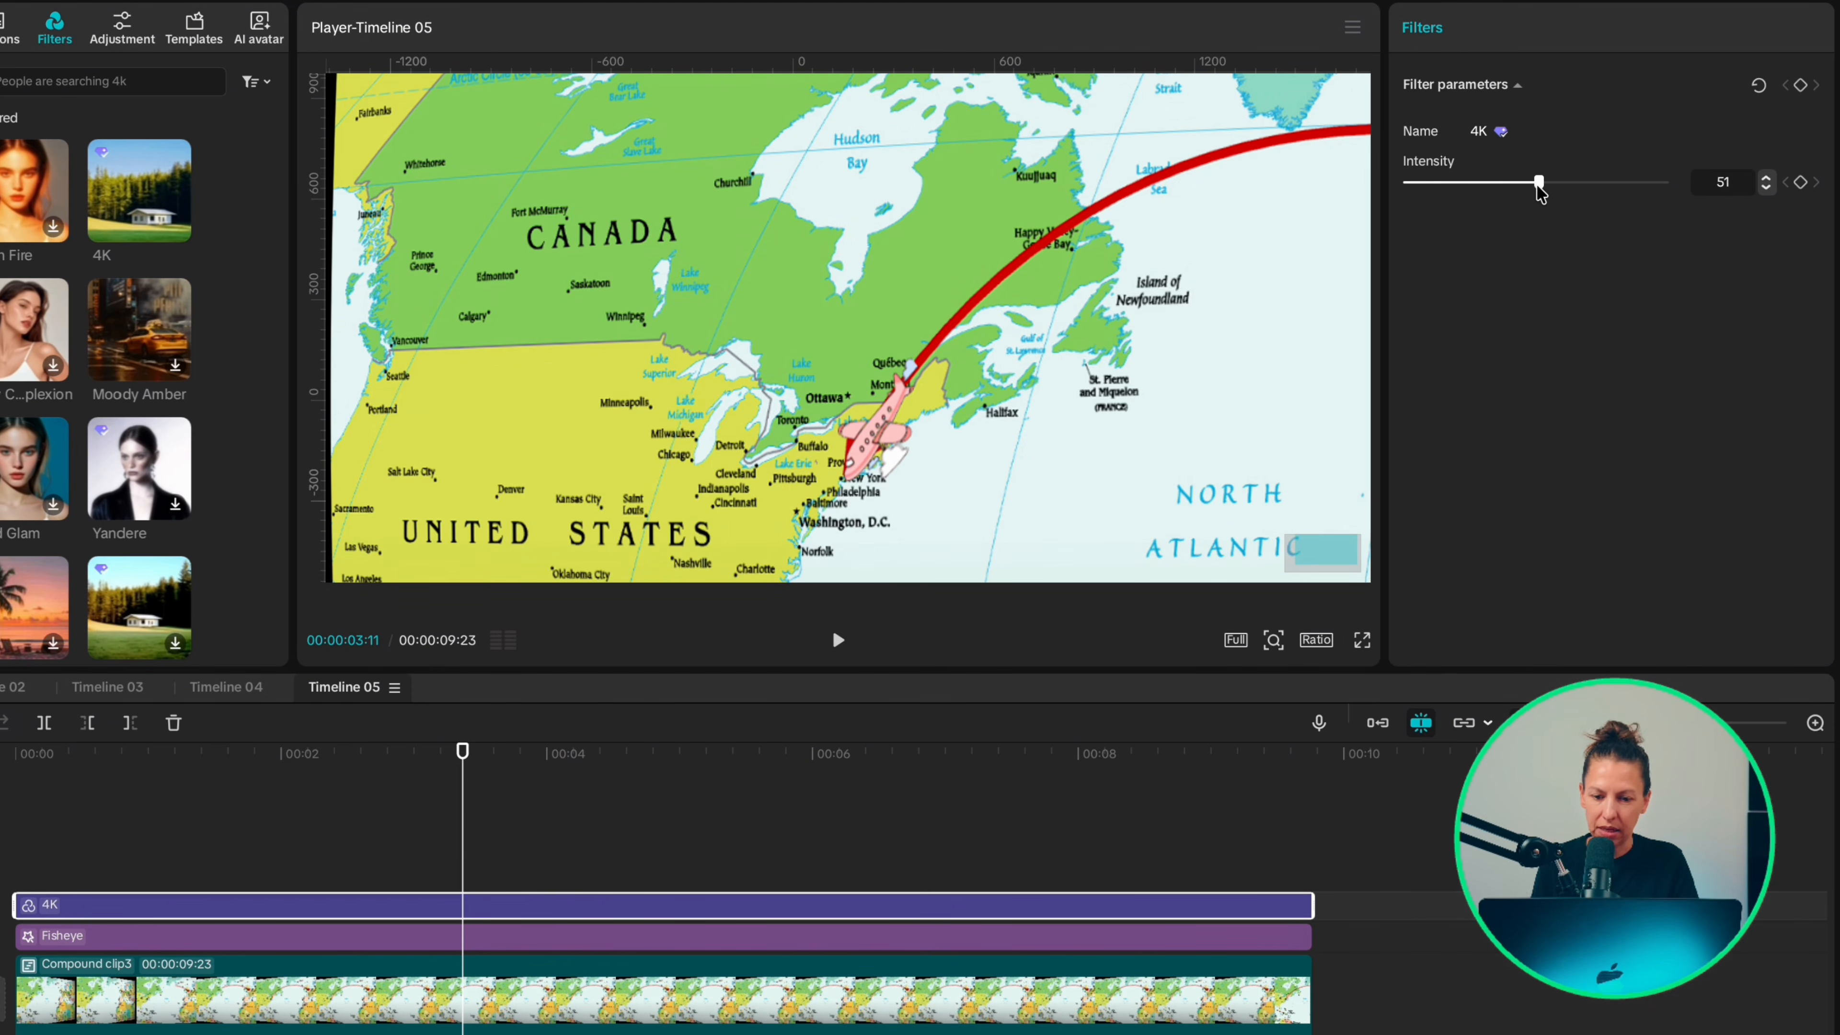
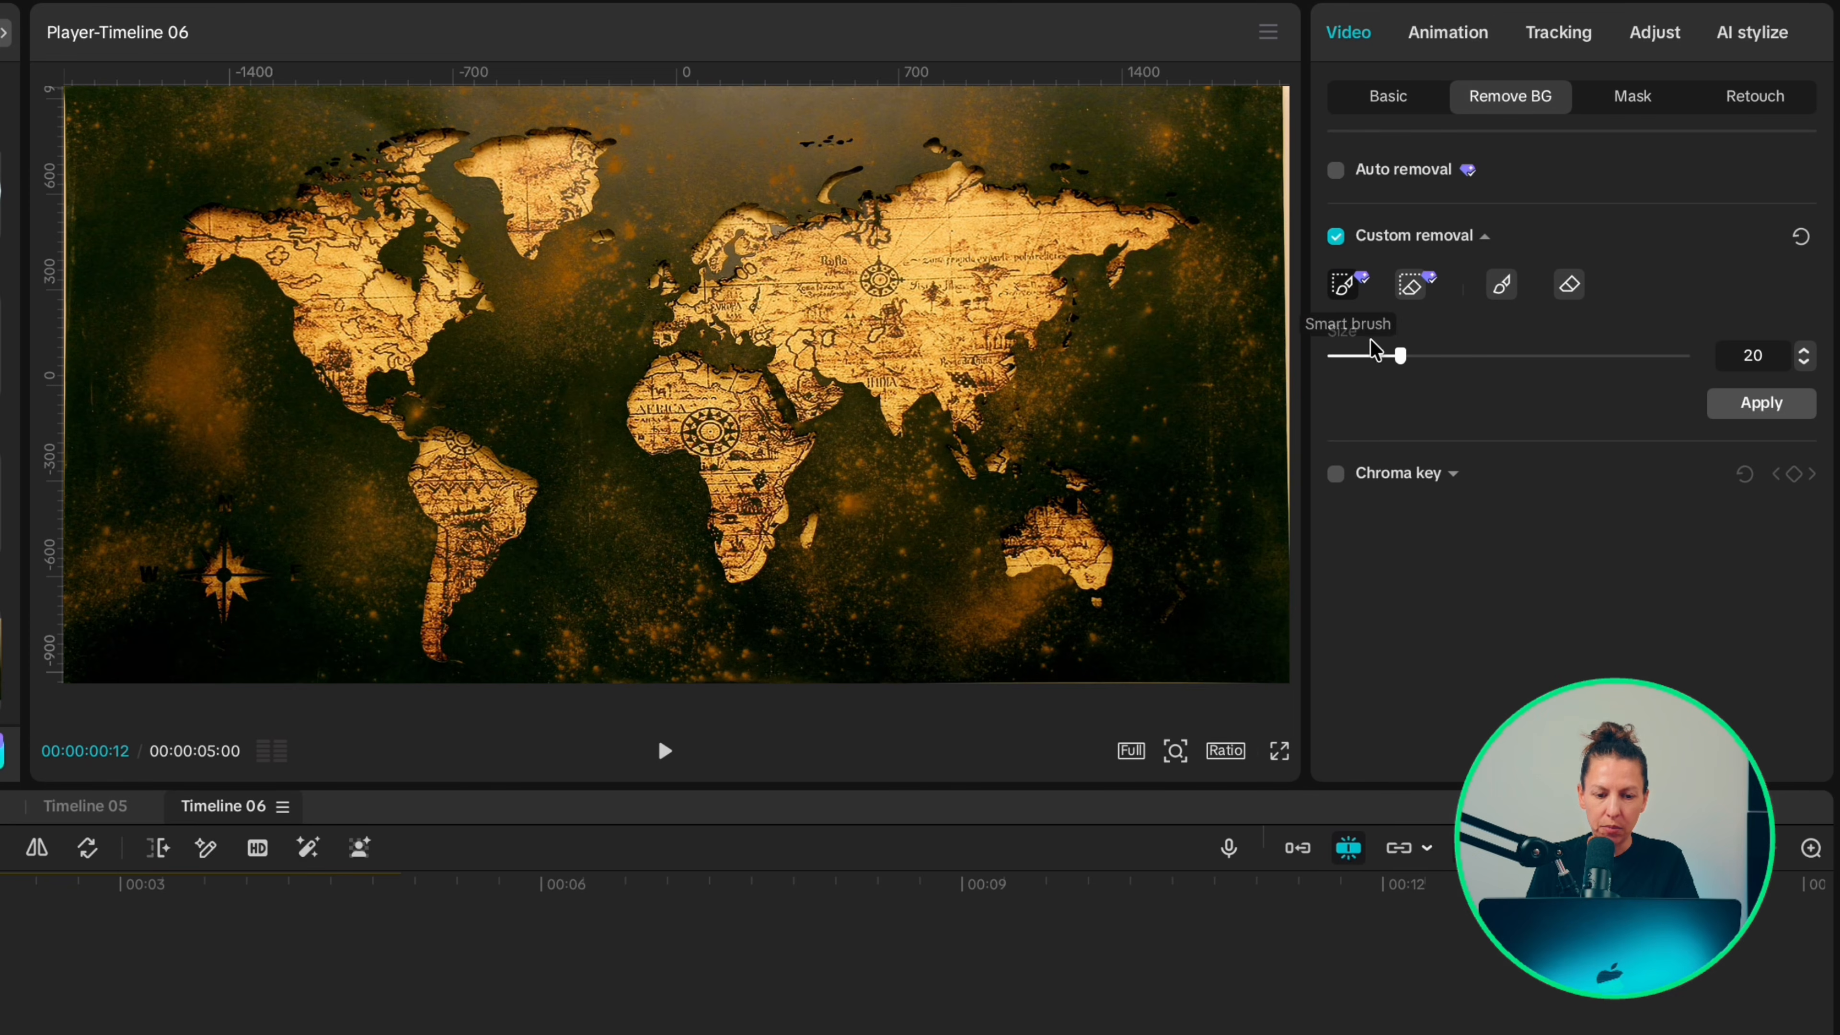
Step: Set the removal brush size to 10, mark all of Greenland with the smart and regular brushes, and apply the custom removal
left_click_drag(1399, 356, 1385, 356)
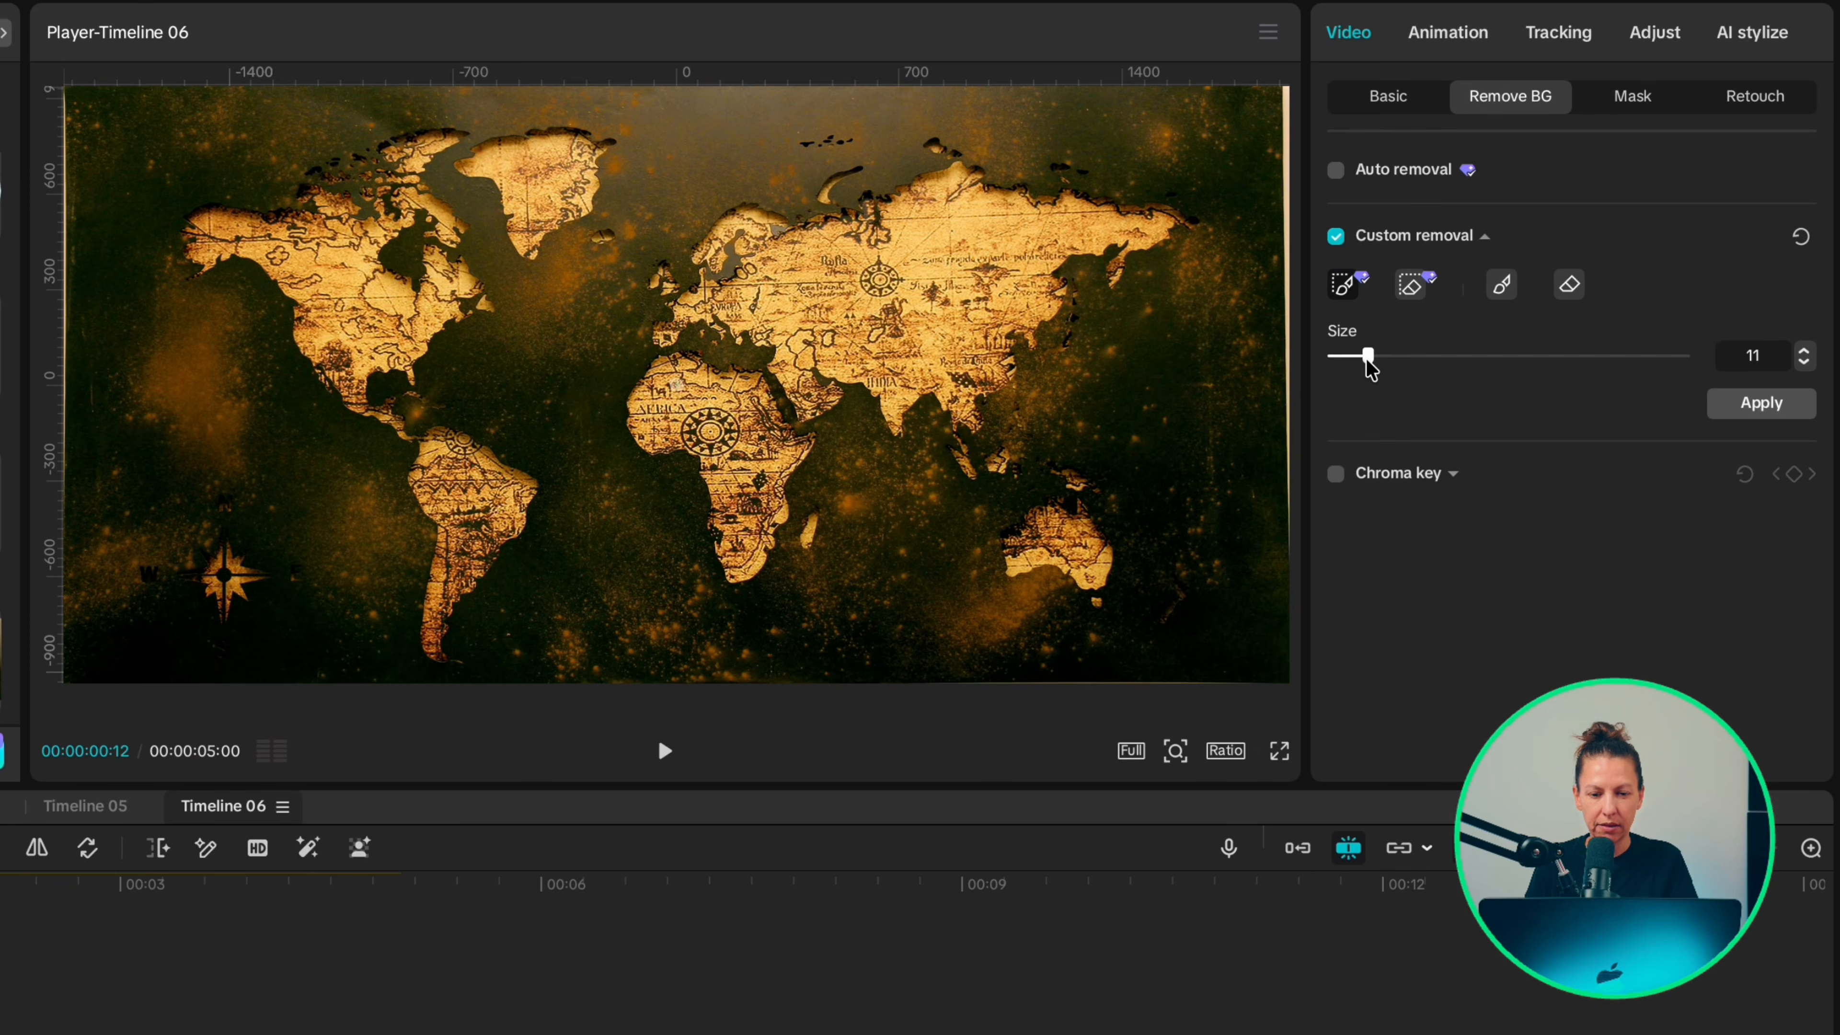
scroll(541, 364, "up", 5)
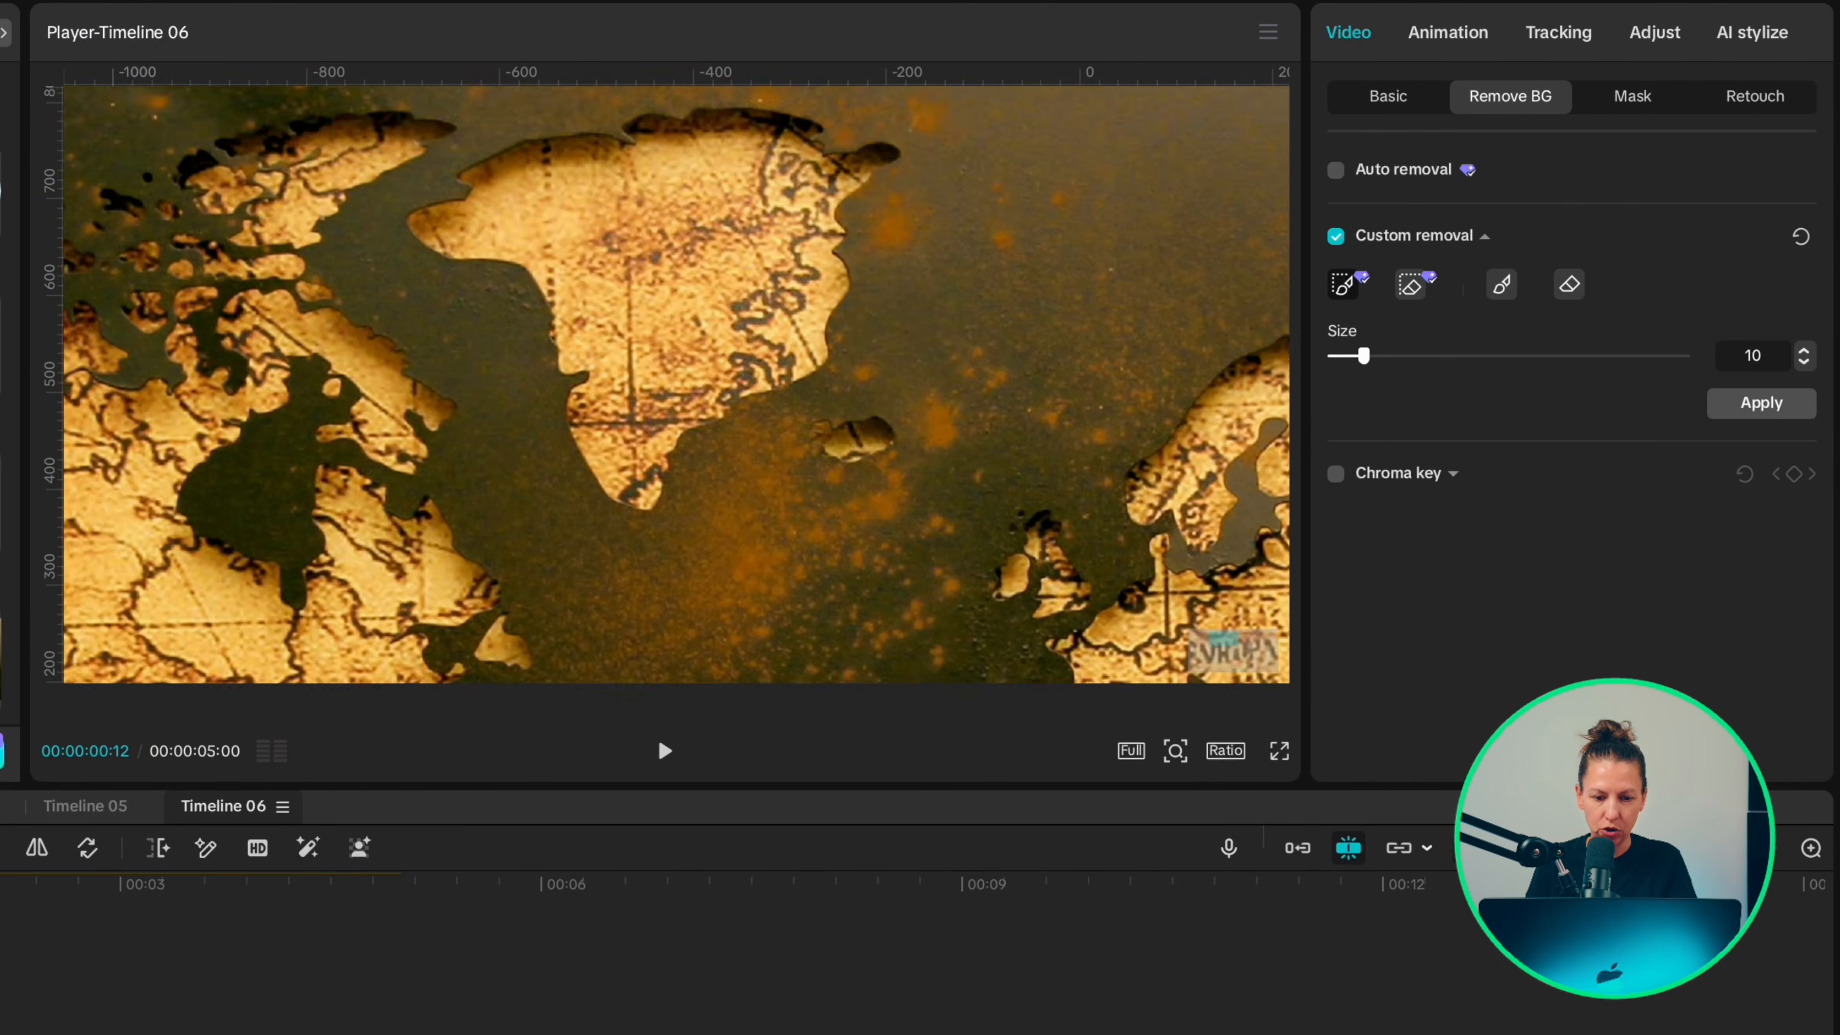
scroll(676, 384, "up", 3)
mouse_move(971, 258)
left_mouse_down()
mouse_move(518, 326)
mouse_move(978, 254)
left_mouse_up()
left_click(1501, 284)
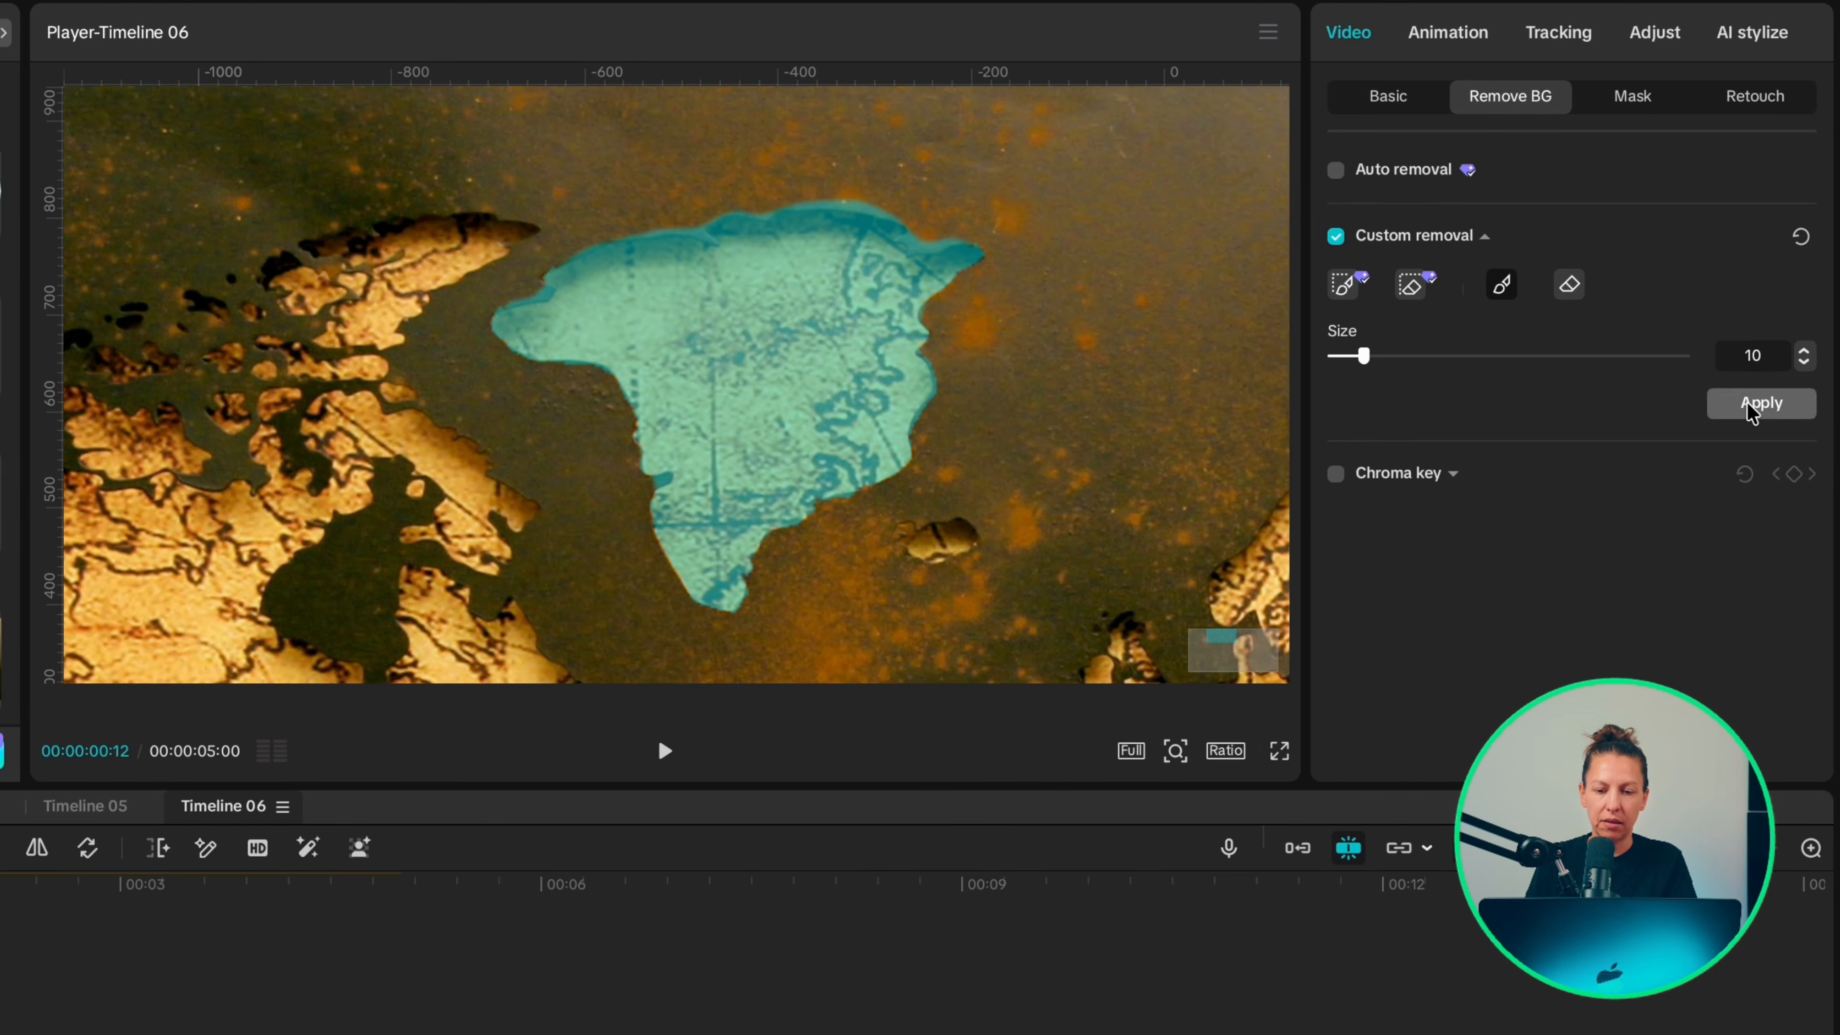
left_click(1724, 405)
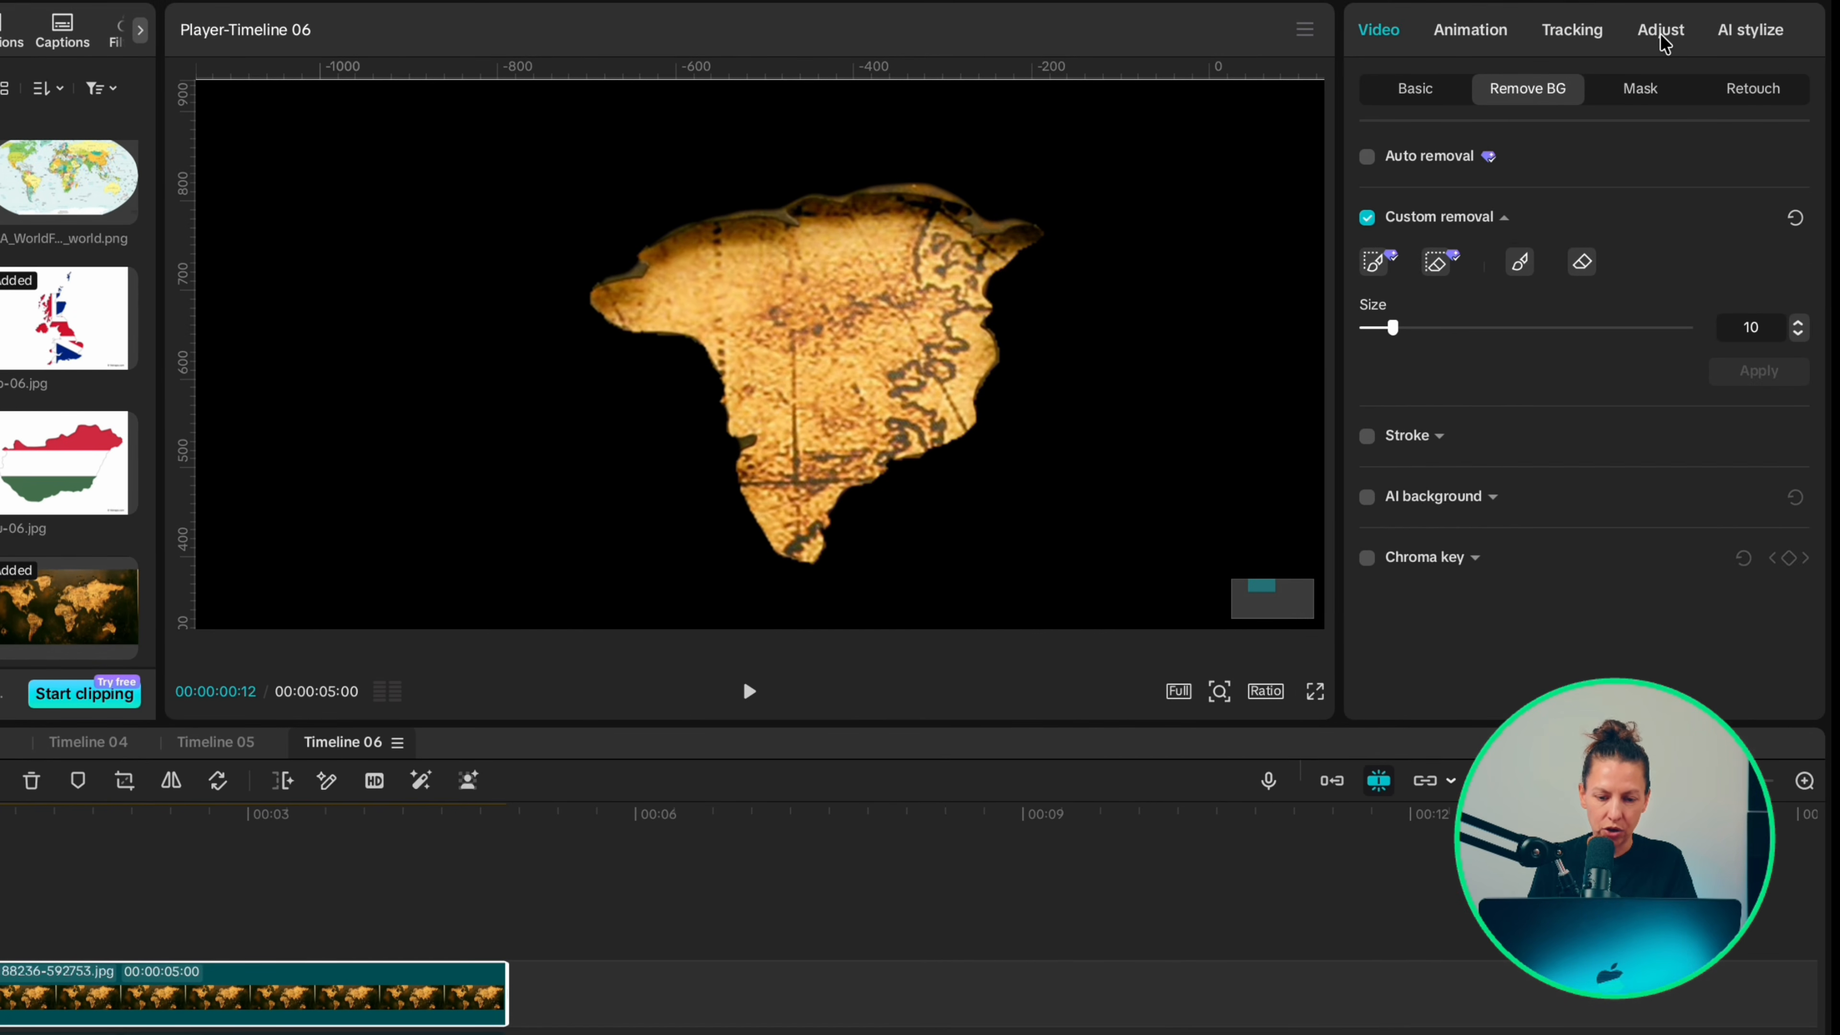
Step: Tint the Greenland cutout red by moving the Red curve's highlight point in to about one third of the graph's width
left_click(1661, 32)
left_click(1559, 90)
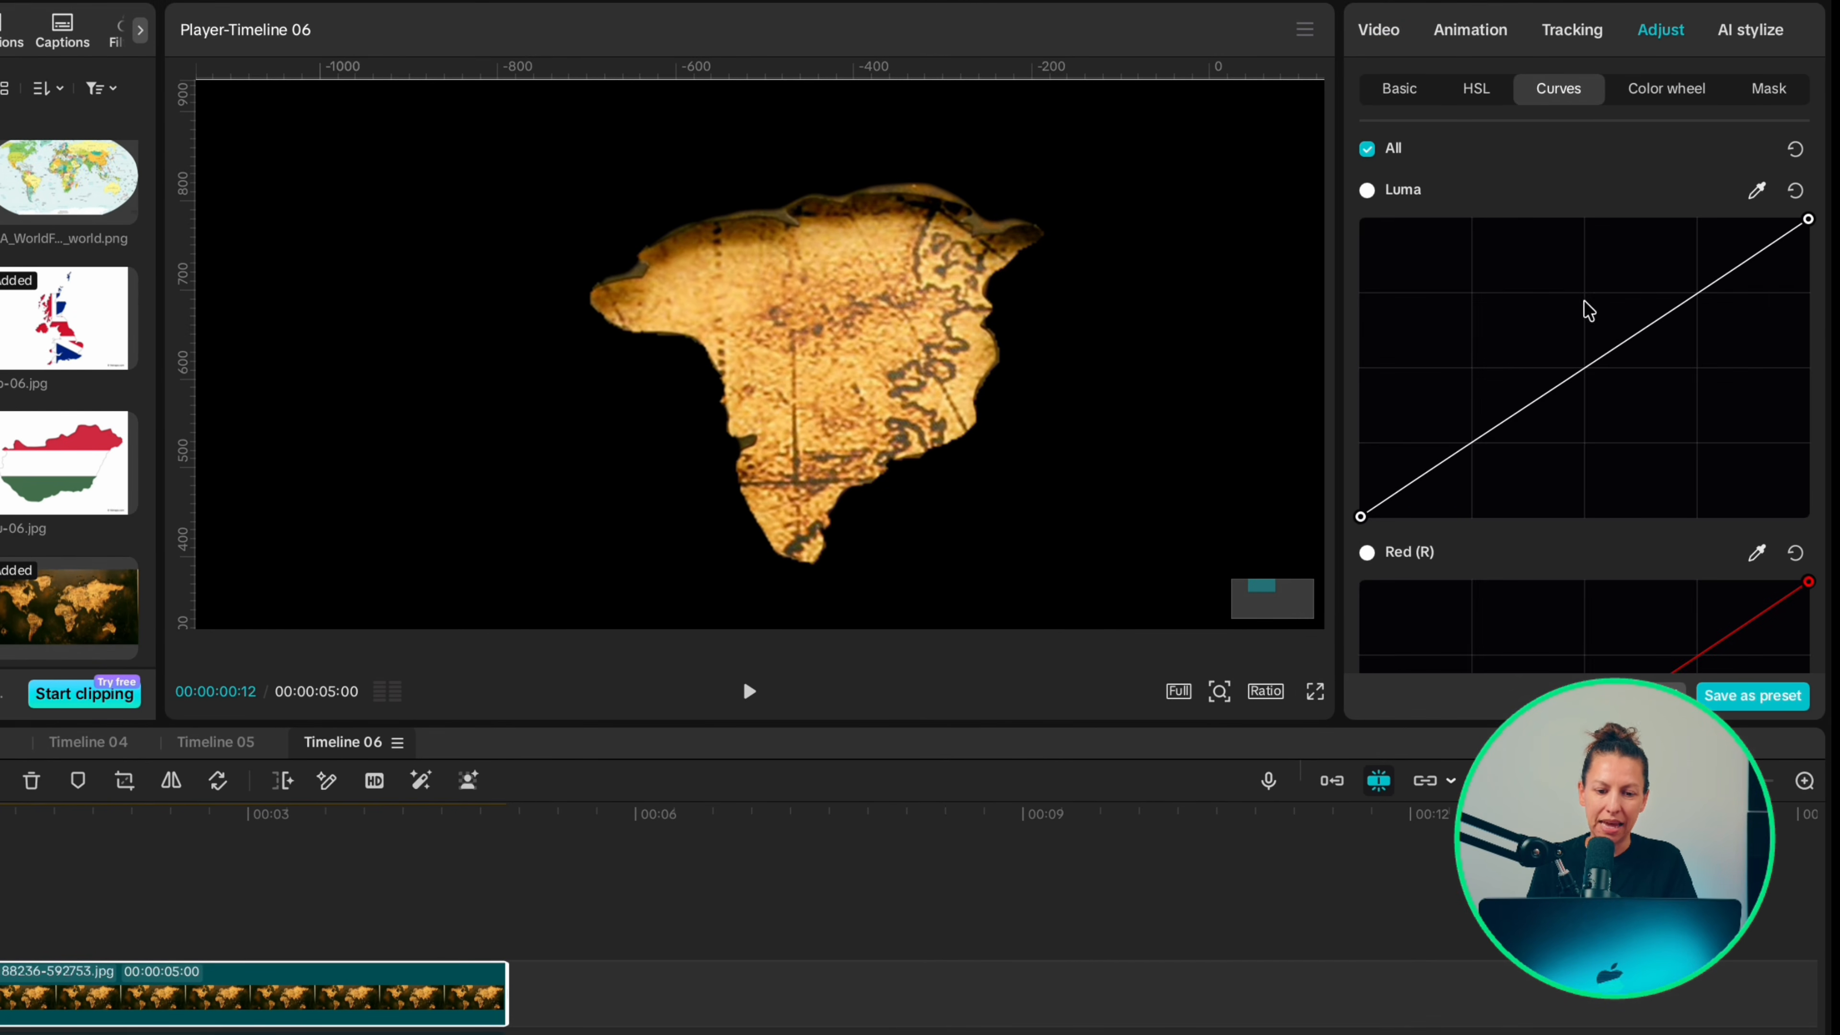
scroll(1547, 410, "down", 4)
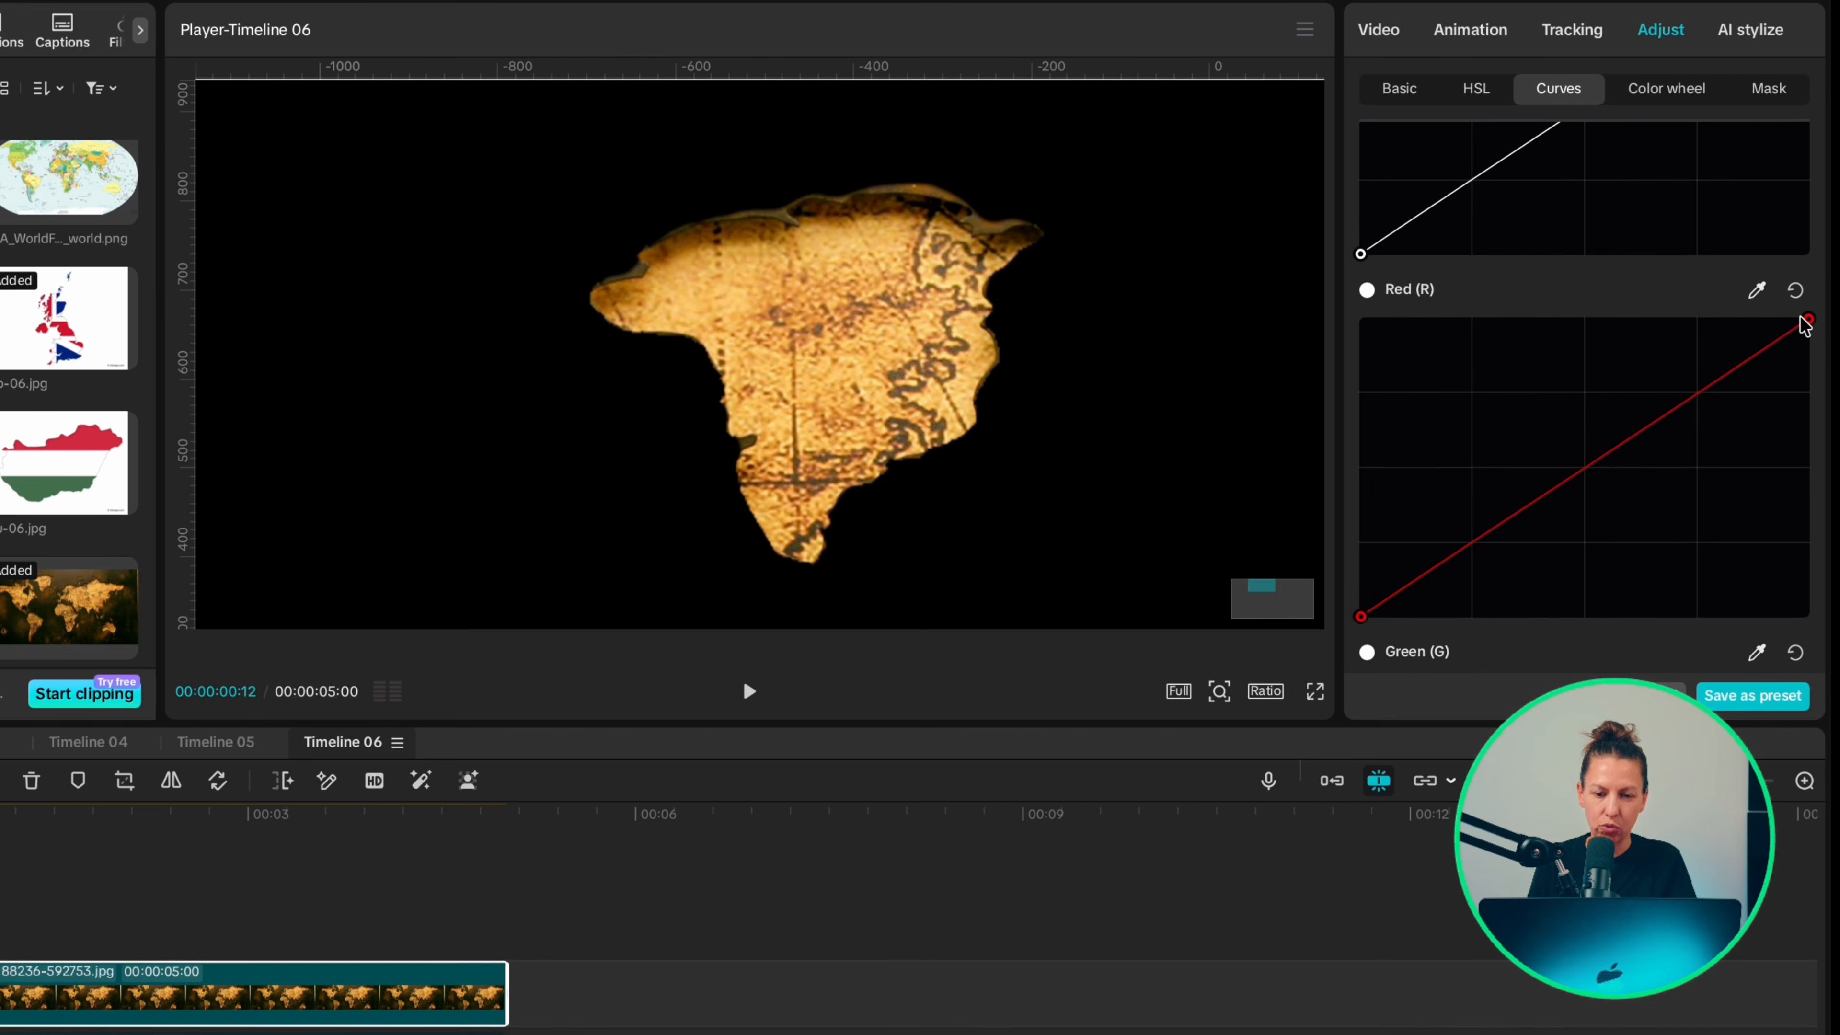
left_click_drag(1807, 320, 1504, 322)
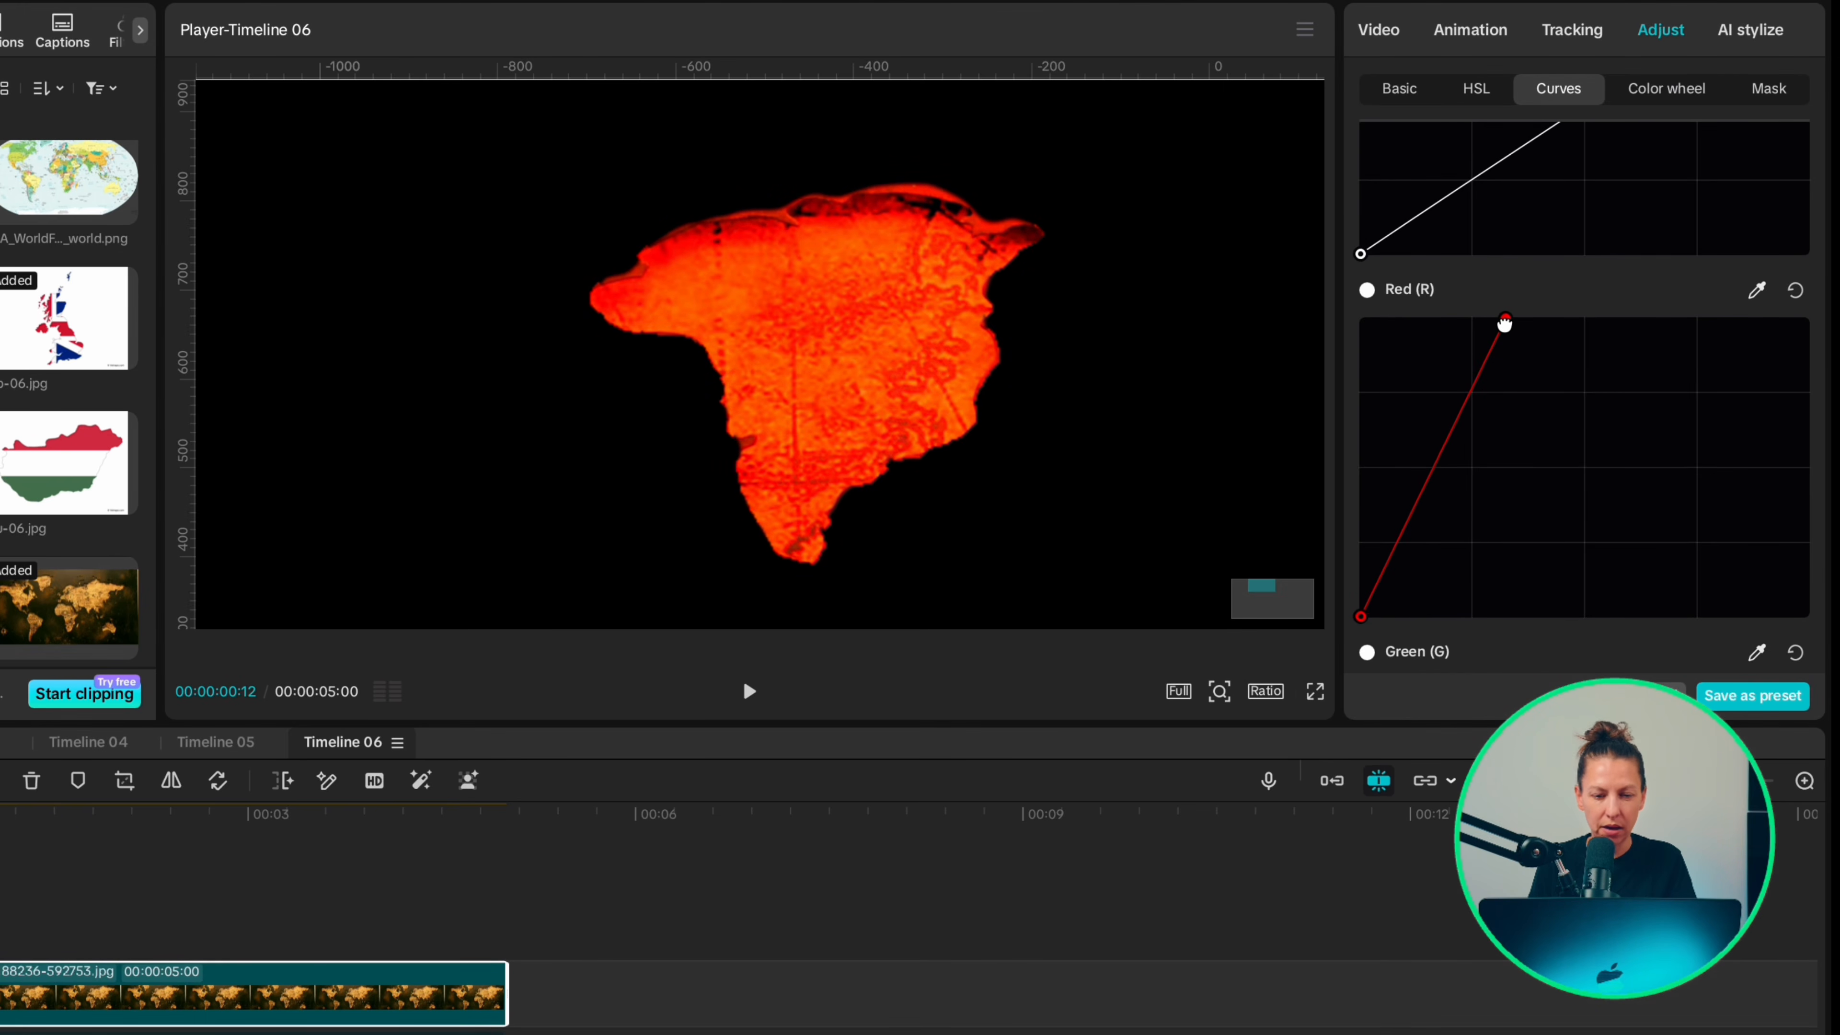
Step: Add a title reading Greenland in the Inter-SB font, made bold with character spacing -1
left_click(167, 32)
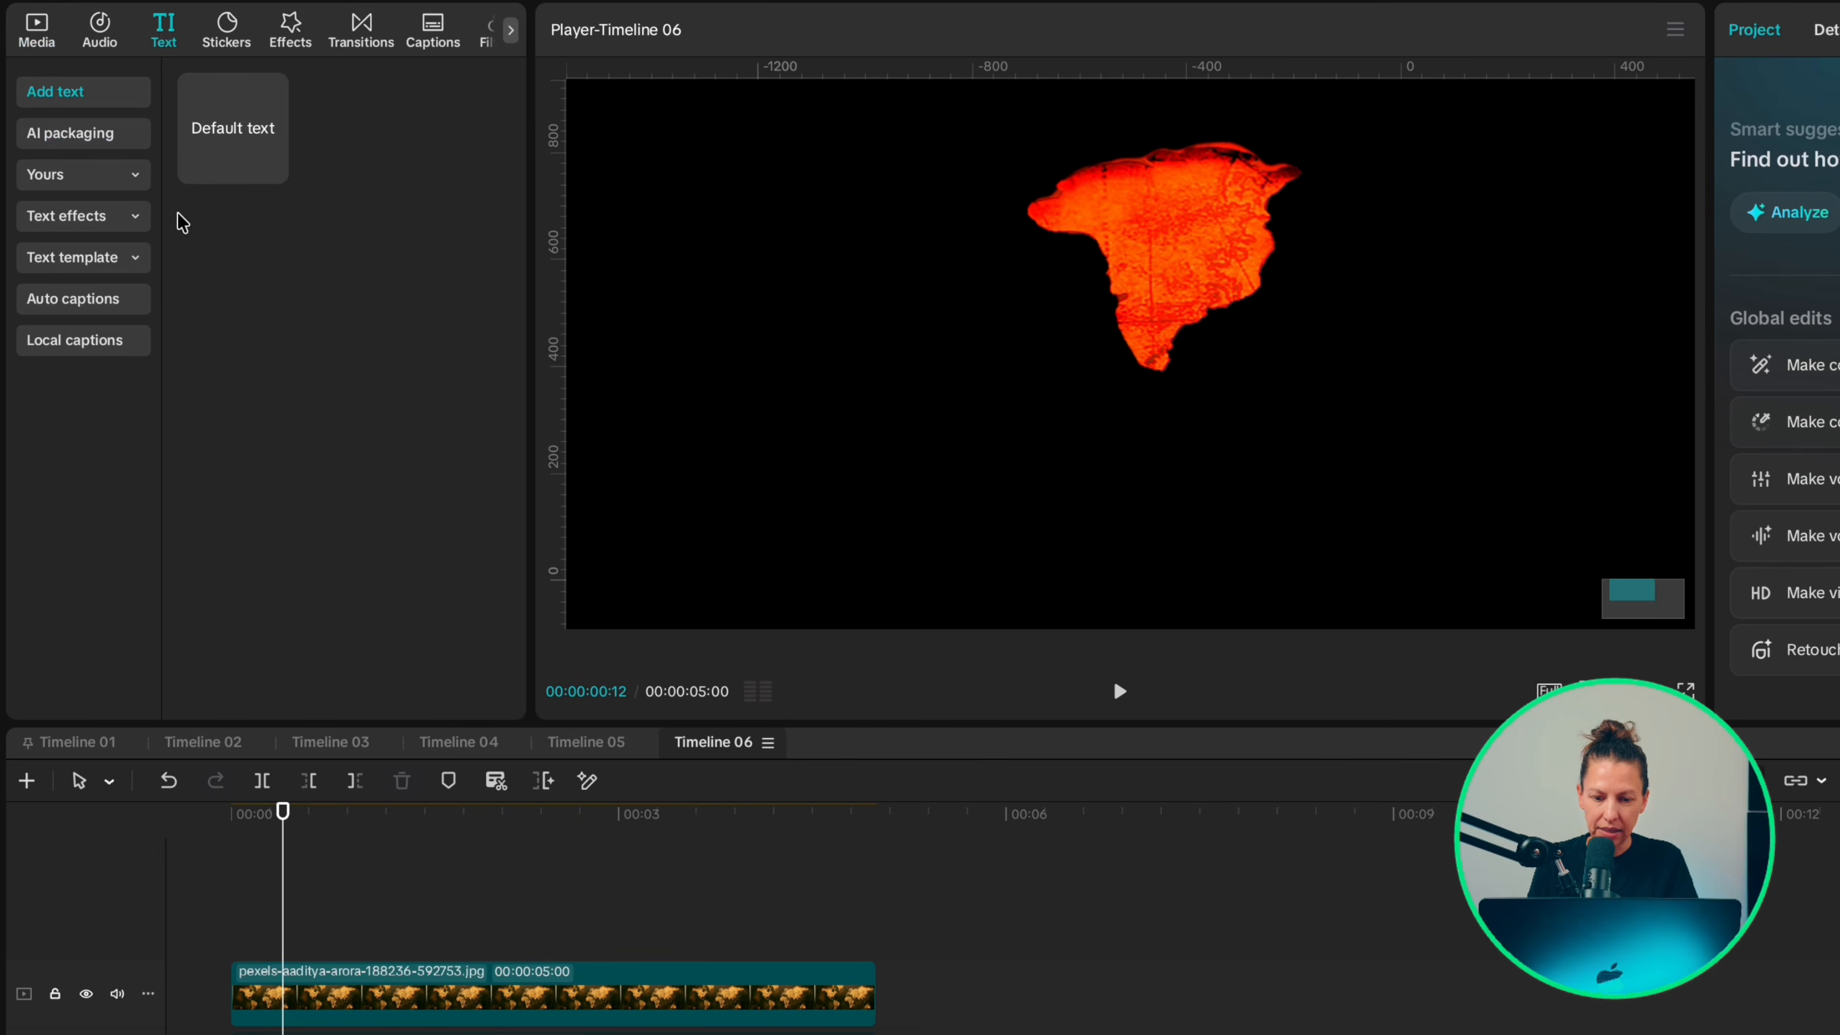
left_click(266, 165)
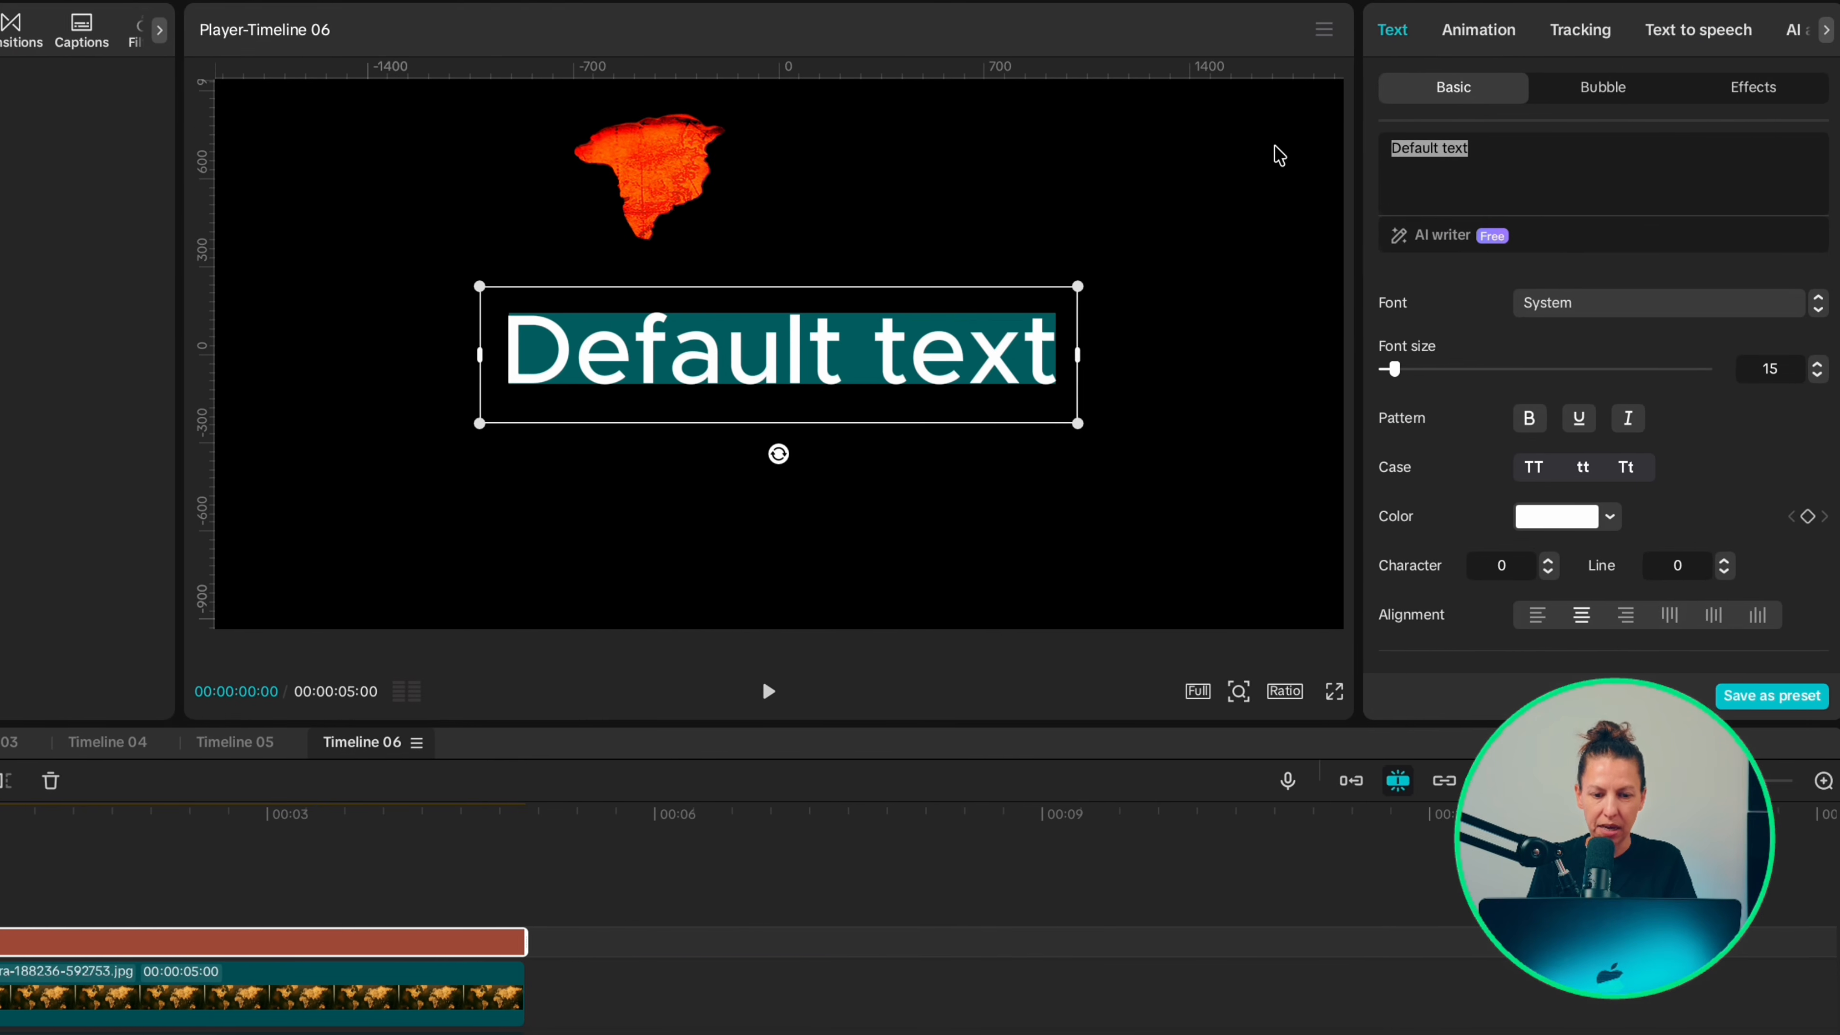
type("Greenland")
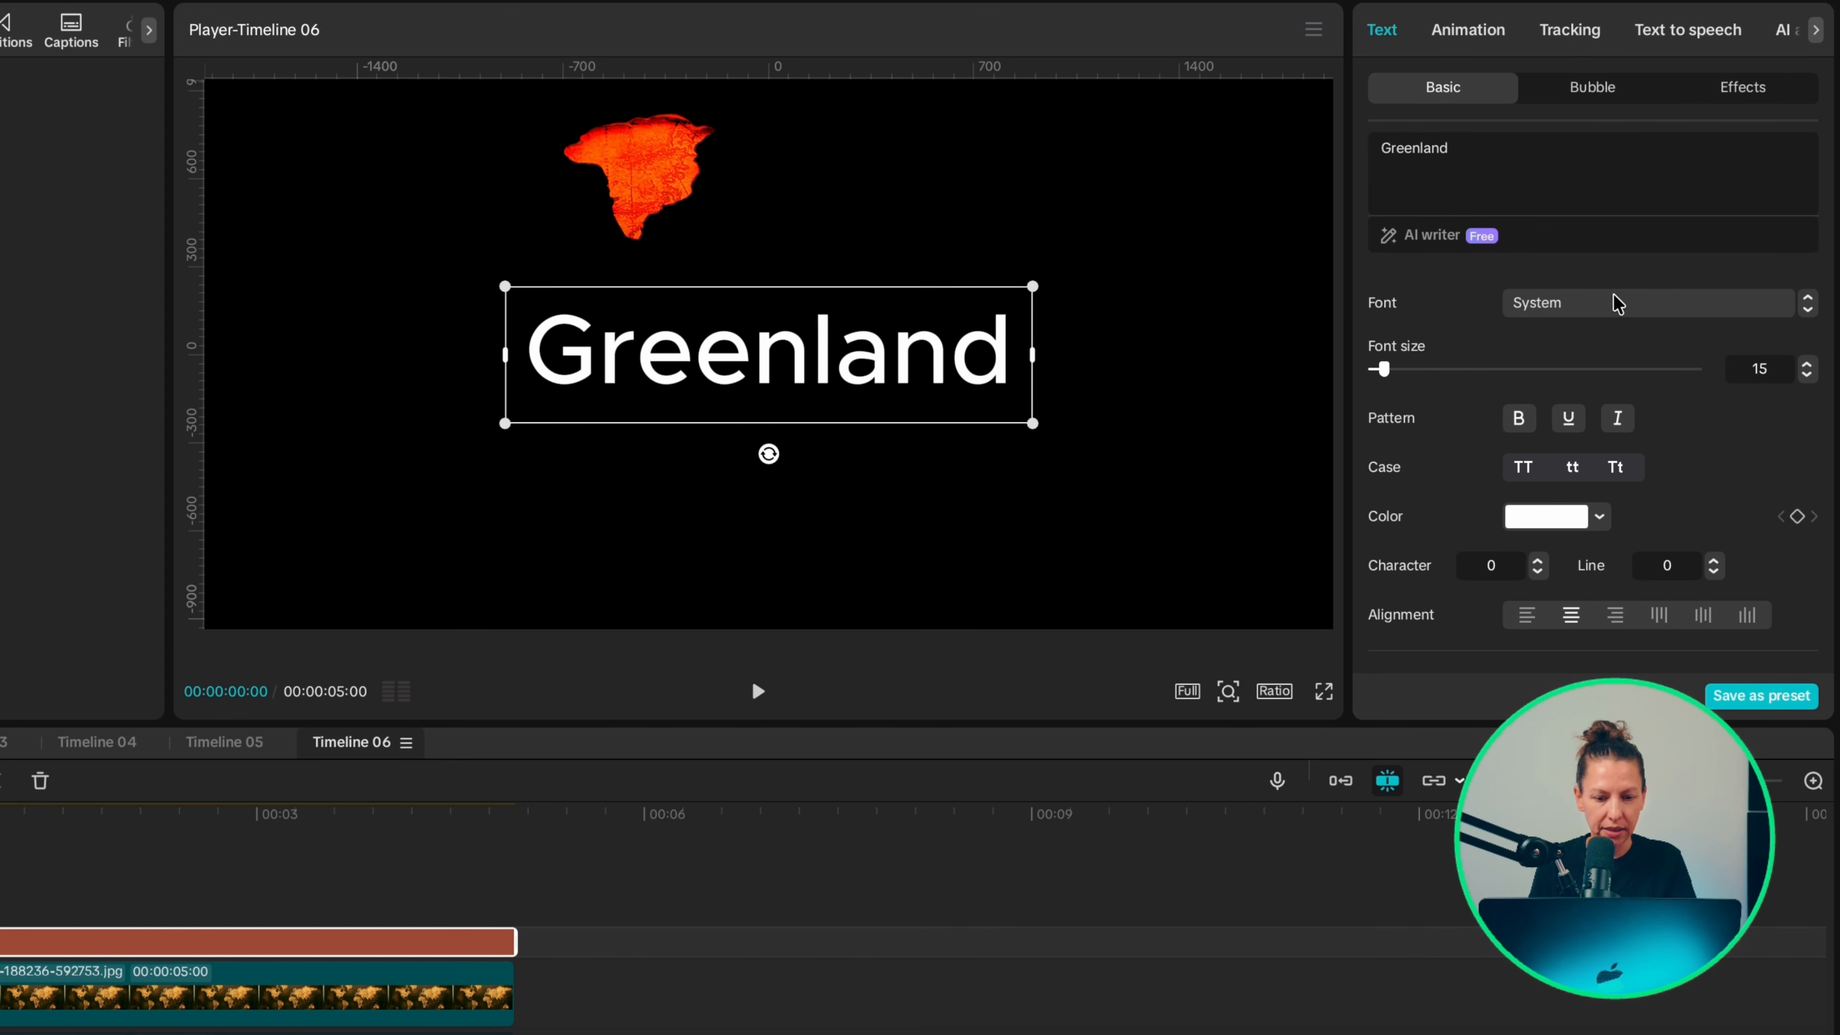
left_click(1617, 308)
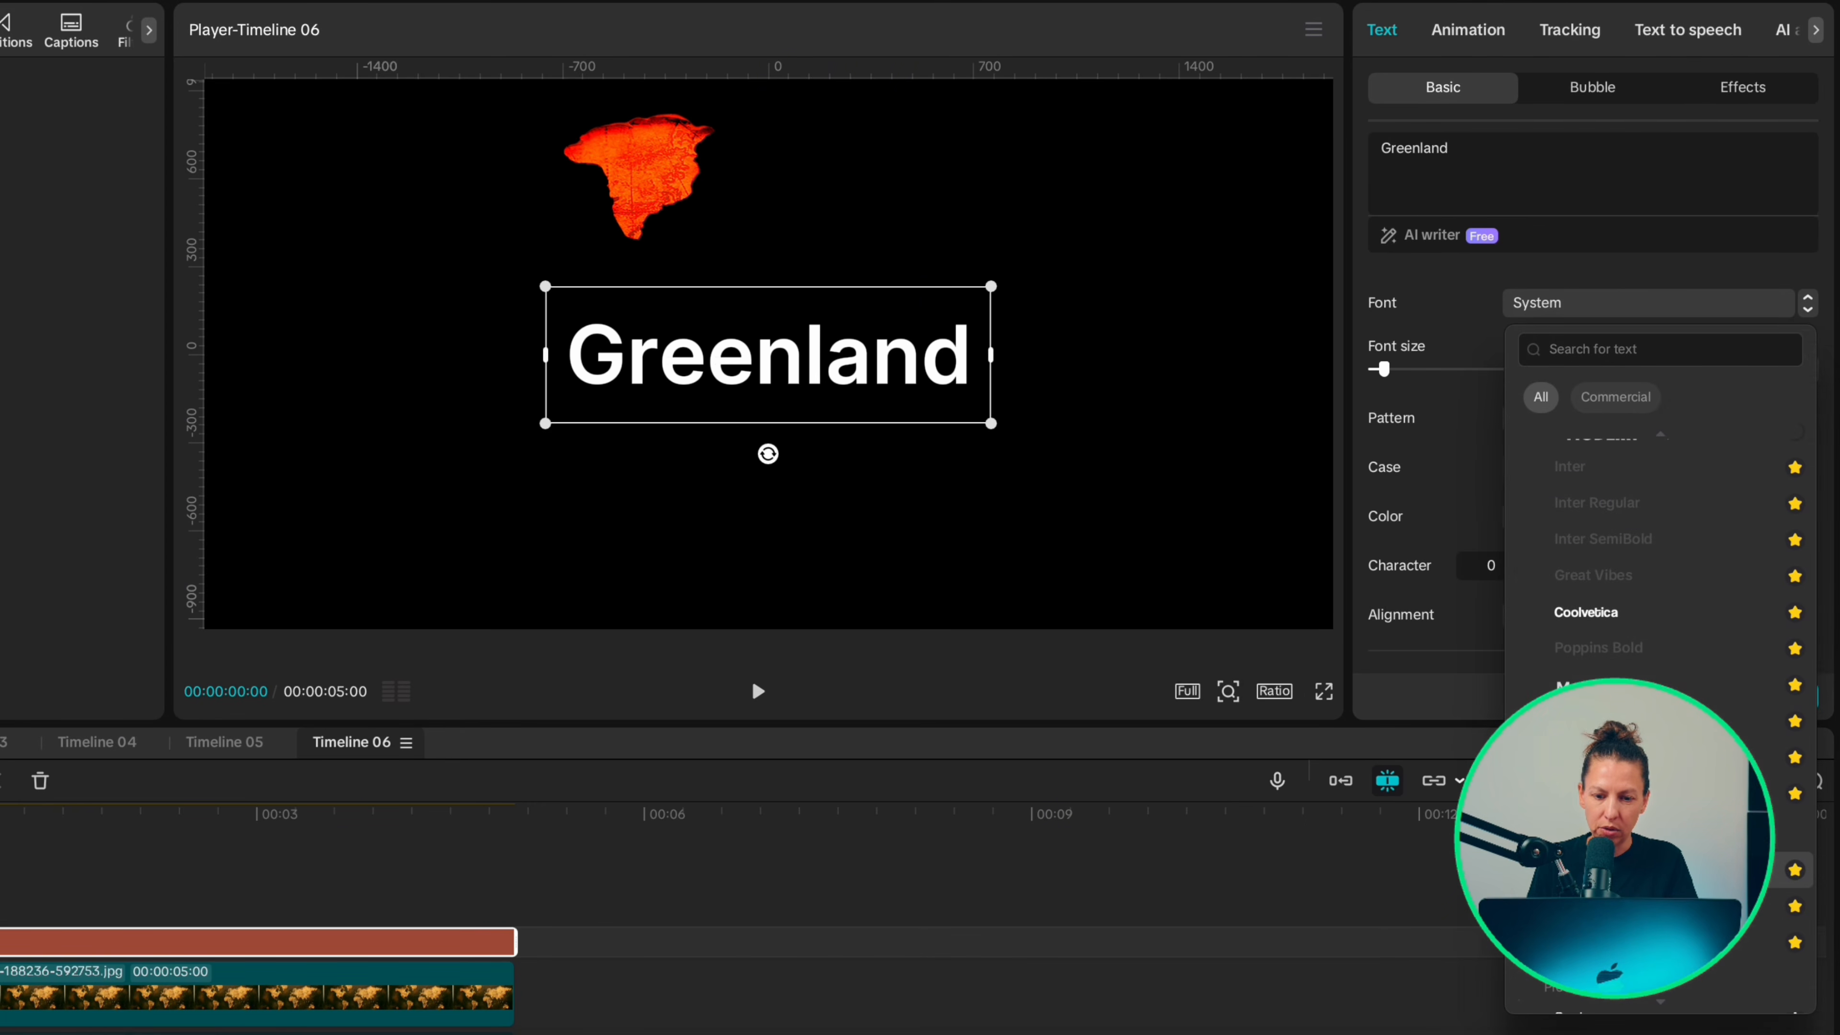
left_click(1617, 870)
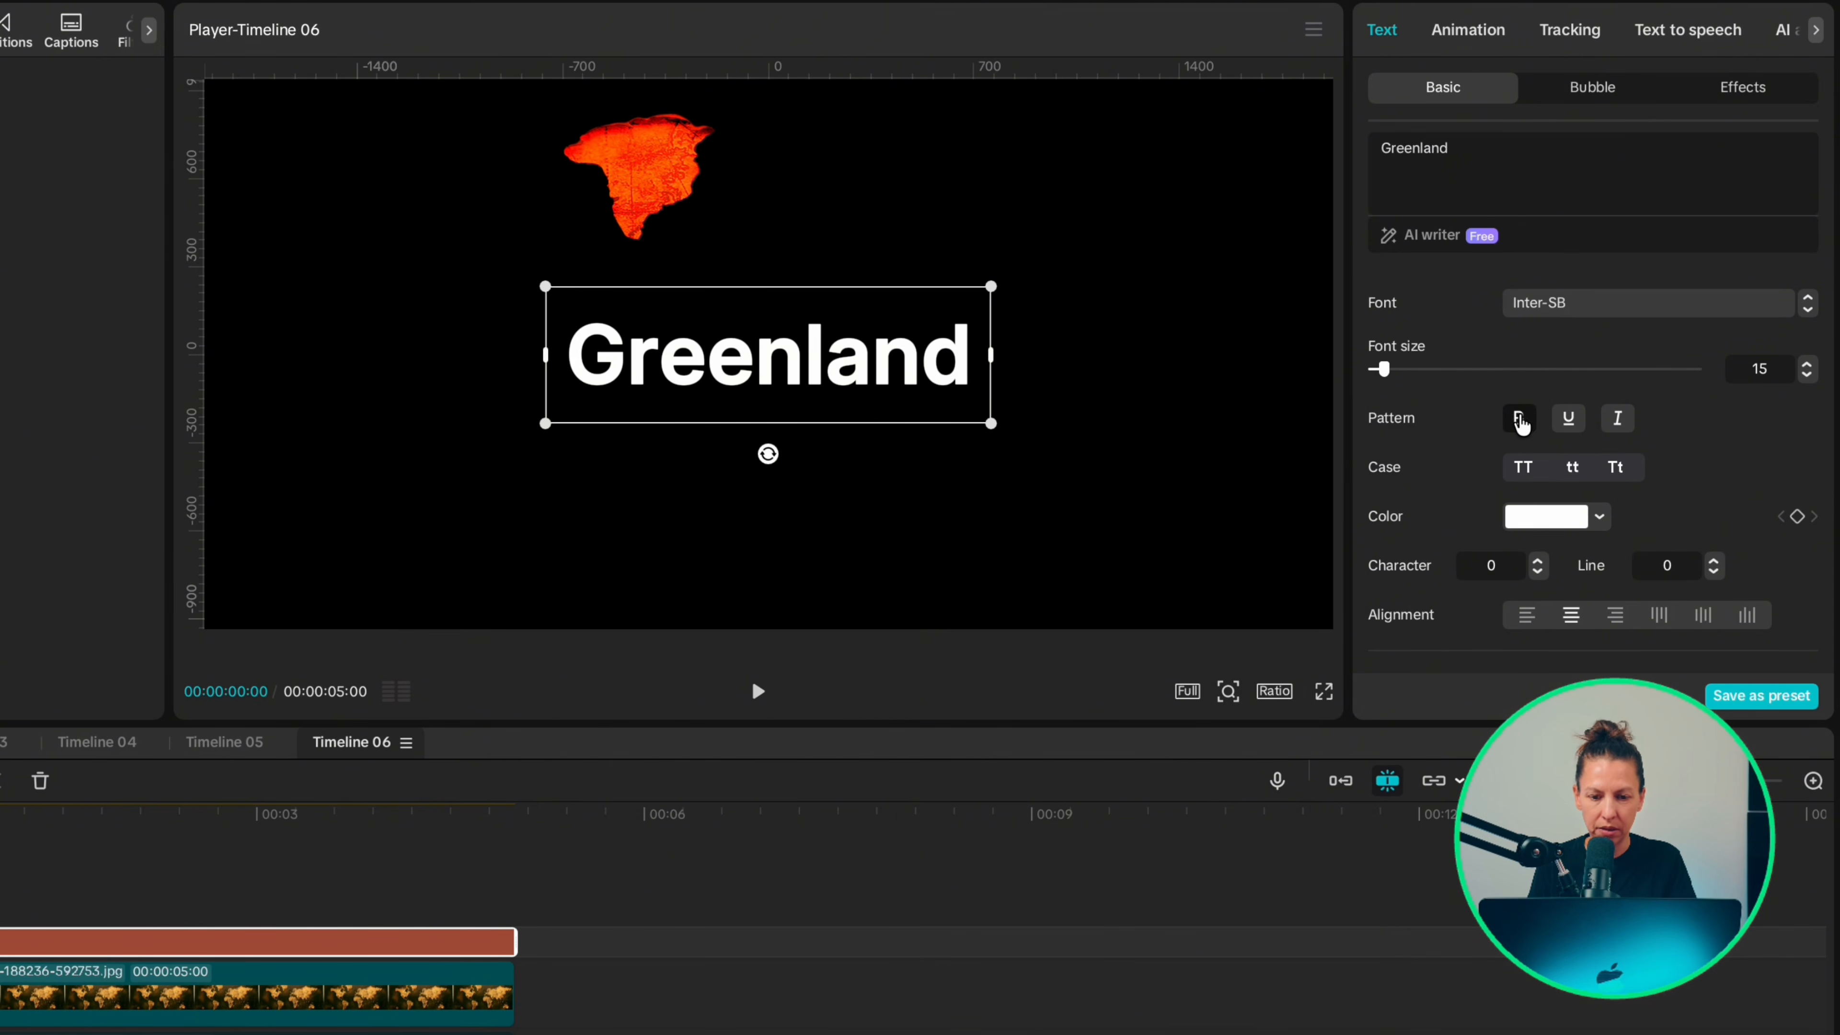
left_click(1537, 573)
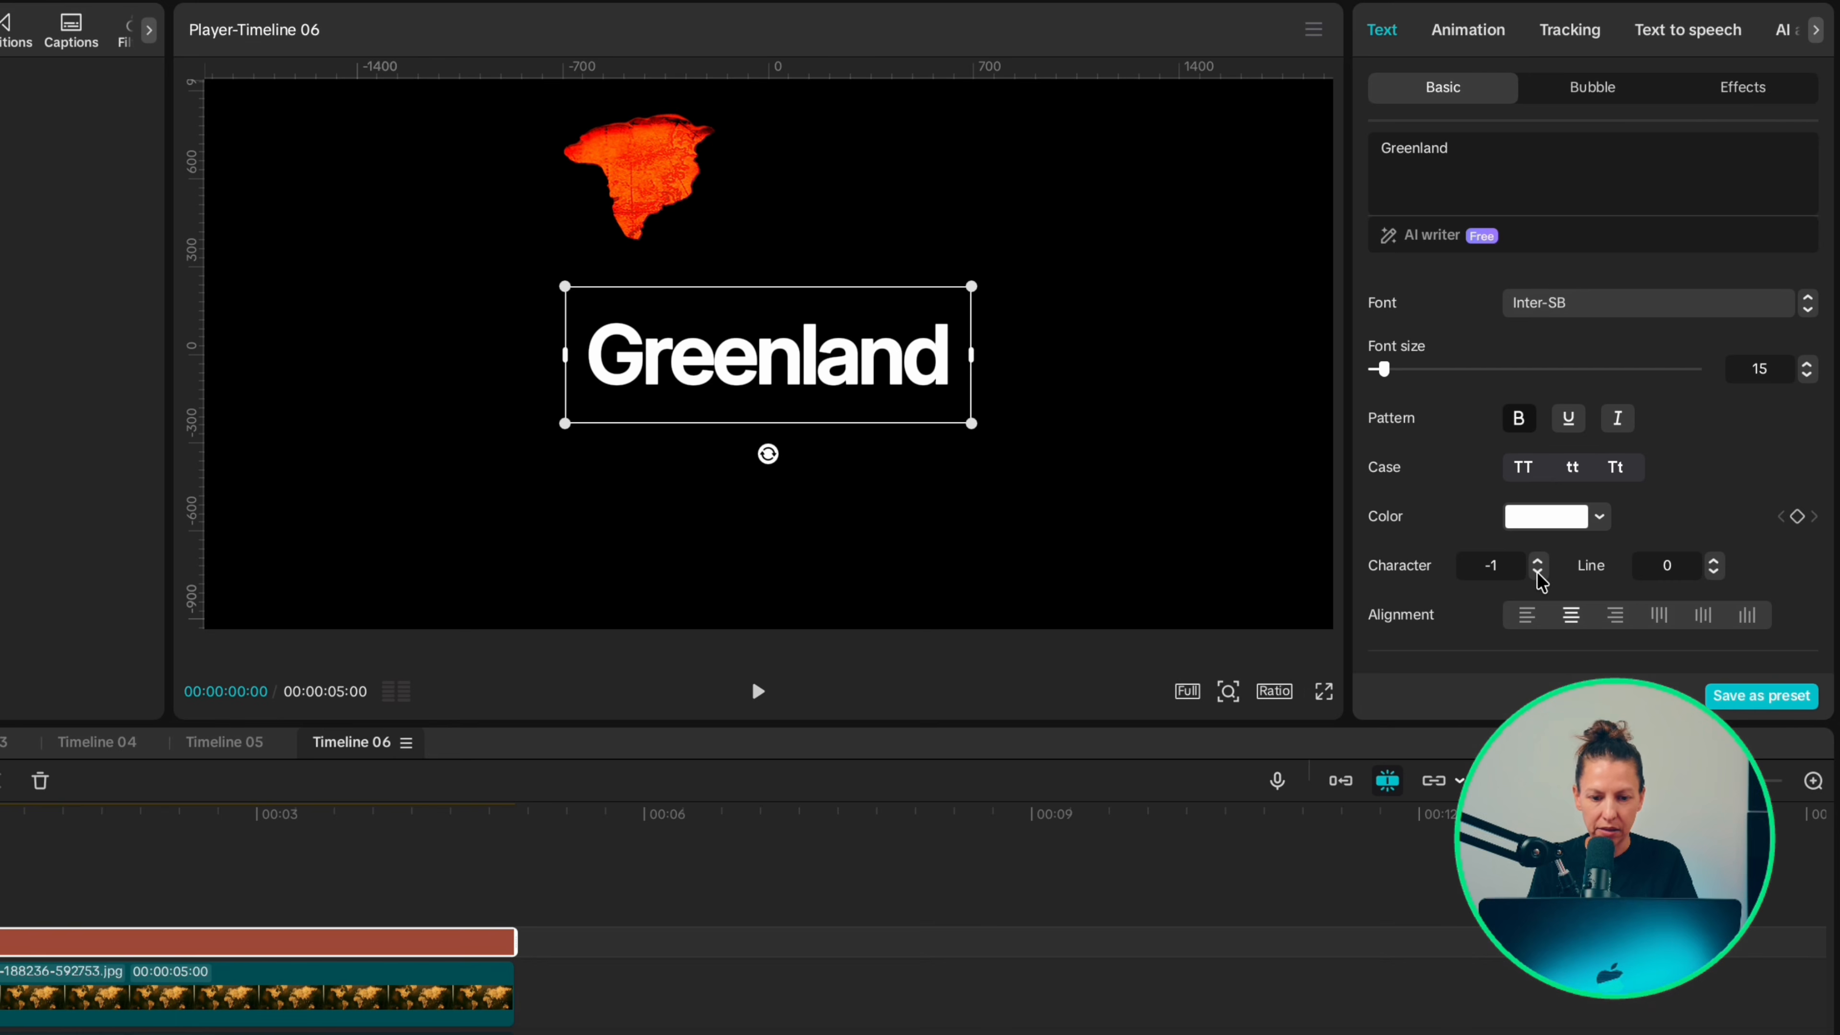
Step: Scale the Greenland title down, position it across the upper part of the red landmass, and color it black
left_click_drag(972, 423, 858, 385)
left_click_drag(769, 355, 716, 171)
left_click_drag(664, 153, 645, 149)
scroll(657, 153, "up", 3)
scroll(658, 156, "up", 3)
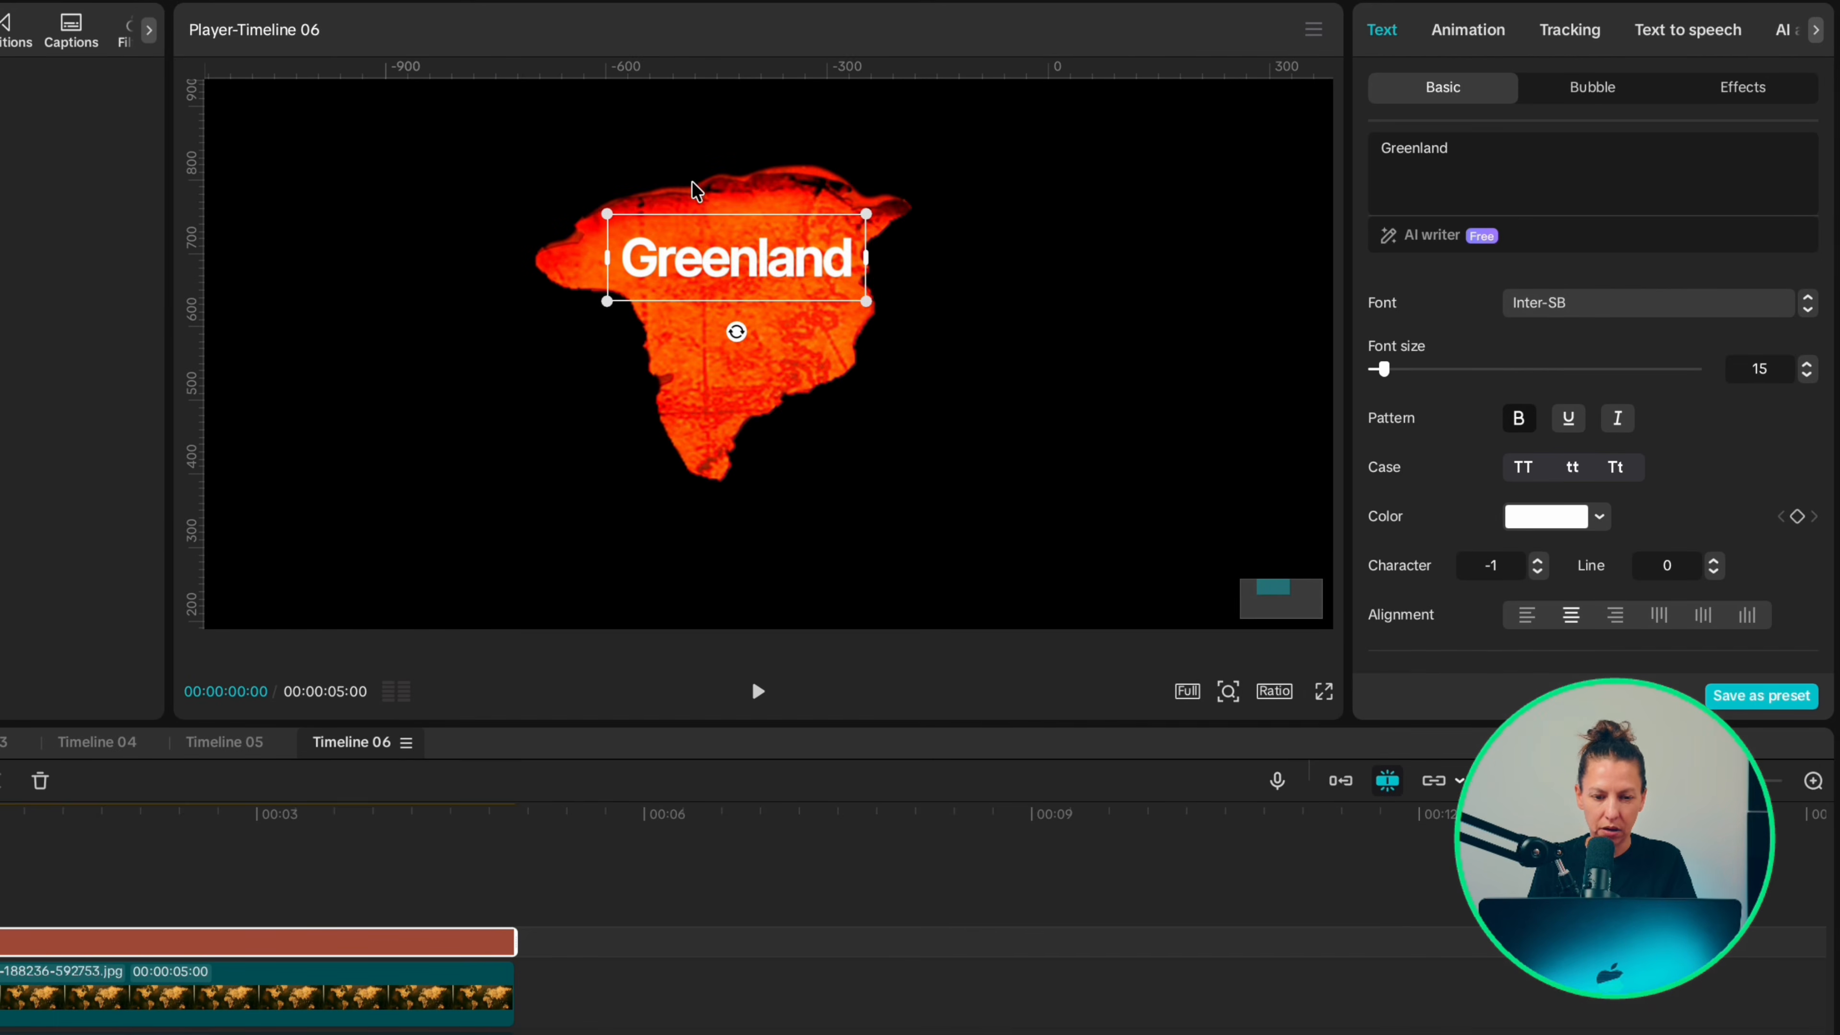
left_click_drag(607, 301, 579, 311)
left_click_drag(674, 263, 655, 260)
left_click(1600, 517)
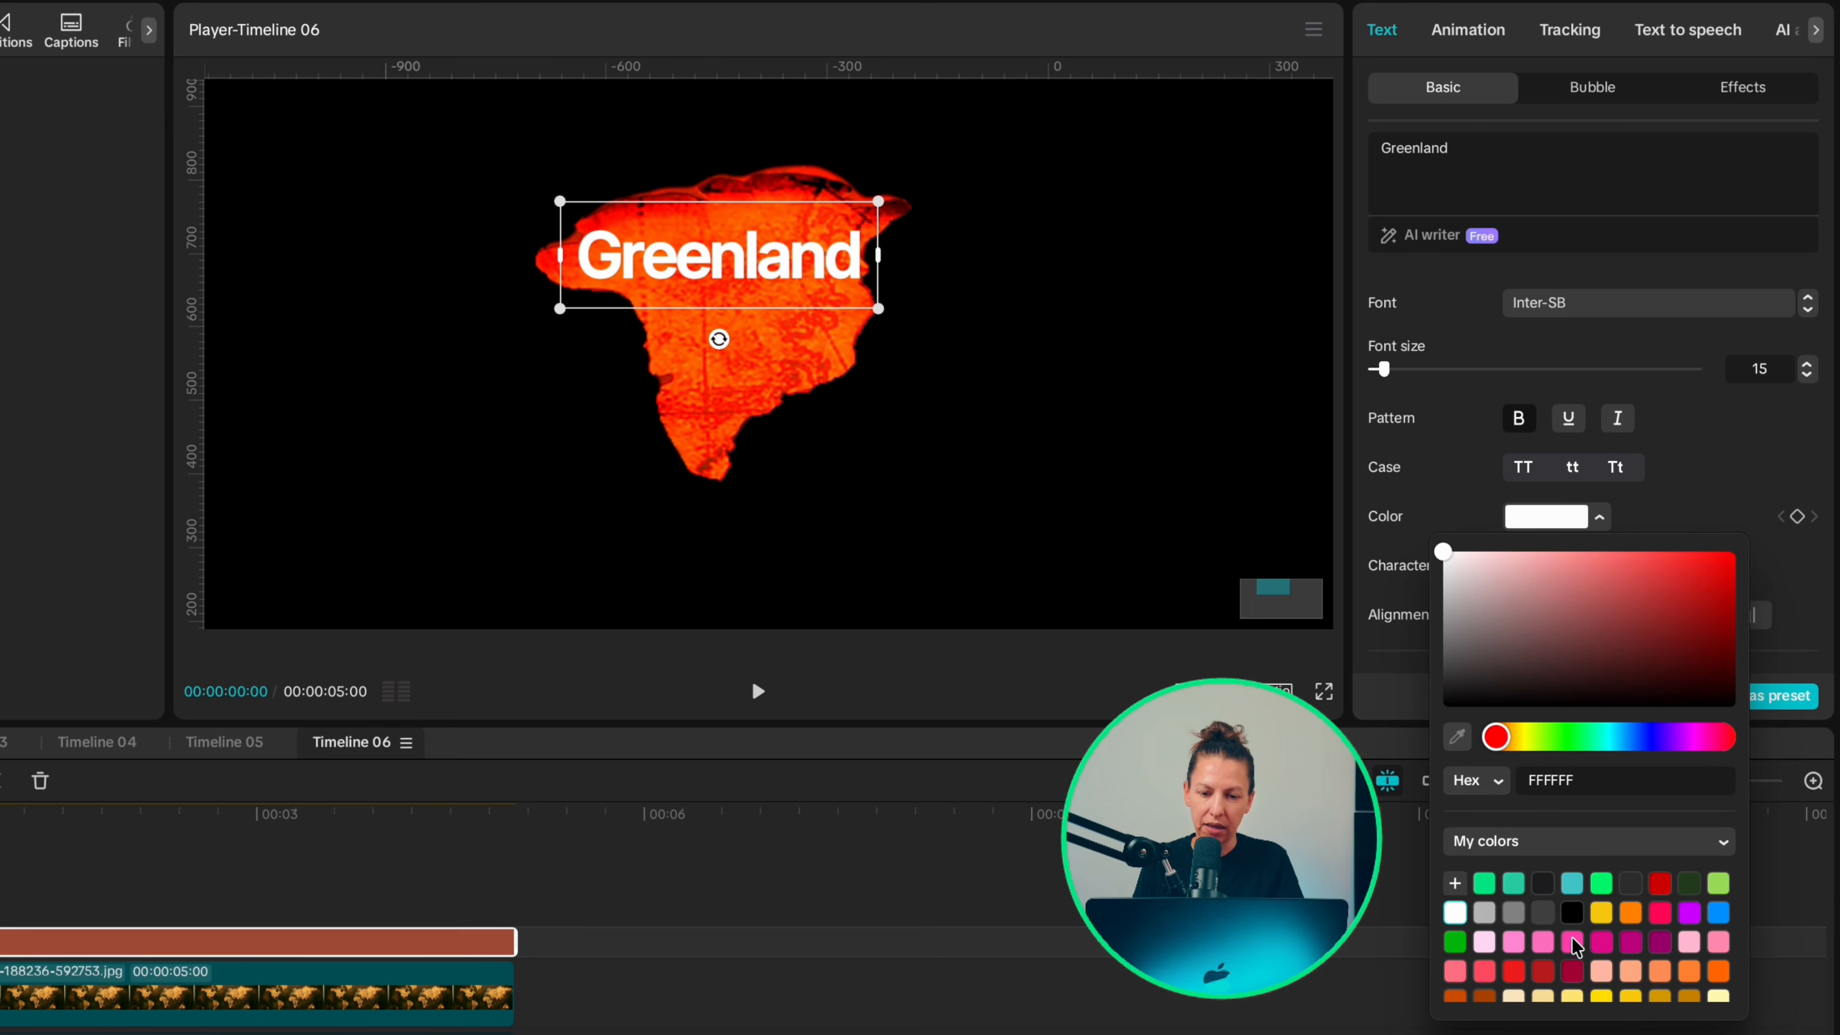
left_click(1574, 916)
Step: Give the Greenland title an In animation that reveals it letter by letter, with a duration of 1.0s
left_click(1468, 30)
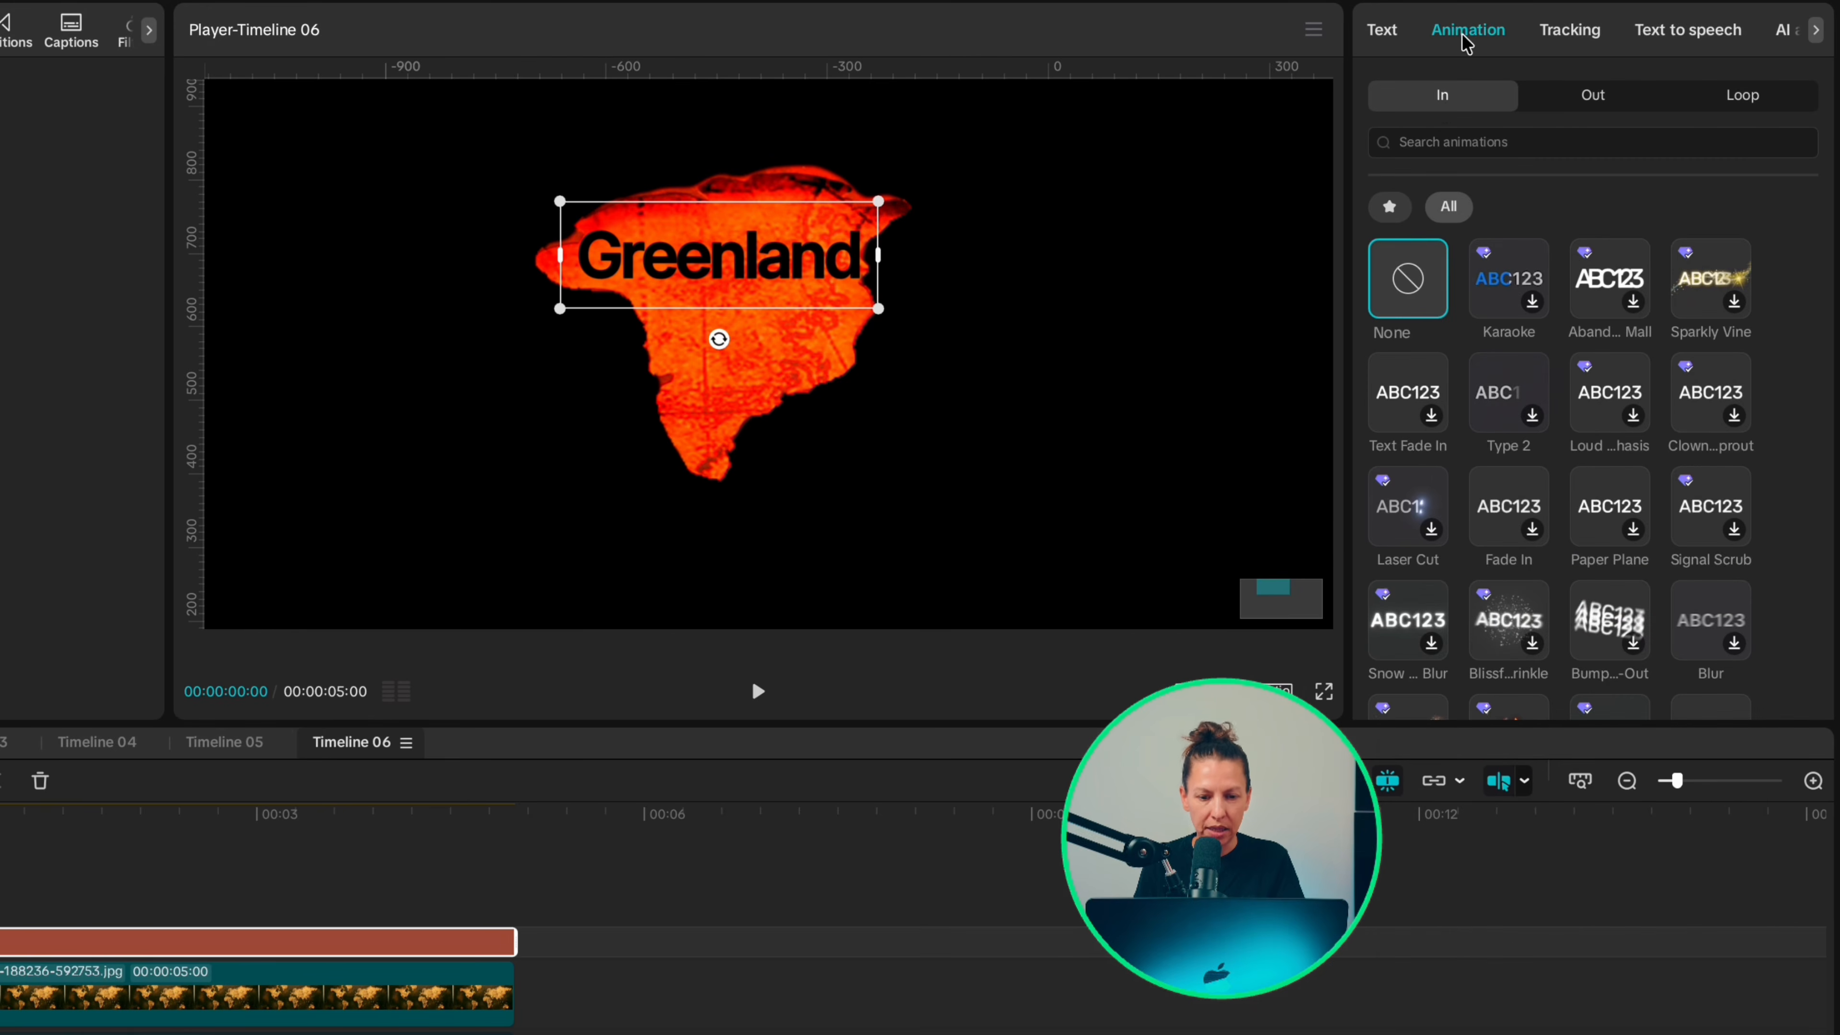
left_click(1695, 653)
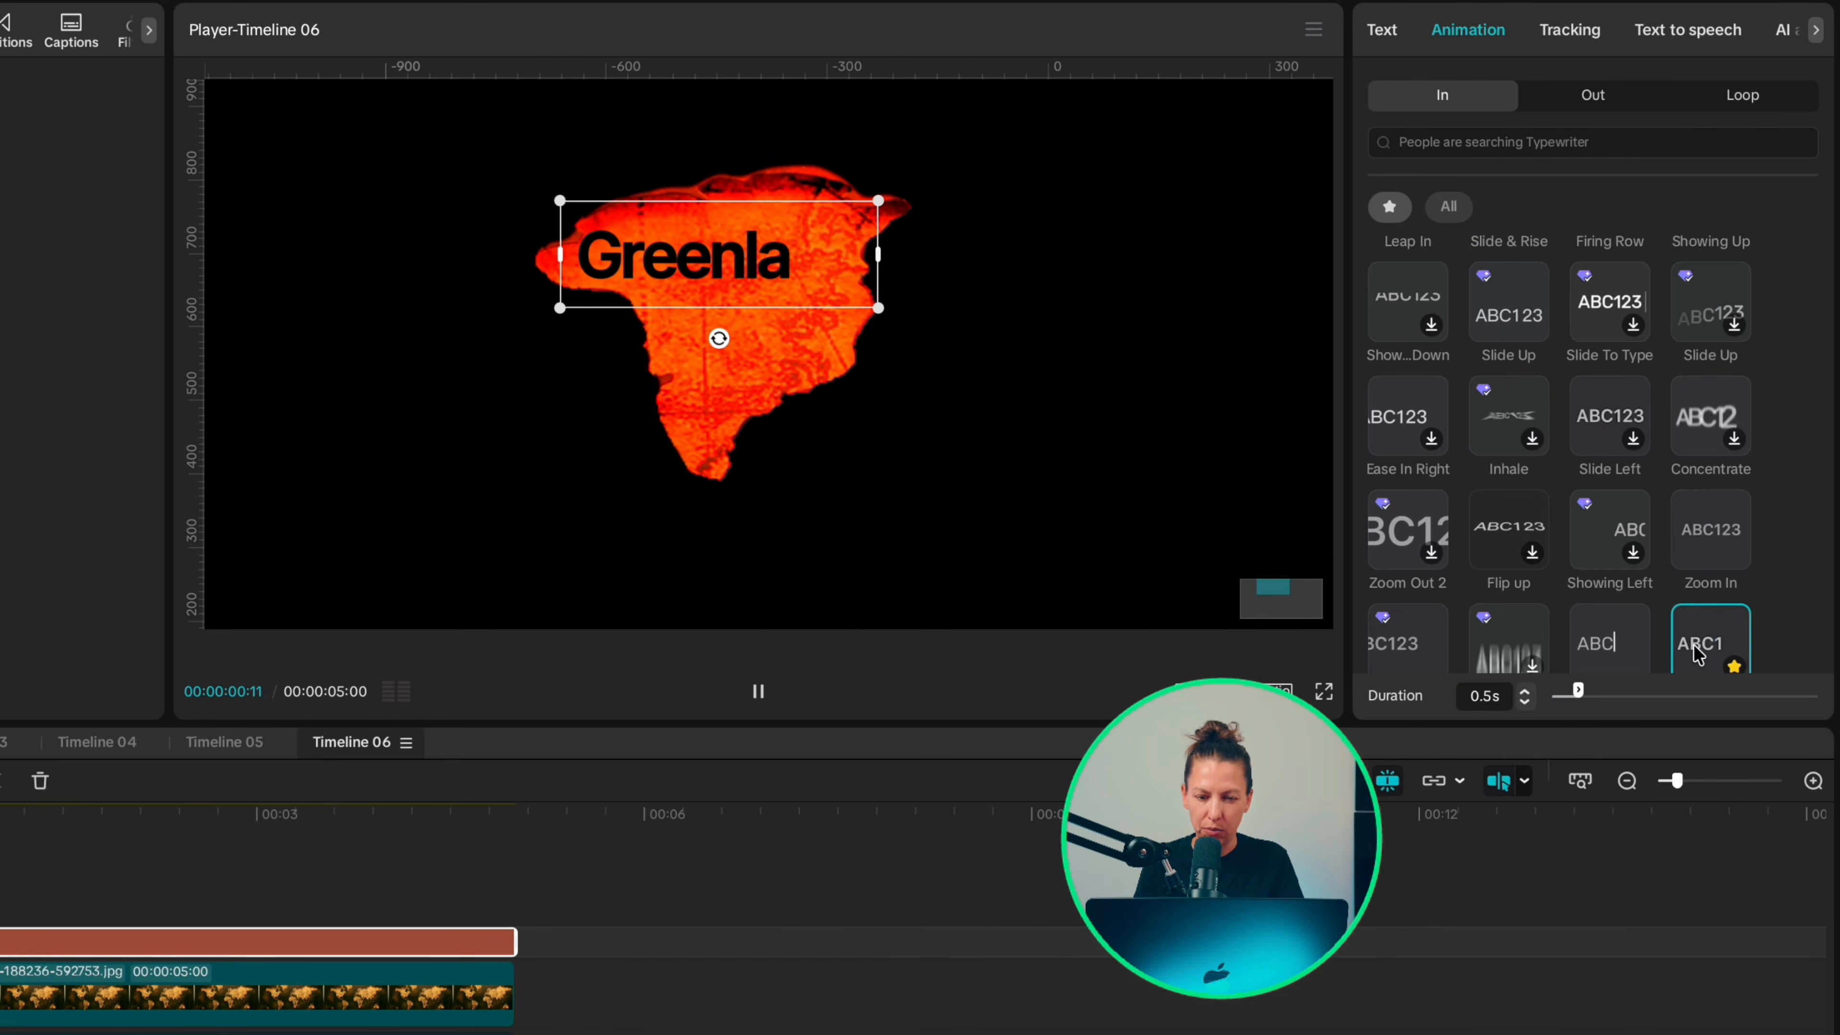
left_click(1526, 691)
left_click(1526, 692)
left_click(1526, 691)
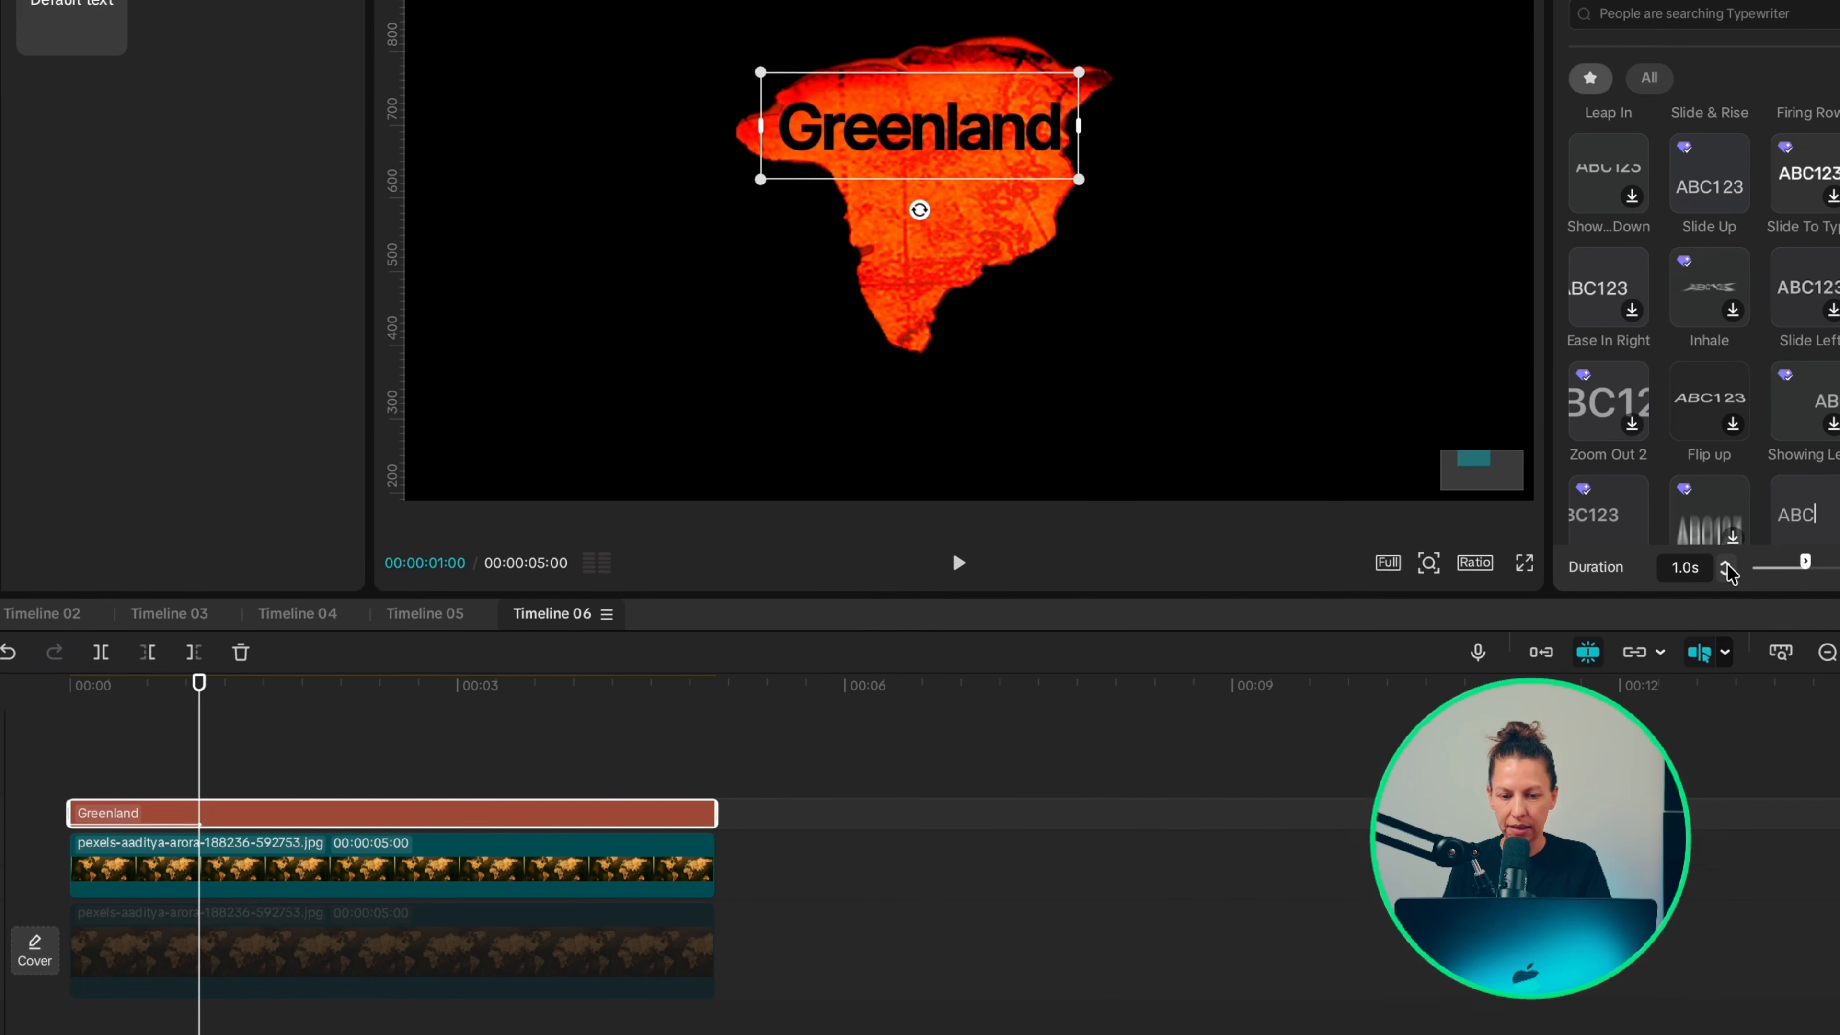
Step: Combine the Greenland title and the red cutout clip above the base map into one compound clip
left_click(63, 902)
left_click_drag(136, 920, 136, 993)
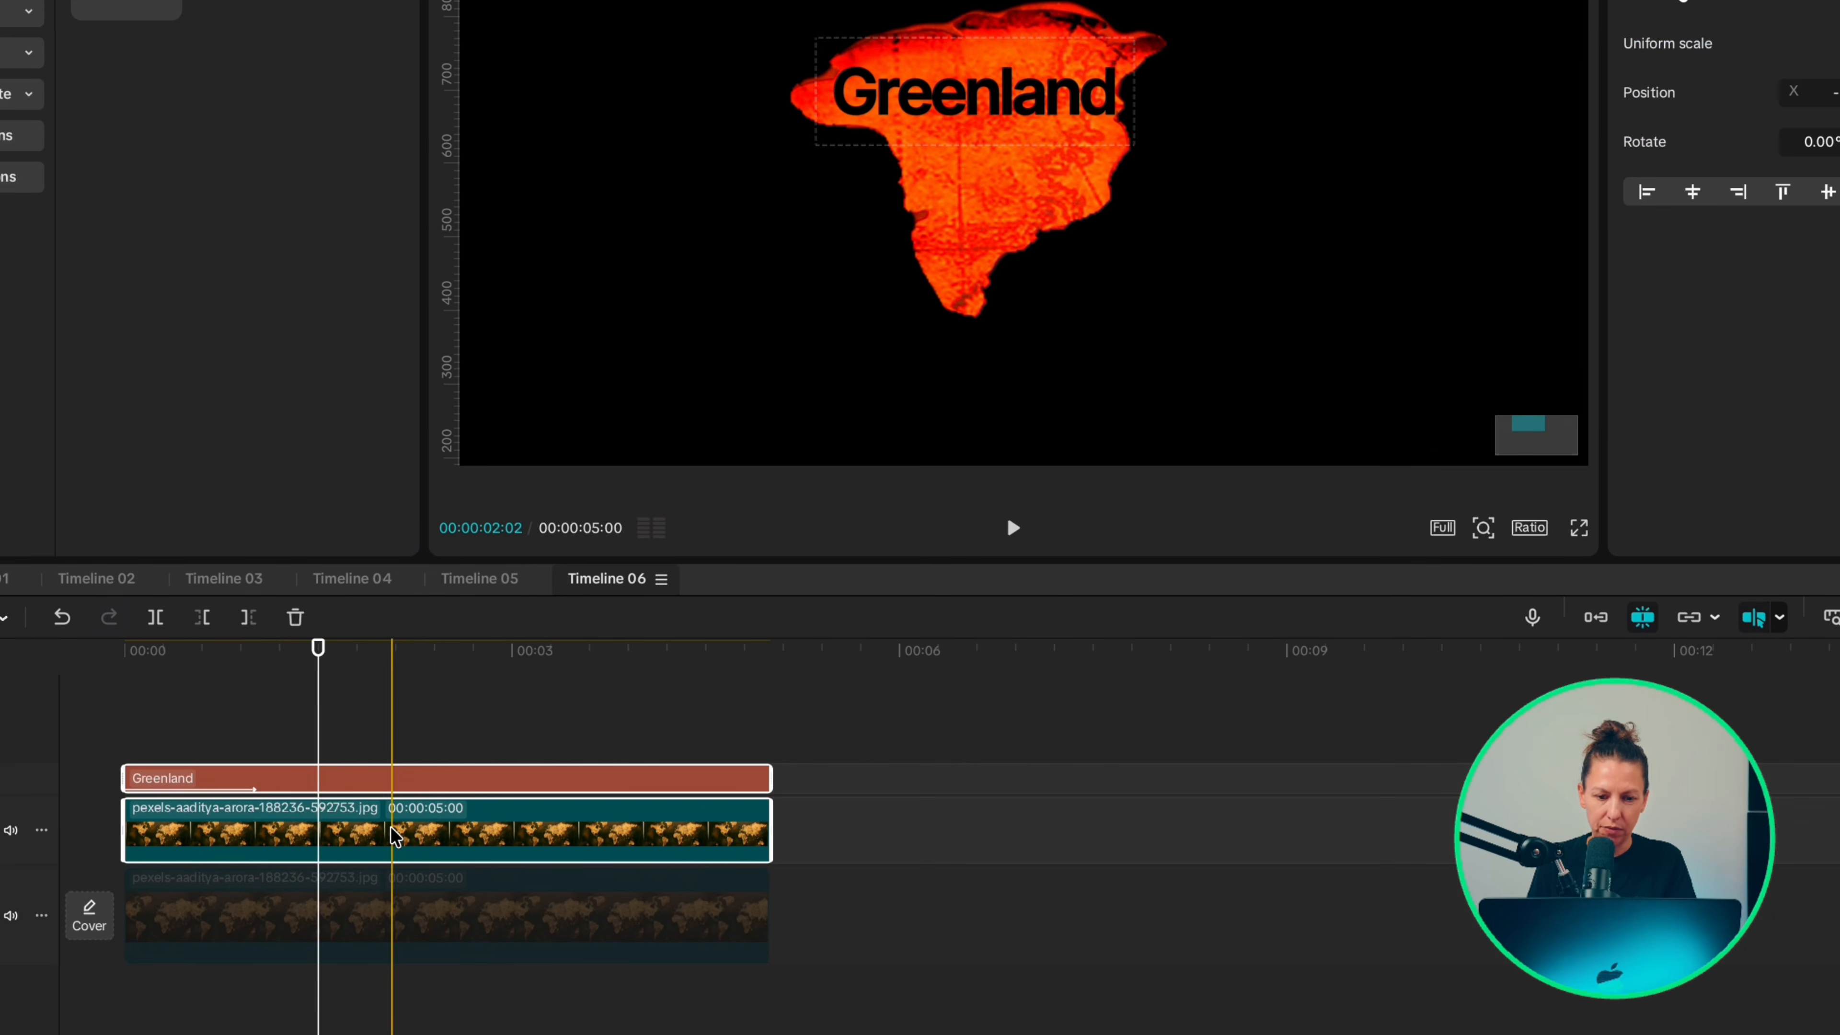
right_click(395, 837)
left_click(442, 836)
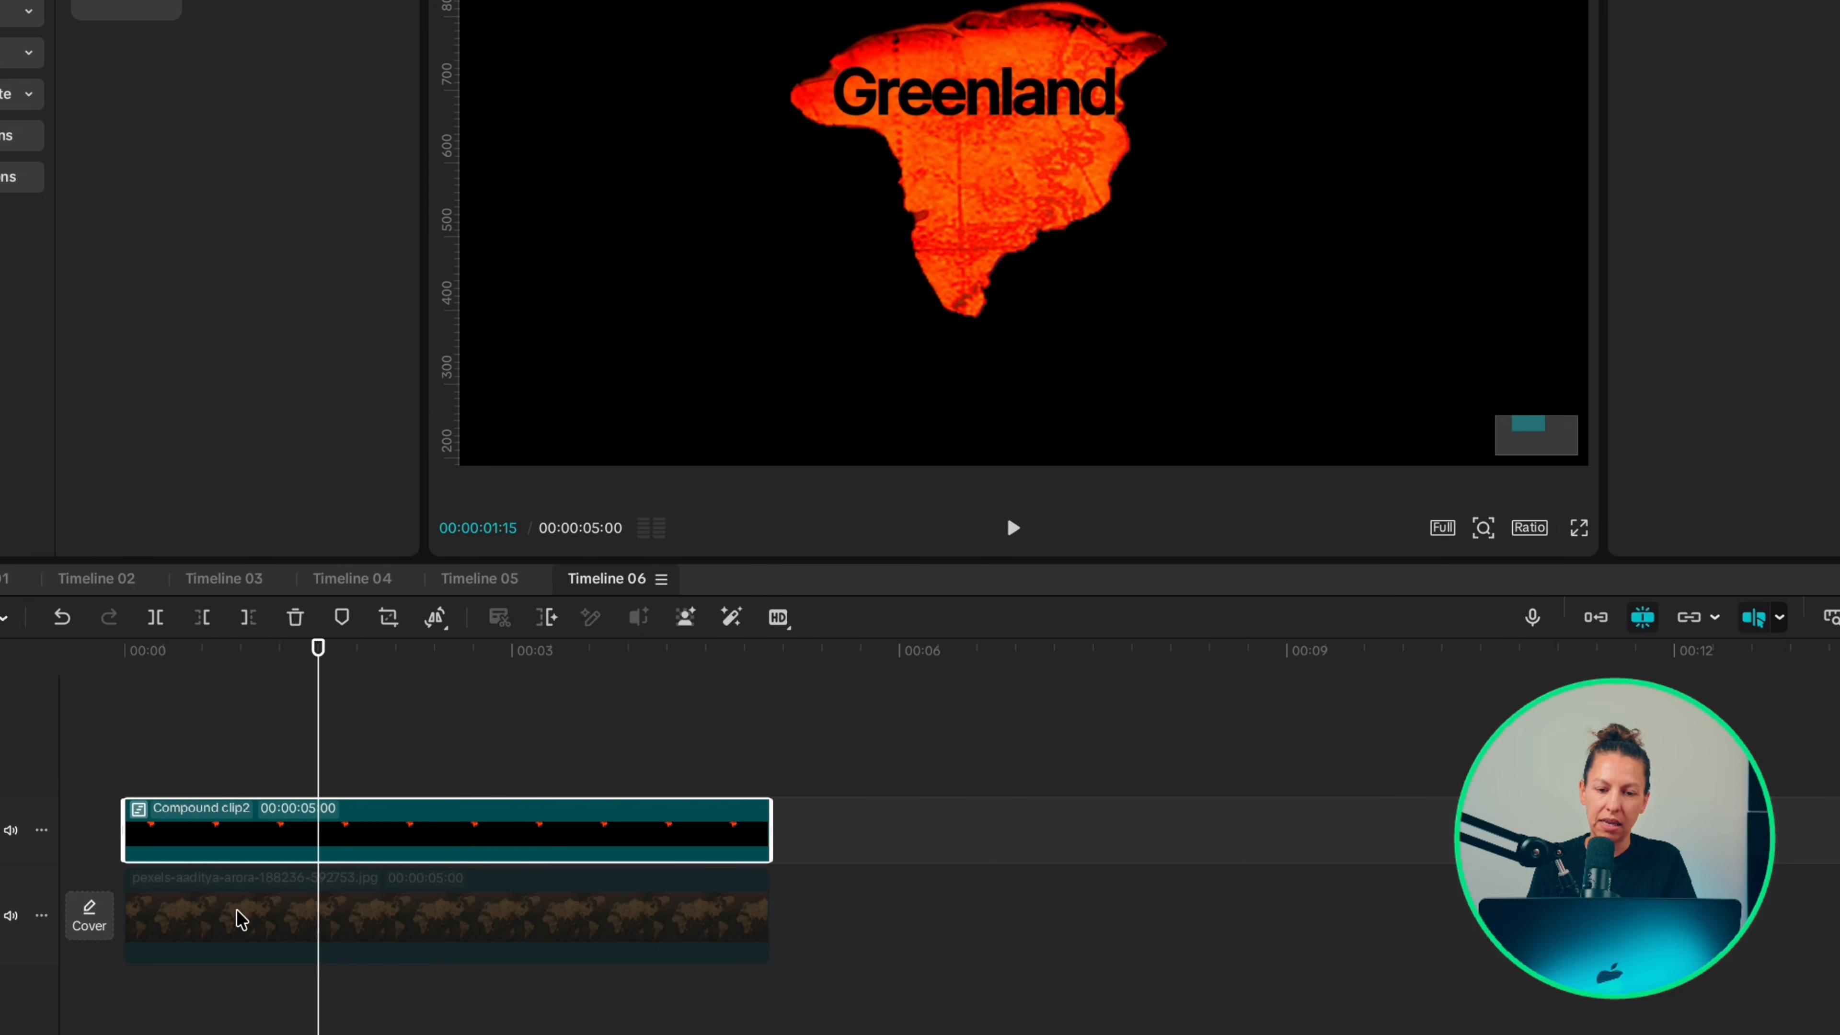
Step: Re-enable the base map clip and add Scale and Position keyframes to it at 0:00
left_click(248, 916)
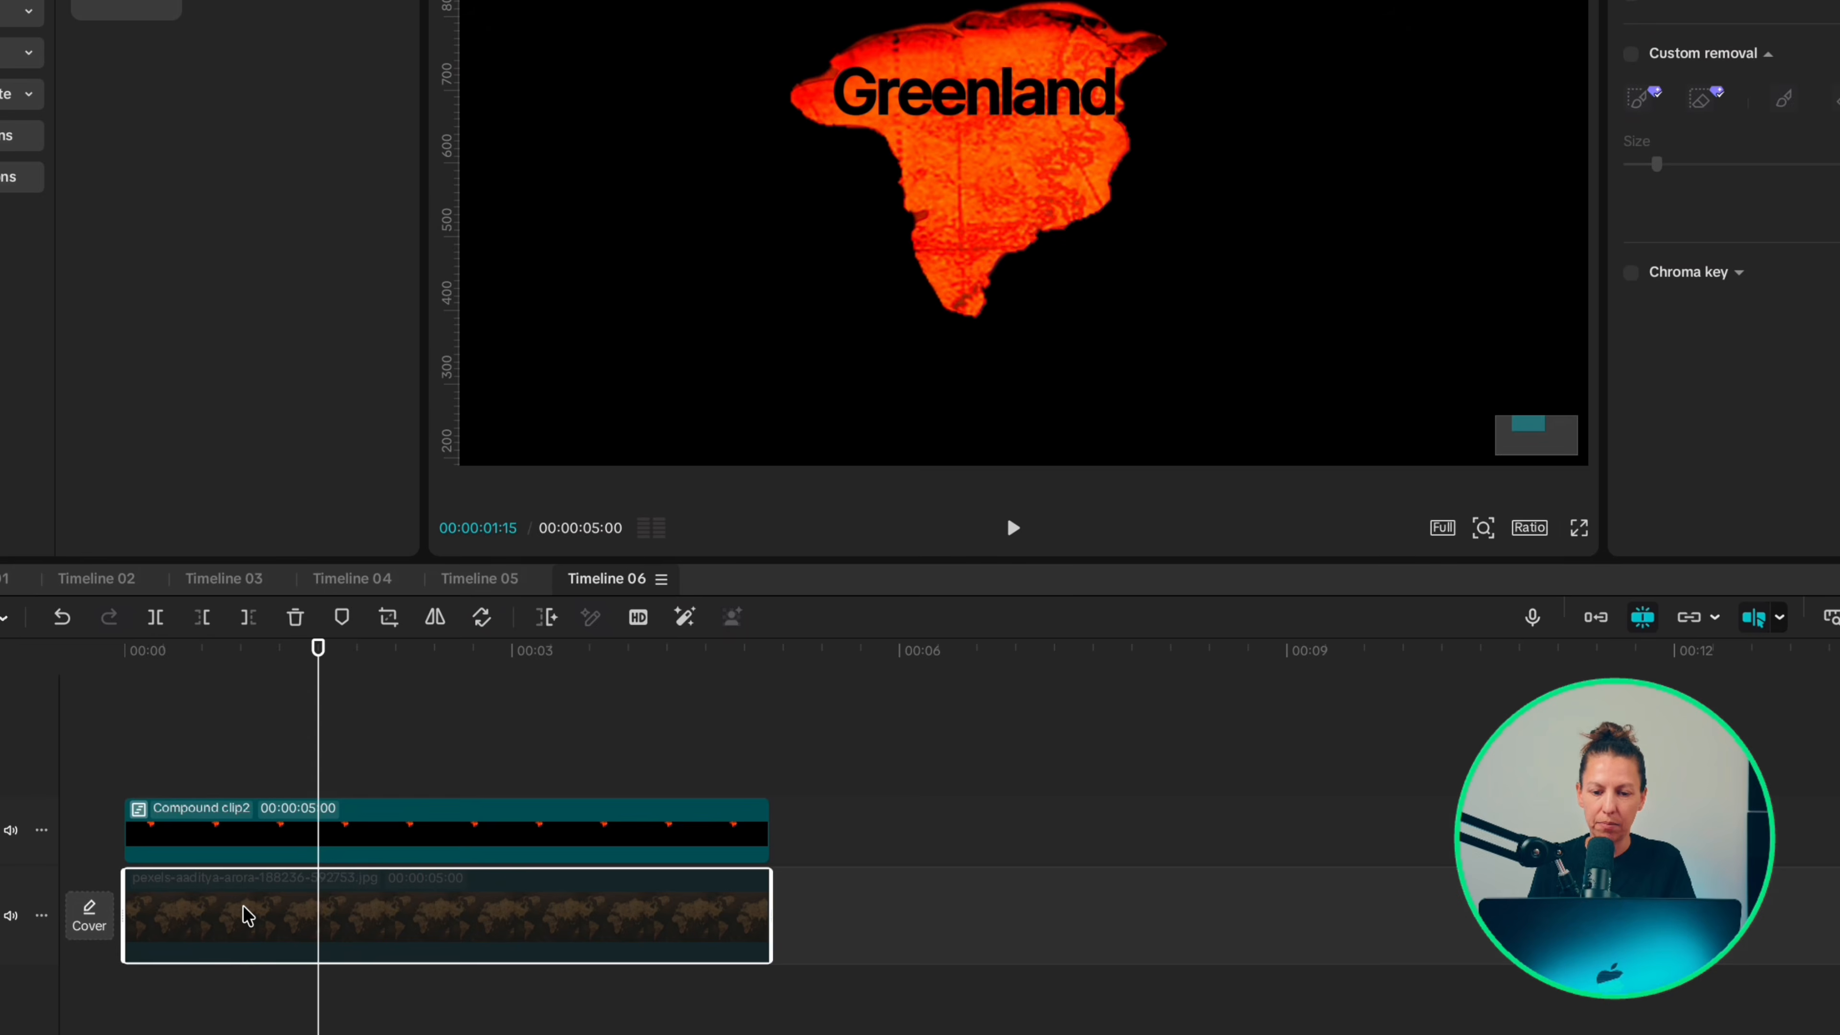
key("v")
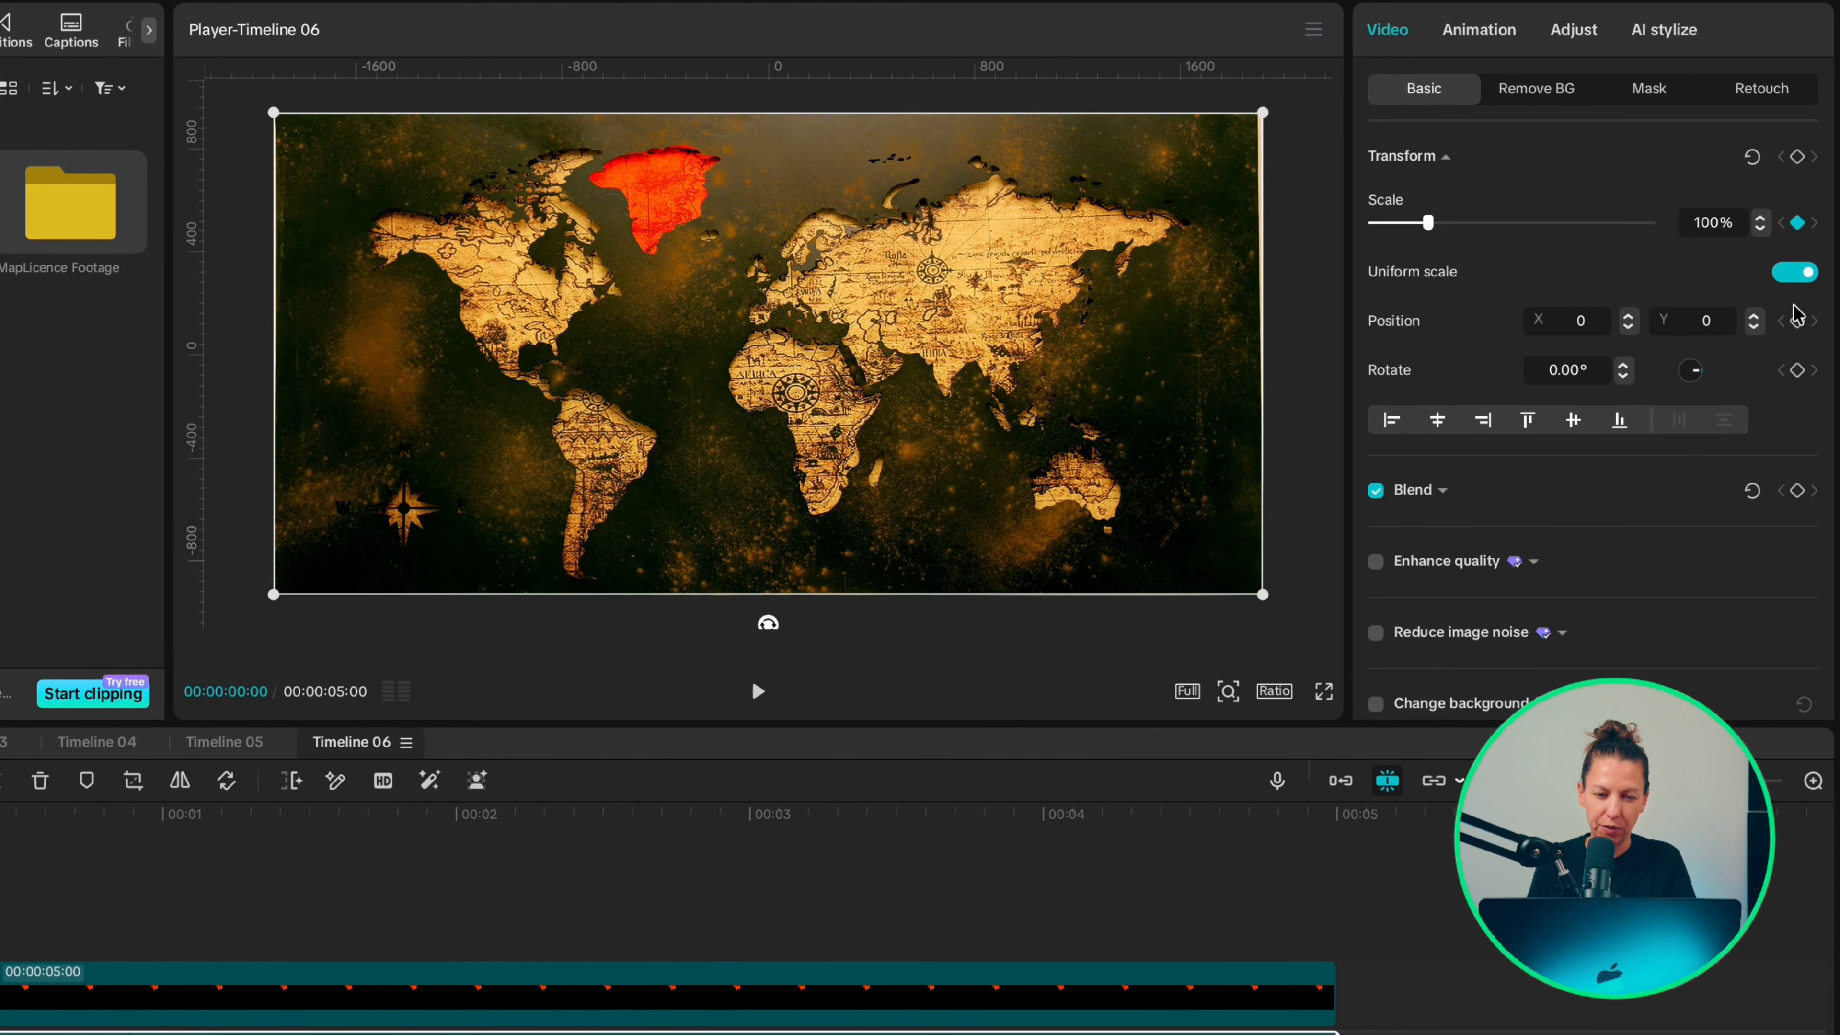
left_click(1797, 319)
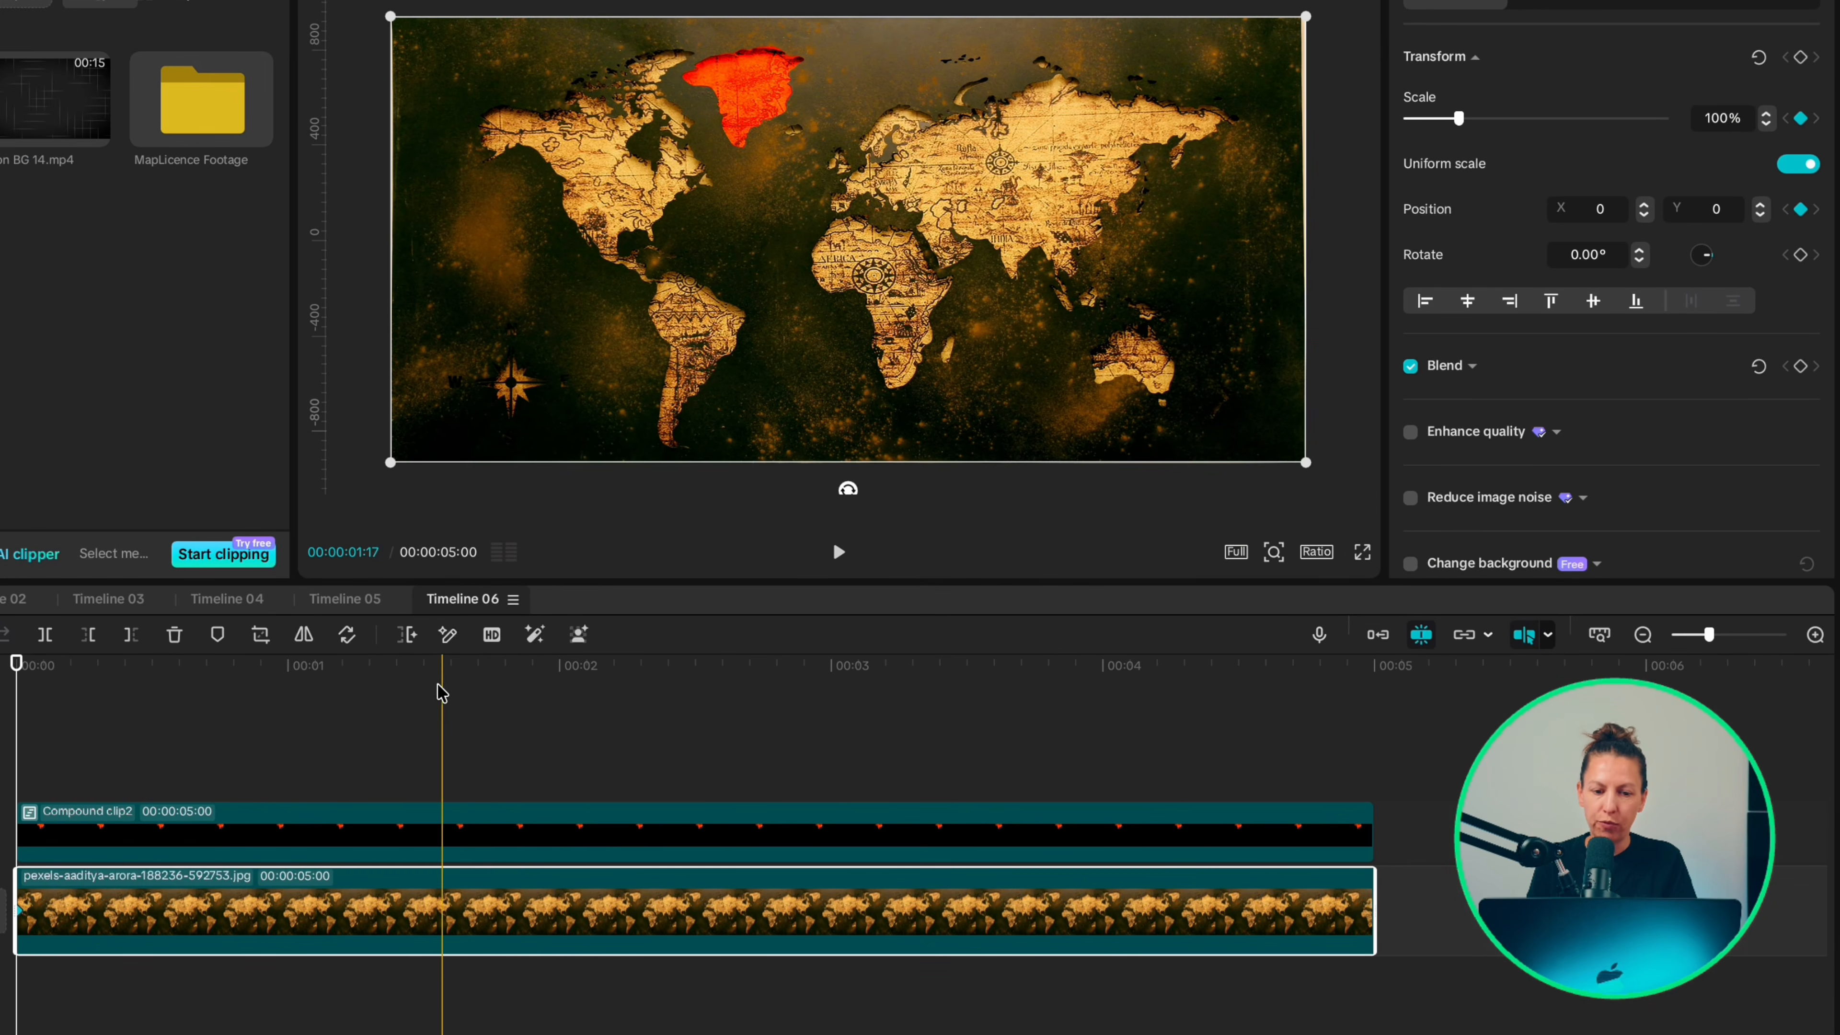
Step: At 1:15, set the base map clip to 230% scale and position X 1145, Y -1219 to frame Greenland
left_click(423, 689)
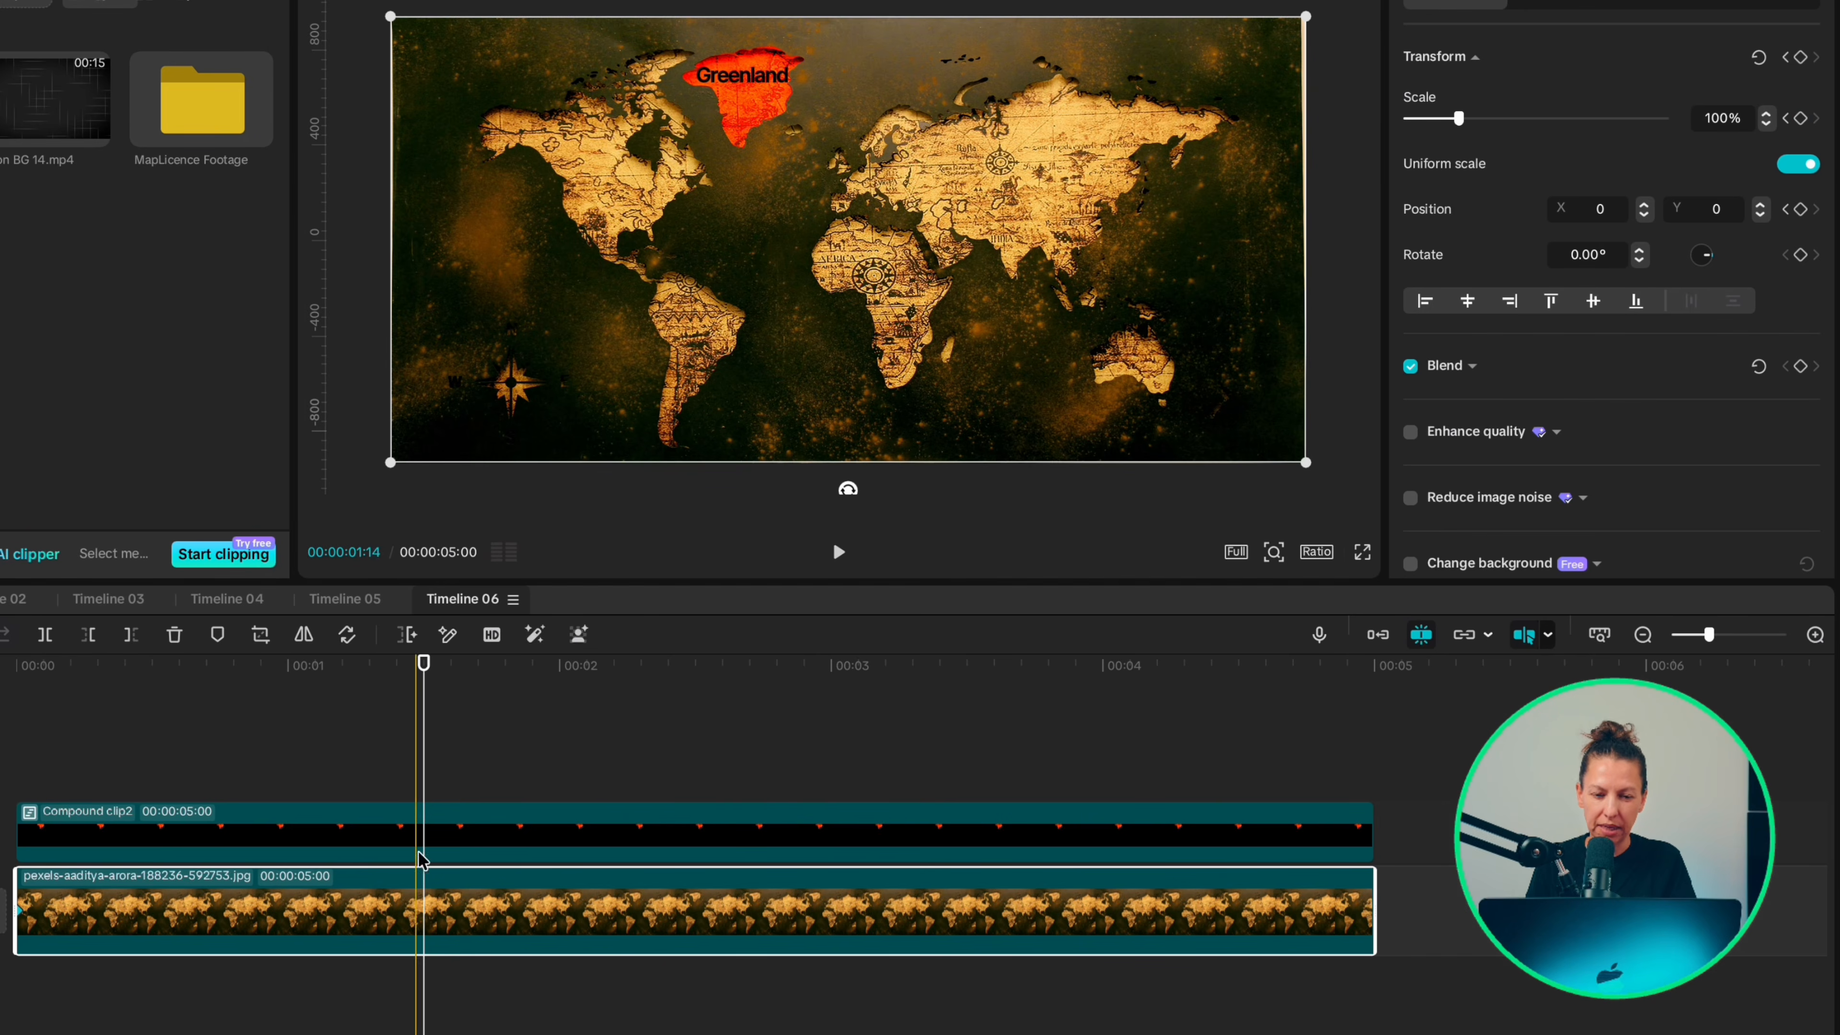
left_click_drag(1459, 118, 1520, 120)
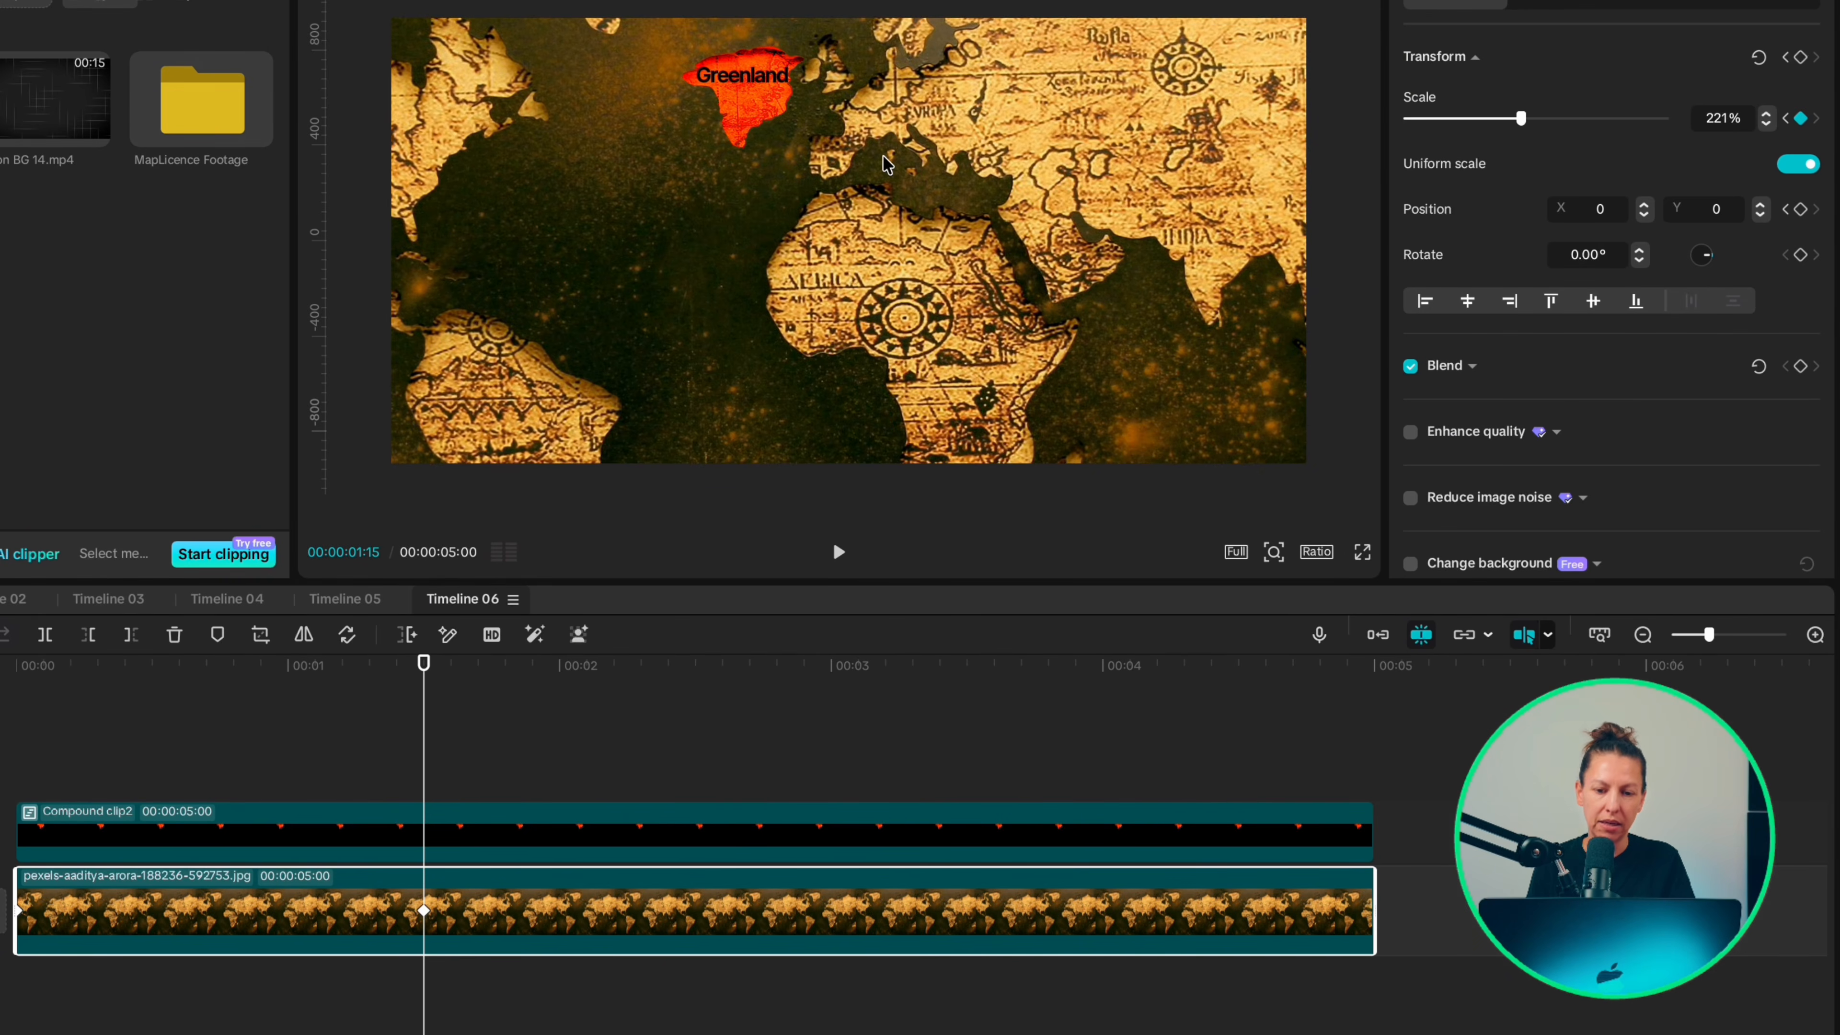
left_click_drag(1116, 431, 1121, 431)
left_click(1766, 113)
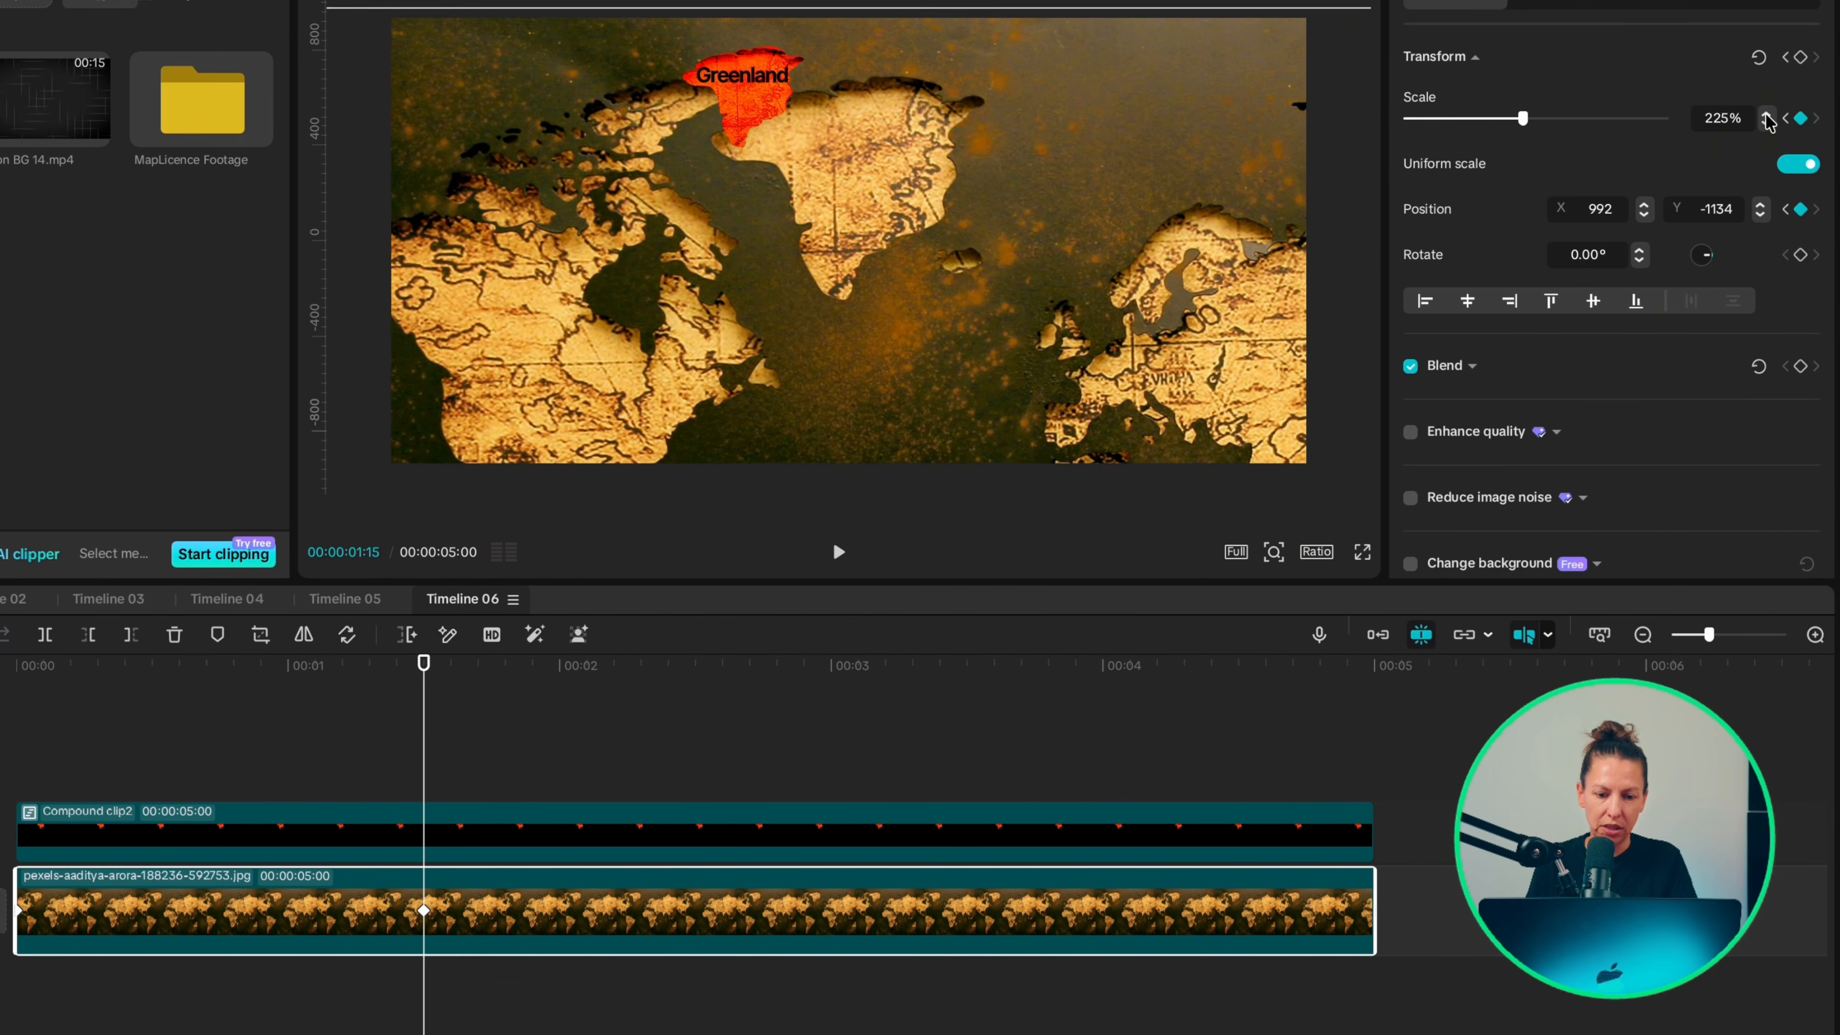
left_click_drag(980, 234, 1024, 254)
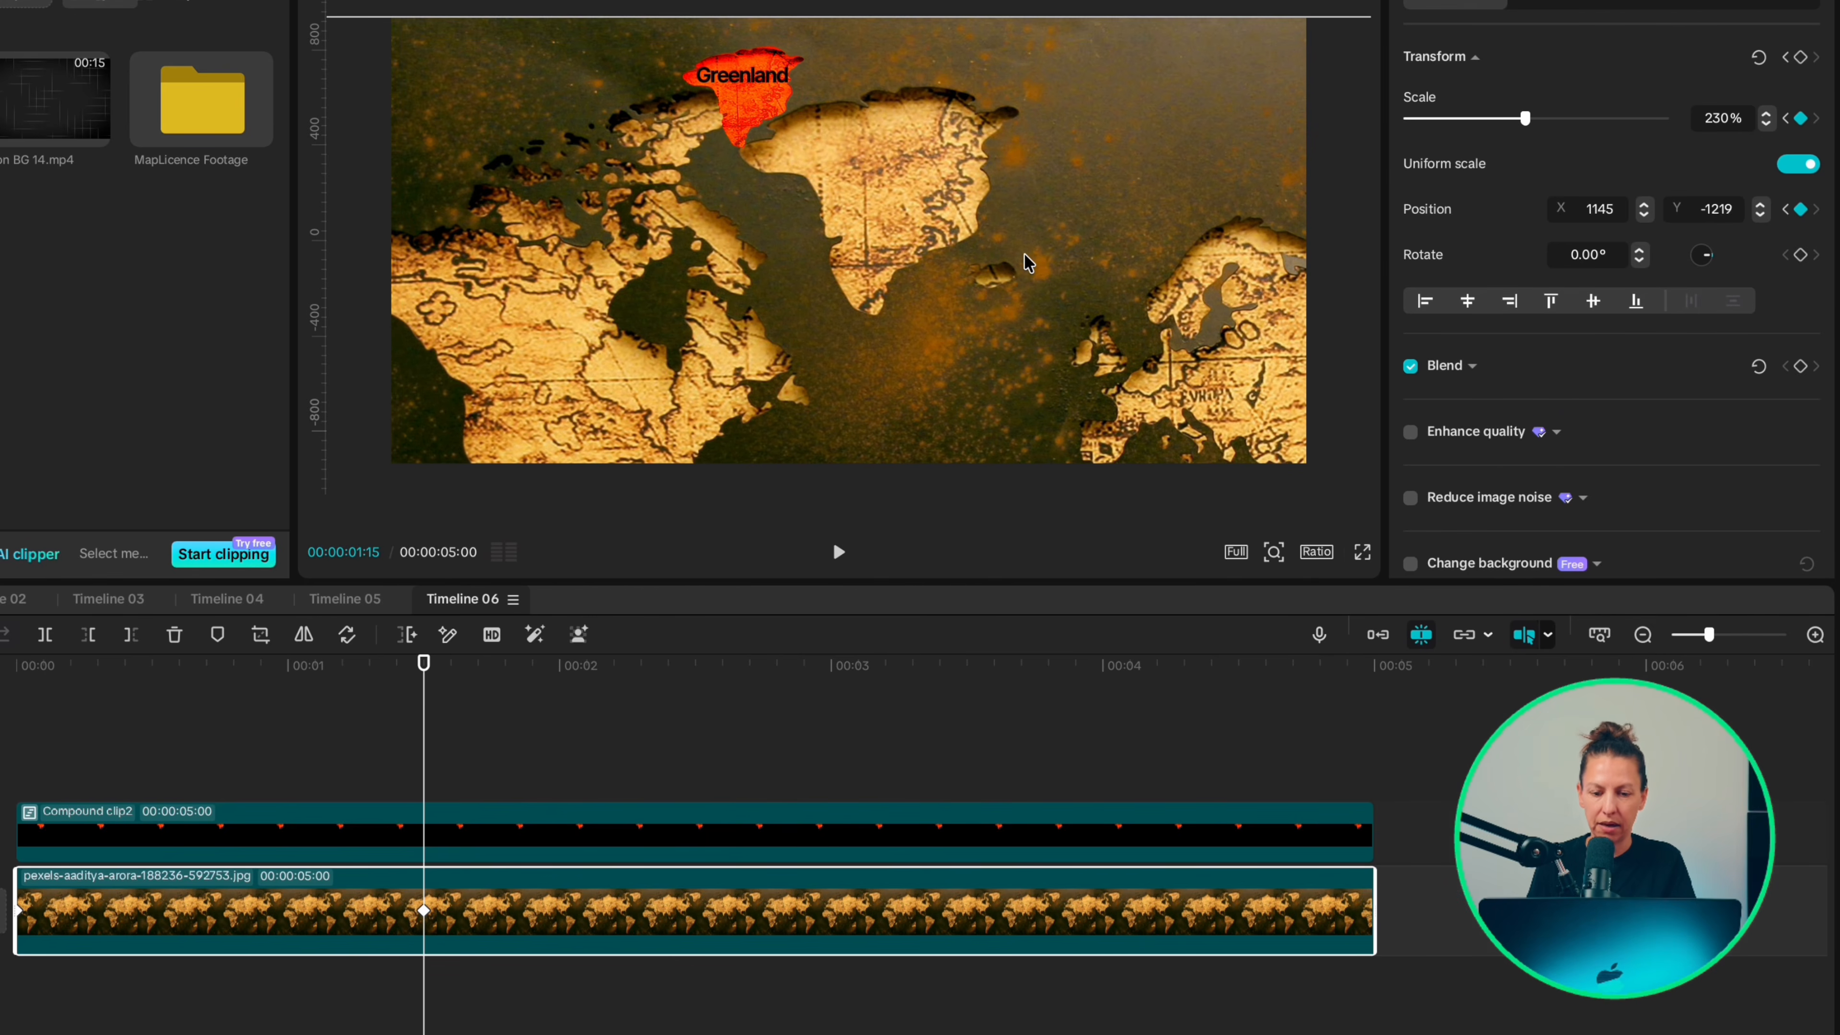
Step: Apply the Quad Out preset curve to the base map clip's keyframe at 1:15
right_click(424, 912)
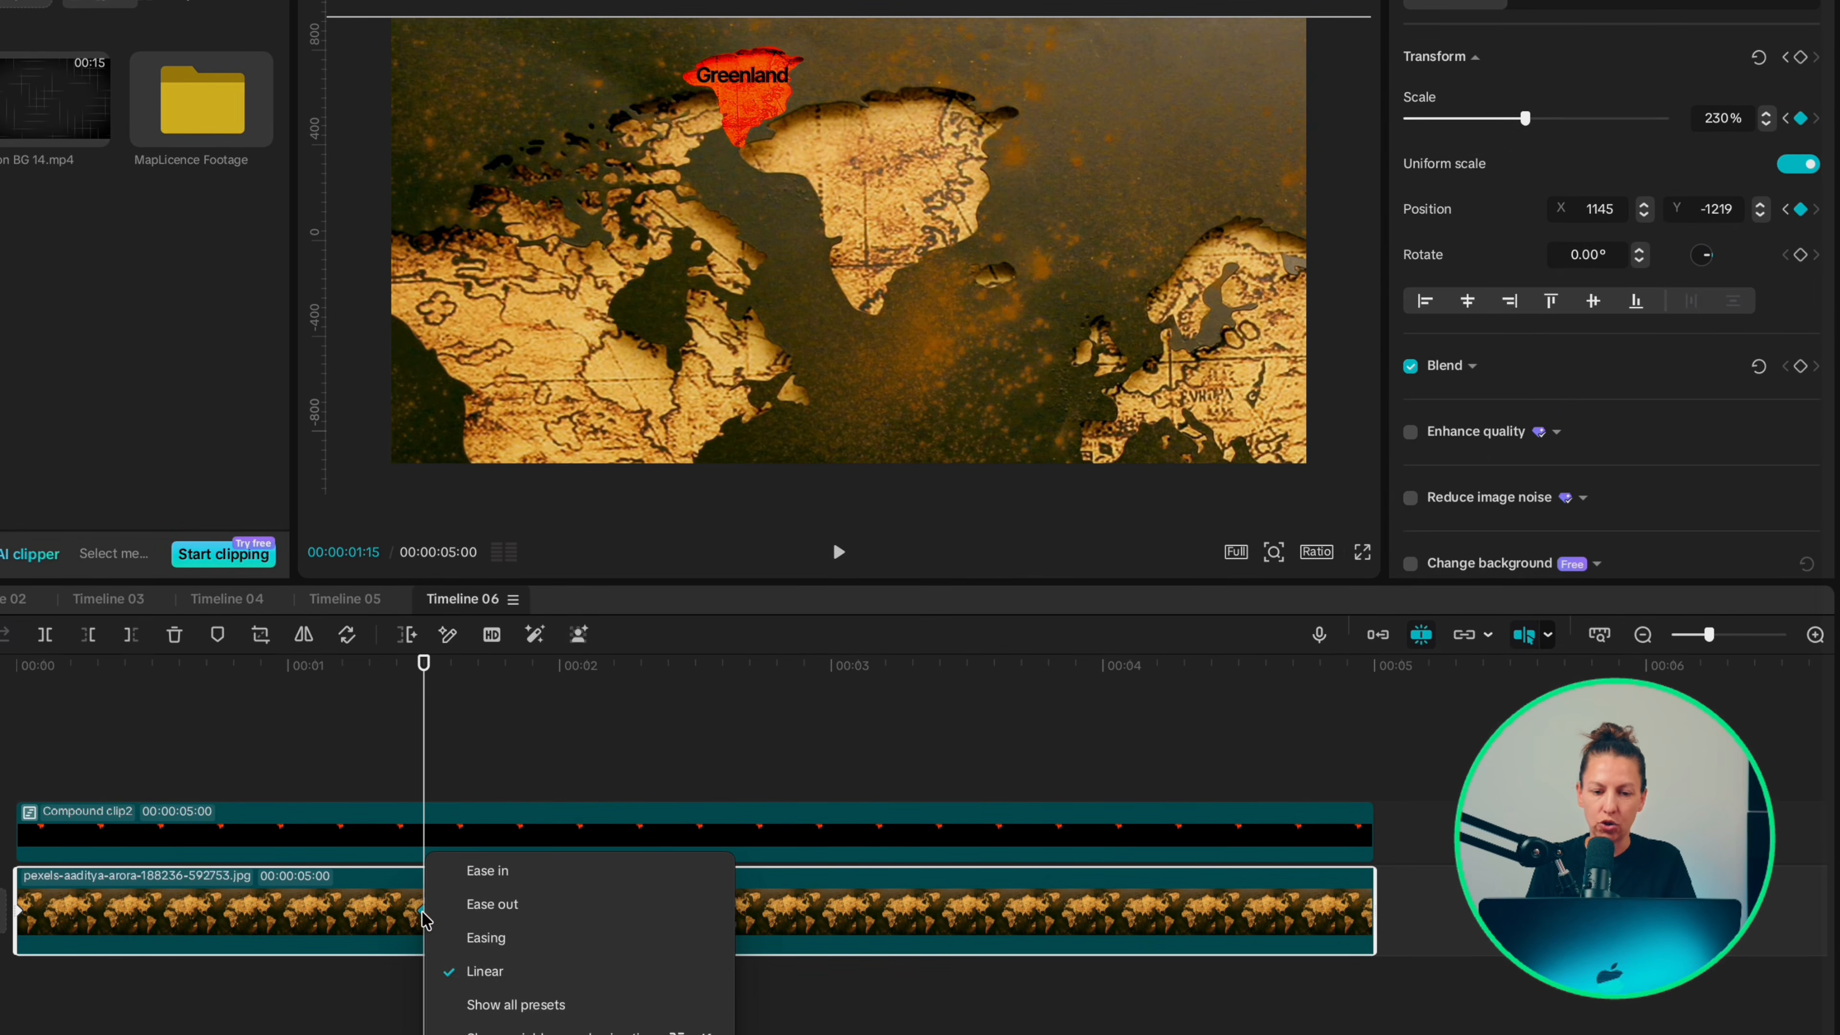
left_click(522, 1005)
left_click(614, 717)
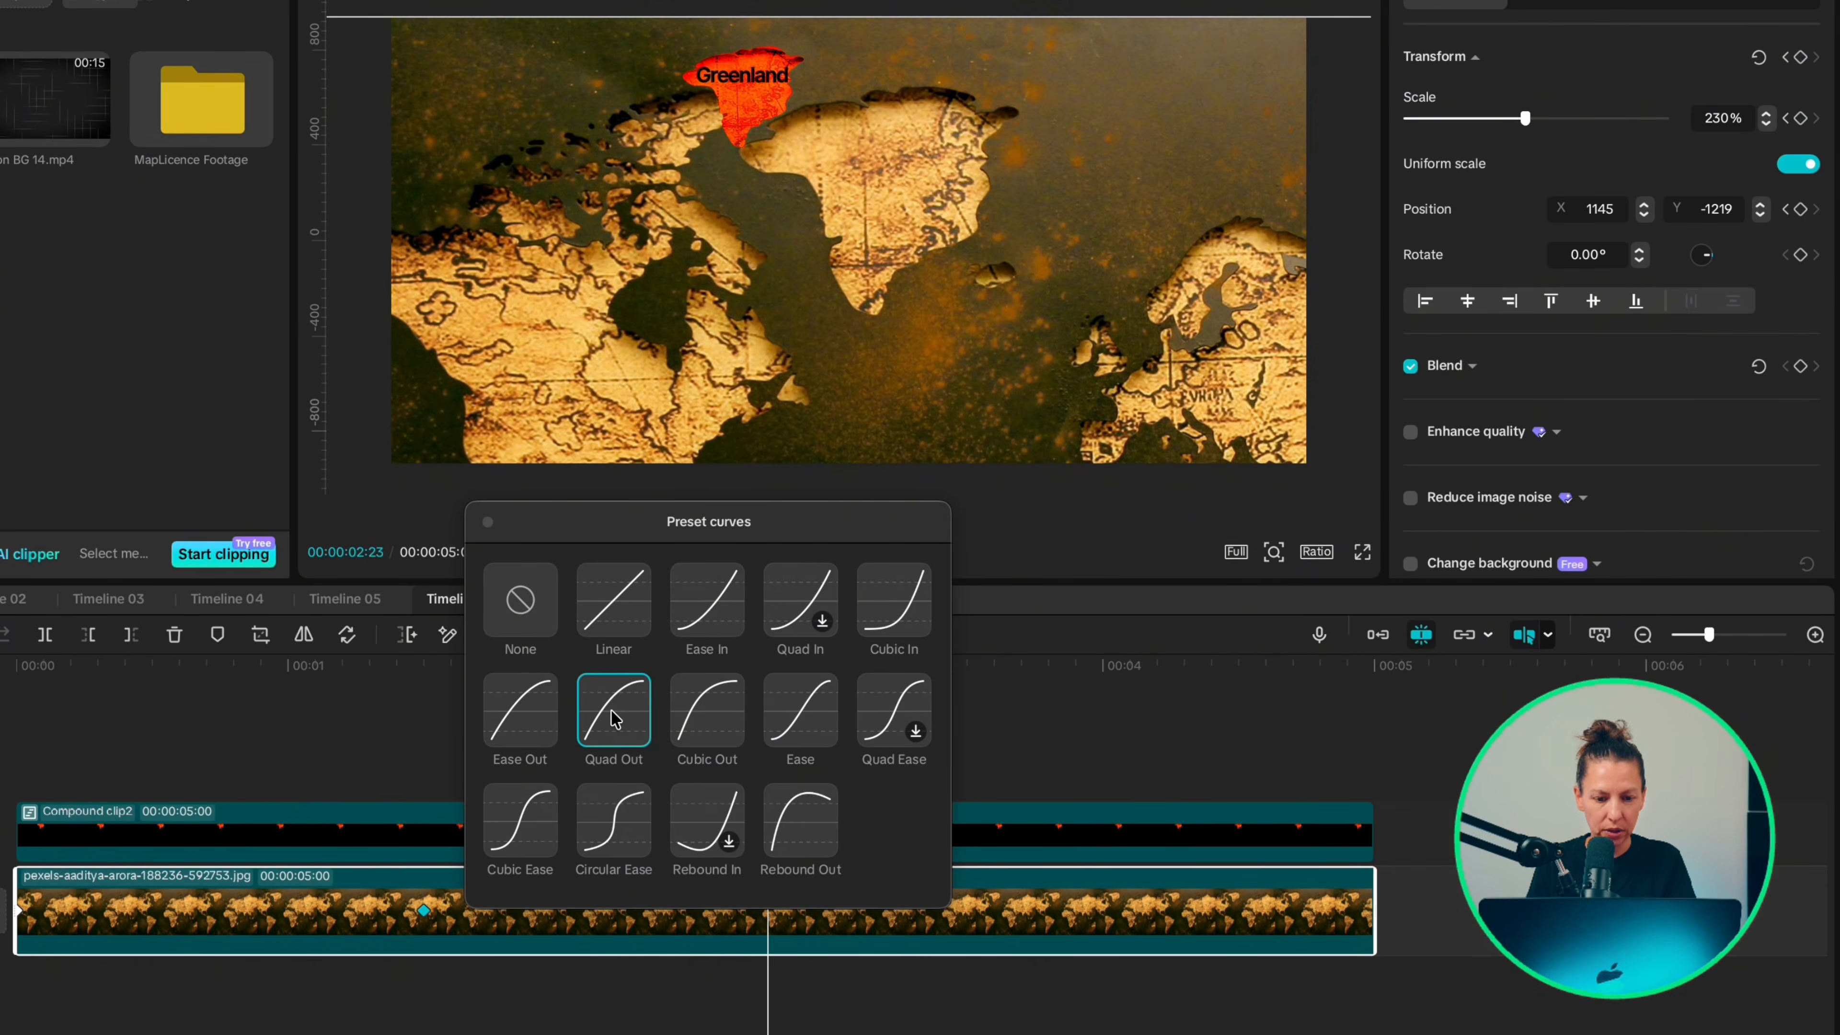
Step: Move the compound clip to start at 1:15 and extend the base map clip to 6:15 so both end together
left_click(424, 734)
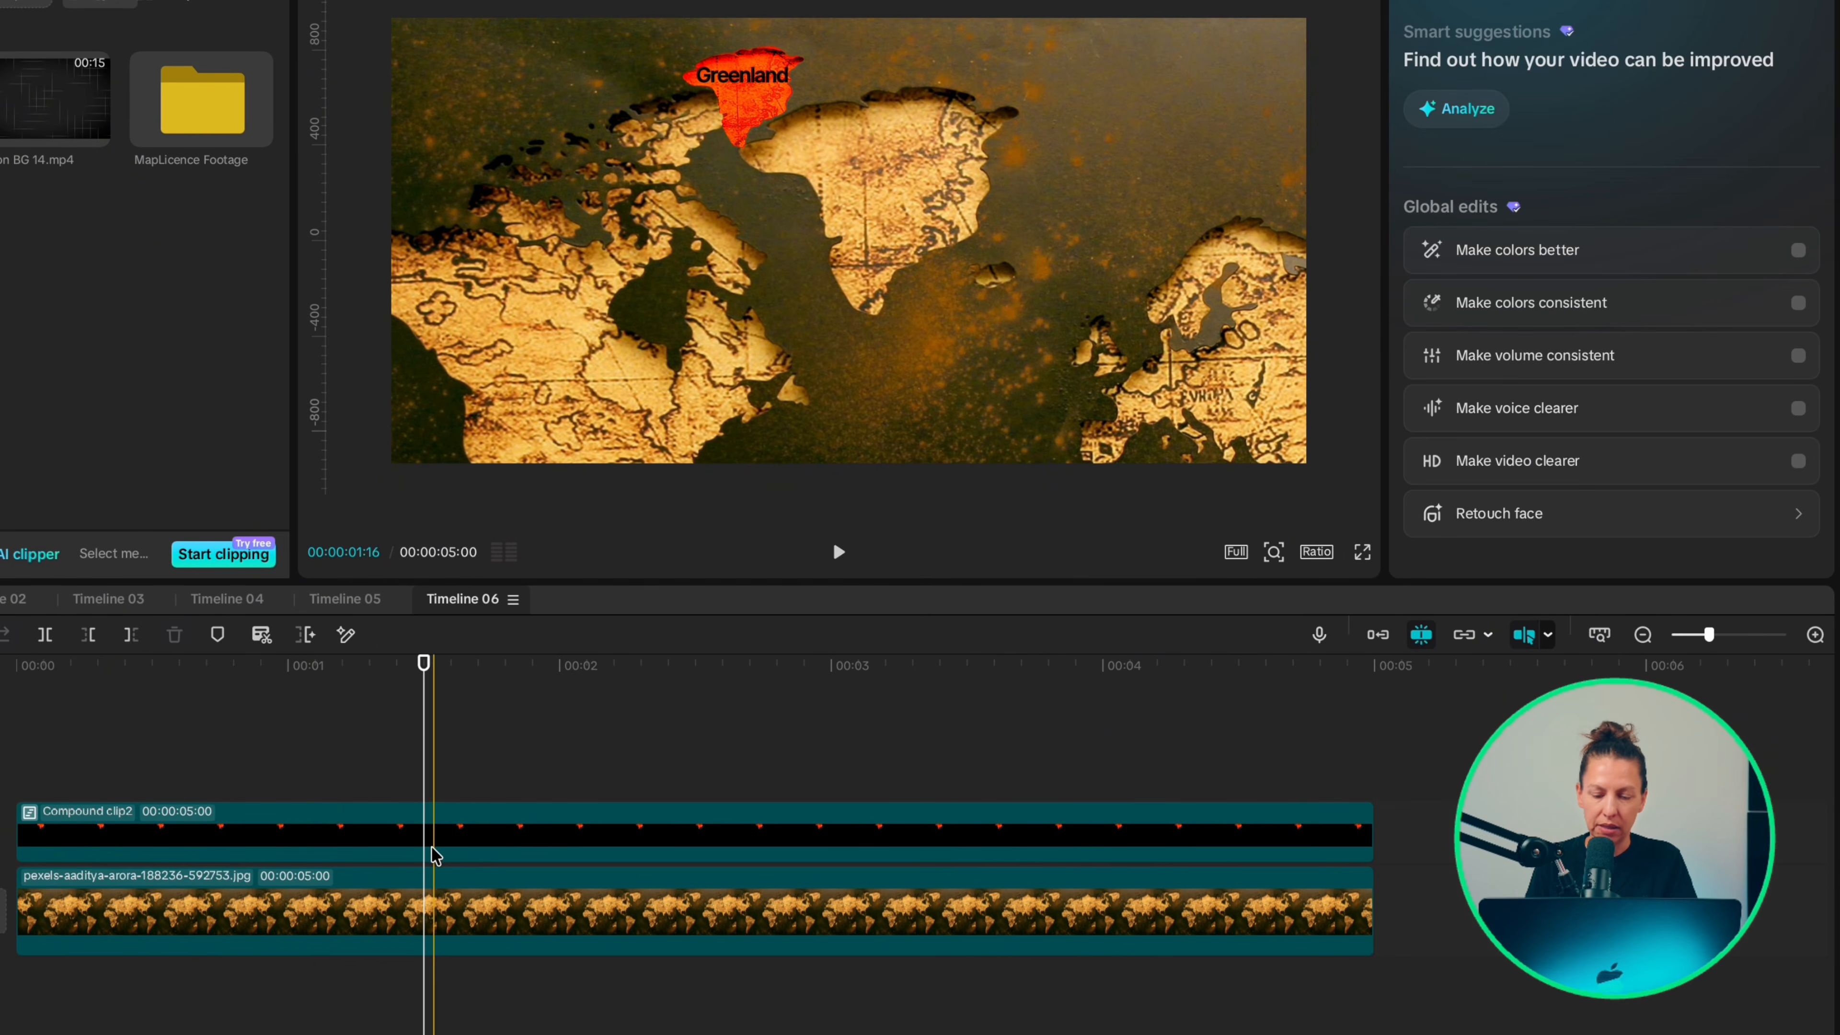
left_click_drag(465, 835, 865, 835)
left_click(1219, 913)
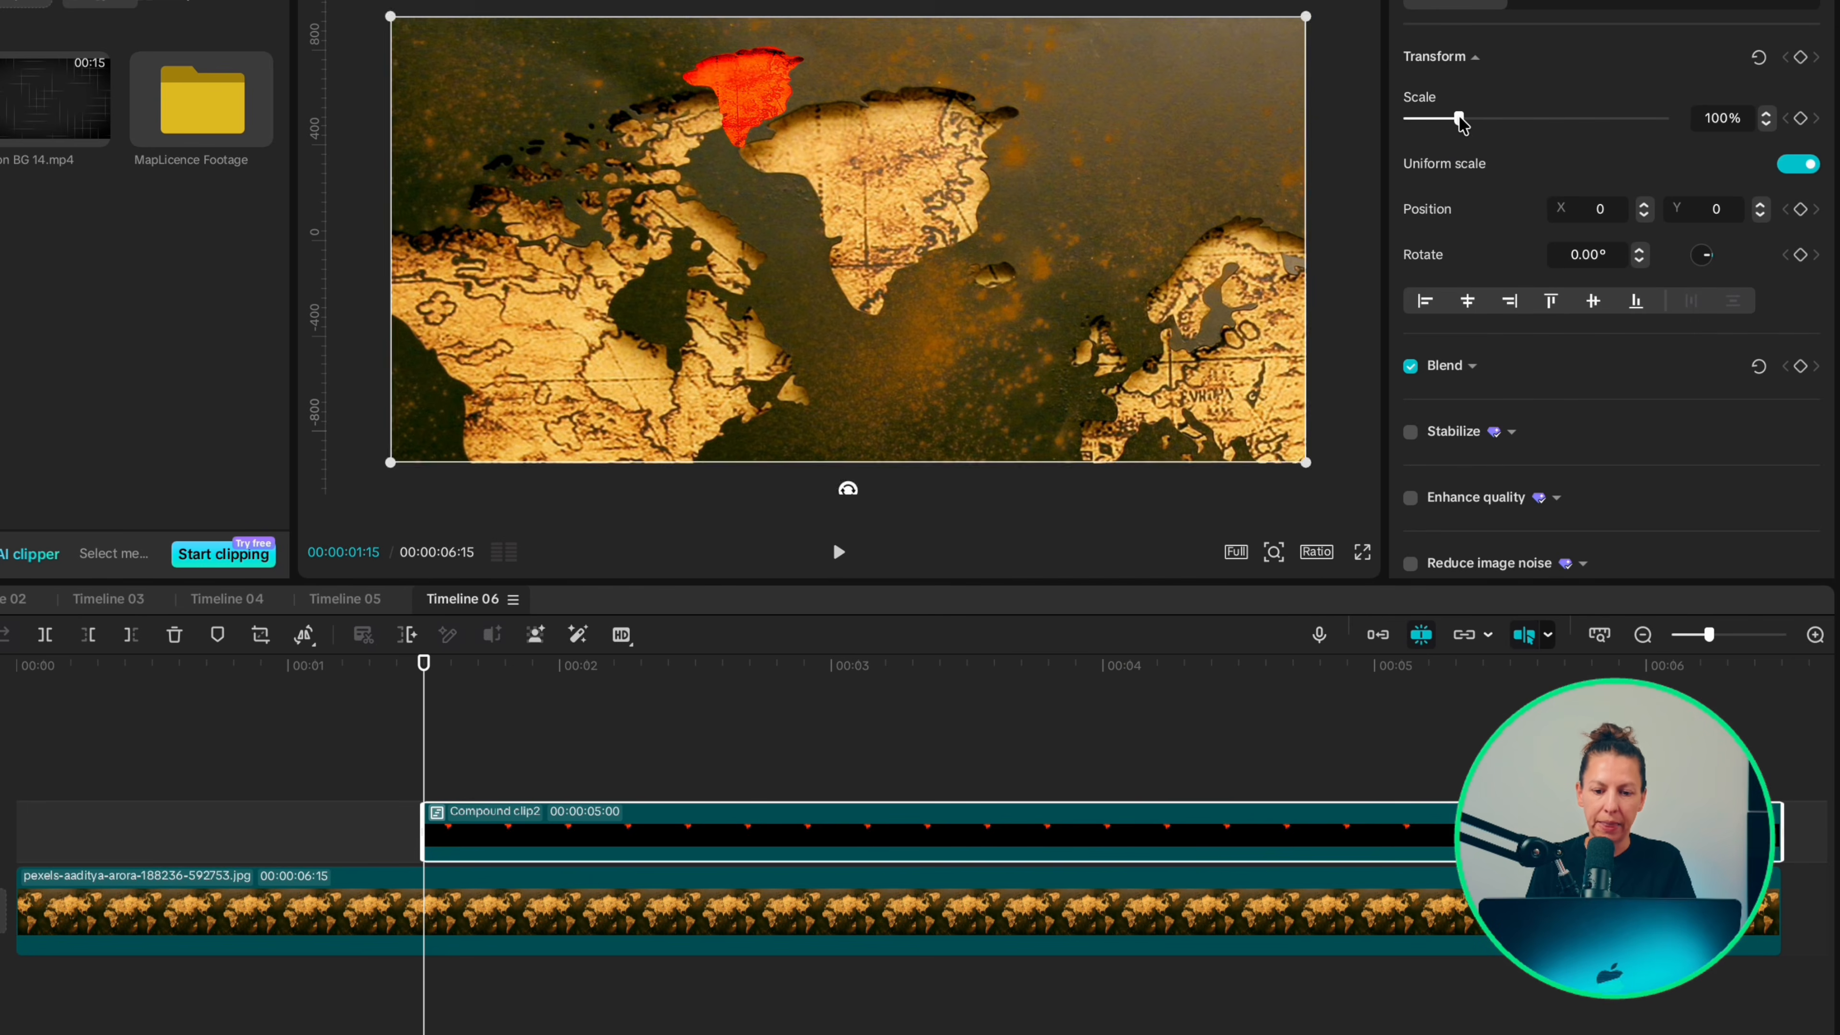
Step: Align the compound clip with the zoomed map by setting its scale to 230% and its position to X 1145, Y -1219
left_click_drag(1458, 113, 1527, 119)
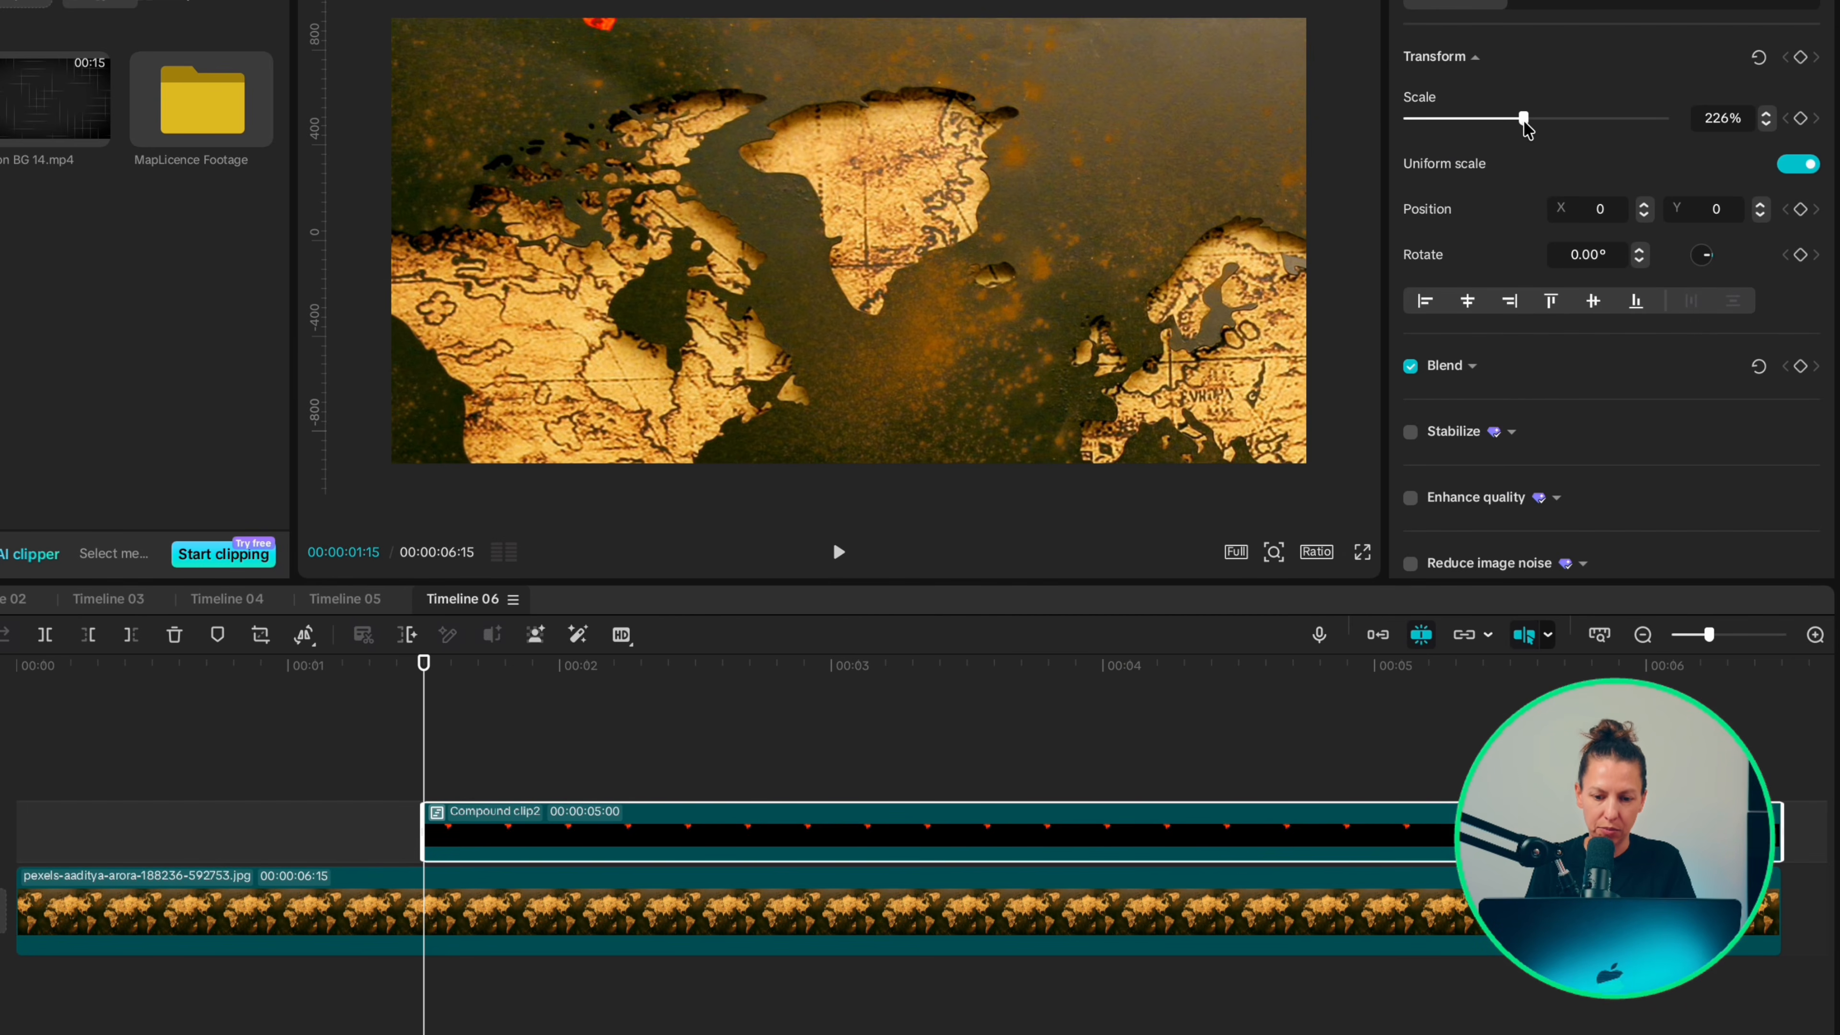
left_click_drag(1056, 207, 1140, 325)
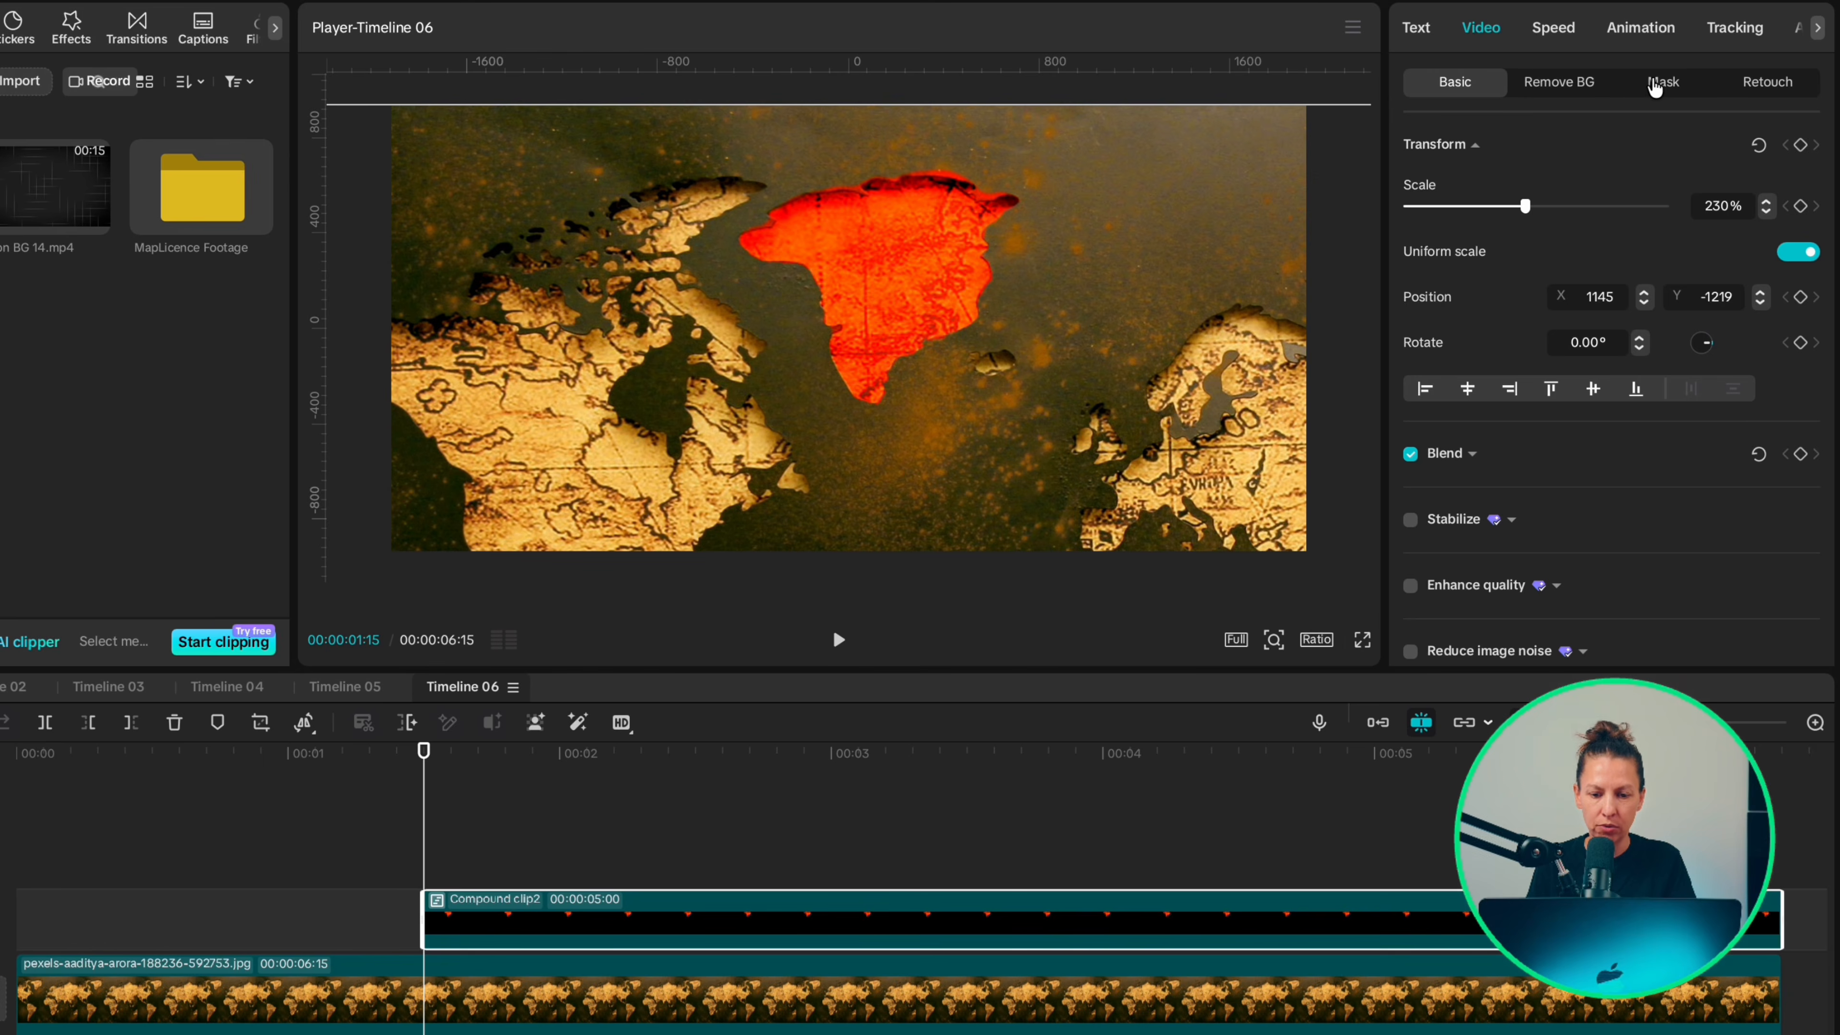
Step: Add a Circle mask over Greenland on the compound clip, with position X -216, Y 322, size 1 by 1 and feather 30
left_click(1665, 82)
left_click(1459, 183)
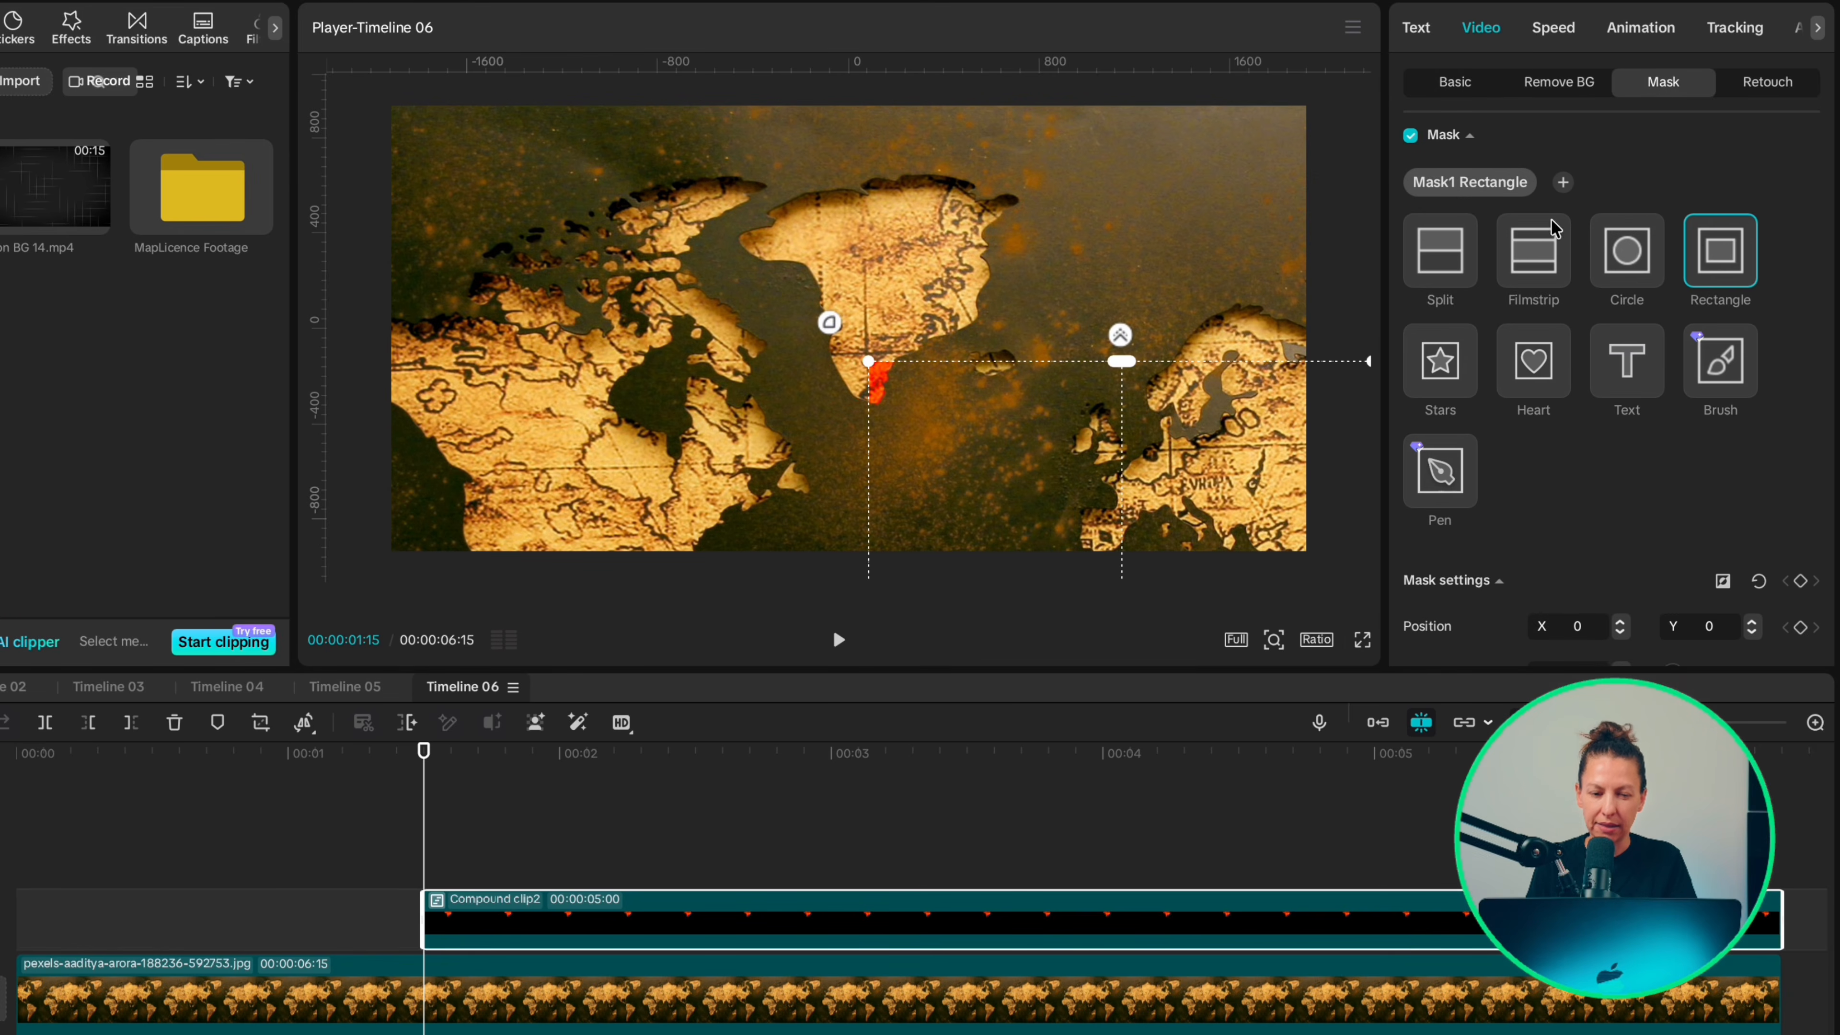
left_click(1636, 252)
left_click_drag(1145, 454, 902, 184)
left_click_drag(1131, 89, 1050, 176)
left_click_drag(909, 307, 914, 227)
left_click_drag(1052, 439, 886, 268)
scroll(1435, 479, "down", 5)
left_click_drag(1409, 479, 1466, 484)
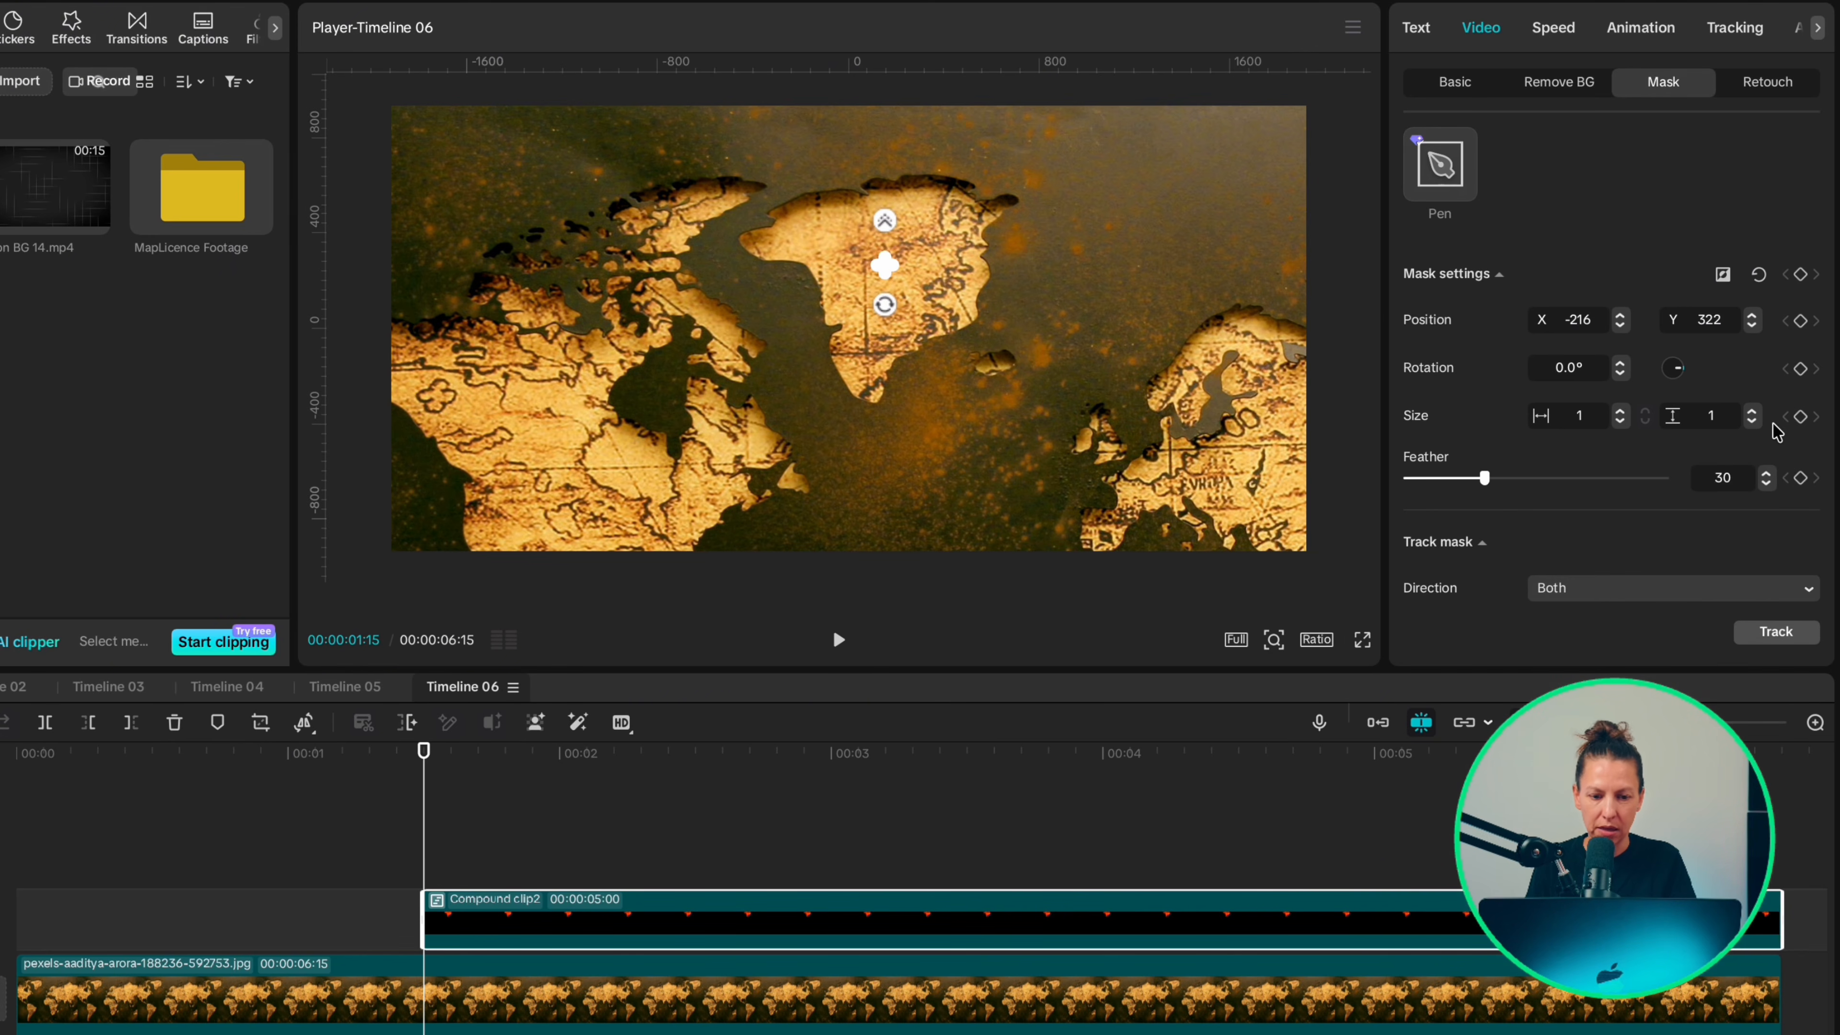
Step: Keyframe the circle mask's size and feather on the compound clip at 1:15
left_click(1799, 417)
left_click(1801, 479)
left_click(423, 822)
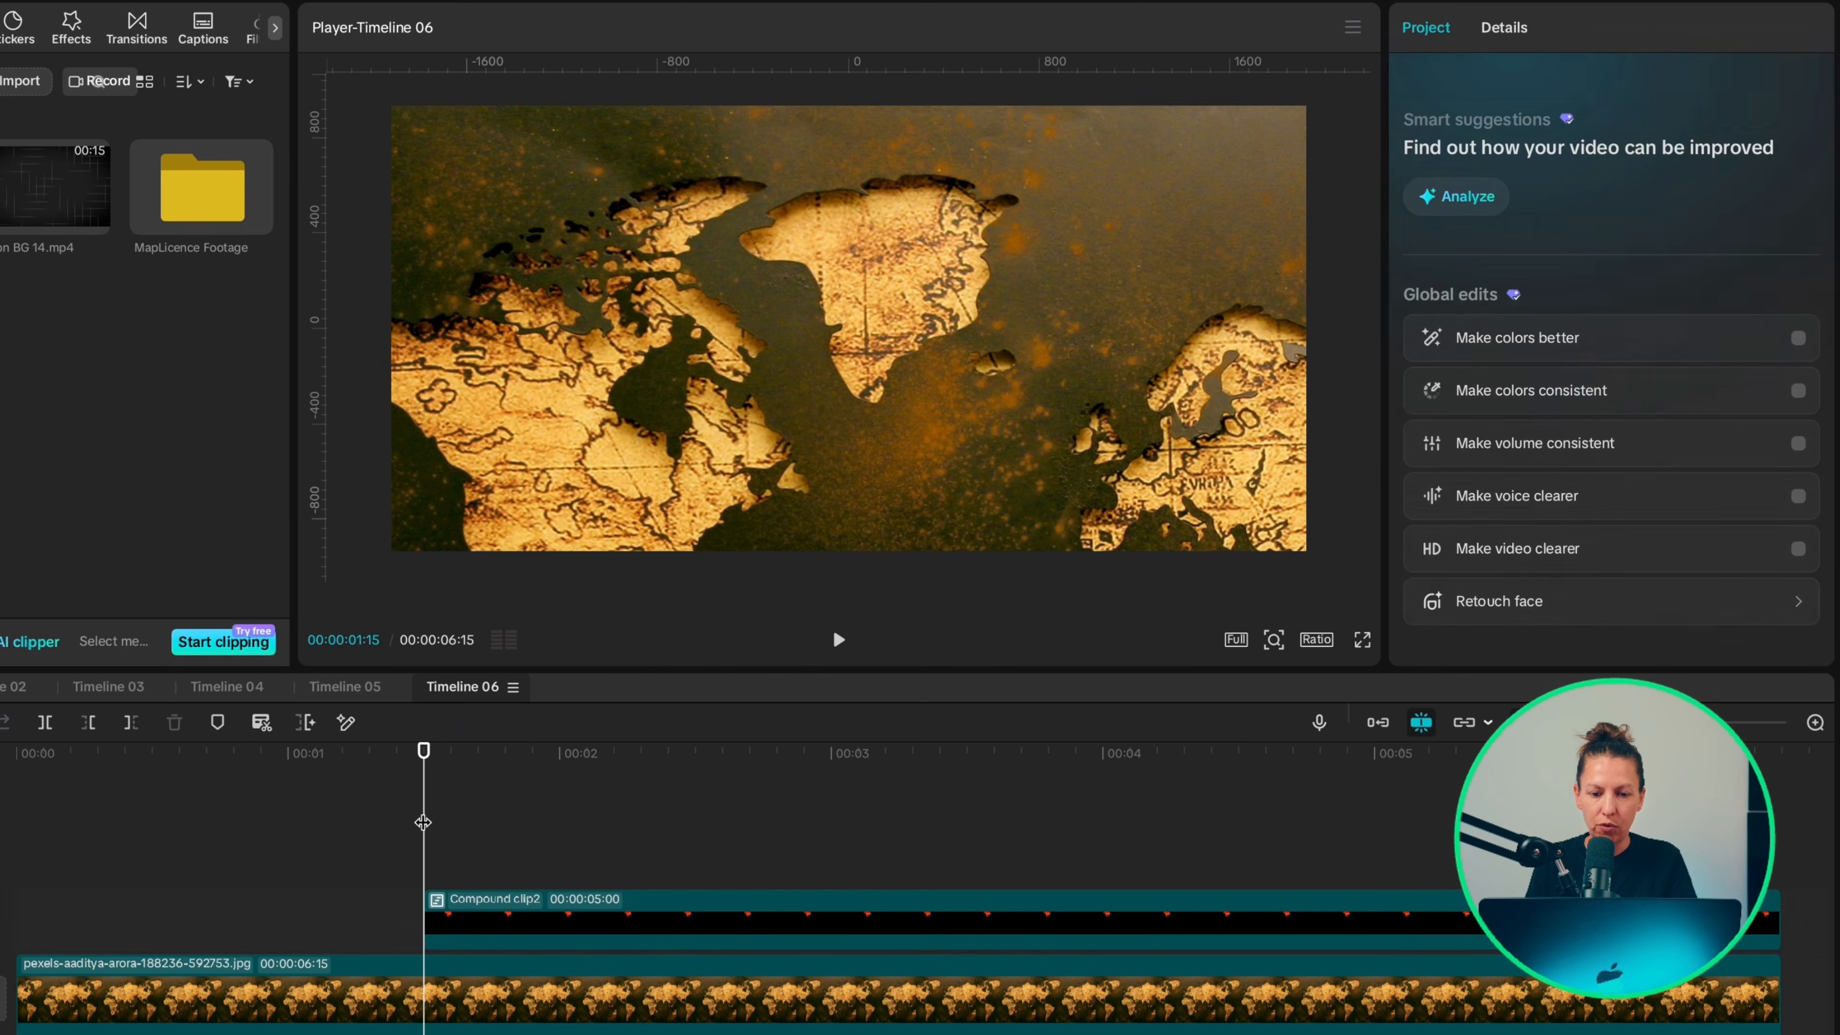
Step: At 2:20, enlarge the circle mask to about 487 by 543 so it covers all of Greenland, and set its feather to 0
key("Right")
key("Right")
key("Right")
key("Right")
key("Right")
key("Right")
key("Right")
key("Right")
key("Right")
key("Right")
key("Right")
key("Right")
key("Right")
key("Right")
key("Right")
key("Right")
key("Right")
key("Right")
key("Right")
key("Right")
key("Right")
key("Right")
key("Right")
key("Right")
key("Right")
key("Right")
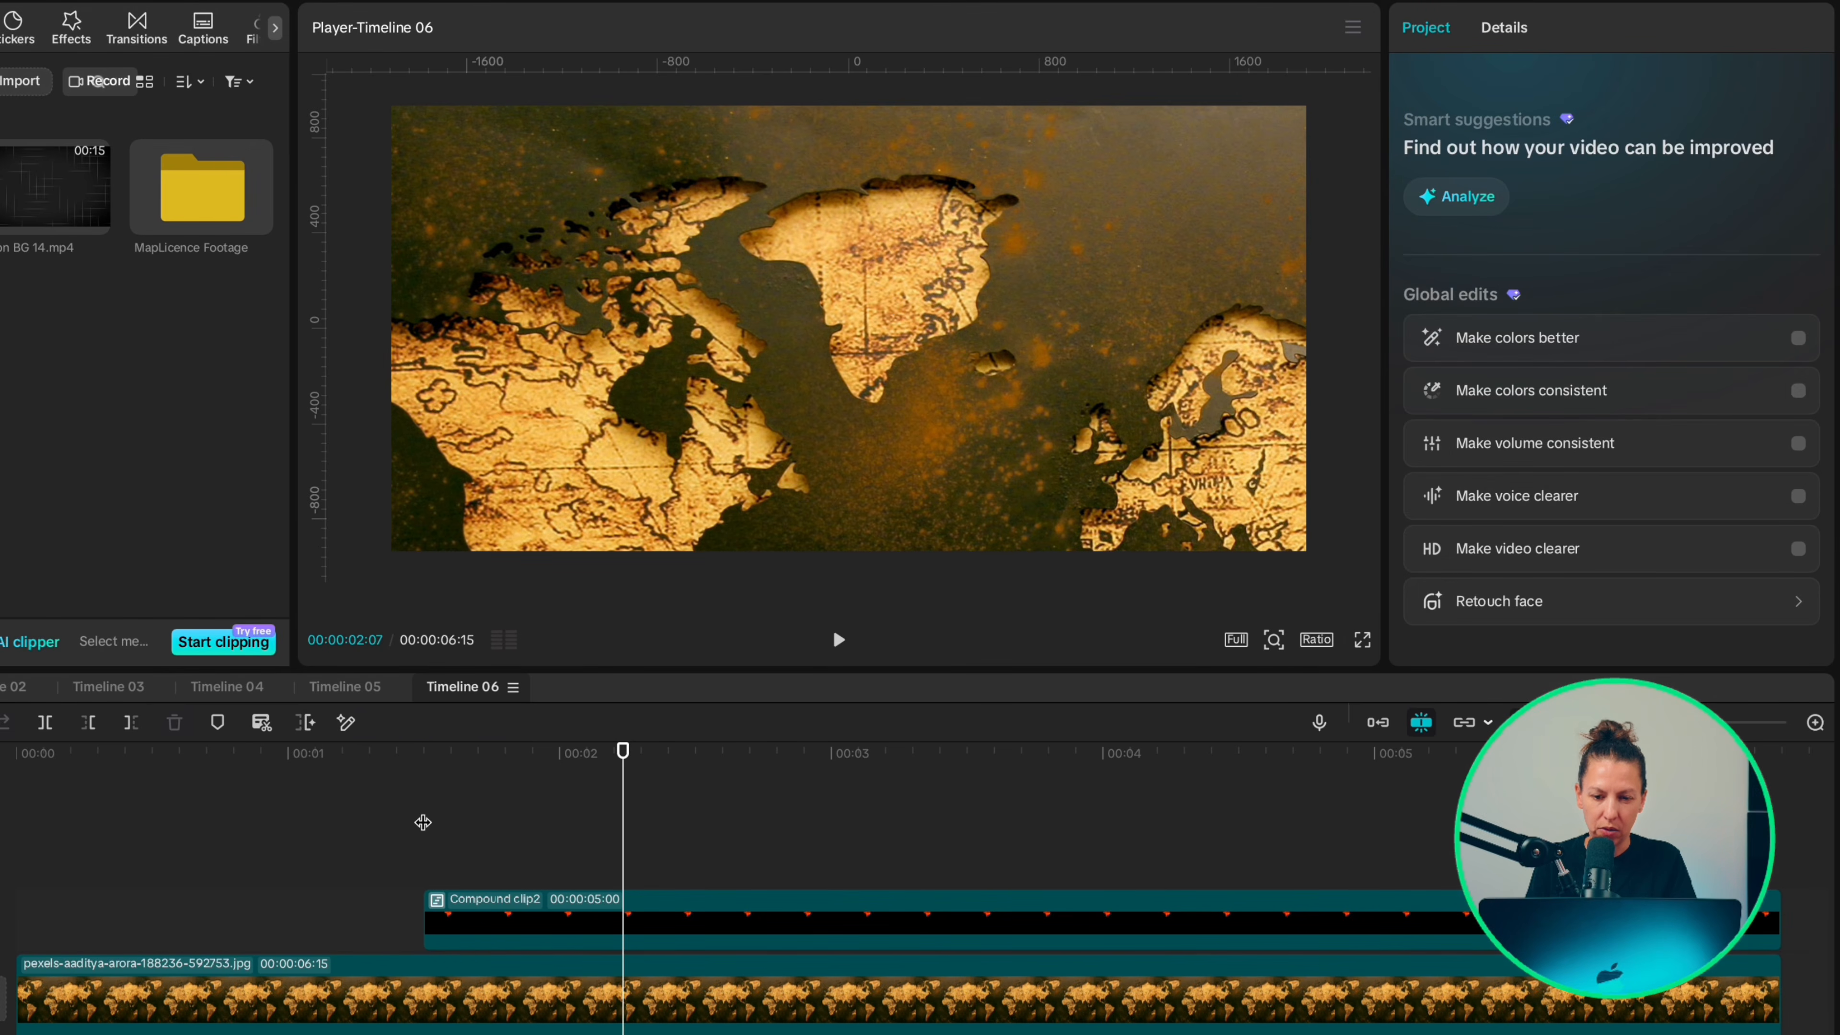
key("Right")
key("Right")
key("Right")
key("Right")
key("Right")
key("Right")
key("Right")
key("Right")
left_click(464, 919)
left_click_drag(884, 267, 1149, 560)
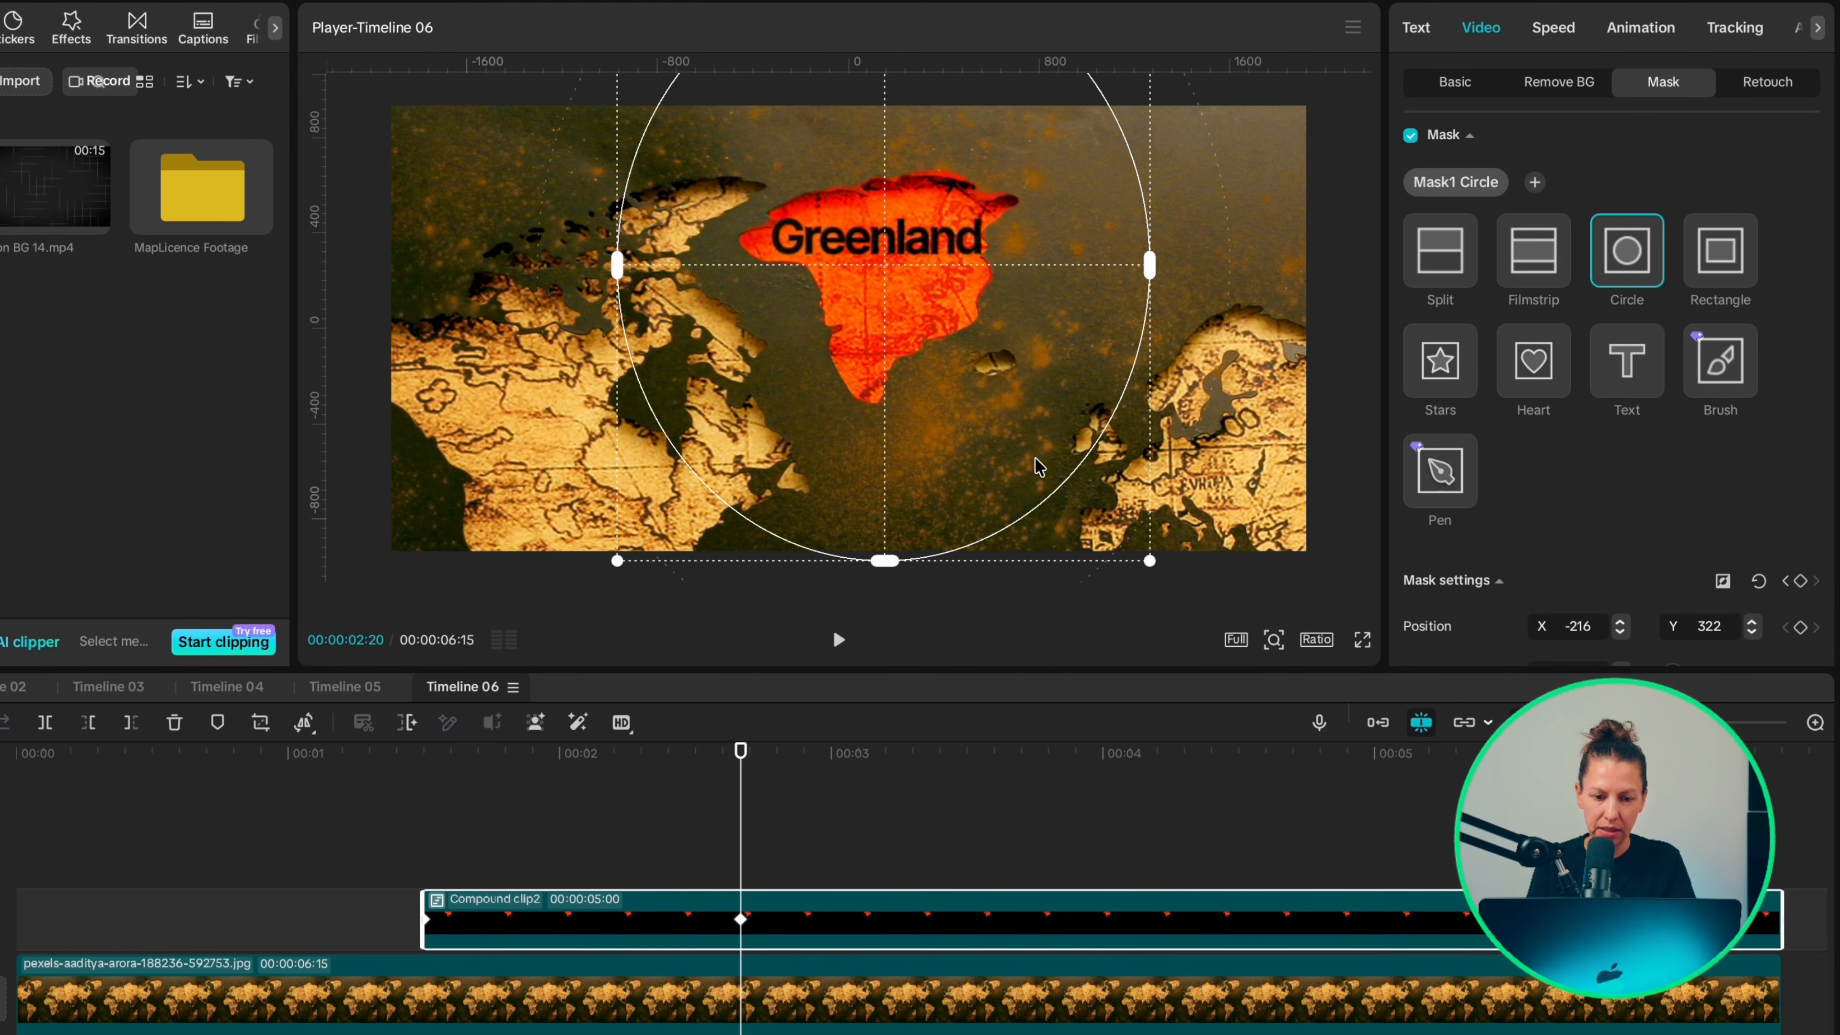
scroll(1484, 558, "down", 3)
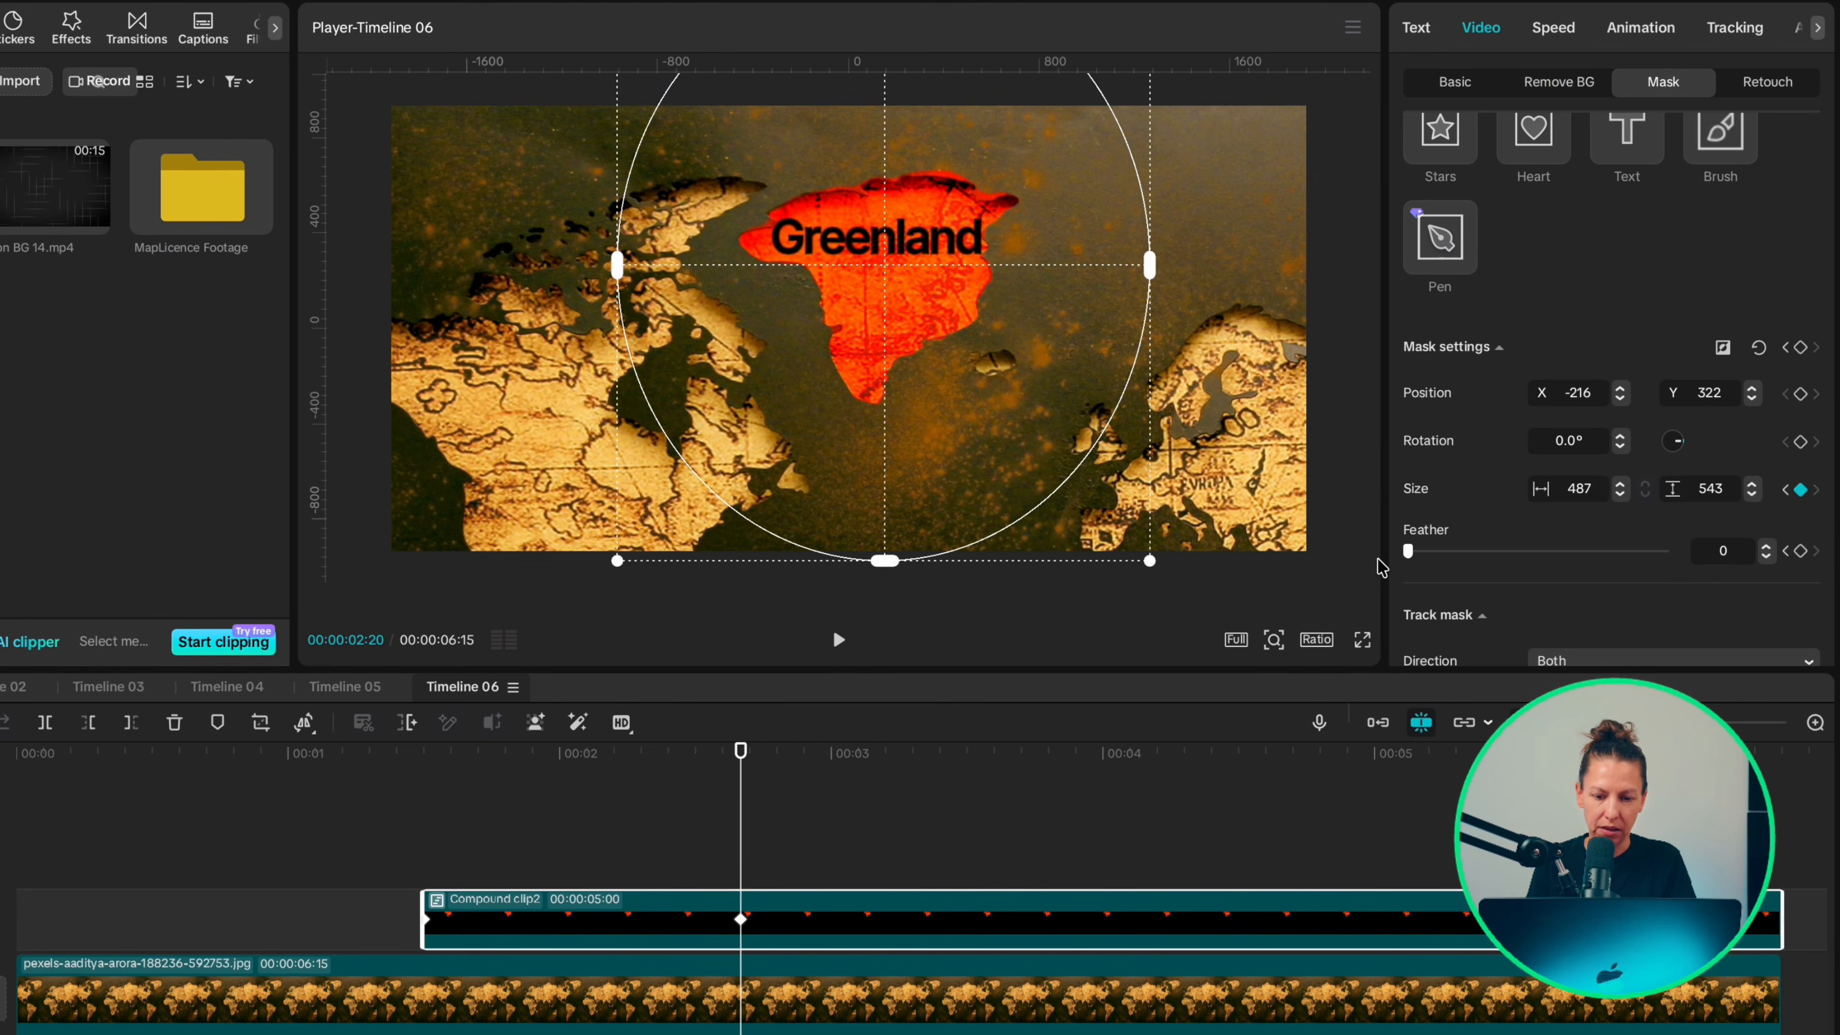
Step: Apply the Ease preset curve to the compound clip's mask keyframe at 2:20
right_click(740, 921)
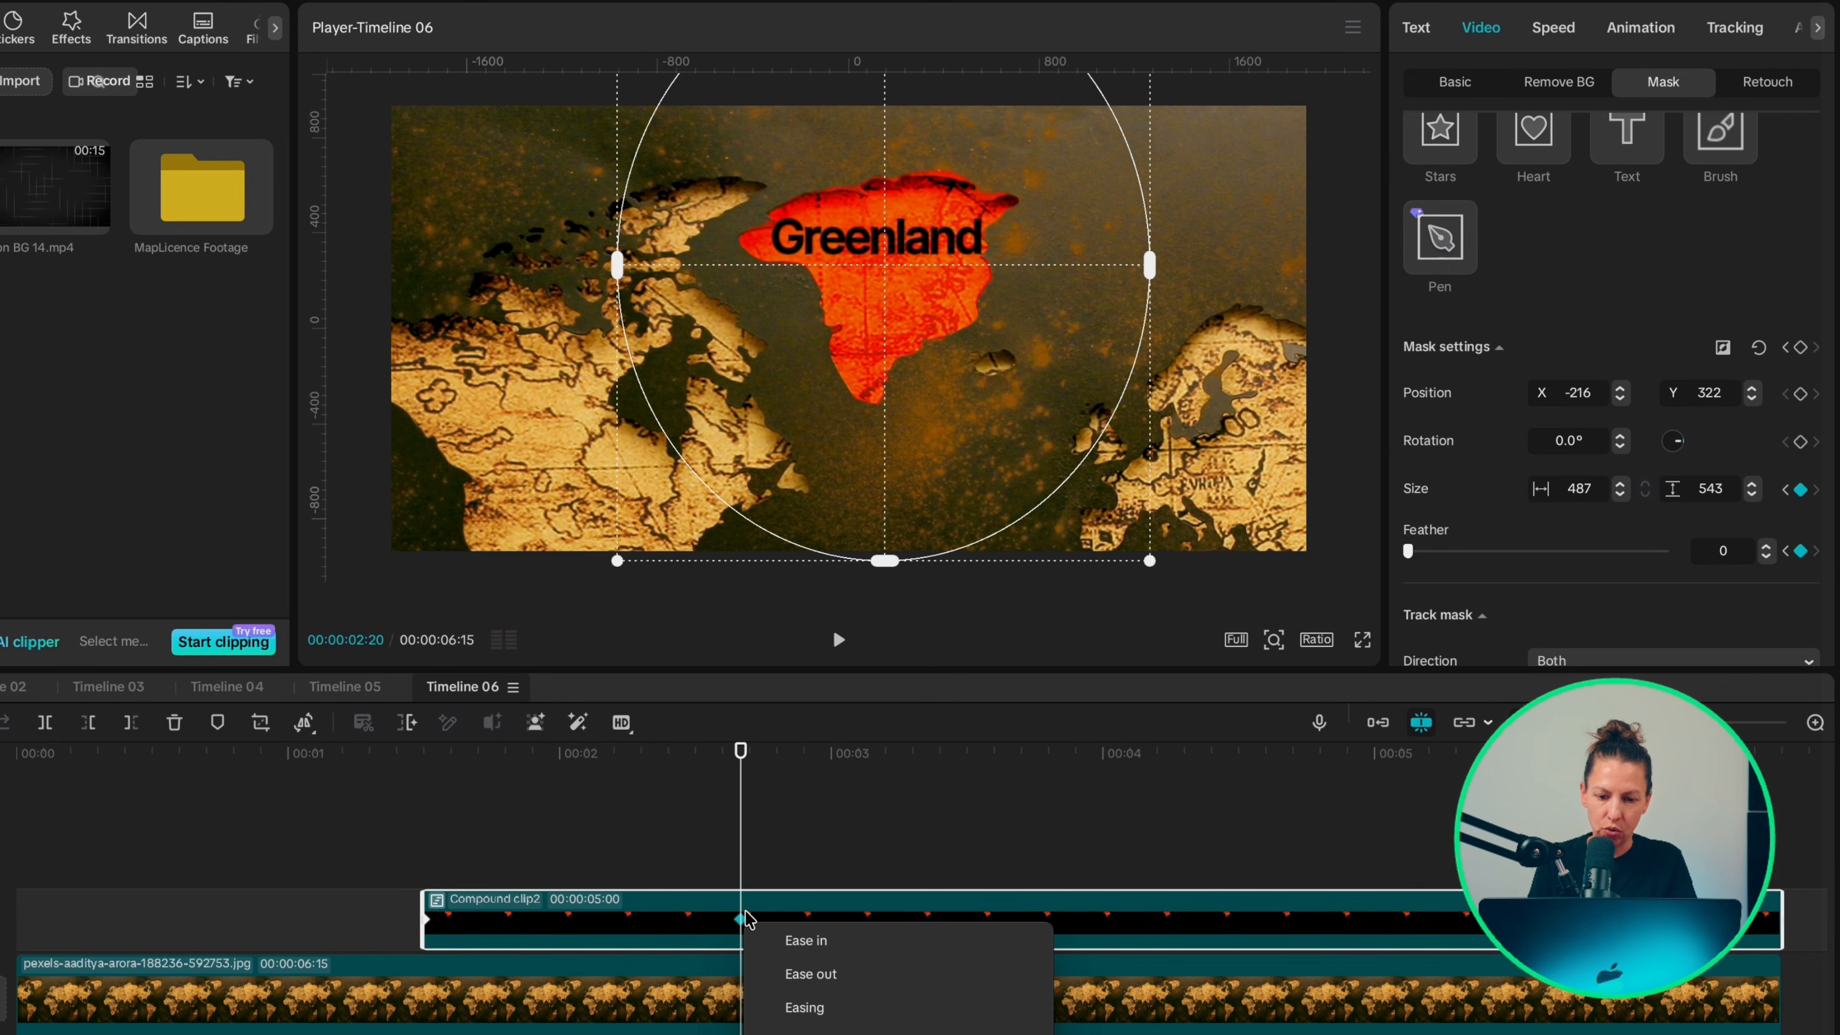
left_click(804, 1008)
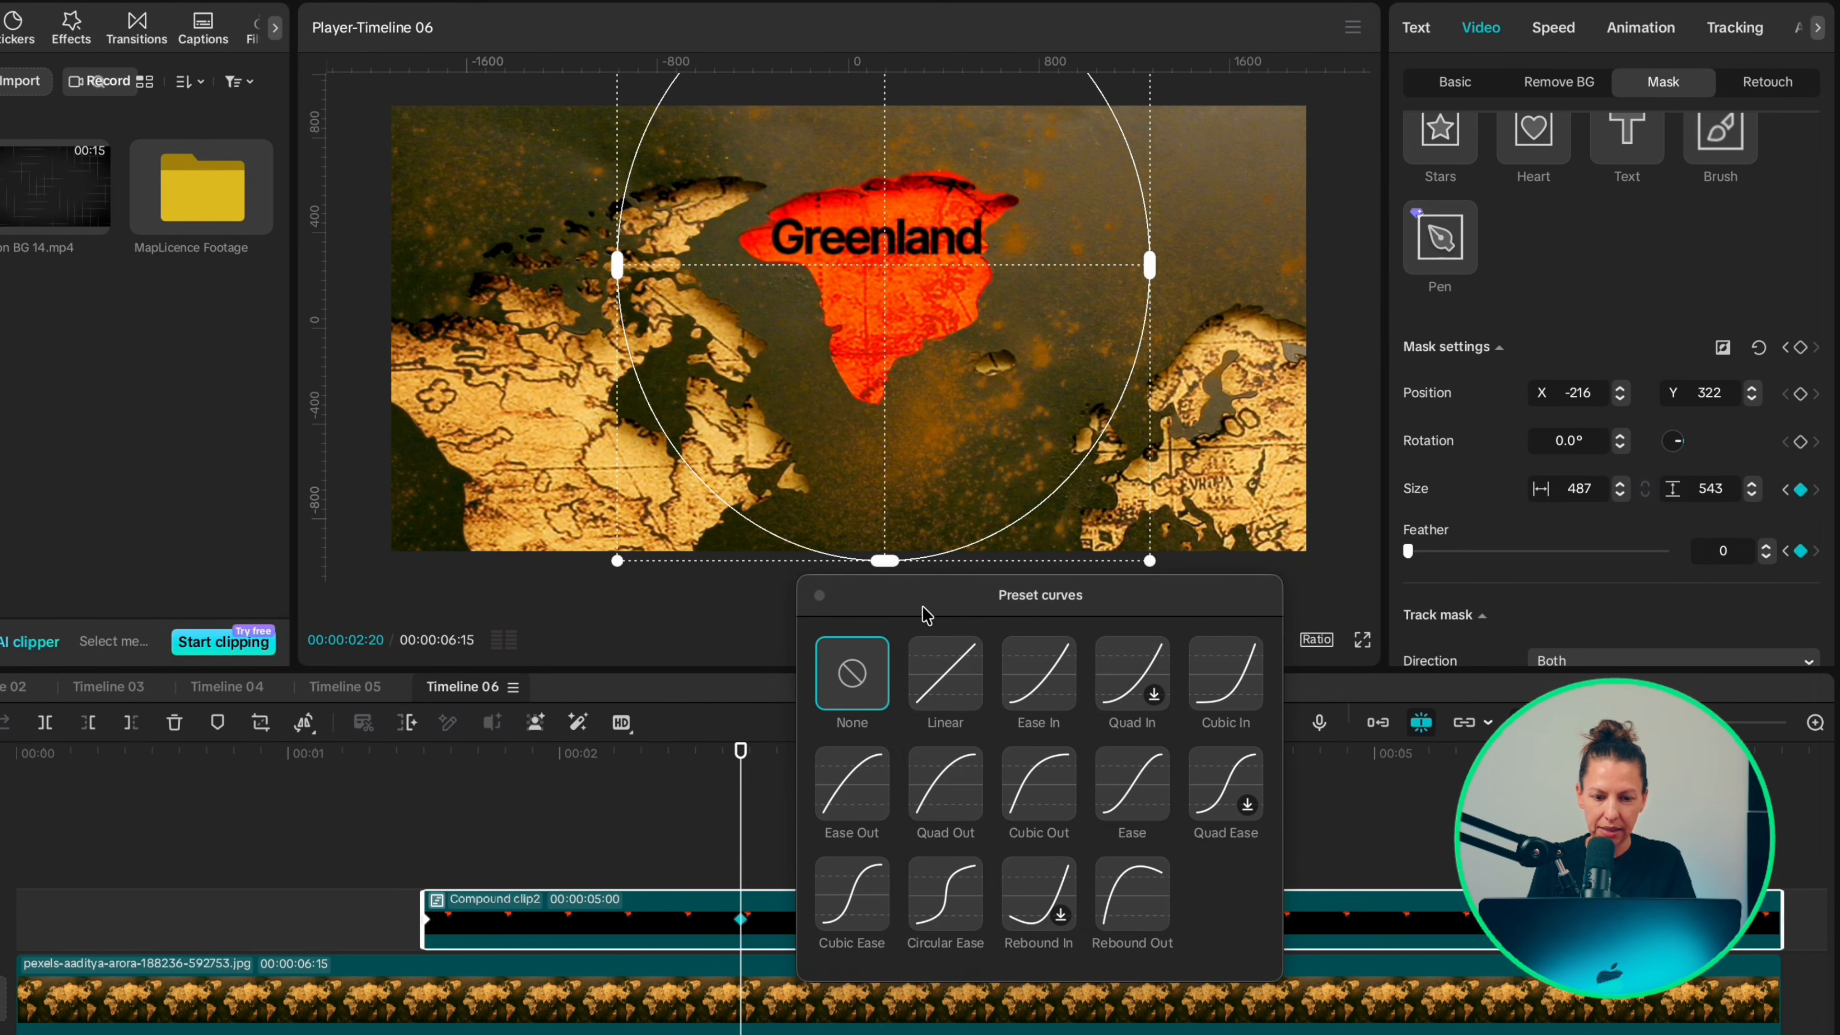
left_click(1126, 789)
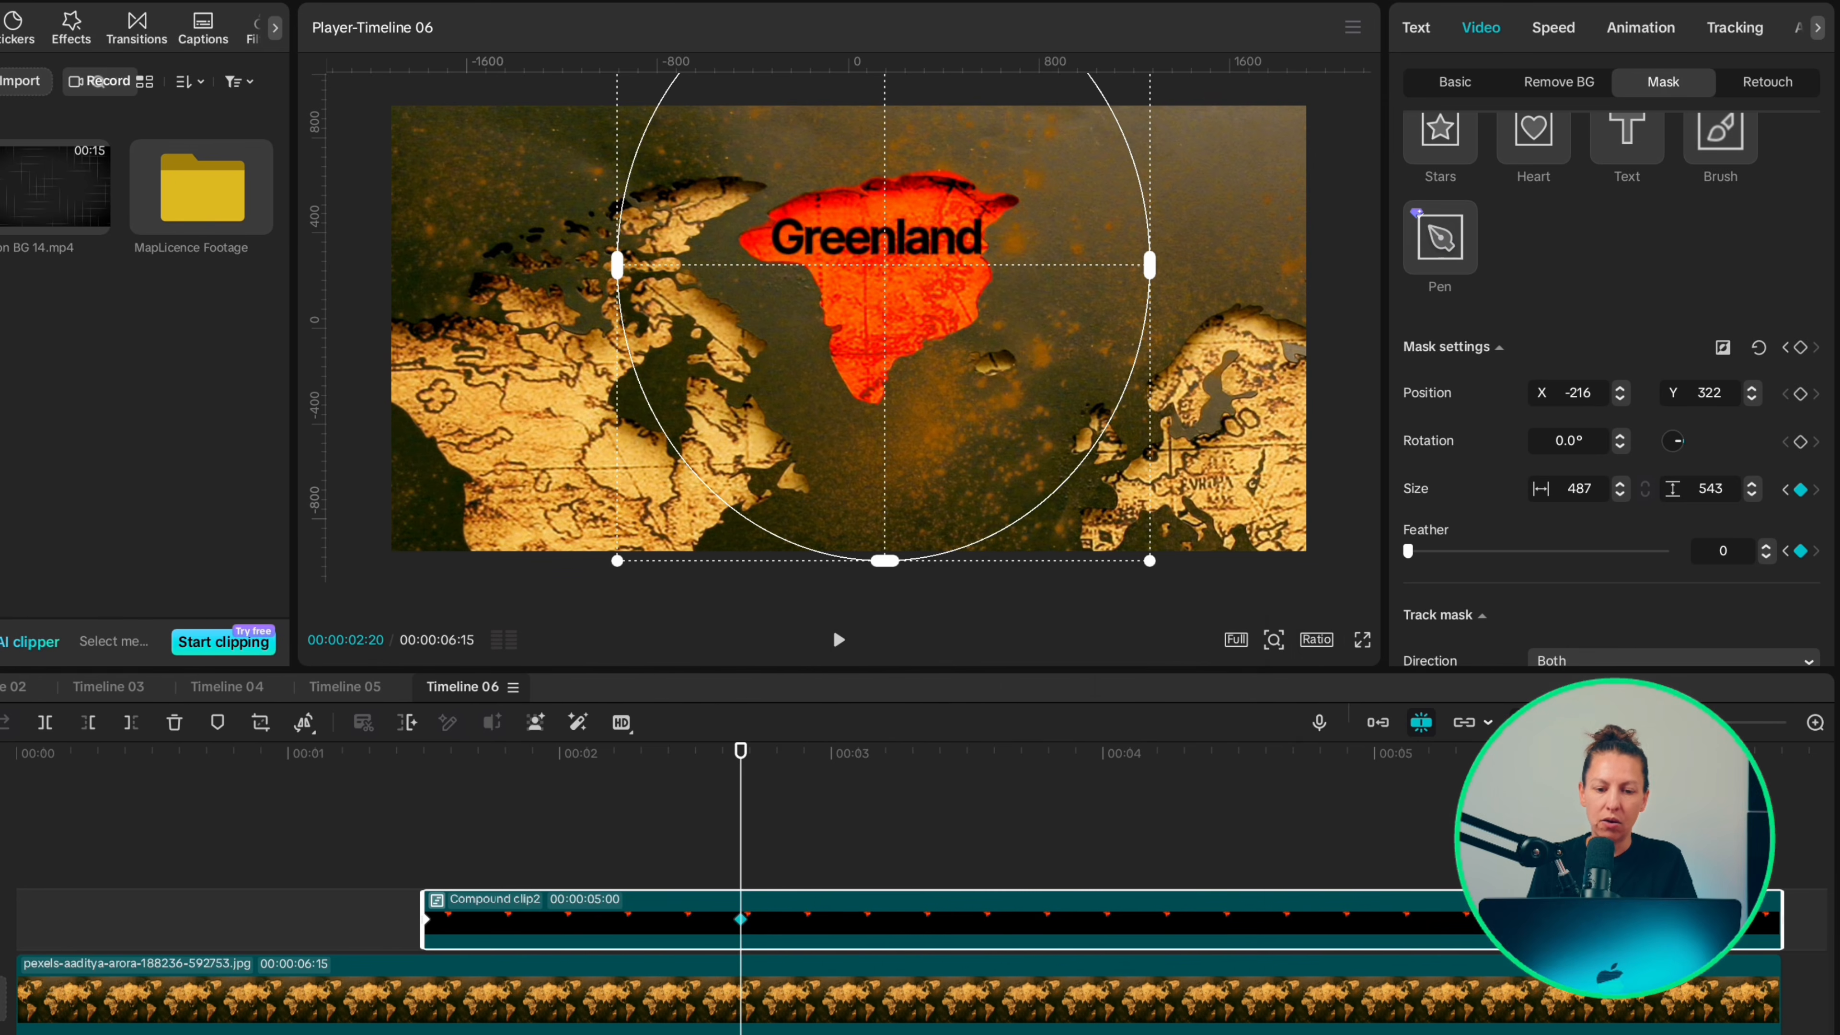
Step: Place the library's black image beneath the compound clip from 1:15, scale it to 116% and lower its opacity to roughly half
left_click(46, 315)
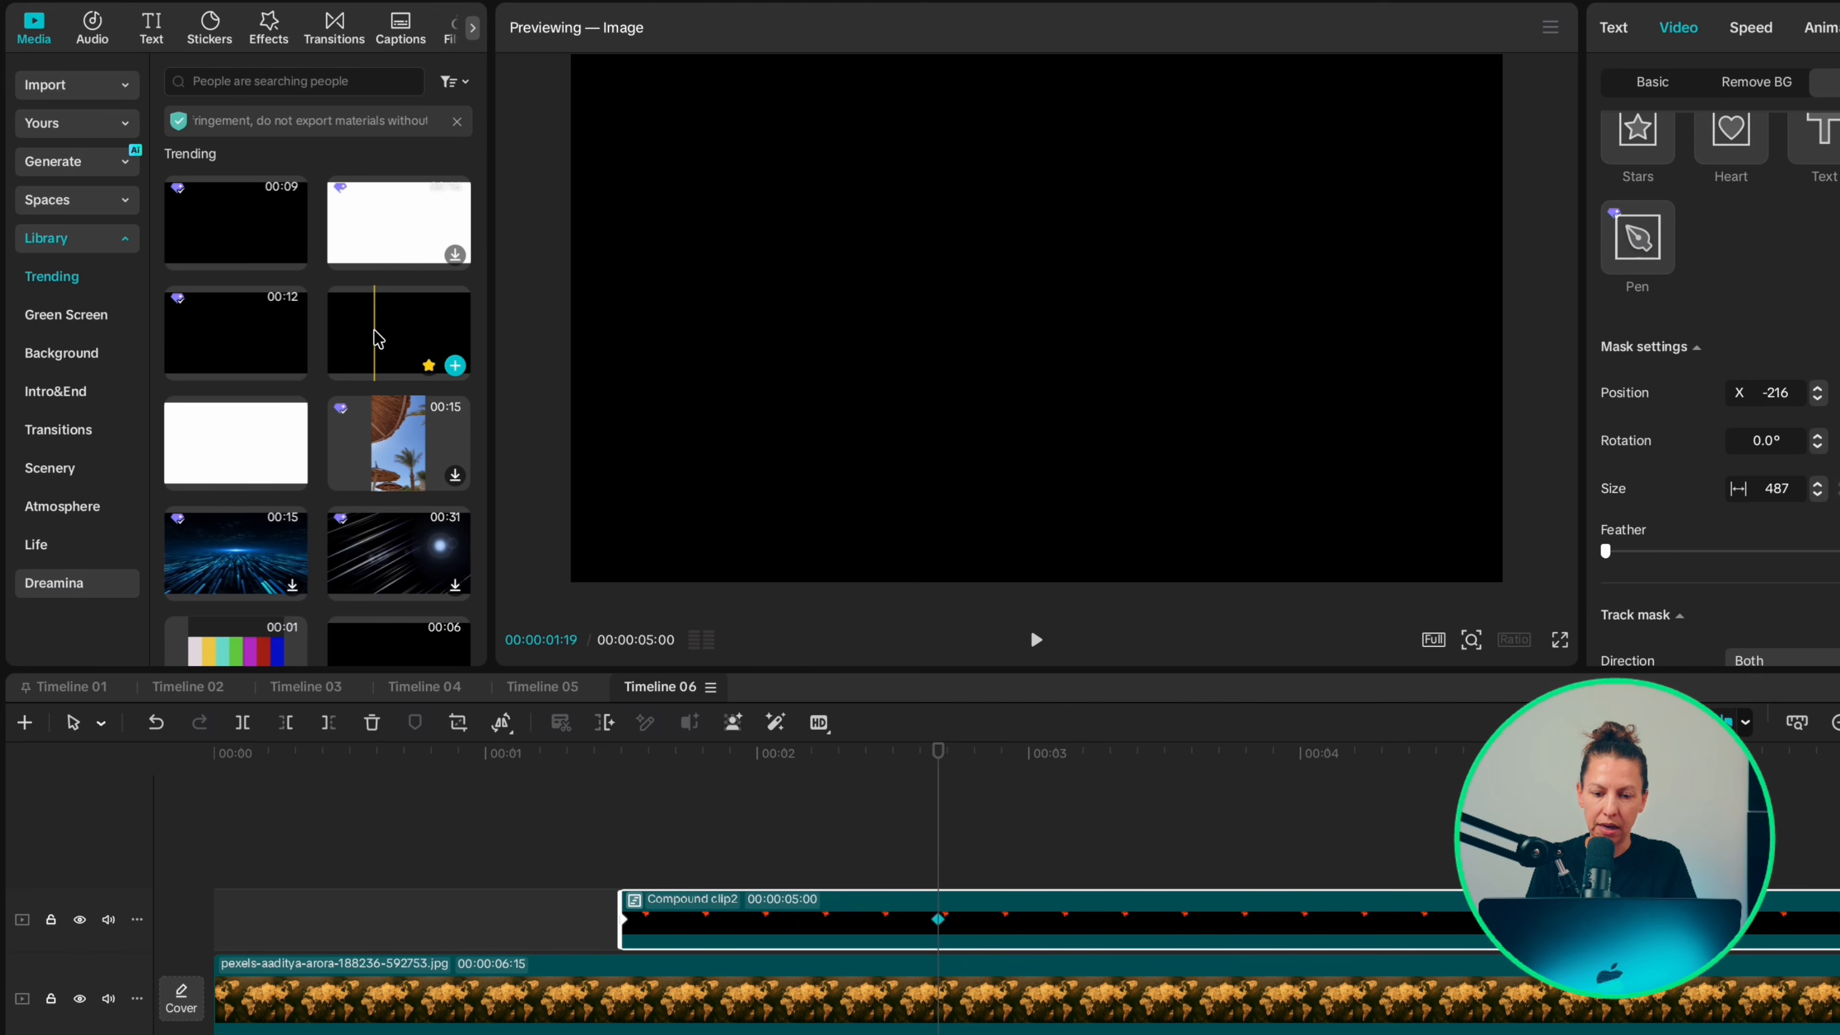
left_click_drag(376, 339, 627, 953)
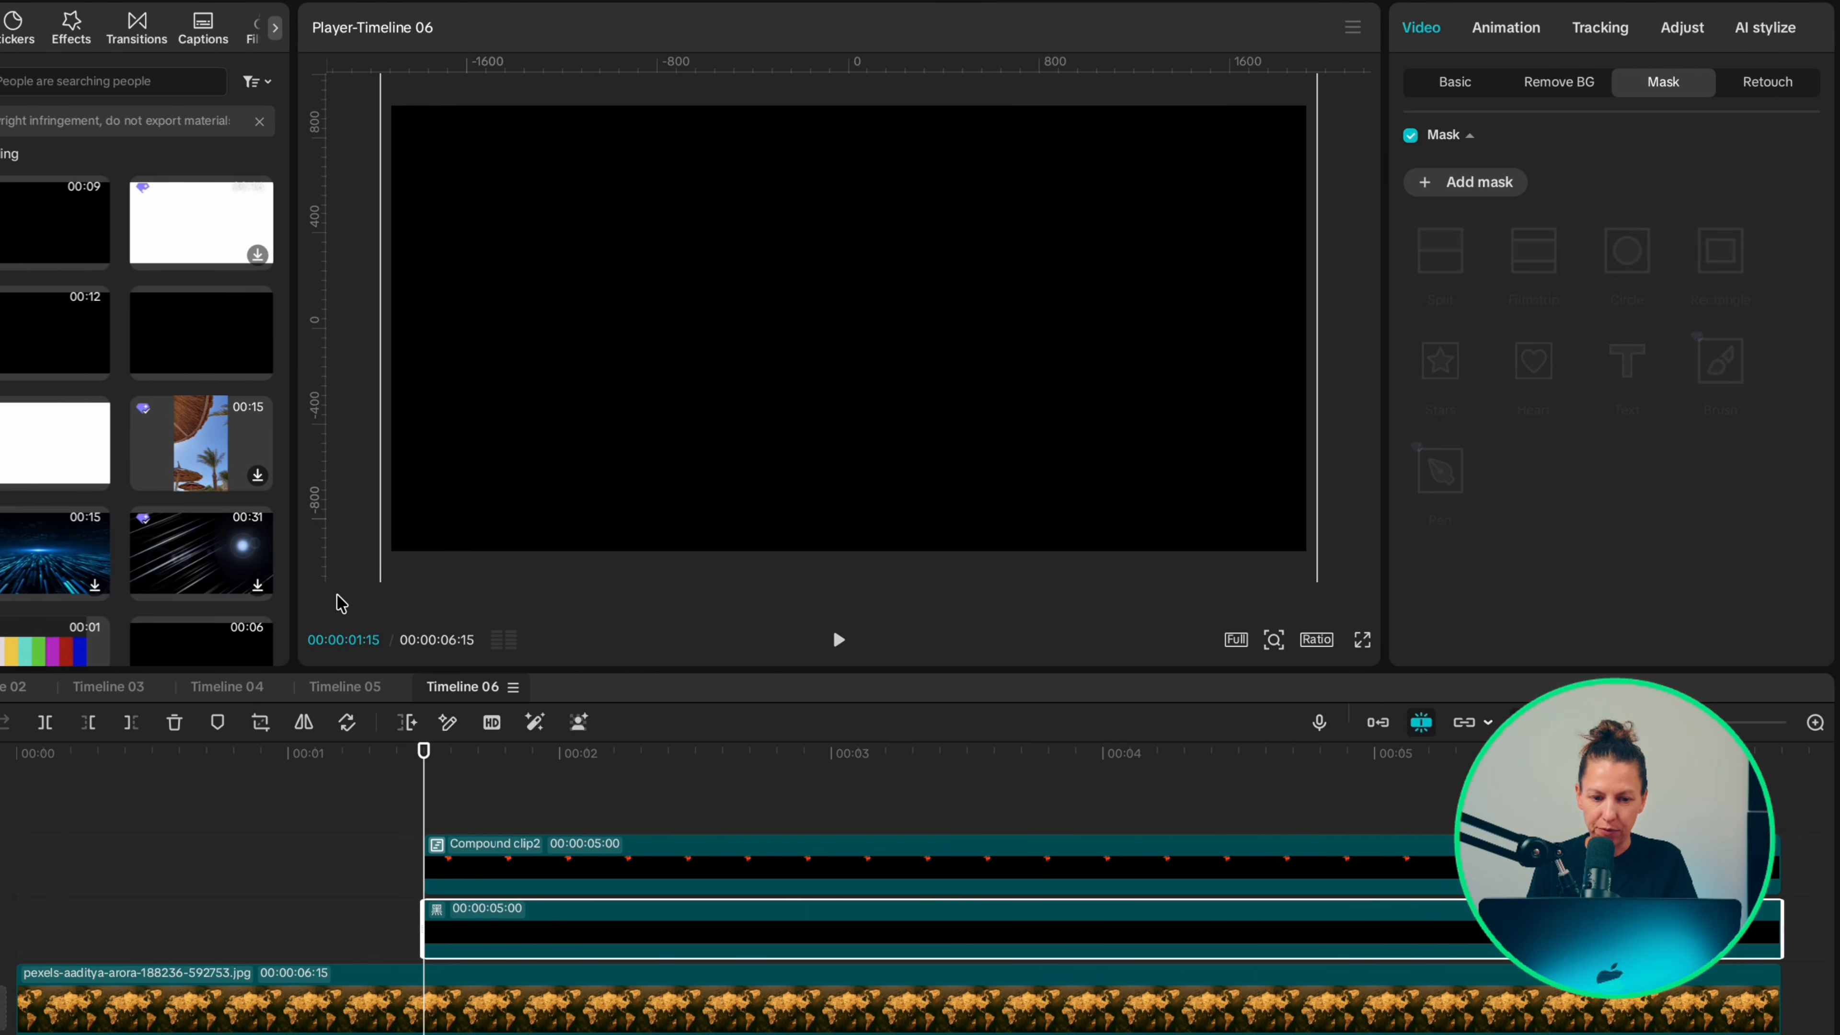
left_click(1469, 457)
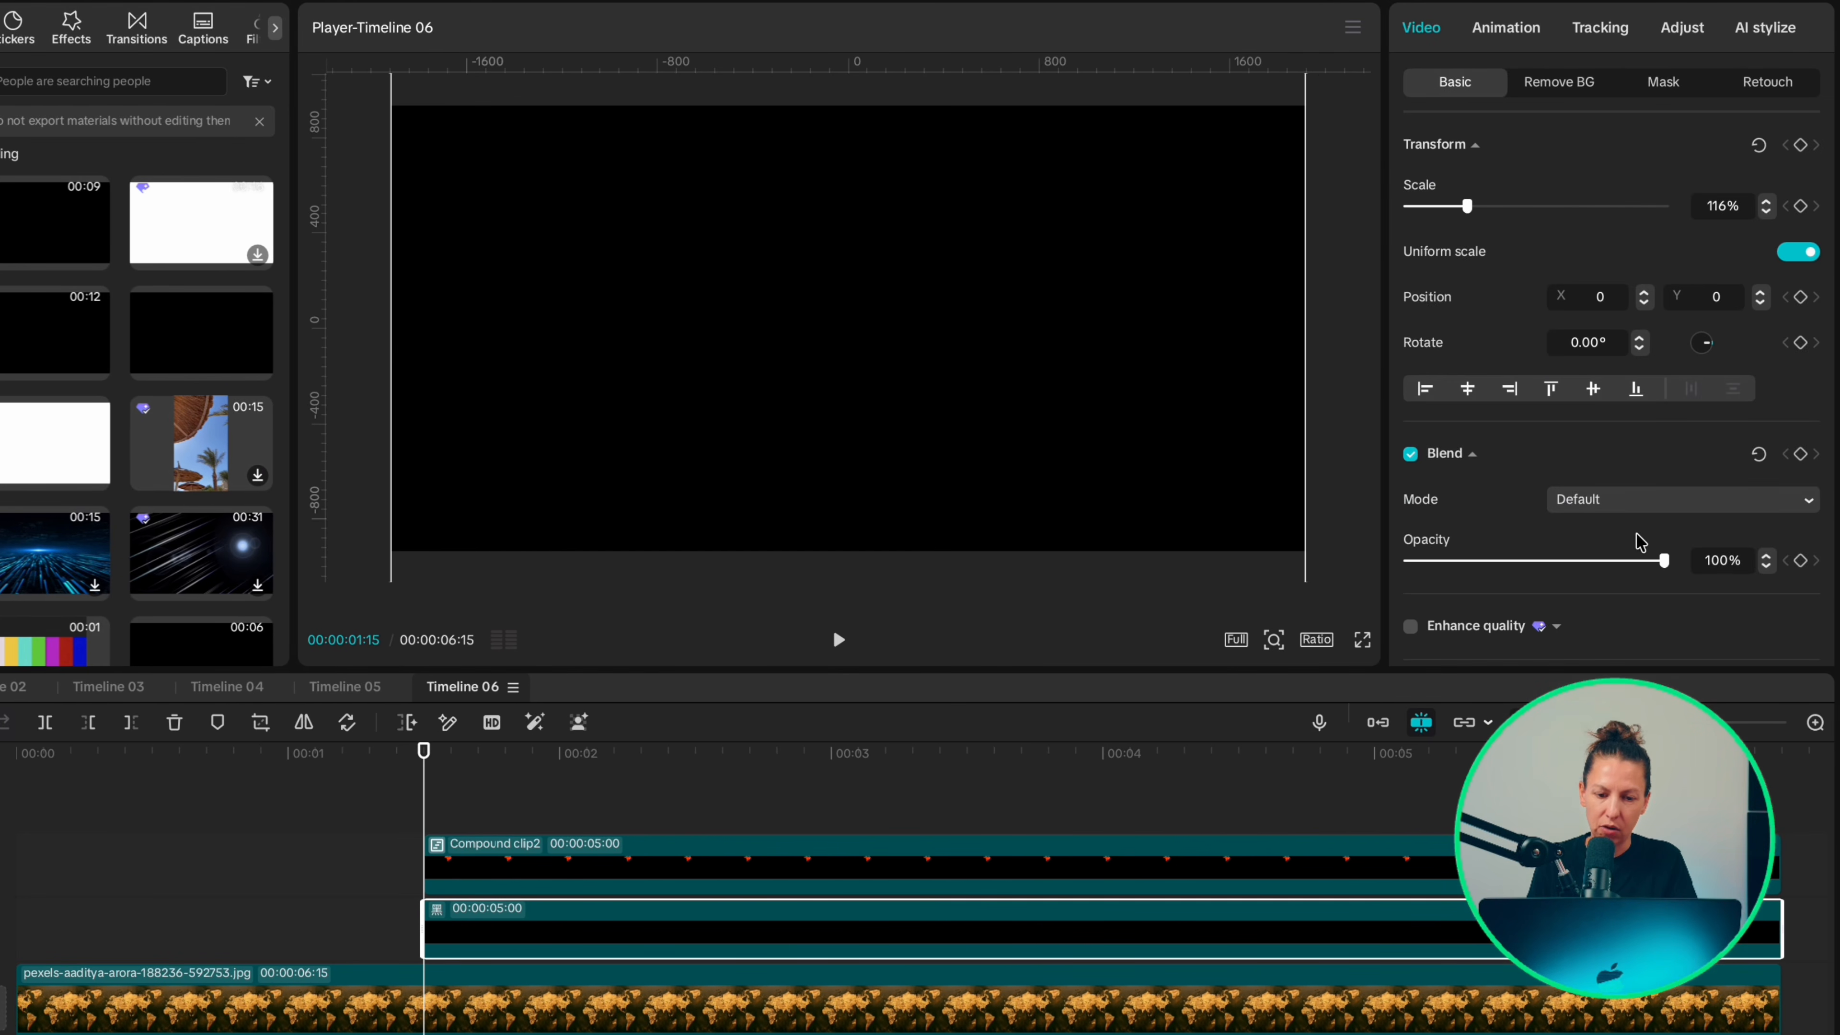
left_click_drag(1666, 565, 1549, 573)
Step: Give the black overlay clip a Fade In animation lasting about 1.5 s
left_click(1506, 27)
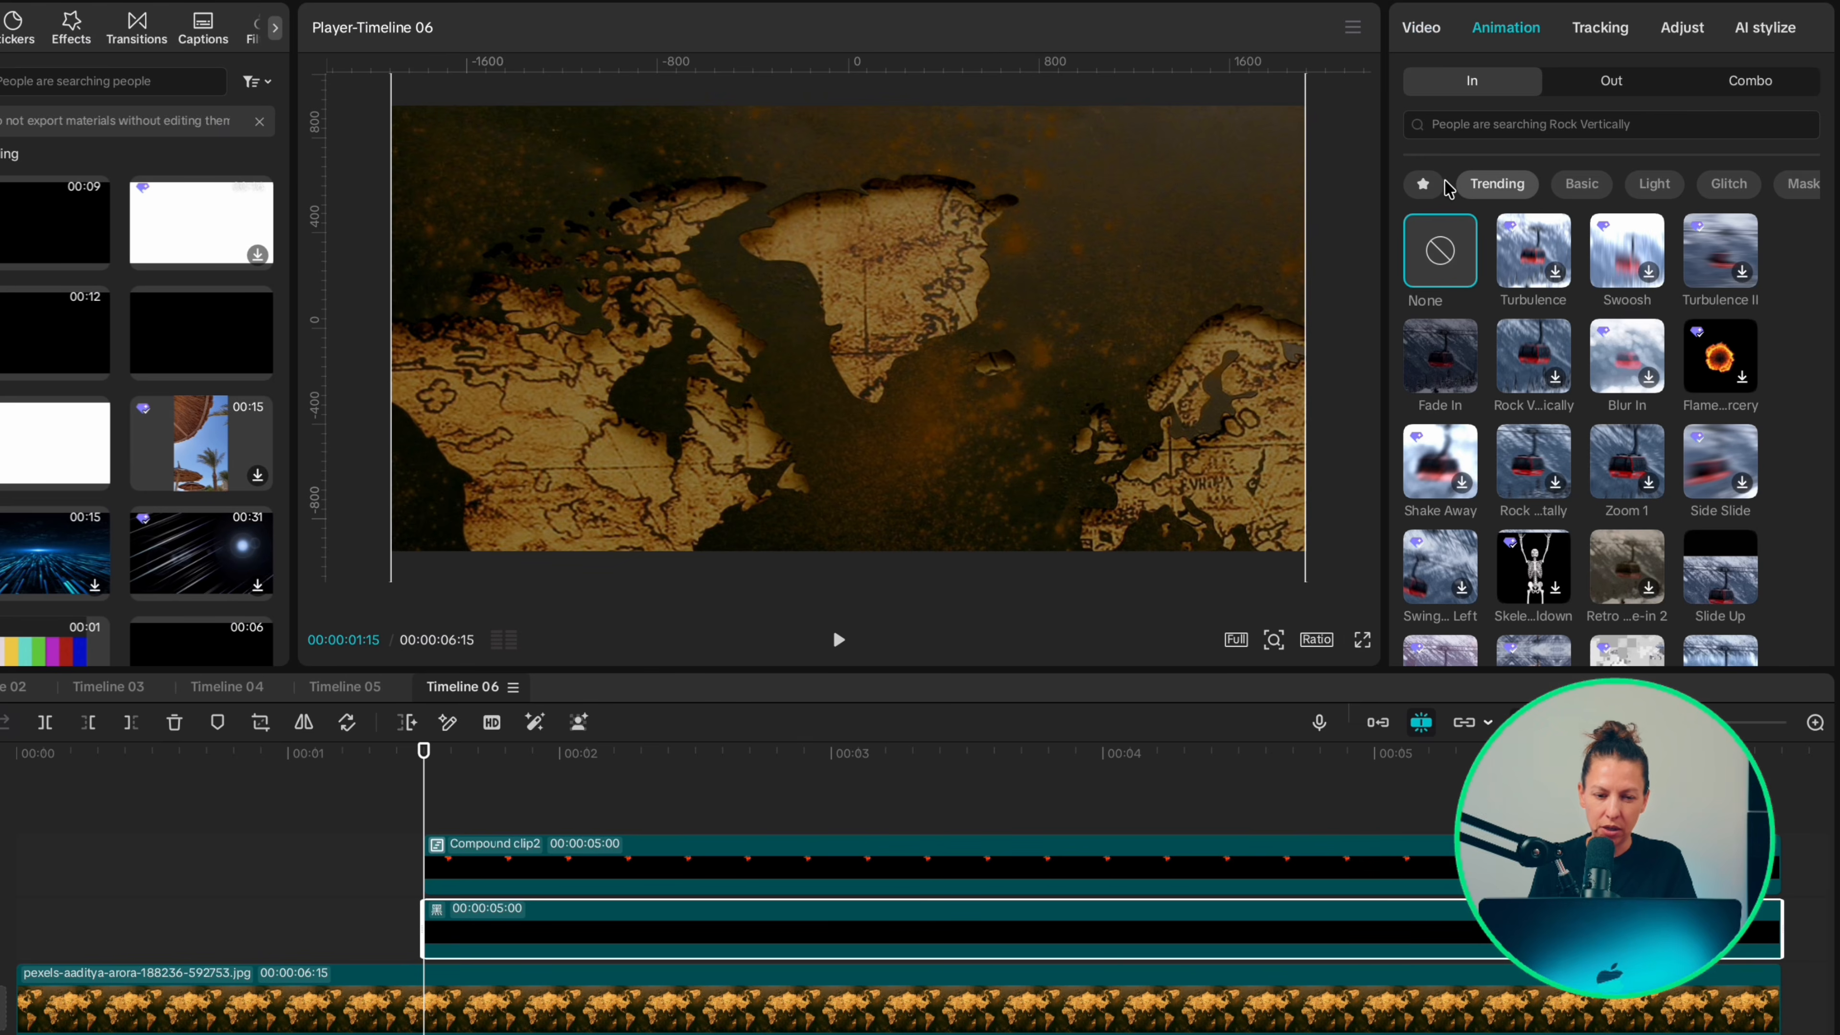
left_click(1438, 366)
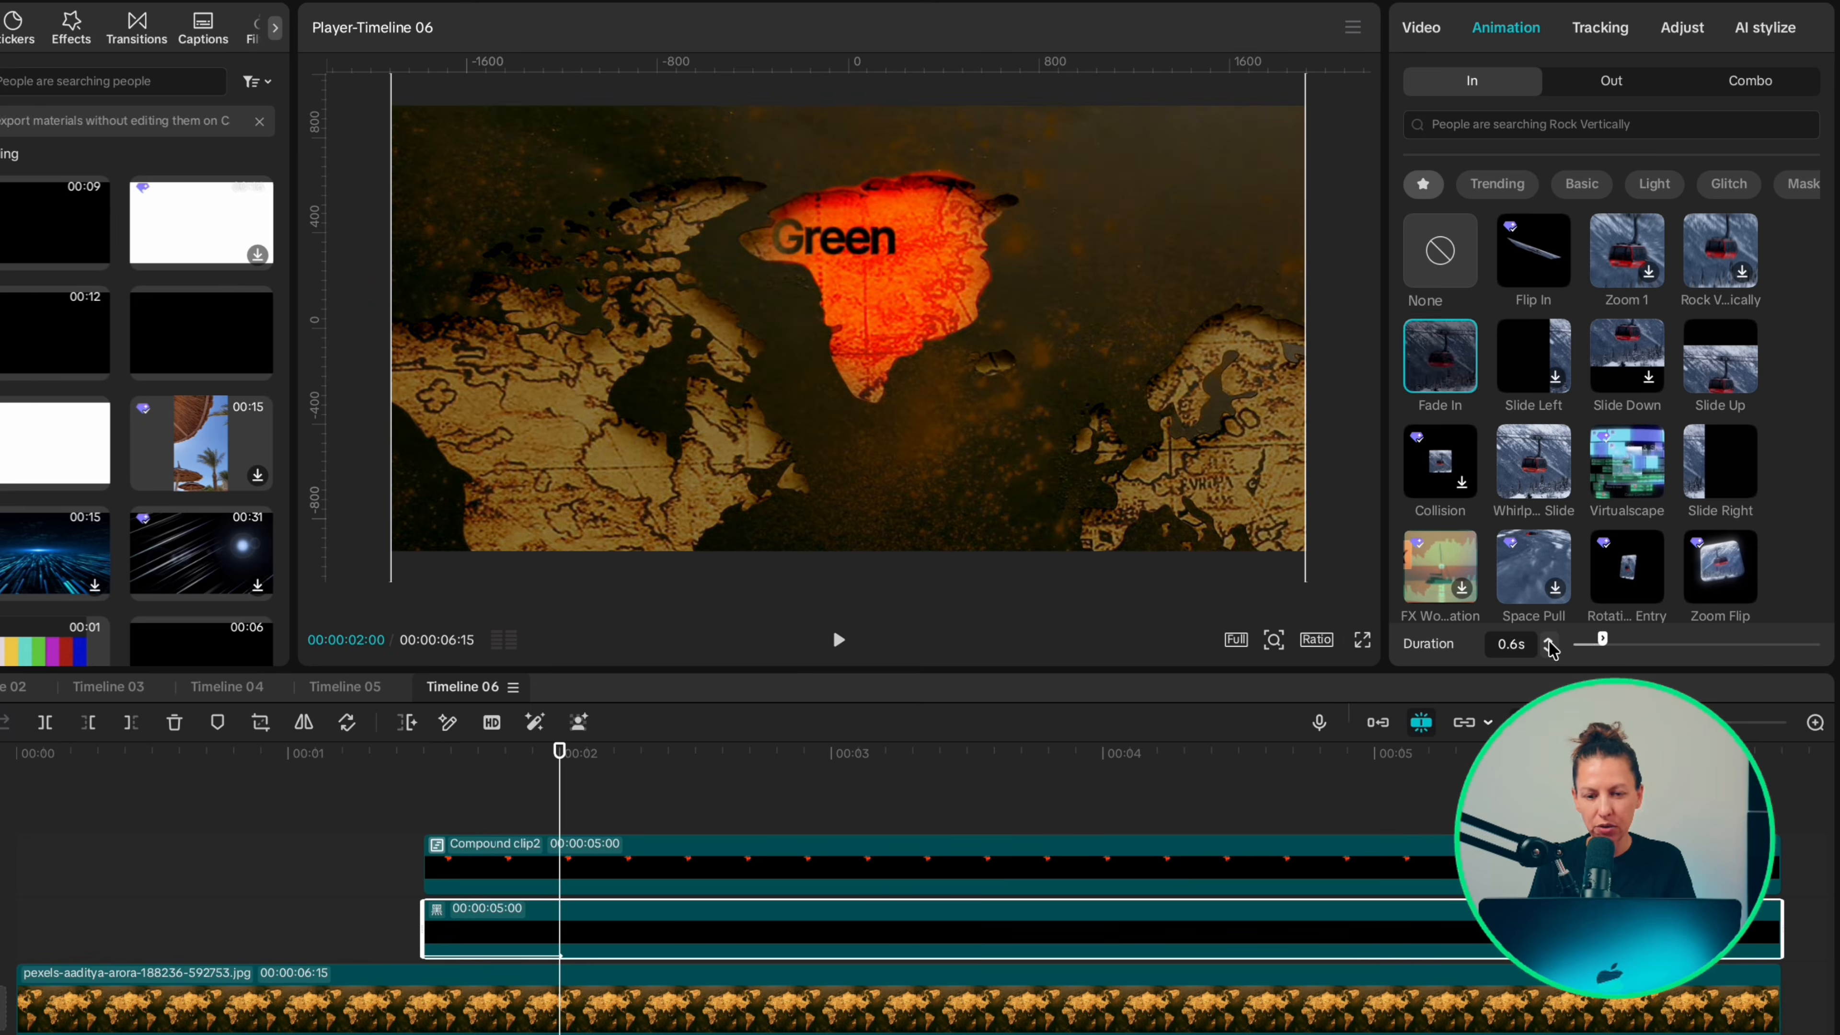
left_click(1550, 641)
left_click(1550, 642)
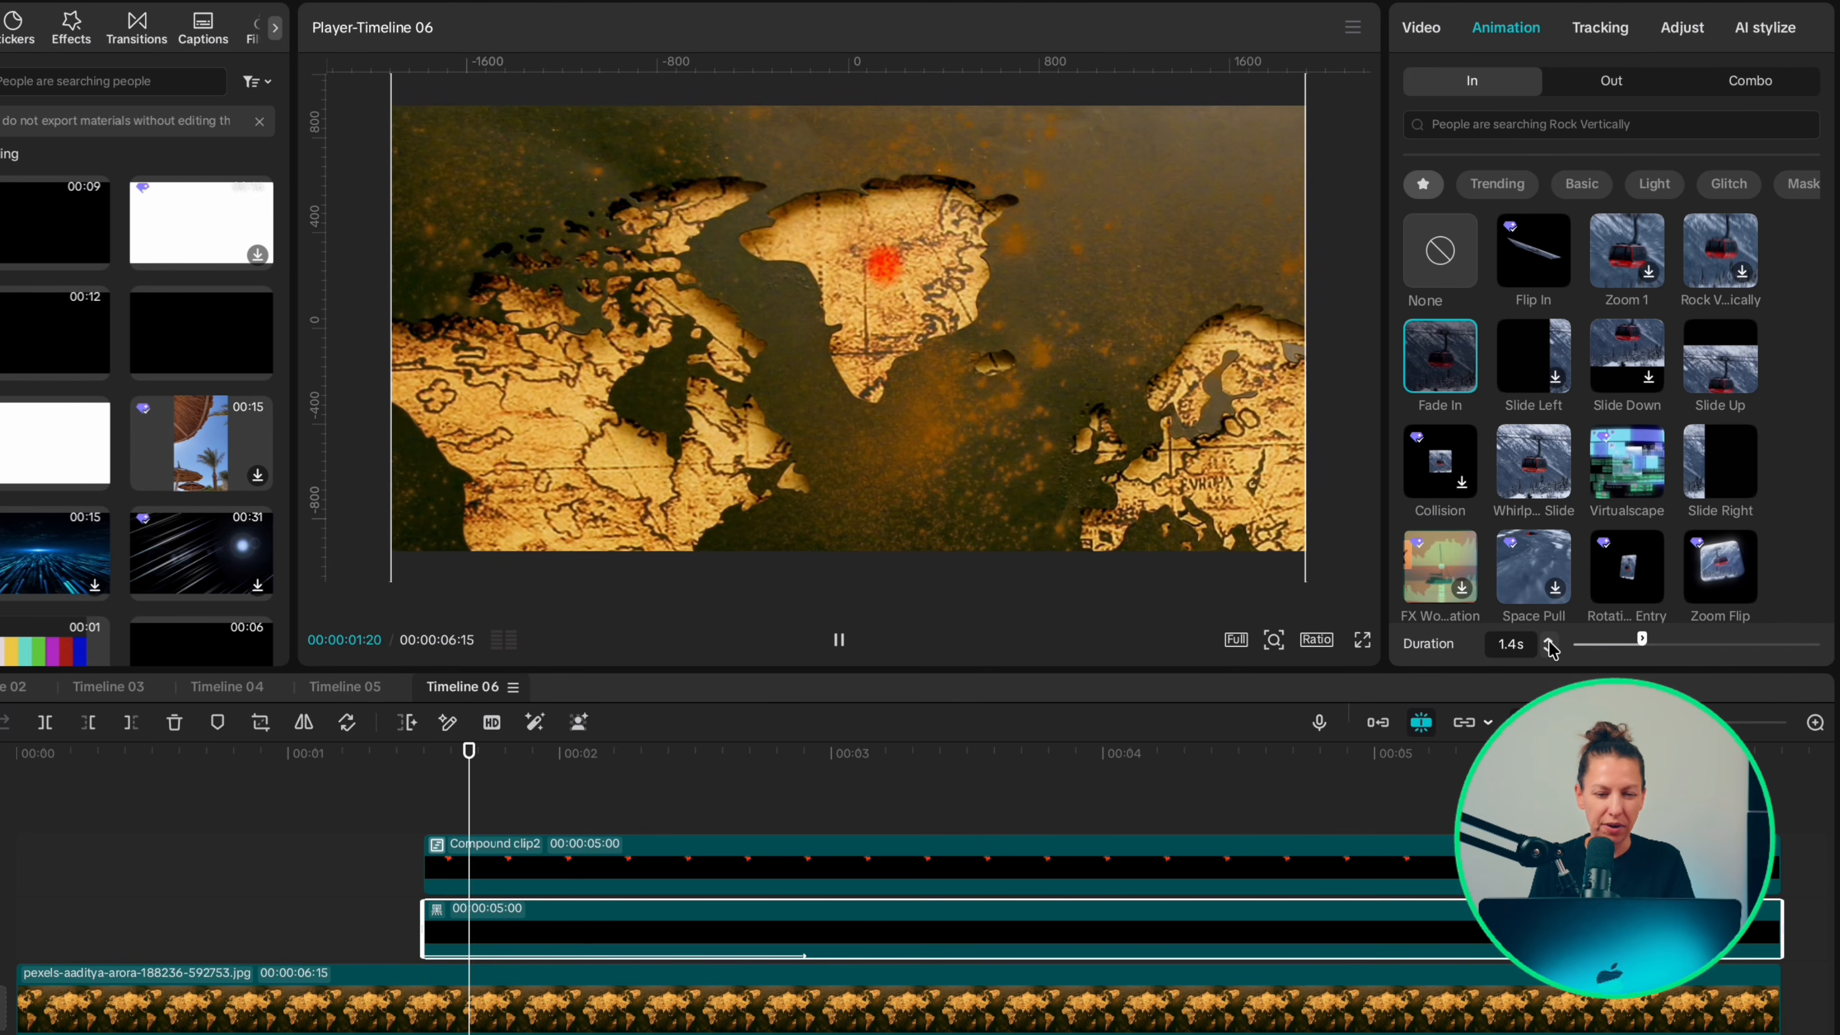
left_click(1550, 642)
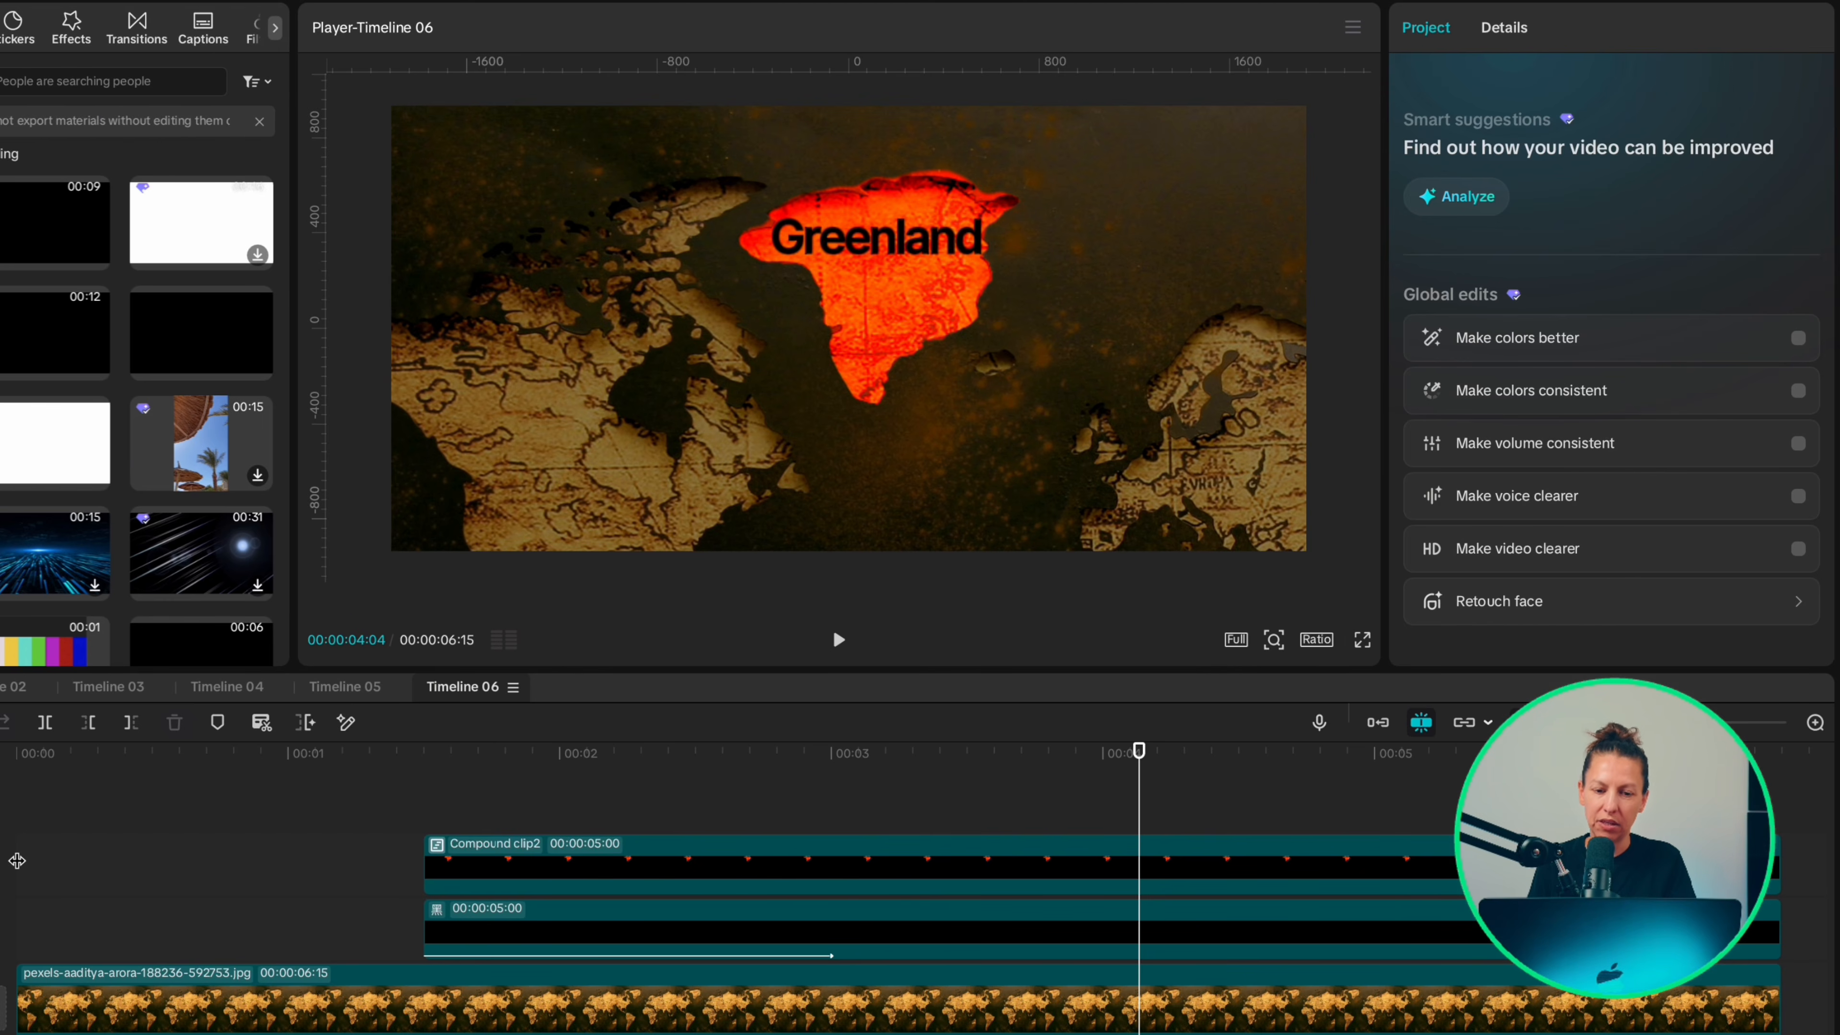
Step: Create a flicker on the compound clip from 3:01 onward by splitting it every three frames and deleting alternate pieces
left_click(843, 781)
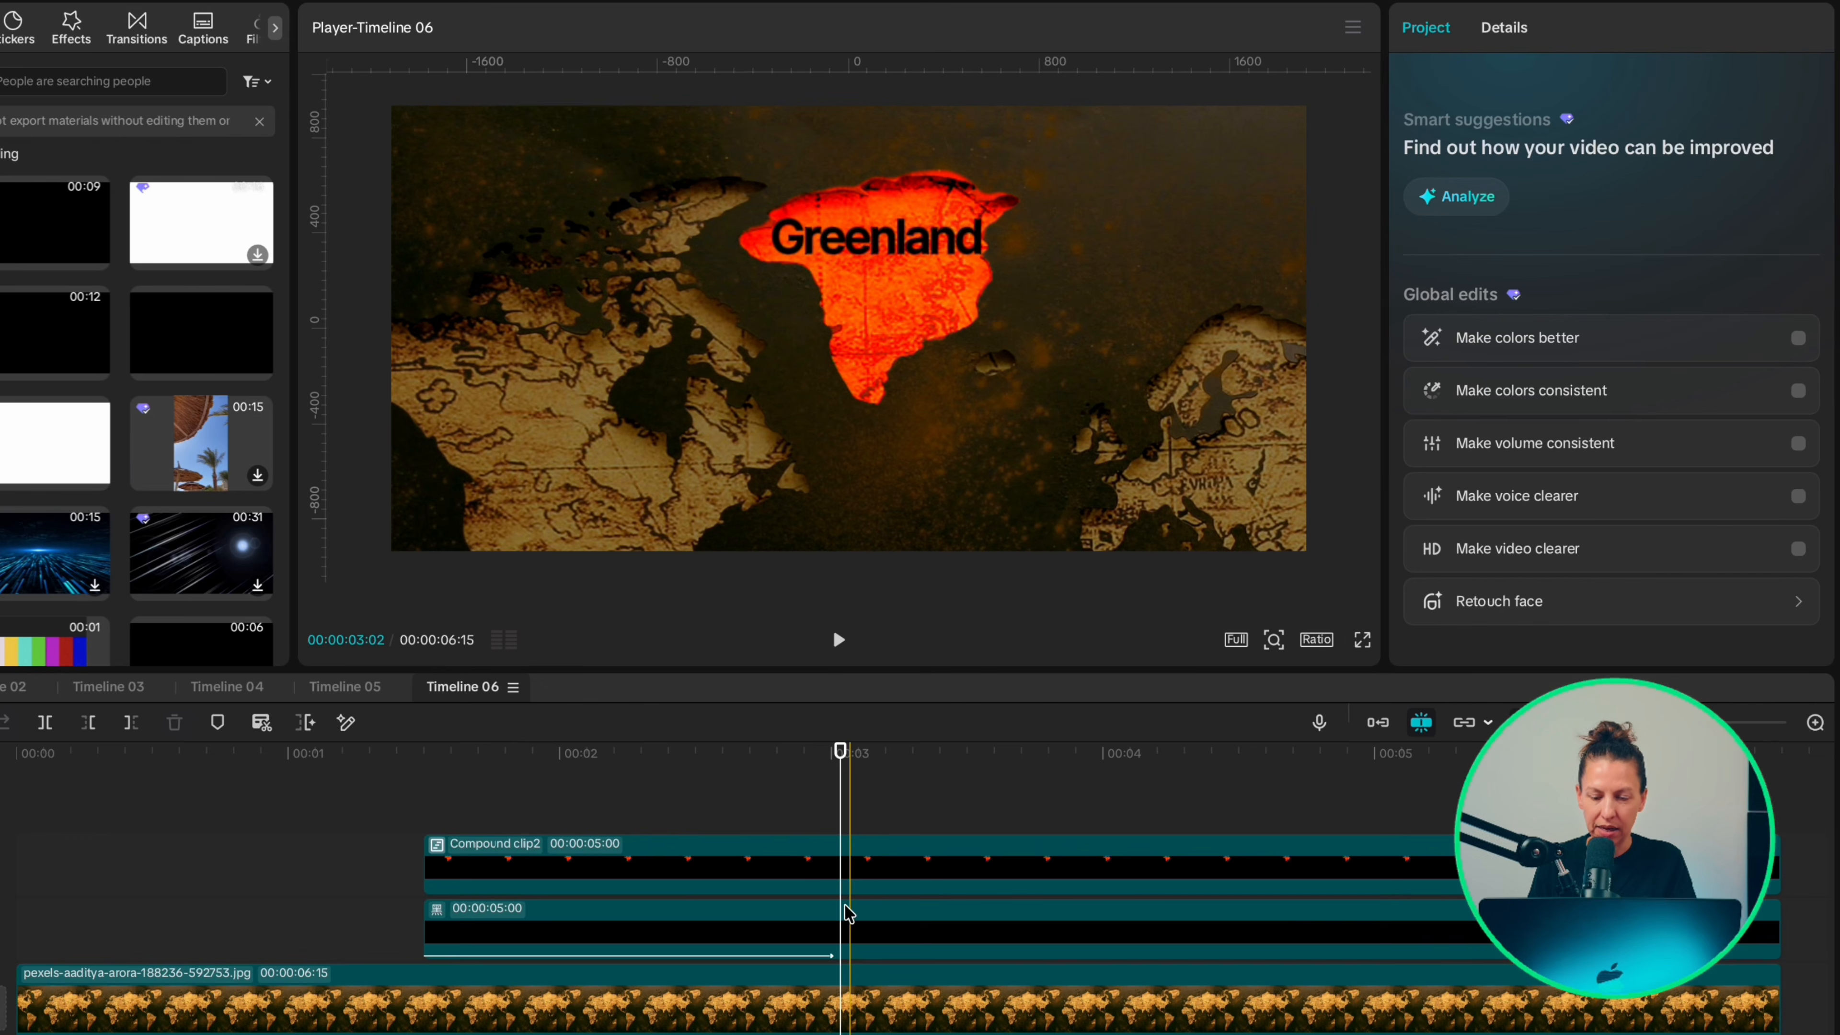
left_click(846, 863)
key("super+b")
key("Right")
key("Right")
key("Right")
key("q")
key("Right")
key("Right")
key("Right")
key("super+b")
key("Right")
key("Right")
key("Right")
key("q")
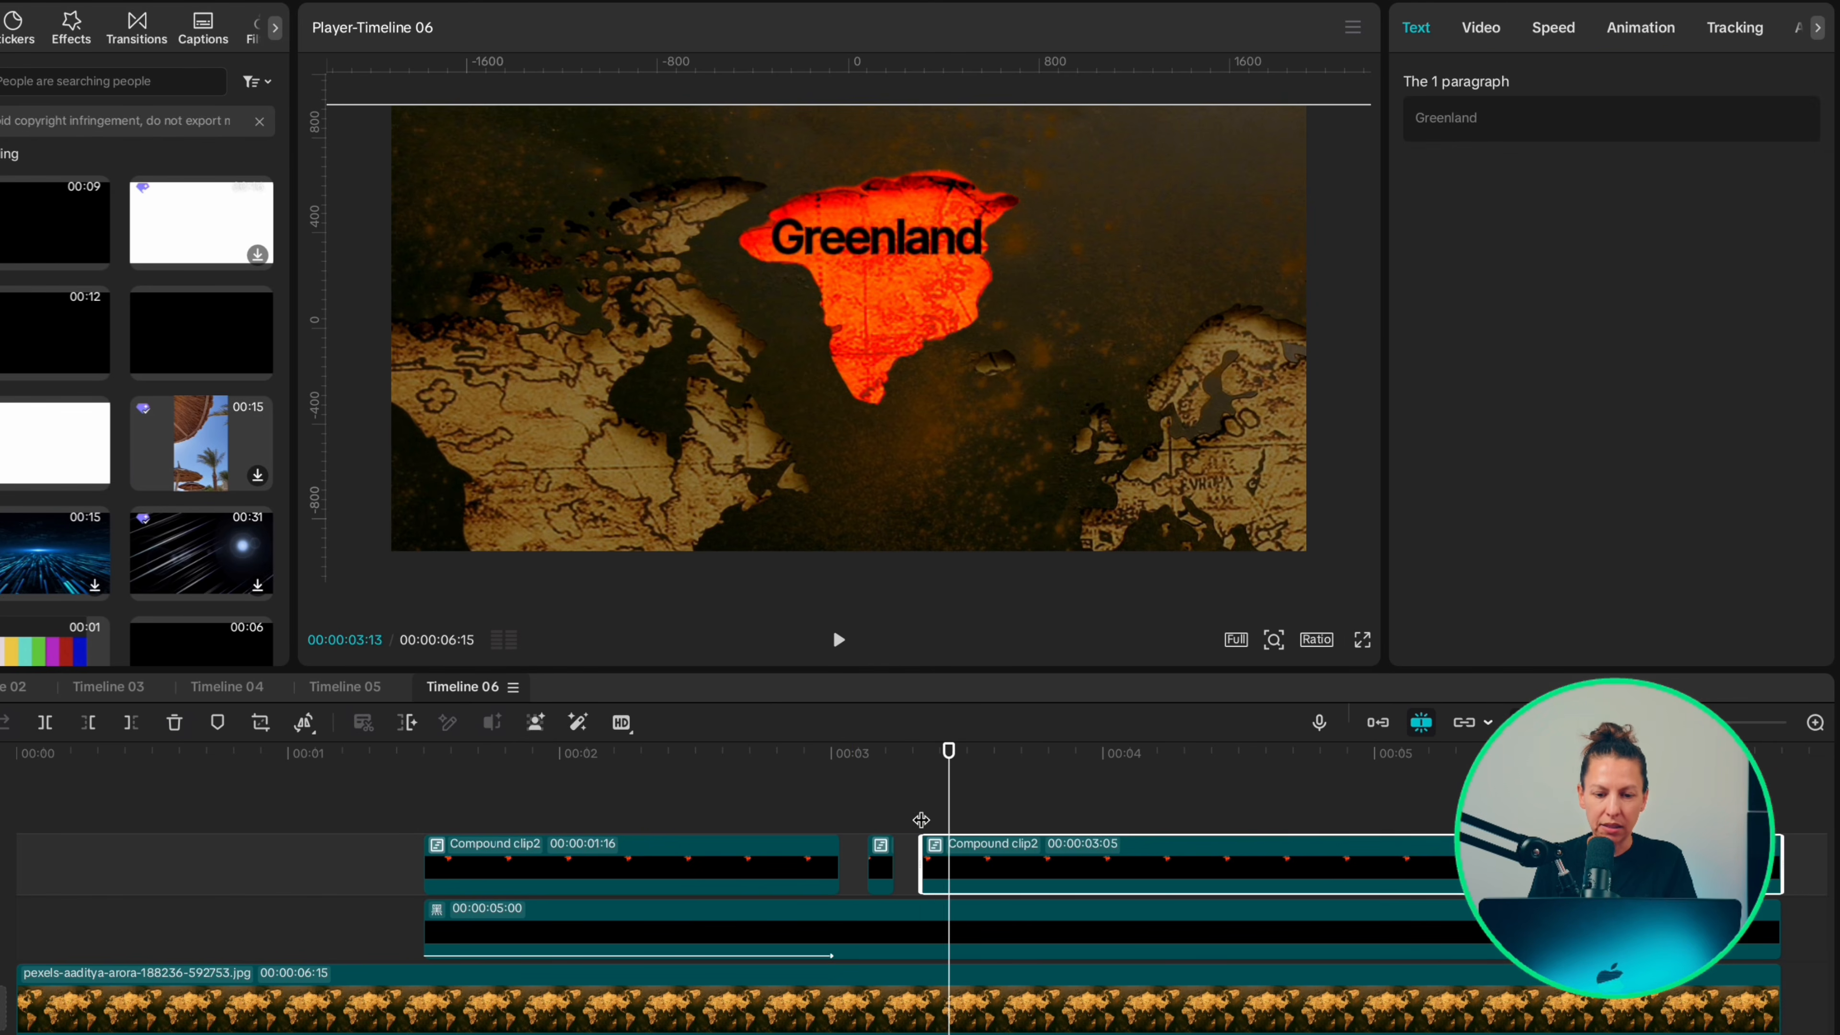
key("Right")
key("Right")
key("Right")
key("super+b")
key("Right")
key("Right")
key("Right")
key("q")
key("Right")
key("Right")
key("Right")
key("super+b")
key("Right")
key("Right")
key("Right")
key("q")
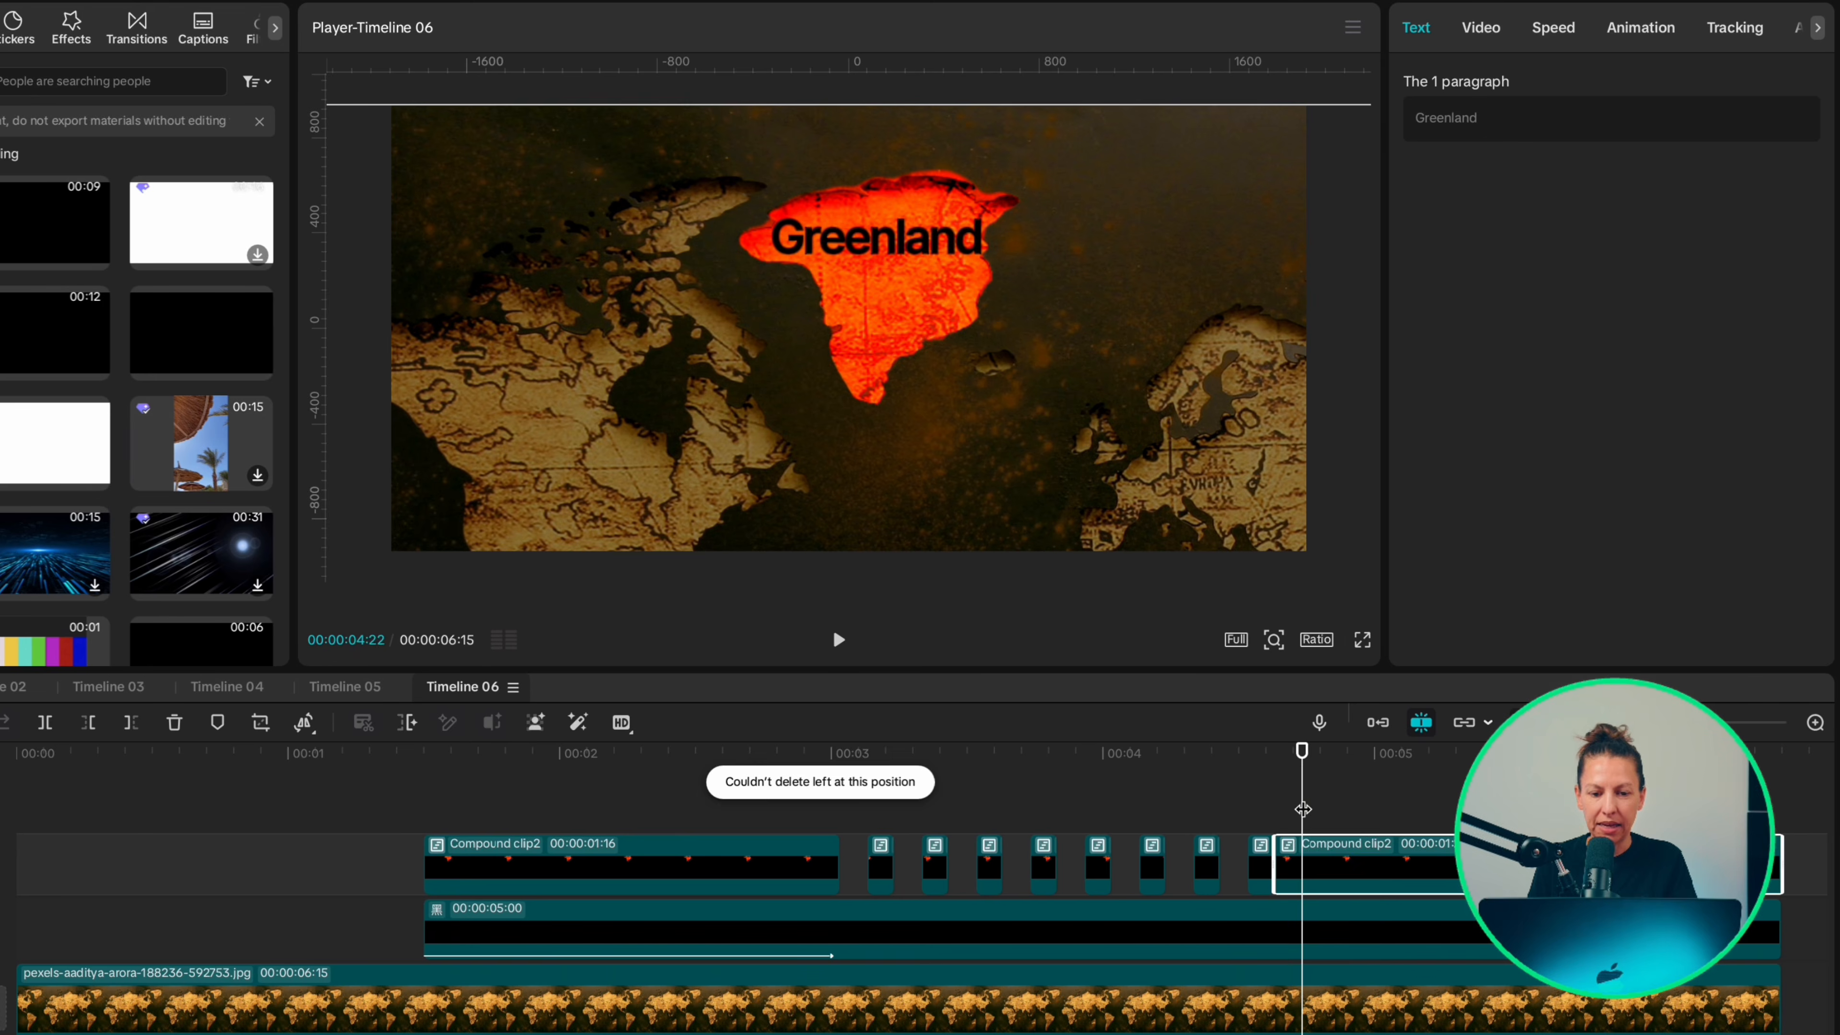
left_click(833, 626)
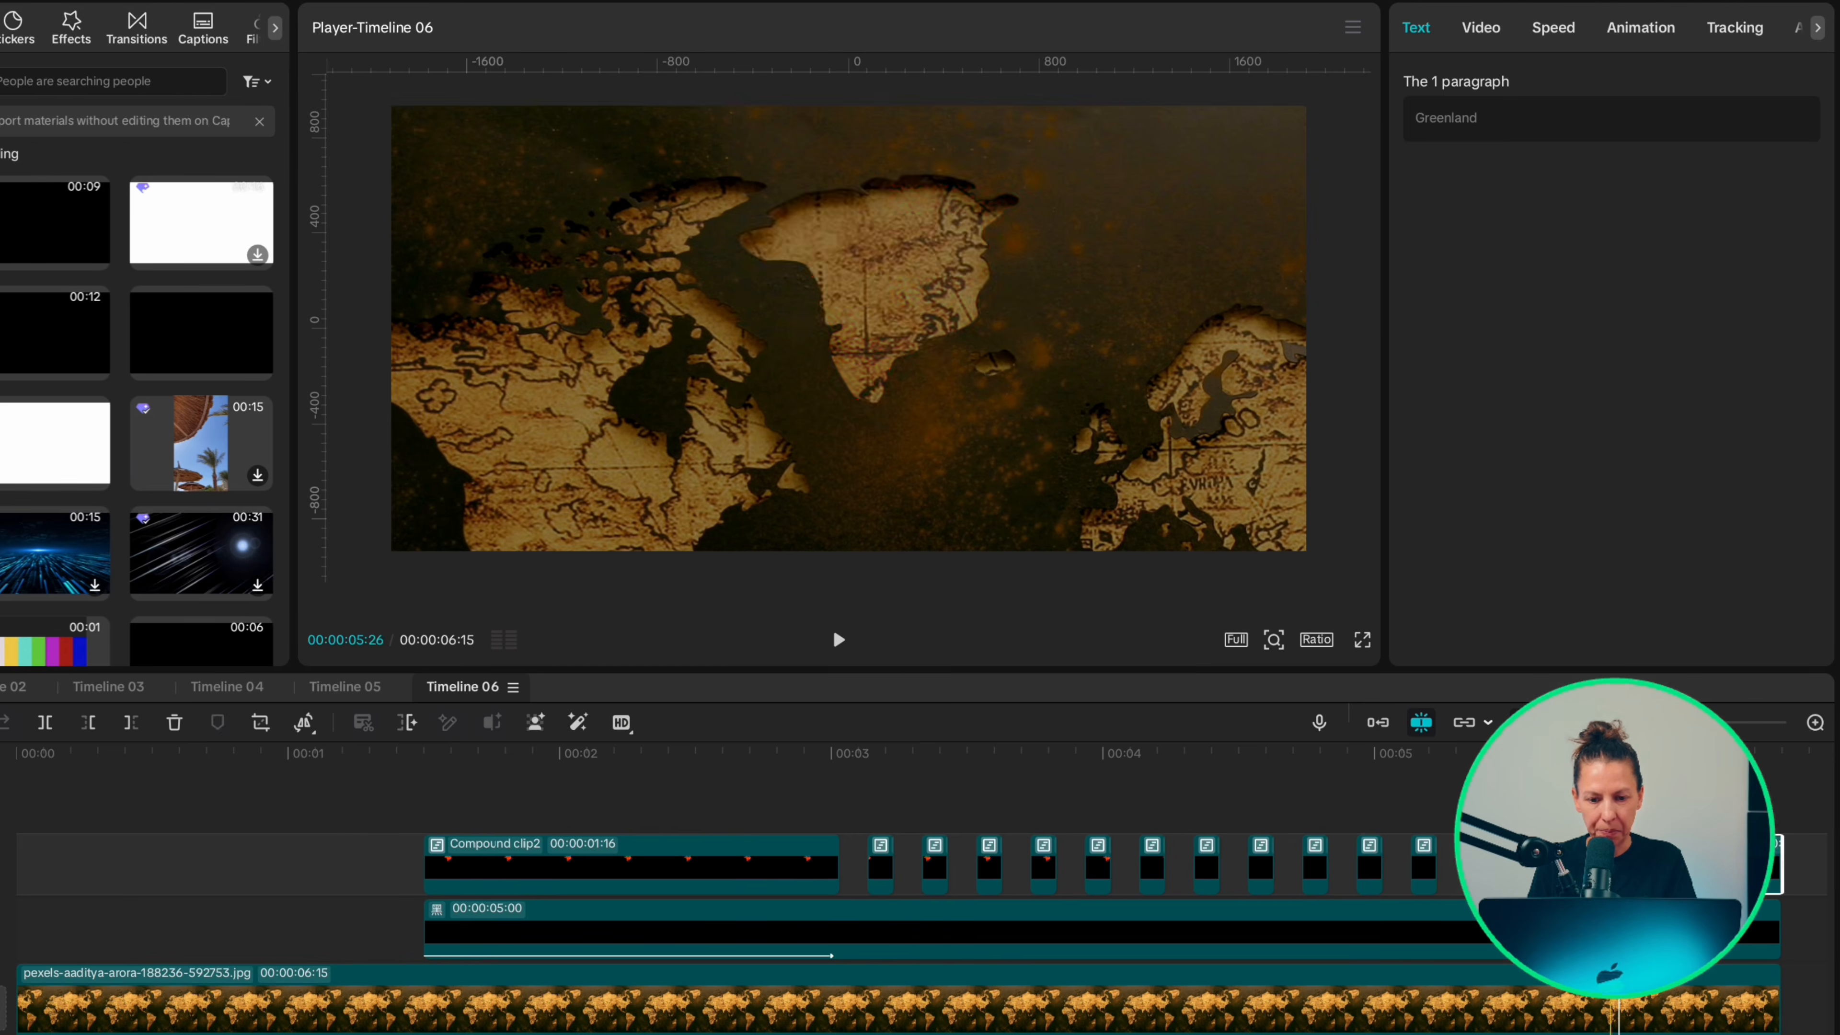